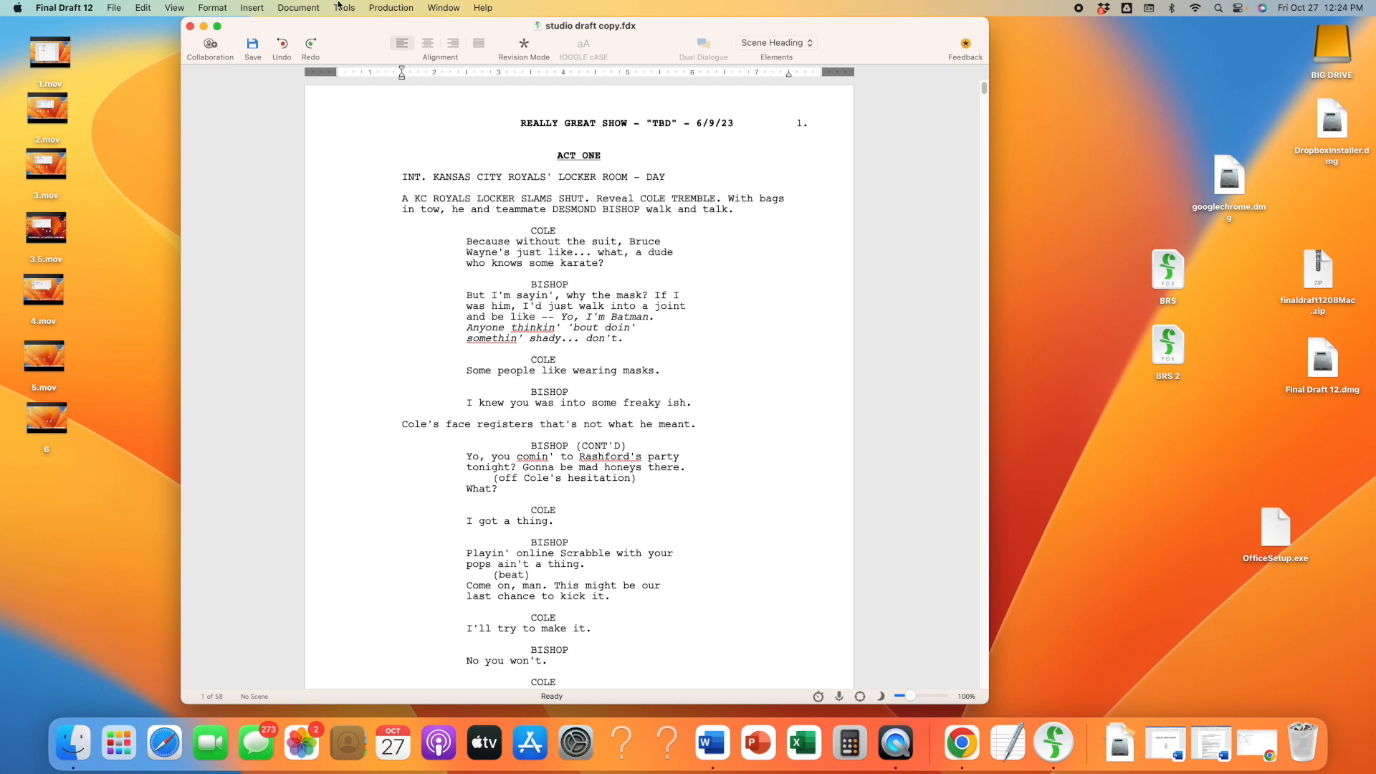
- Run the Format Assistant and delete the leading space before Cole's "You want some?" dialogue on page 2
click(340, 7)
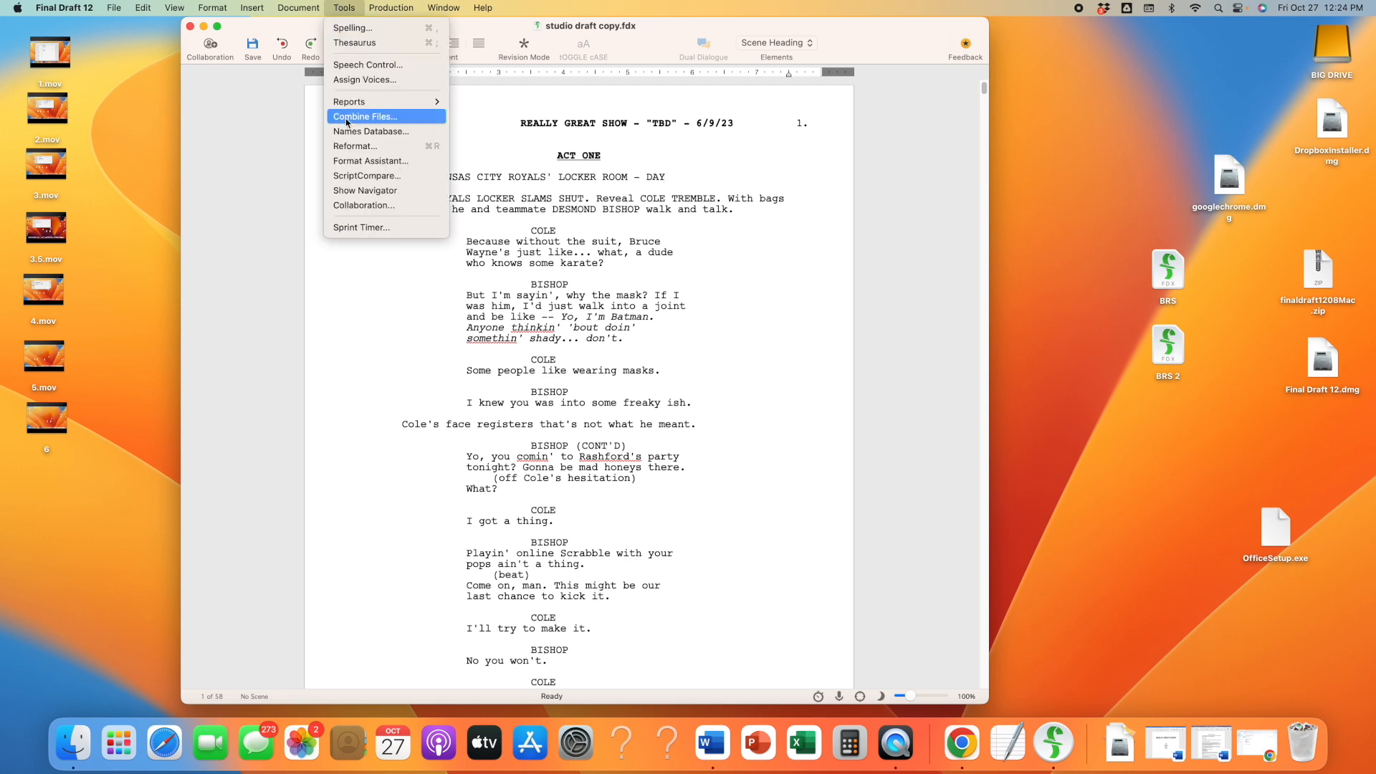
click(371, 162)
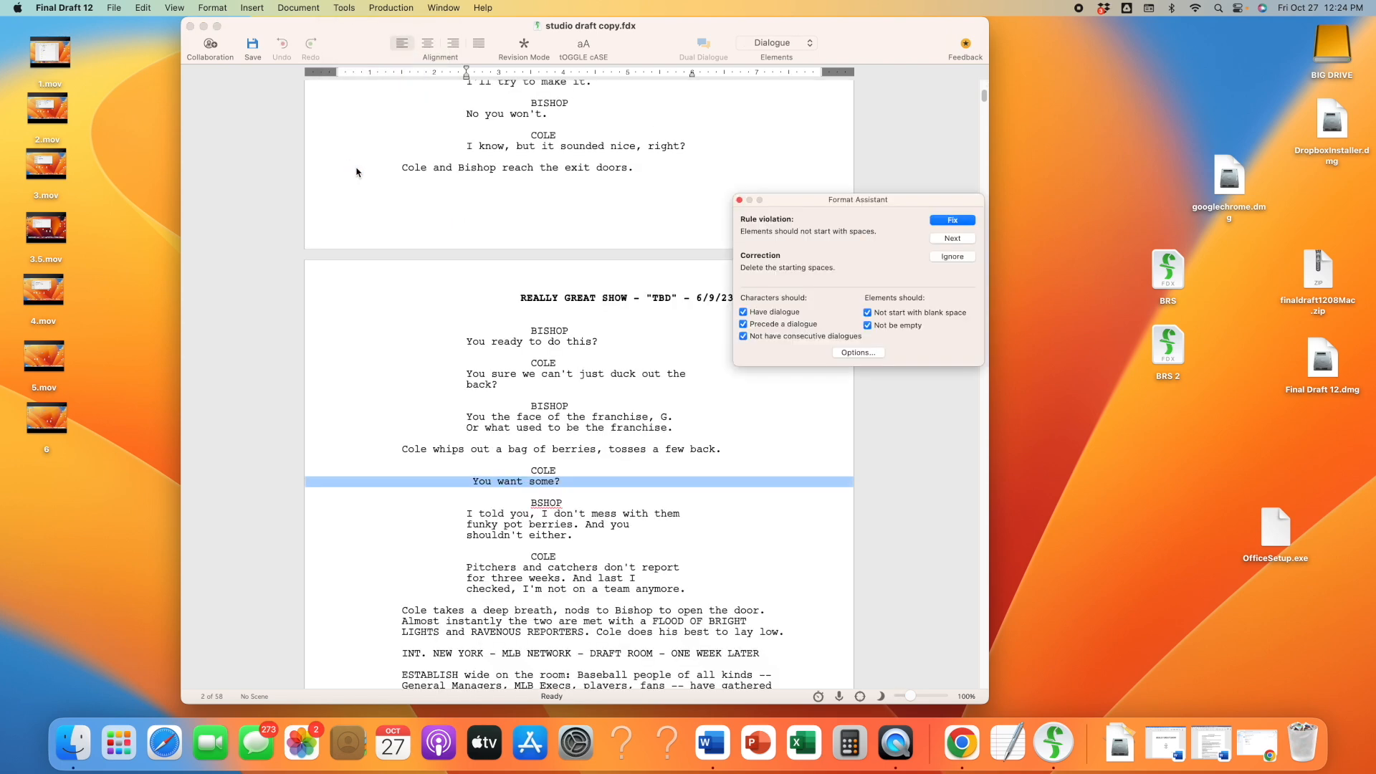
click(740, 201)
key(Left)
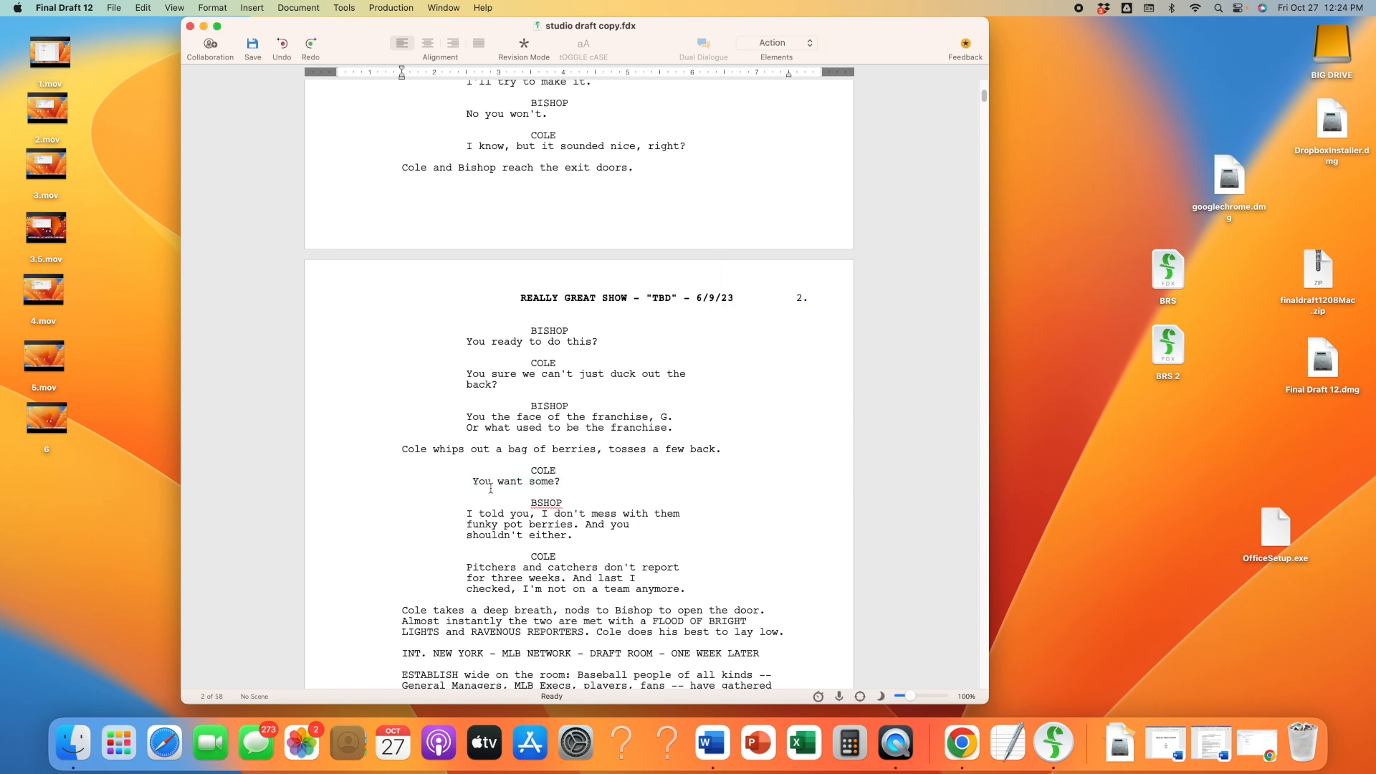
key(Delete)
- Rerun the Format Assistant from the opening action line on page 1
scroll(674, 315, up, 10)
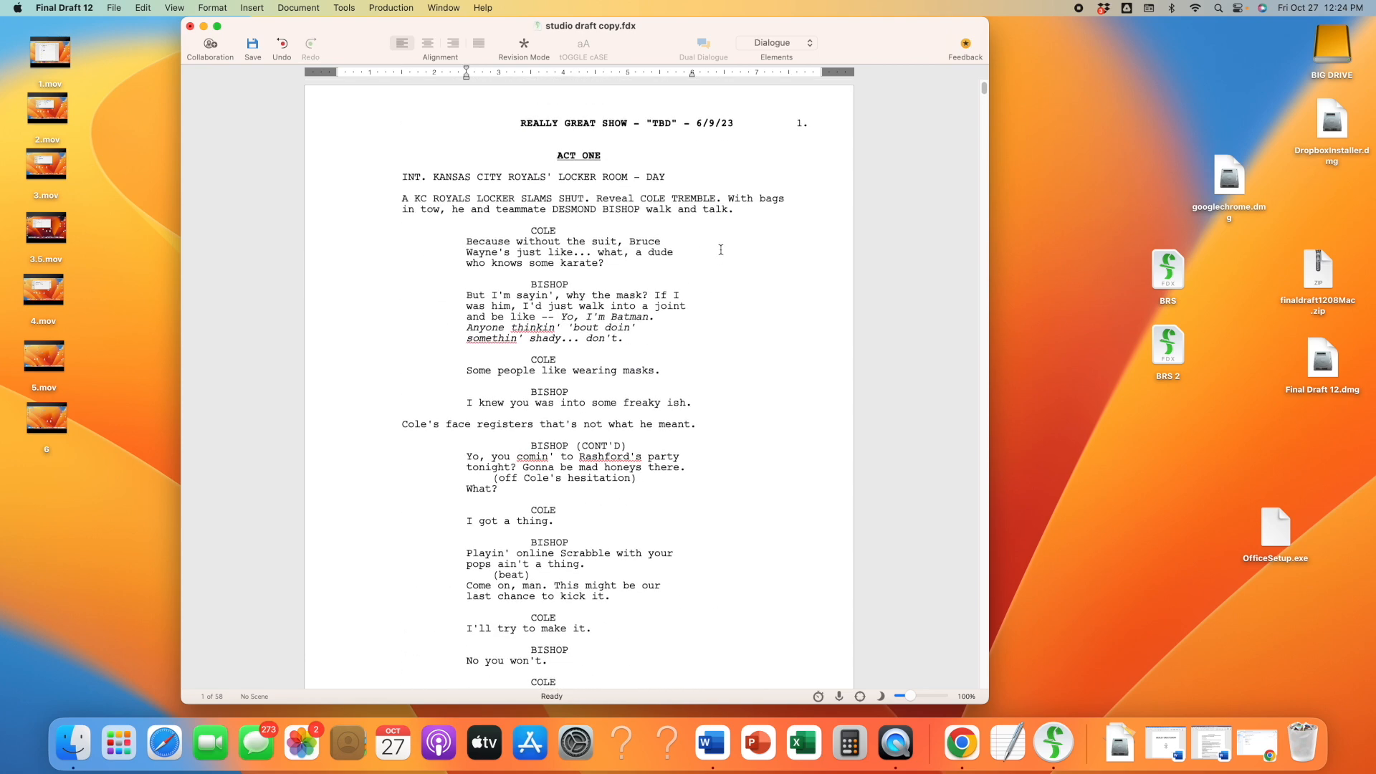
click(628, 198)
click(345, 8)
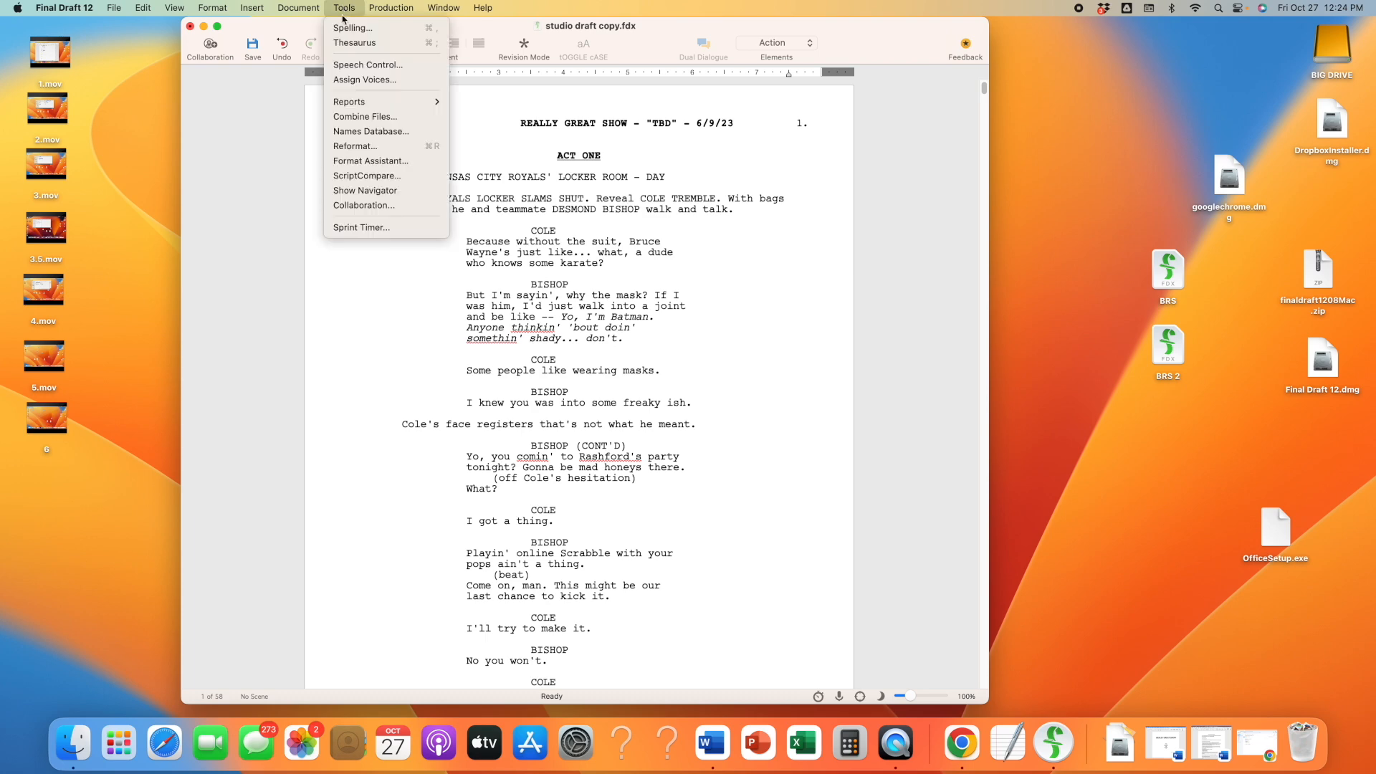
click(378, 168)
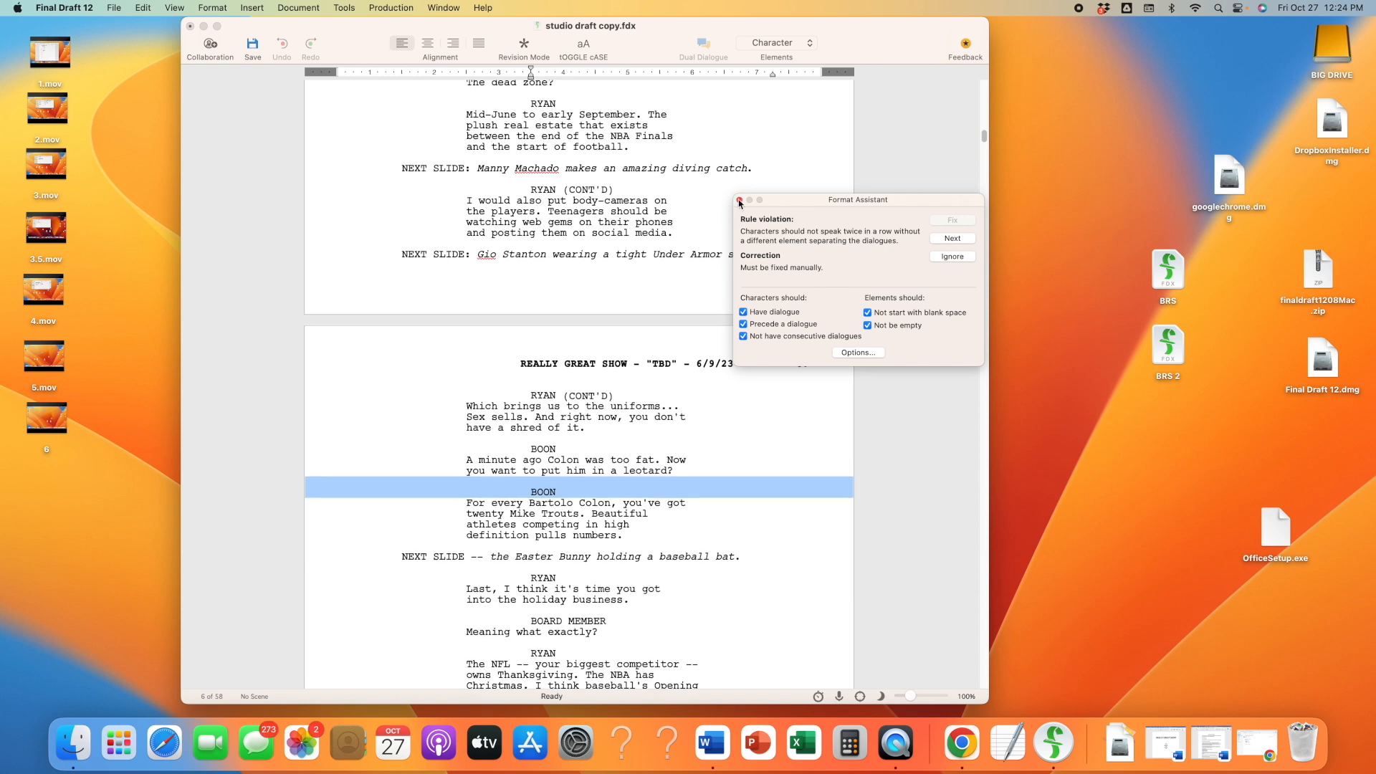
- Leave the Format Assistant and change the second consecutive BOON character cue on page 6 to RYAN
scroll(738, 201, down, 1)
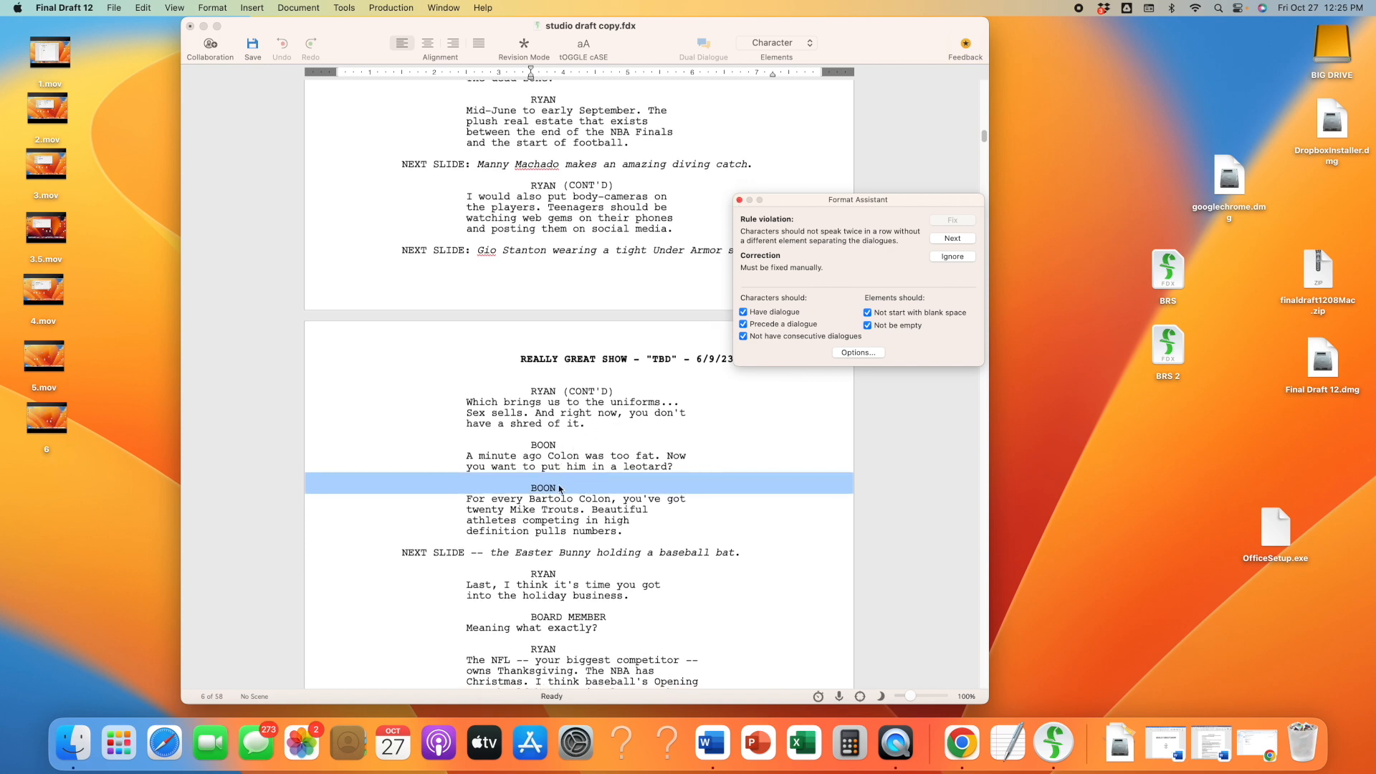
scroll(564, 456, up, 1)
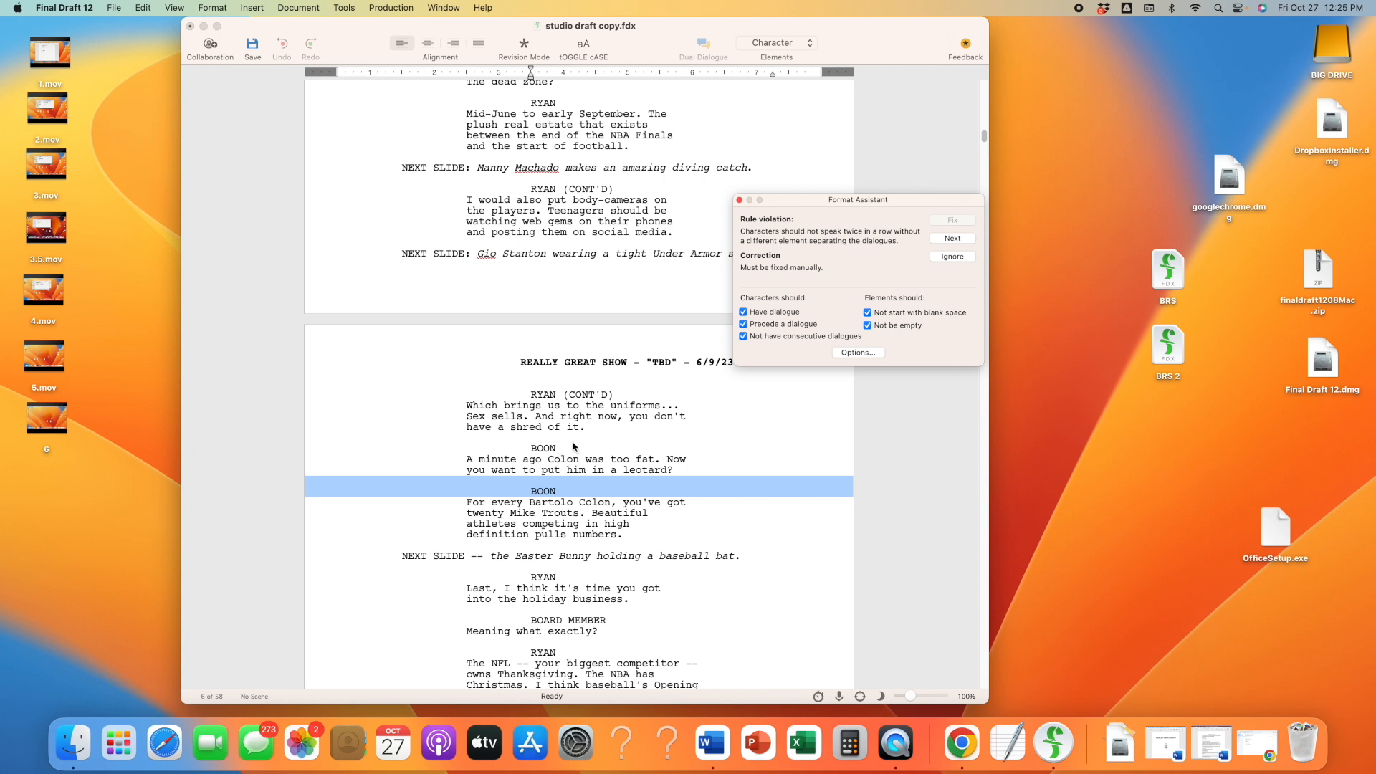
scroll(574, 446, down, 1)
click(604, 433)
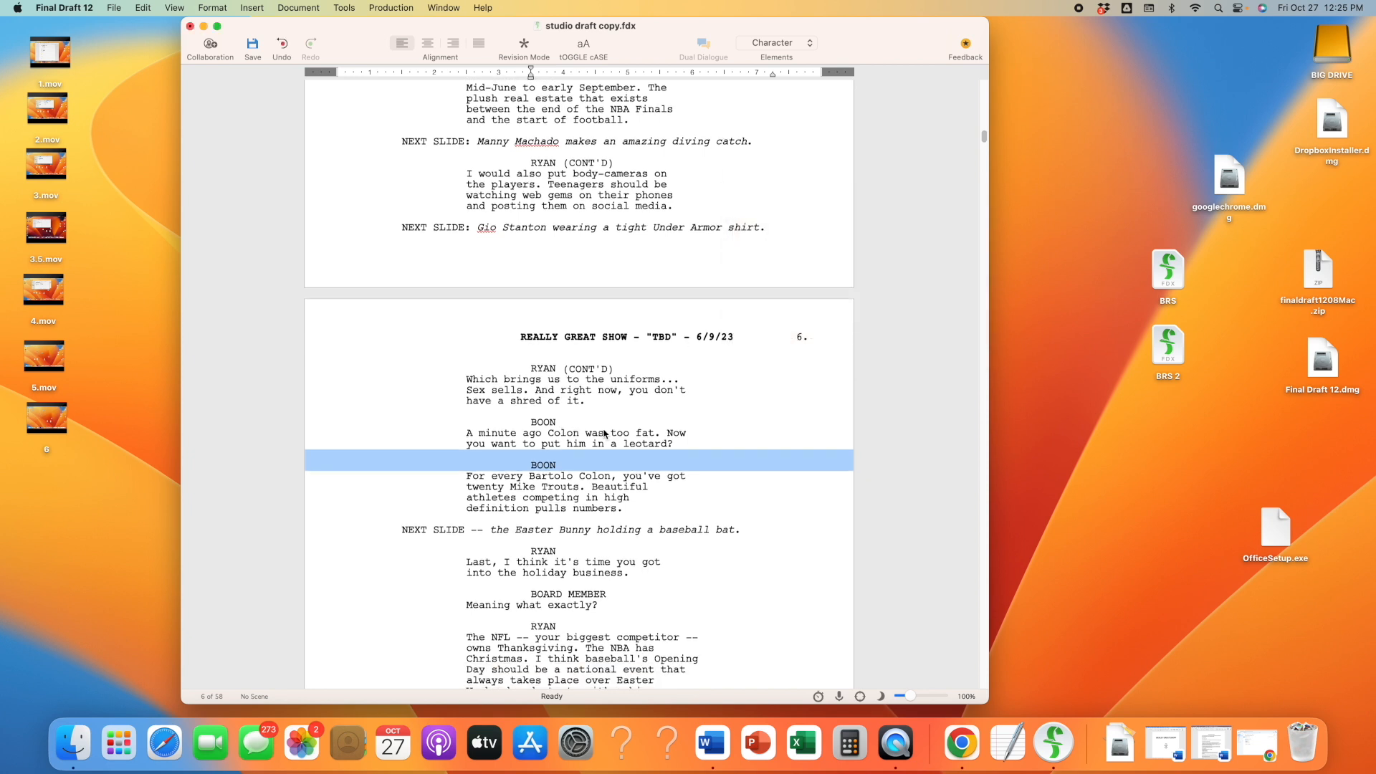
click(576, 474)
drag(557, 463, 525, 464)
text(RYAN)
key(Return)
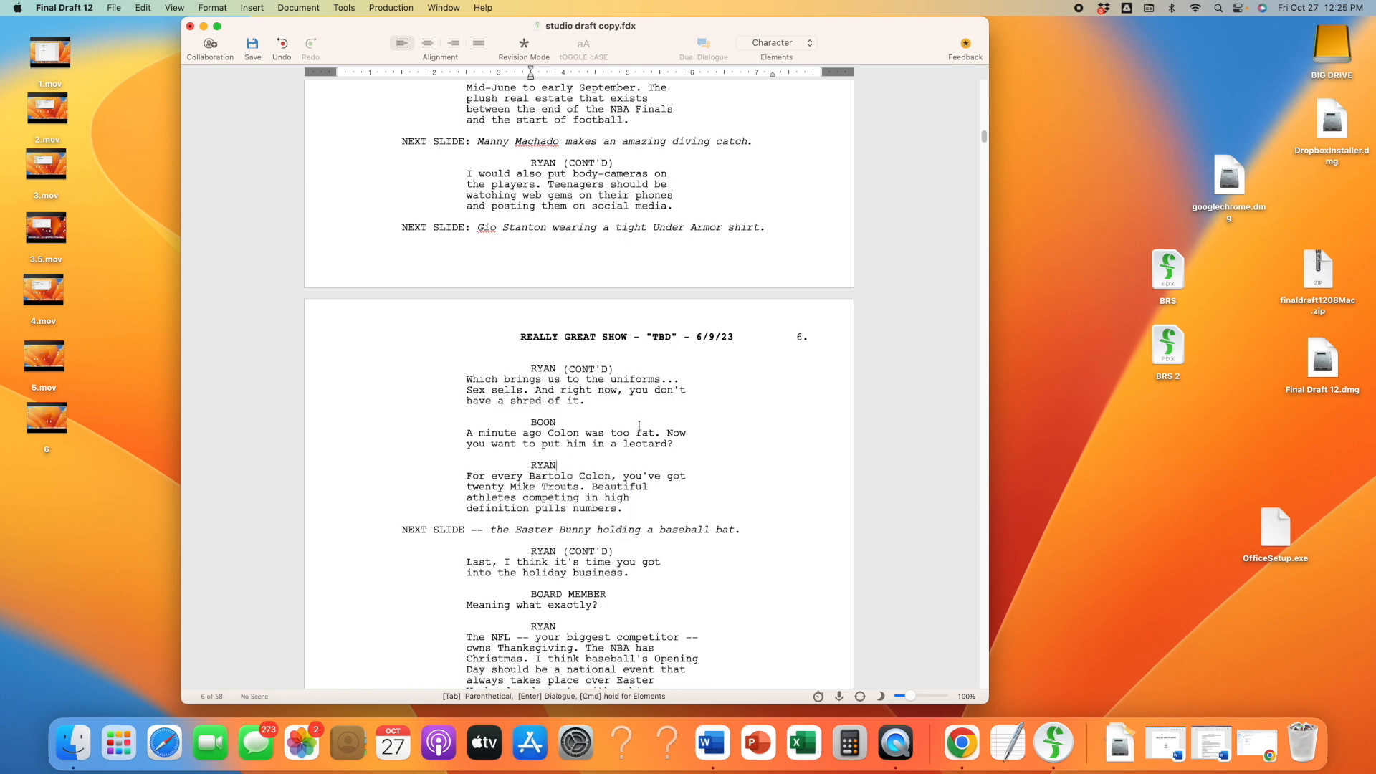
- Rerun the Format Assistant from page 1, ignore the violation at Ryan's "It's okay if it is" dialogue, and close the assistant
scroll(638, 427, up, 20)
scroll(698, 405, up, 5)
click(557, 197)
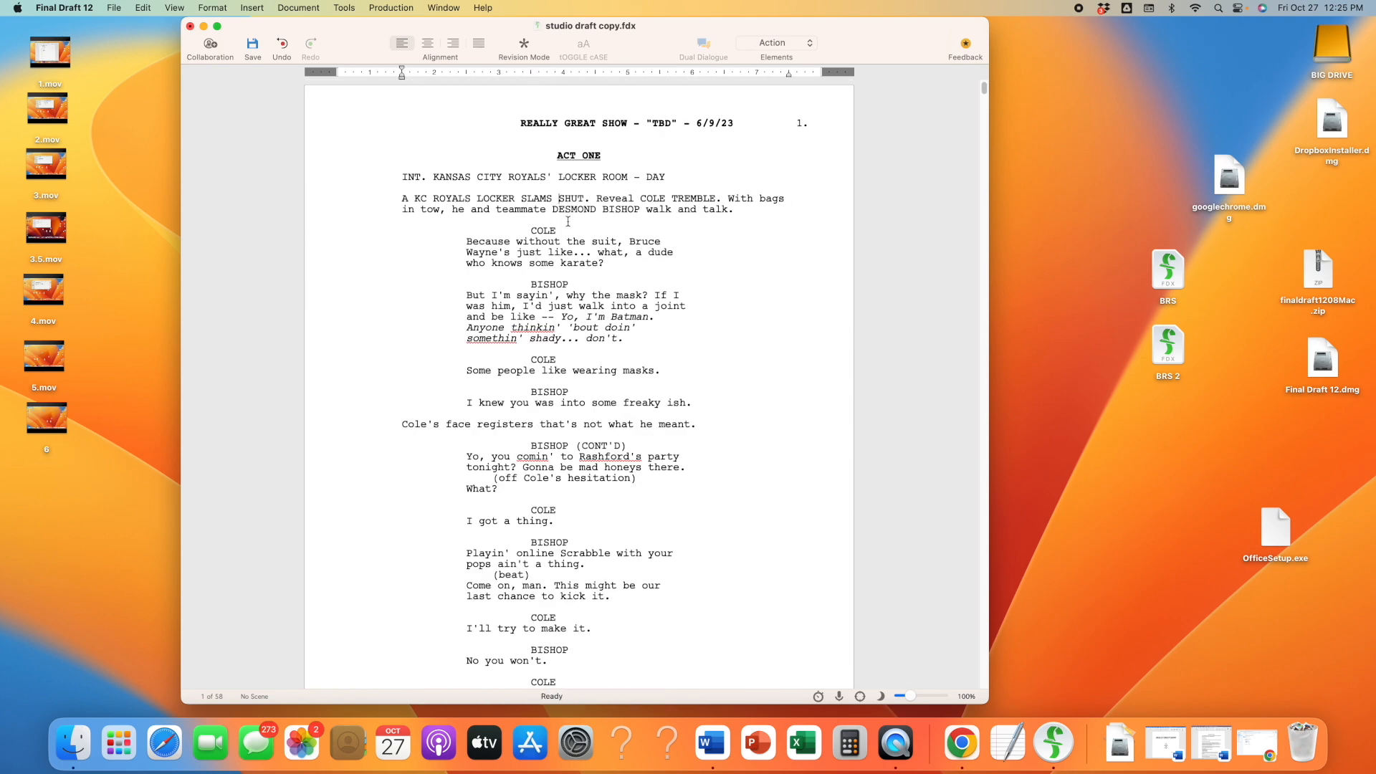
click(344, 7)
click(370, 160)
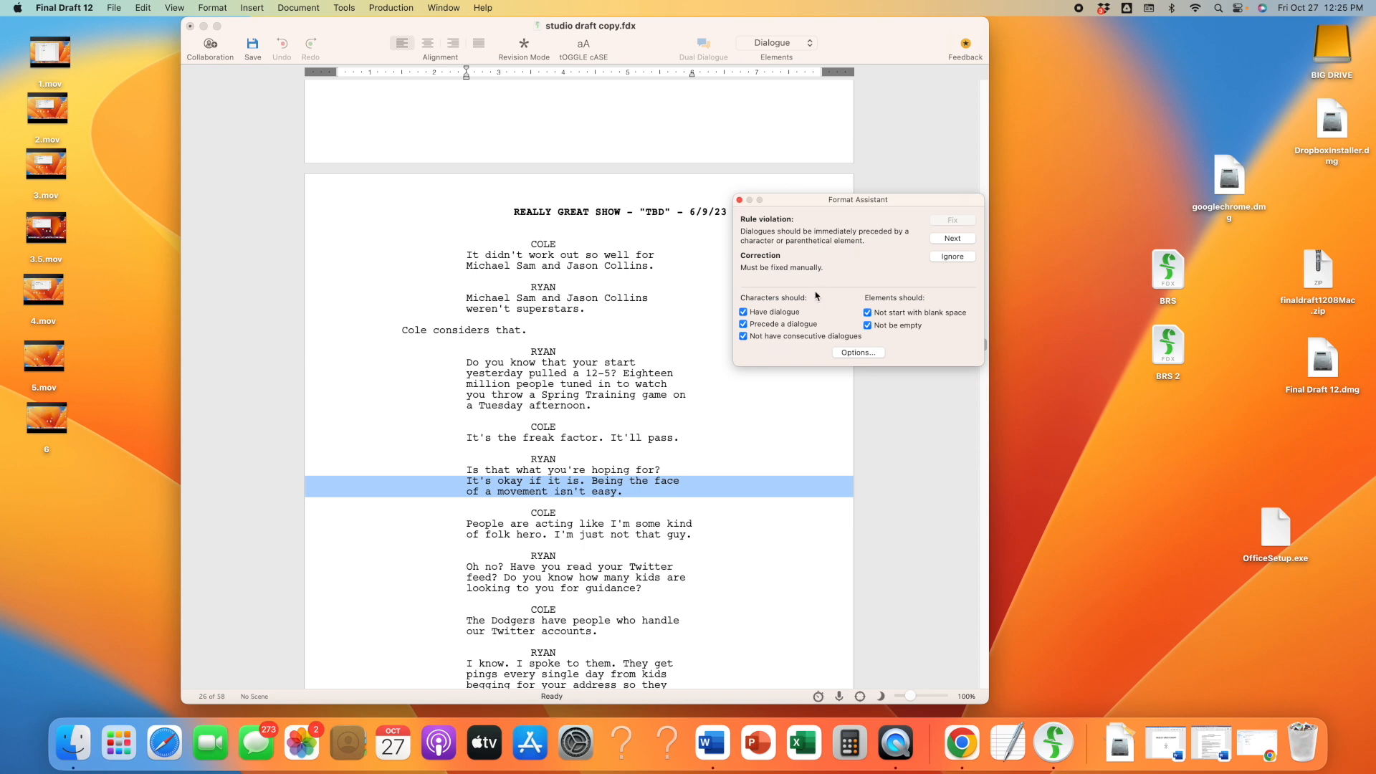
click(937, 259)
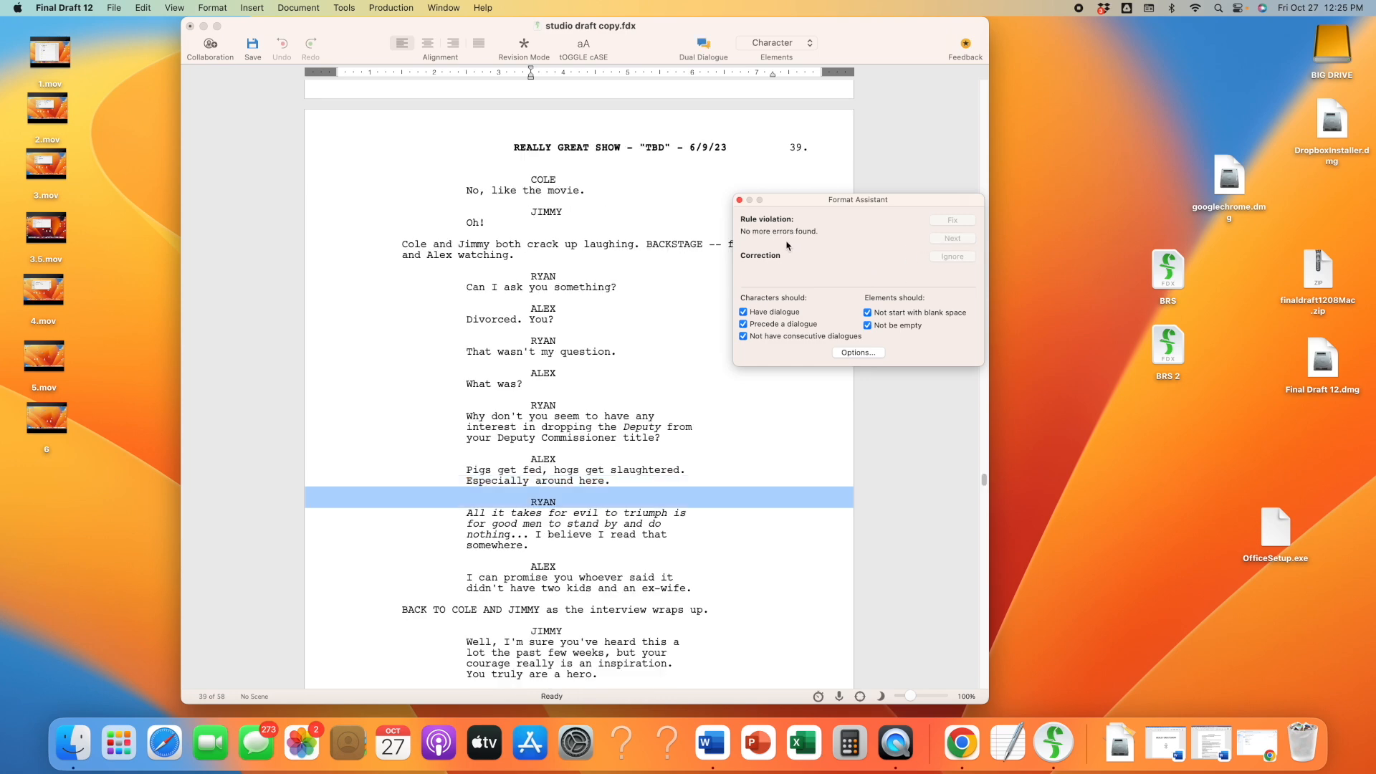
click(740, 200)
- Return to the beginning of the script and save the document
click(666, 289)
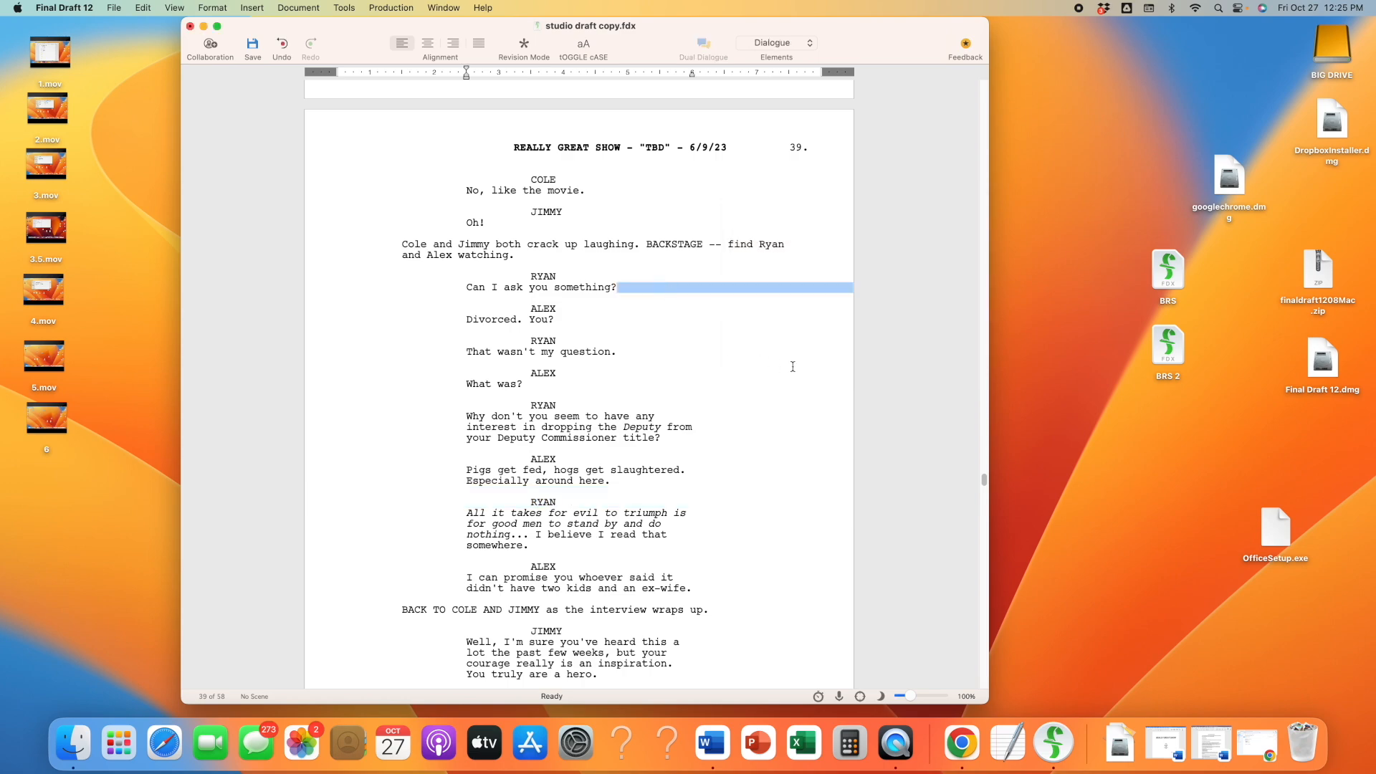
scroll(793, 363, up, 15)
scroll(901, 410, up, 3)
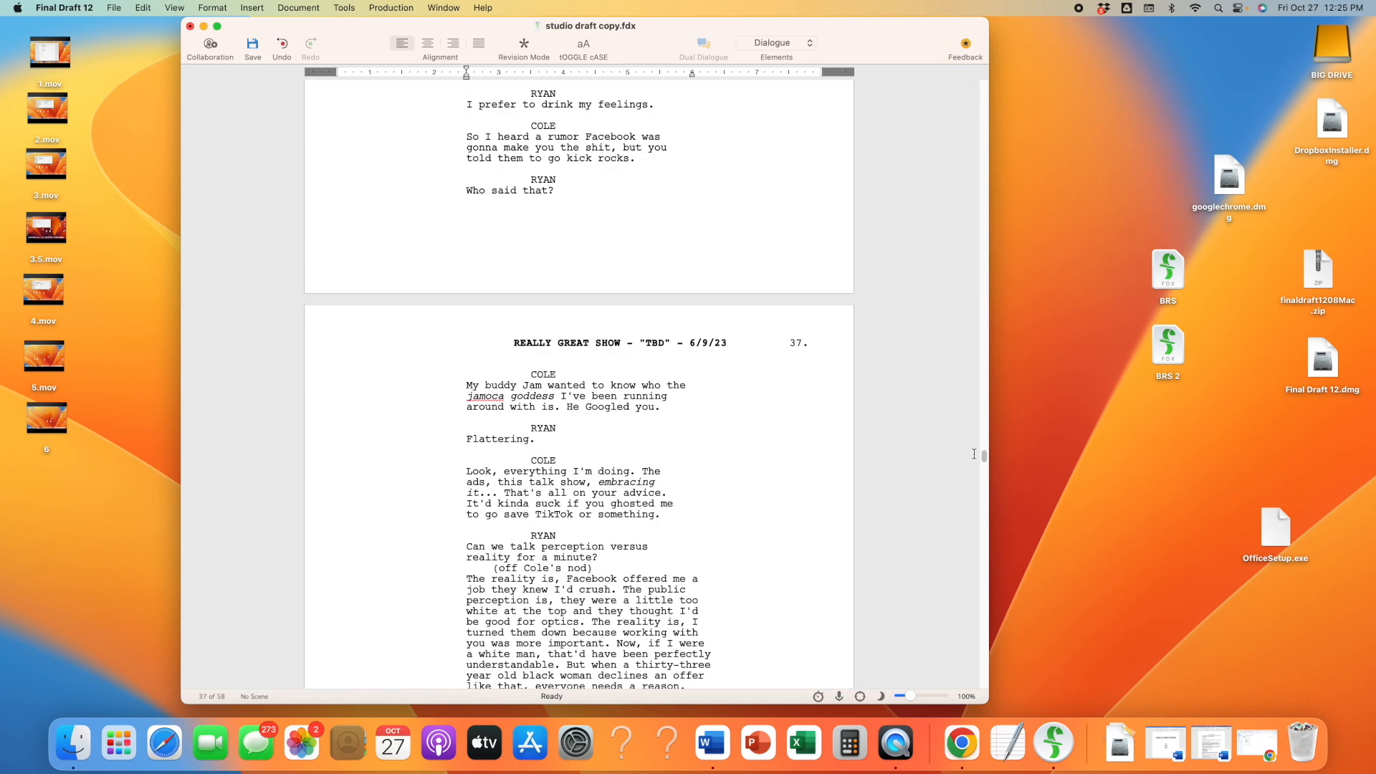
drag(984, 457, 984, 84)
click(542, 208)
click(252, 46)
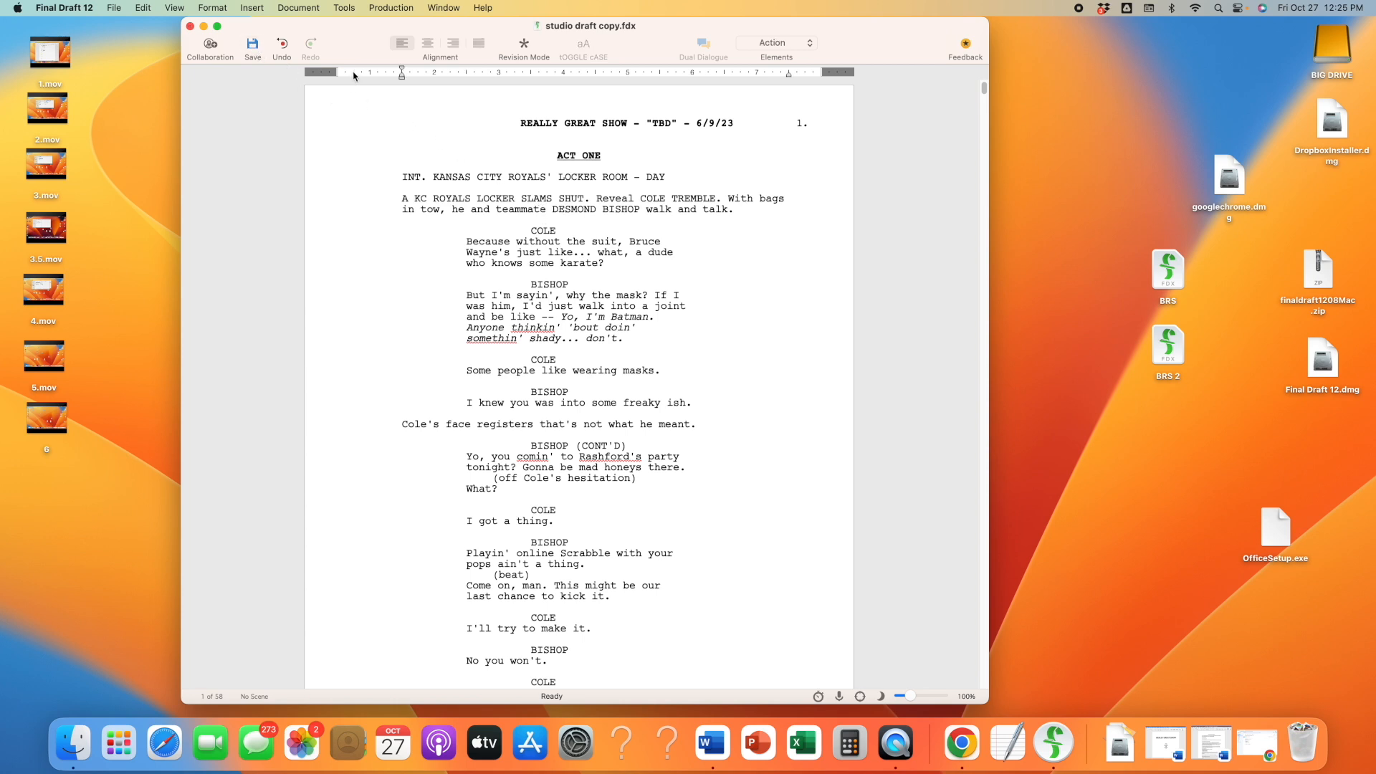
- Number all scene headings starting at 1 with the 1, 1A, 2, 3 scheme, keeping existing numbers, and save the script
click(509, 177)
click(392, 10)
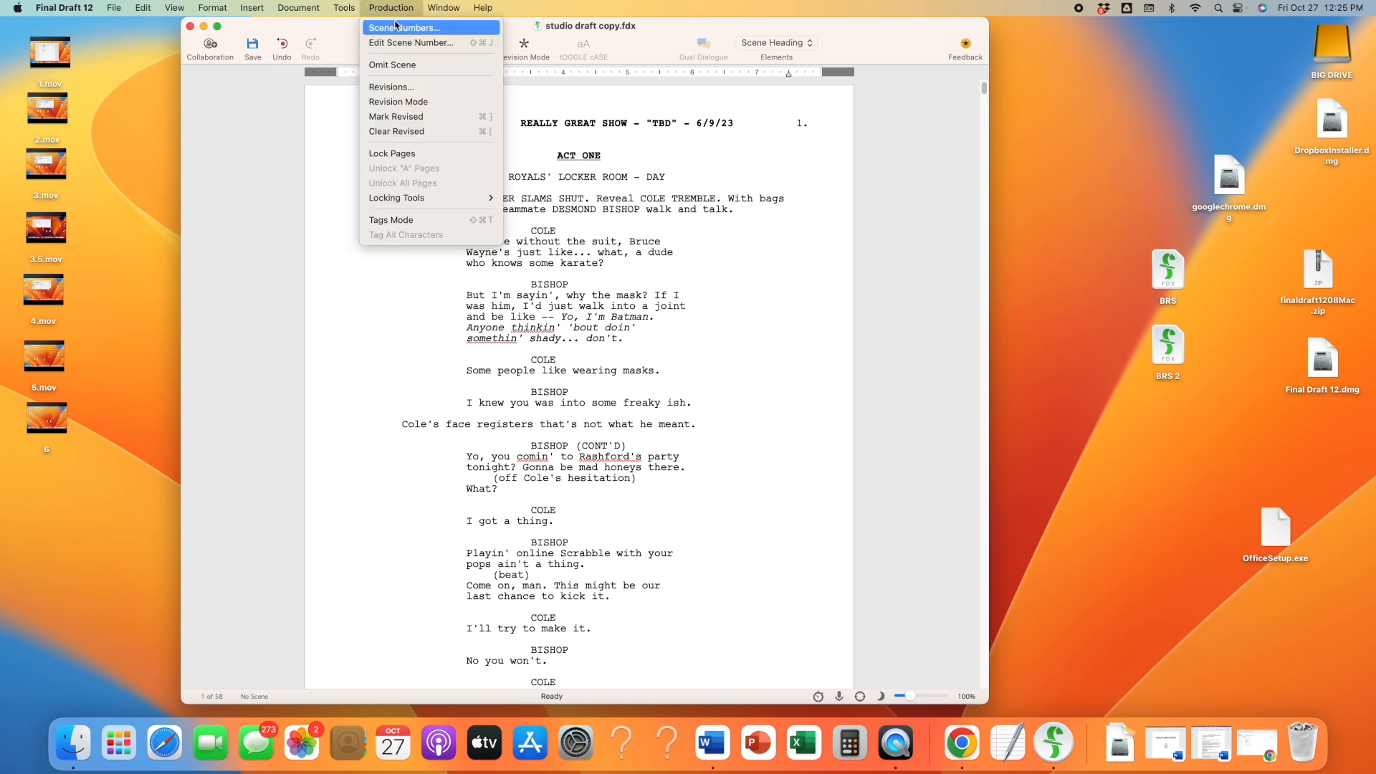
click(405, 27)
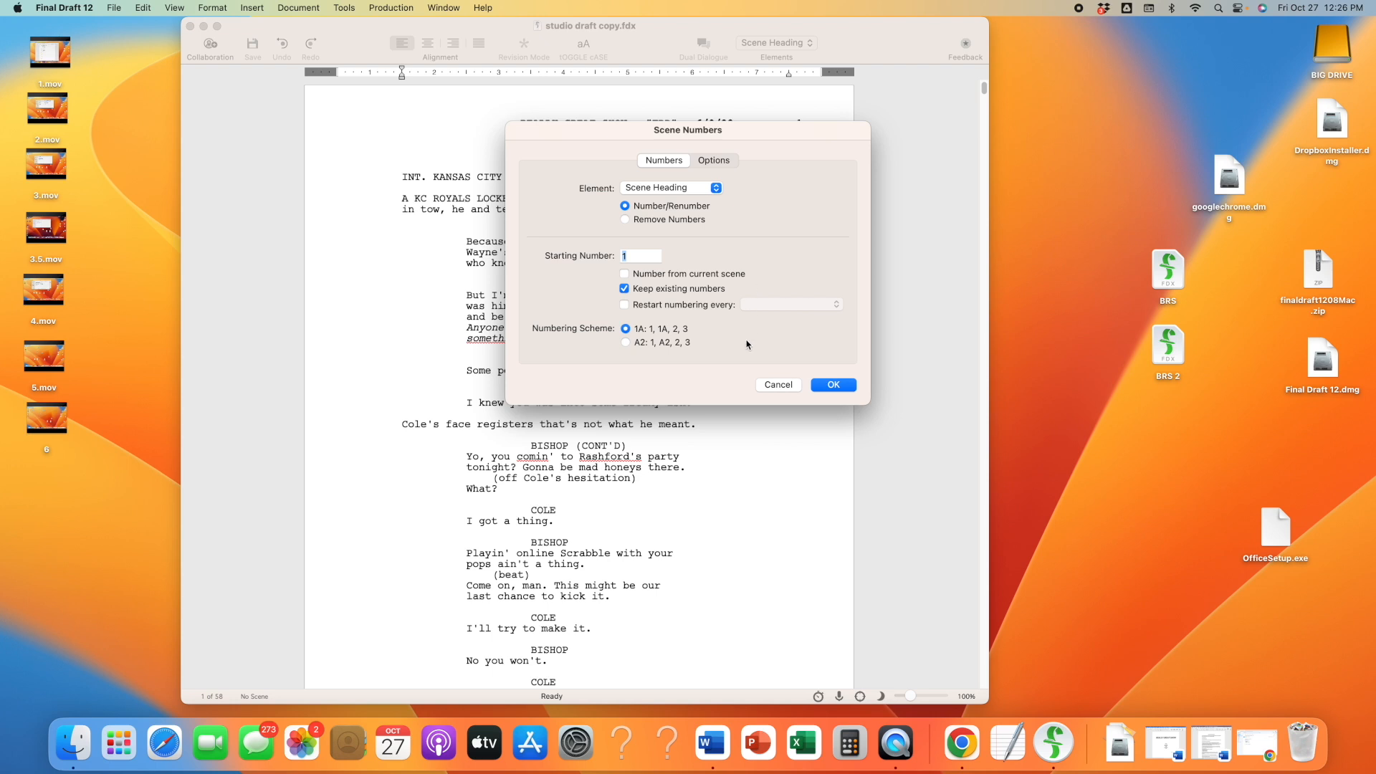
click(851, 385)
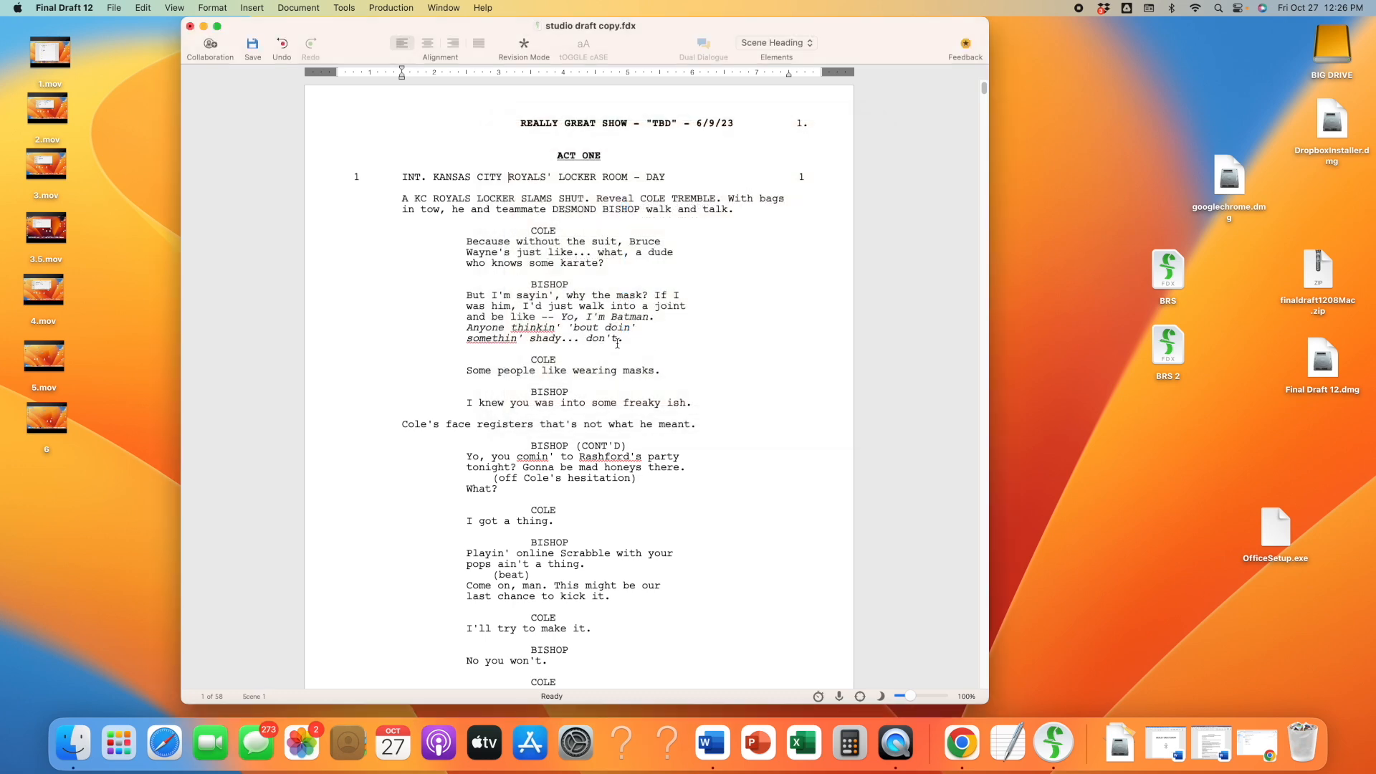
click(252, 47)
- Generate a Script Report of only the Scene Heading elements as a script document in Courier Final Draft
click(354, 10)
mouse_move(367, 105)
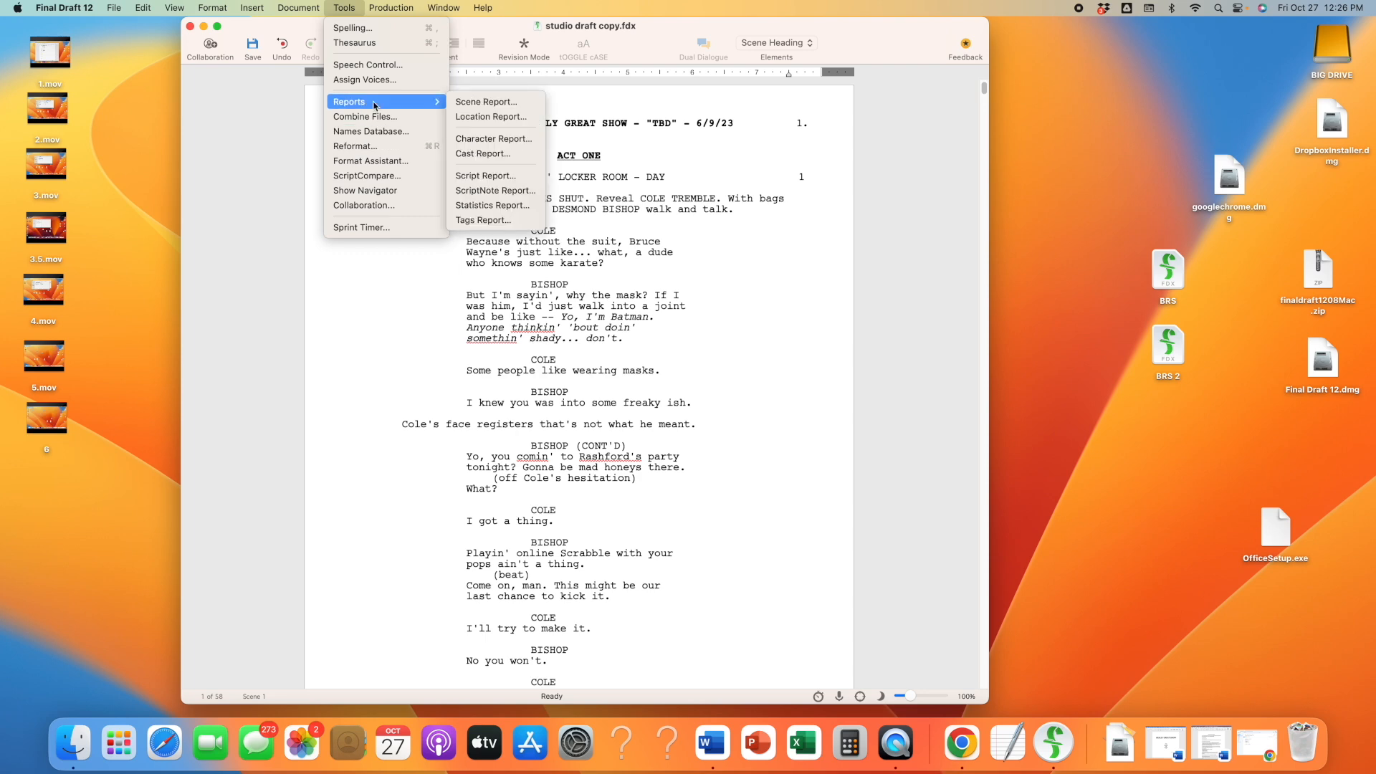
click(529, 178)
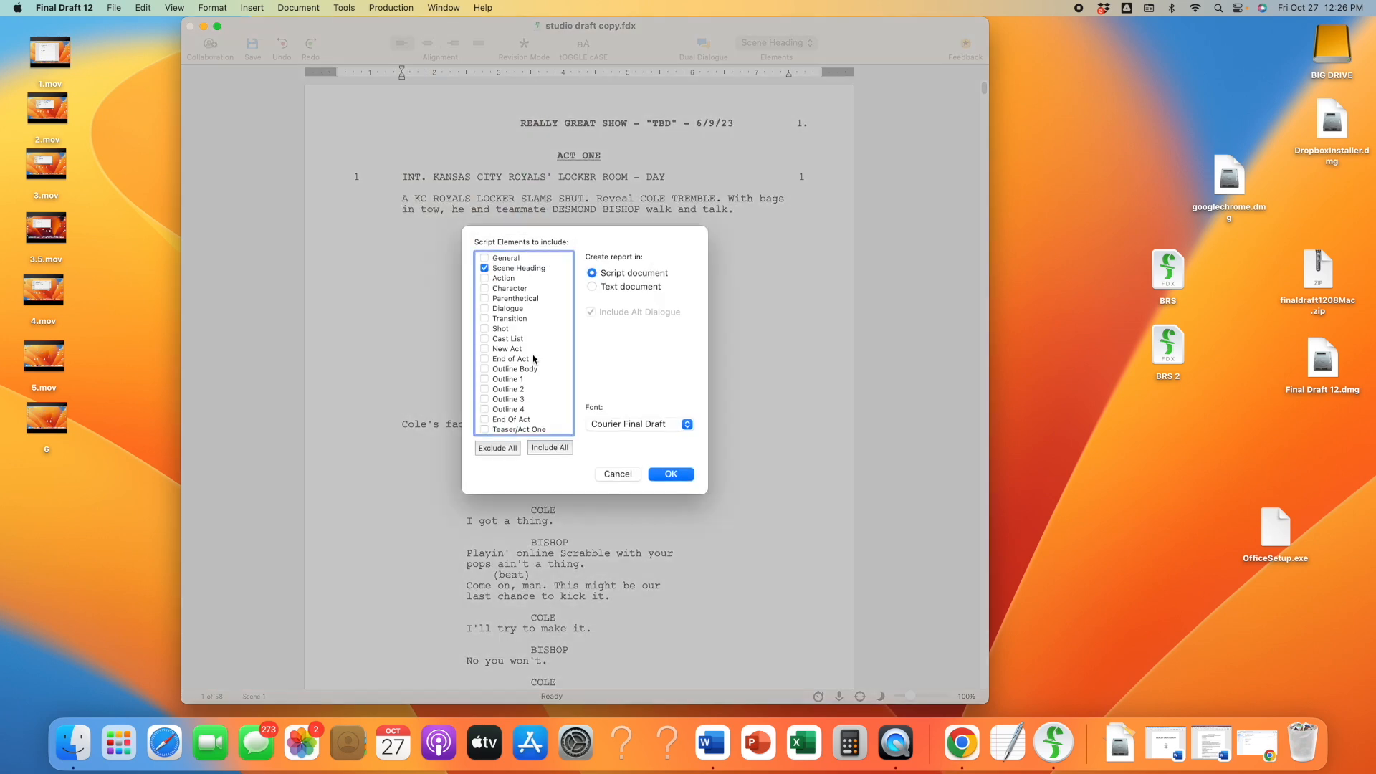
scroll(533, 362, down, 5)
scroll(534, 362, up, 5)
key(Return)
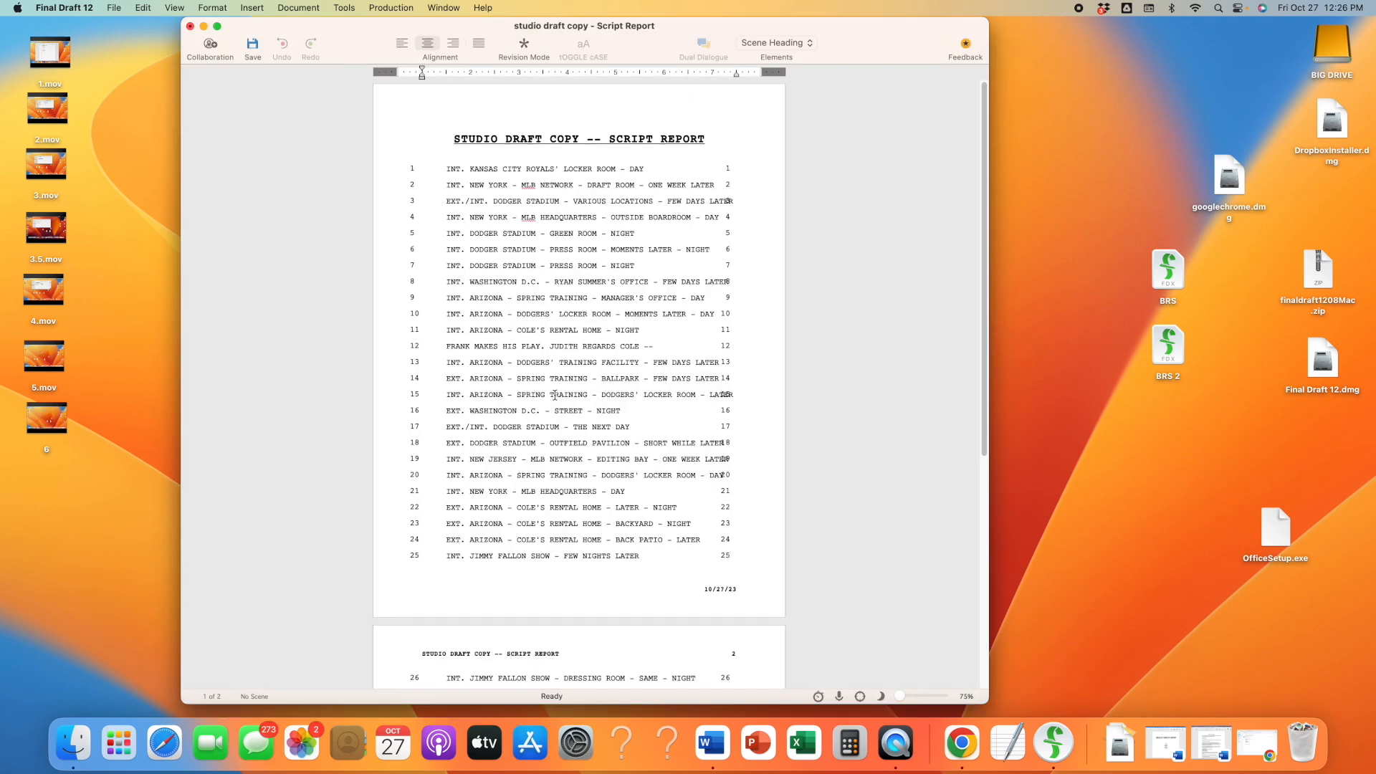
- Review the numbered headings in the script report for wrongly formatted entries, and minimize the report window
scroll(738, 312, down, 10)
scroll(738, 313, up, 10)
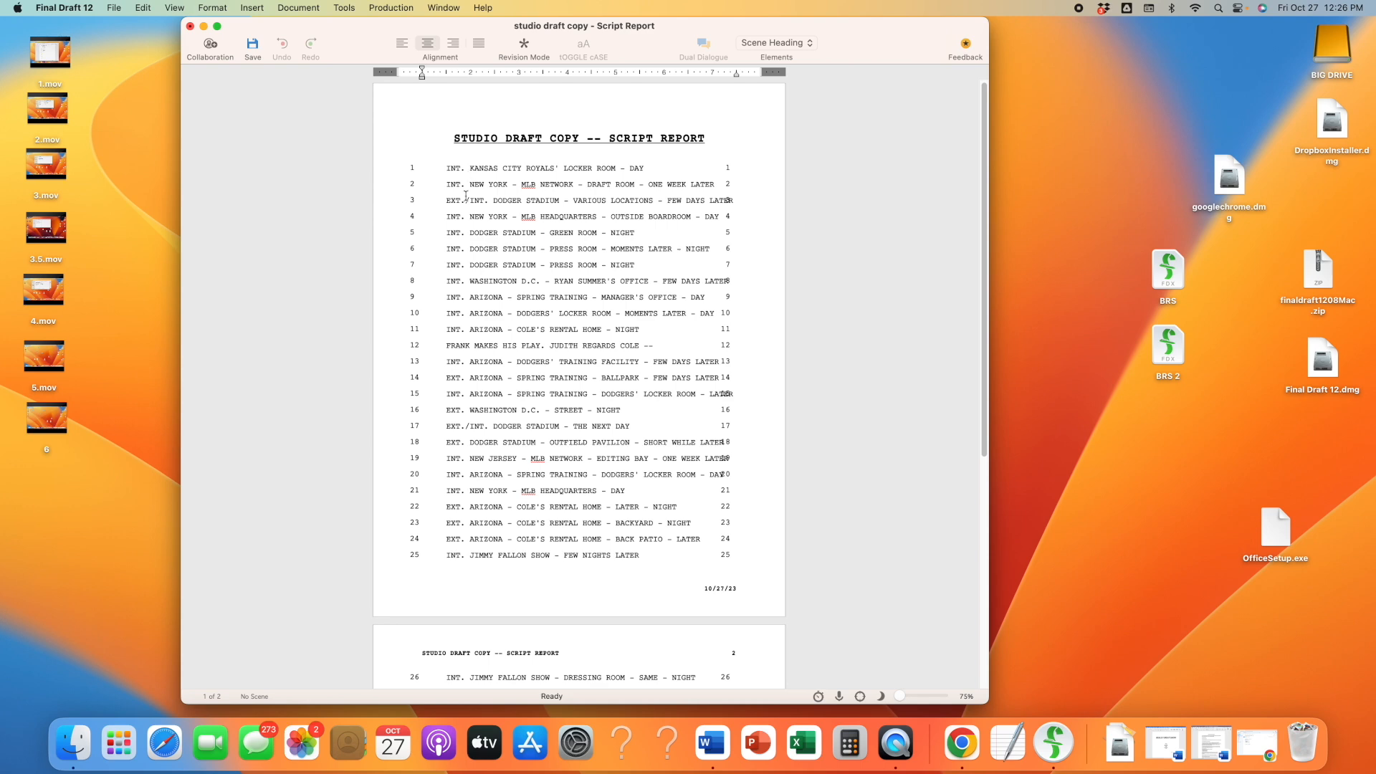
scroll(462, 287, down, 2)
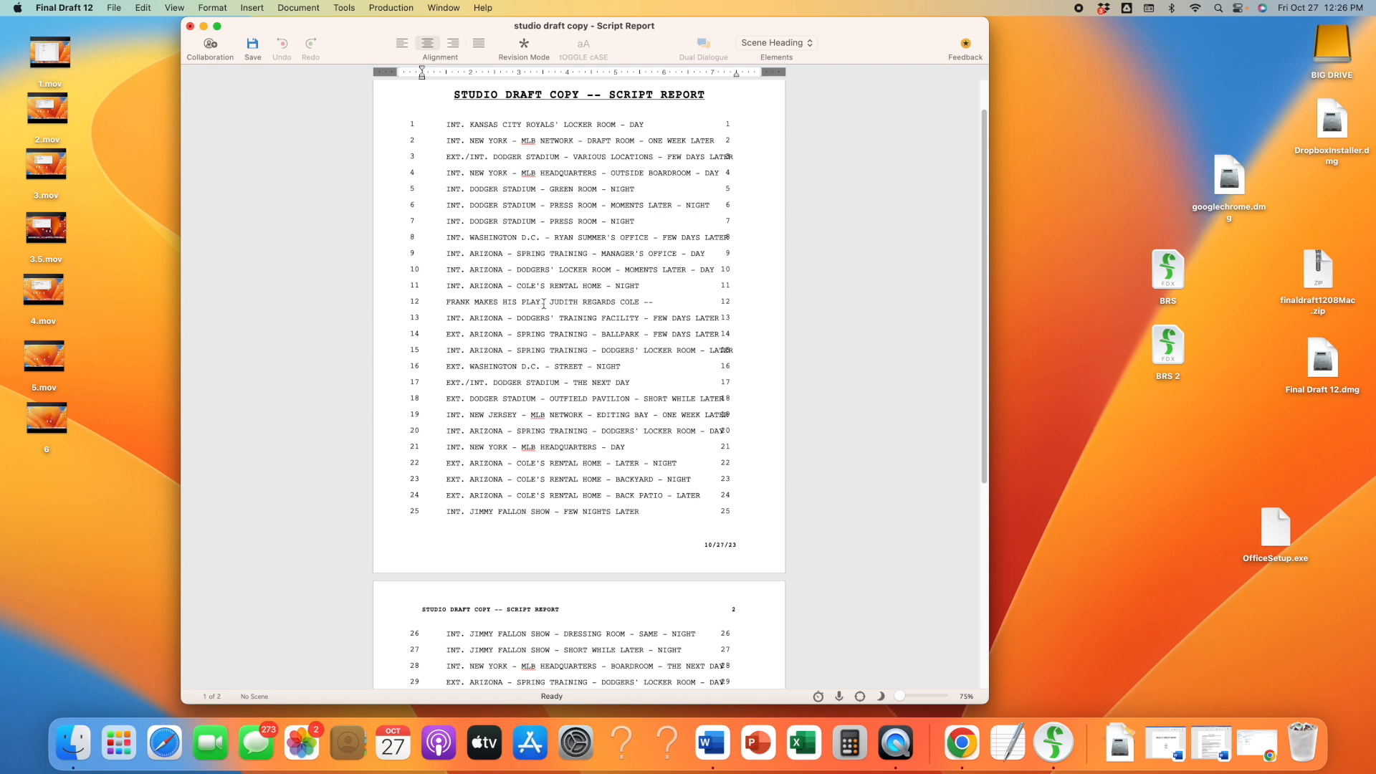
scroll(439, 200, up, 2)
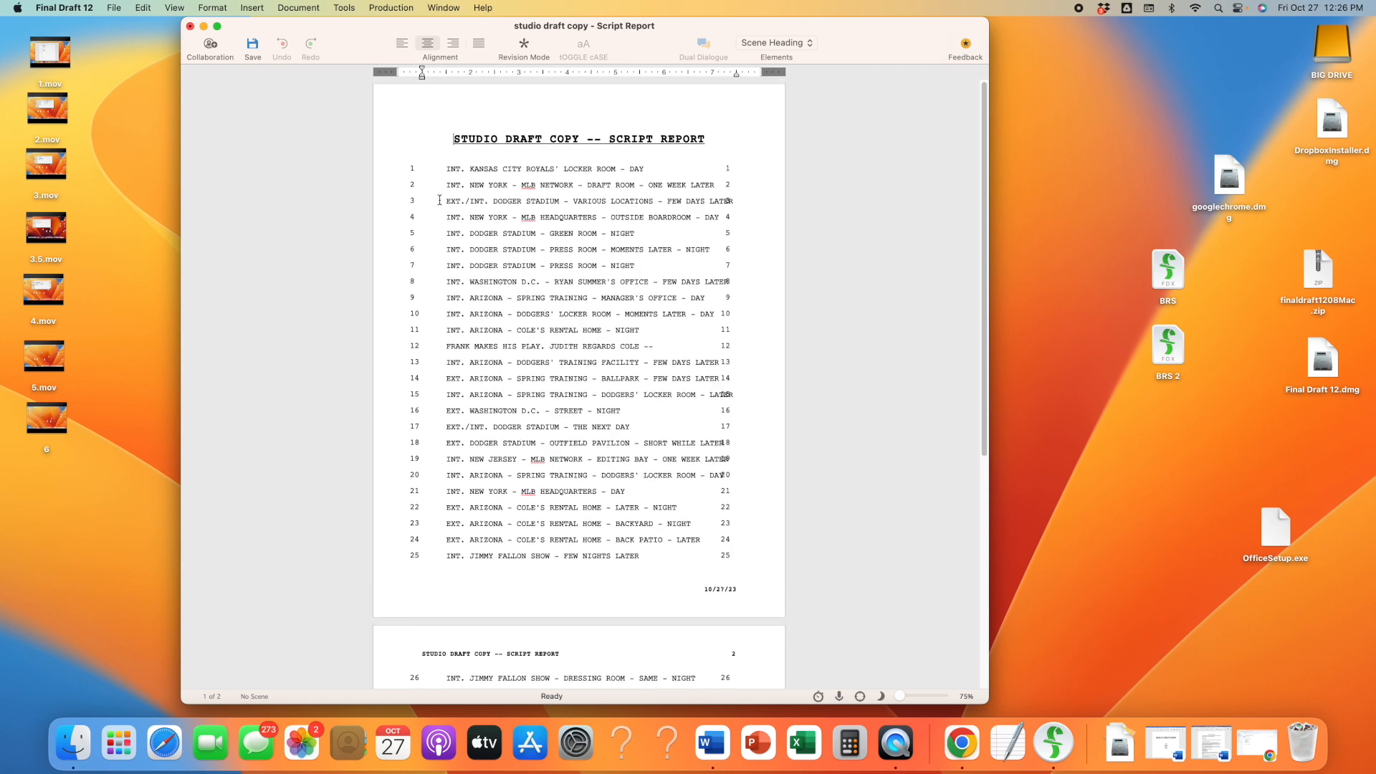
click(203, 26)
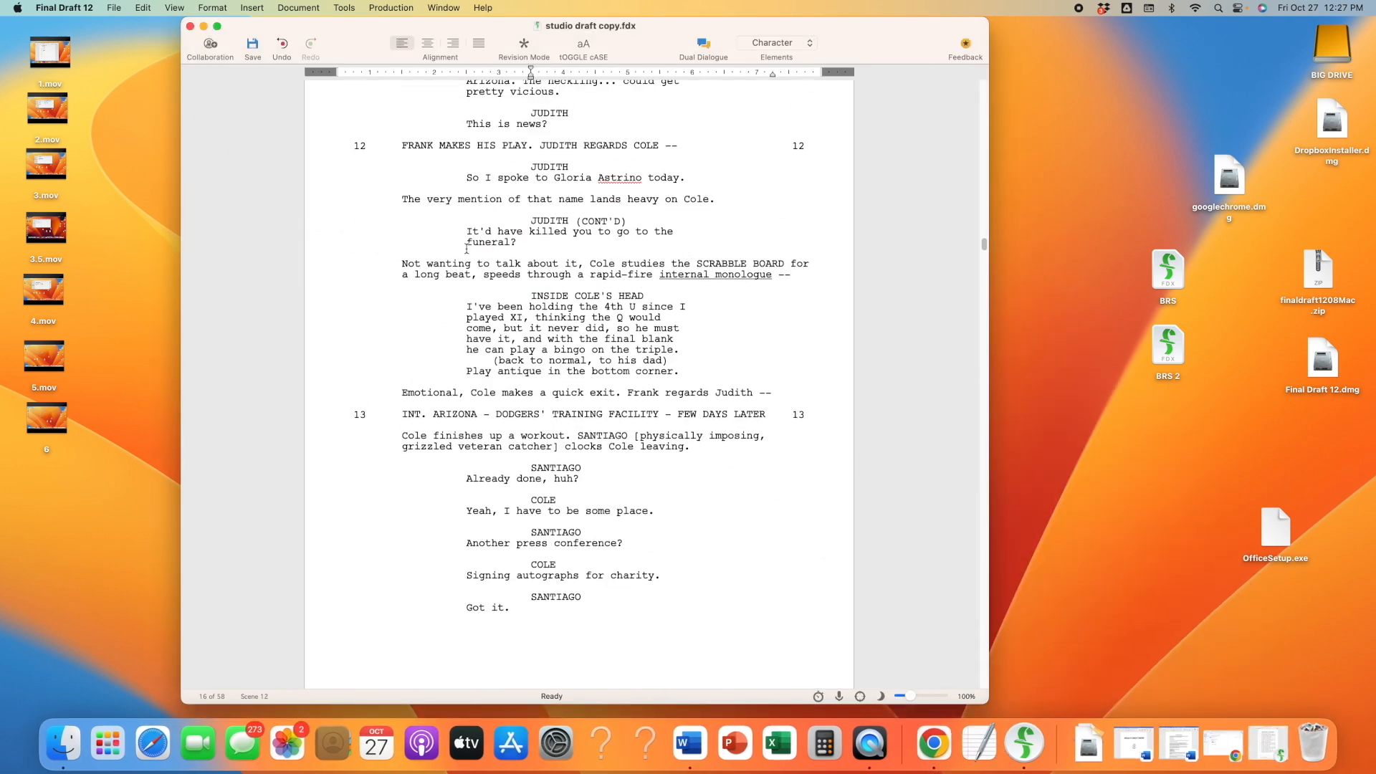
- Check the element types of the scene 12 line and of Judith's character cue and dialogue just above it
click(493, 145)
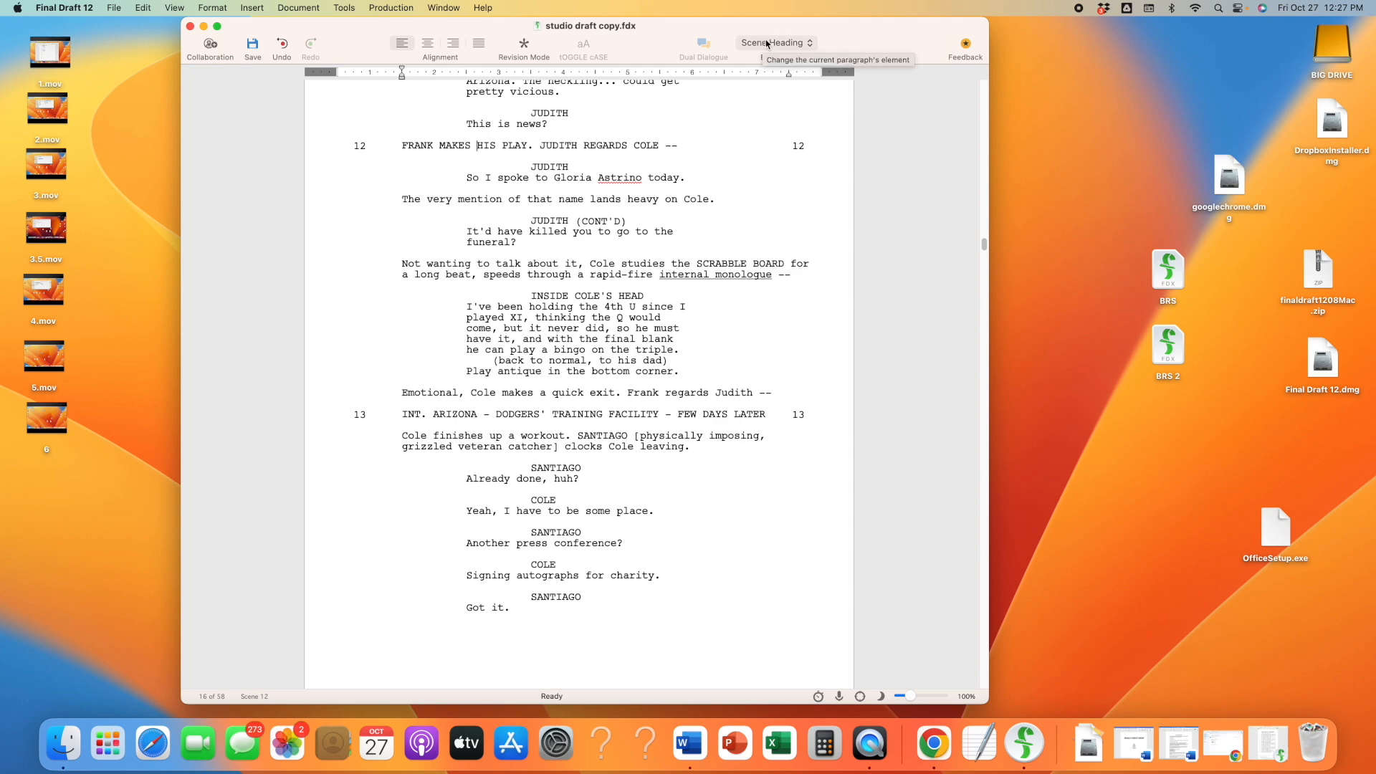
click(616, 145)
scroll(592, 187, up, 2)
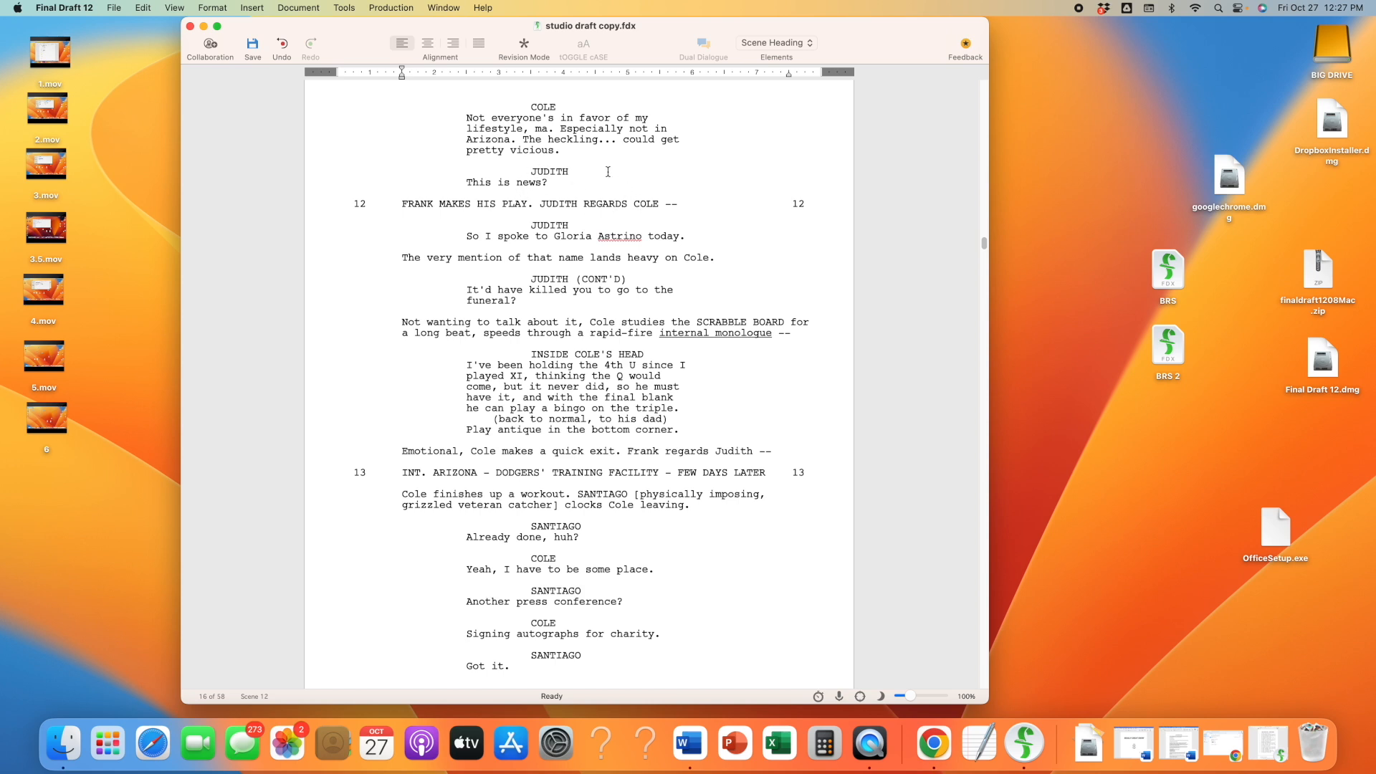
click(558, 171)
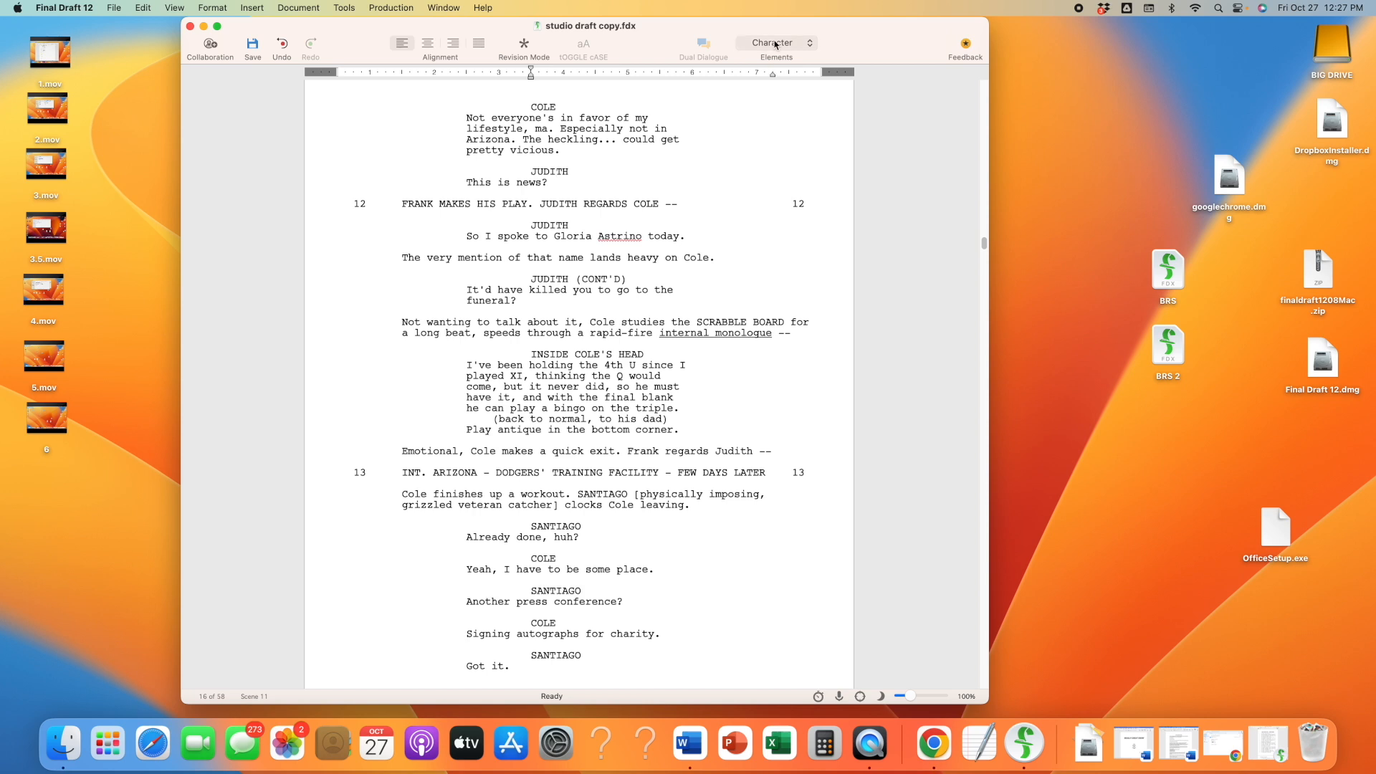
click(512, 185)
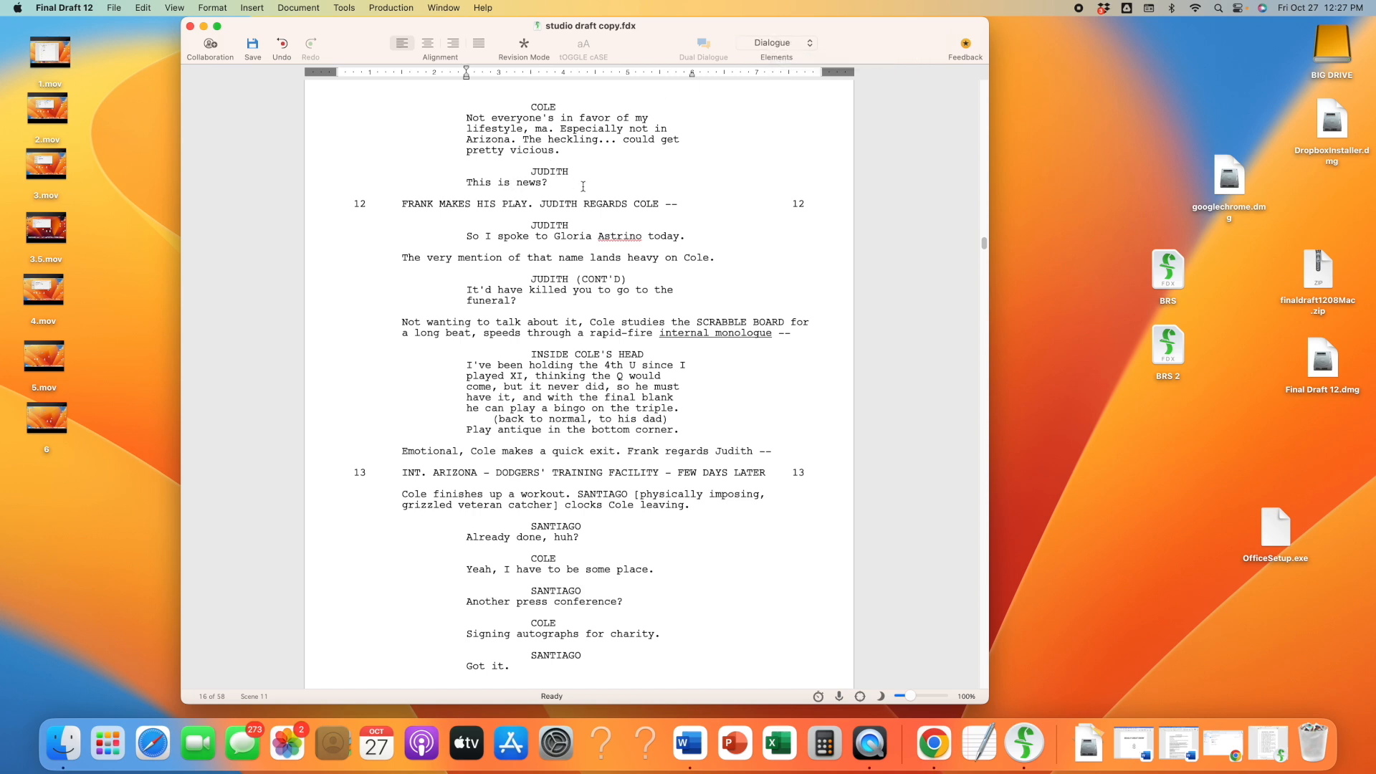
click(474, 260)
- Set the element type of the "FRANK MAKES HIS PLAY. JUDITH REGARDS COLE --" line to Action
click(536, 204)
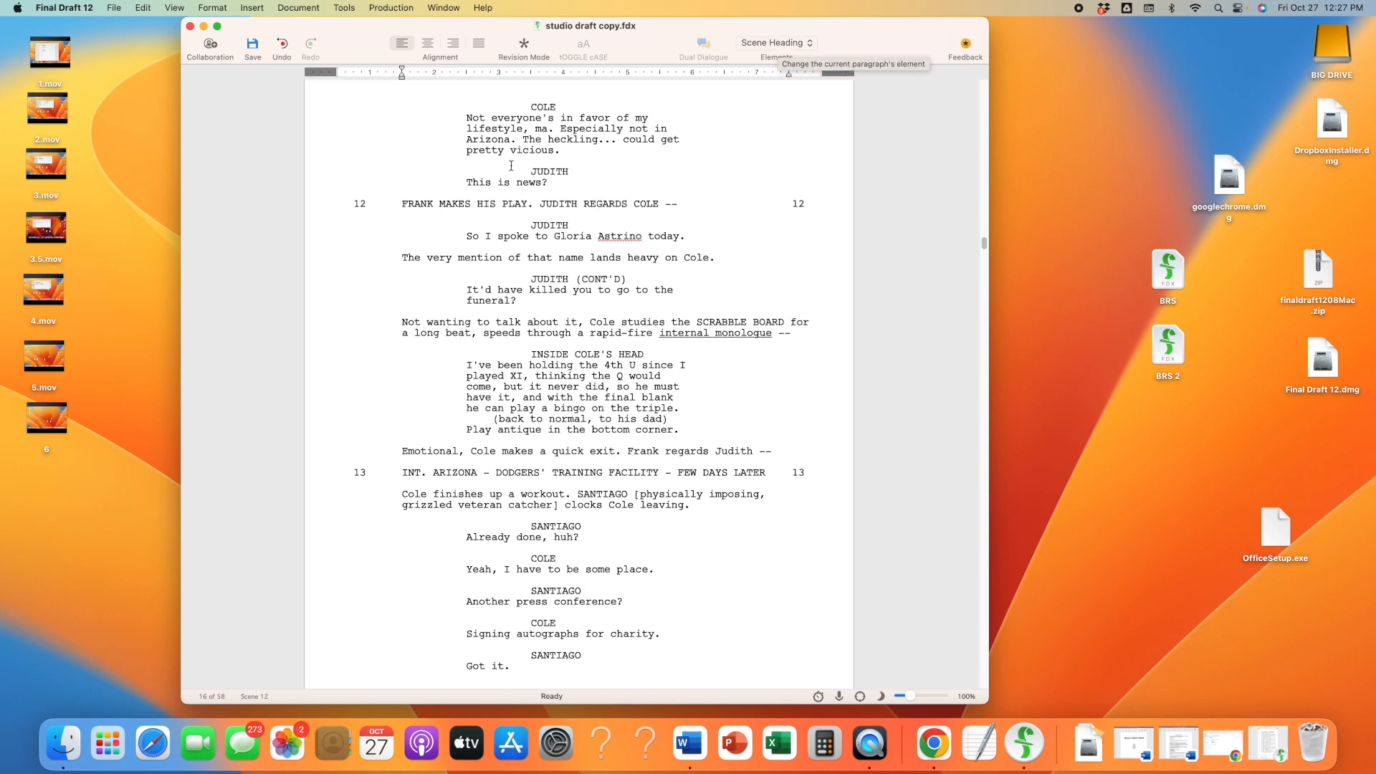
scroll(405, 202, up, 1)
scroll(430, 204, up, 1)
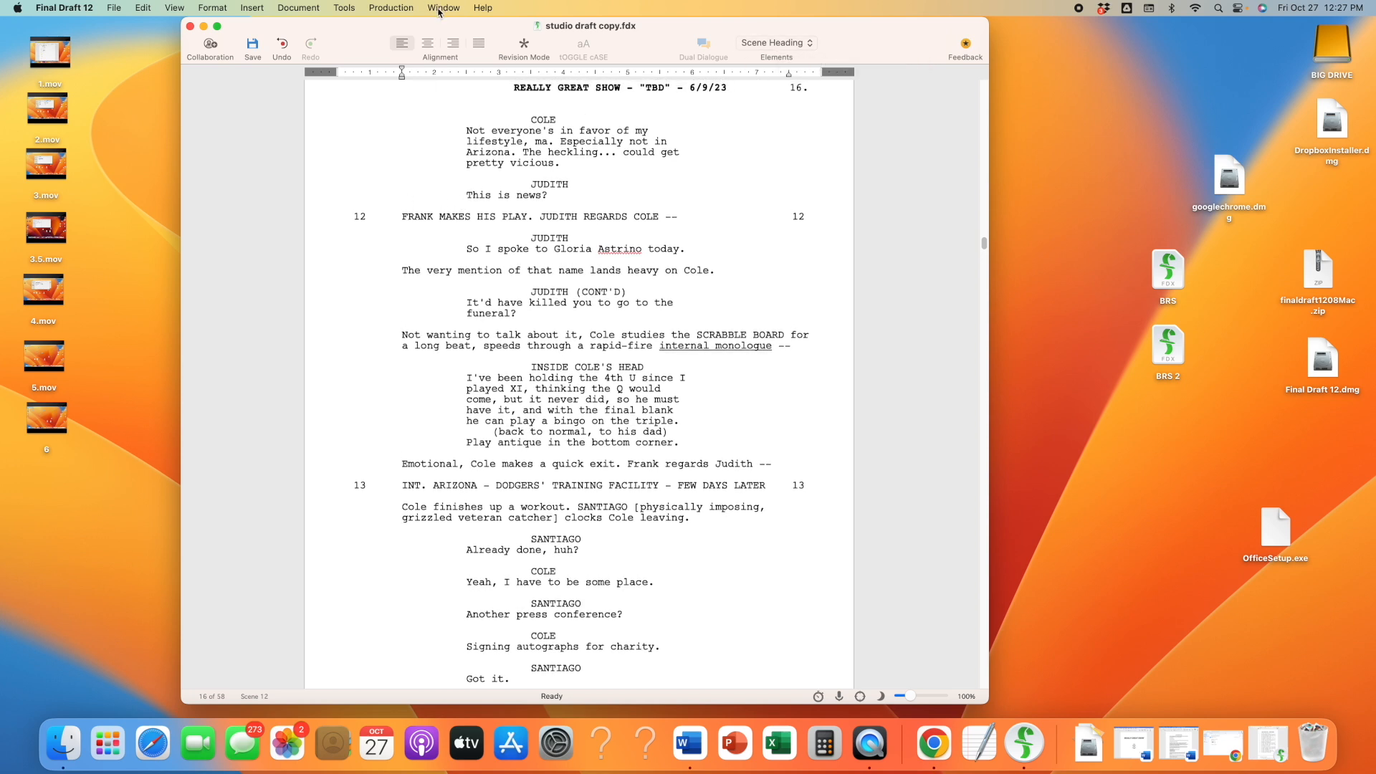
scroll(567, 243, down, 1)
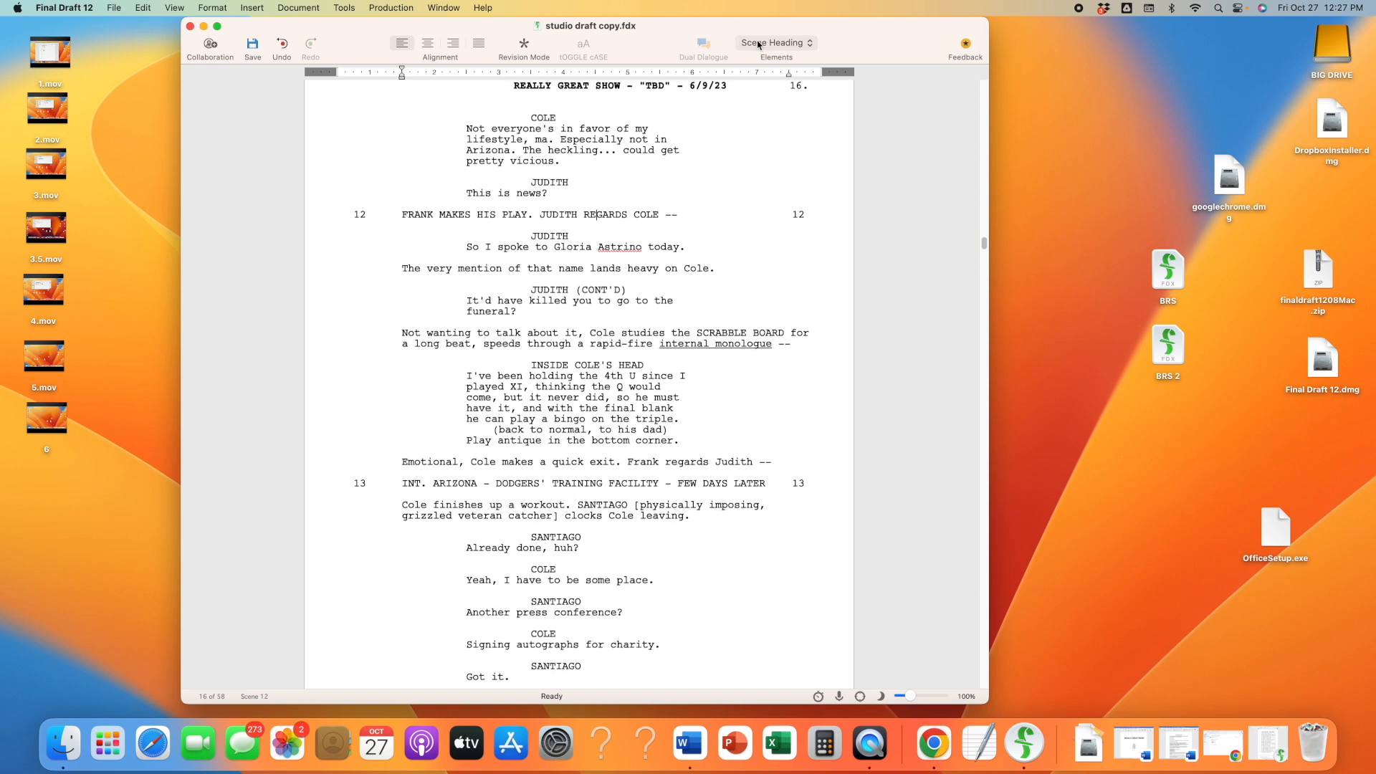
scroll(604, 217, up, 1)
scroll(631, 224, up, 1)
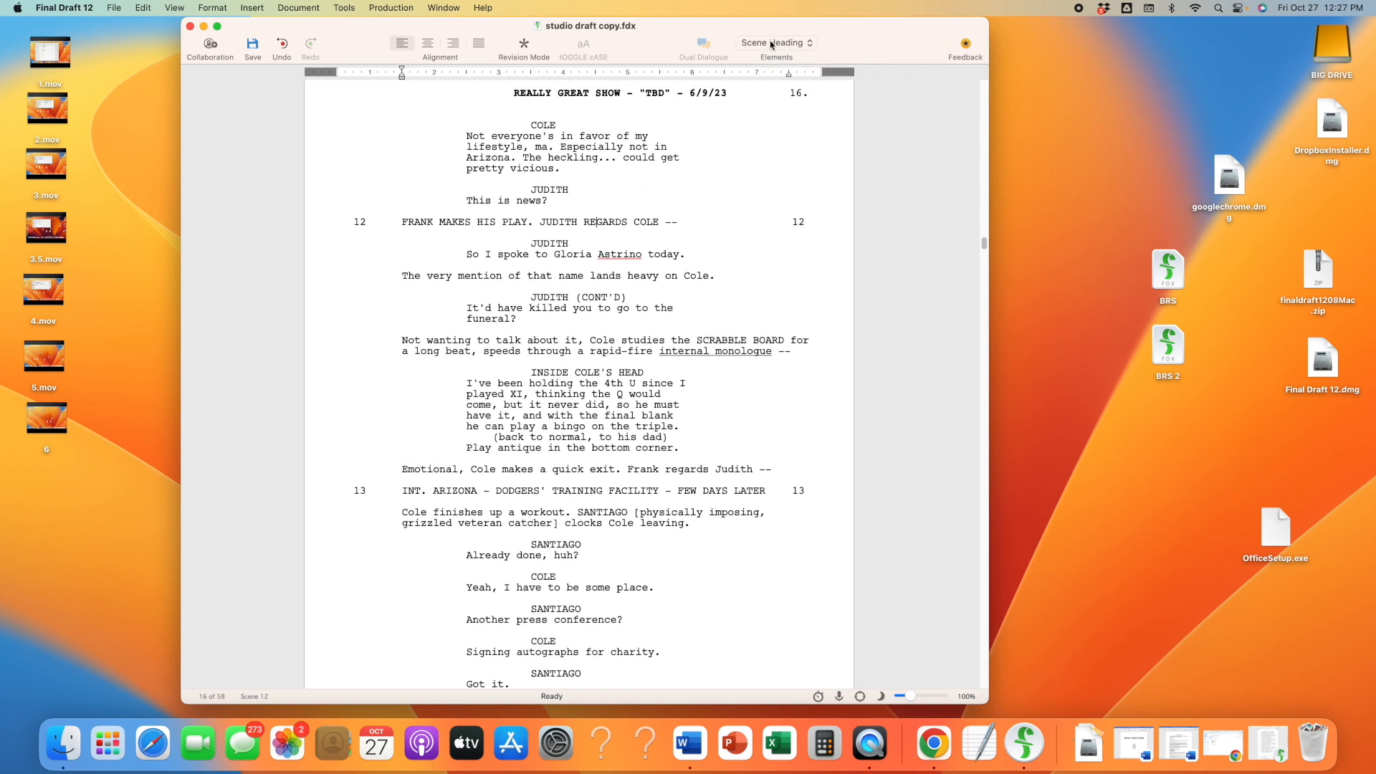
click(771, 43)
click(770, 73)
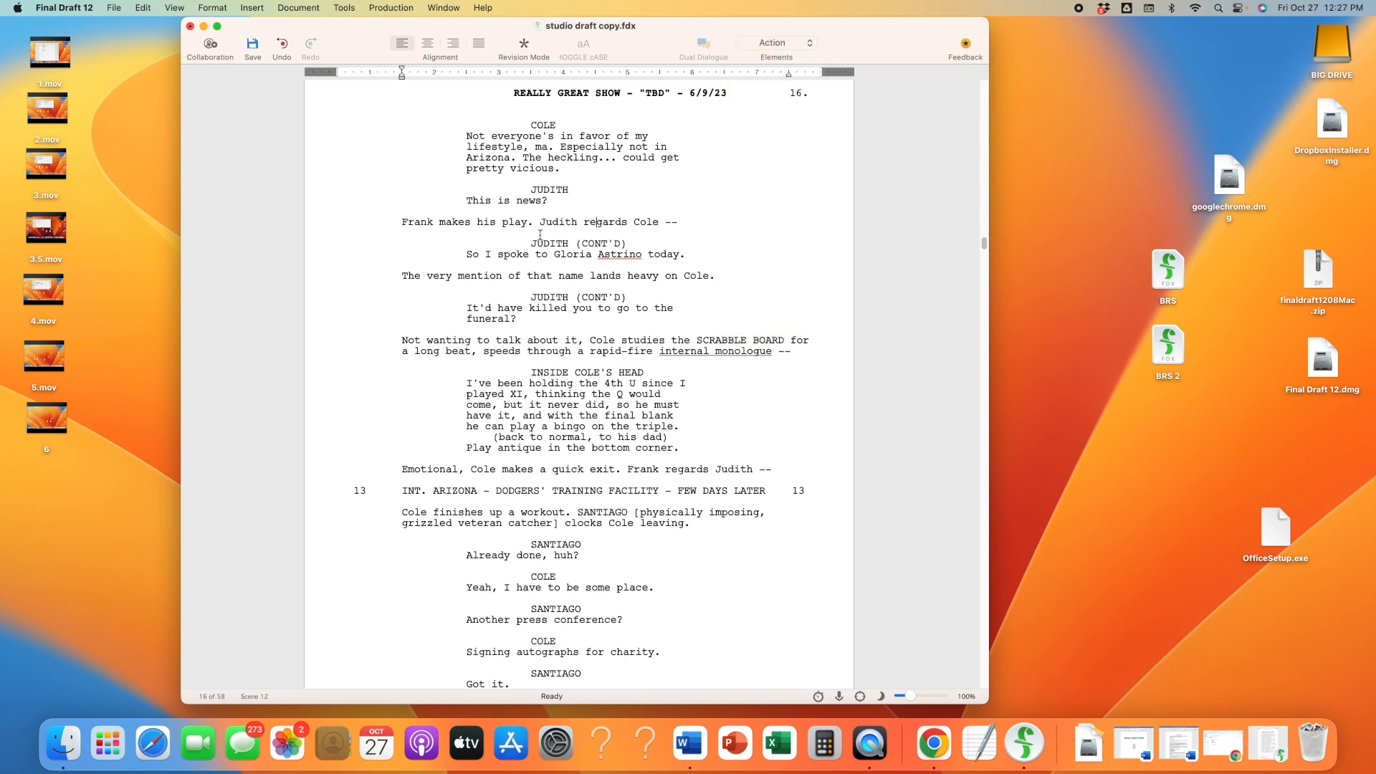
click(678, 224)
scroll(726, 225, up, 1)
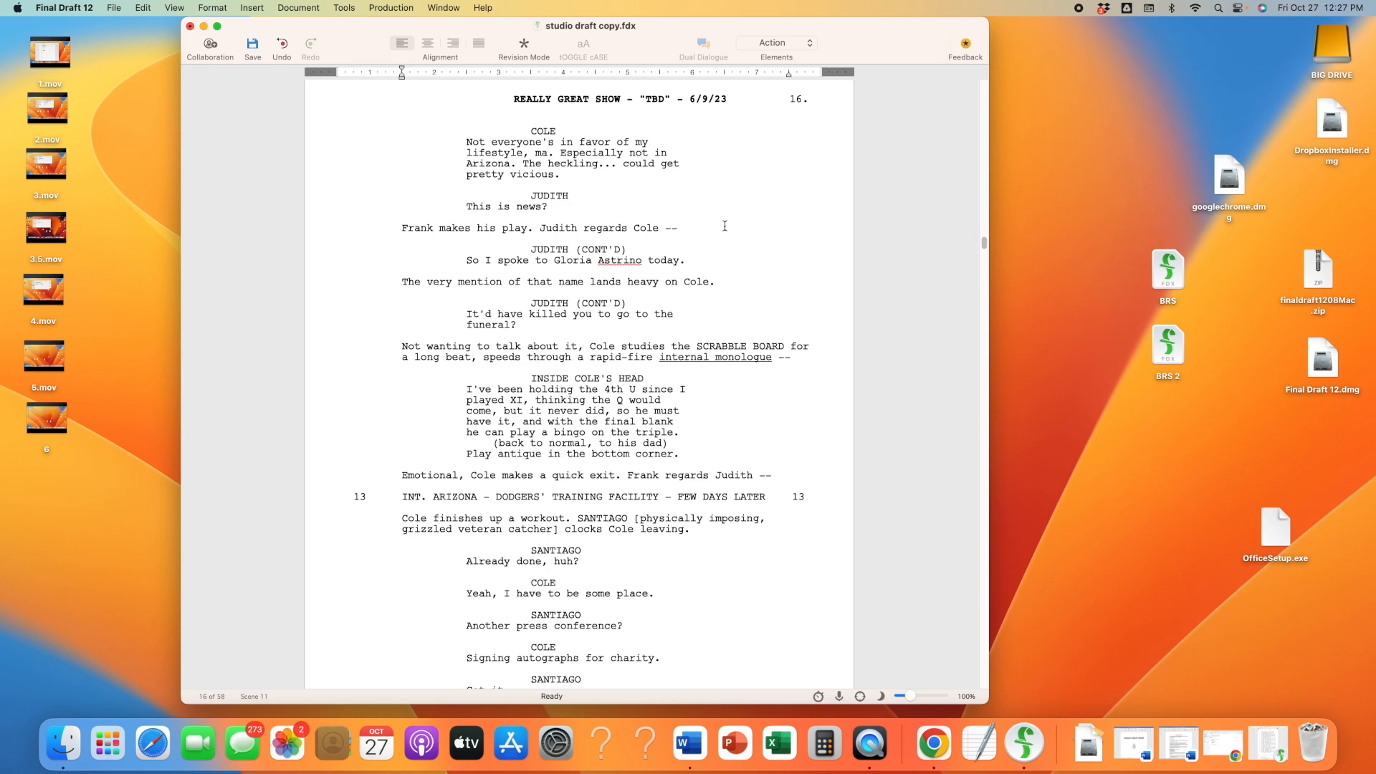
scroll(666, 222, up, 3)
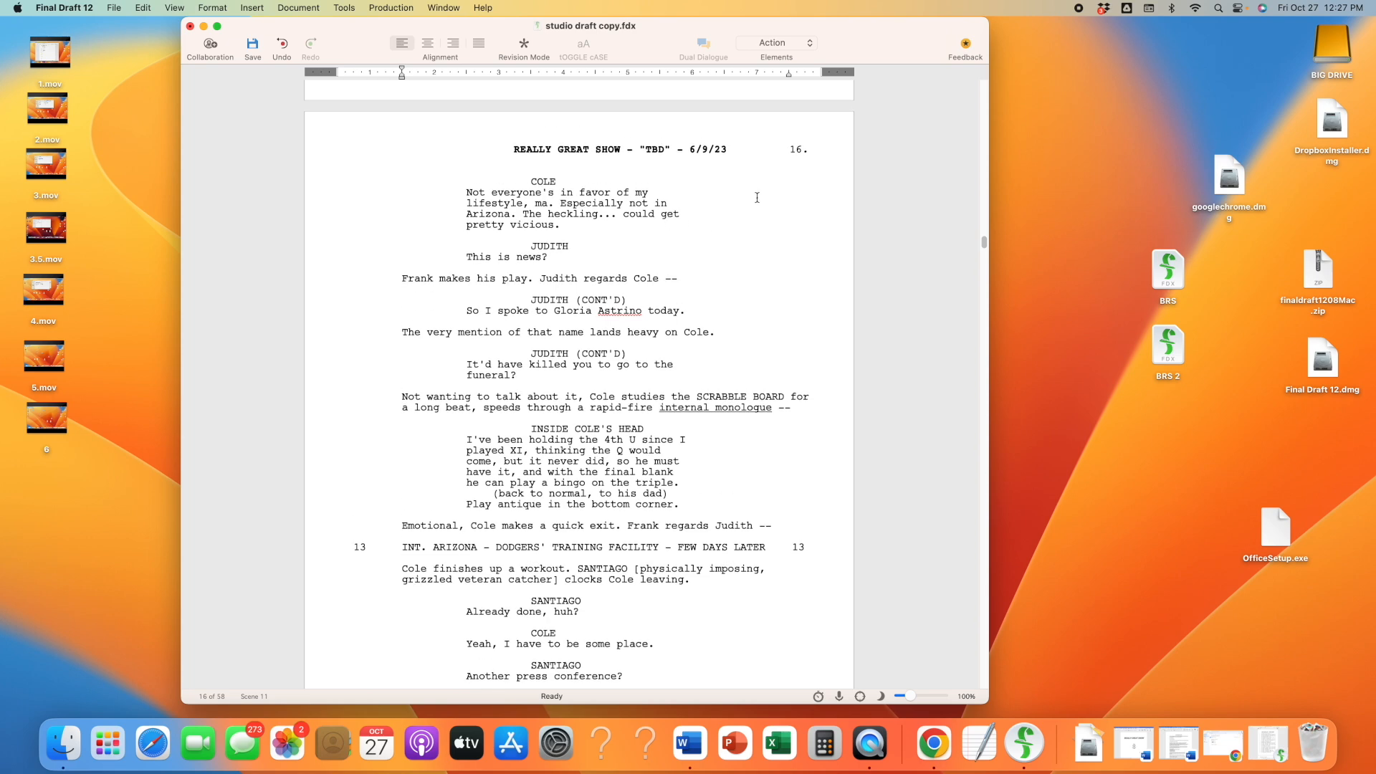
- Restore the minimized script report and review its numbered scene headings on both pages for further mislabelled entries
click(1269, 745)
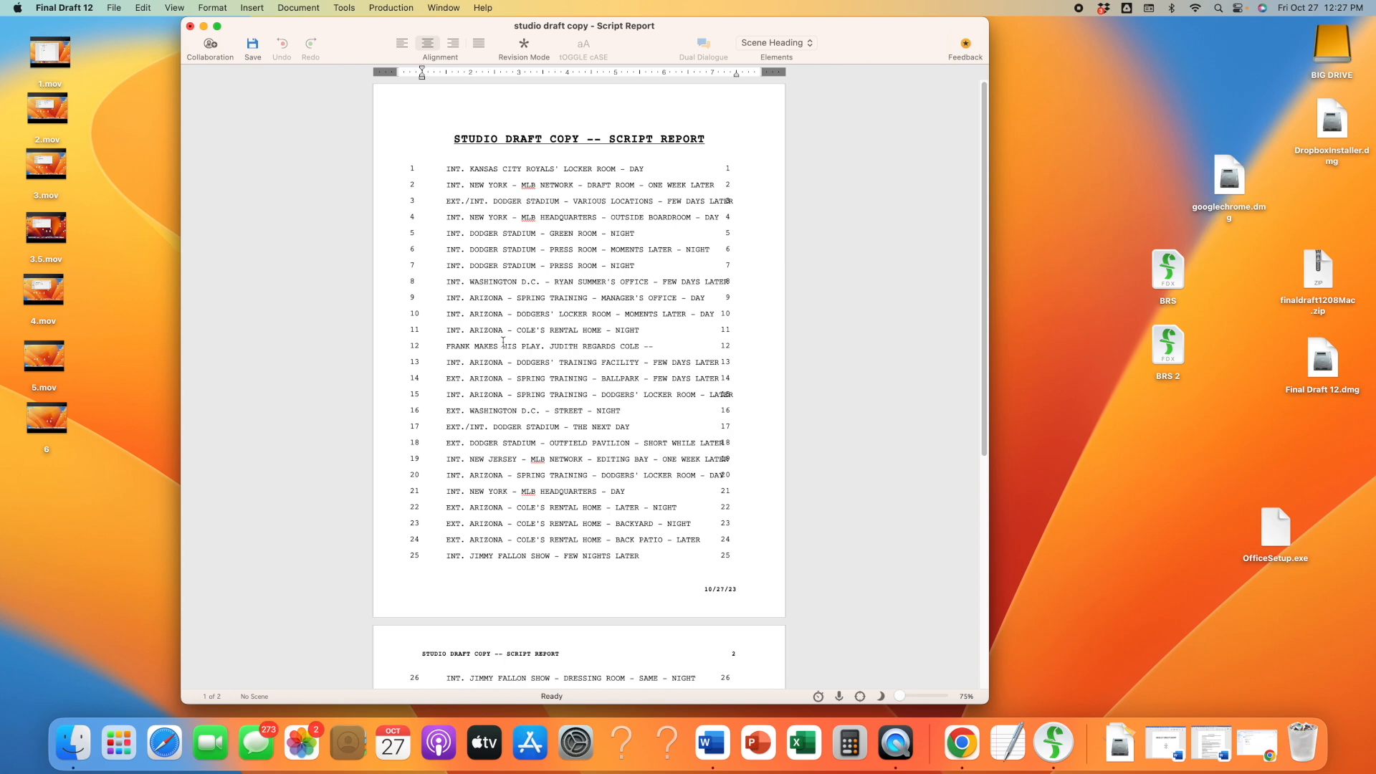
scroll(503, 342, down, 5)
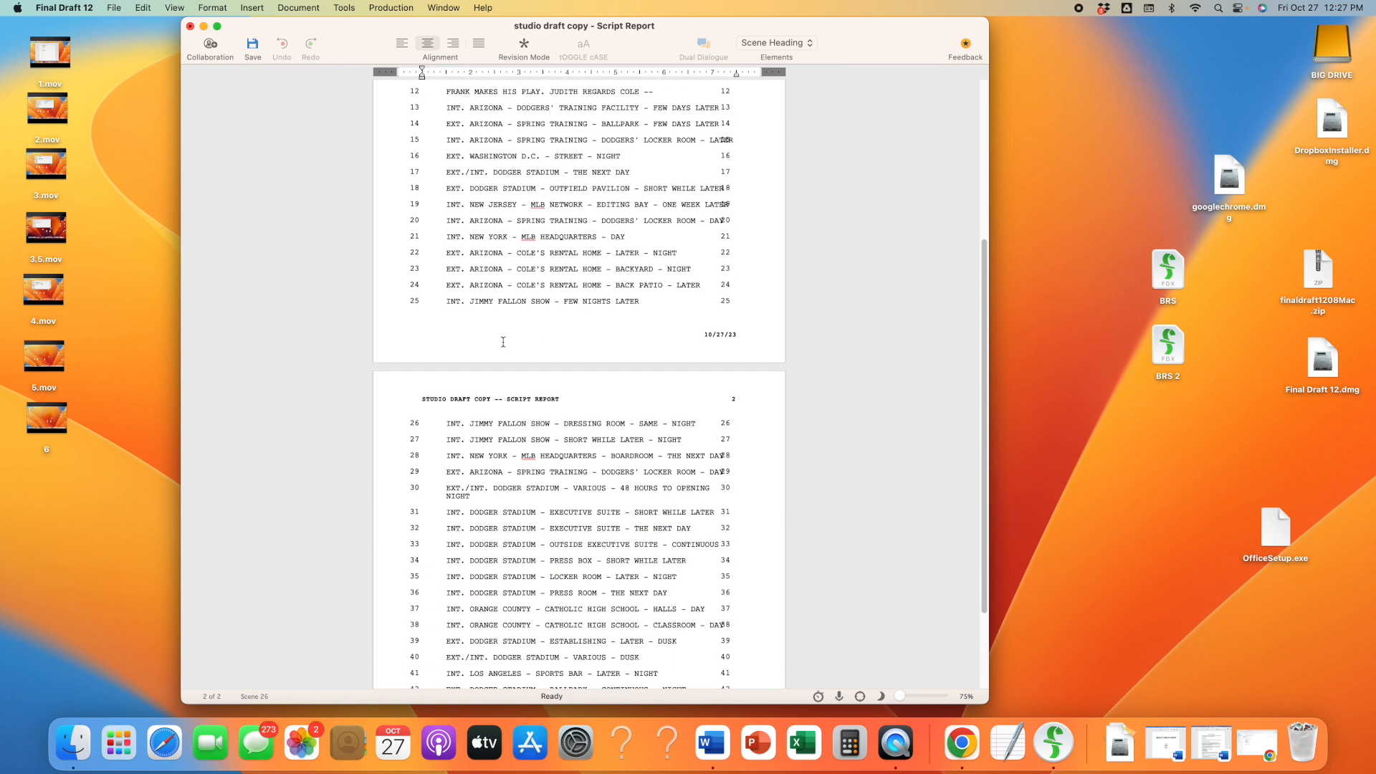
scroll(503, 342, down, 2)
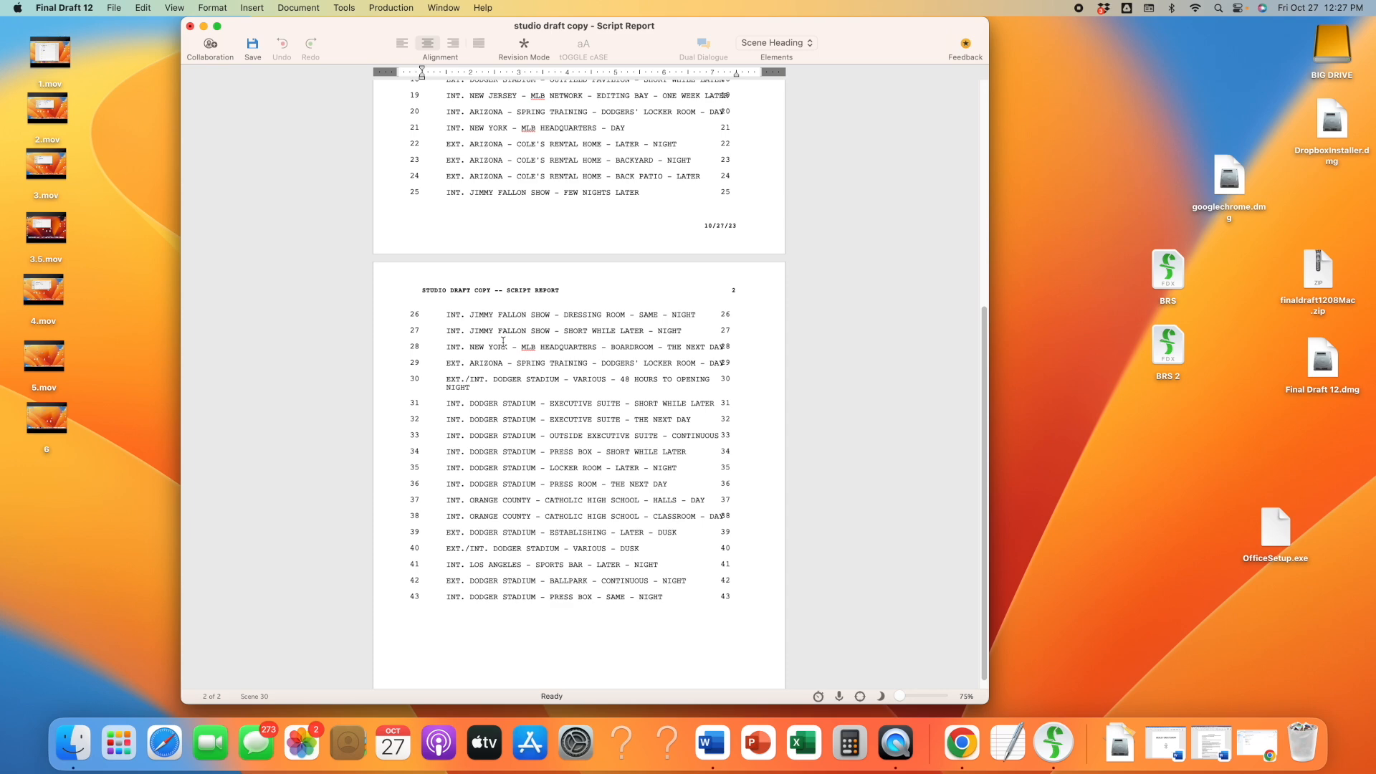
scroll(503, 342, up, 7)
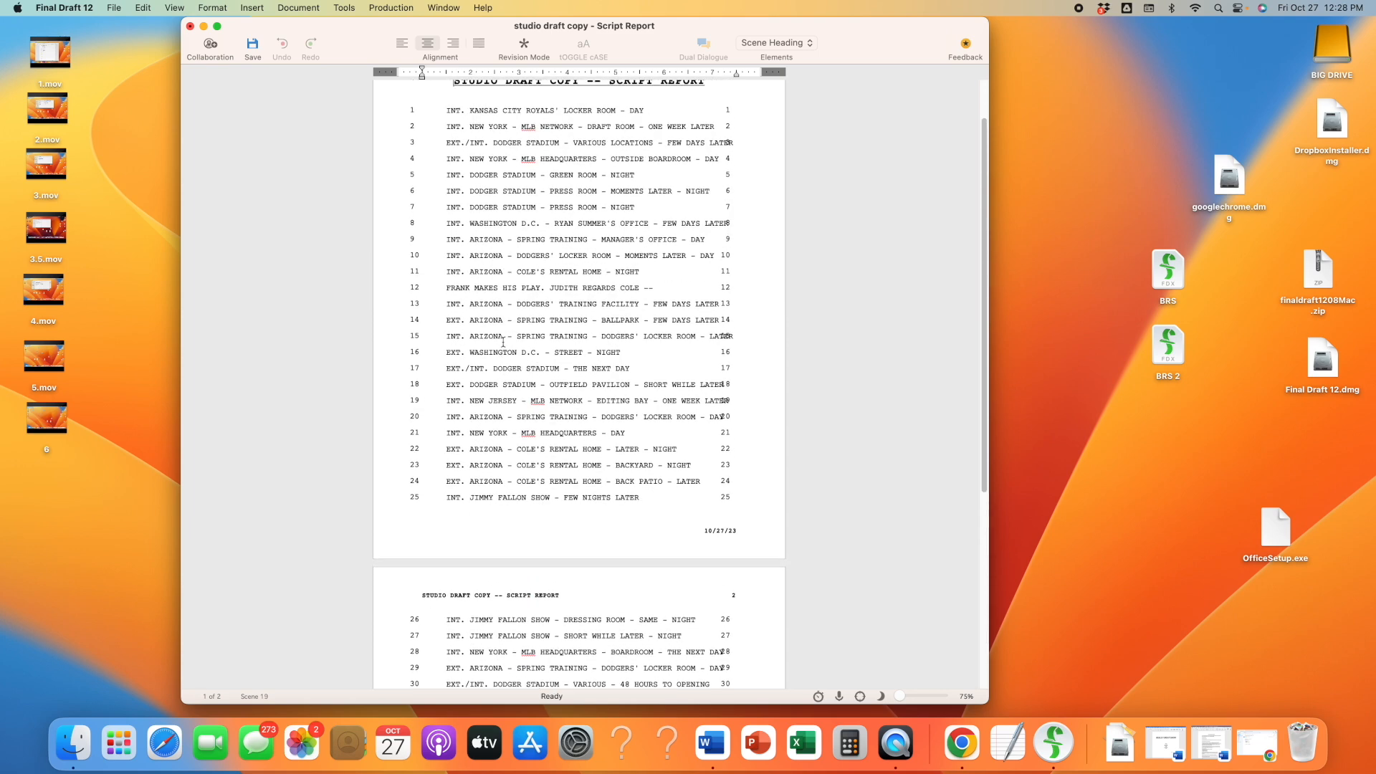
scroll(503, 342, down, 3)
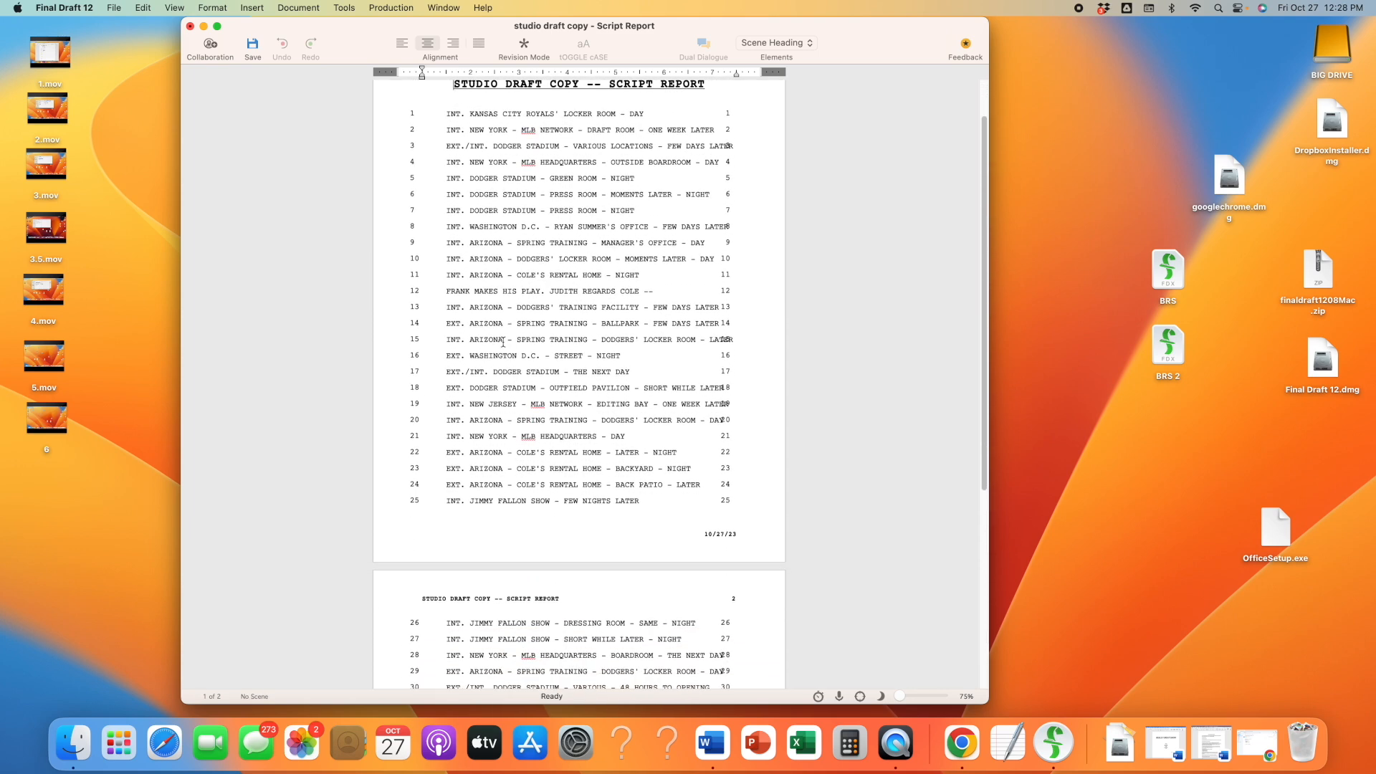
scroll(503, 343, down, 1)
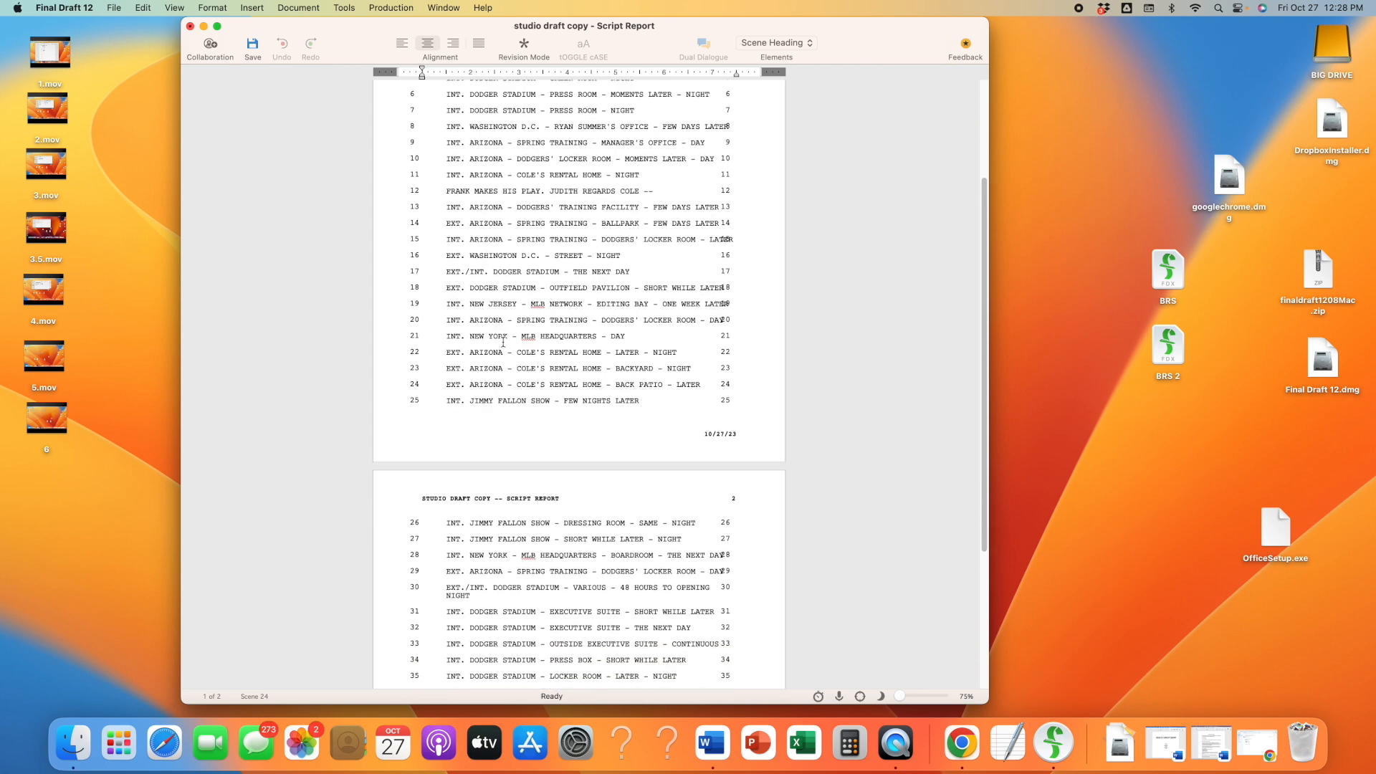
scroll(503, 344, down, 5)
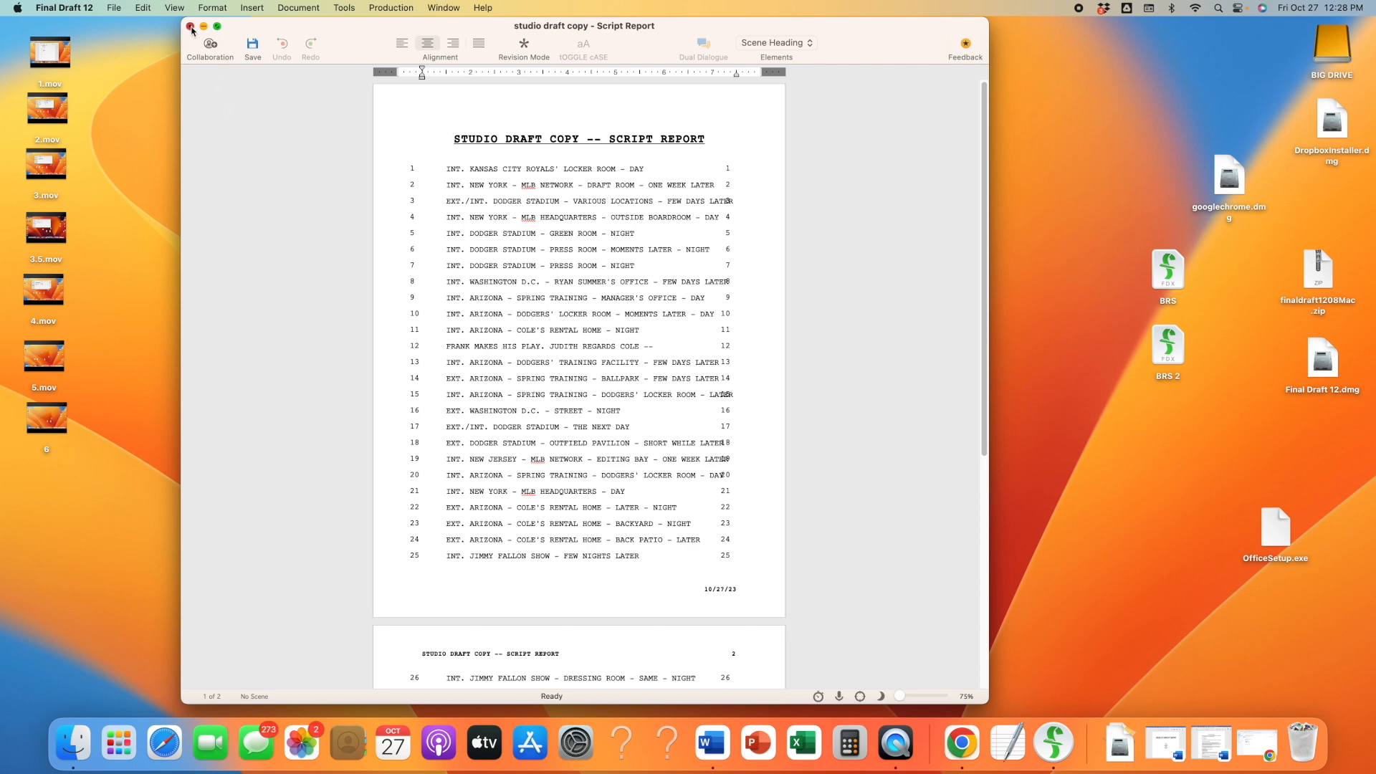
- Close the script report document and return to the screenplay
click(190, 26)
click(602, 420)
double_click(651, 341)
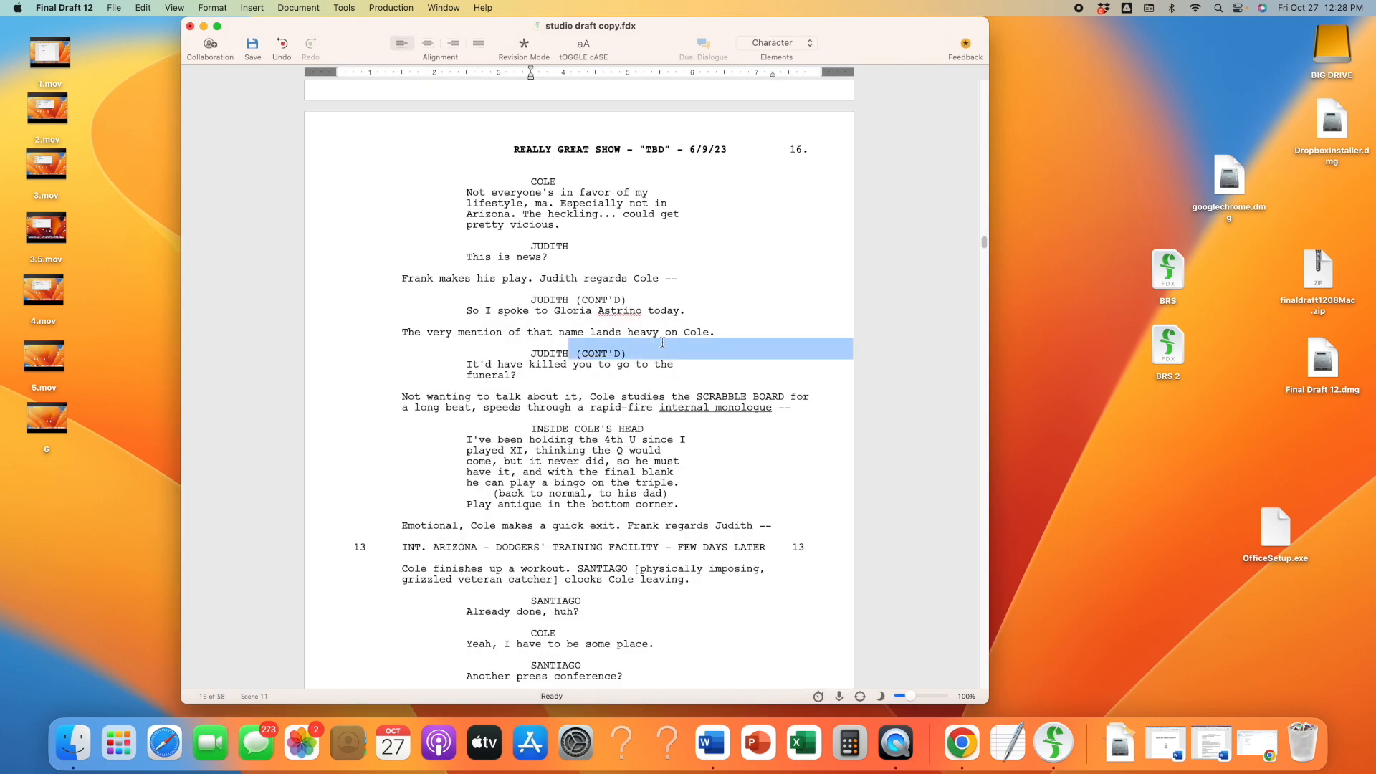
- Move the screenplay window slightly aside and save the corrected "studio draft copy.fdx"
click(694, 308)
drag(377, 52, 324, 52)
click(201, 45)
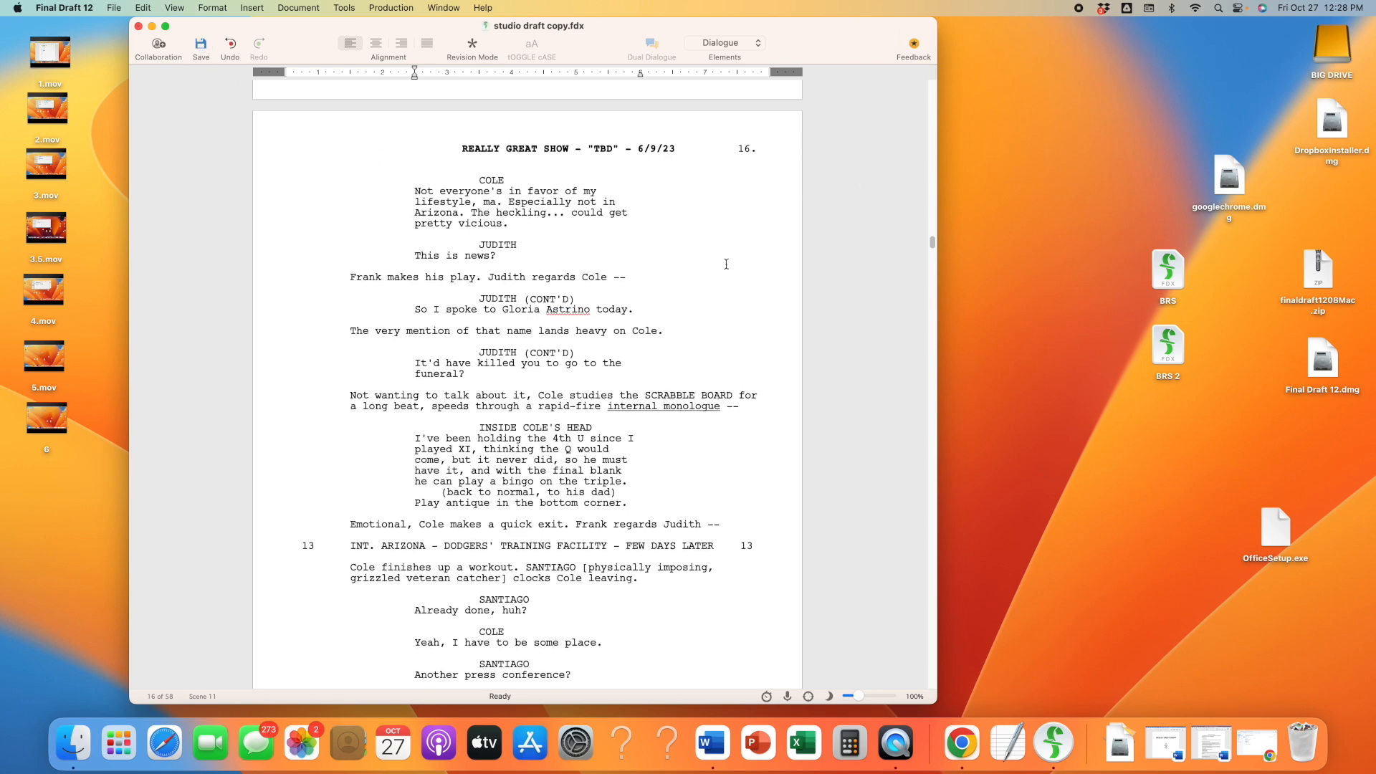
- Examine pages 10 to 16 of the screenplay to see how scenes 8 to 11 break from one page to the next
click(660, 273)
scroll(695, 289, down, 5)
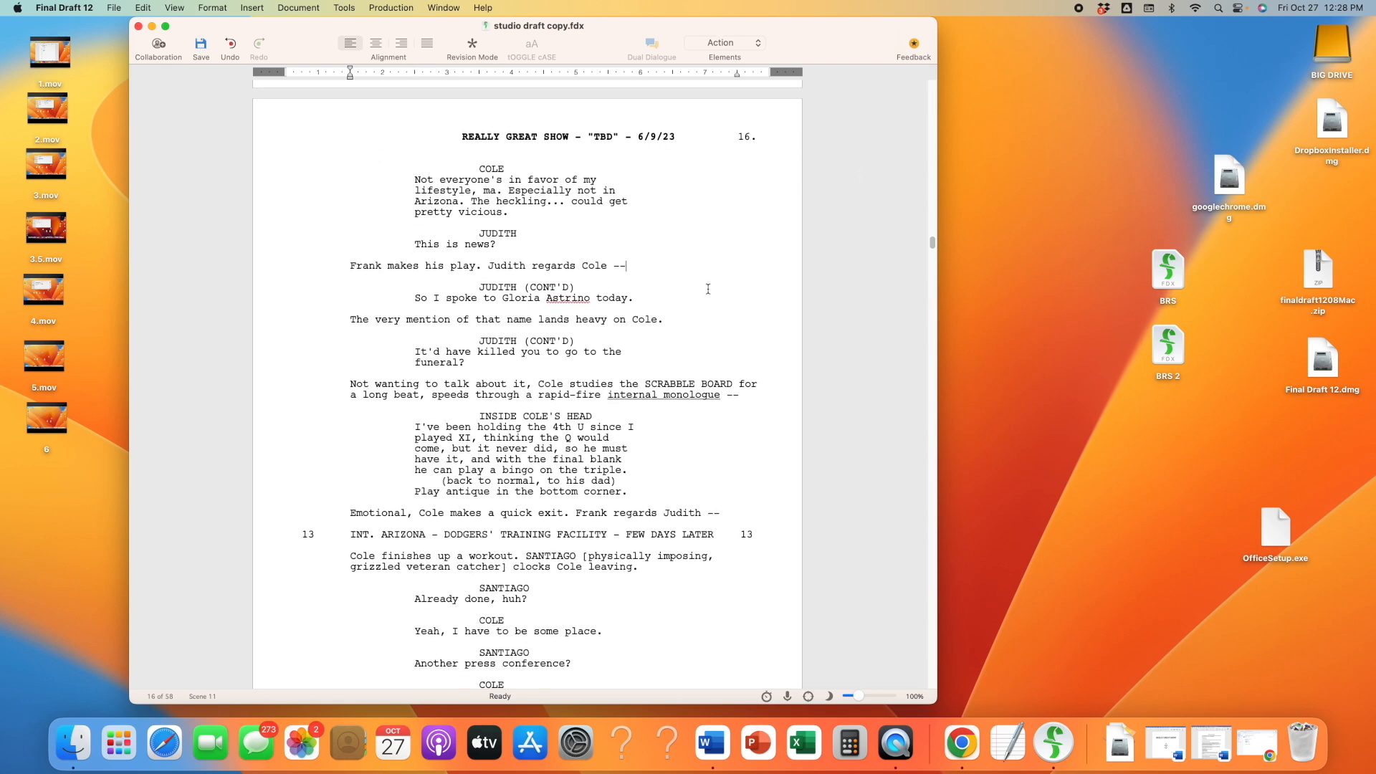
scroll(708, 289, up, 5)
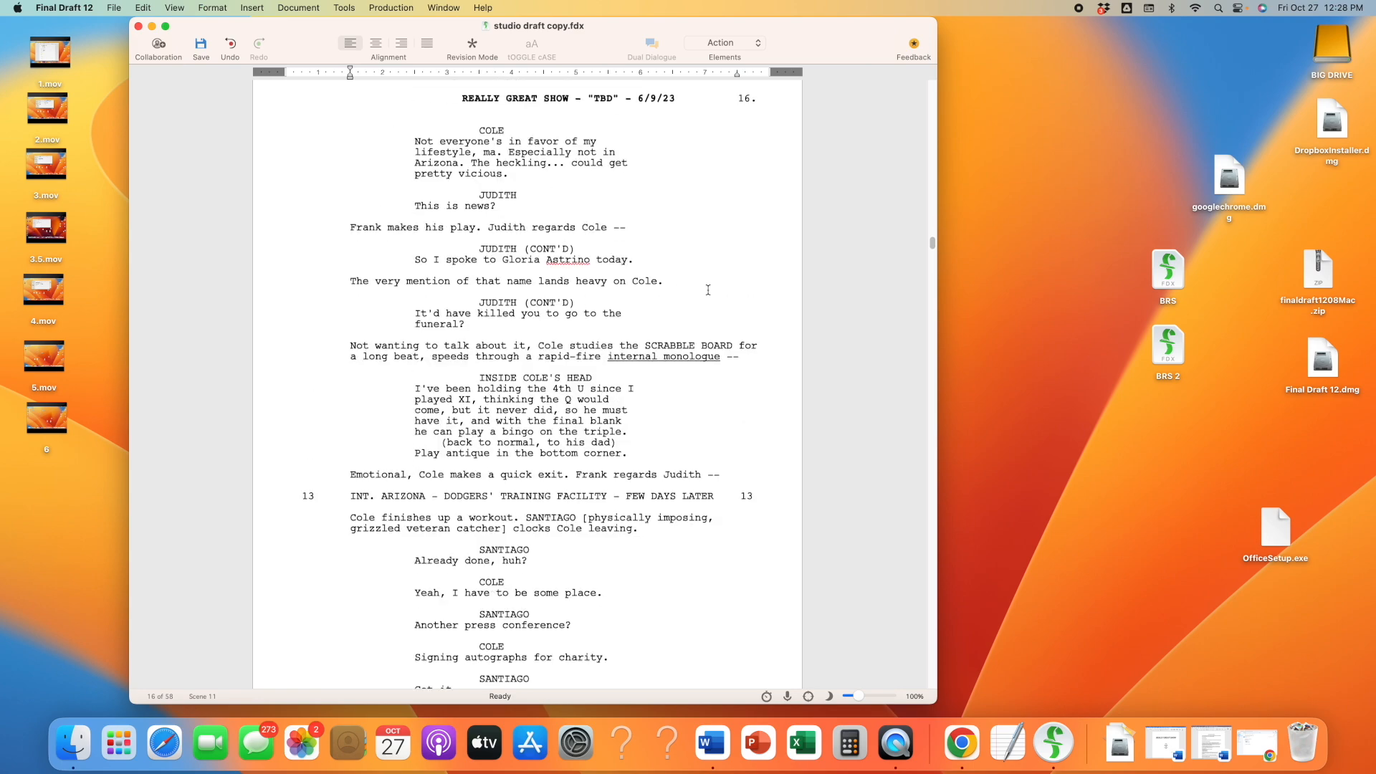
scroll(708, 289, up, 20)
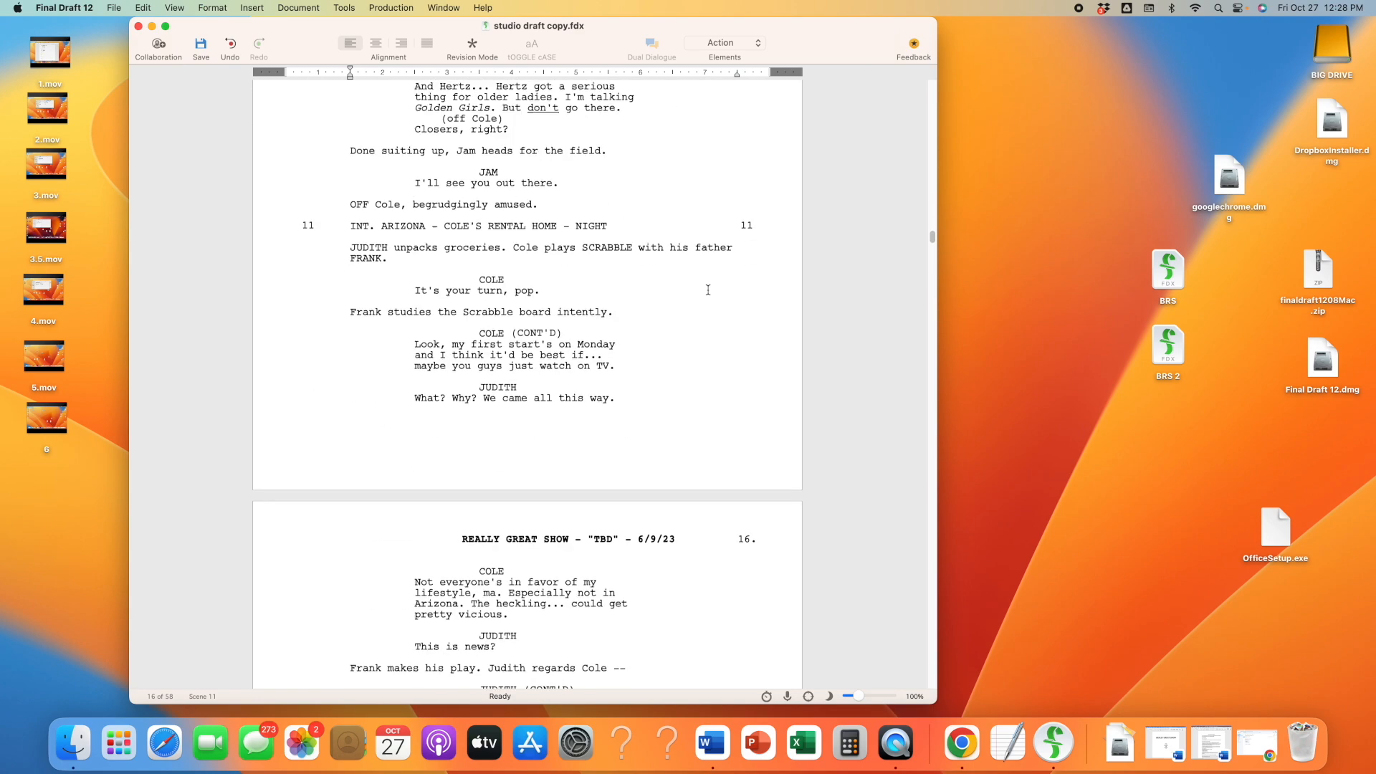
scroll(708, 289, up, 20)
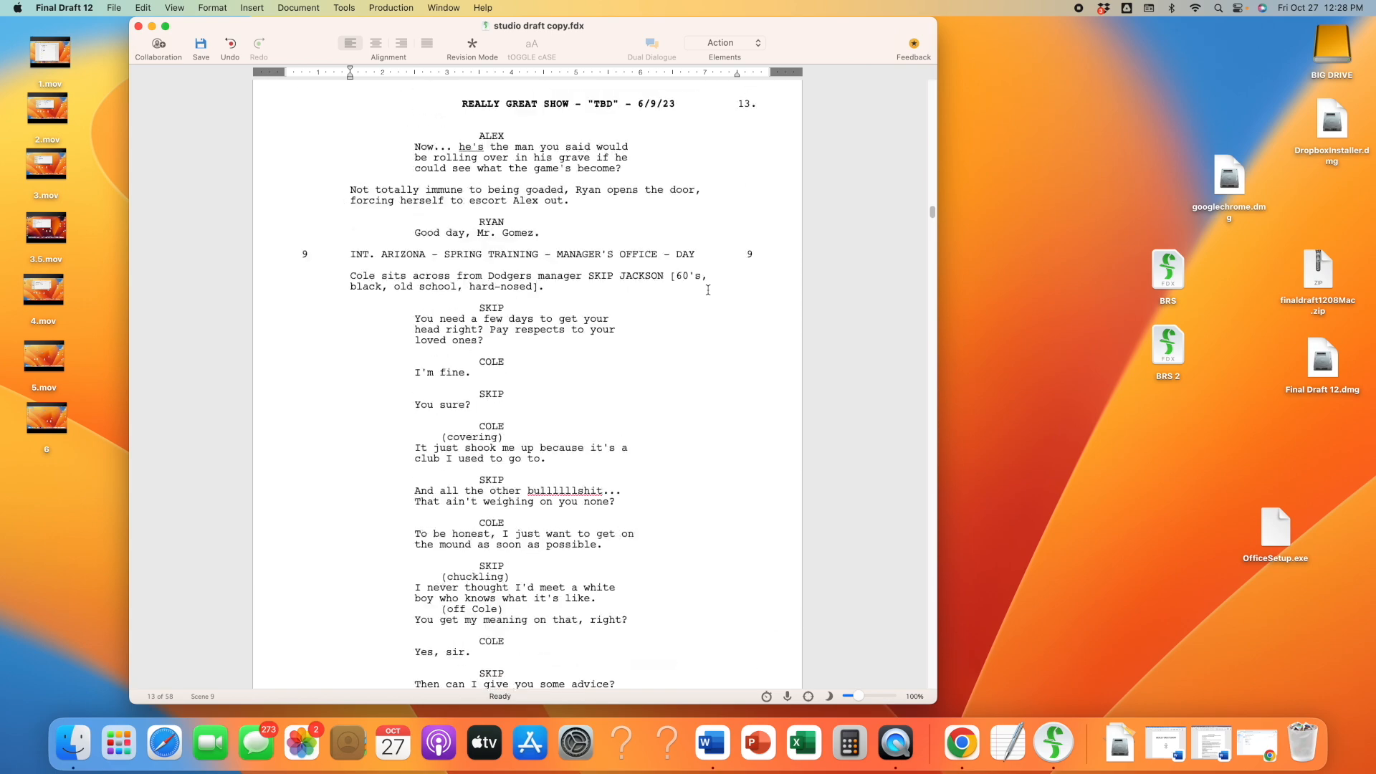
scroll(708, 290, down, 15)
scroll(708, 289, down, 10)
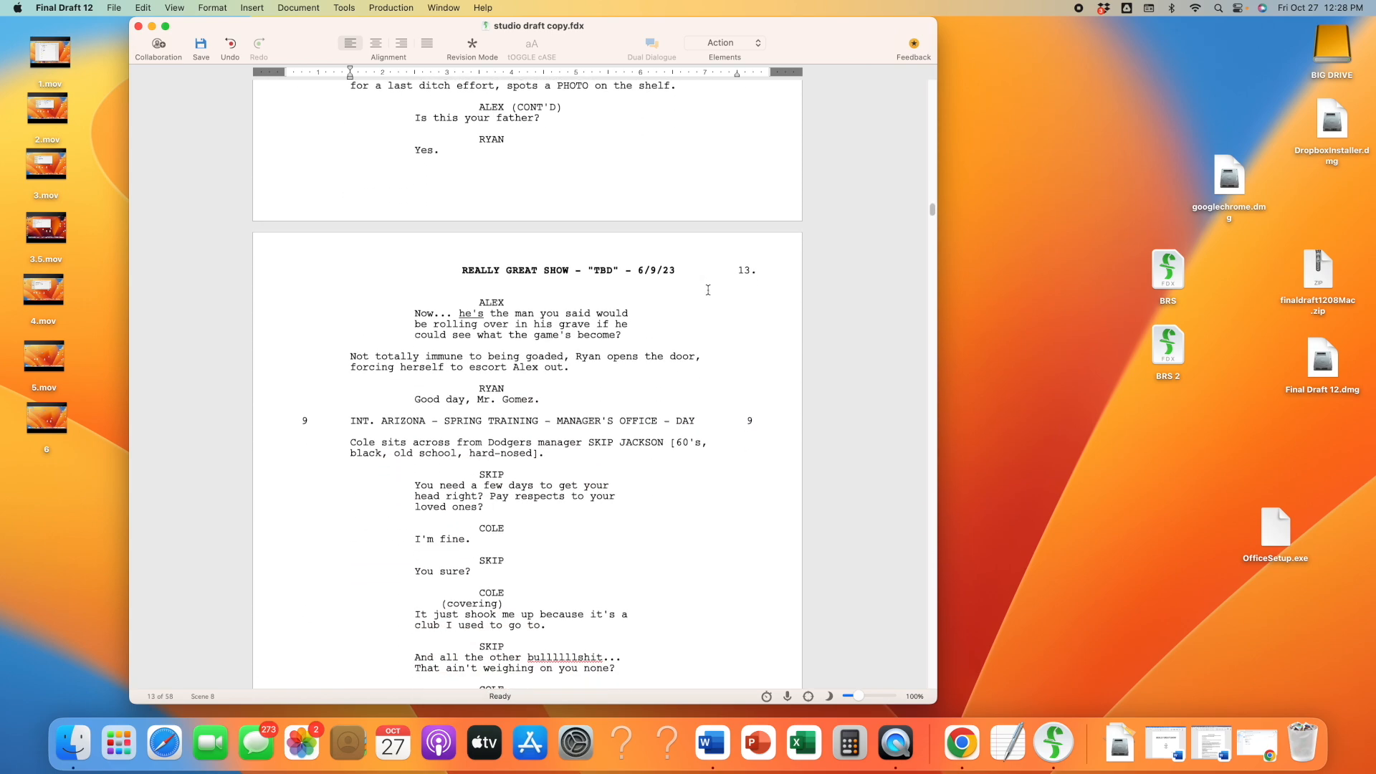
scroll(708, 290, down, 3)
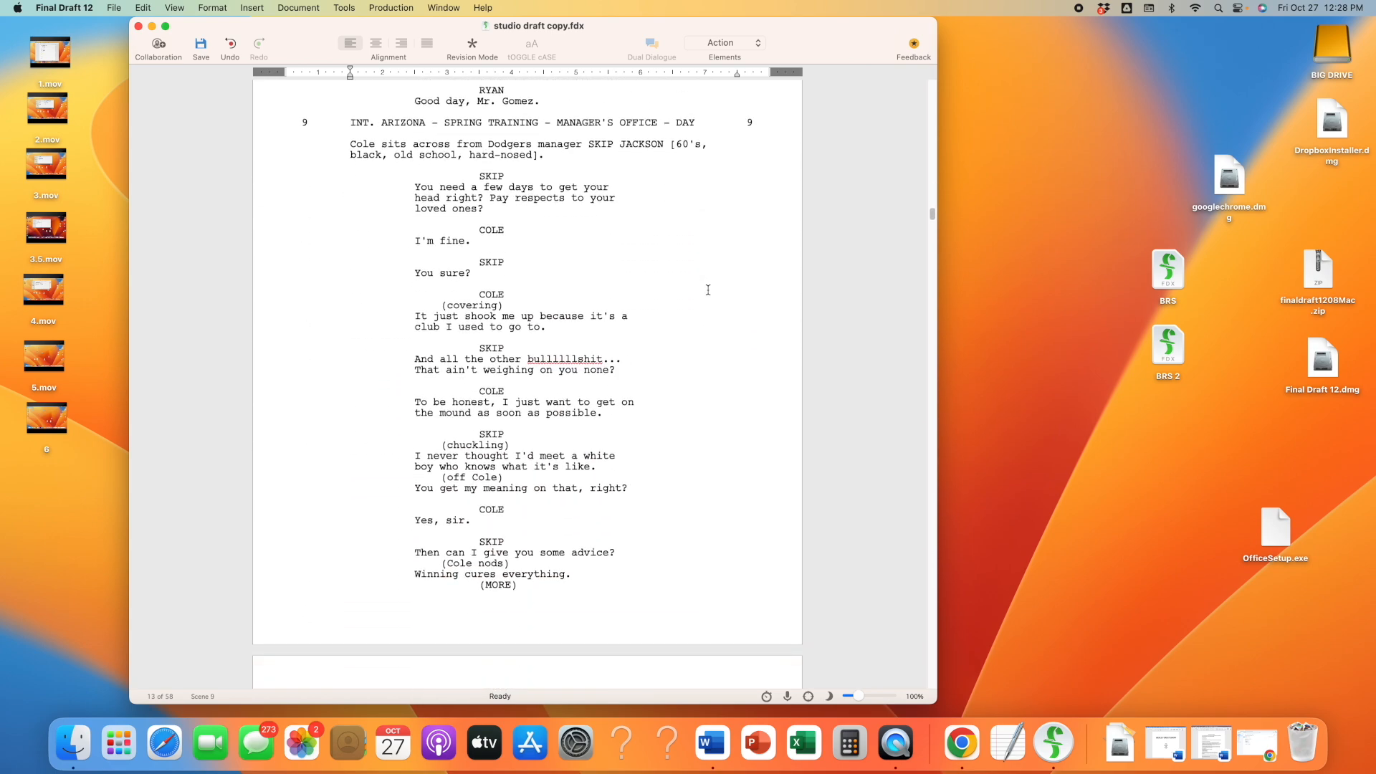
scroll(708, 289, down, 18)
scroll(708, 289, up, 17)
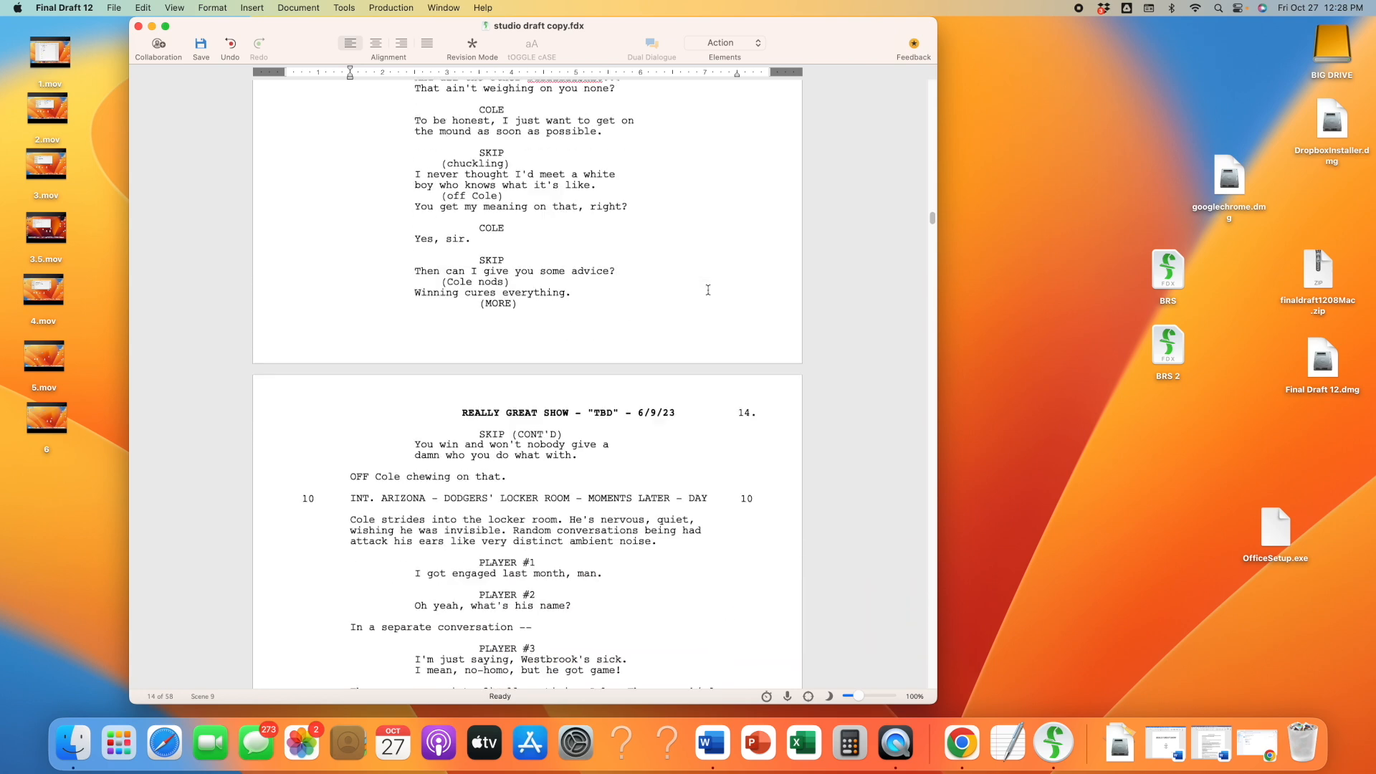
scroll(708, 290, up, 20)
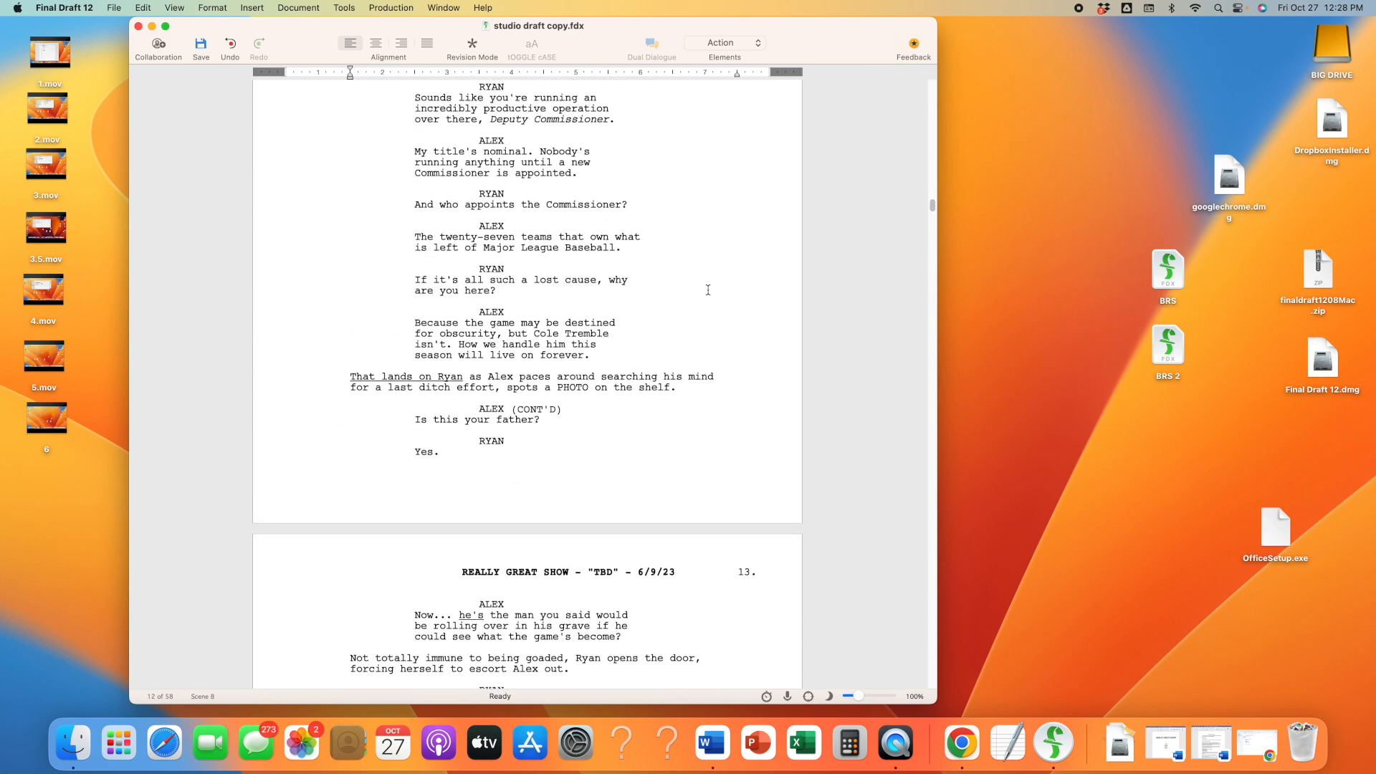
scroll(708, 290, up, 20)
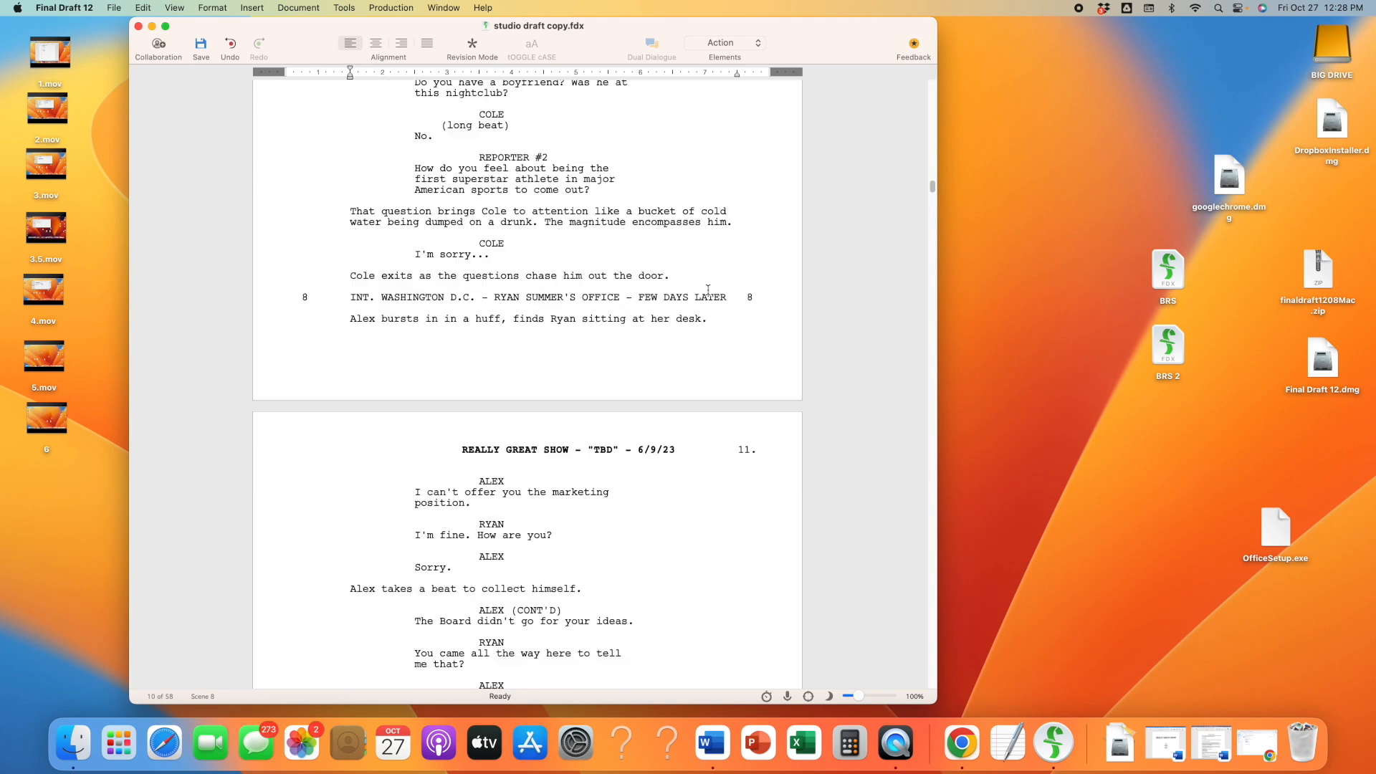
scroll(706, 284, down, 7)
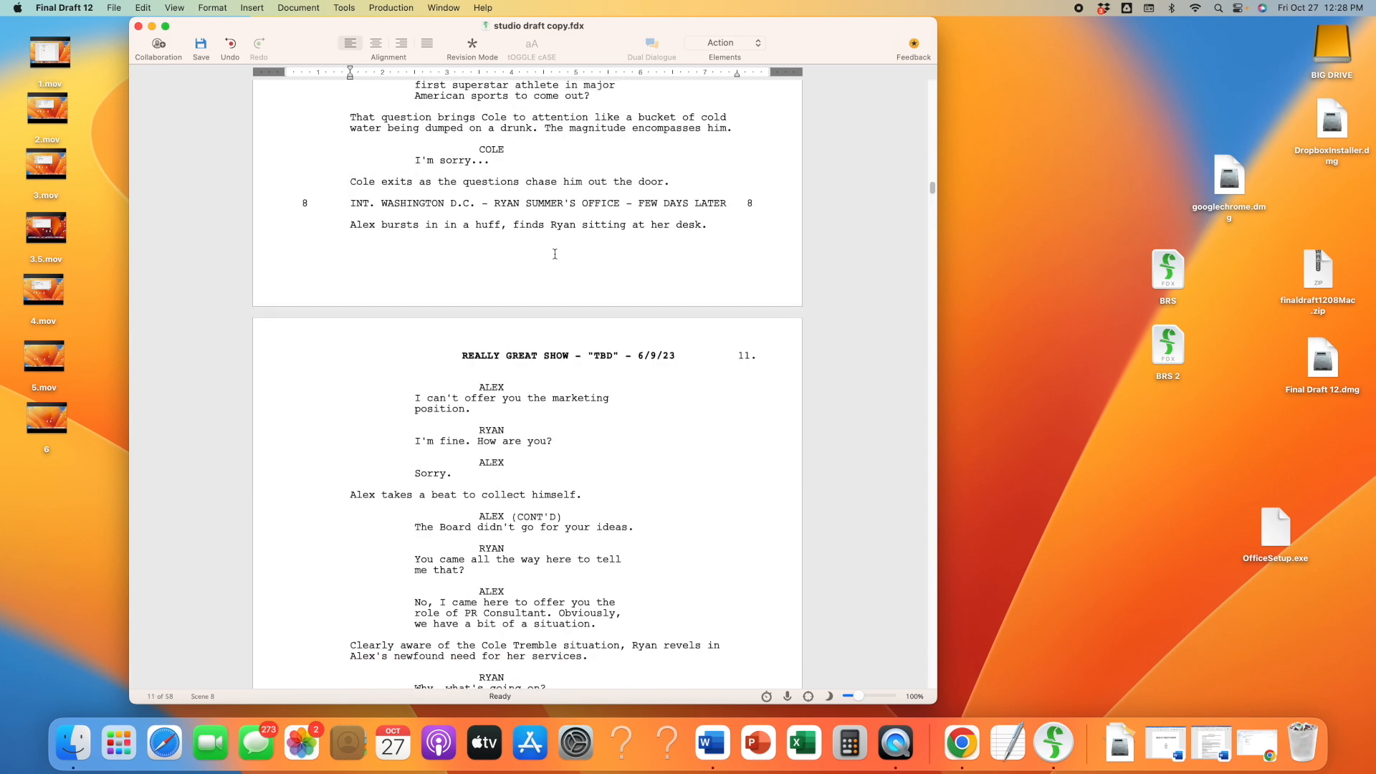
scroll(554, 254, down, 1)
scroll(579, 197, down, 15)
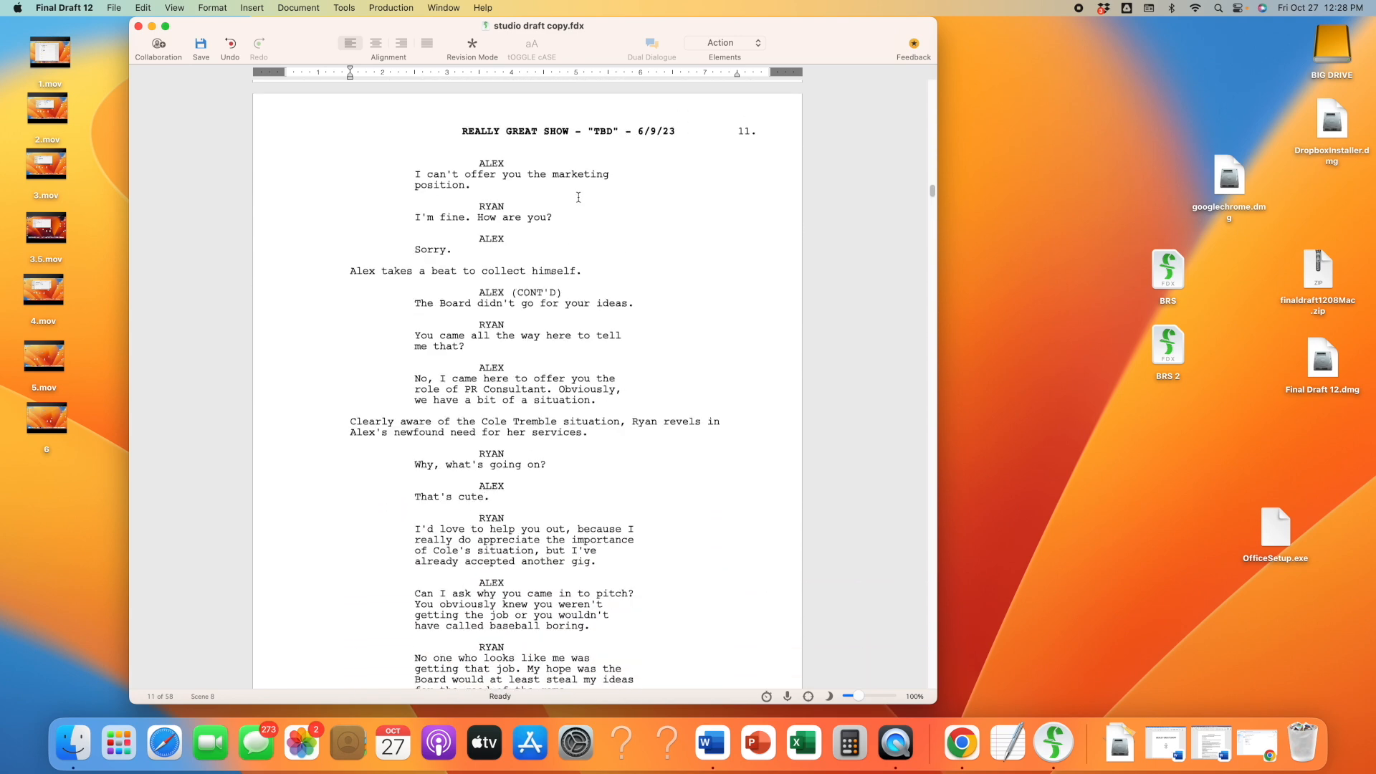
scroll(659, 189, down, 20)
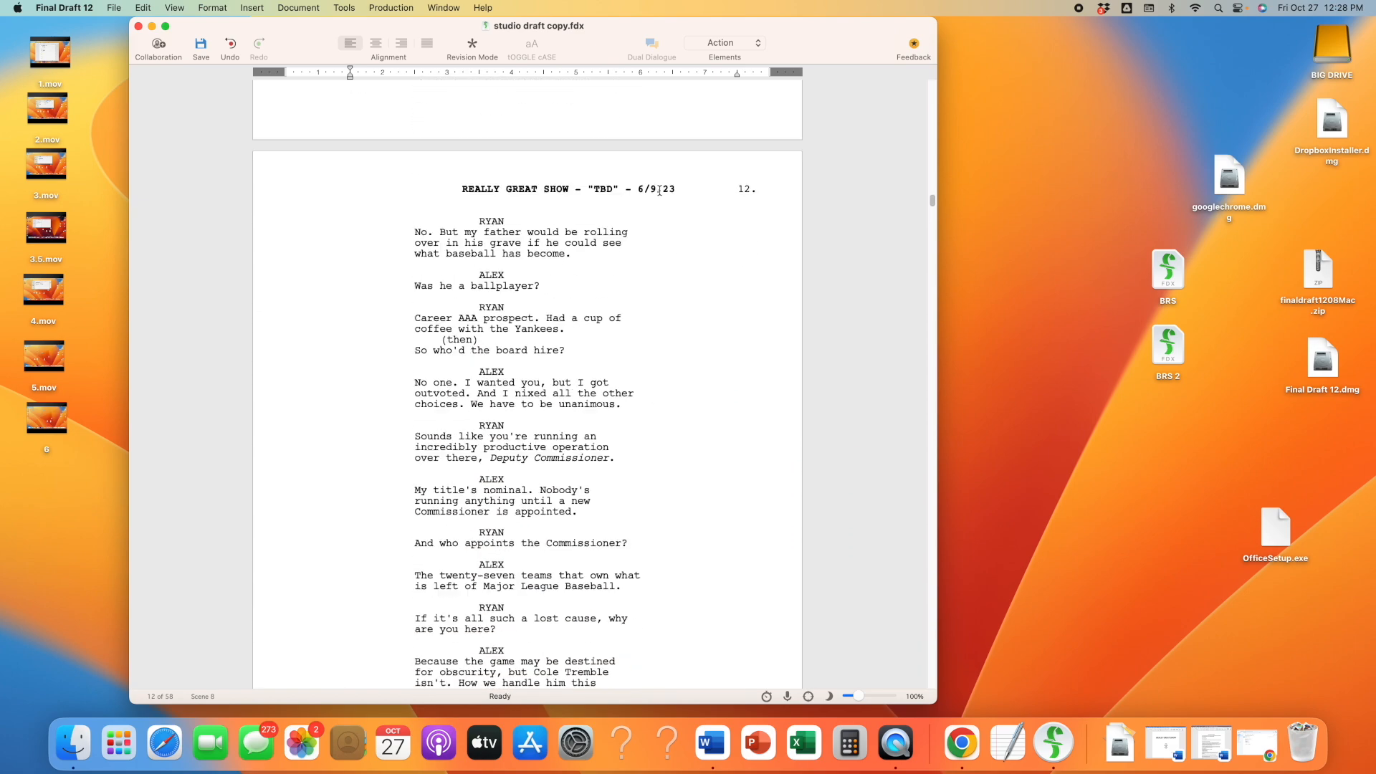
scroll(659, 190, down, 15)
scroll(659, 190, up, 20)
scroll(660, 190, up, 20)
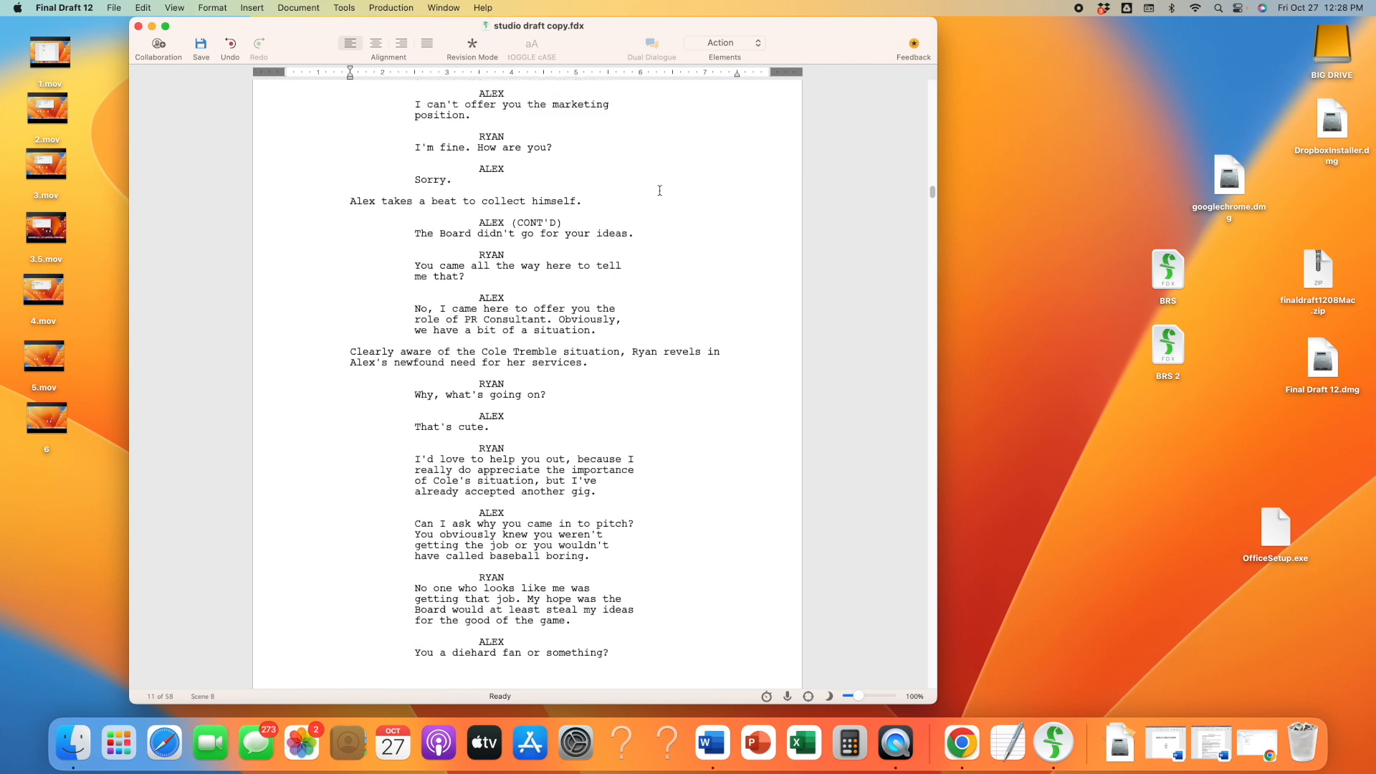
- Enable the scene-break continueds for both bottom of page and top of next page in Mores and Continueds, and save the screenplay
click(206, 9)
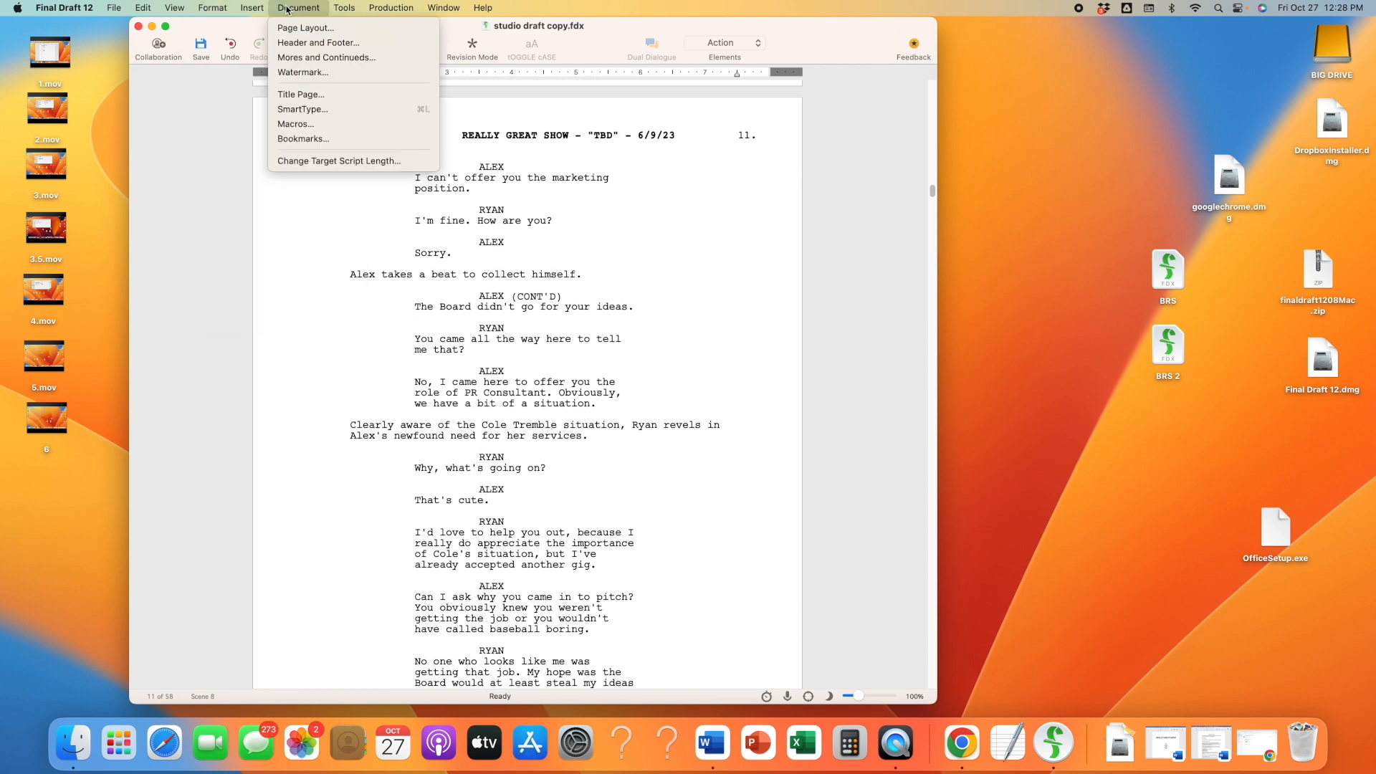
click(315, 58)
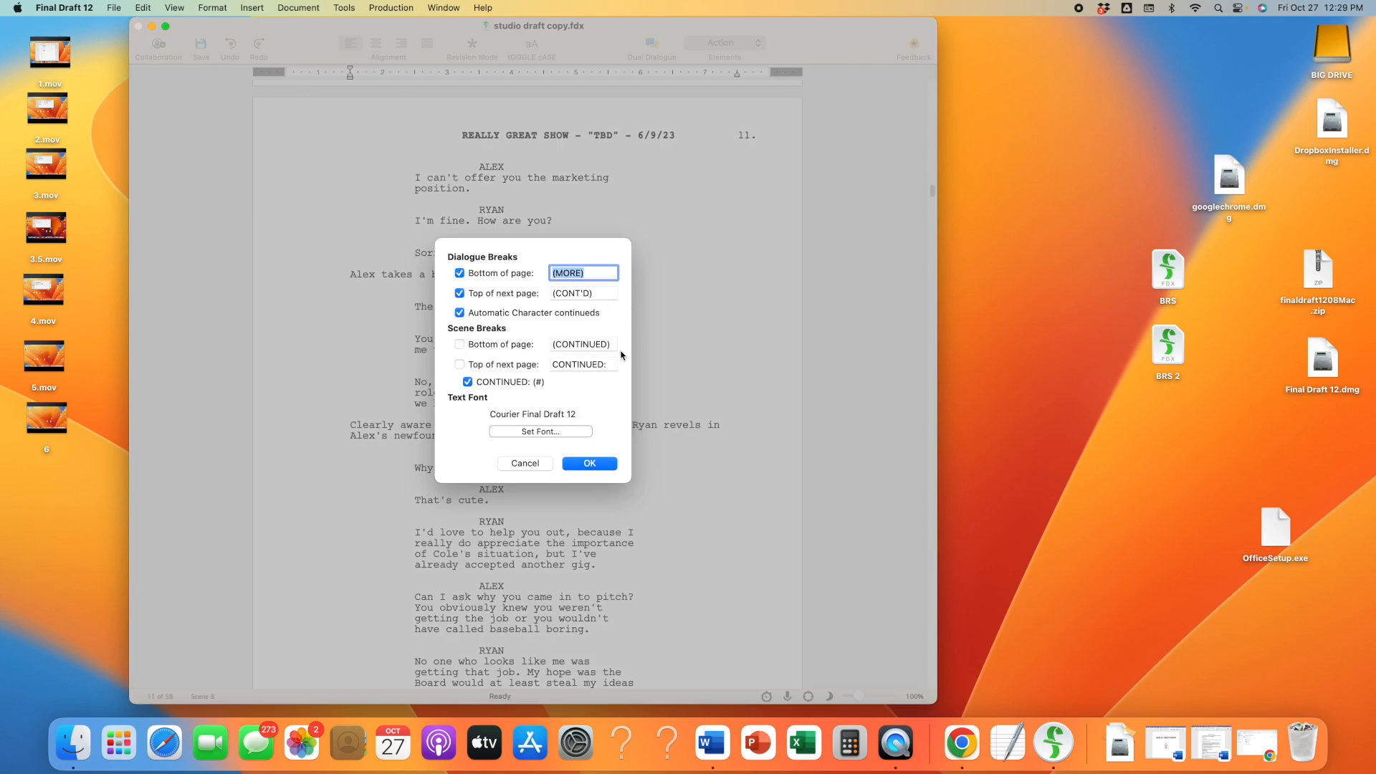
click(460, 345)
click(602, 465)
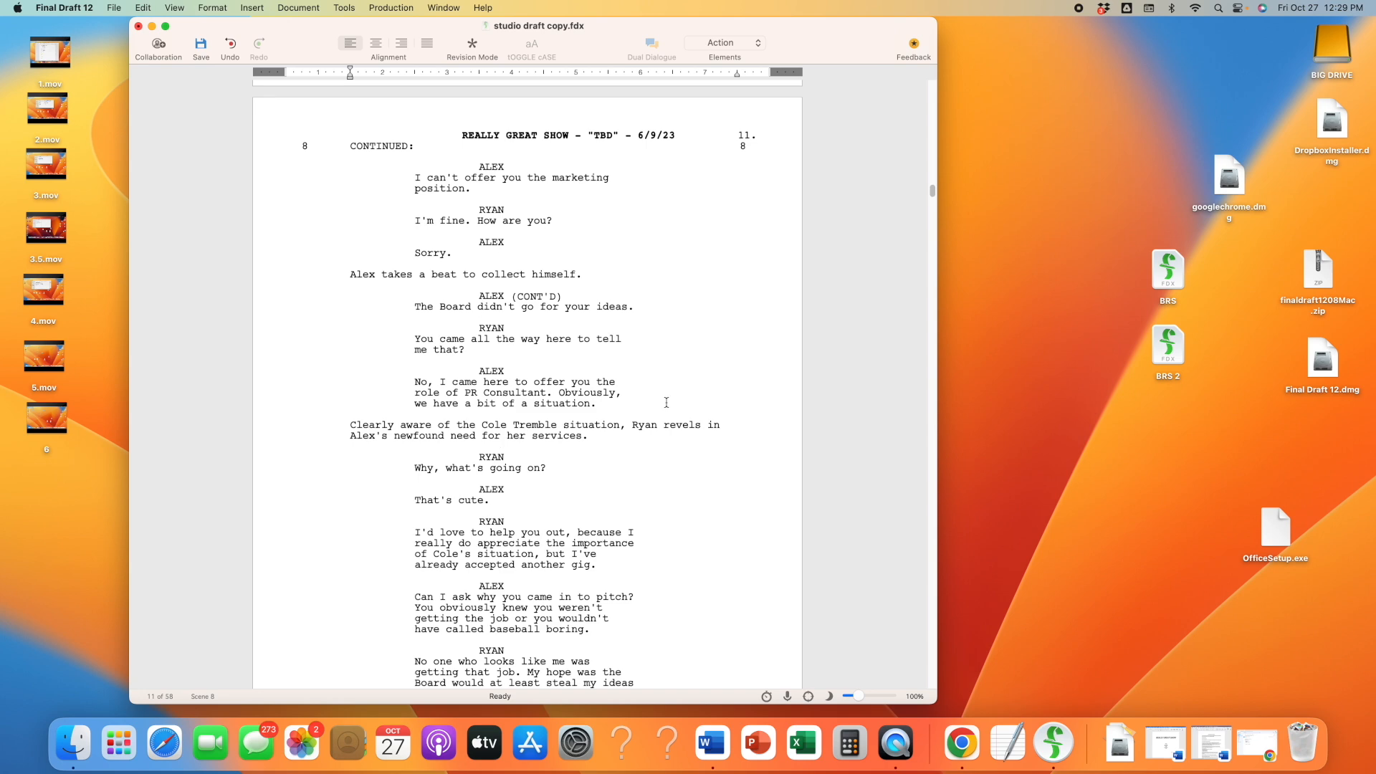
scroll(666, 403, up, 5)
scroll(665, 404, down, 3)
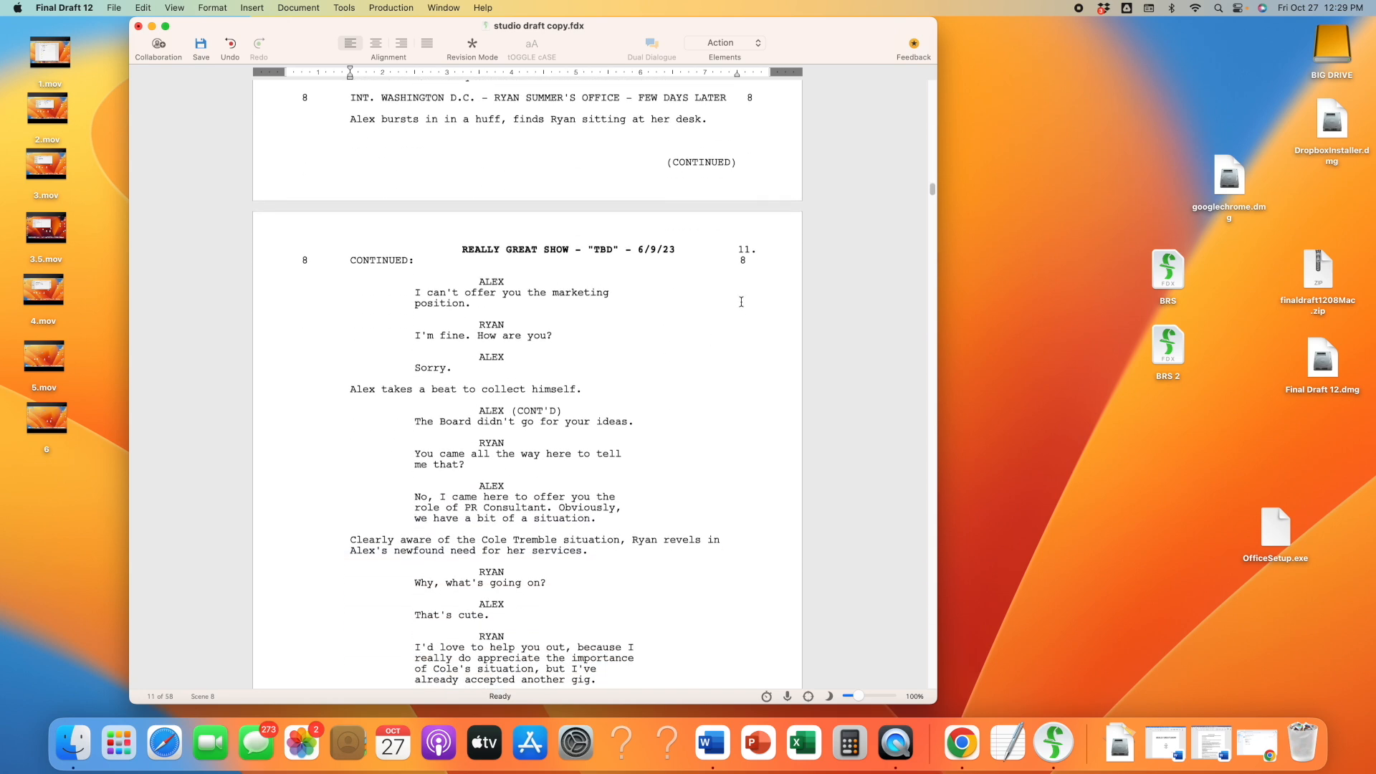
scroll(722, 408, down, 5)
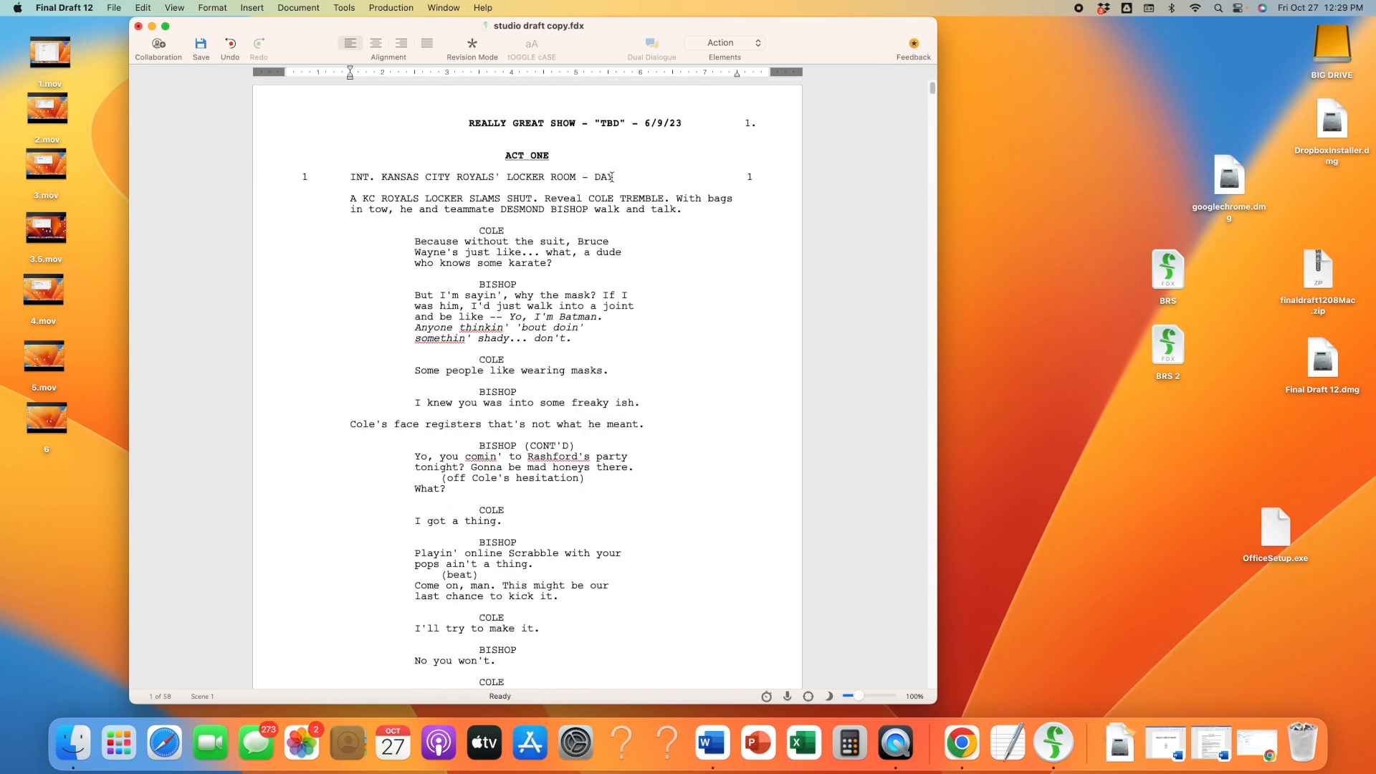
click(611, 176)
click(201, 44)
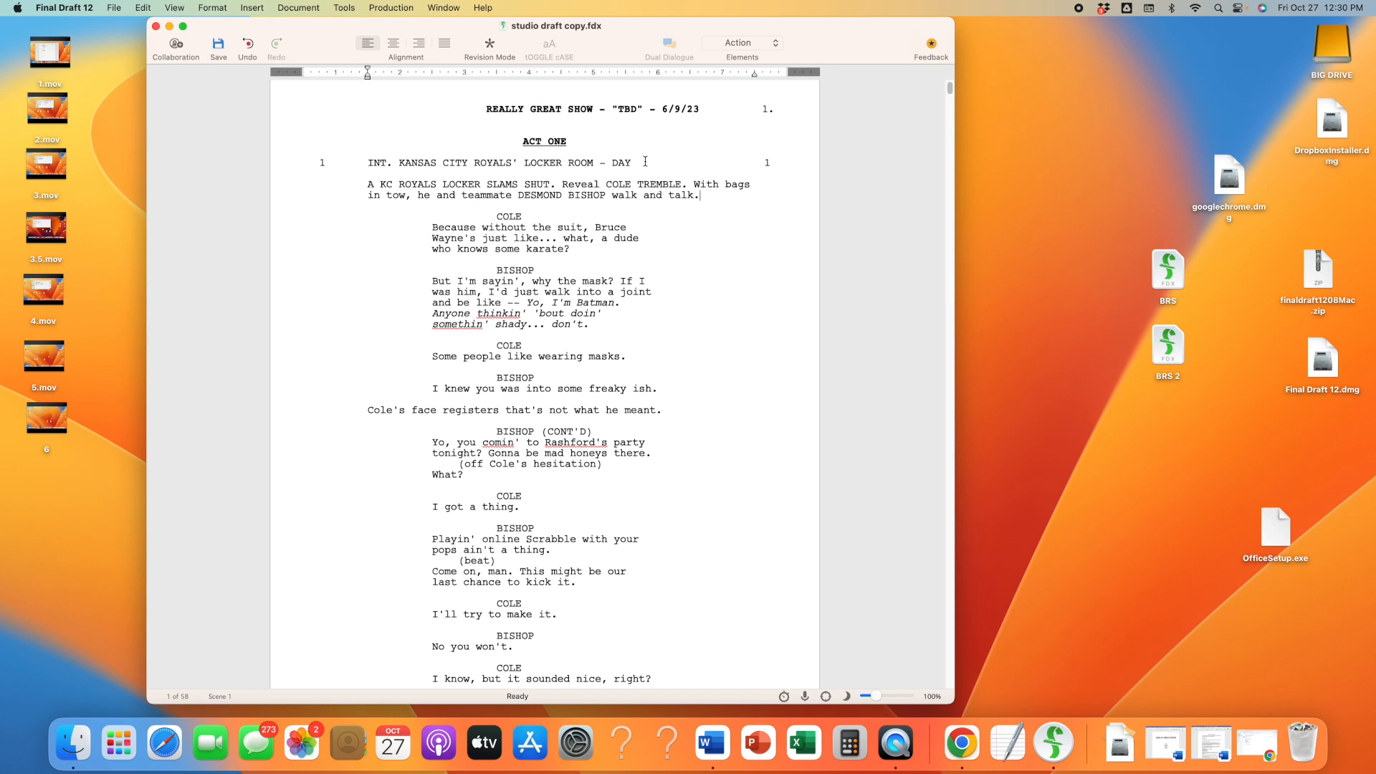
- Add the story day "(D1)" after DAY at the end of the scene 1 heading
click(633, 163)
scroll(665, 207, down, 3)
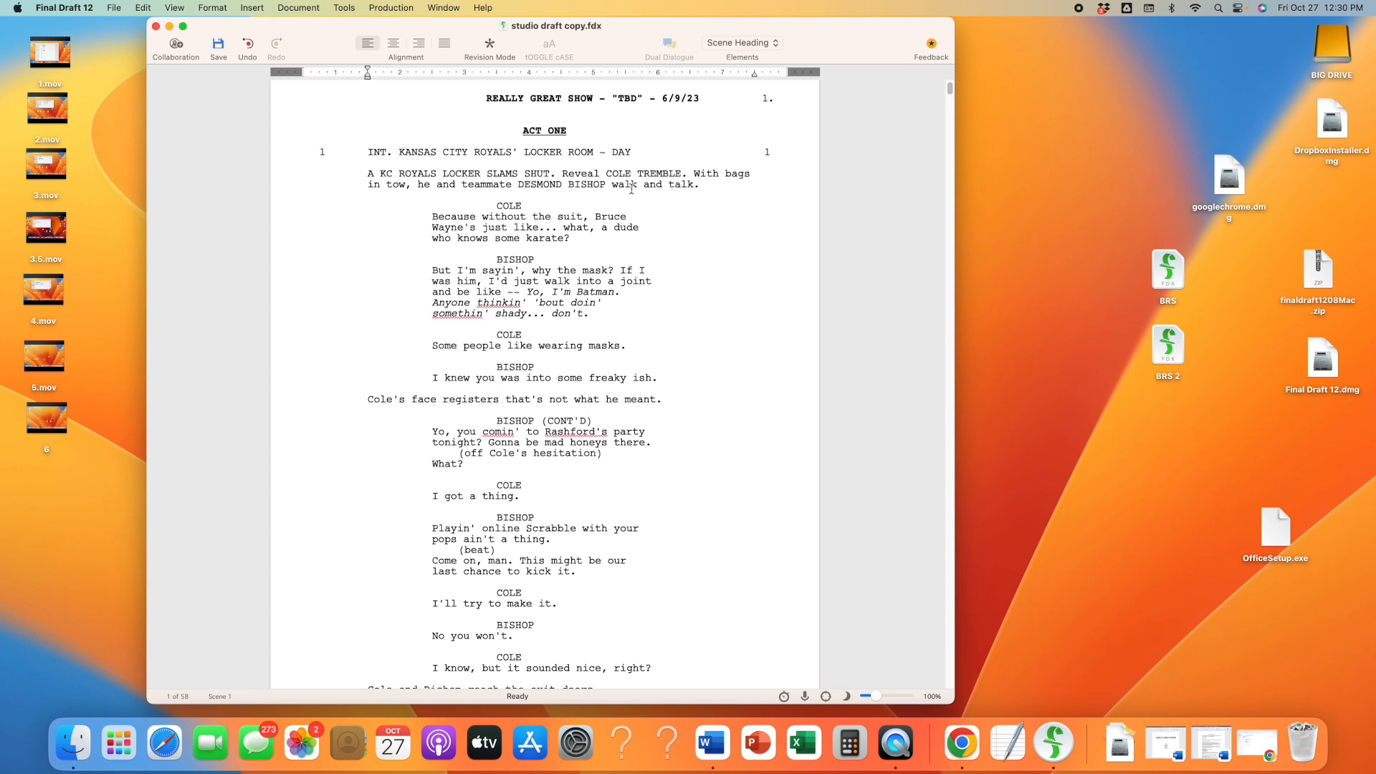
scroll(658, 205, up, 3)
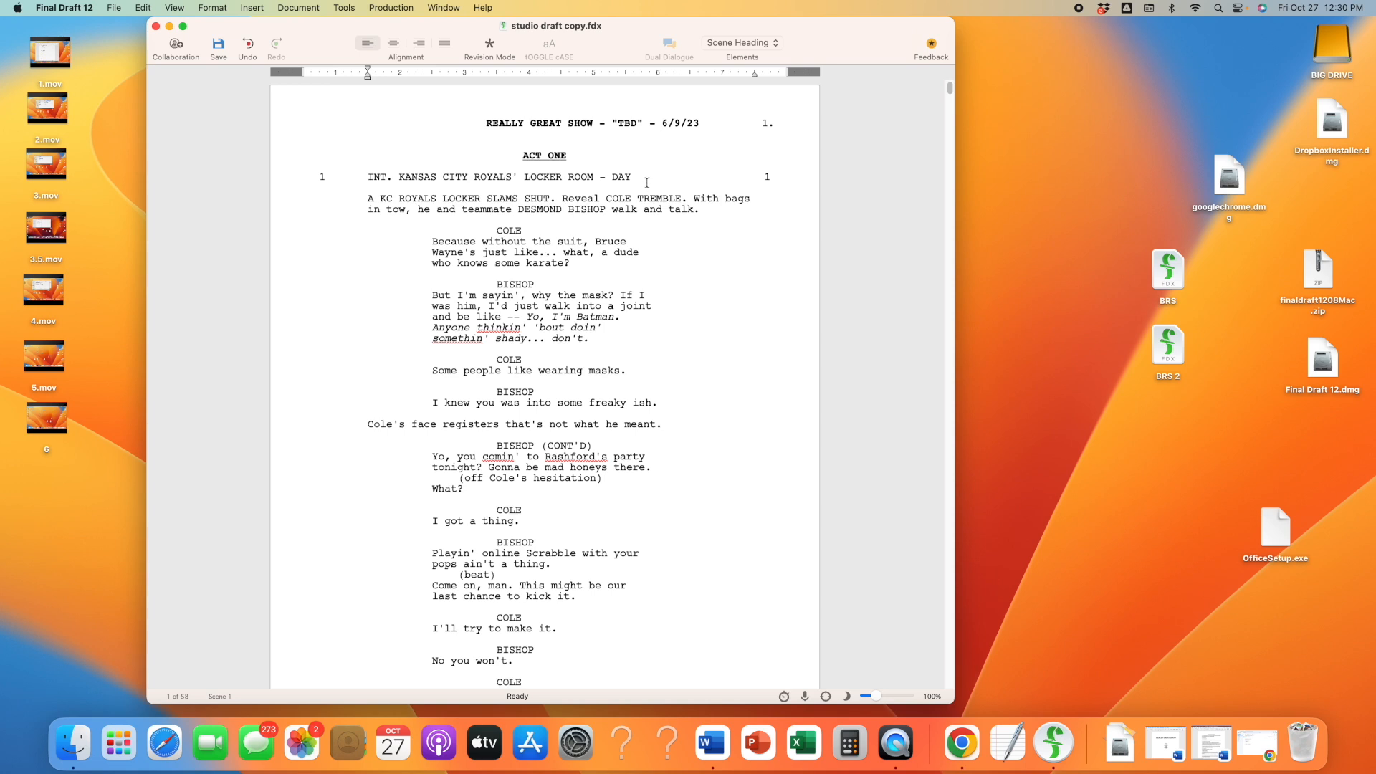
text((D1))
- Check the time wording in the scene 2 heading against the scene 1 heading with its story day
scroll(595, 237, down, 10)
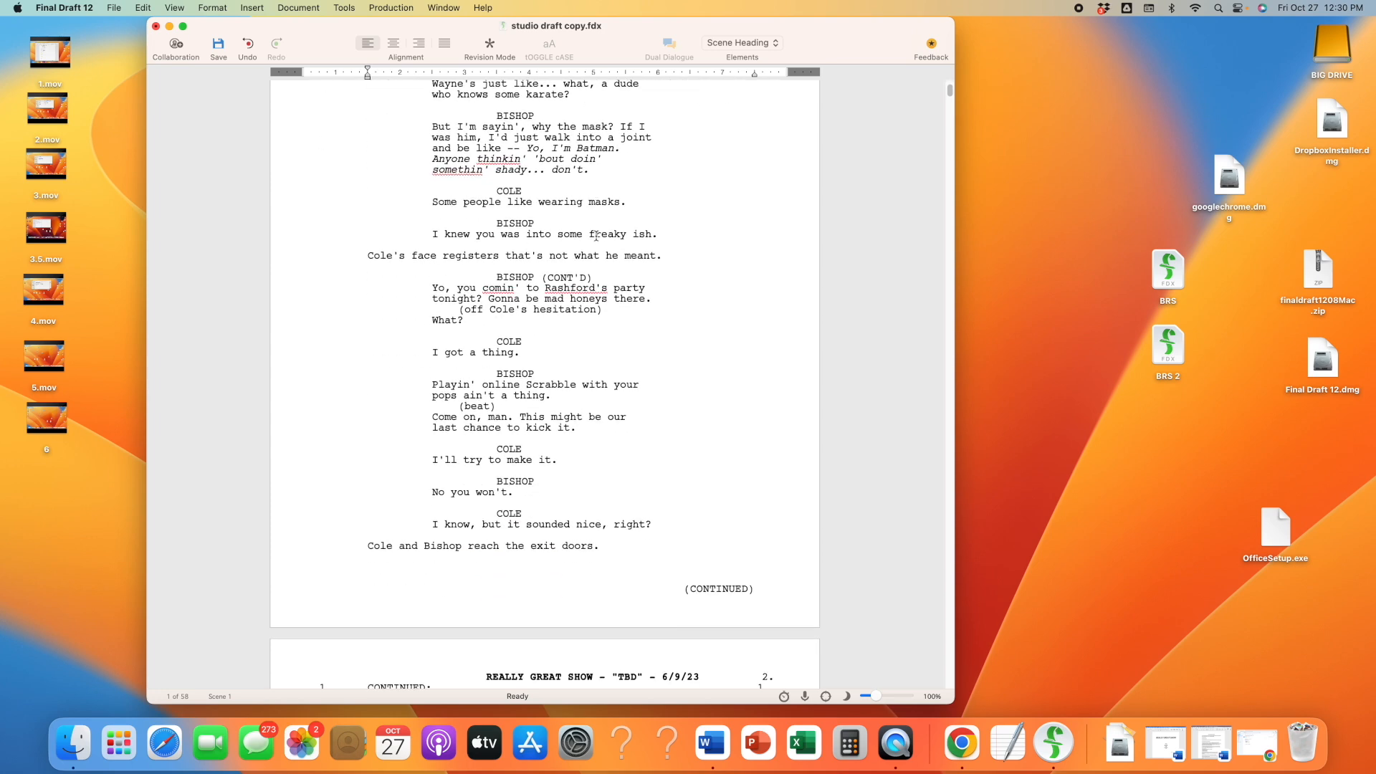
scroll(595, 237, down, 15)
click(726, 325)
scroll(659, 323, down, 2)
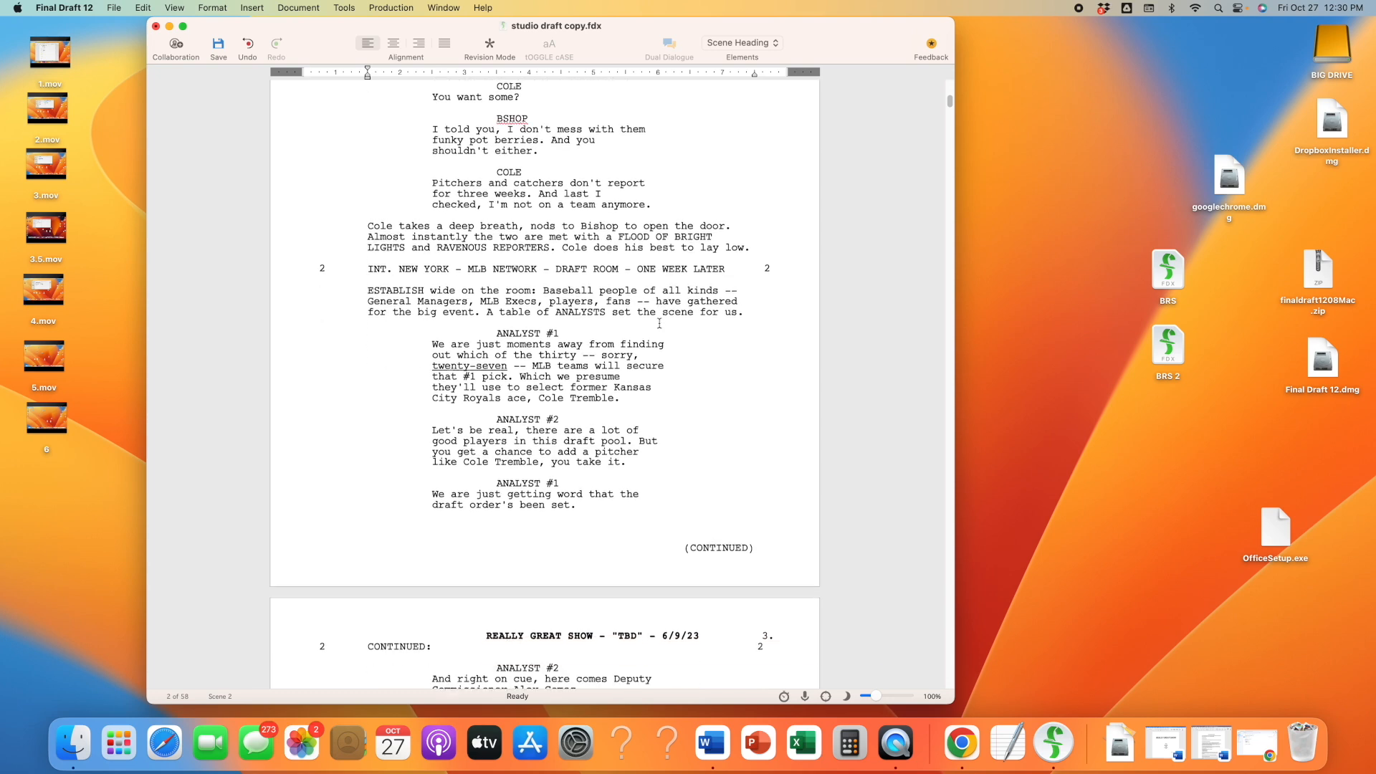
scroll(647, 291, up, 20)
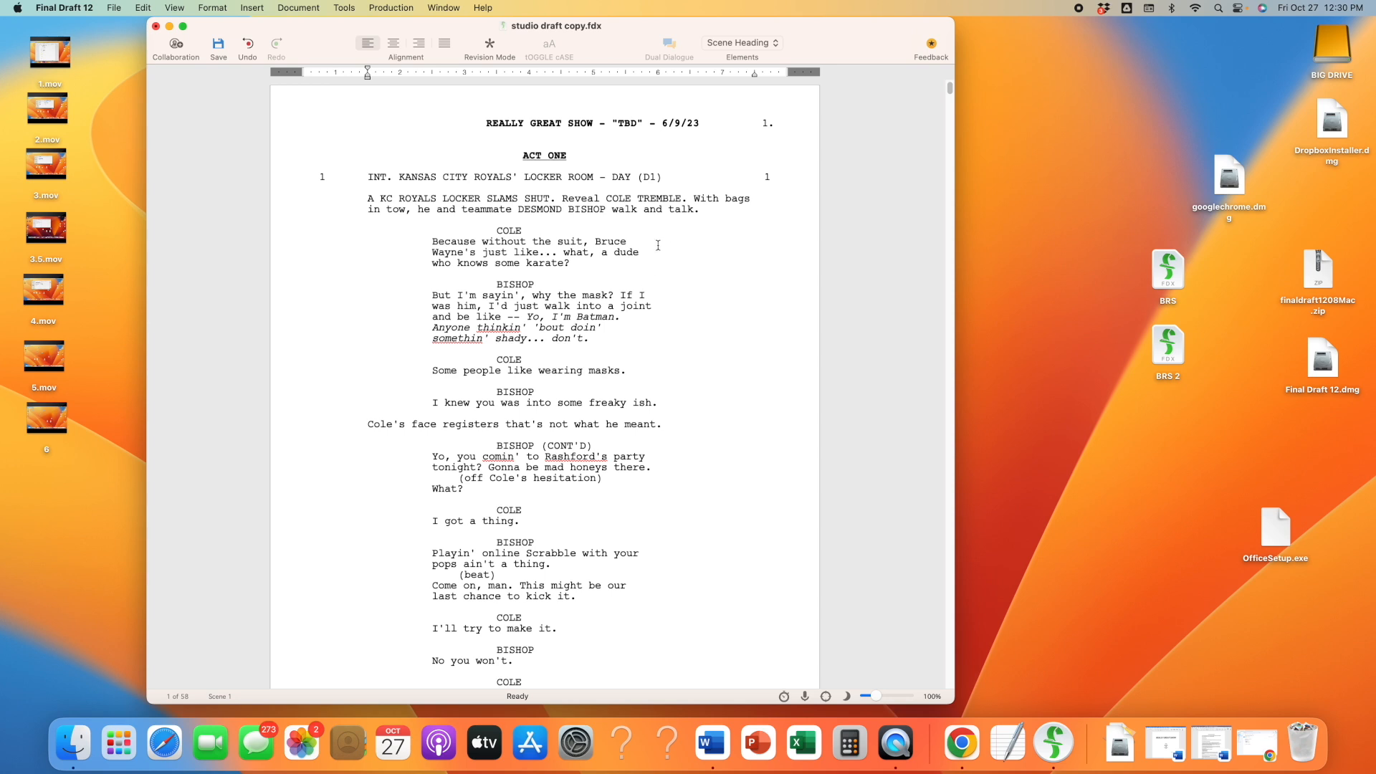
scroll(658, 185, down, 1)
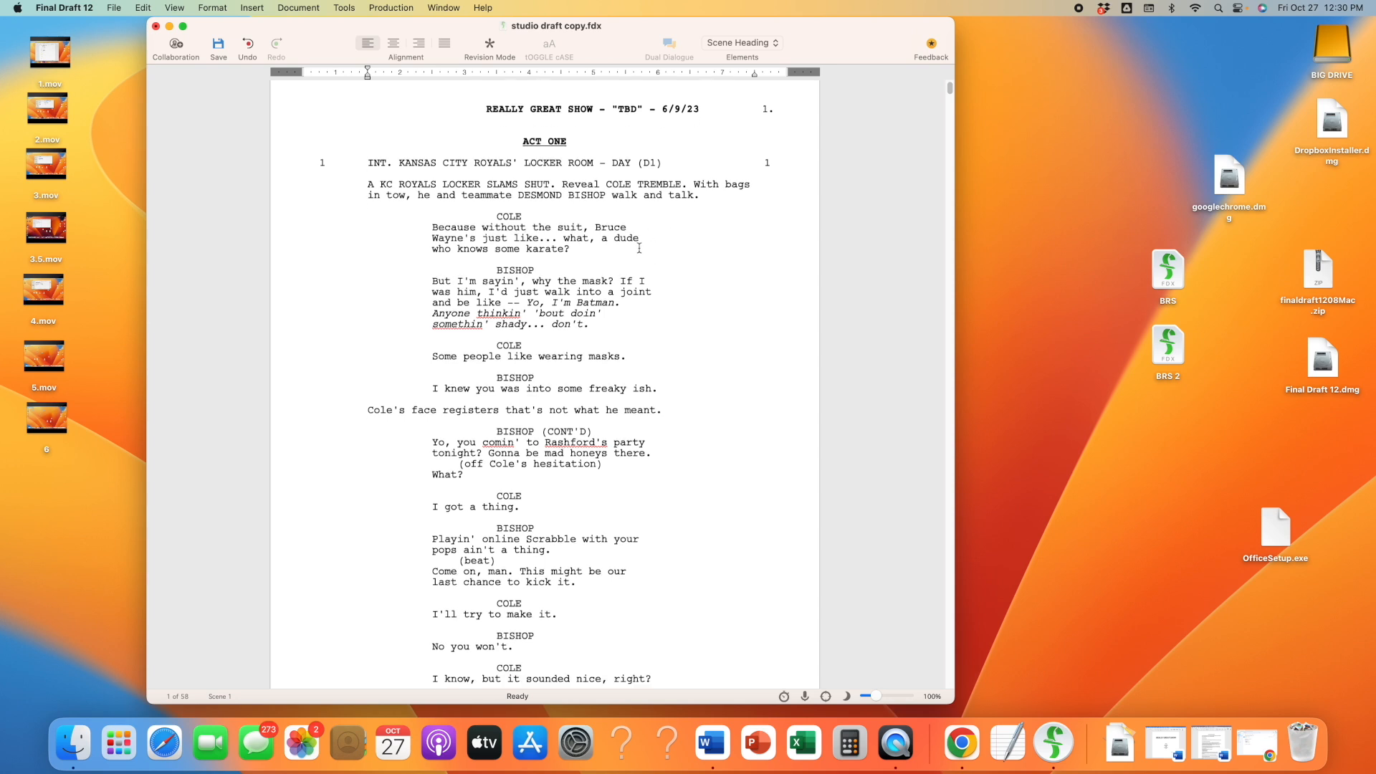
scroll(659, 183, up, 1)
drag(658, 177, 680, 182)
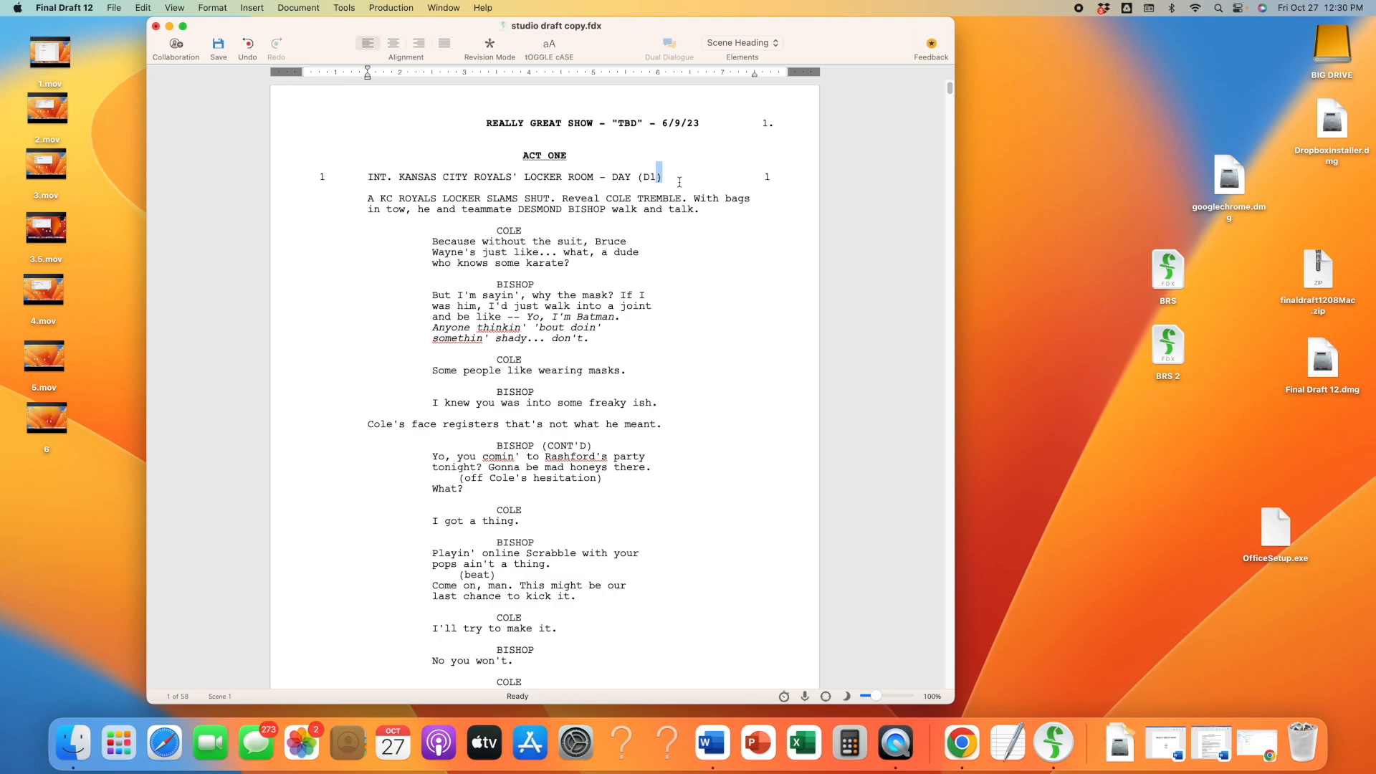
key(Right)
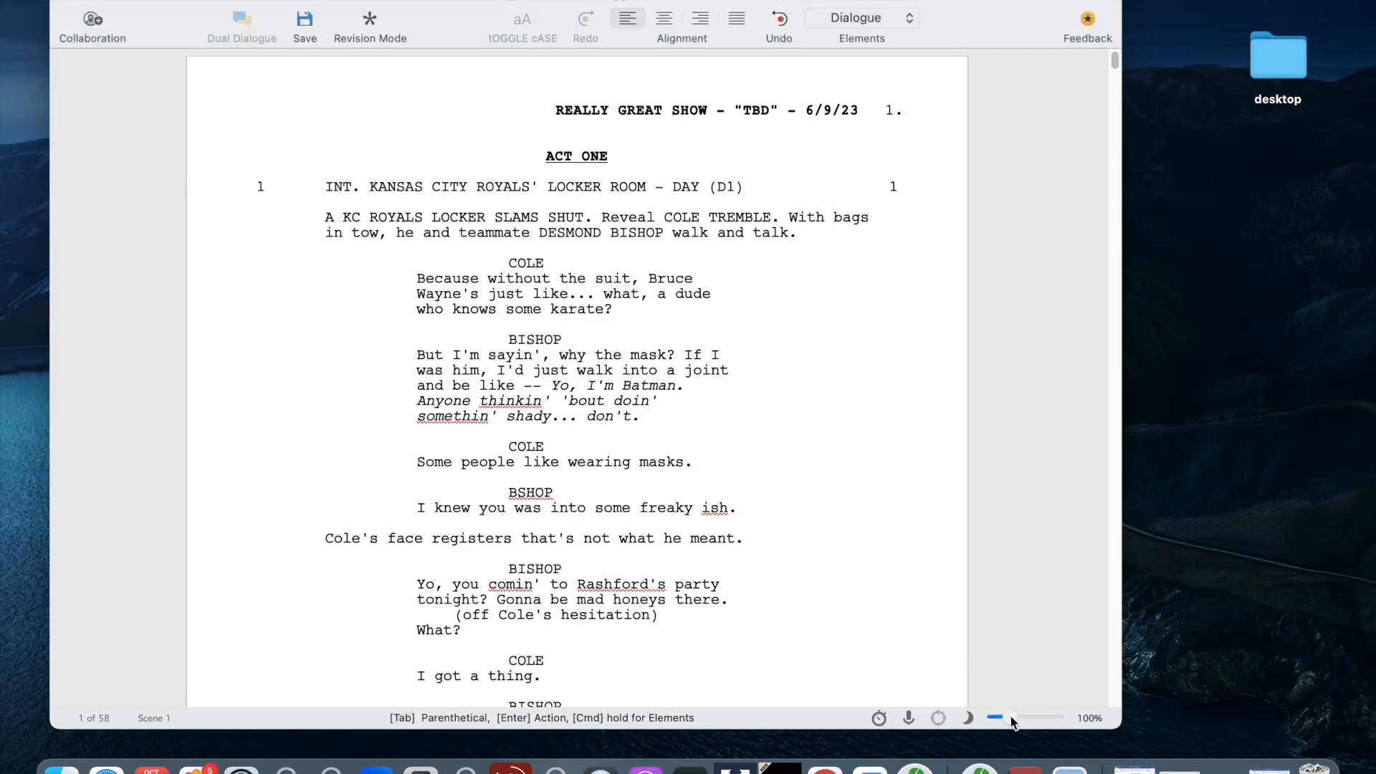
- Zoom the screenplay to 125% and compare the story-day marks in the scene 1 and scene 2 headings
drag(1012, 720, 1026, 718)
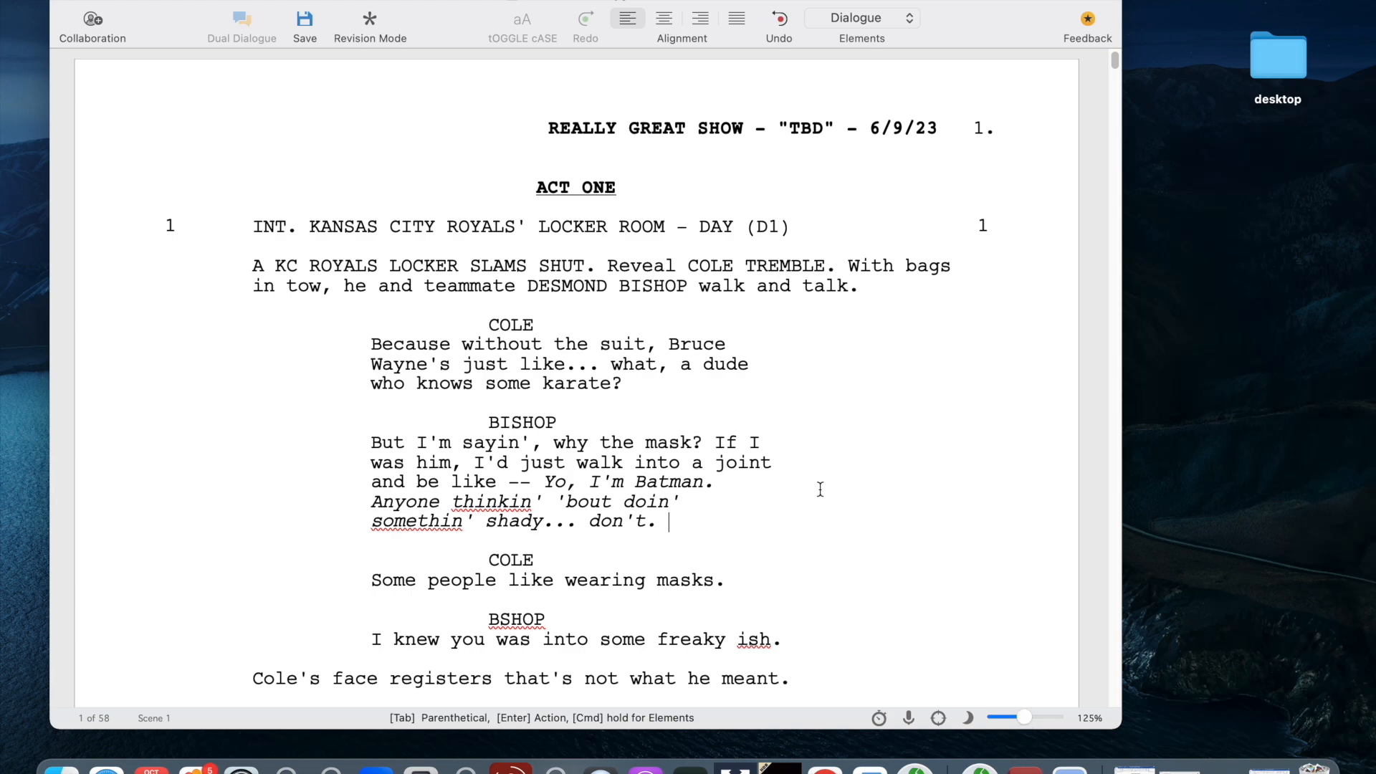
scroll(804, 389, down, 2)
scroll(804, 389, down, 7)
scroll(804, 390, up, 9)
scroll(804, 390, down, 15)
scroll(804, 389, down, 20)
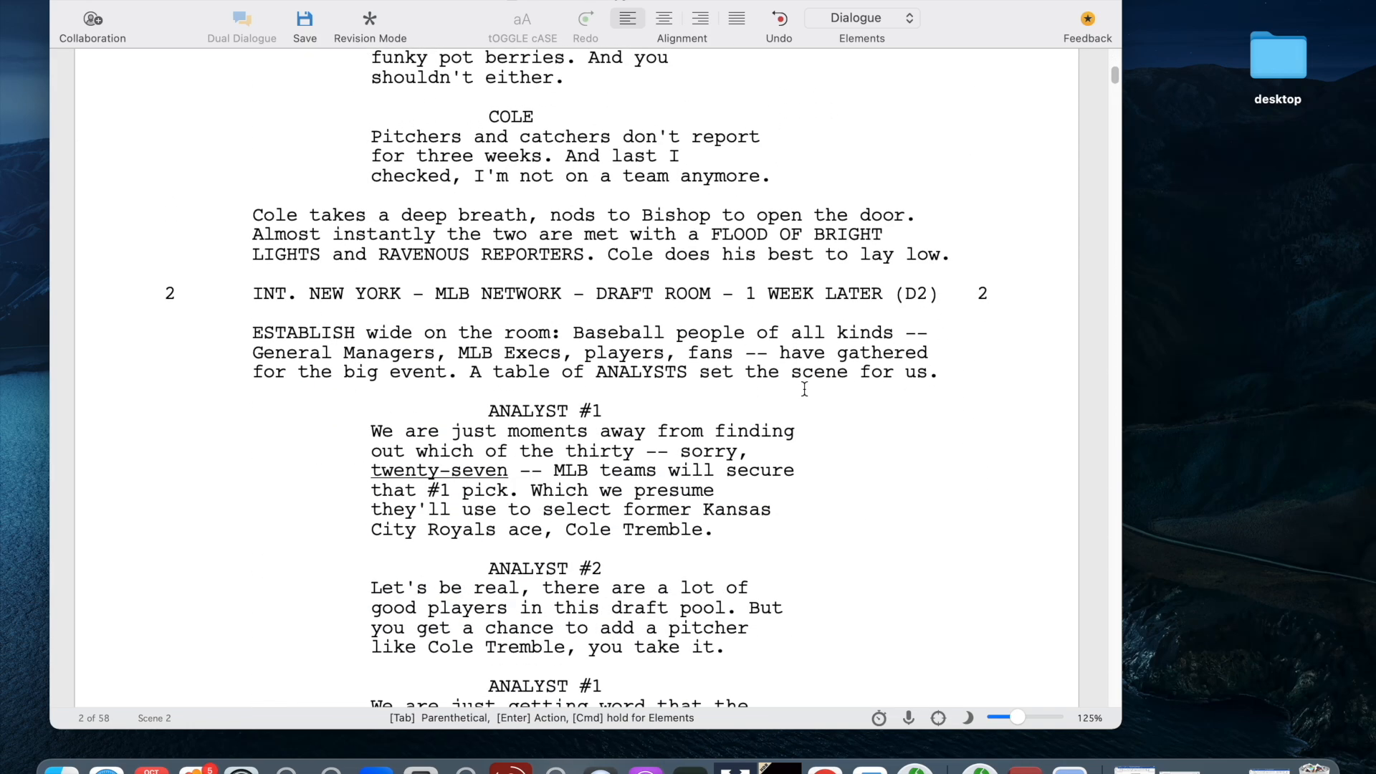
scroll(910, 298, up, 20)
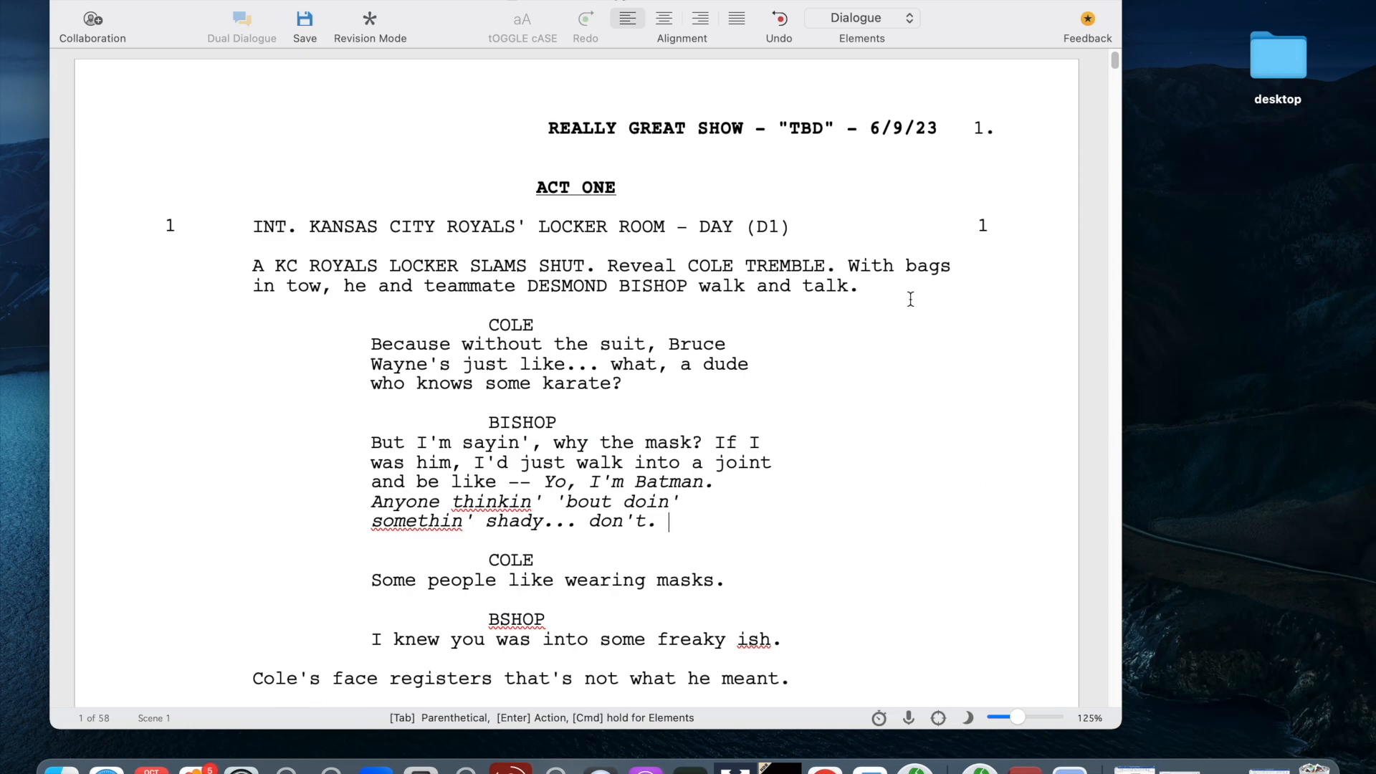
- Check the night story-day marks in the scene 6 and scene 7 headings, and return to the scene 1 heading
scroll(764, 461, down, 20)
scroll(767, 461, down, 20)
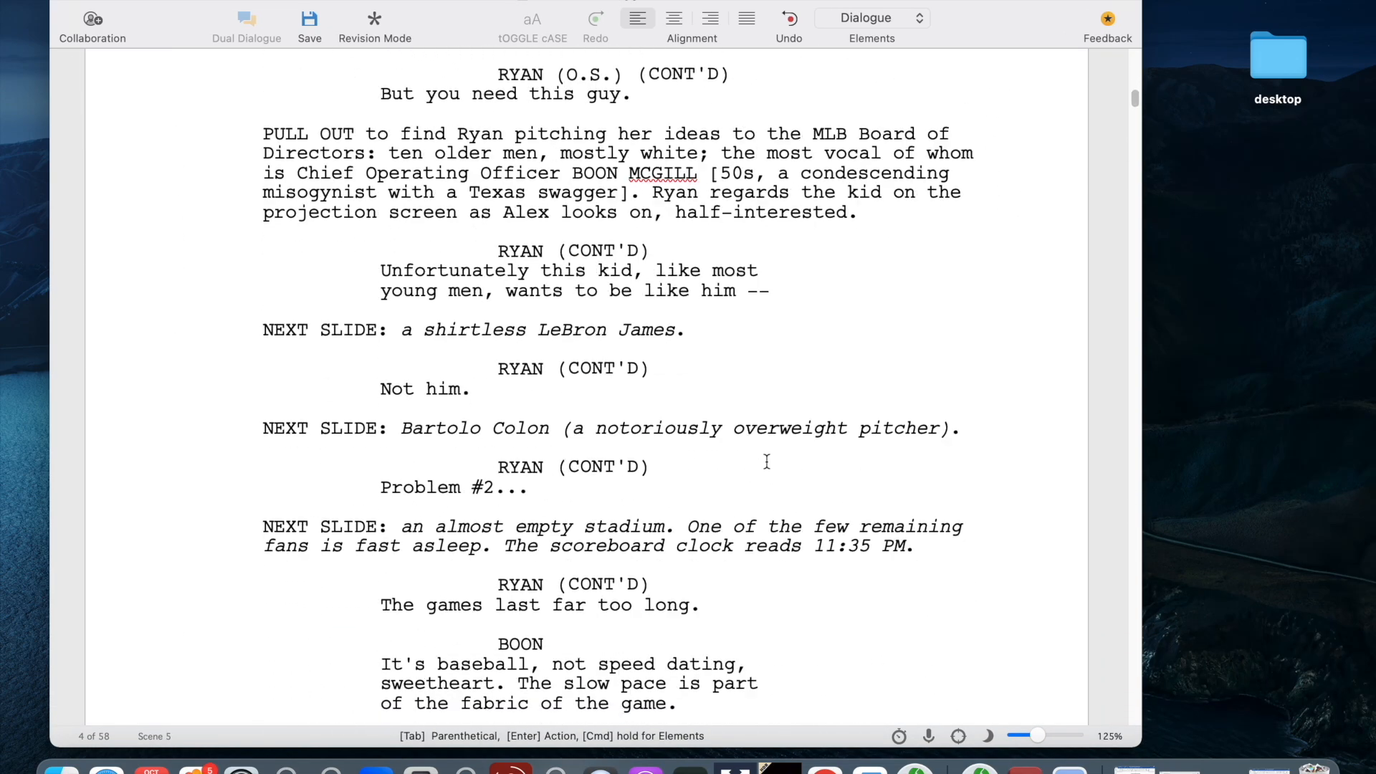
scroll(766, 460, down, 20)
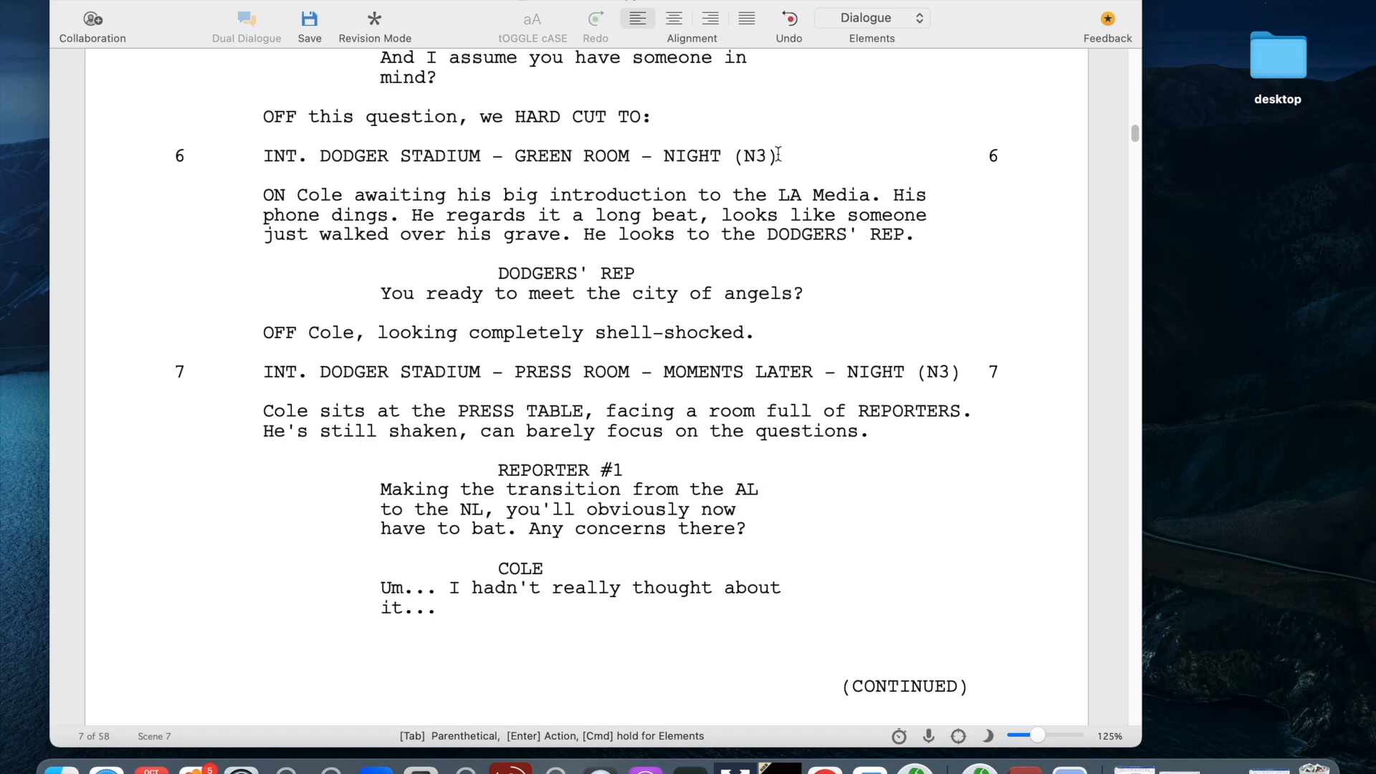
drag(660, 156, 779, 157)
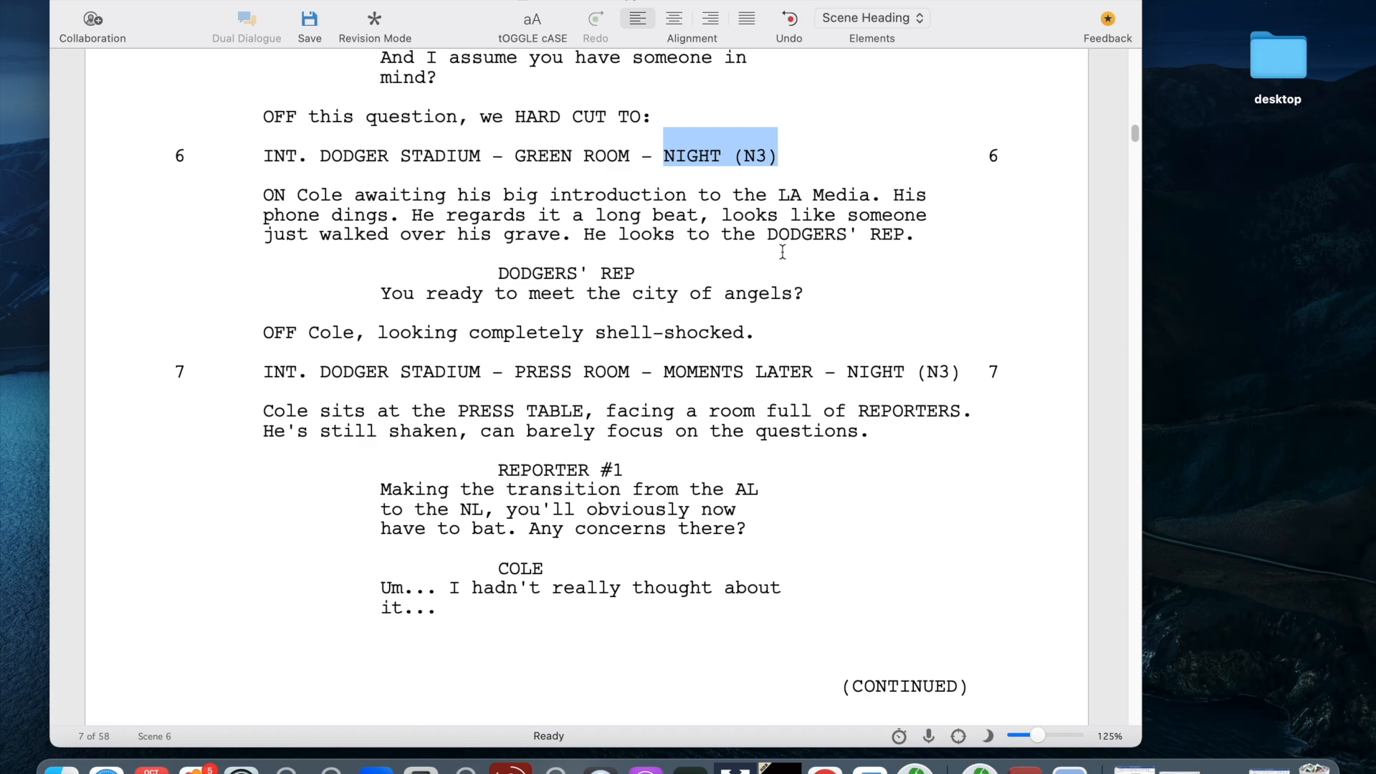
click(824, 234)
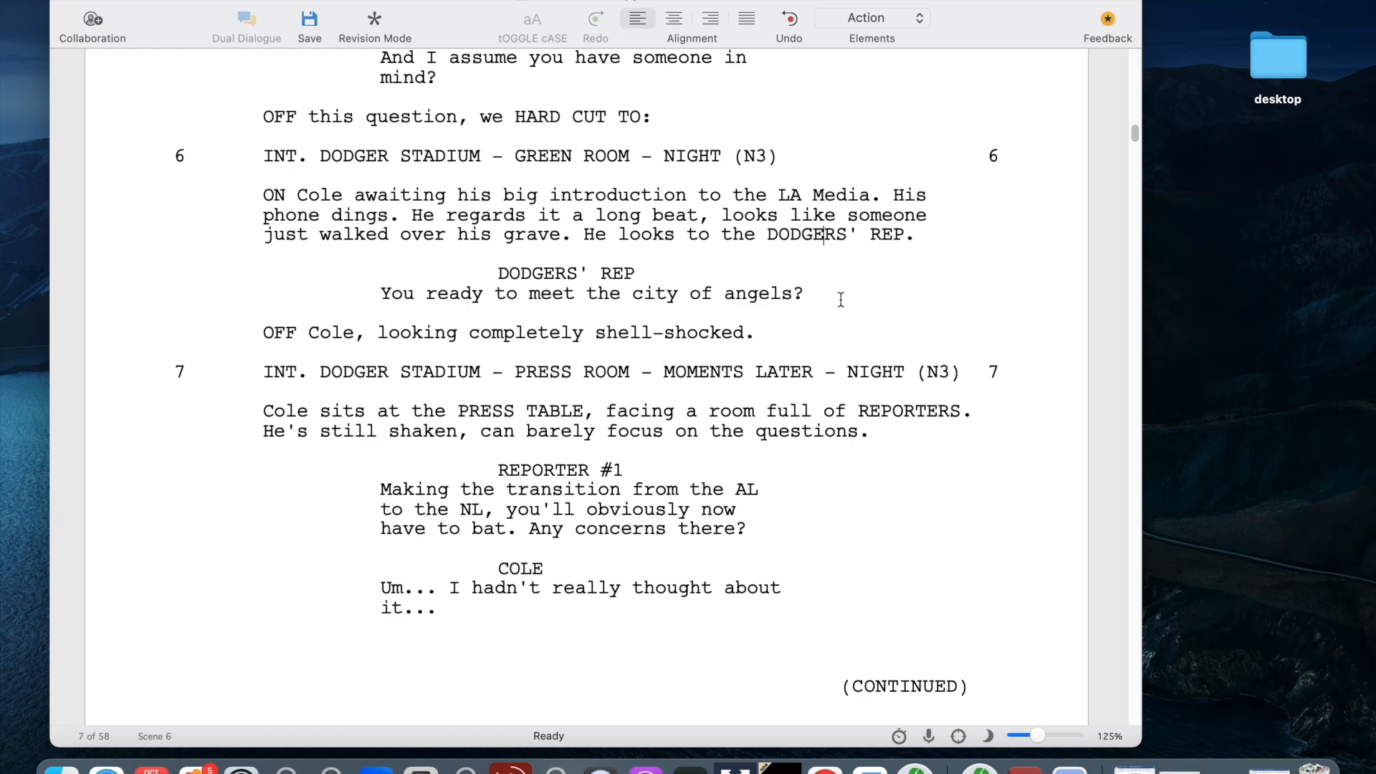
key(super+Up)
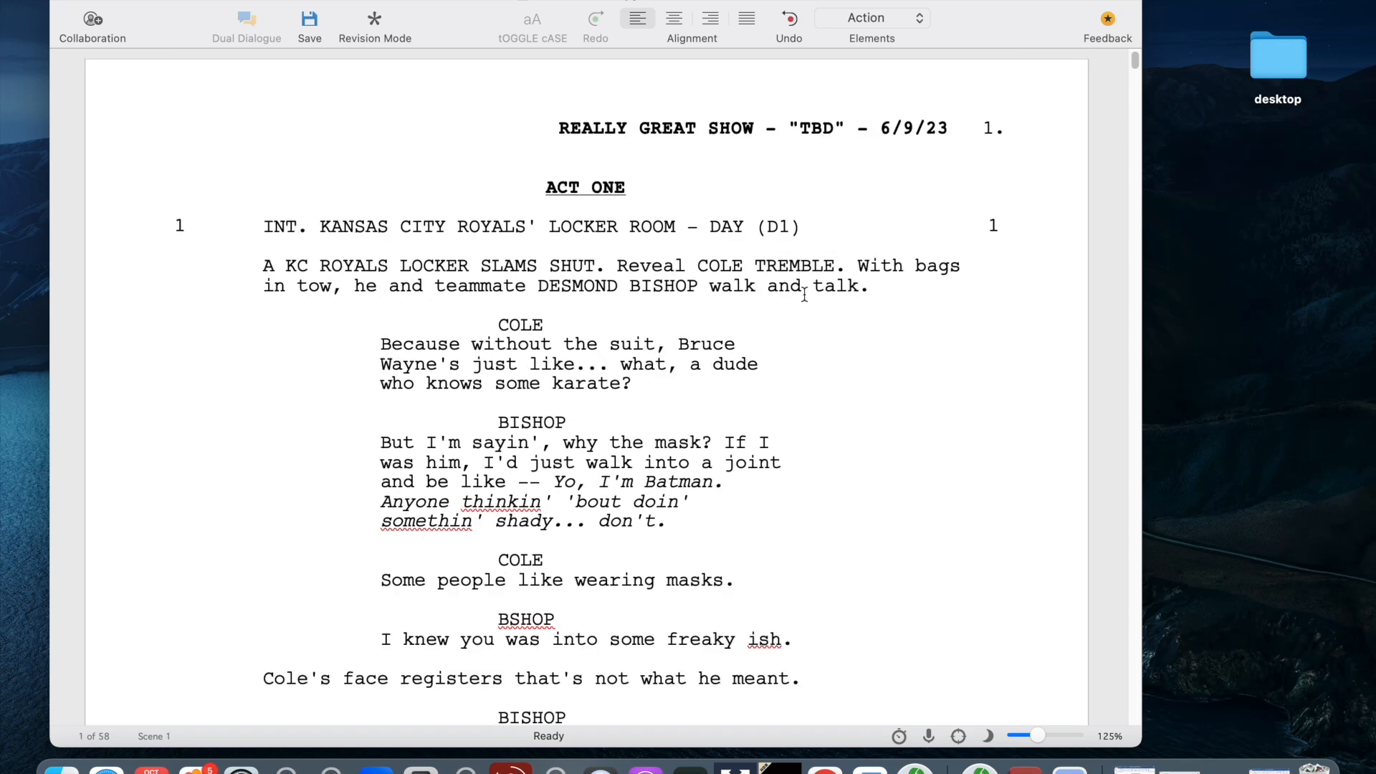
click(820, 228)
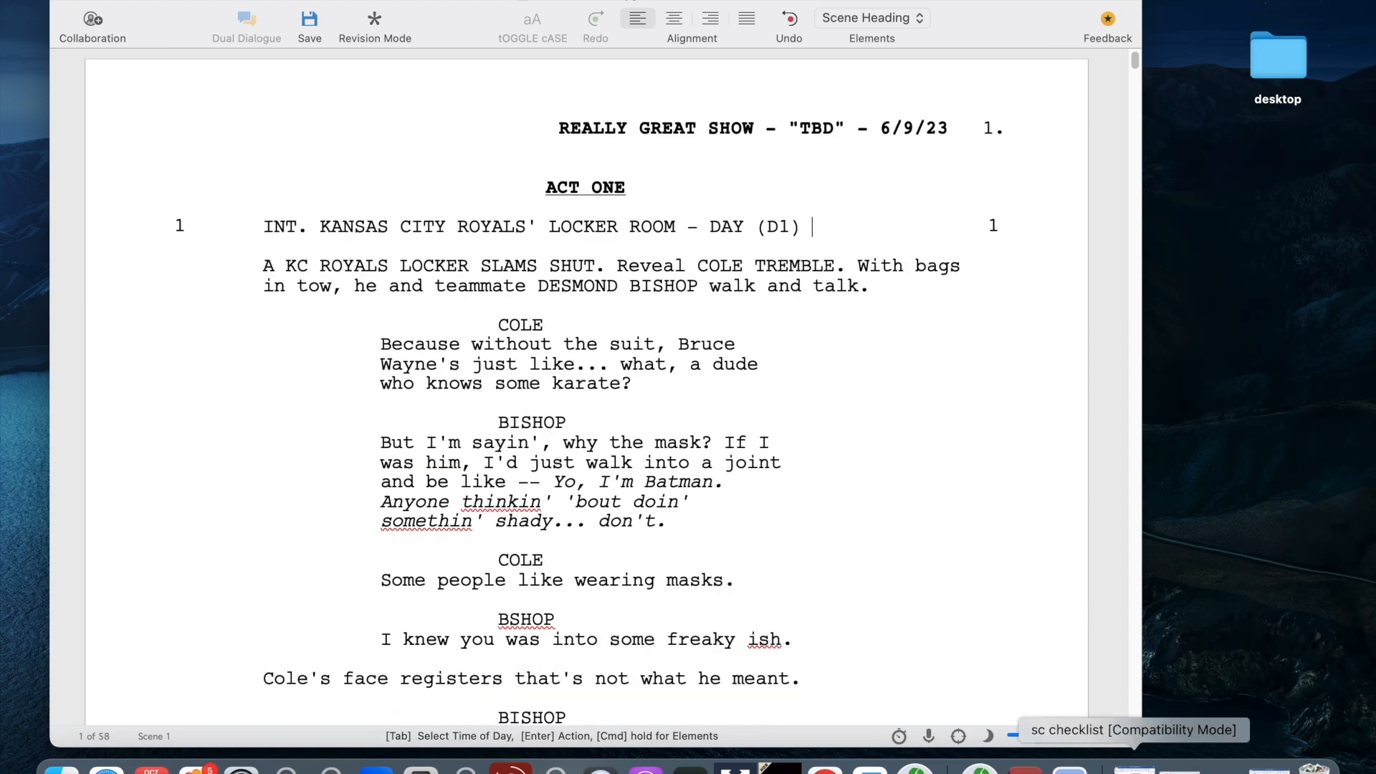
- Switch to the sc checklist document in Word and read through the Script Coordinator Checklist items
click(1135, 769)
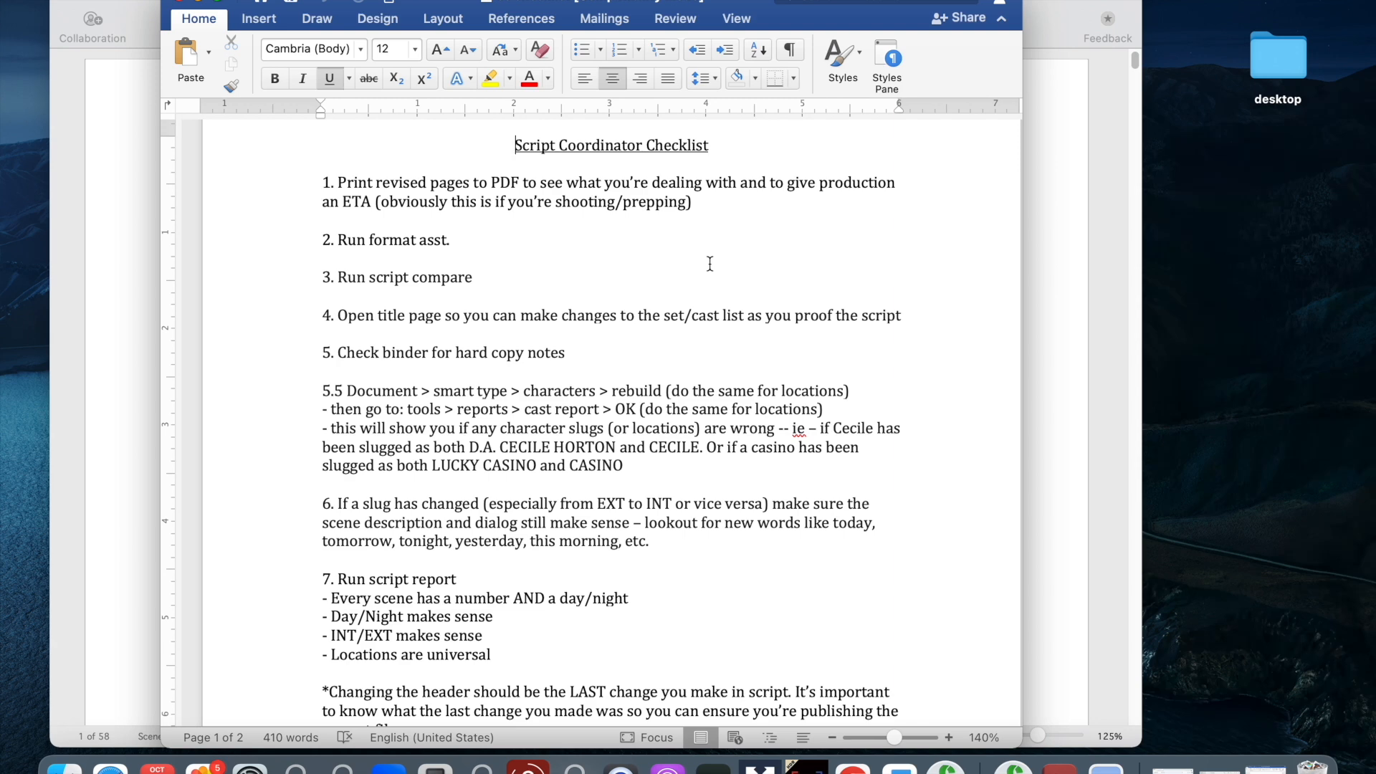
scroll(494, 315, up, 2)
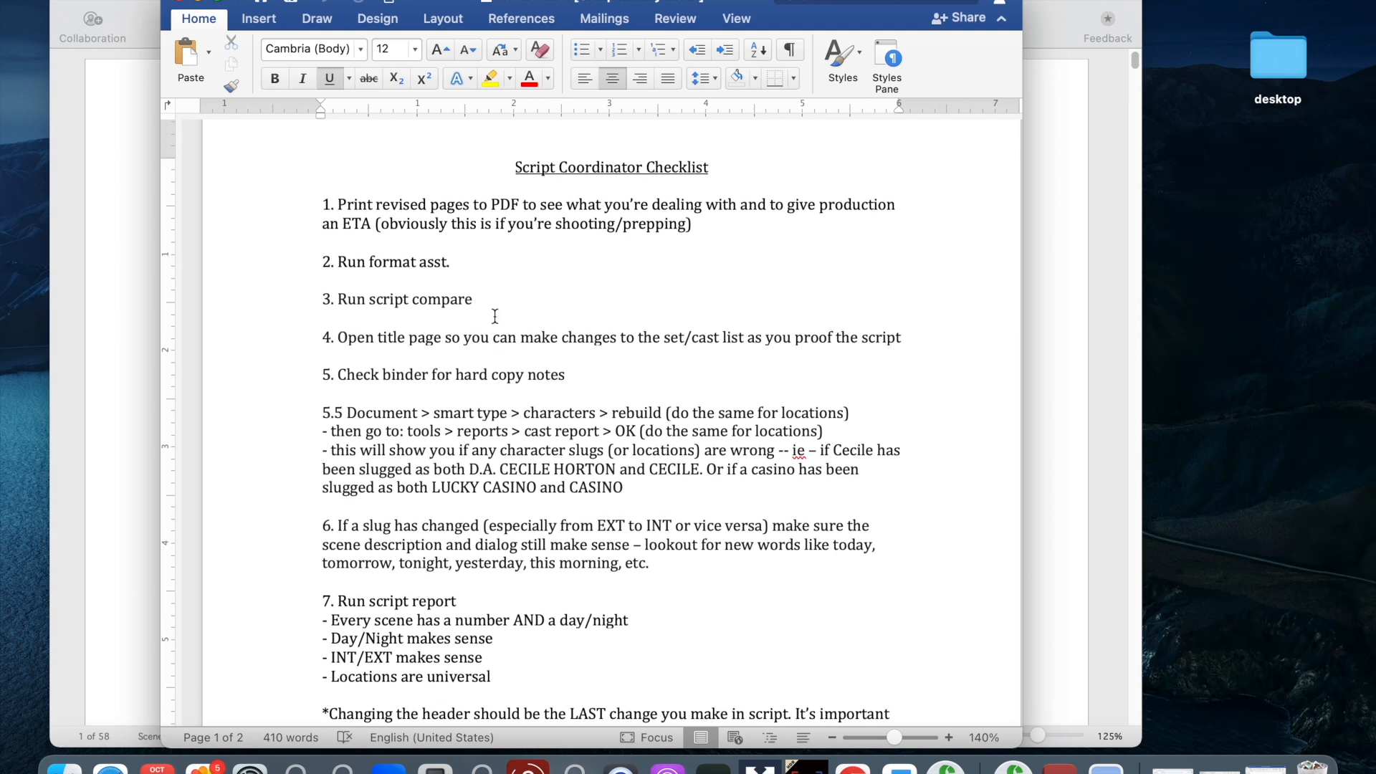
click(613, 375)
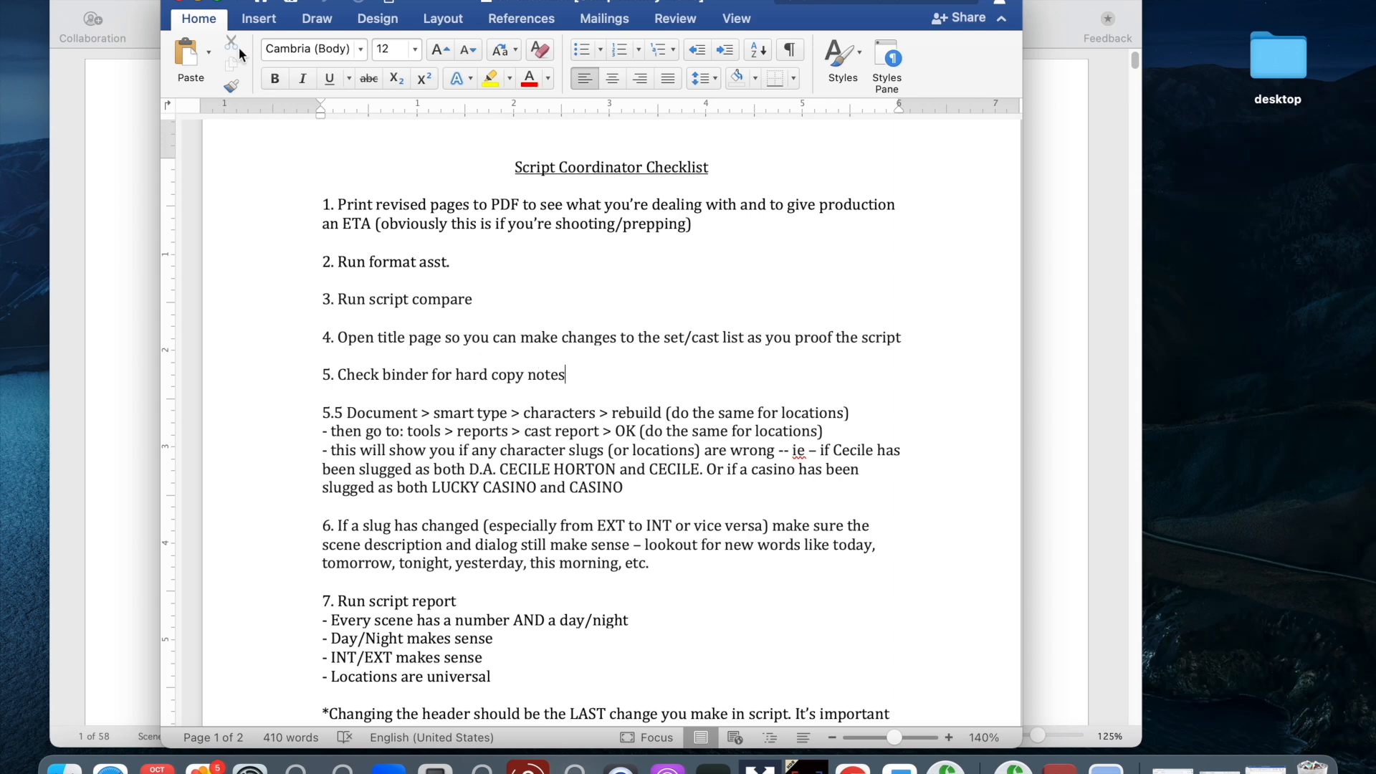
scroll(620, 358, down, 1)
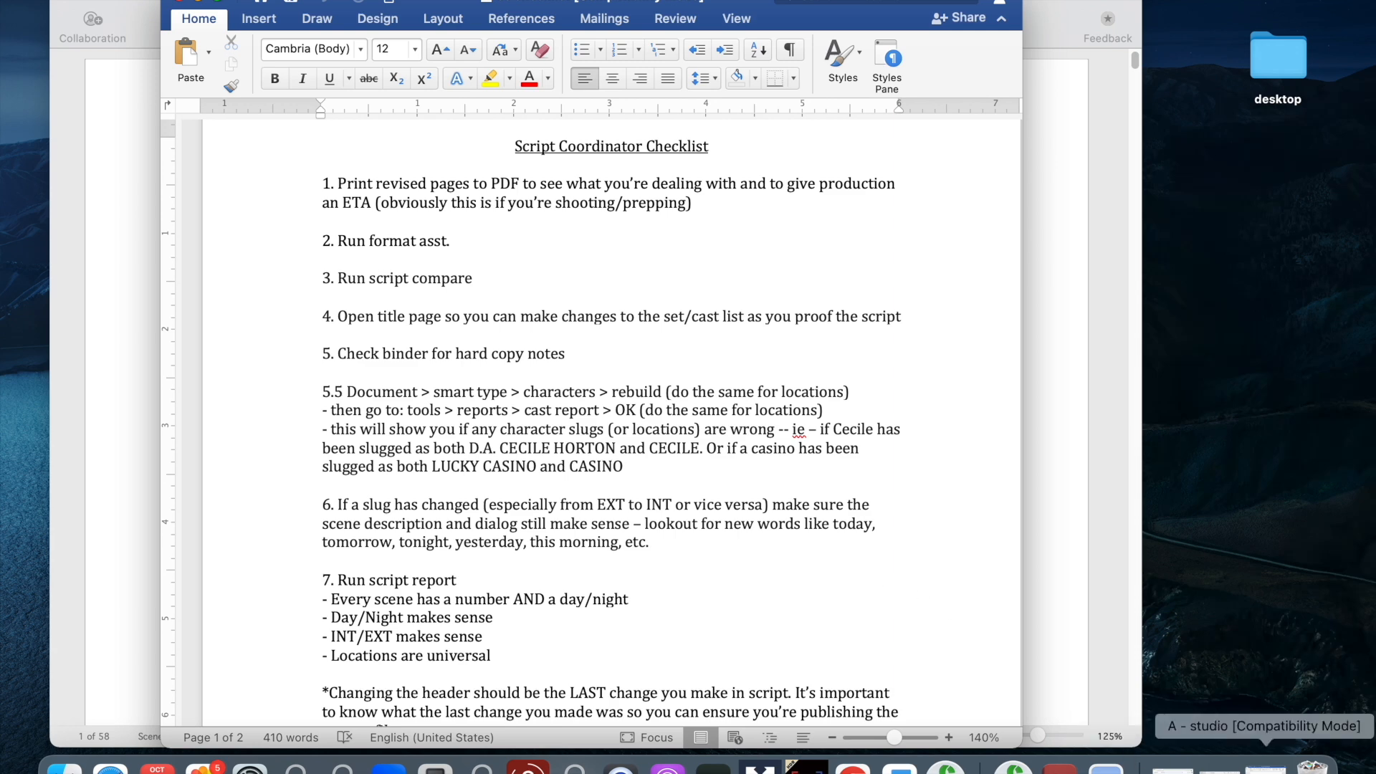
- Look at the title page document in Word, reread the checklist's items on SmartType and reports, and return to the screenplay in Final Draft
click(1265, 771)
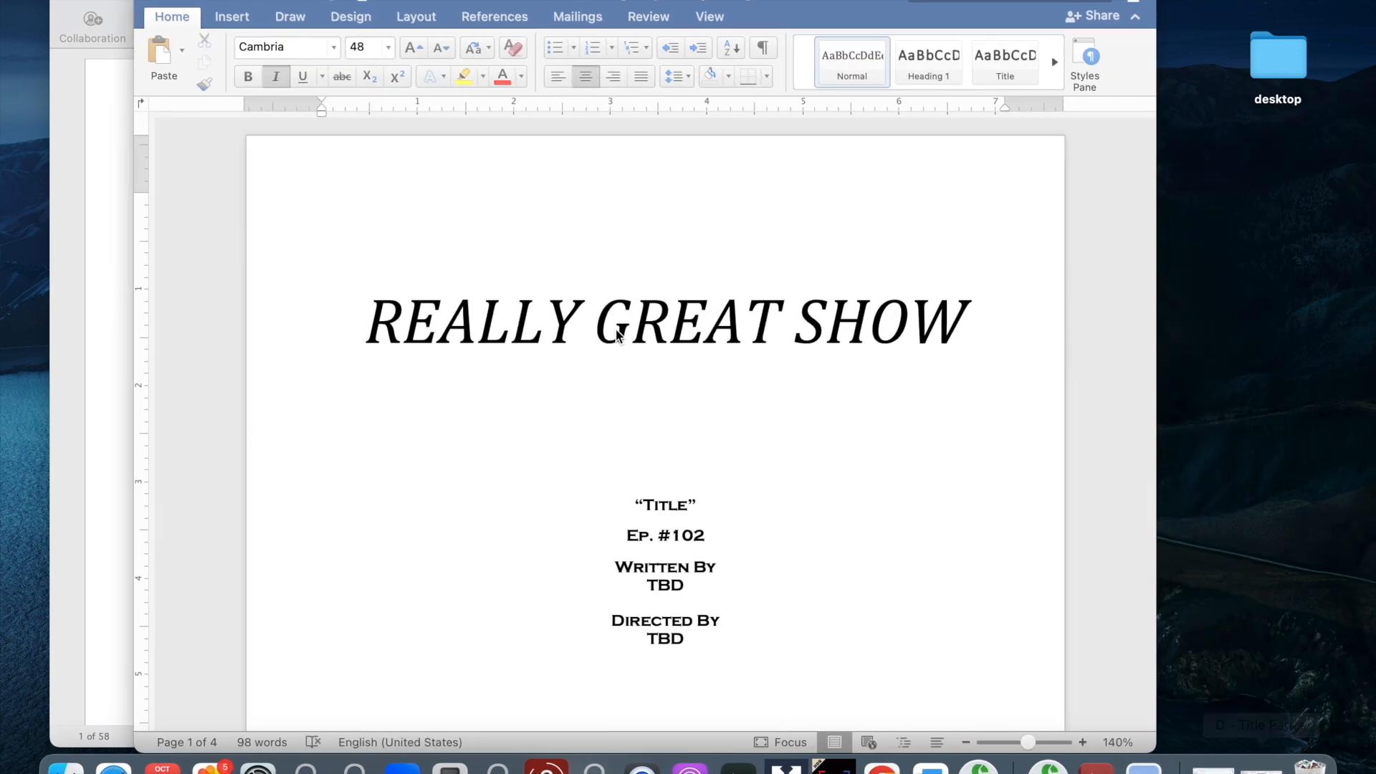
click(175, 1)
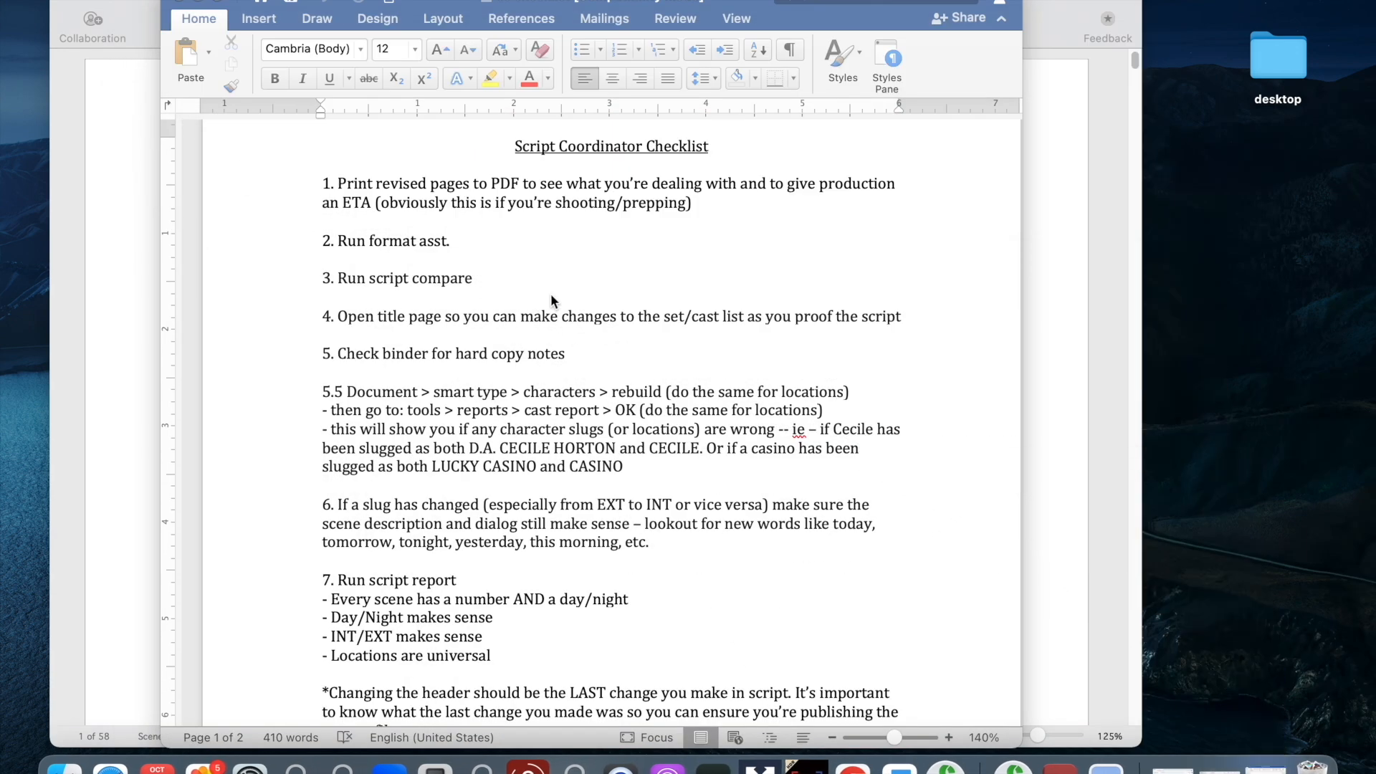
click(624, 381)
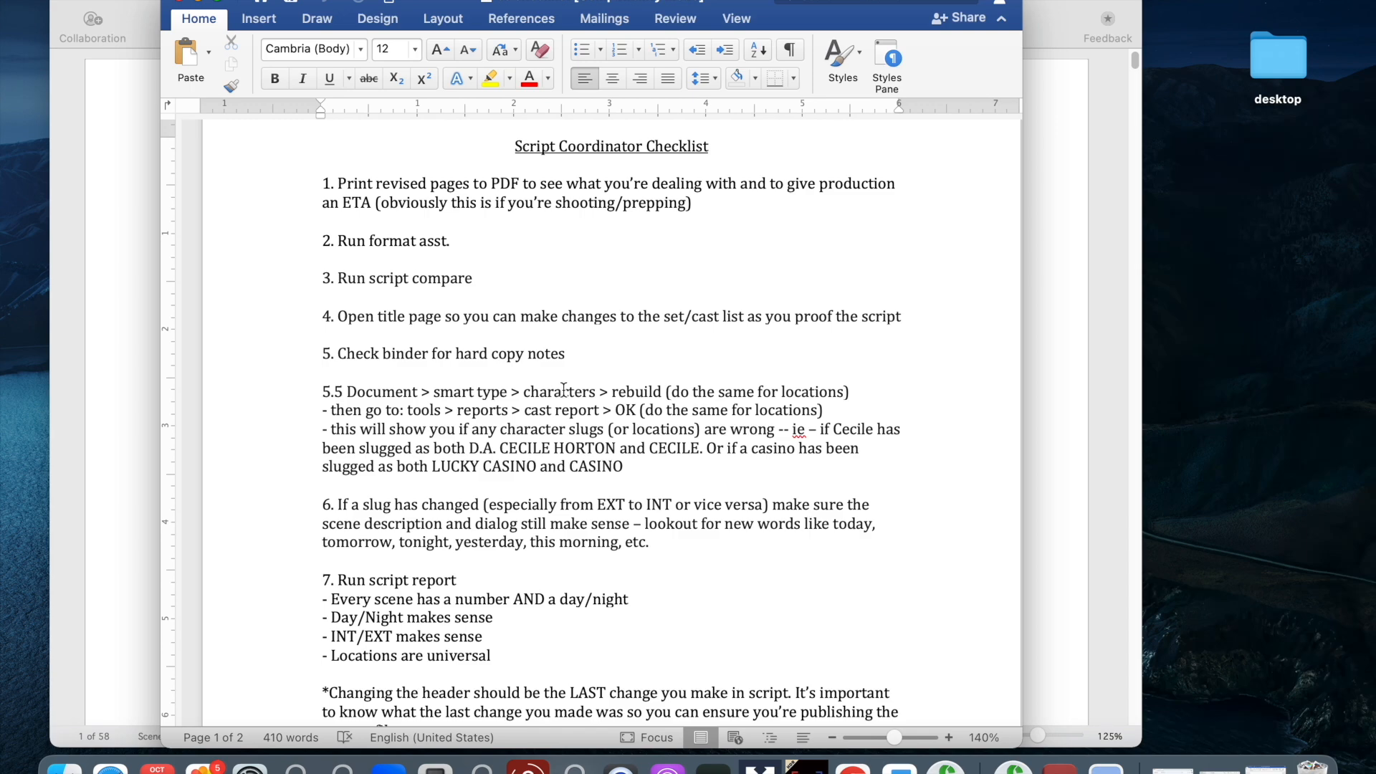
scroll(626, 396, down, 2)
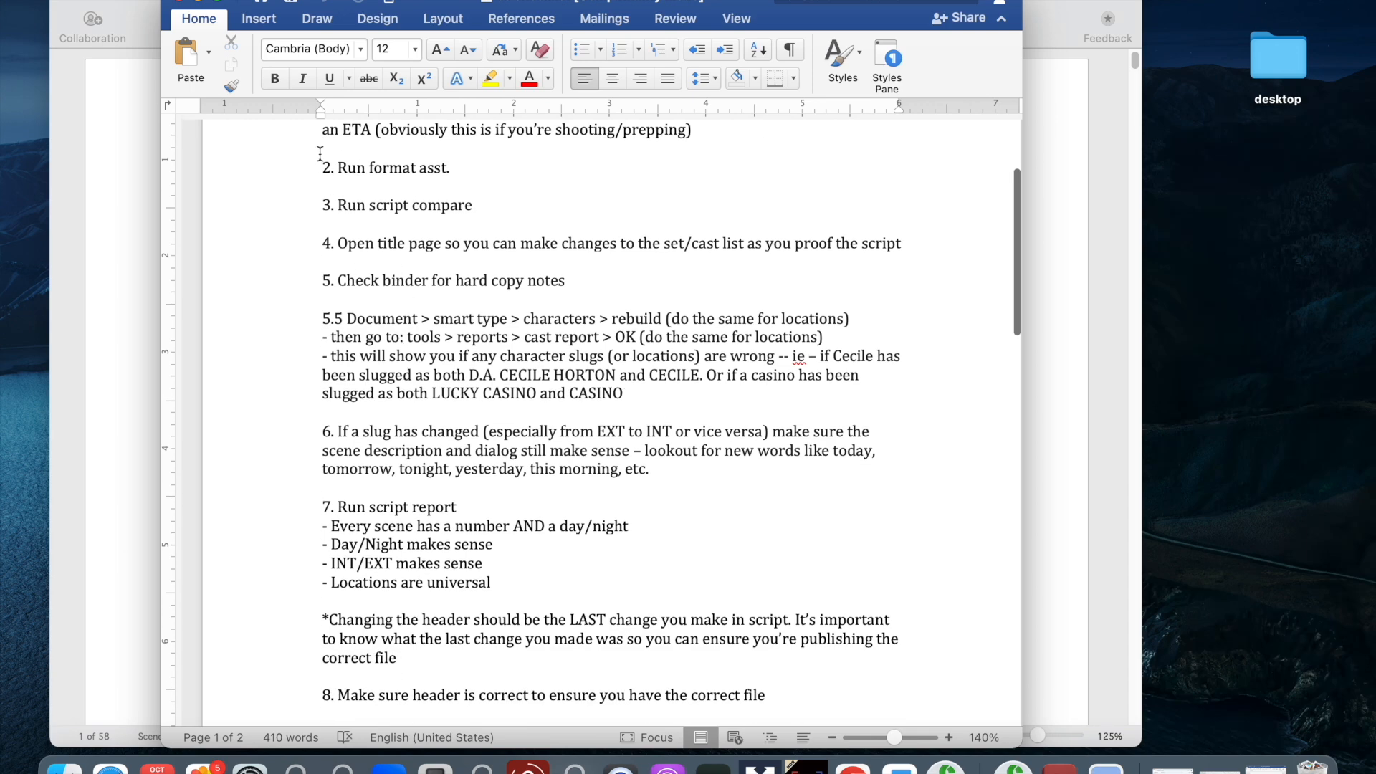
click(202, 3)
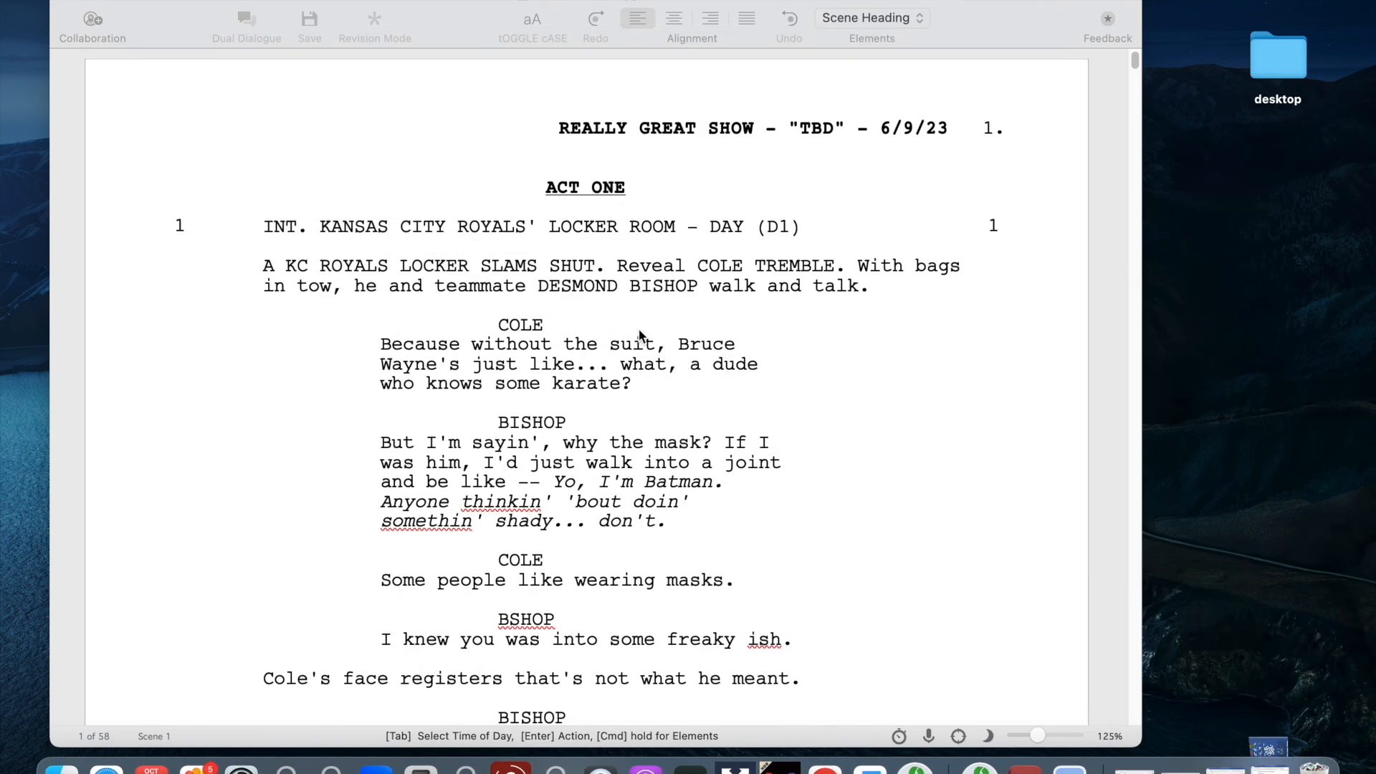
click(877, 281)
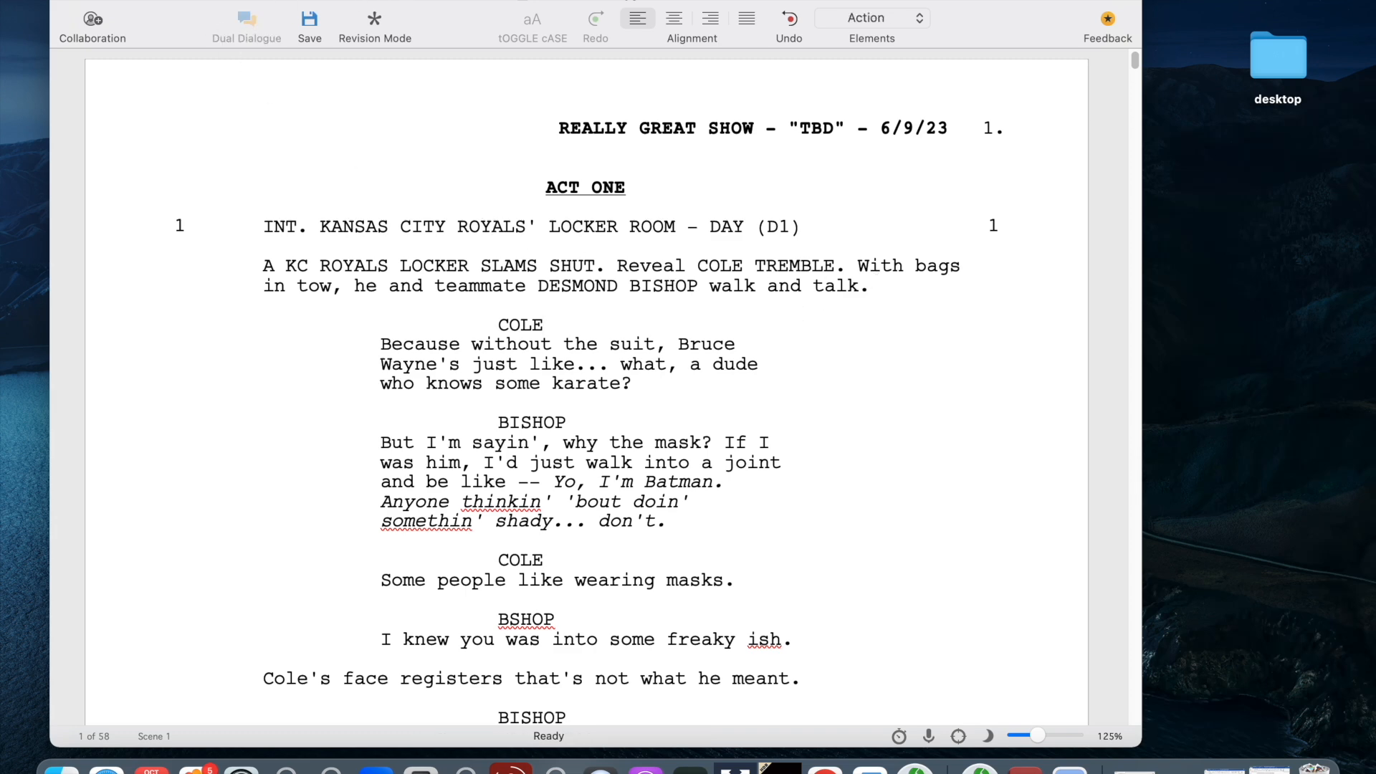
click(488, 1)
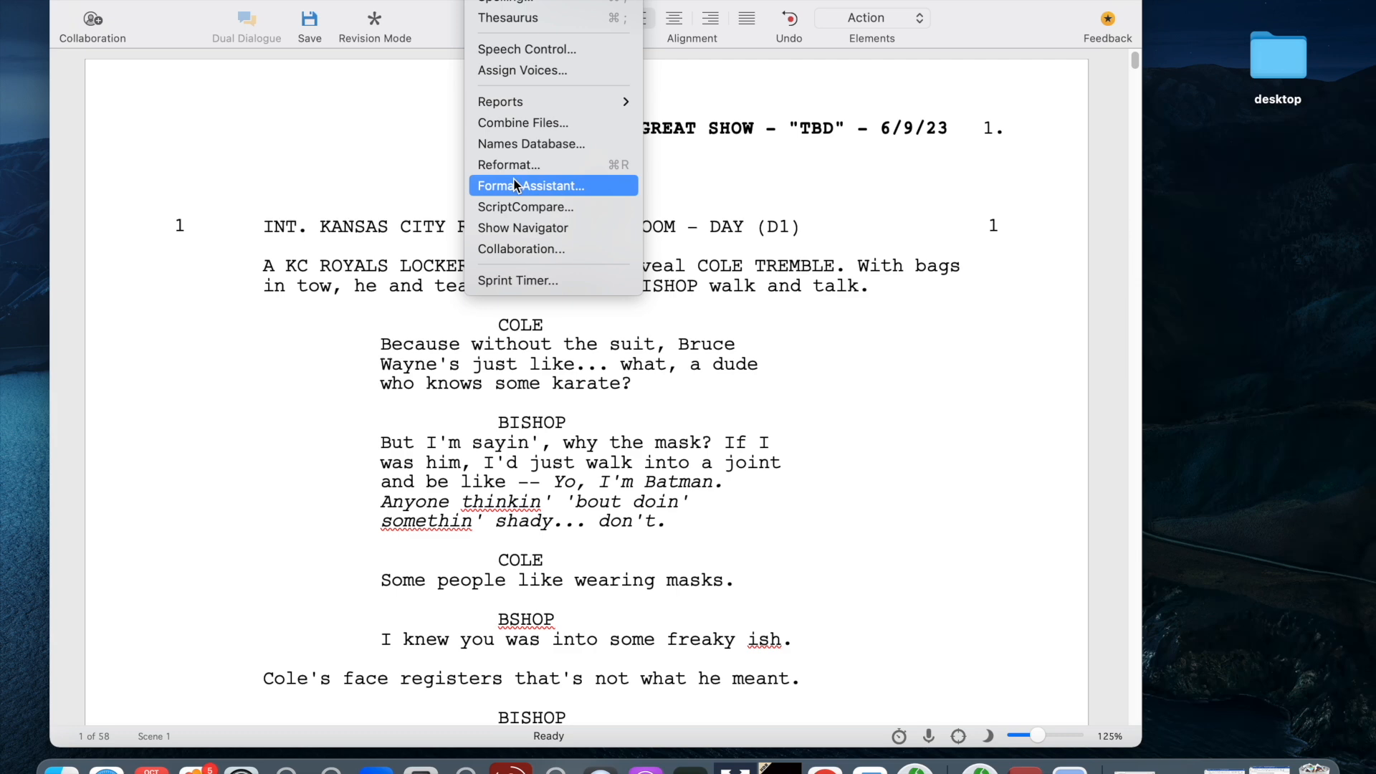
click(419, 163)
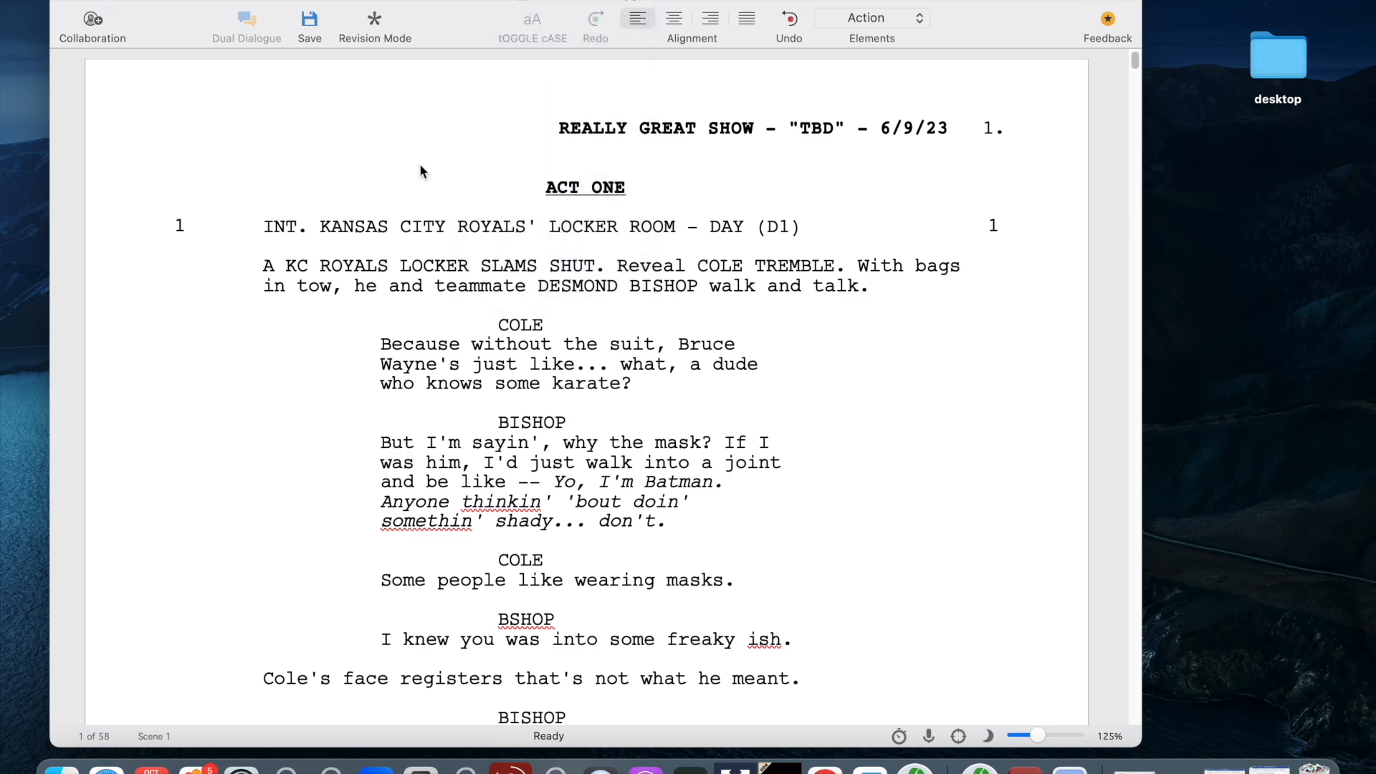
- Review the screenplay's Characters and Locations lists in SmartType and close them
click(396, 1)
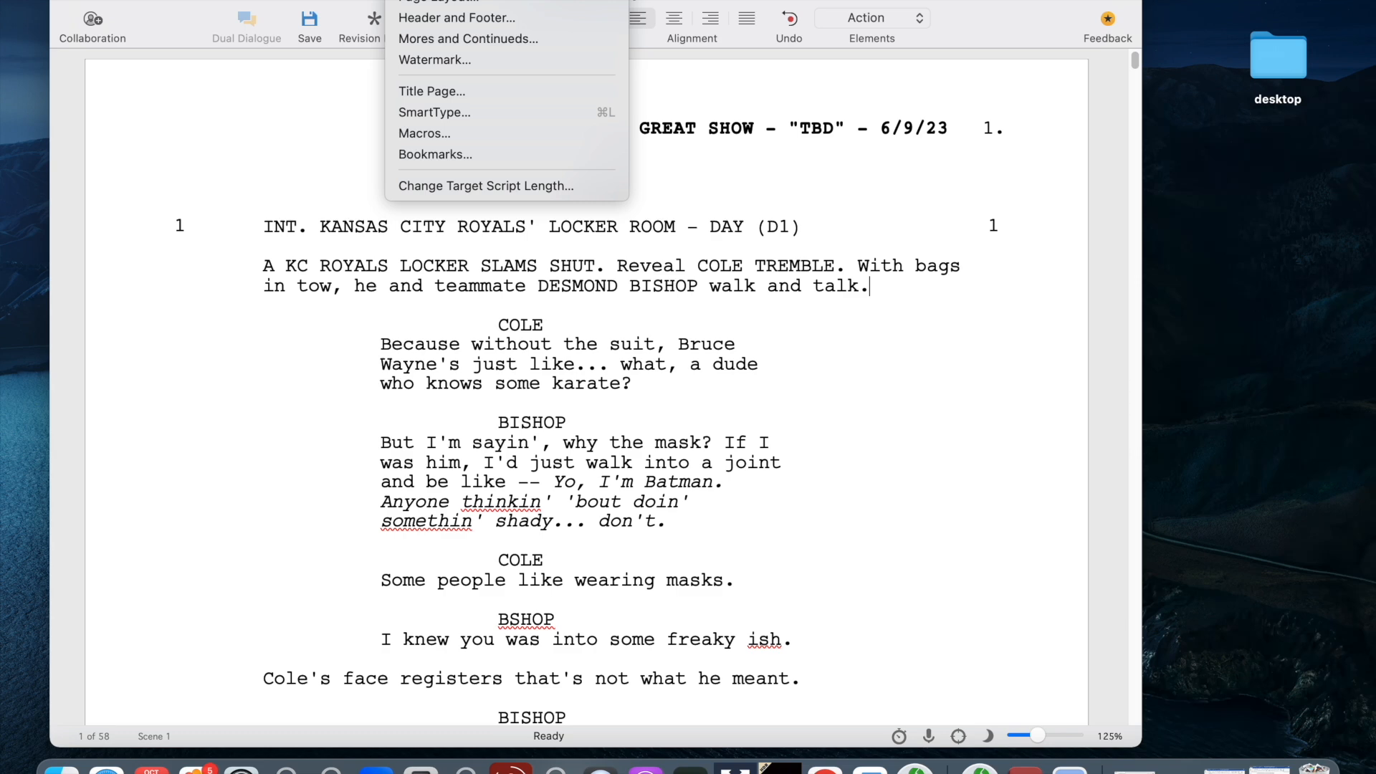
click(429, 113)
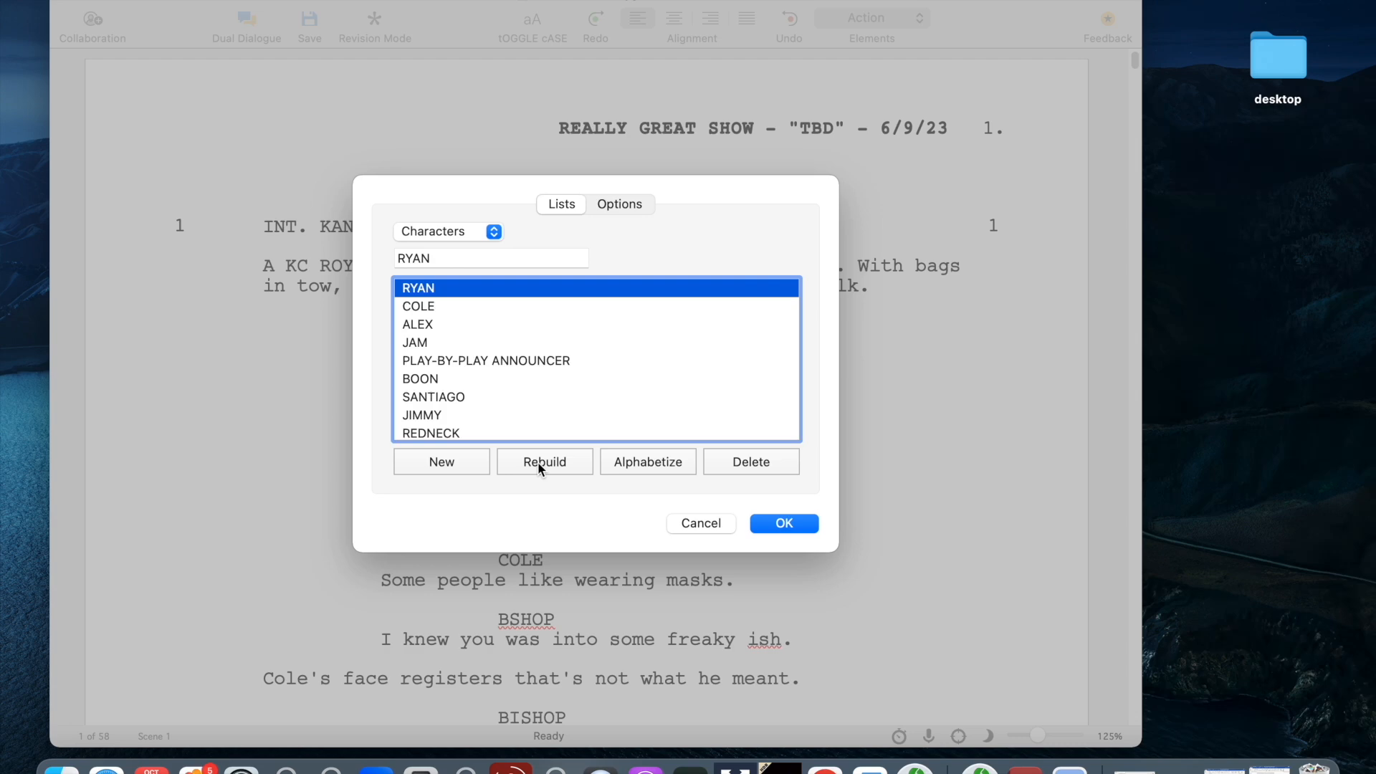
click(437, 232)
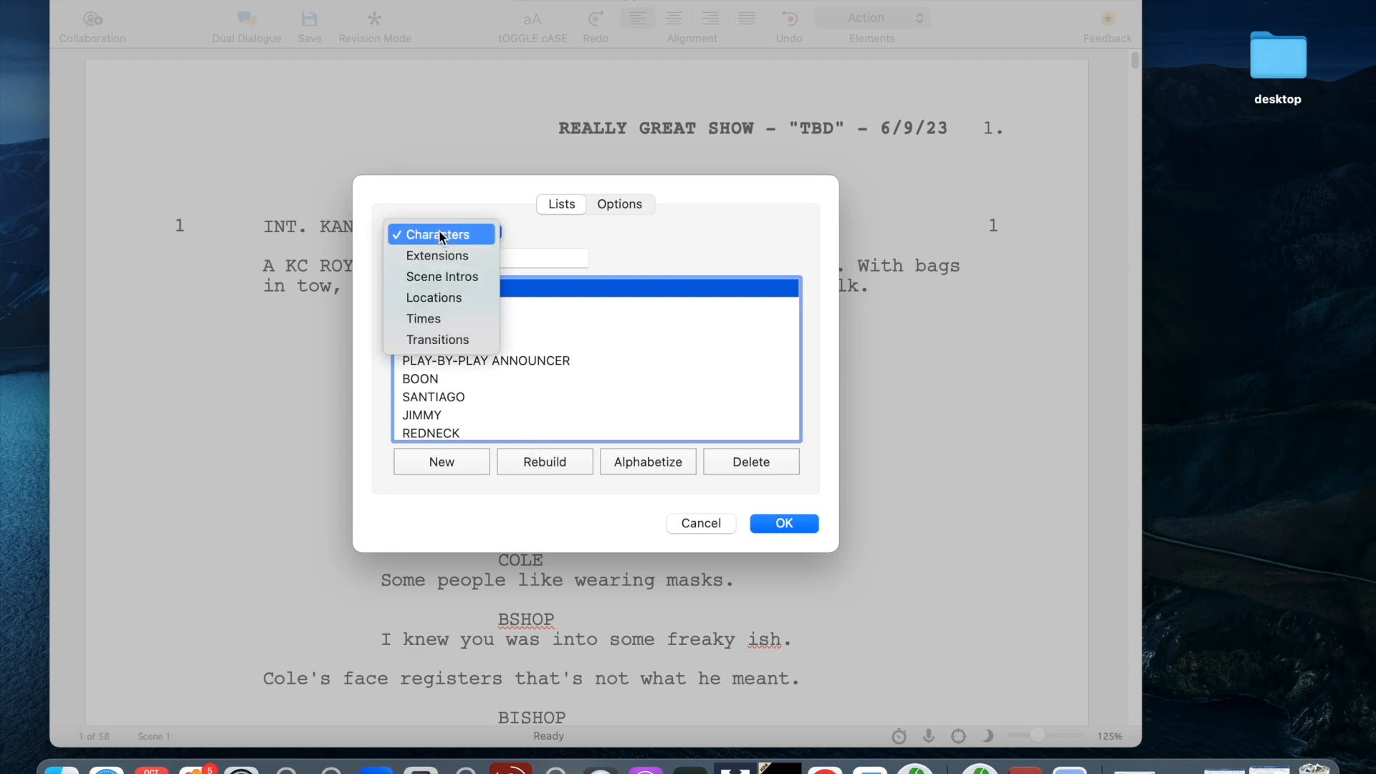
click(440, 300)
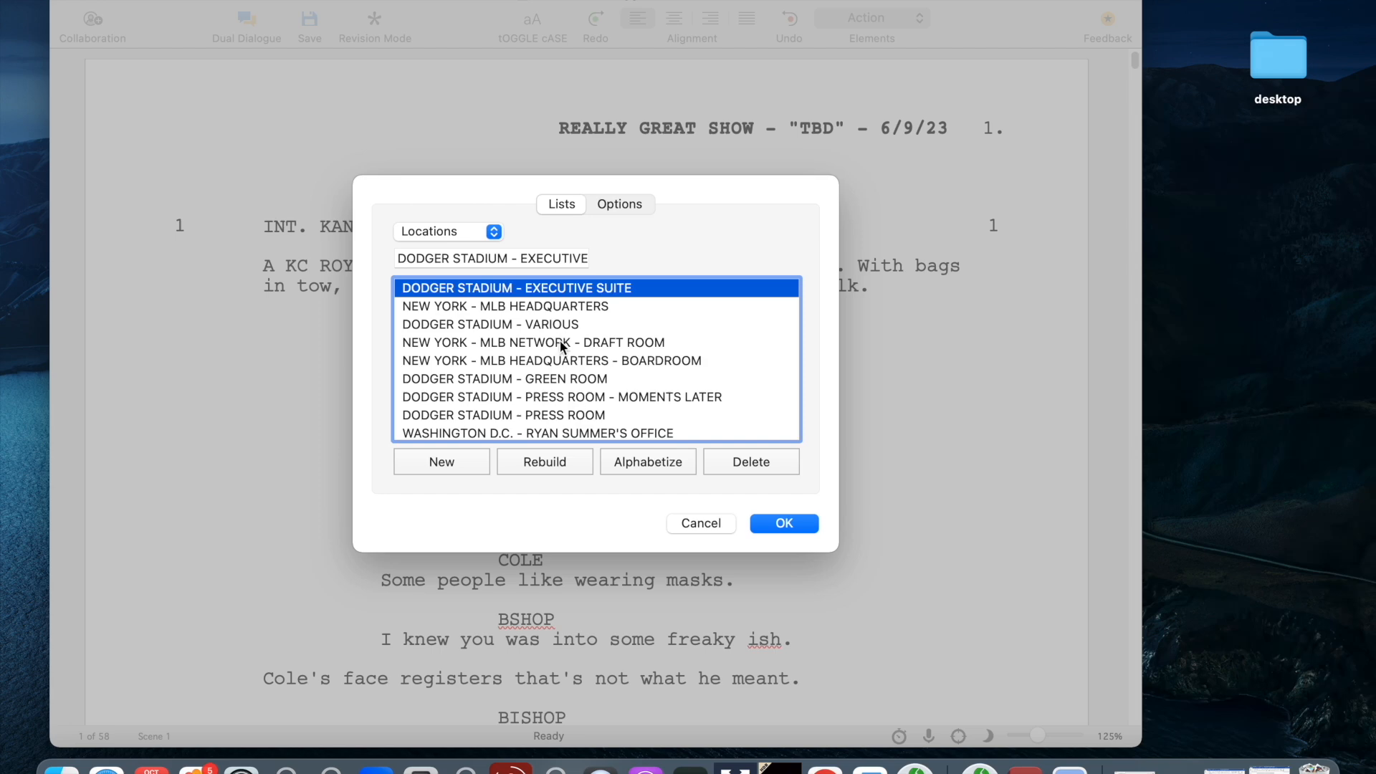
click(789, 525)
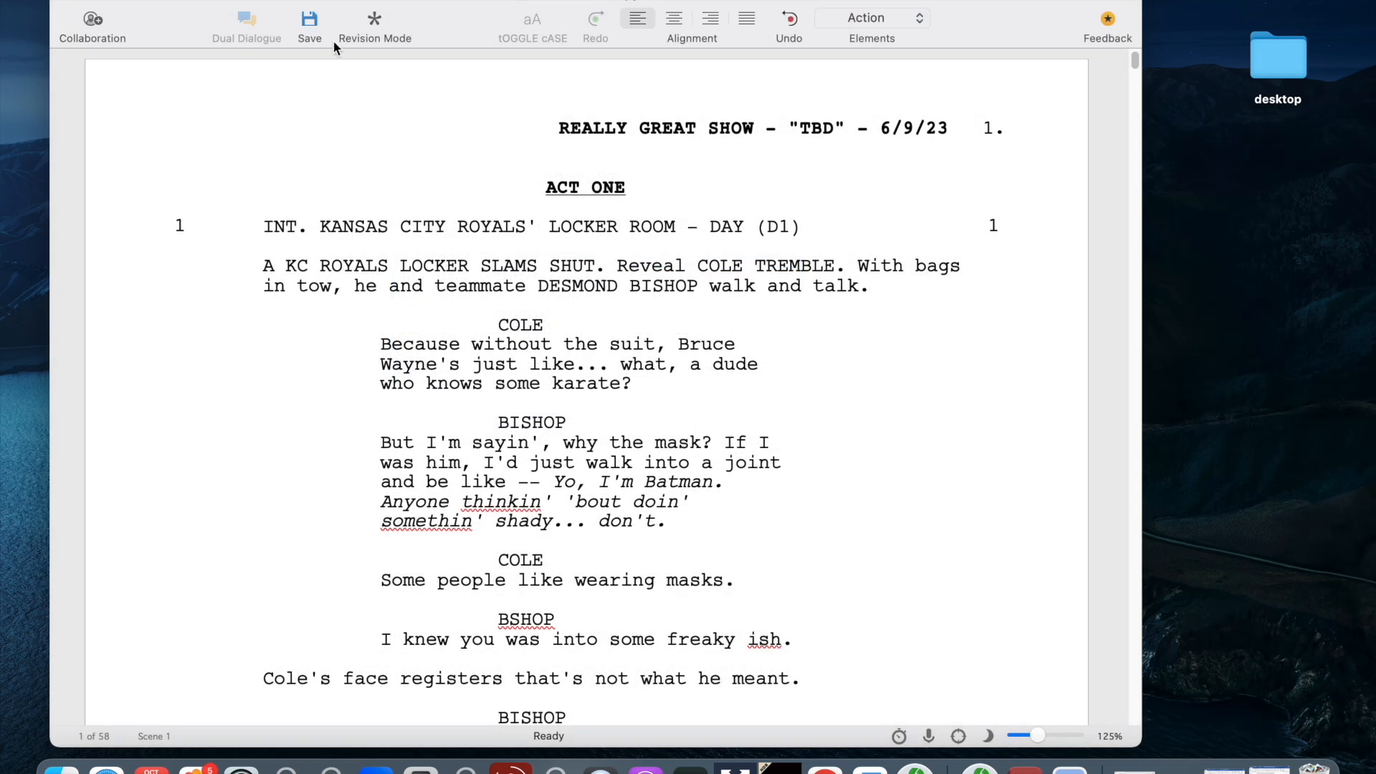
- Create an alphabetical Cast Report with speaking scenes, non-speaking scenes, total appearances and total dialogues, and check its character names for misspelled duplicates
click(484, 0)
mouse_move(518, 106)
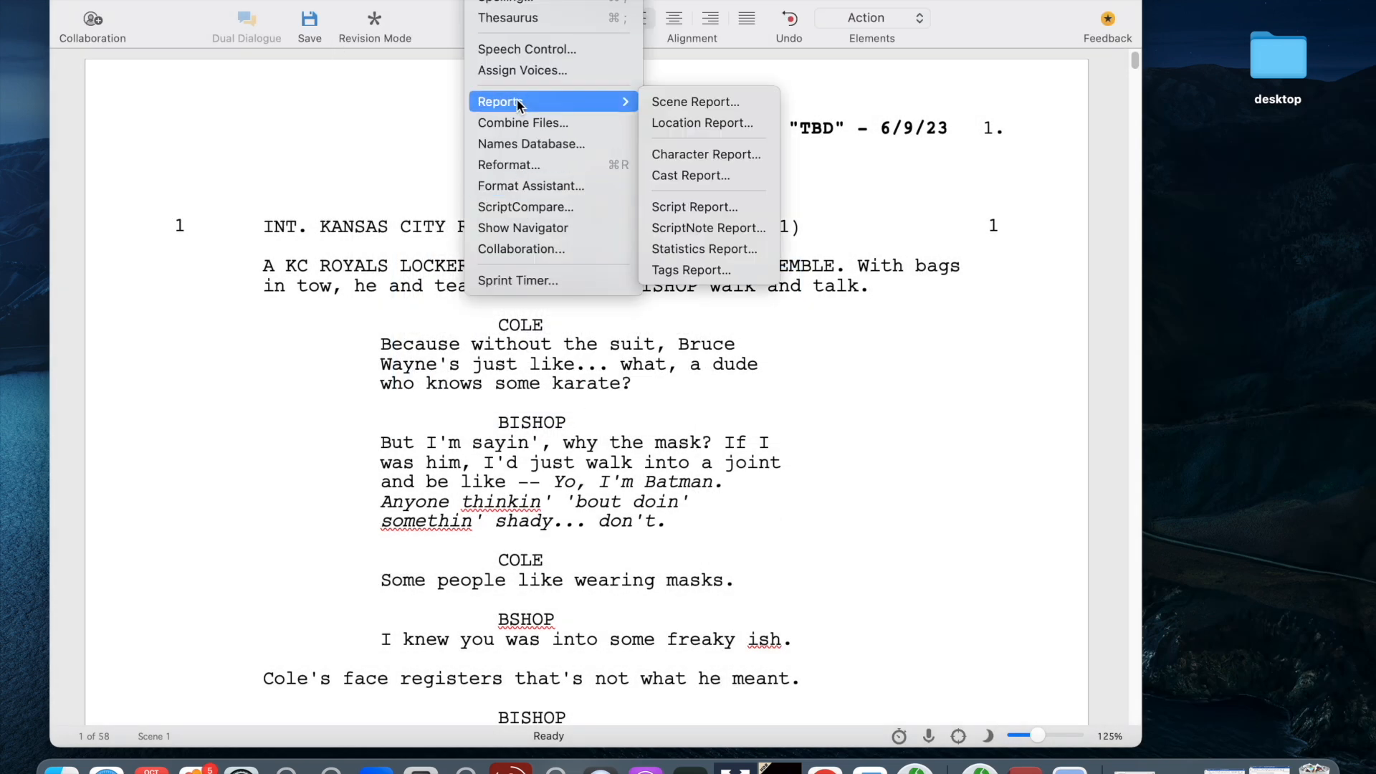
click(674, 176)
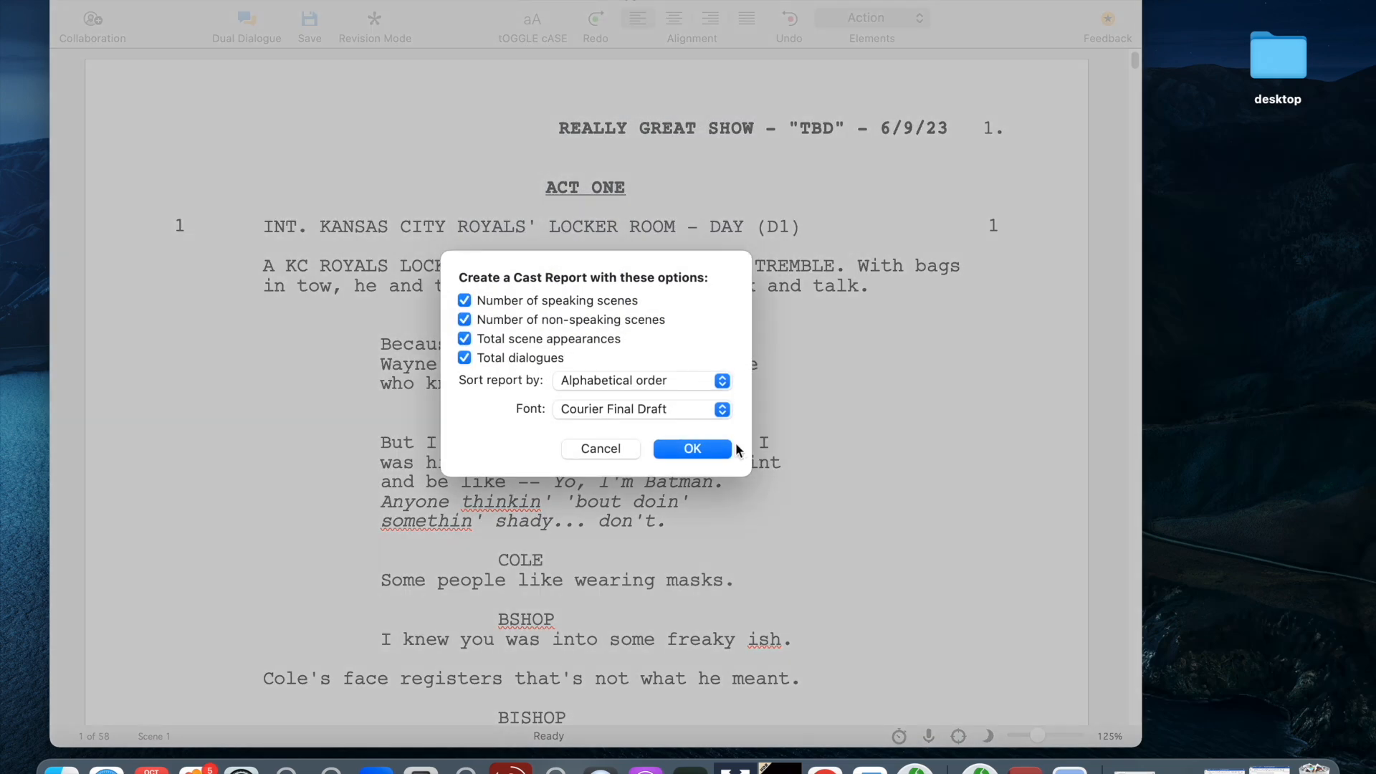
click(690, 449)
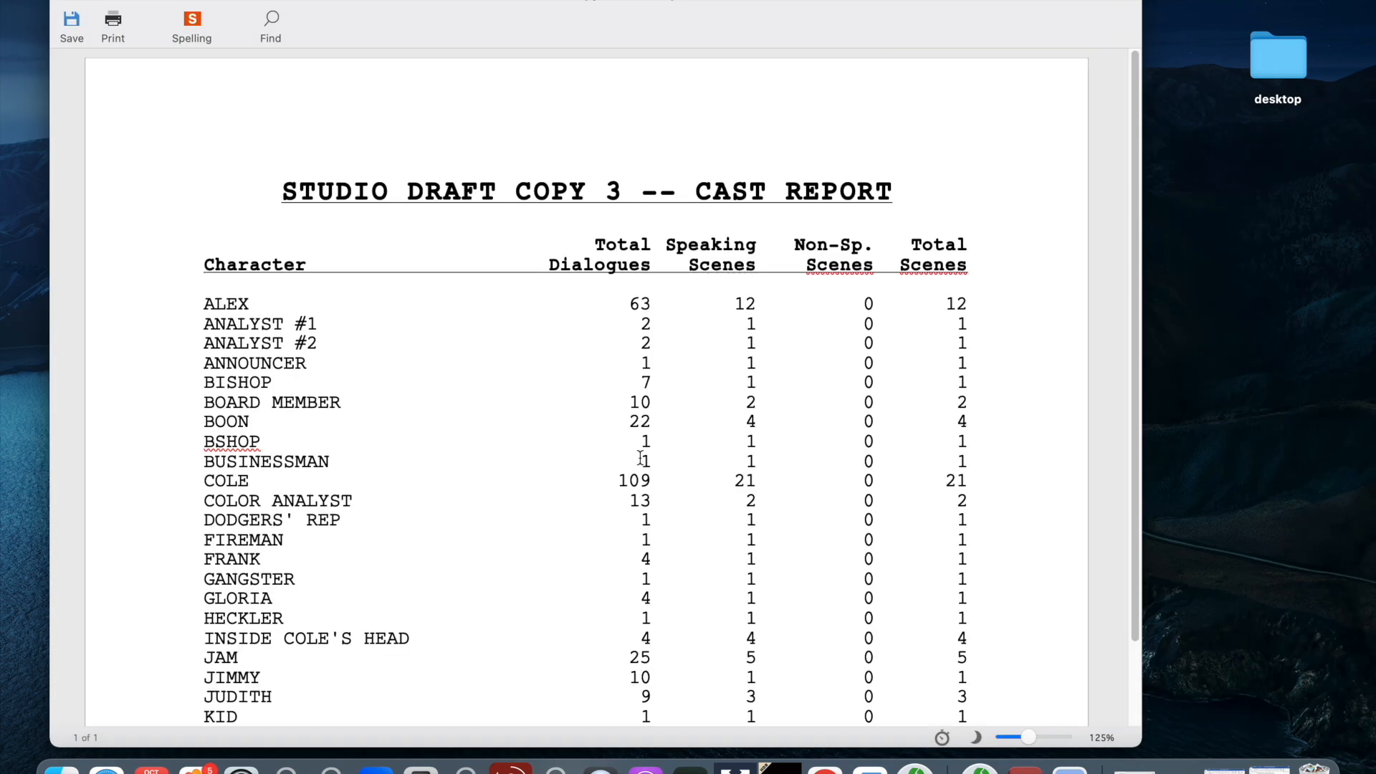
scroll(642, 457, down, 3)
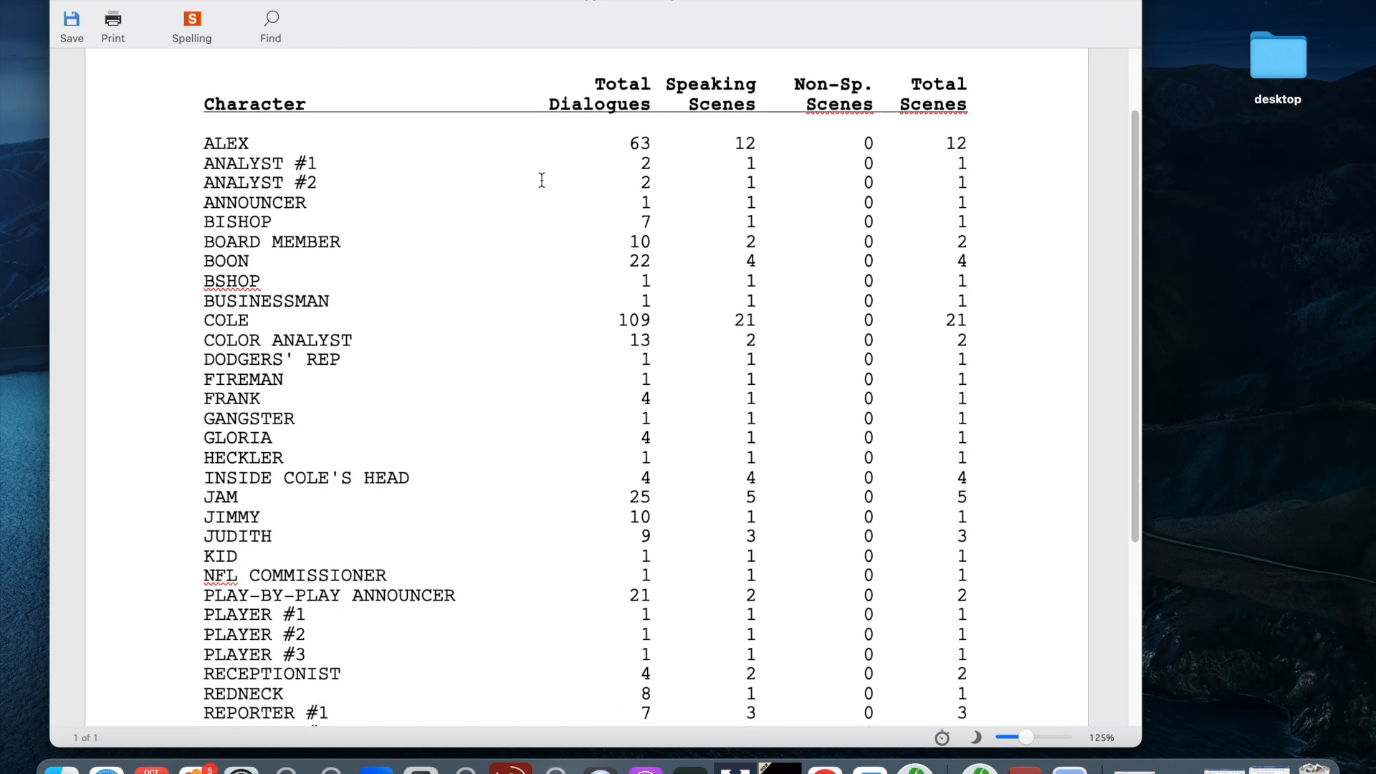
scroll(566, 291, down, 3)
scroll(426, 274, up, 5)
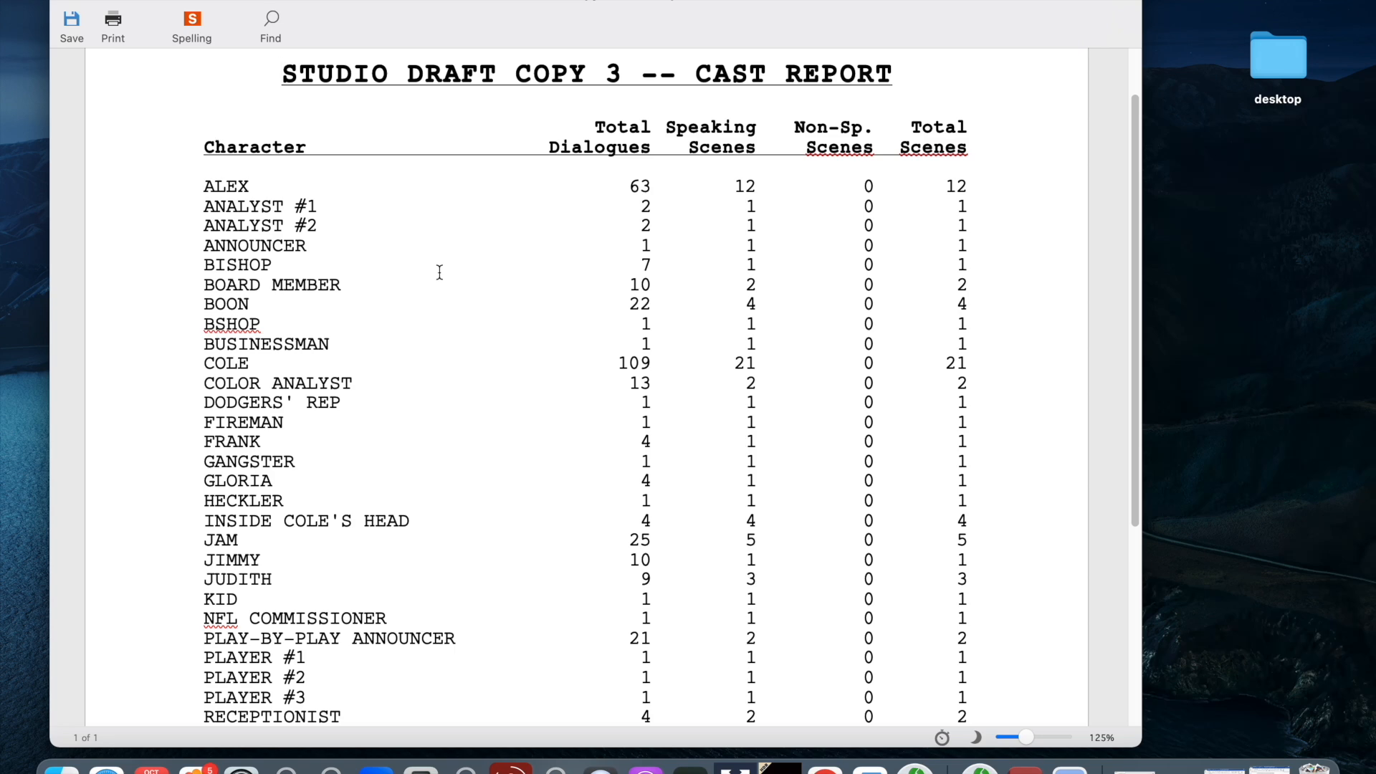
- Switch to the title pages document in Word and look through its cover, cast and sets pages
click(1224, 770)
scroll(779, 489, down, 15)
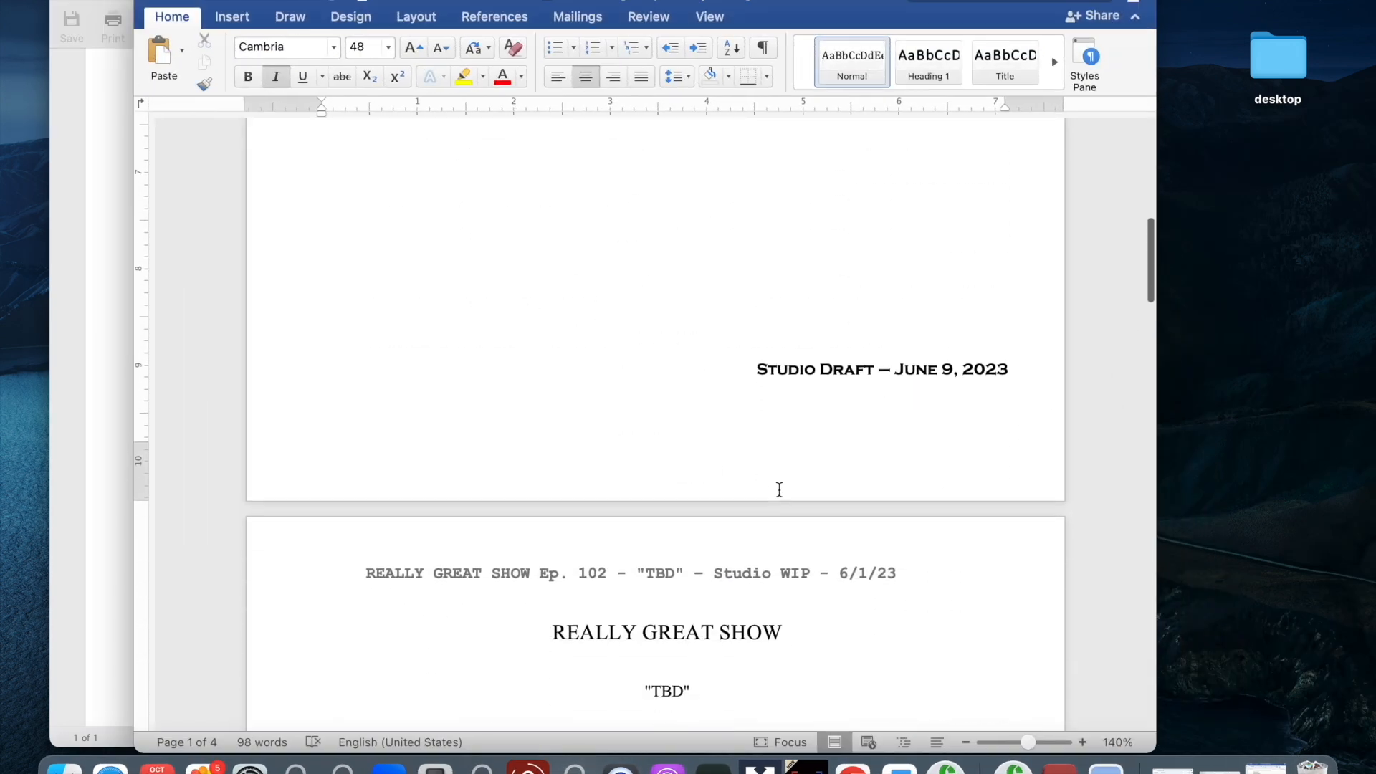
scroll(779, 489, up, 8)
scroll(779, 489, down, 8)
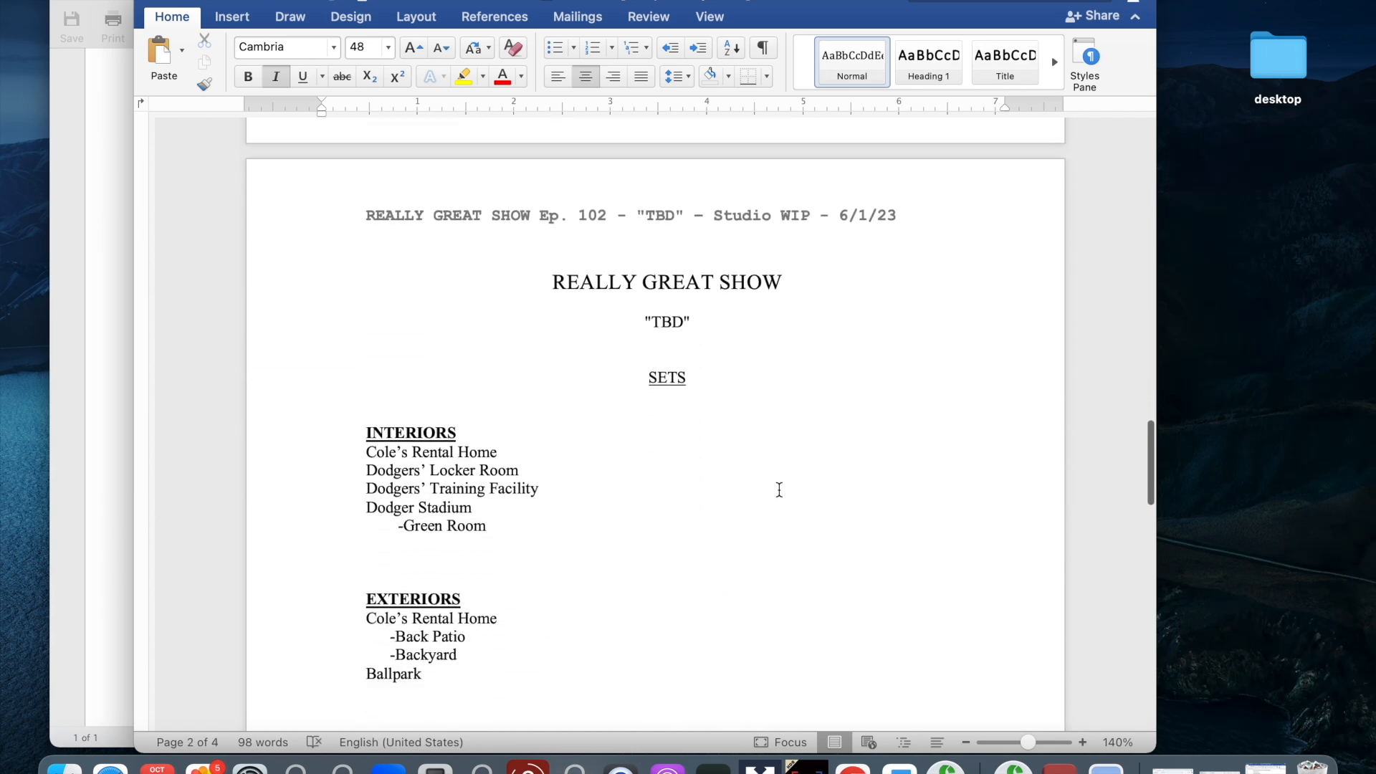
scroll(199, 223, up, 15)
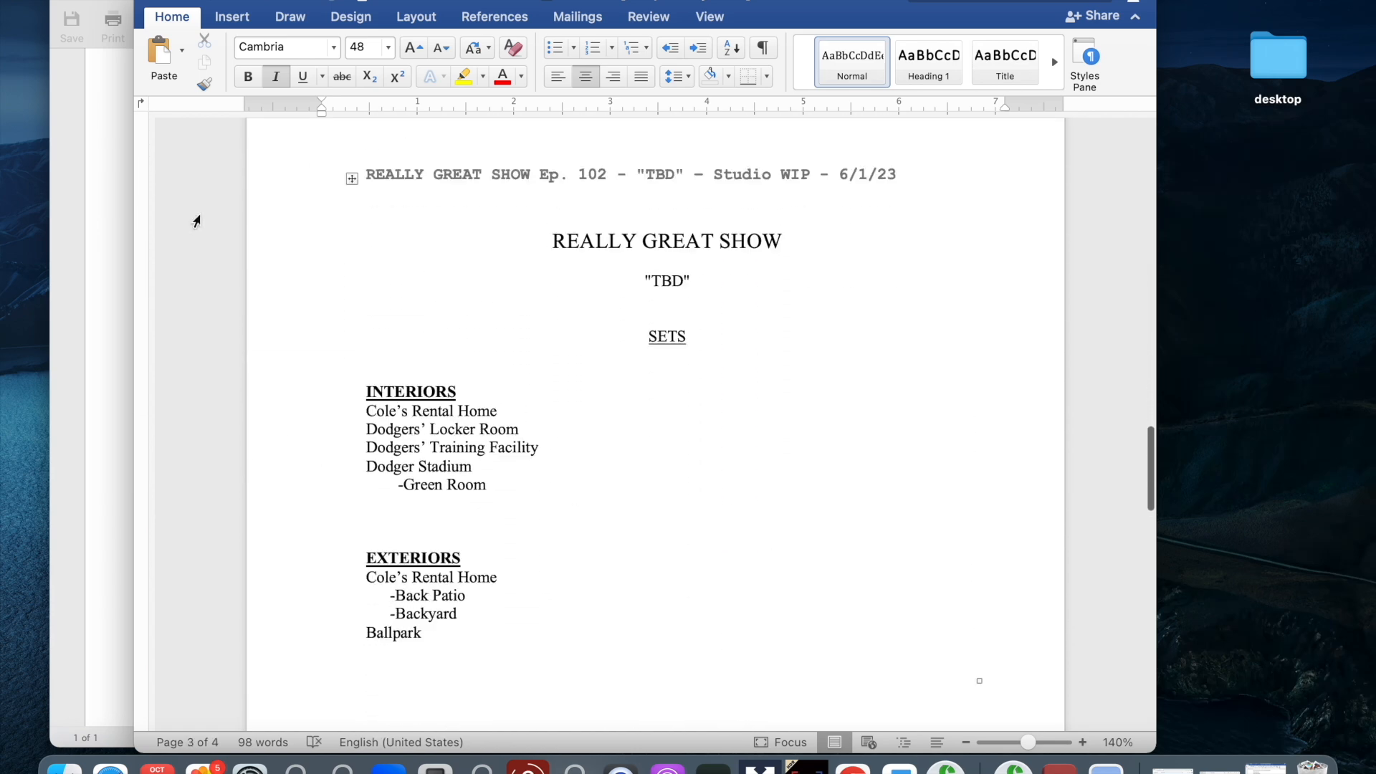
scroll(198, 223, down, 14)
scroll(198, 222, down, 10)
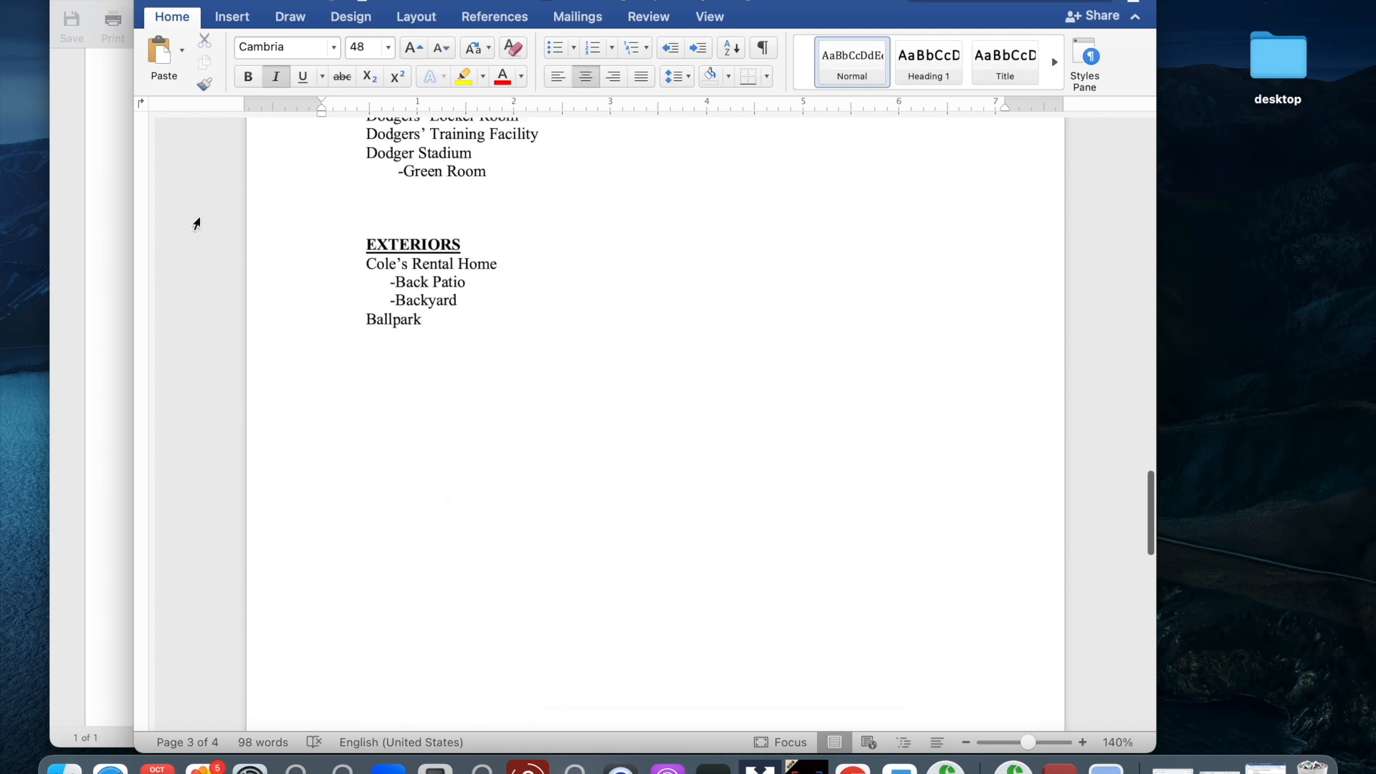
scroll(198, 222, up, 2)
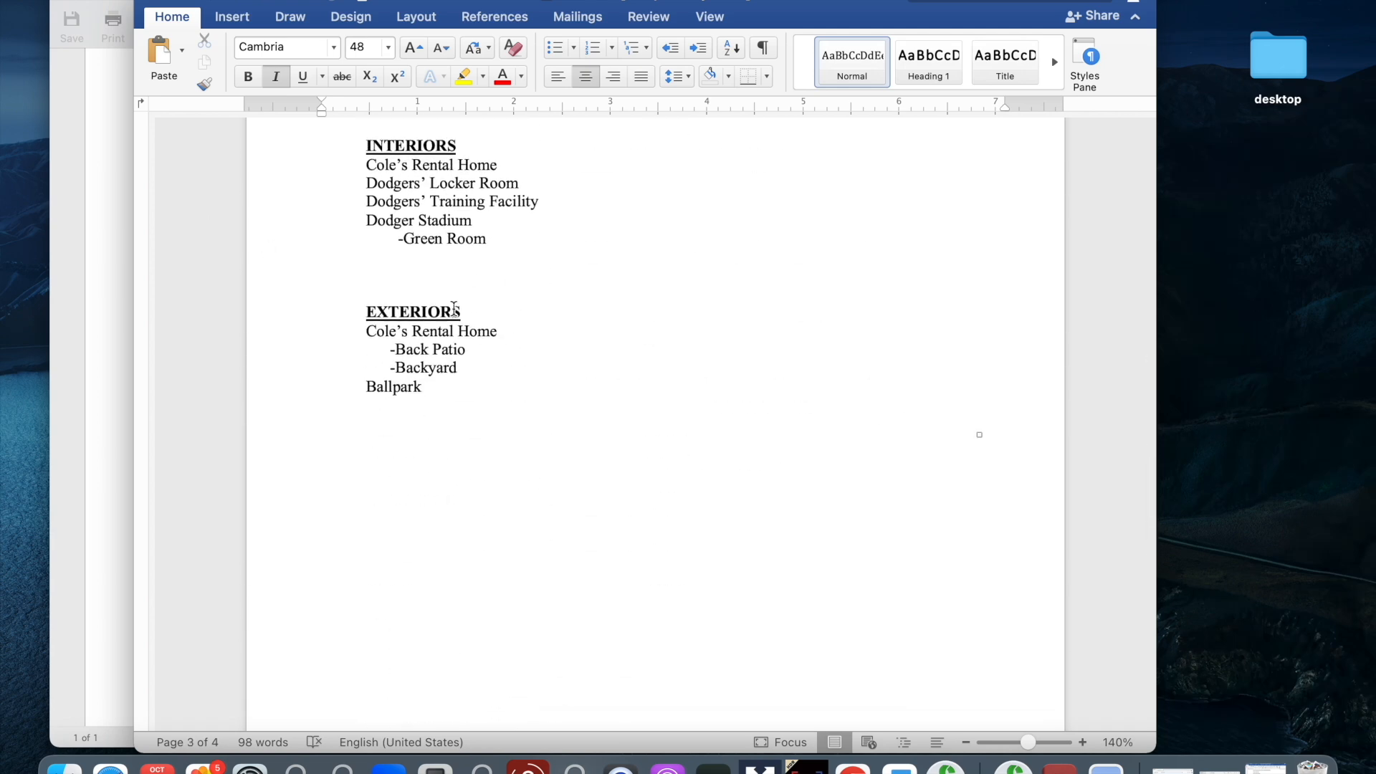
scroll(451, 330, up, 5)
scroll(452, 331, up, 3)
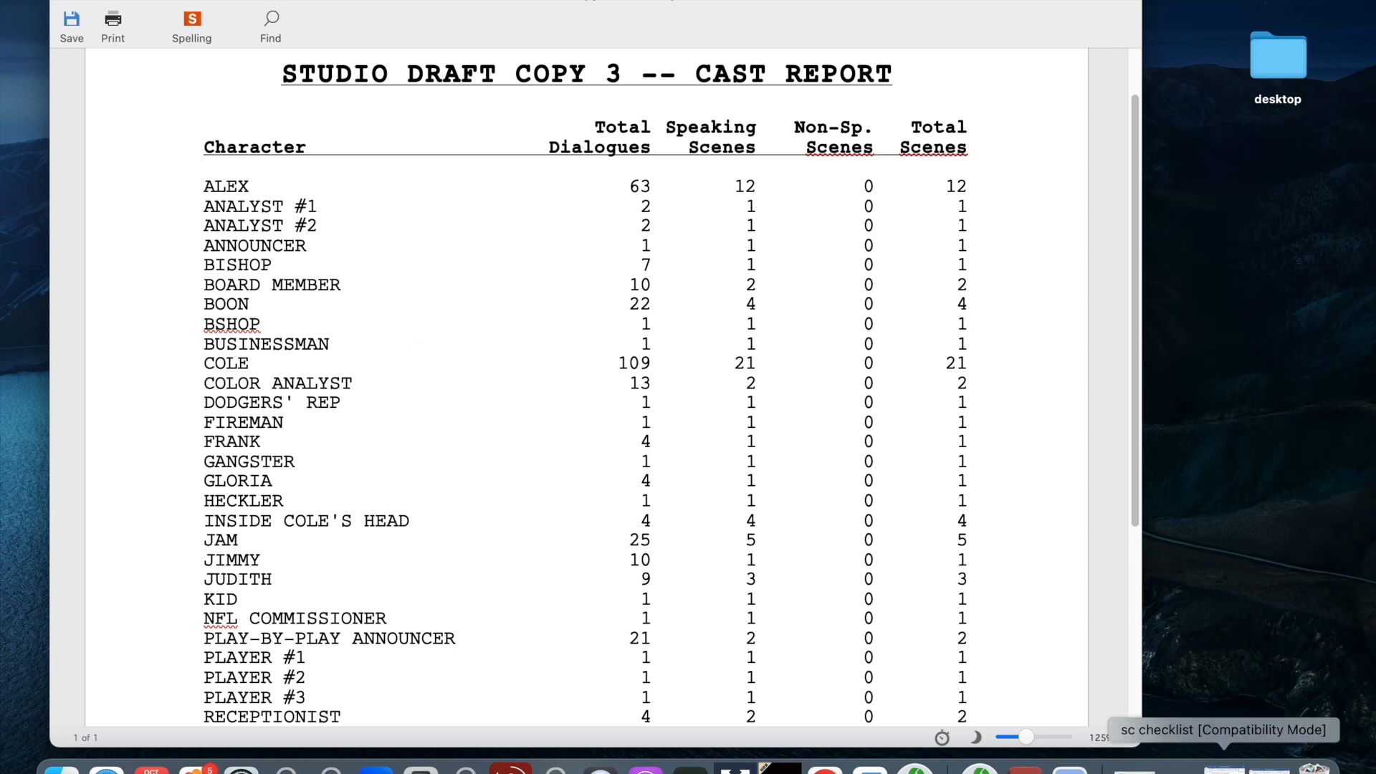
- Show the CAST page of the title pages document and shift the Cast Report window so both lists can be compared
click(1224, 767)
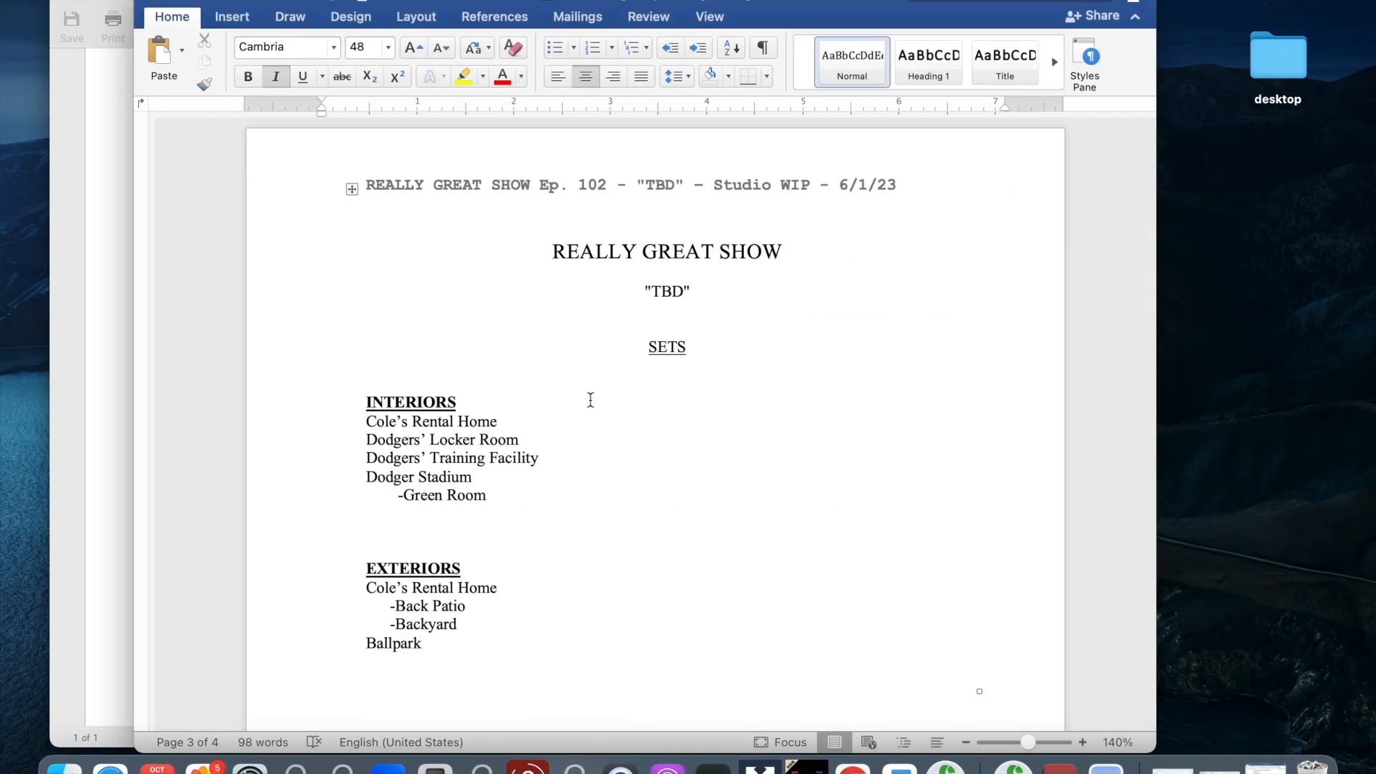
scroll(592, 409, up, 10)
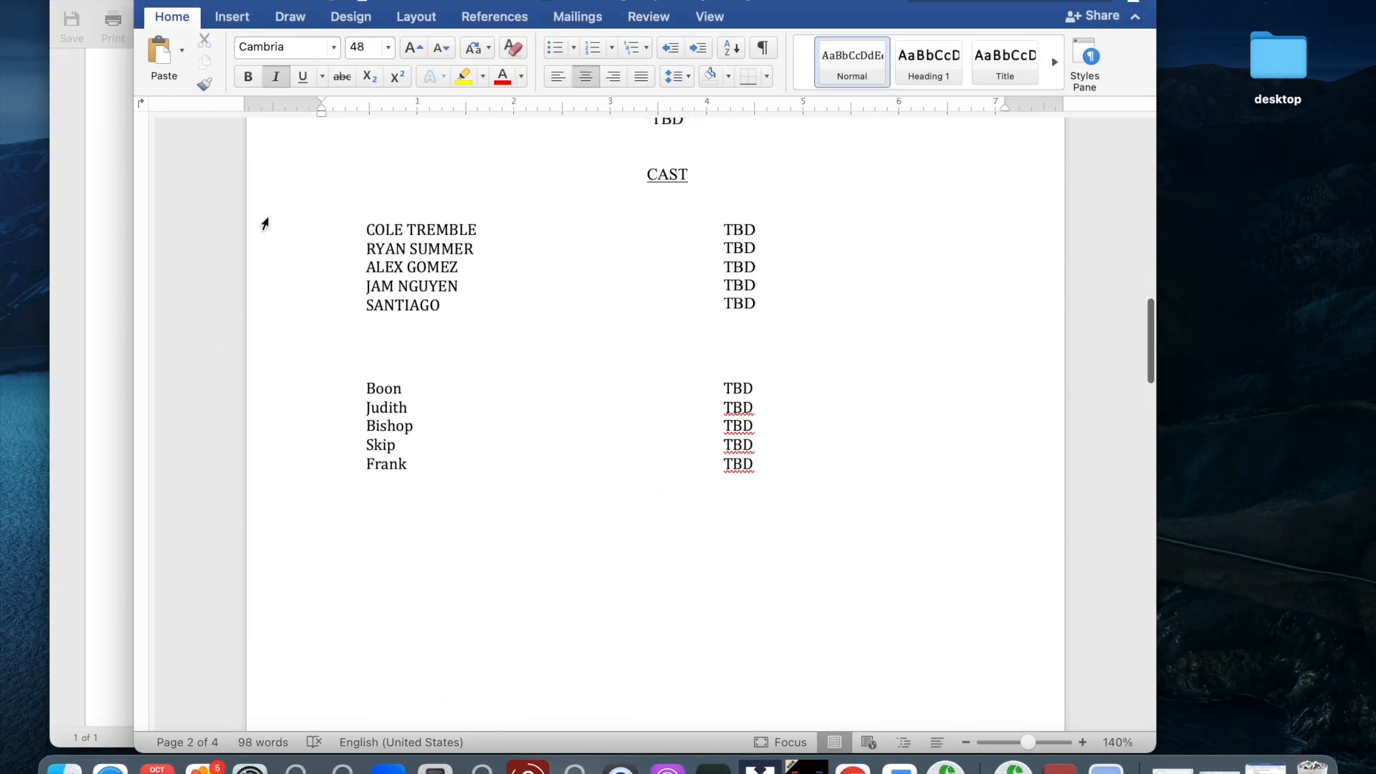
click(106, 175)
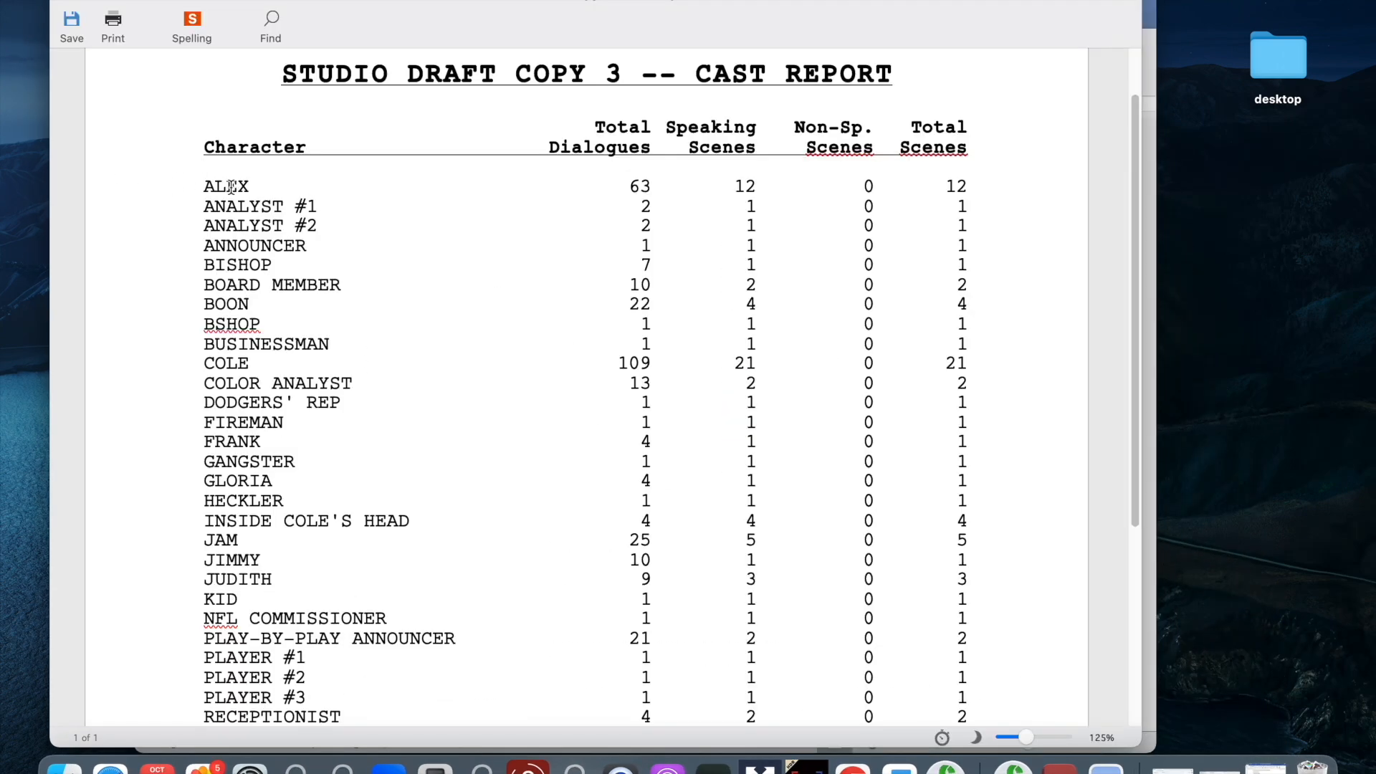
drag(1025, 13, 879, 16)
click(1030, 288)
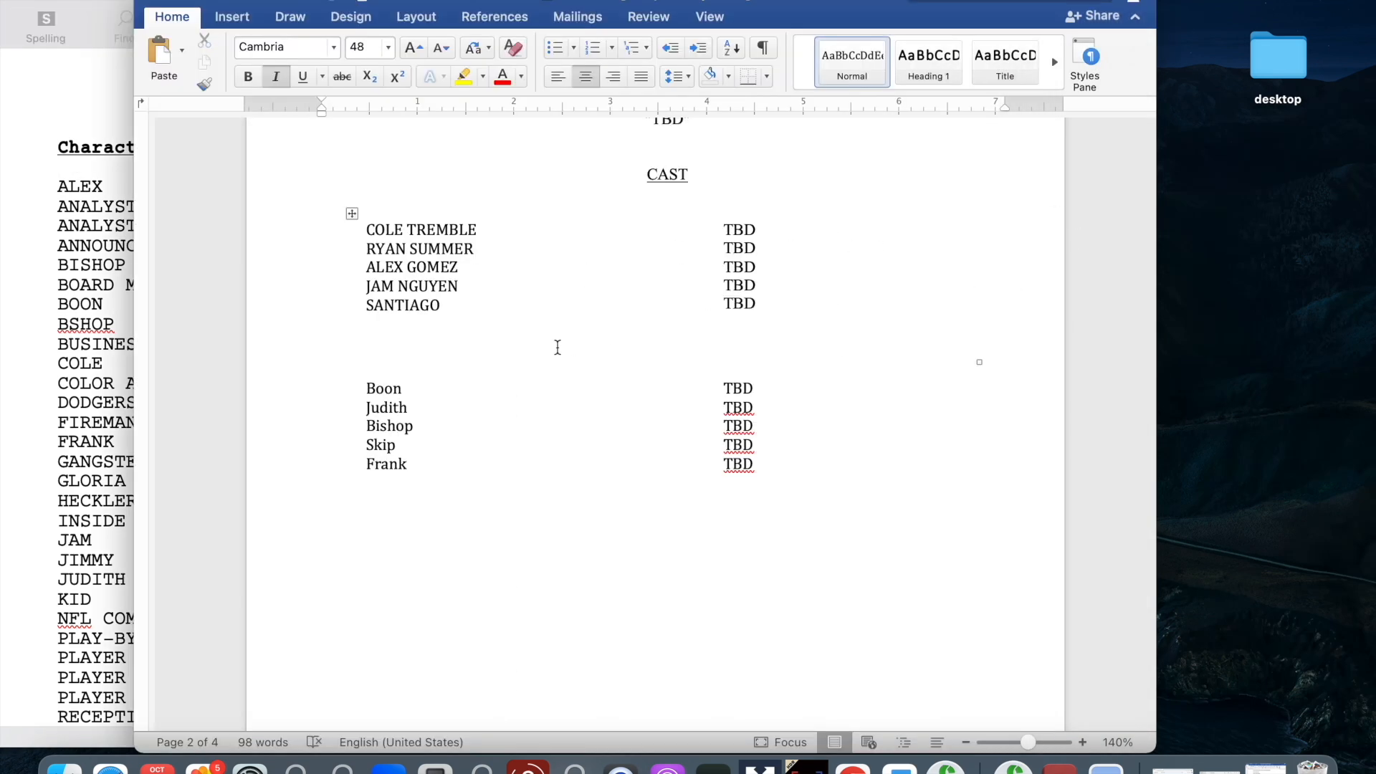
- Compare the regular and guest character names on the CAST page with the characters listed in the Cast Report
click(58, 284)
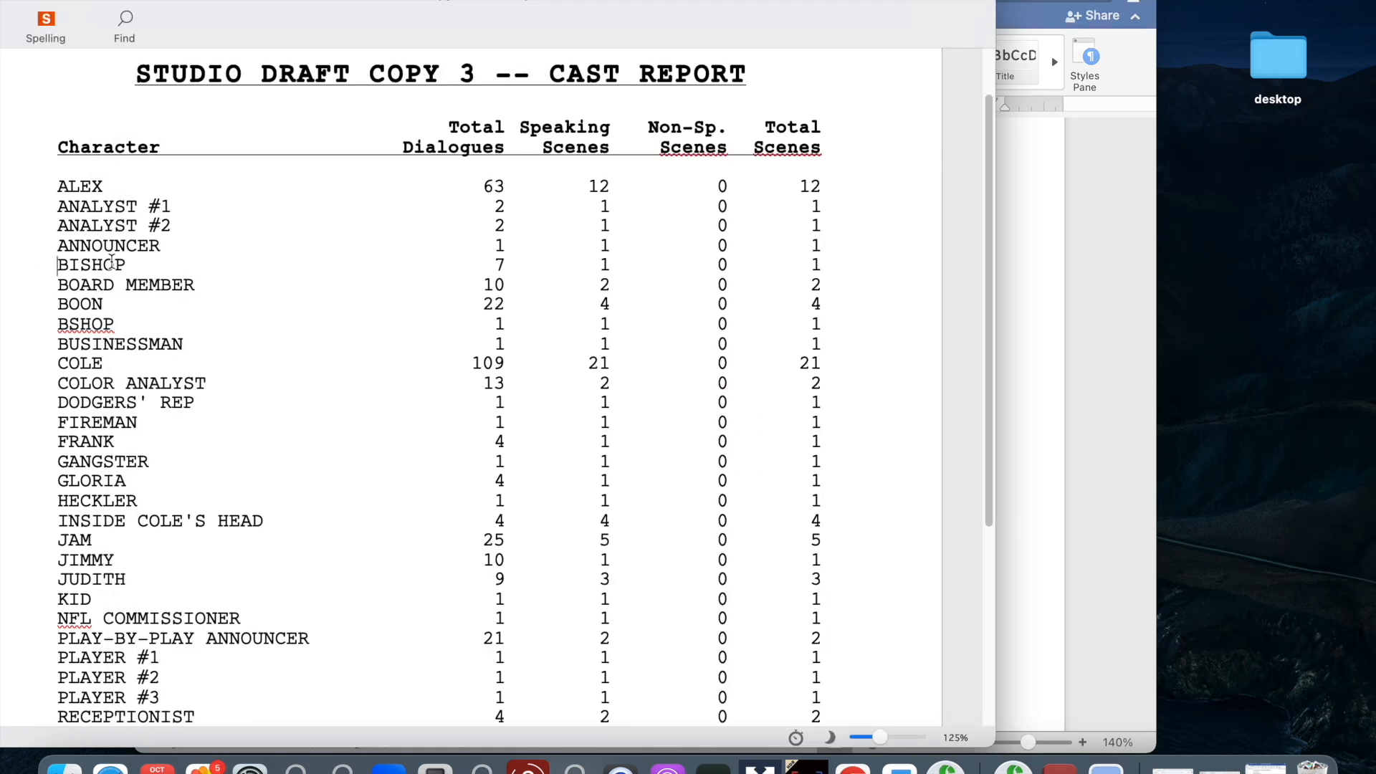
click(1046, 403)
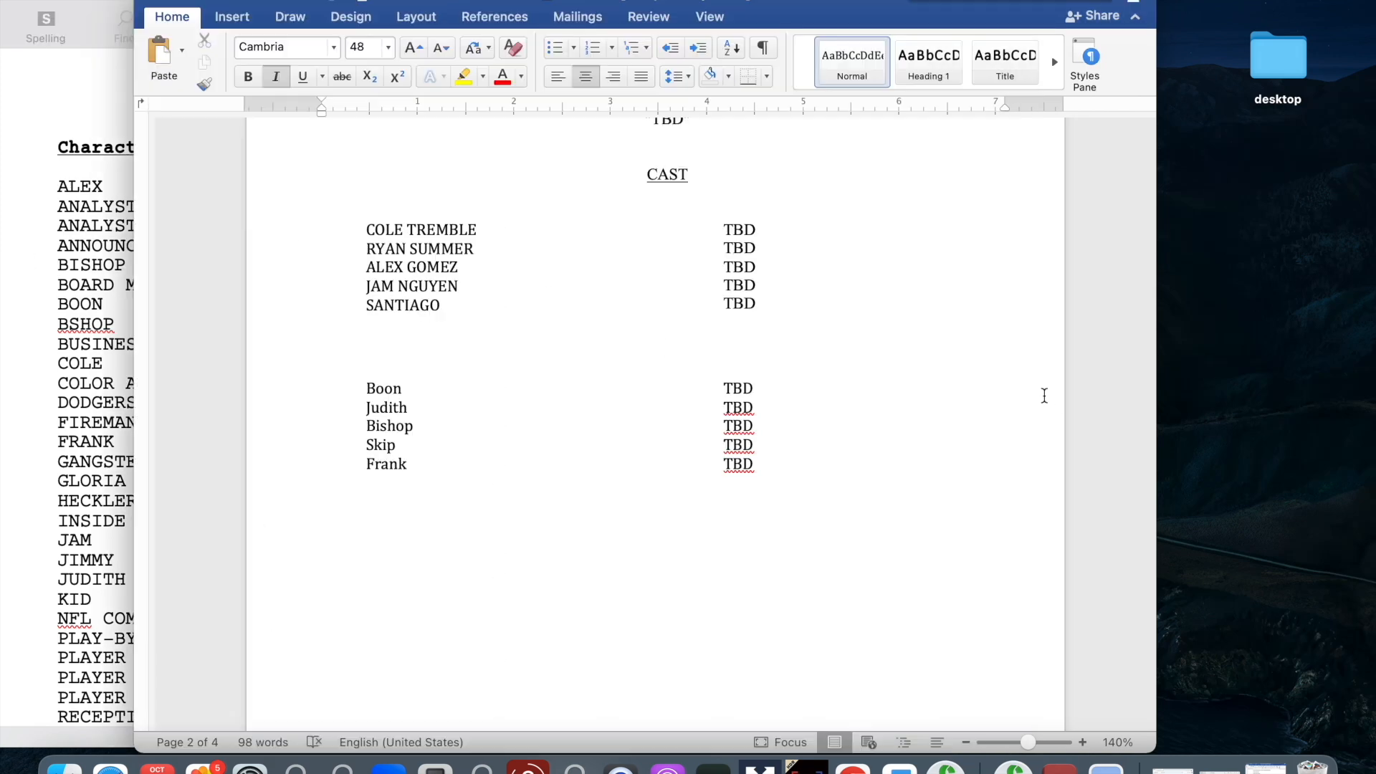
click(69, 374)
scroll(190, 344, down, 10)
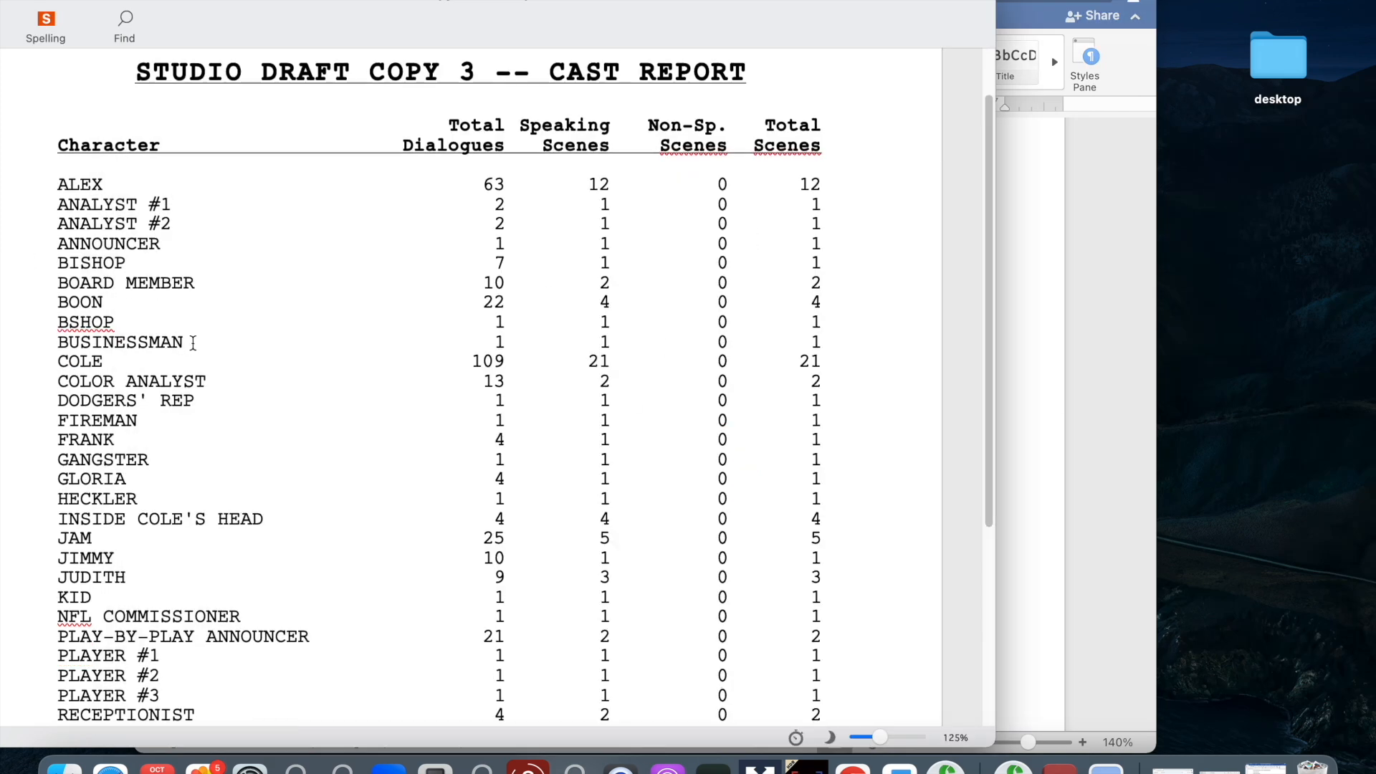
scroll(193, 343, up, 10)
scroll(191, 343, down, 3)
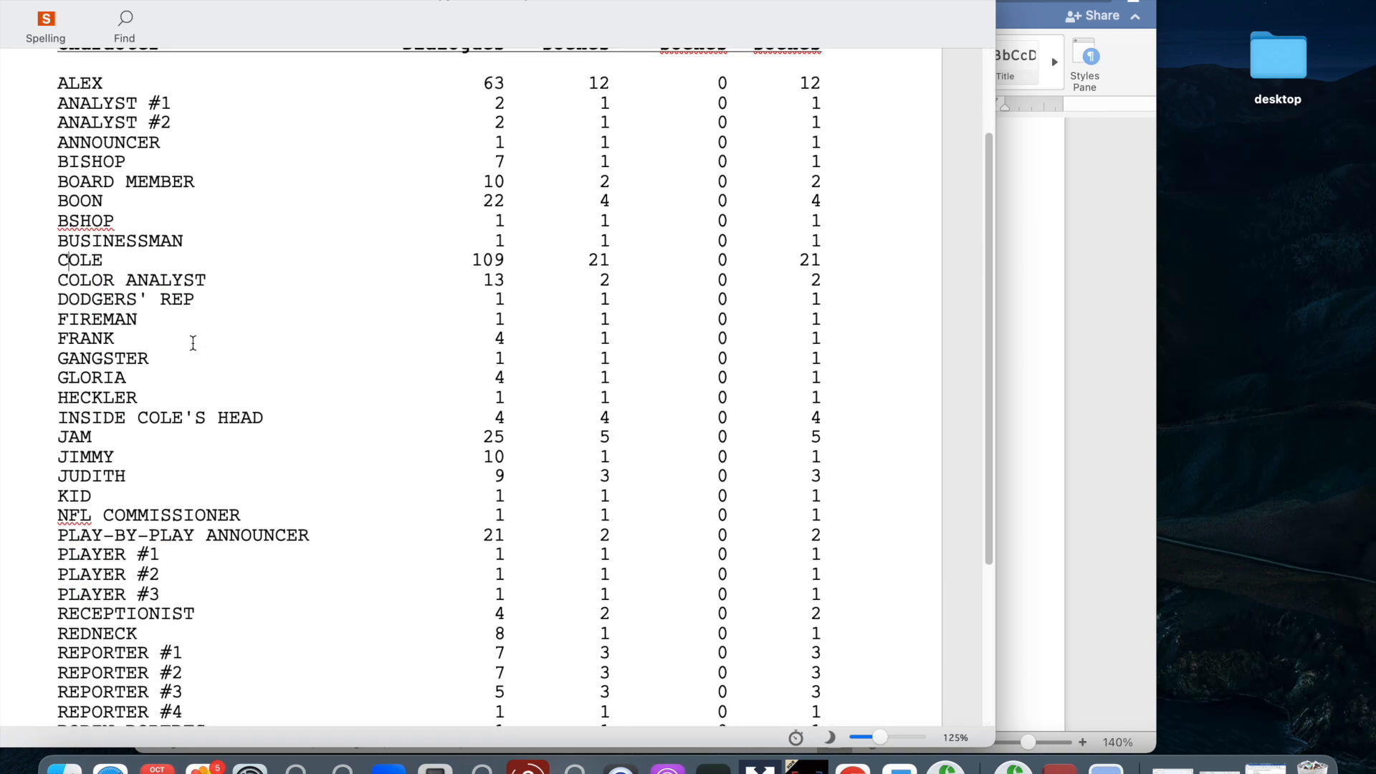
click(1048, 387)
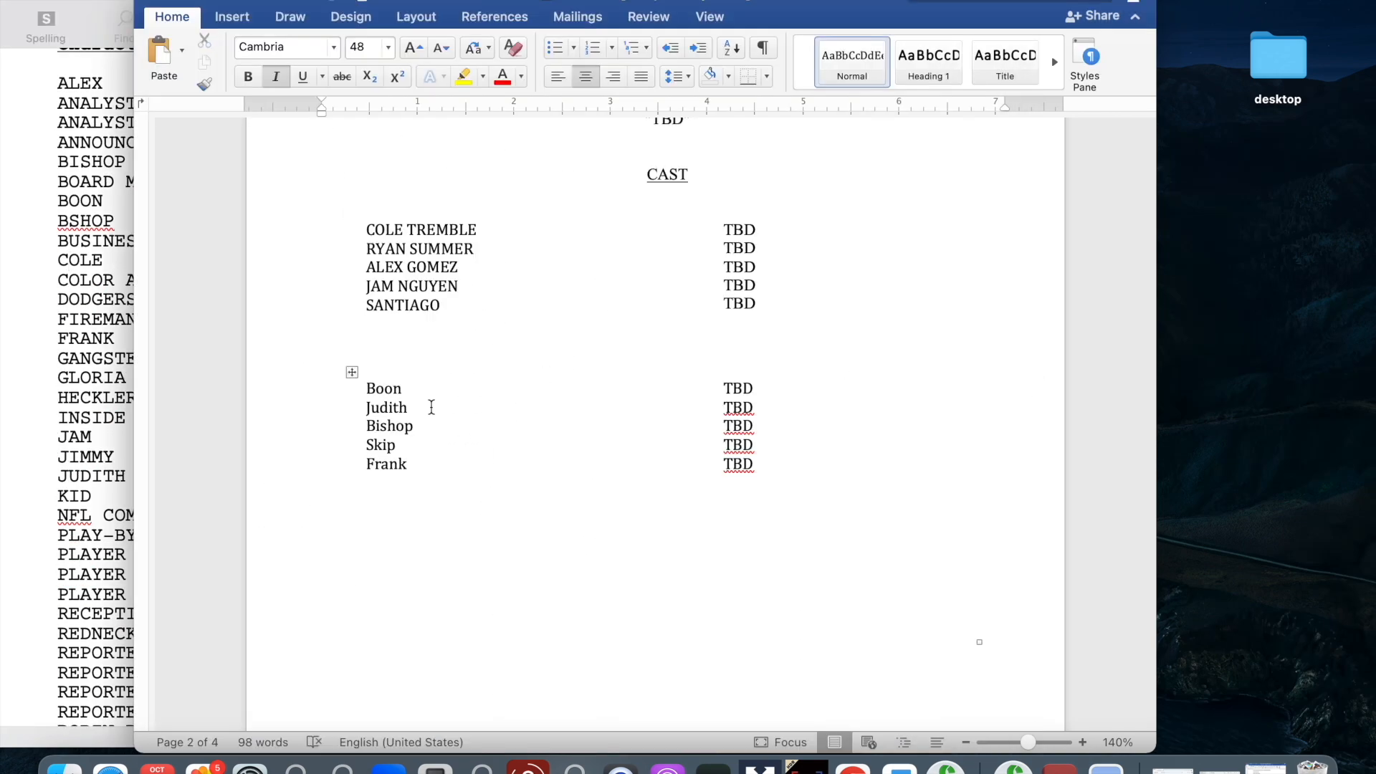
scroll(431, 405, down, 1)
scroll(431, 407, up, 2)
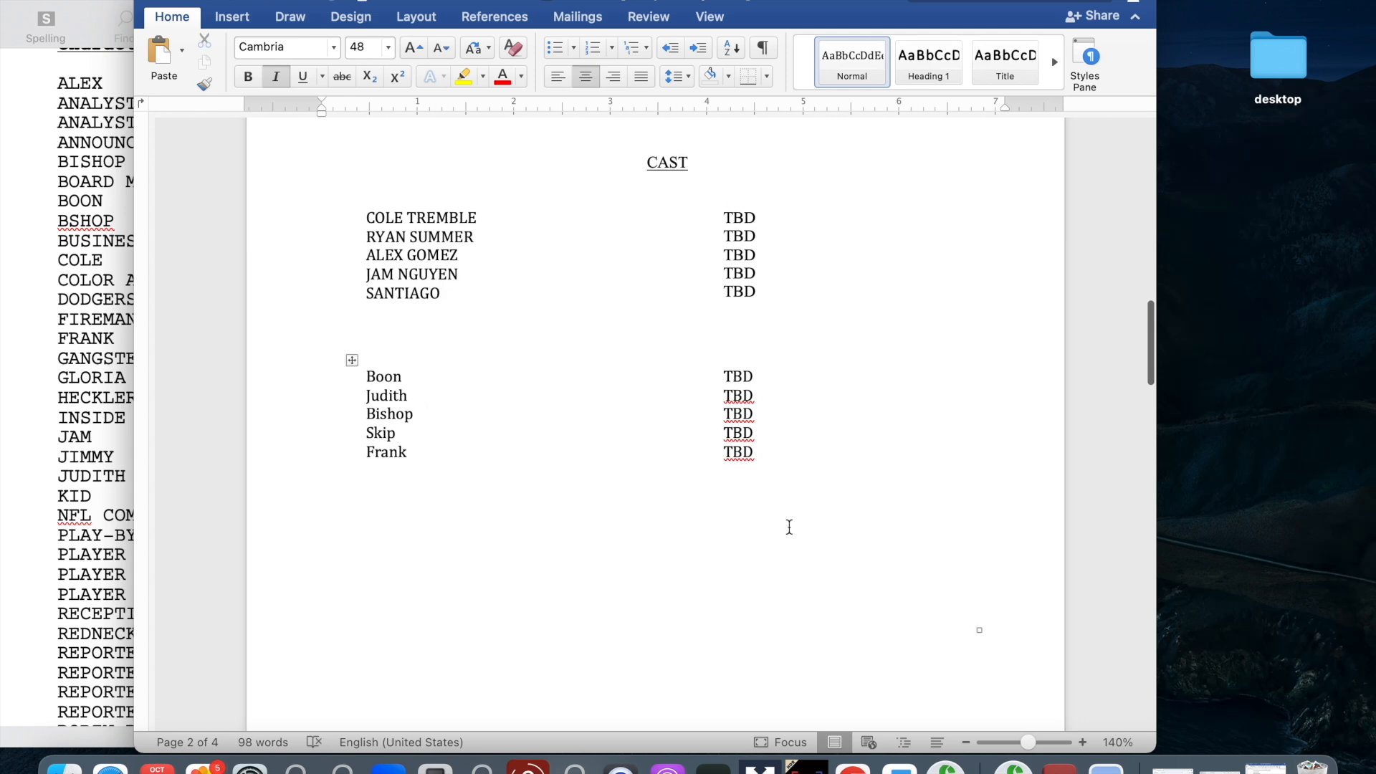
click(82, 182)
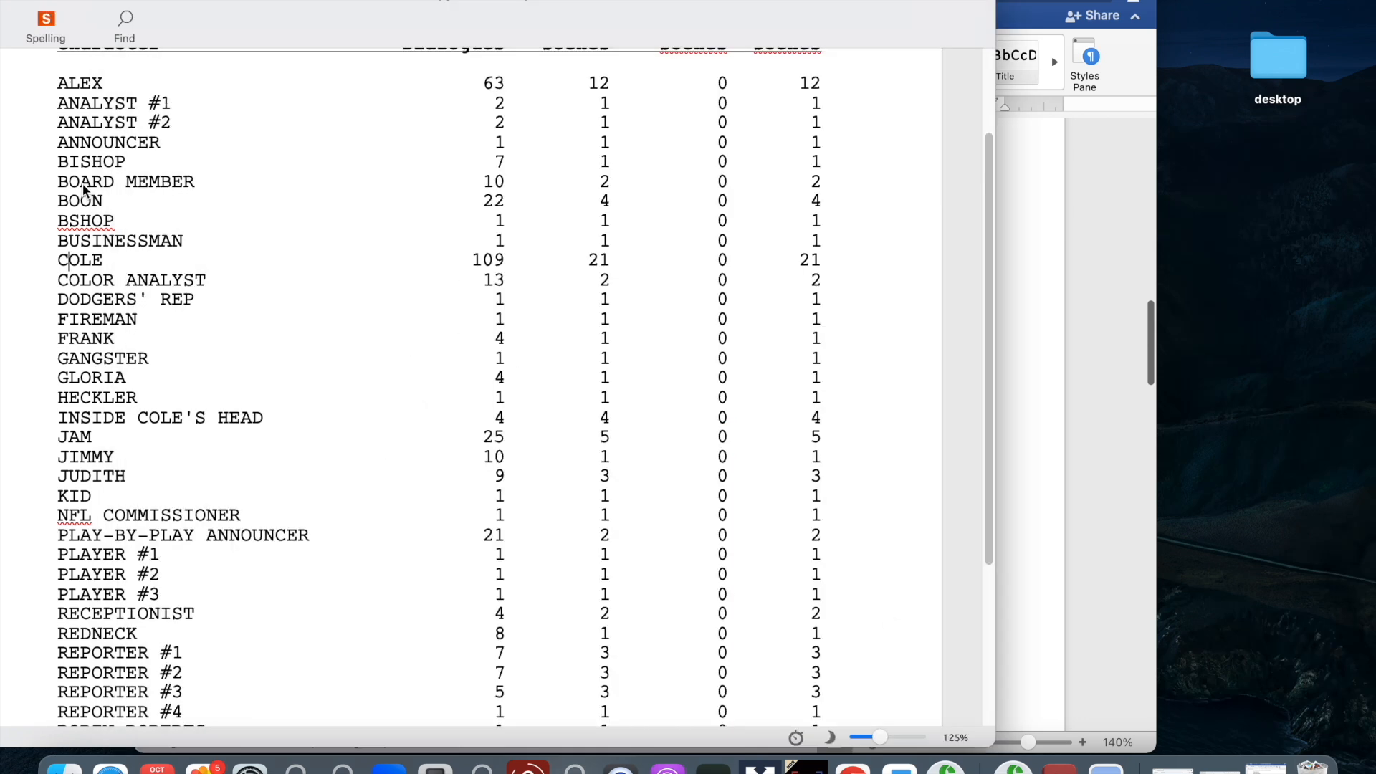
- Bring the Cast Report fully into view and compare its BISHOP entry with the misspelled BSHOP entry
drag(489, 9, 430, 9)
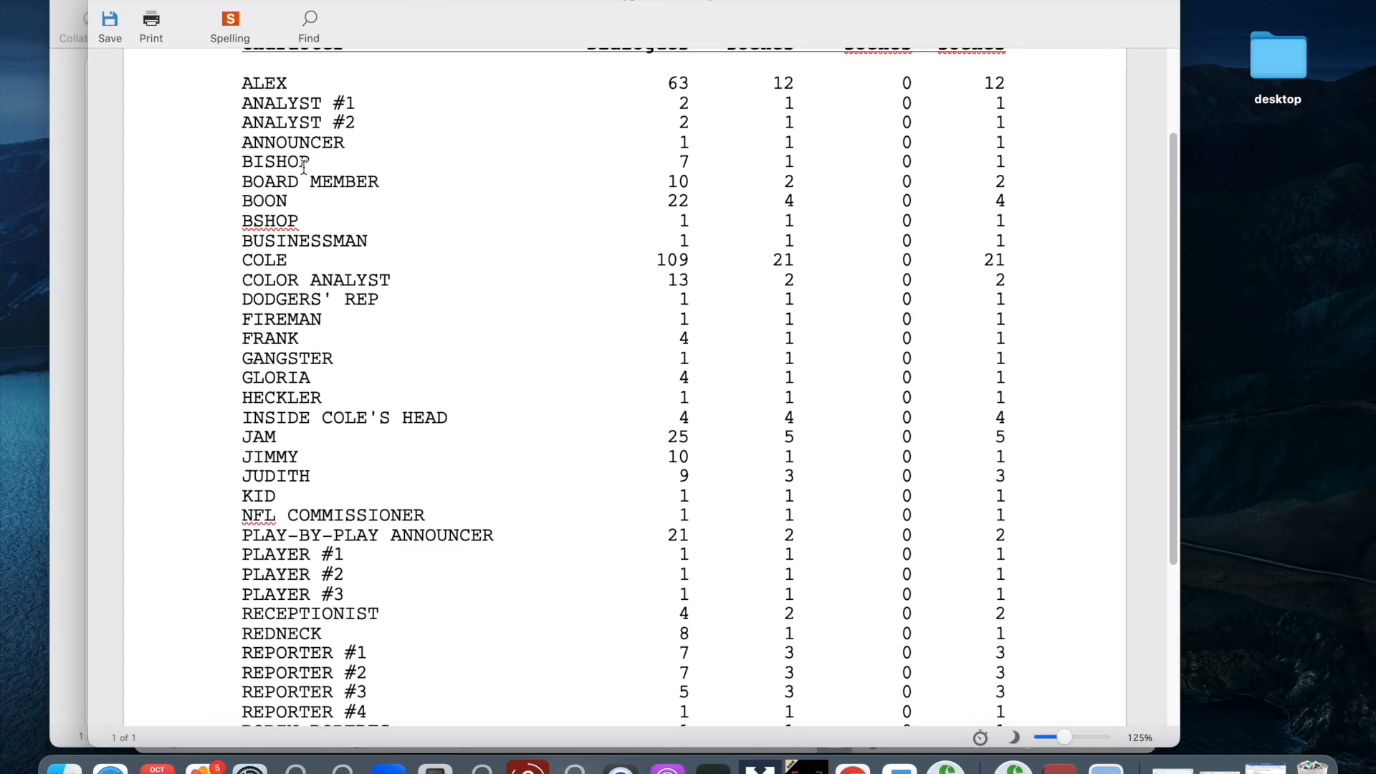
drag(310, 162, 240, 166)
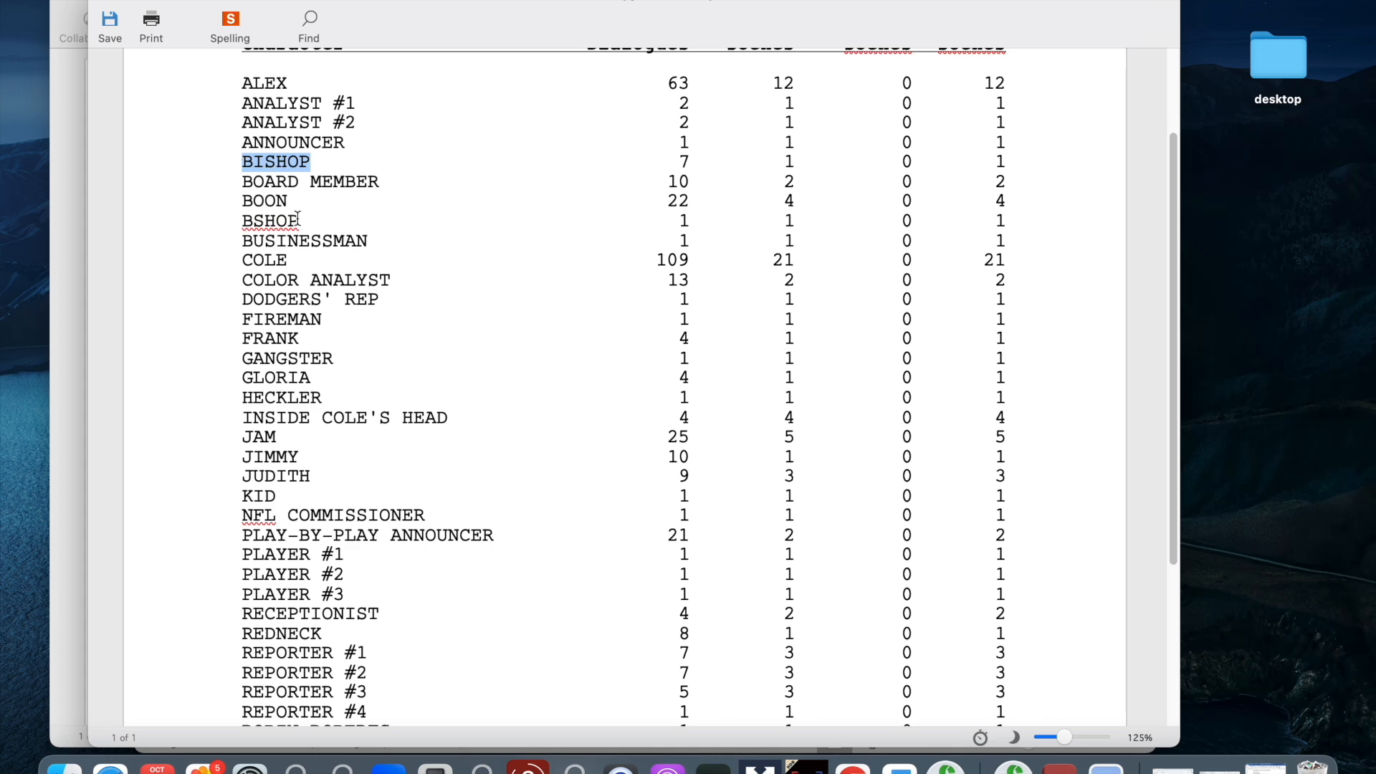
drag(298, 219, 242, 220)
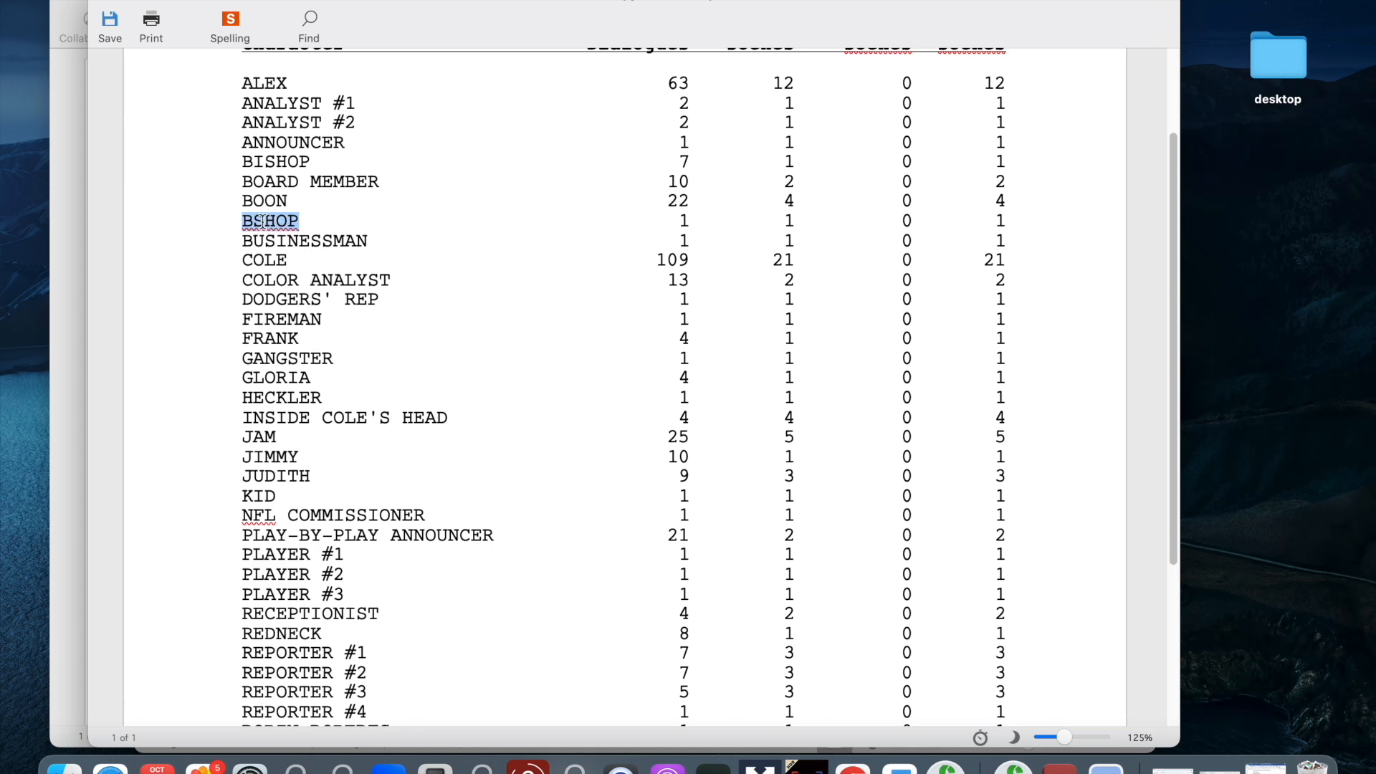
click(305, 221)
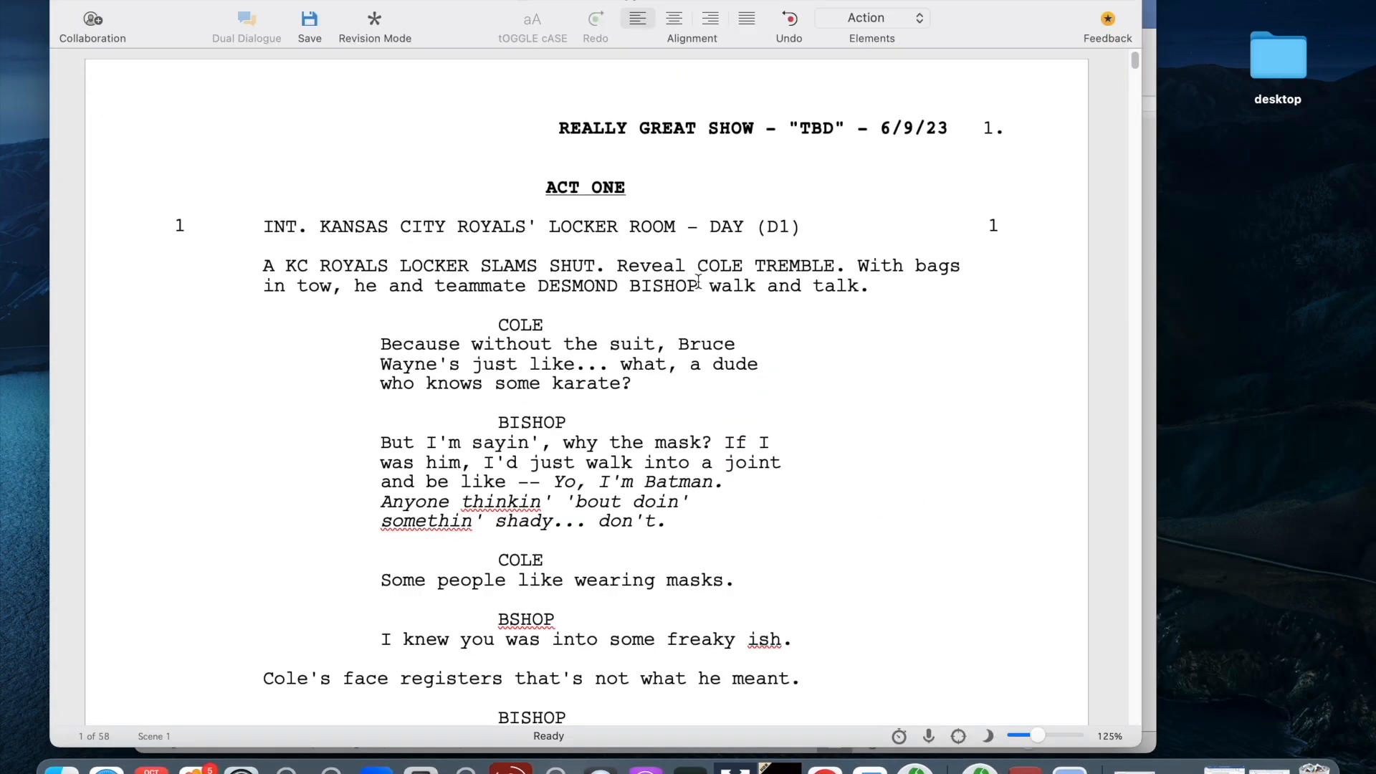
- Search the screenplay for "bshop" to locate the misspelled character cue
click(657, 188)
key(super+f)
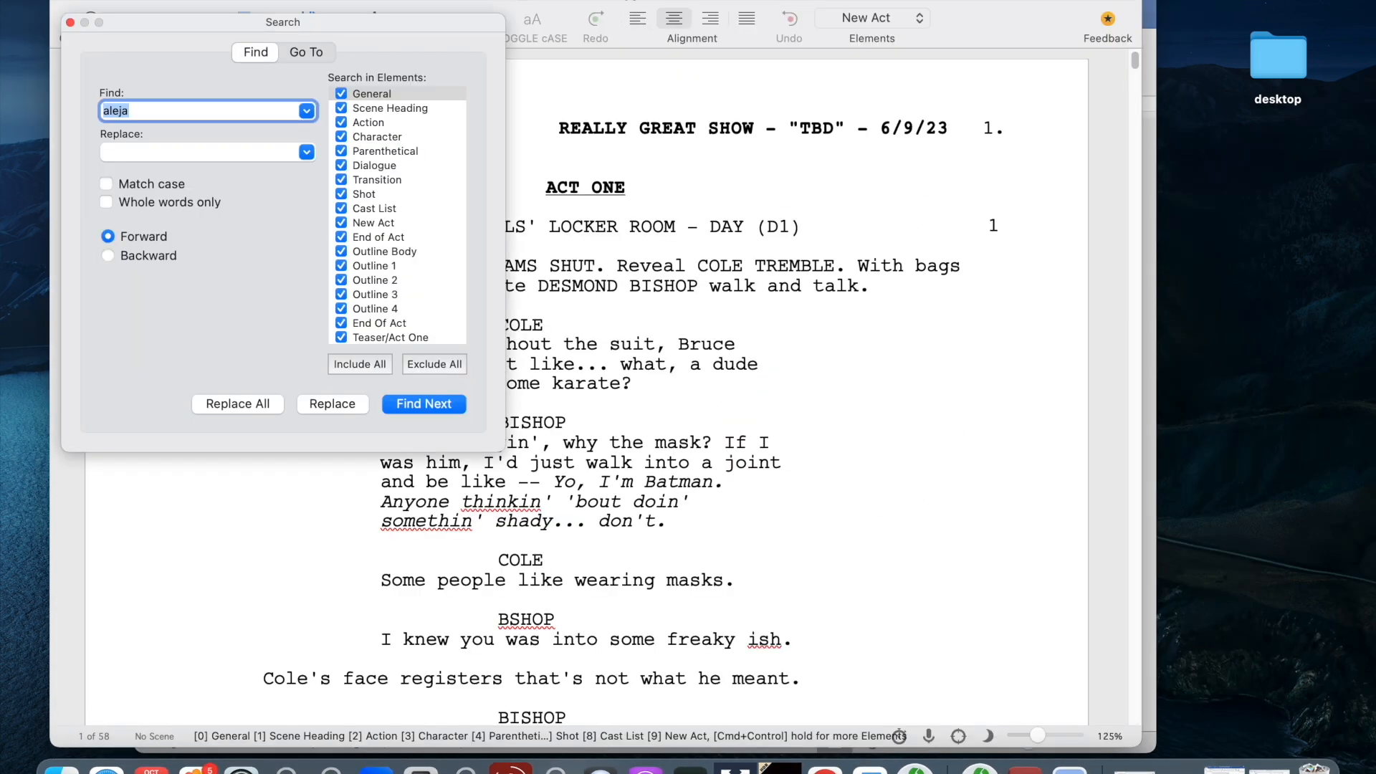
text(bishop)
key(BackSpace)
click(418, 410)
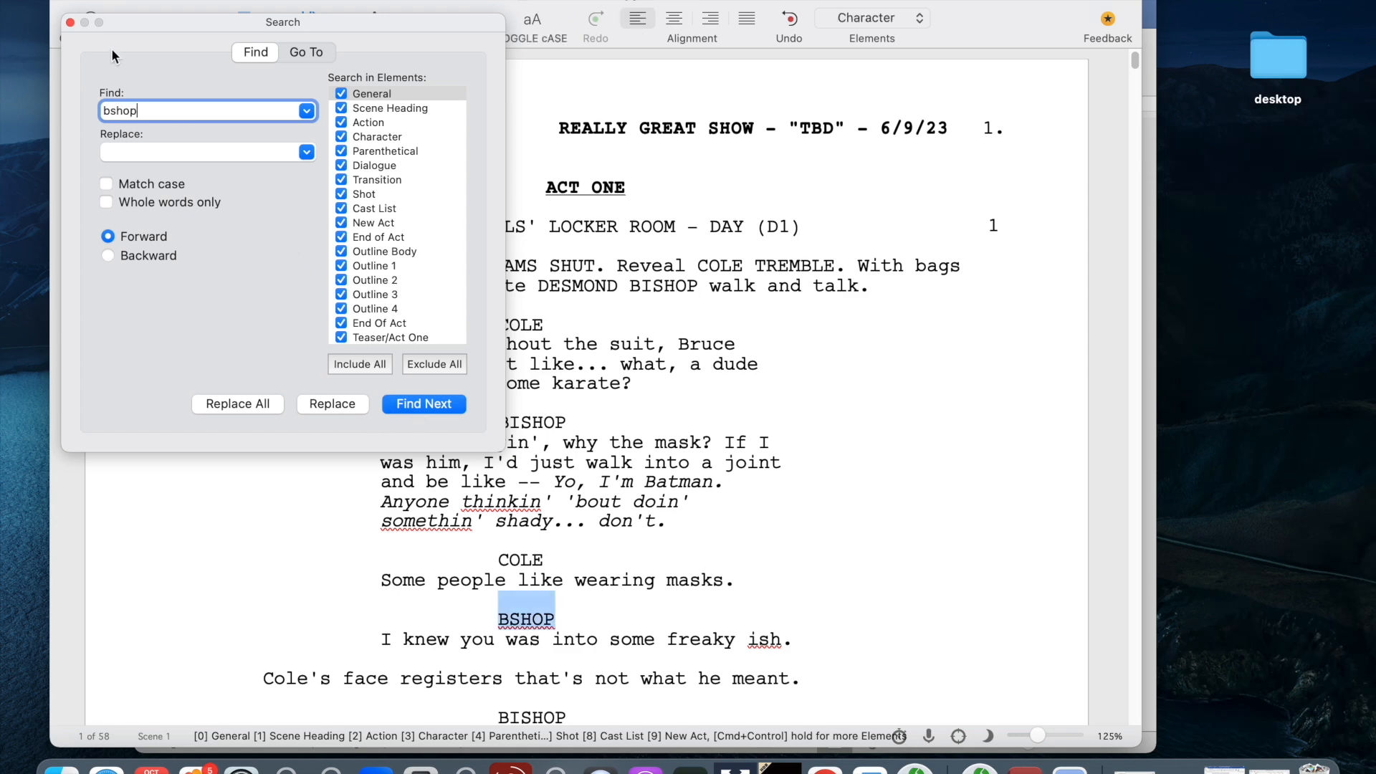
- Close the search, correct the BSHOP character cue in scene 1 to BISHOP and save the screenplay
click(70, 22)
click(498, 348)
scroll(642, 388, down, 1)
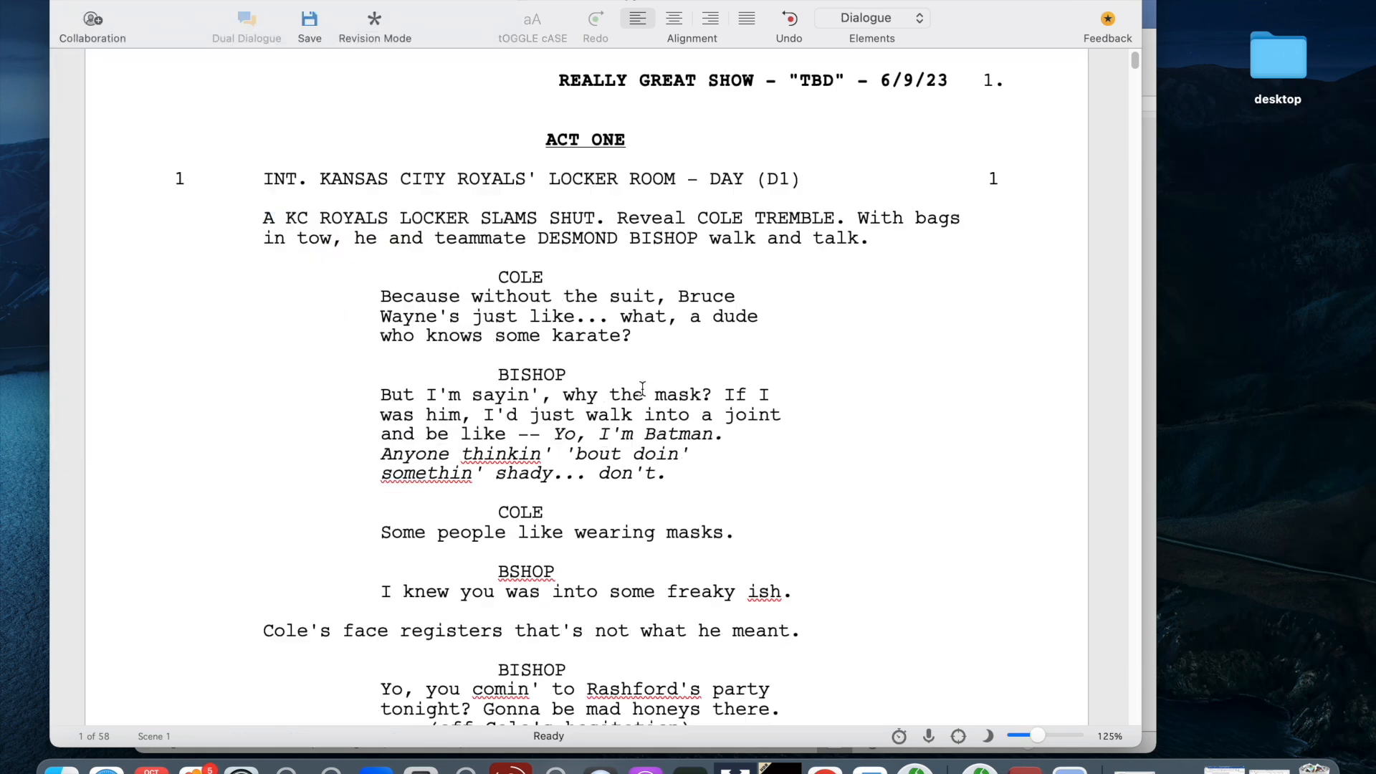
scroll(642, 388, down, 5)
click(514, 279)
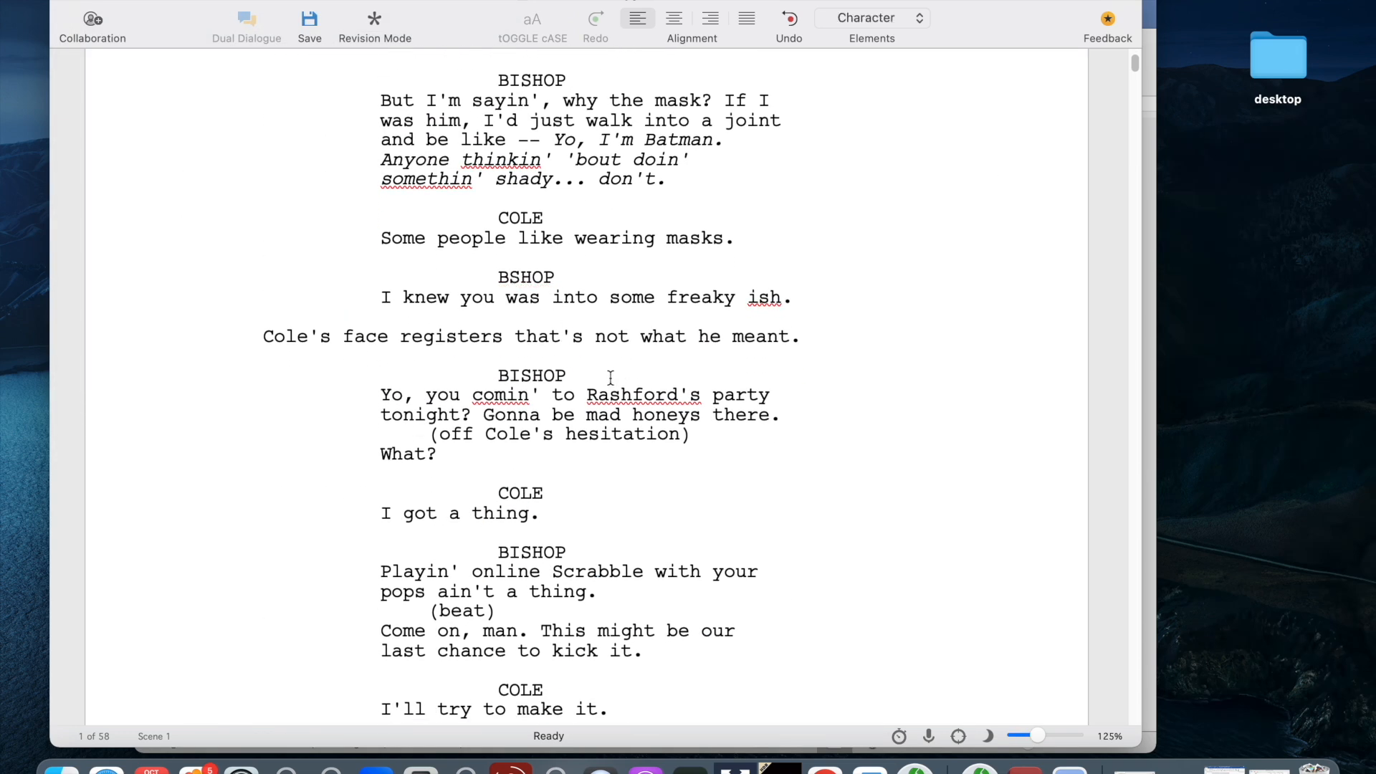
text(I)
click(723, 372)
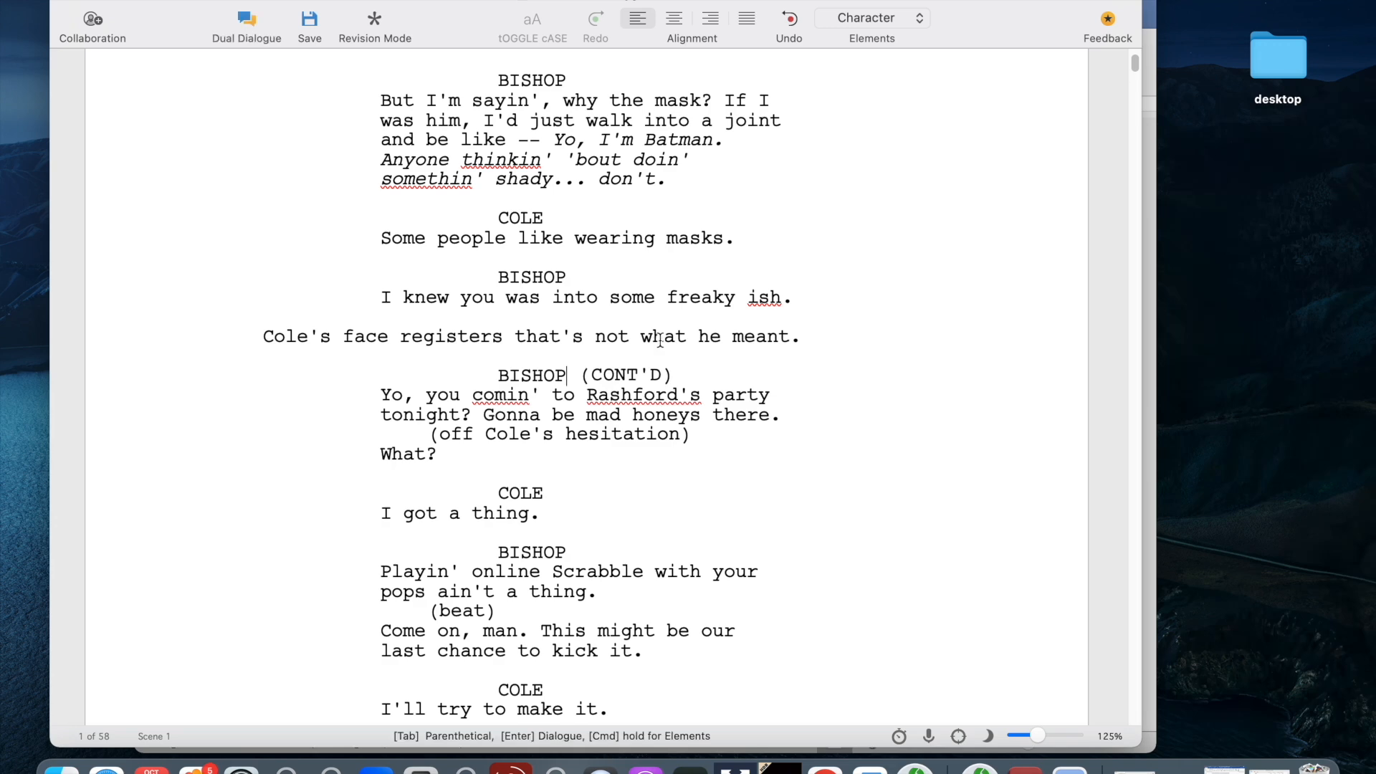
click(309, 22)
- Restore the Cast Report, look over its character list once more and close it
drag(1016, 20, 893, 20)
click(1272, 766)
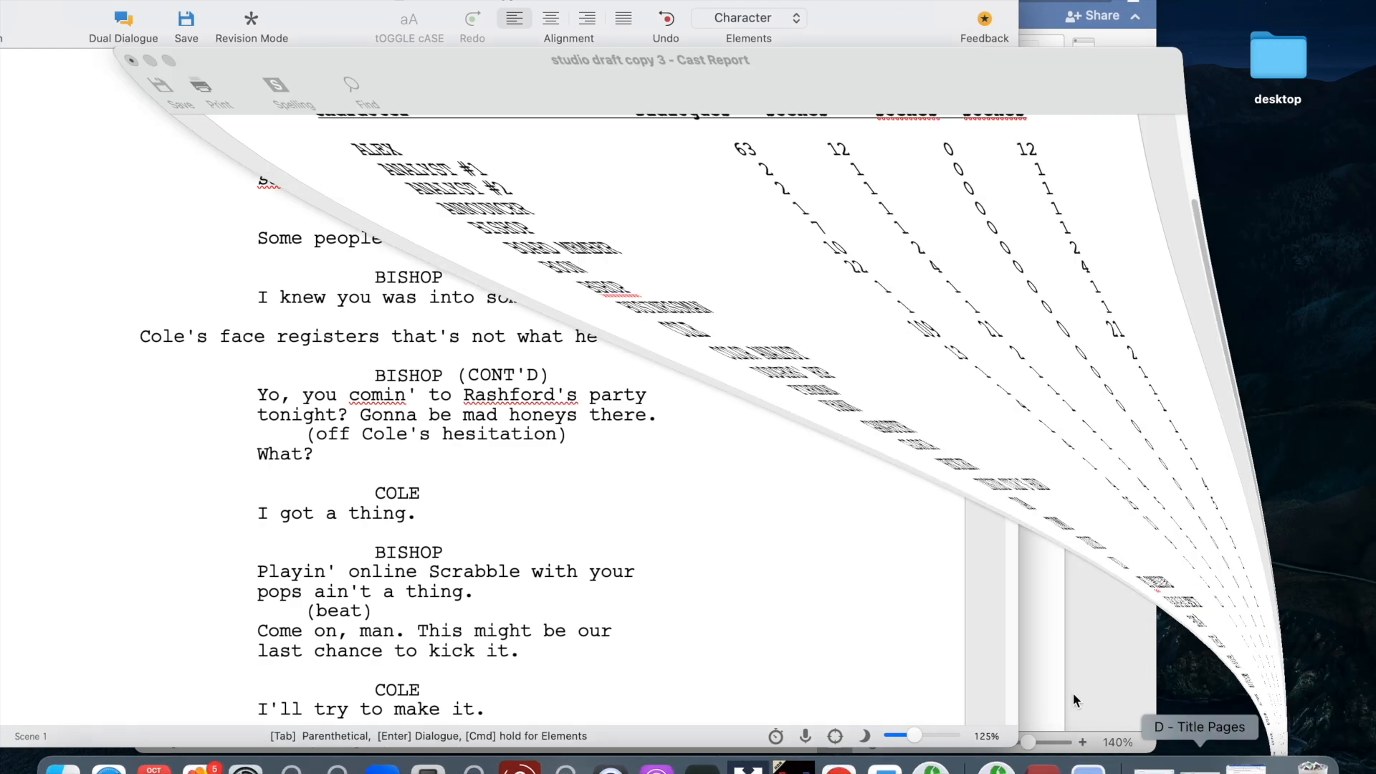
scroll(460, 292, down, 10)
scroll(459, 292, up, 10)
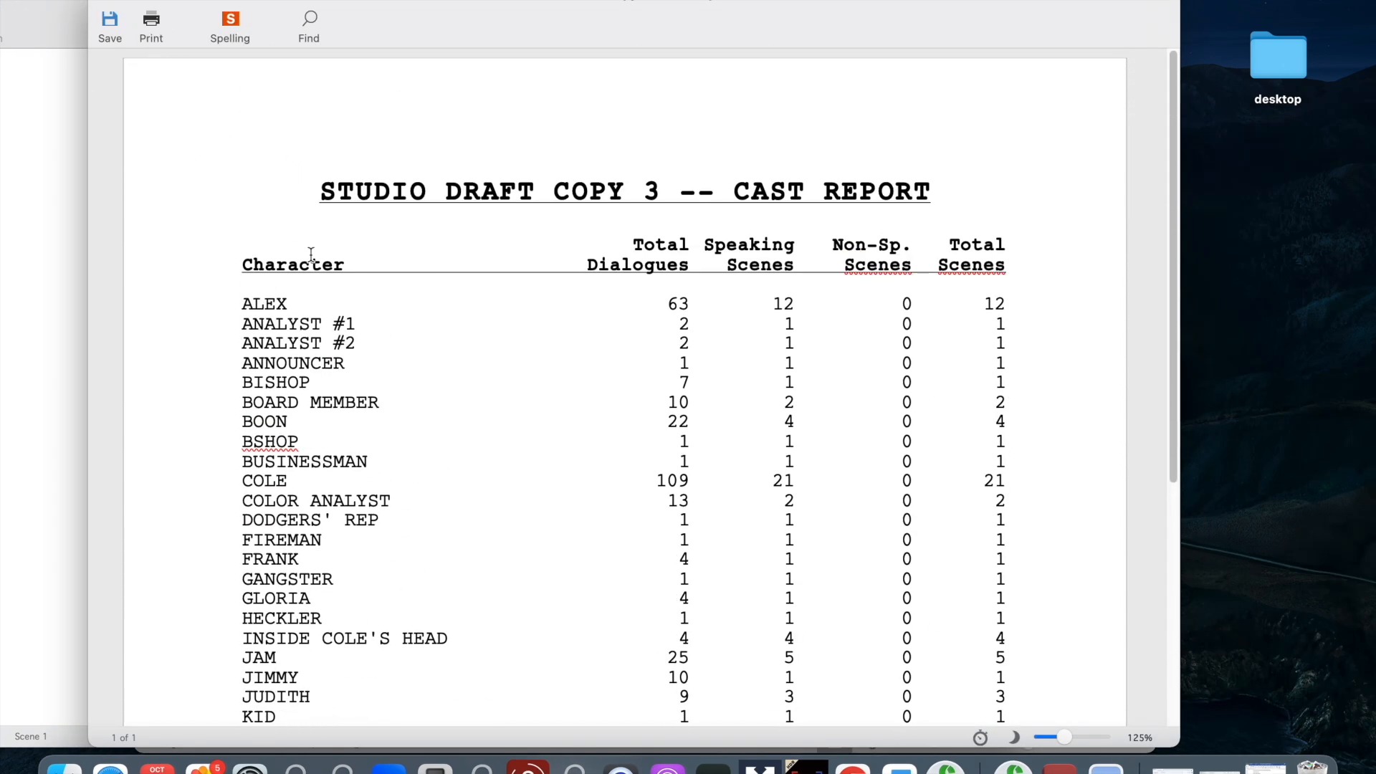
key(super+w)
click(621, 458)
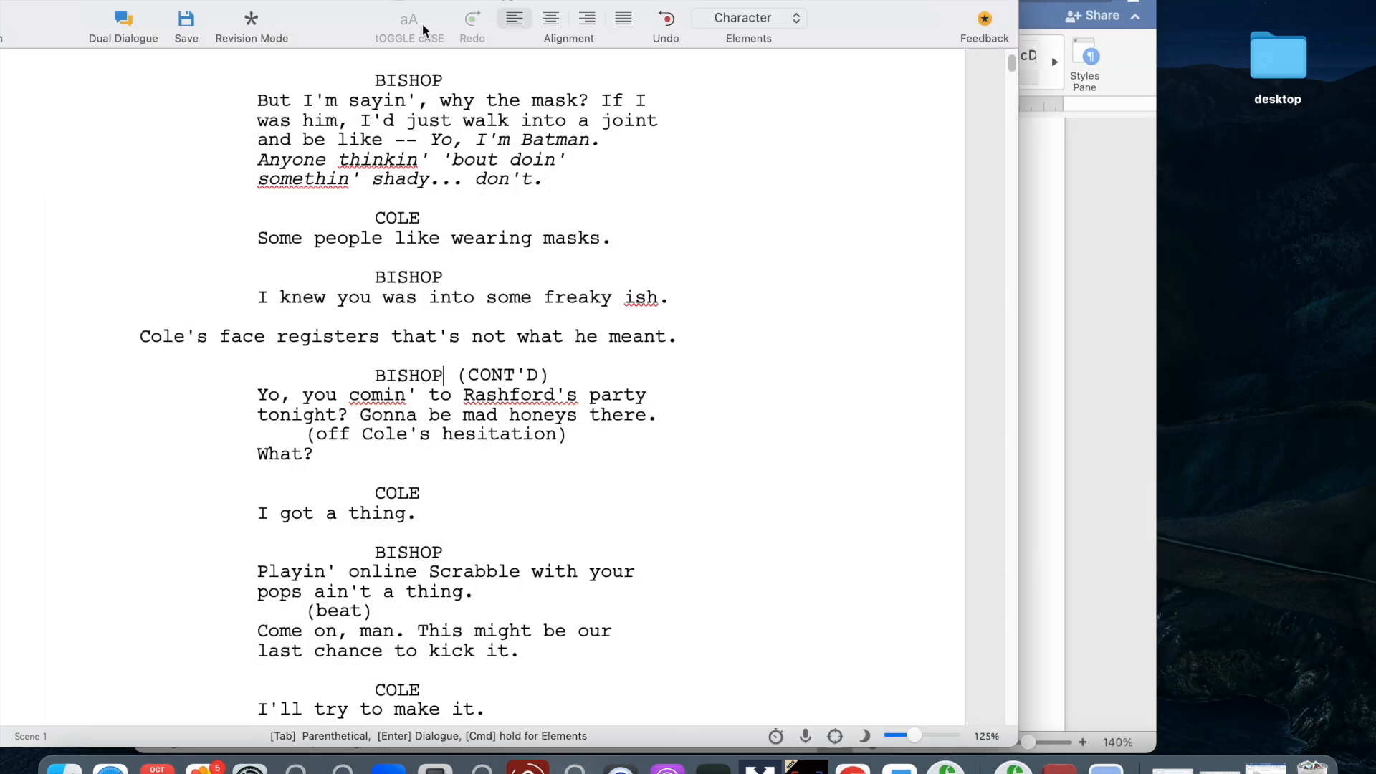
- Create a Location Report in alphabetical order with the Courier Final Draft font and review its location names and occurrences
drag(788, 1, 842, 2)
drag(384, 14, 420, 13)
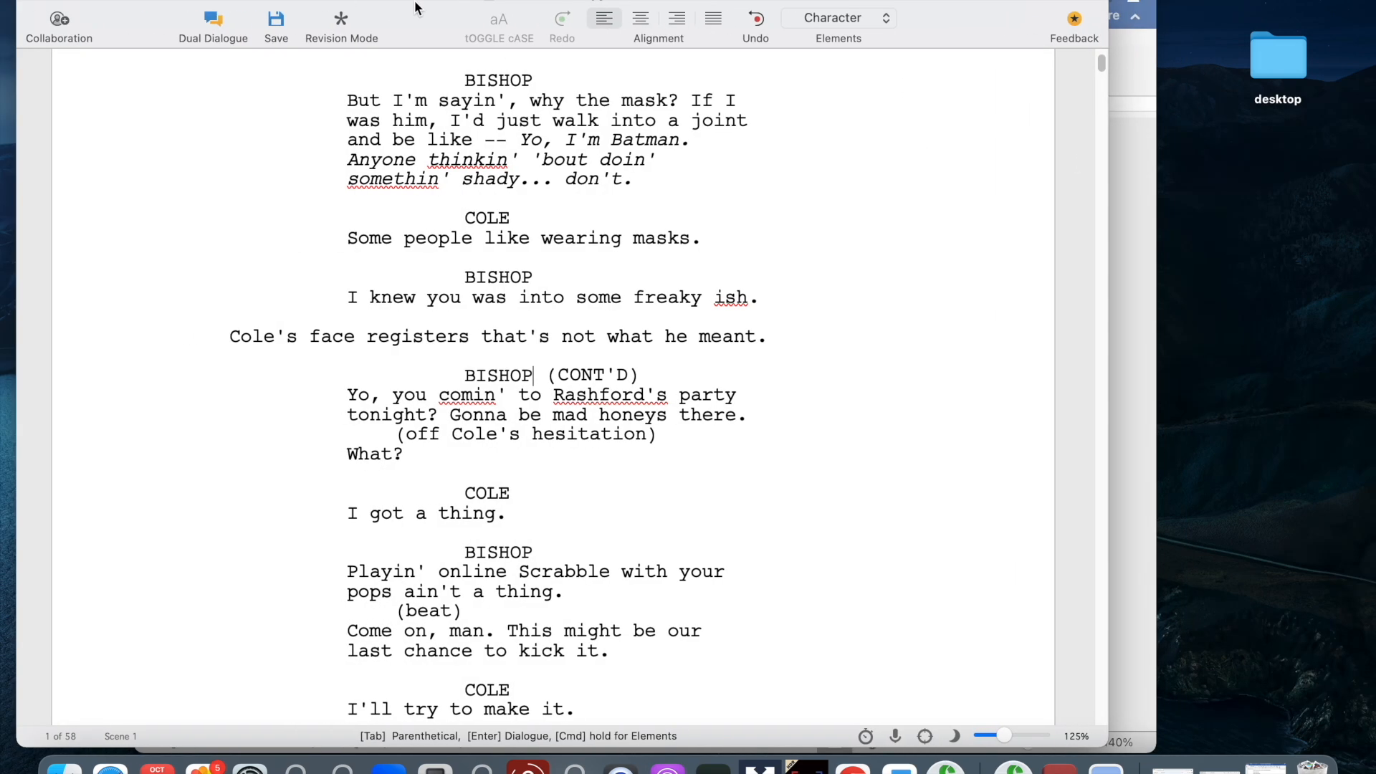
click(484, 1)
mouse_move(511, 103)
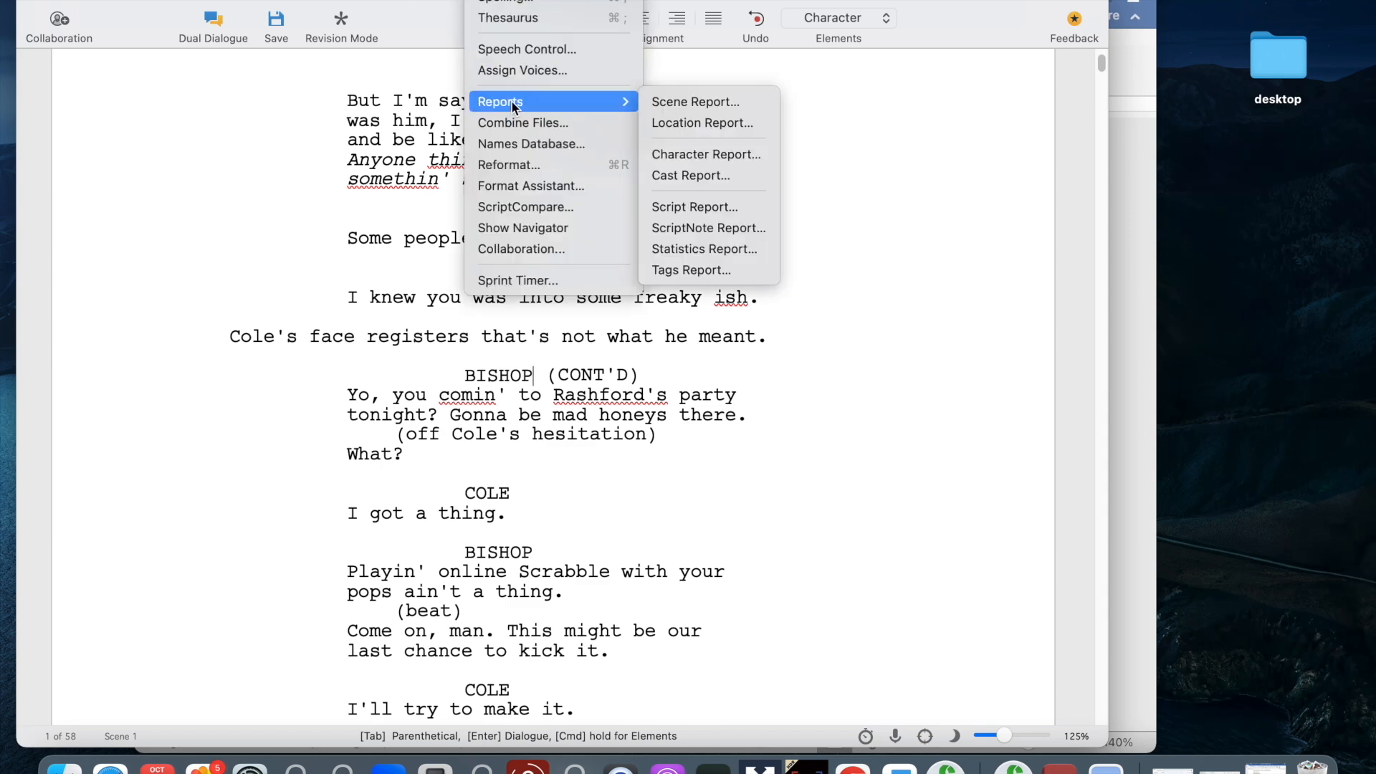
click(686, 122)
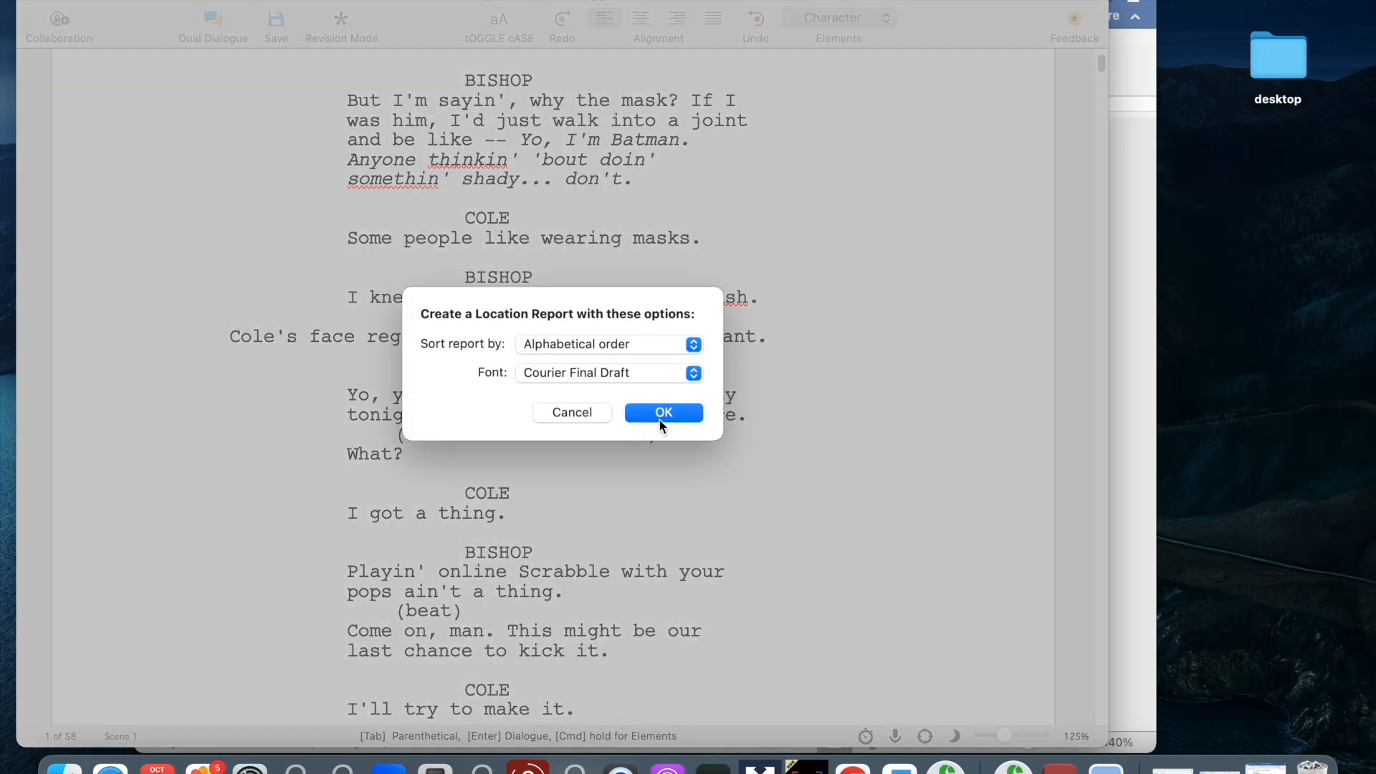
click(660, 423)
scroll(586, 328, down, 10)
scroll(586, 328, down, 20)
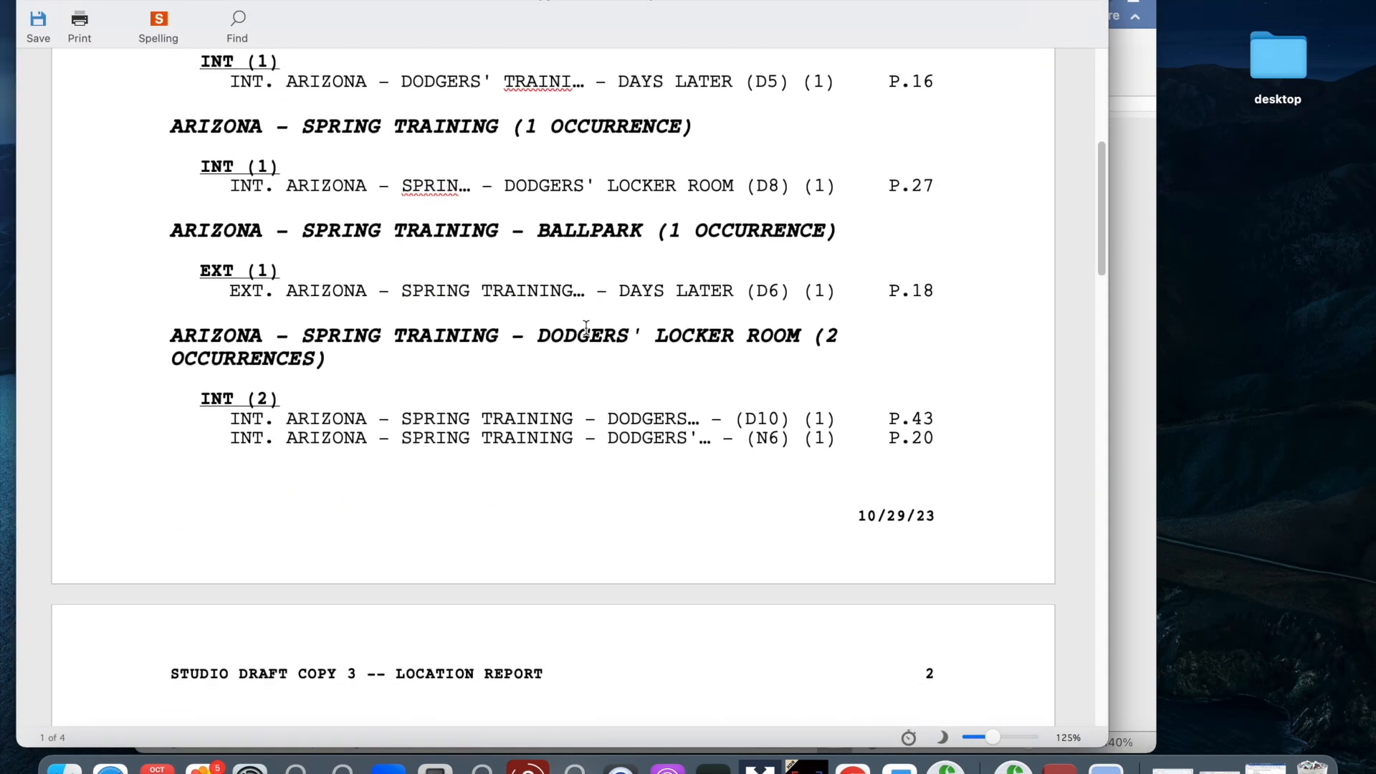
scroll(586, 328, up, 3)
scroll(587, 328, down, 15)
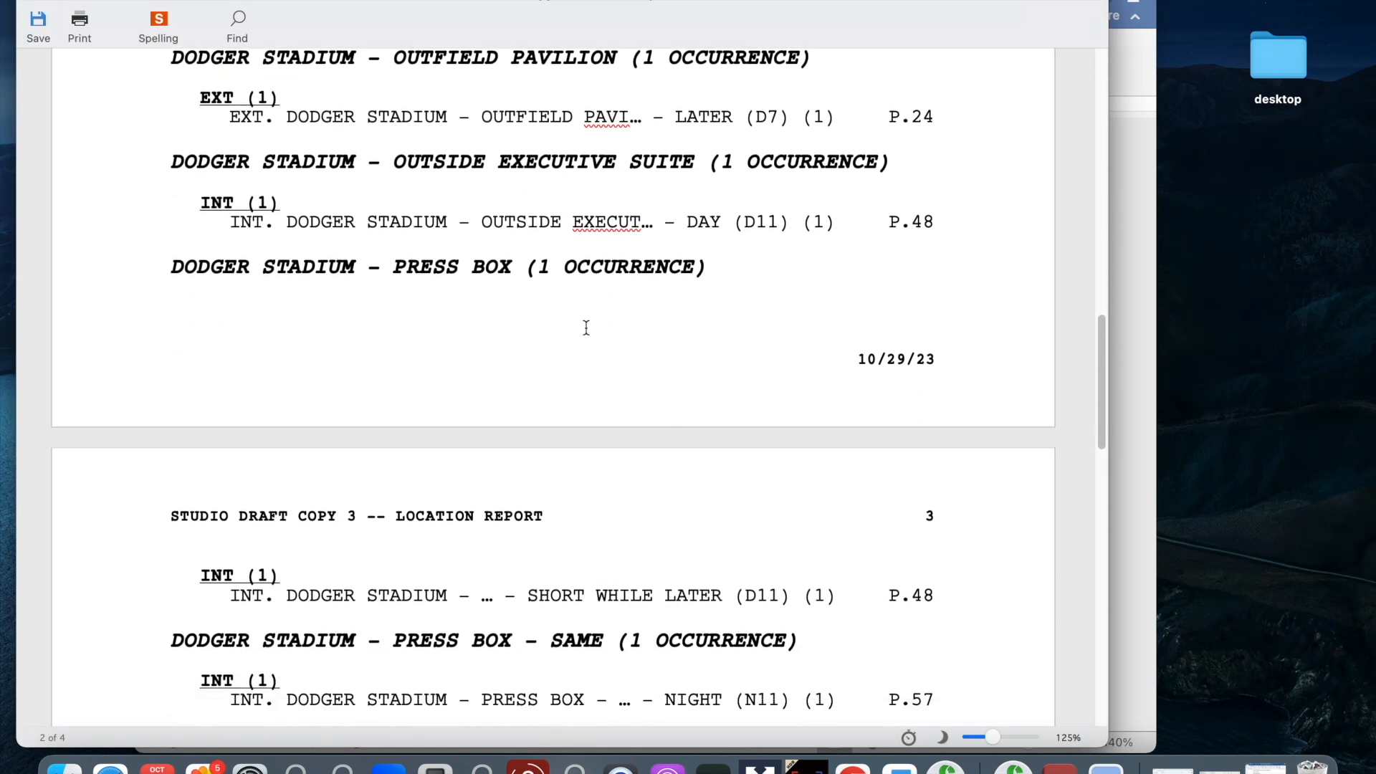
scroll(586, 328, down, 4)
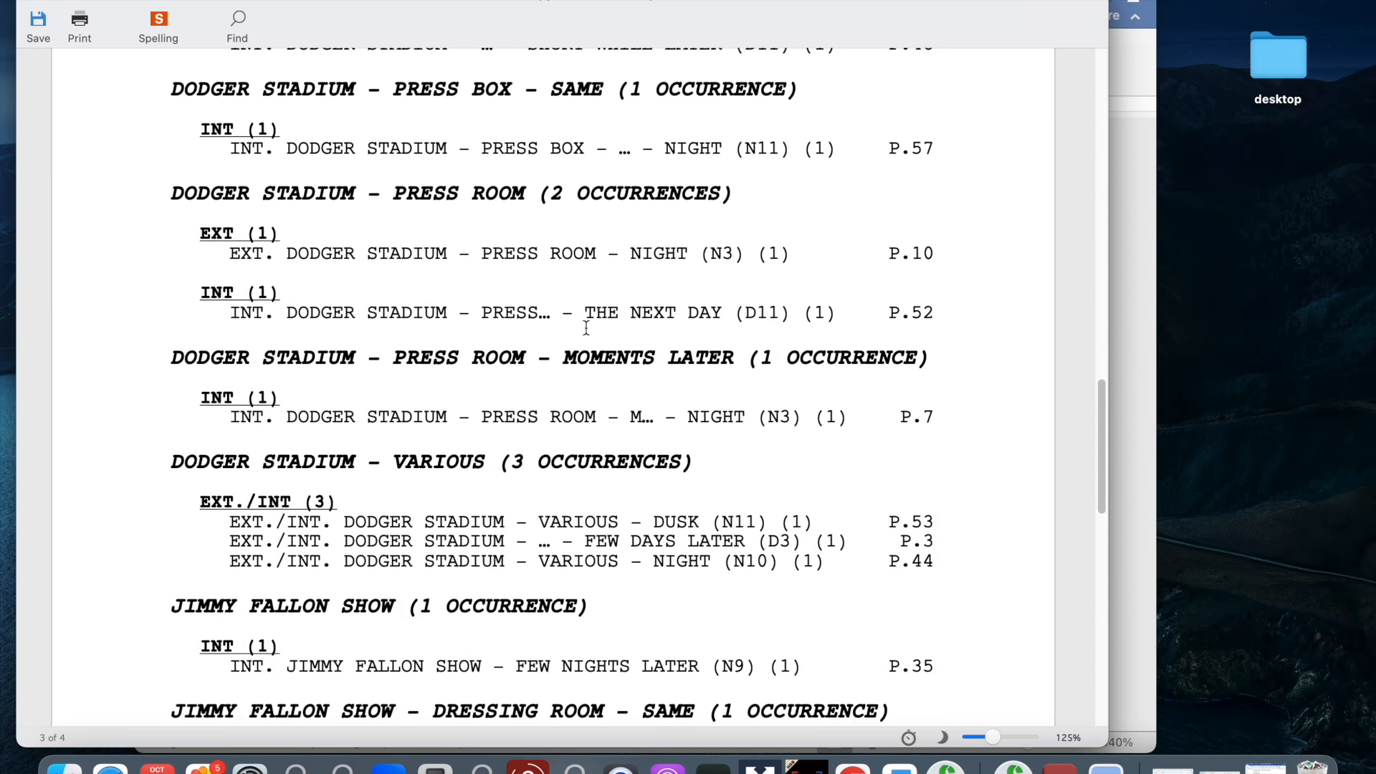
- Check the Dodger Stadium press room entries in the Location Report and change scene 8's heading from EXT to INT
scroll(586, 327, down, 4)
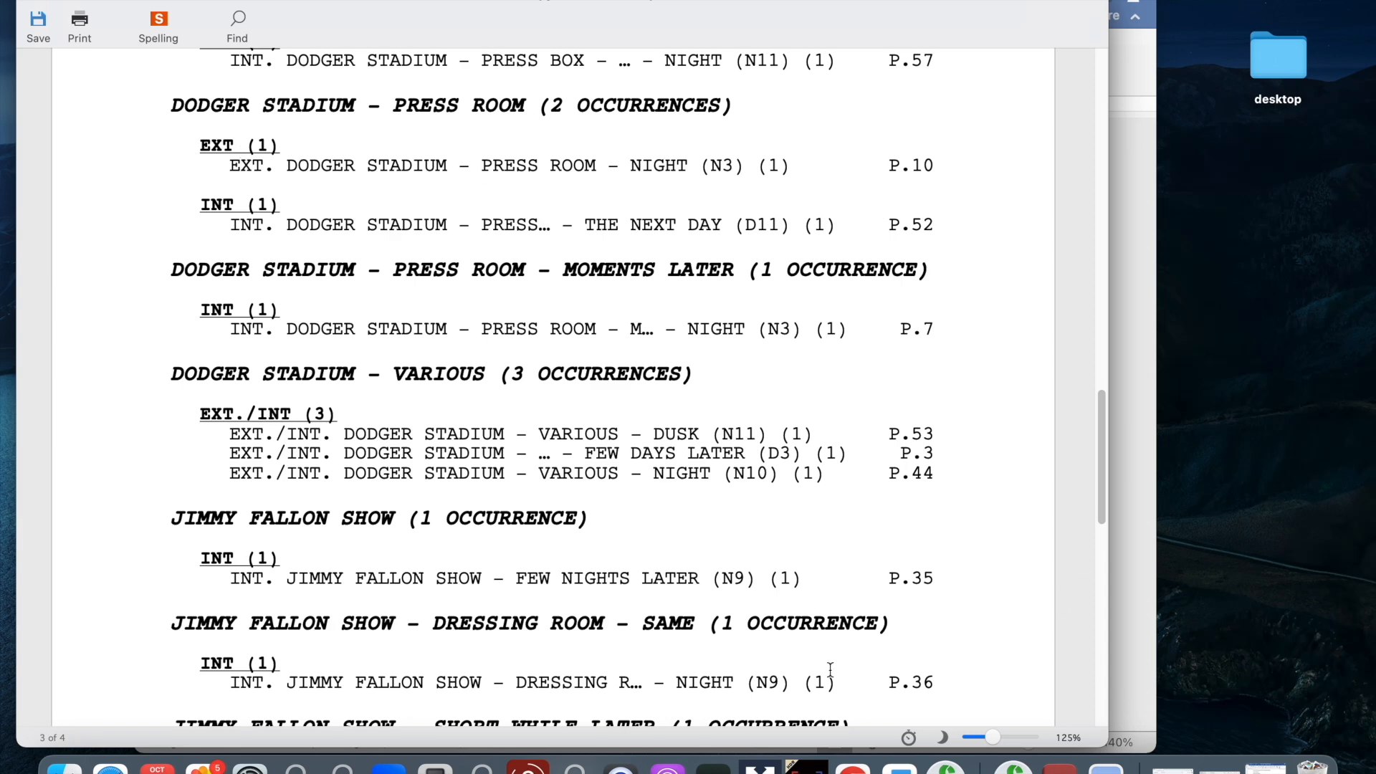
click(860, 766)
scroll(894, 208, down, 5)
click(264, 160)
key(BackSpace)
key(BackSpace)
key(BackSpace)
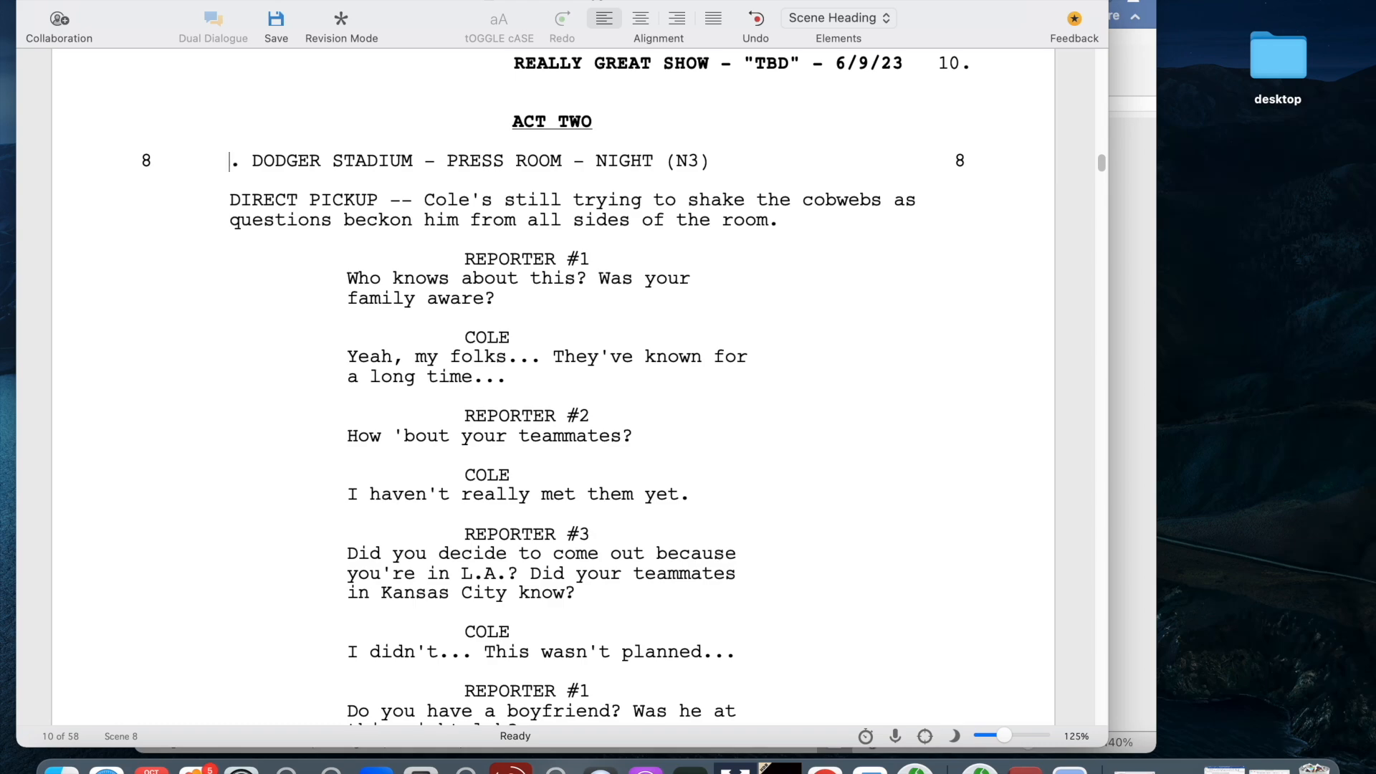
text(INT)
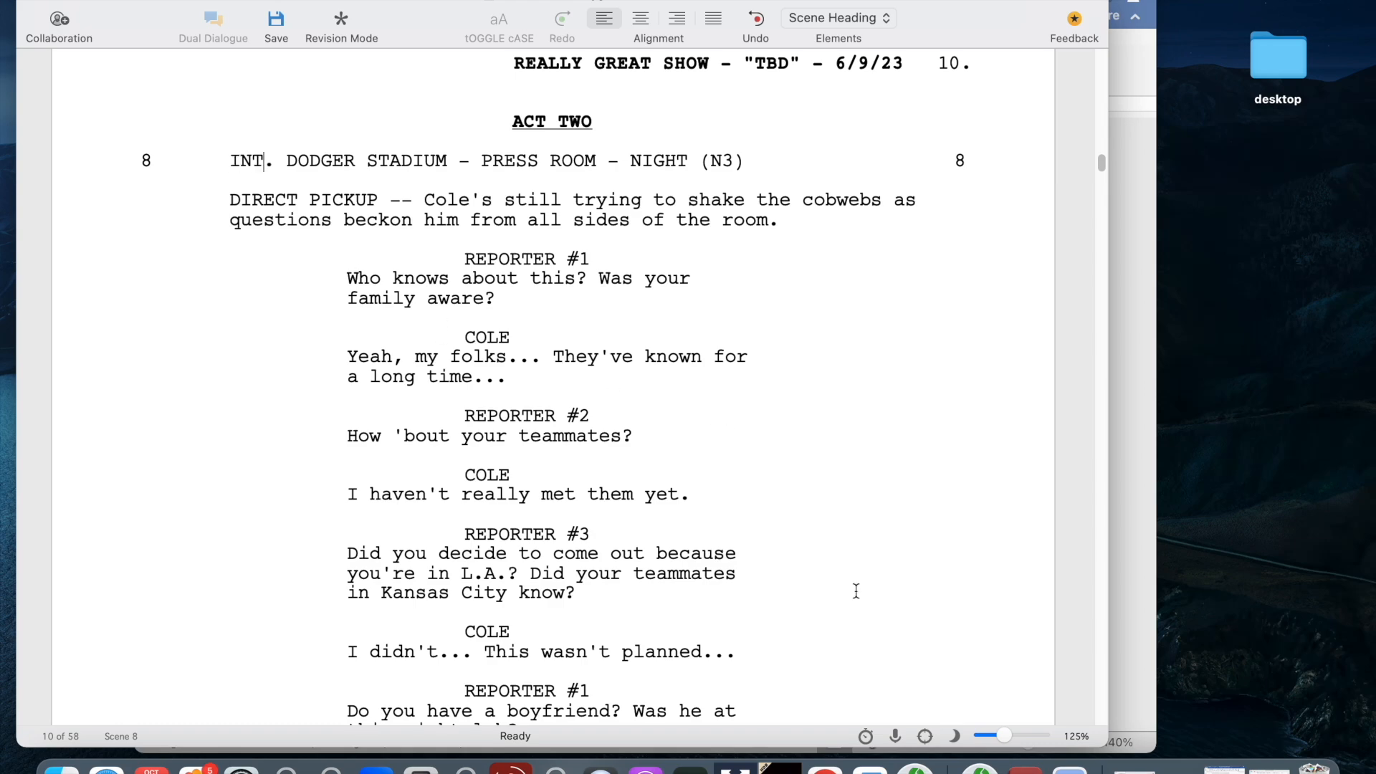
- Restore the Location Report and close it without saving
click(1268, 768)
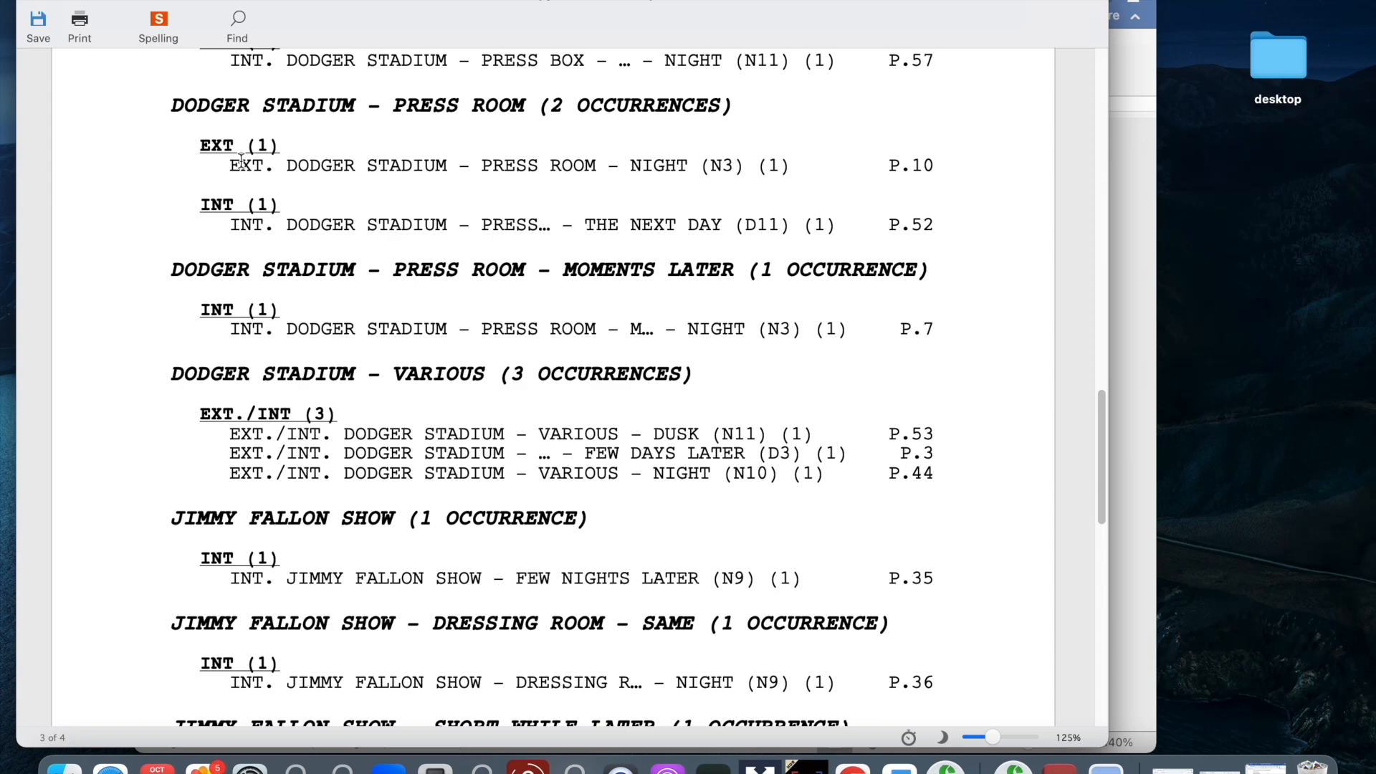
click(33, 2)
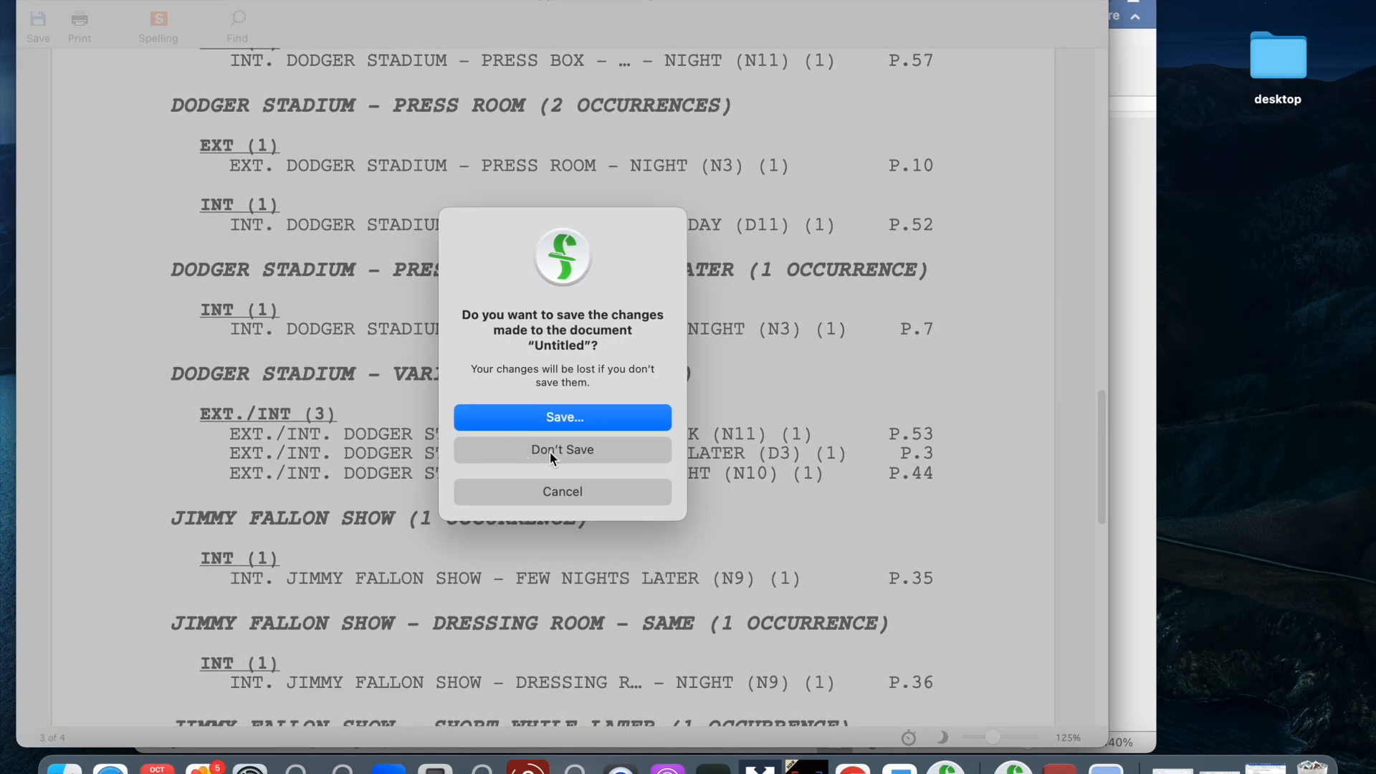
click(564, 495)
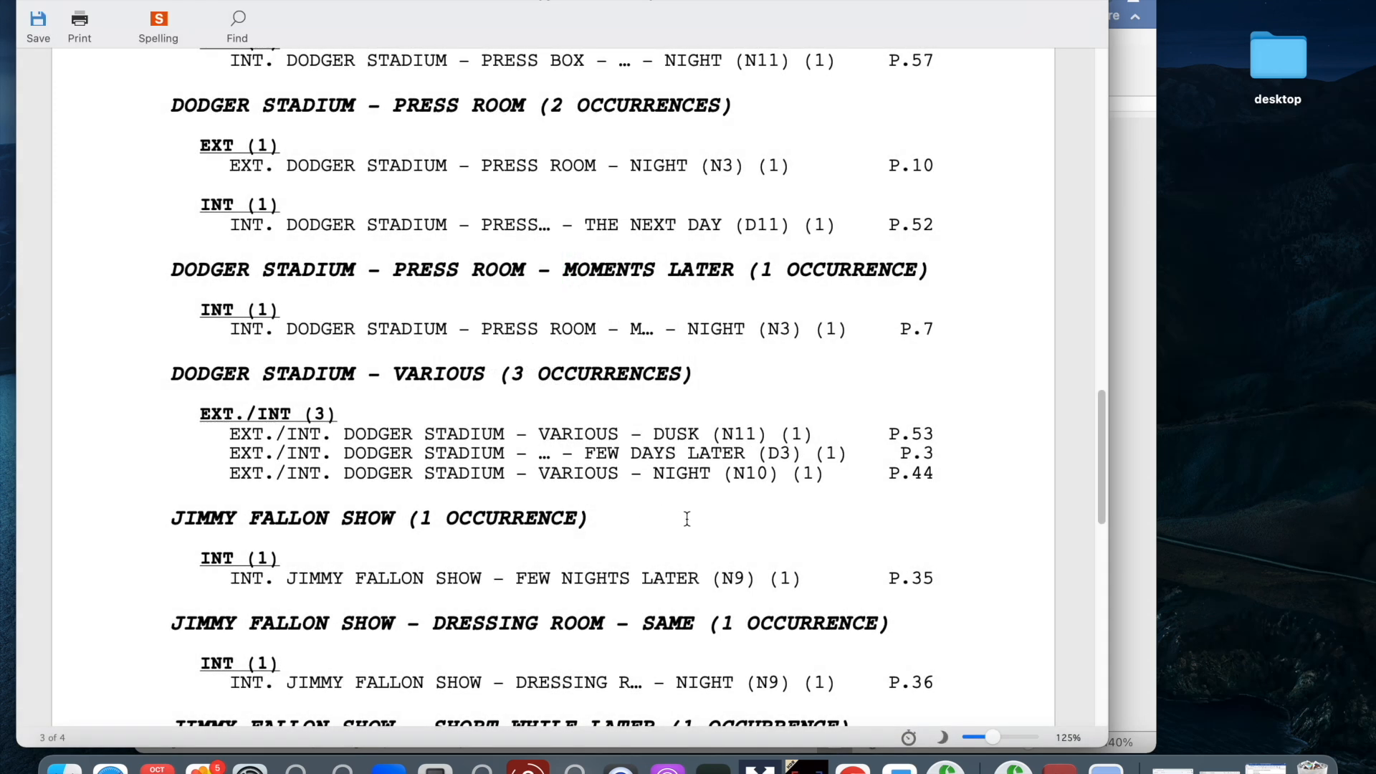
click(31, 3)
click(562, 450)
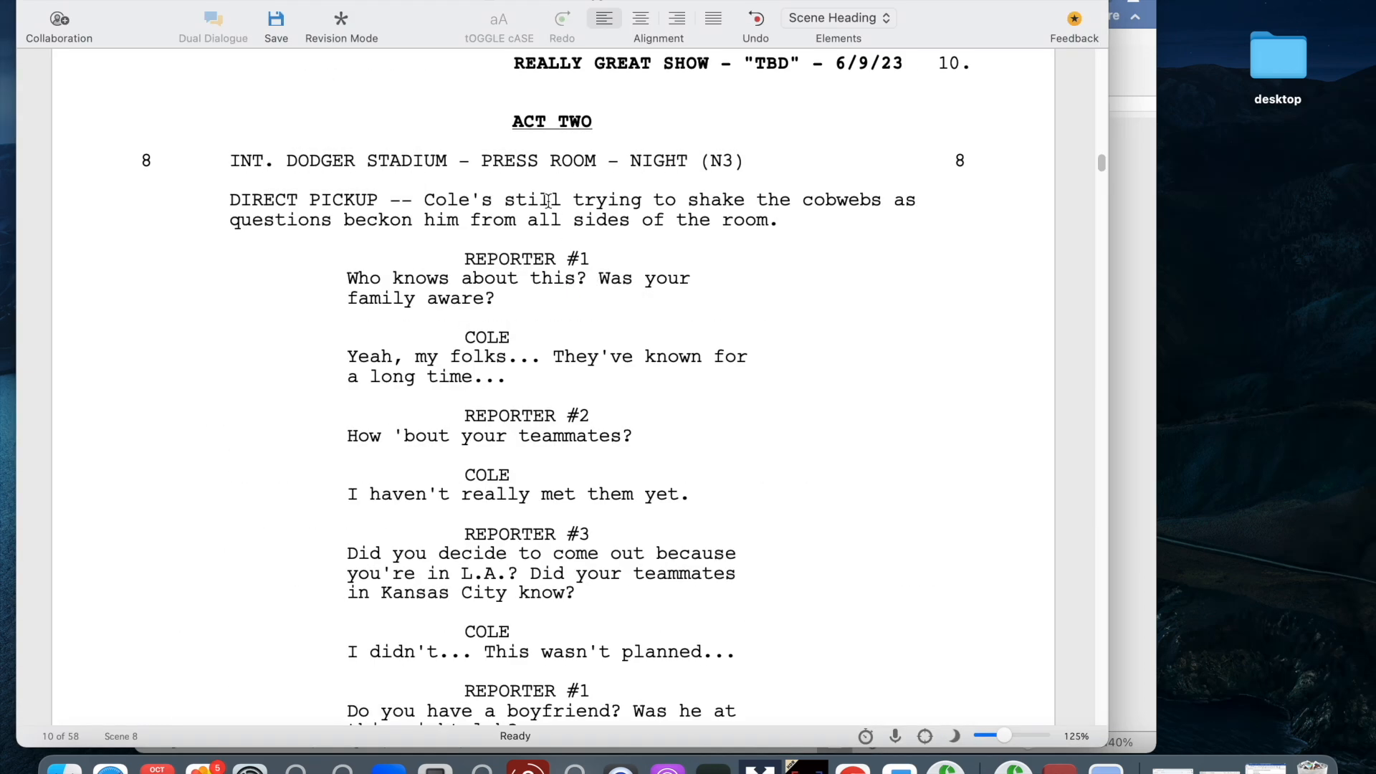
- Search the screenplay for "frank" and close the search at the first match
key(super+f)
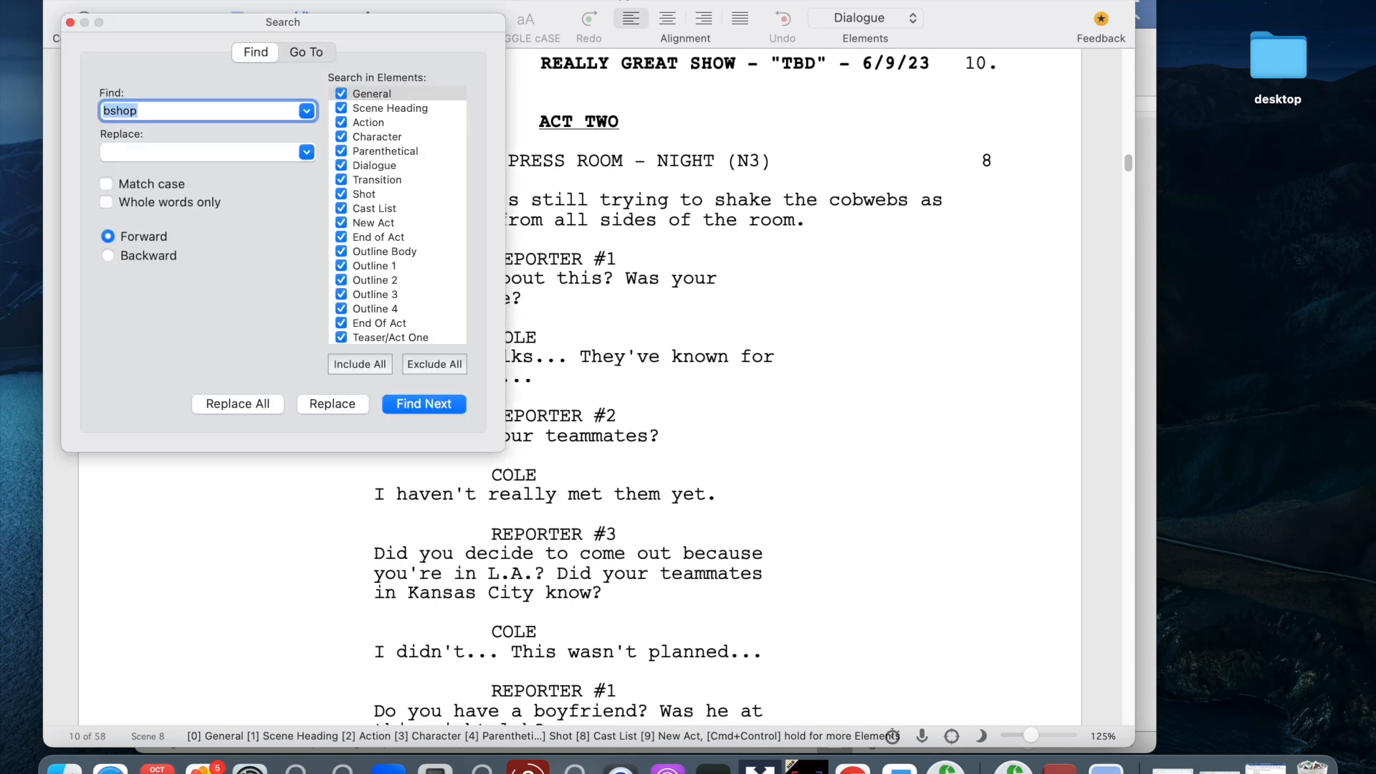
text(frank)
click(423, 404)
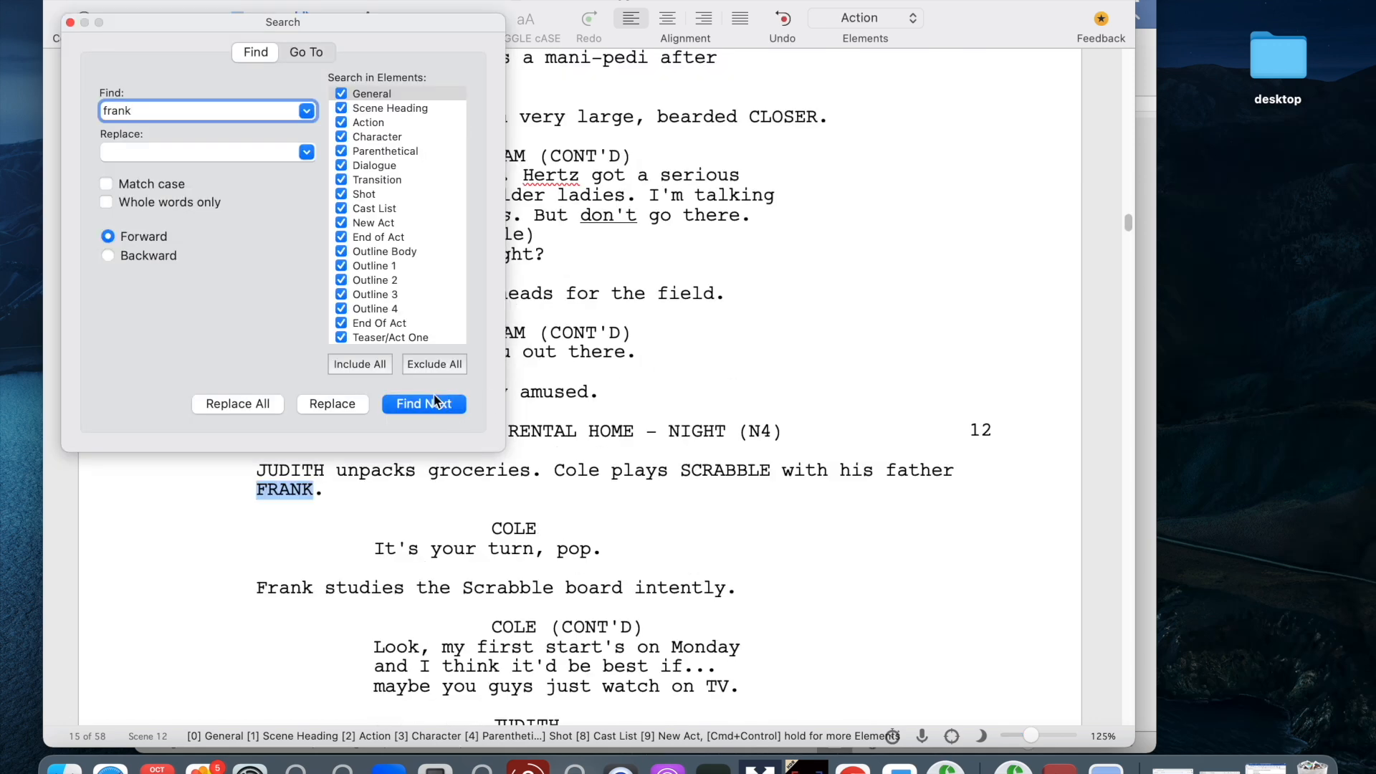
click(71, 22)
- Examine scene 12 for how Judith and Frank are introduced in capitals and which of them has dialogue
click(430, 228)
scroll(432, 231, down, 3)
scroll(431, 231, down, 8)
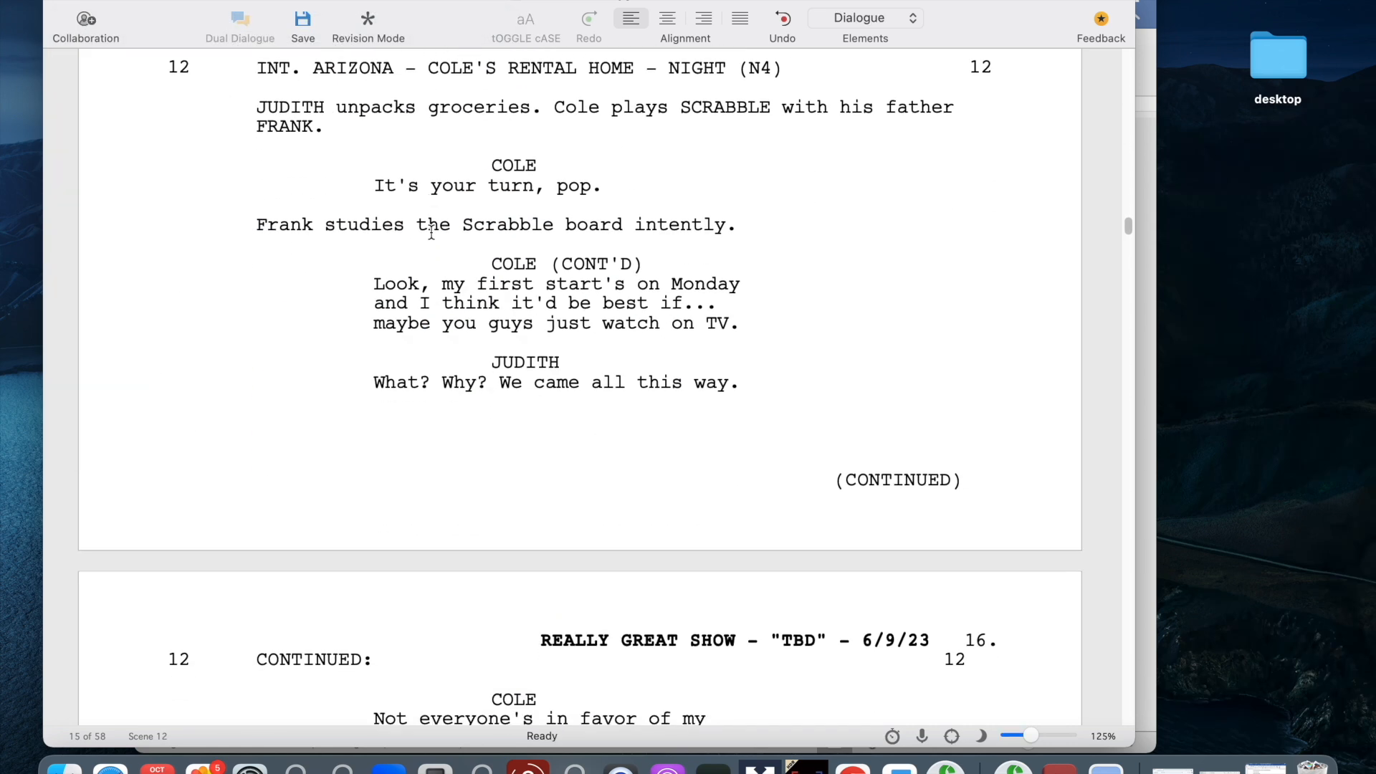
scroll(432, 232, down, 1)
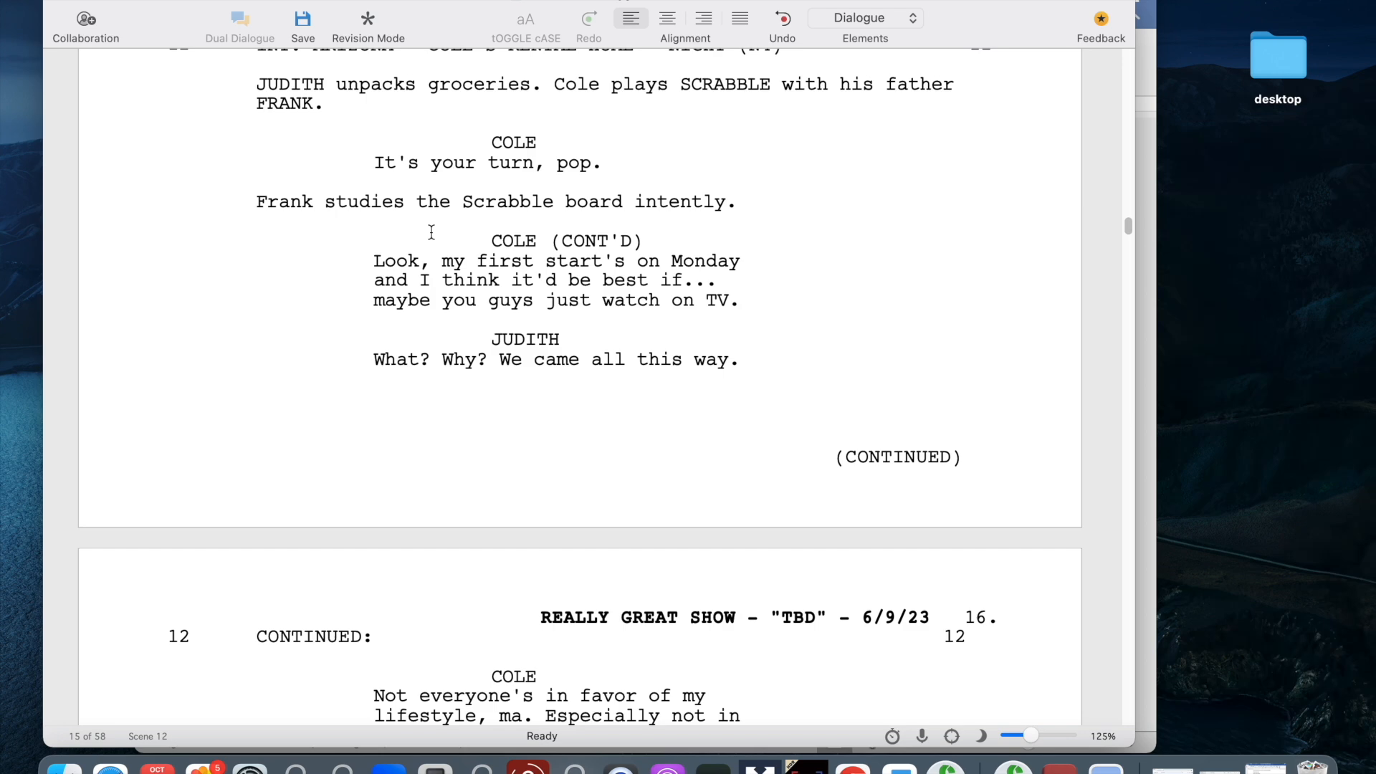
scroll(517, 174, up, 3)
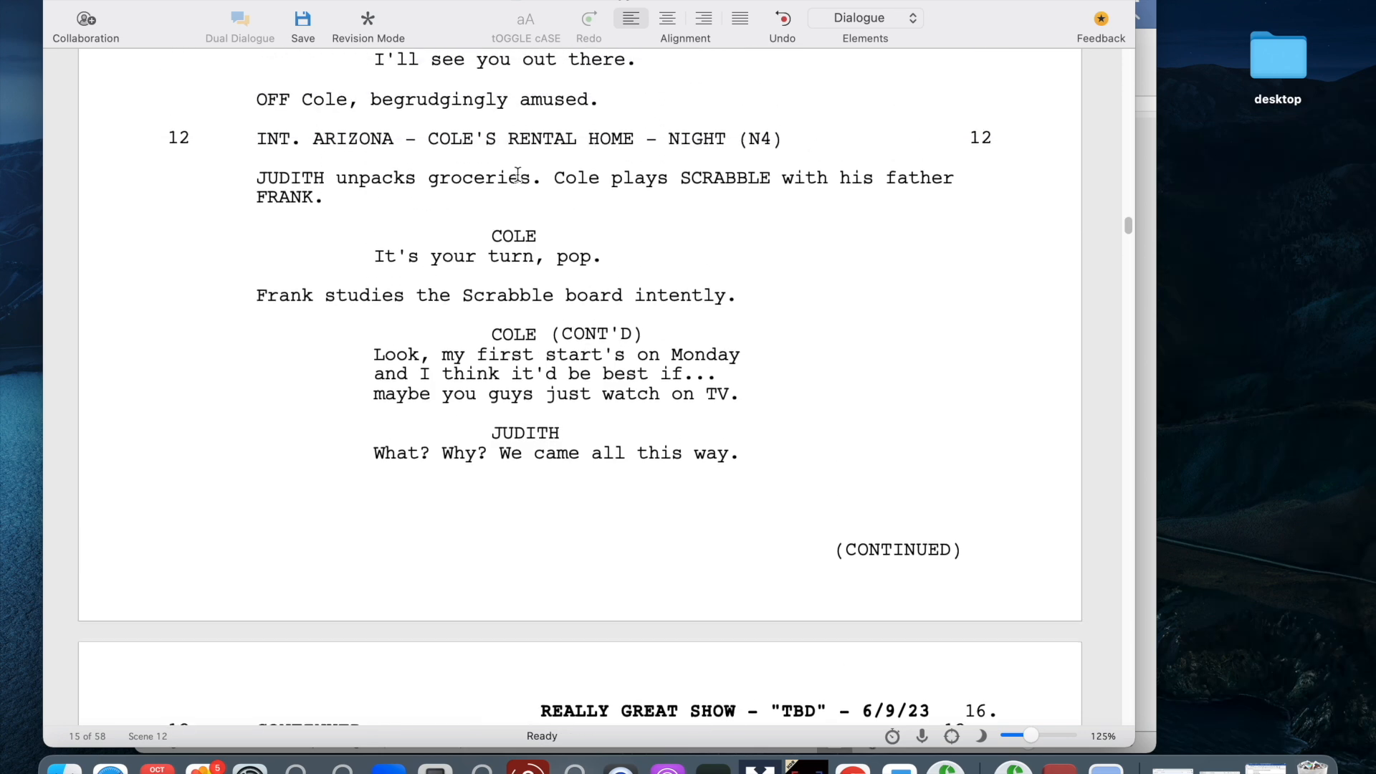
scroll(518, 175, down, 5)
scroll(518, 174, up, 2)
scroll(517, 174, down, 3)
scroll(518, 174, up, 4)
drag(316, 101, 246, 97)
click(326, 116)
scroll(449, 172, down, 12)
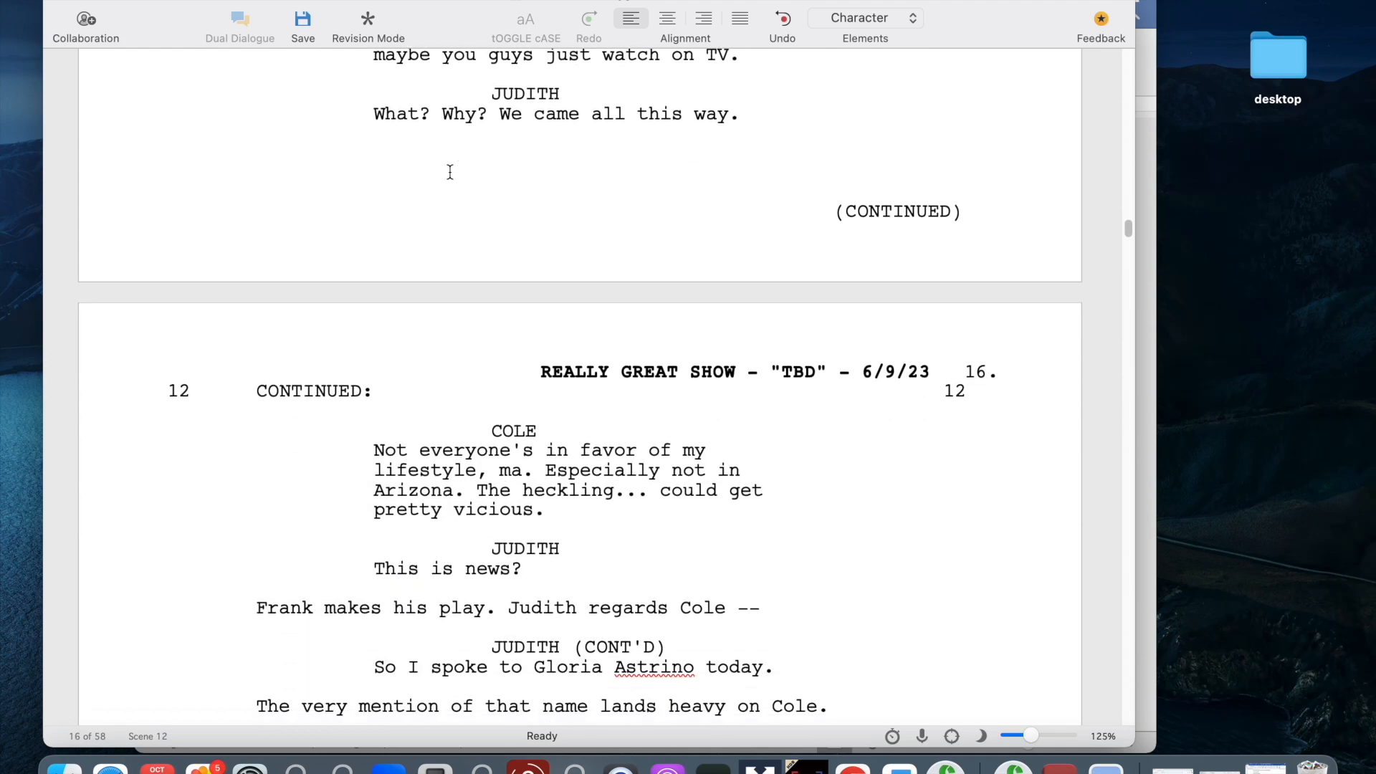
scroll(449, 172, down, 13)
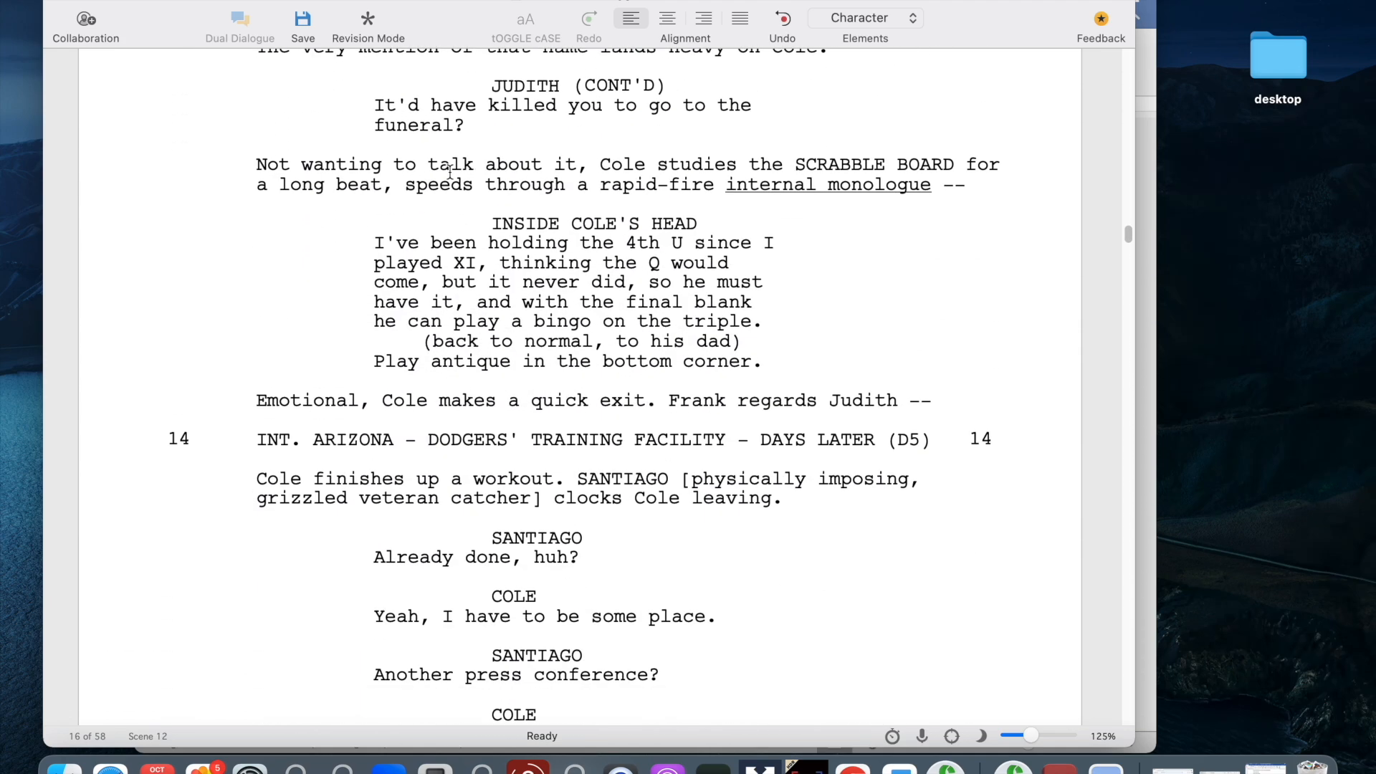
scroll(524, 285, up, 20)
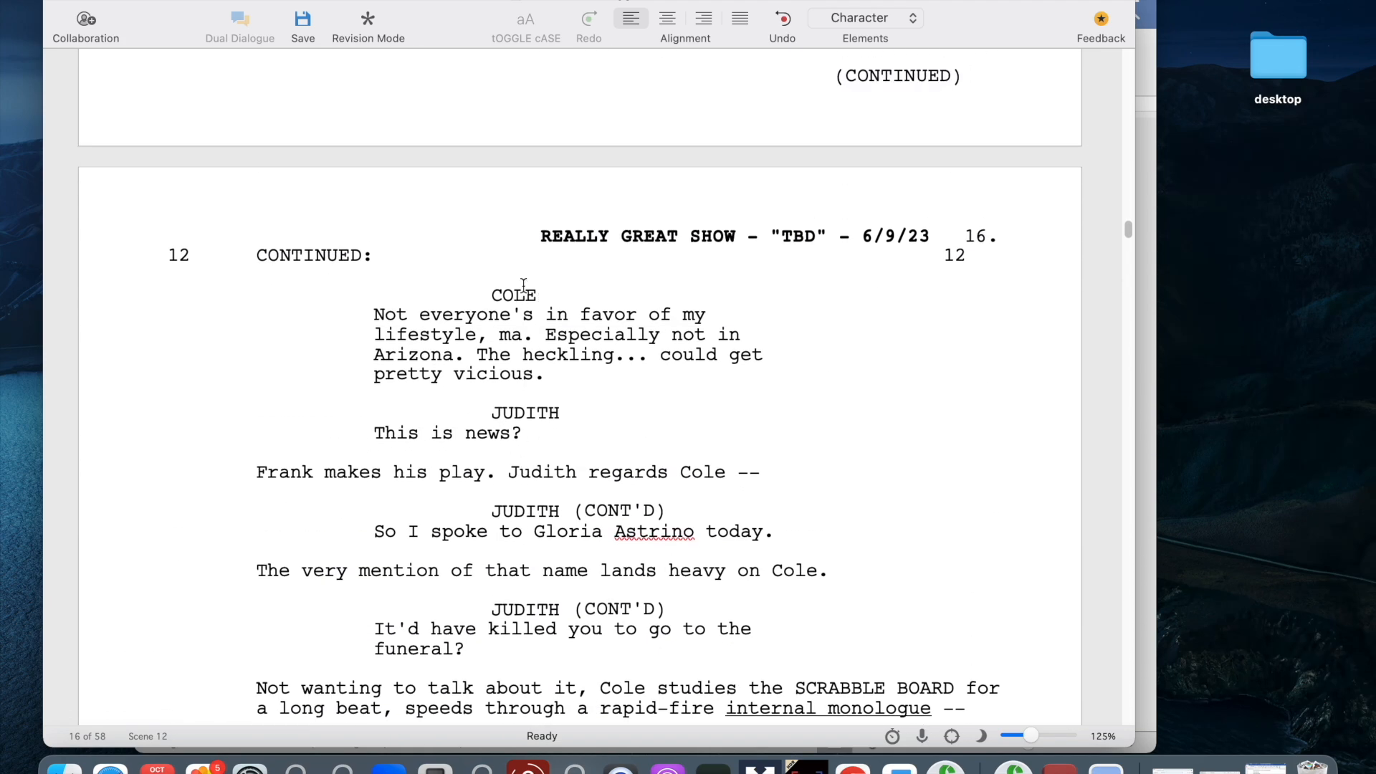
scroll(524, 286, up, 9)
scroll(523, 285, down, 5)
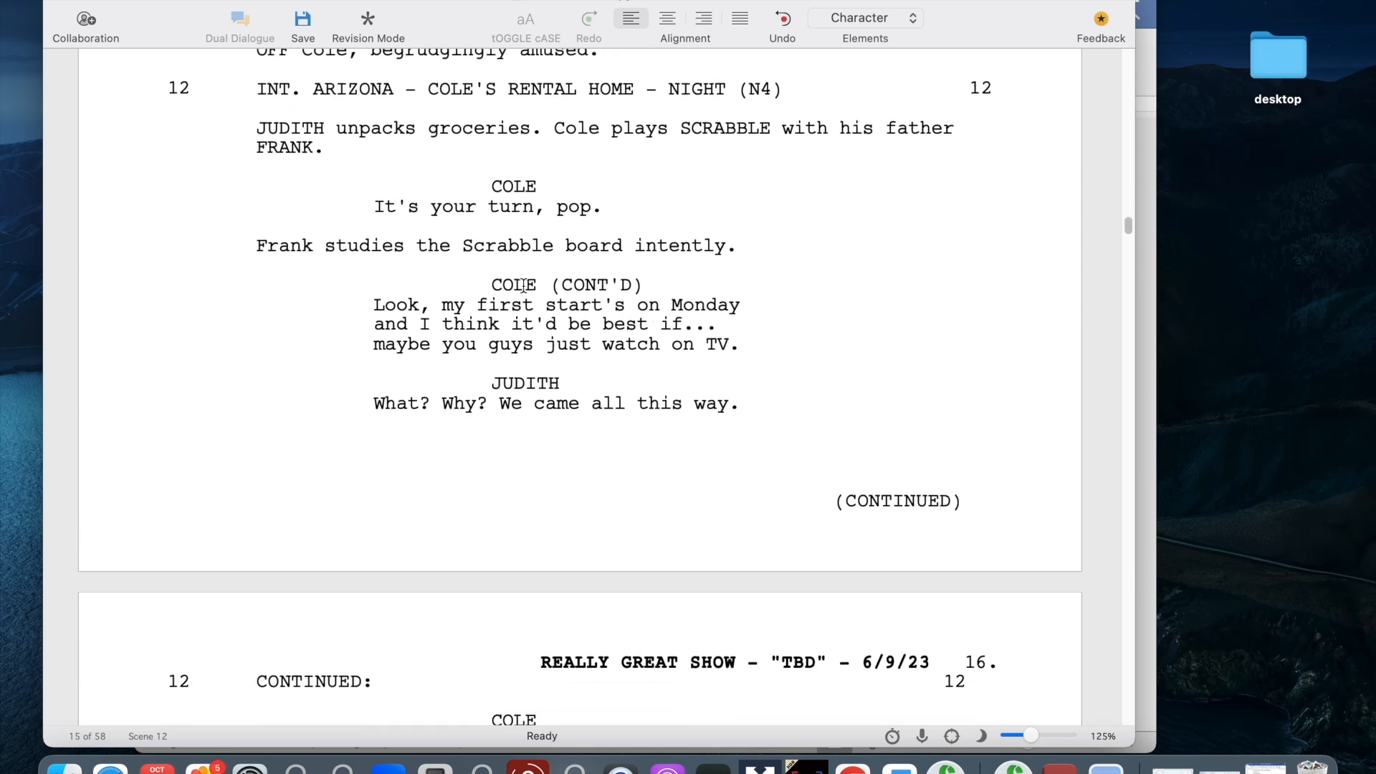
scroll(554, 285, up, 6)
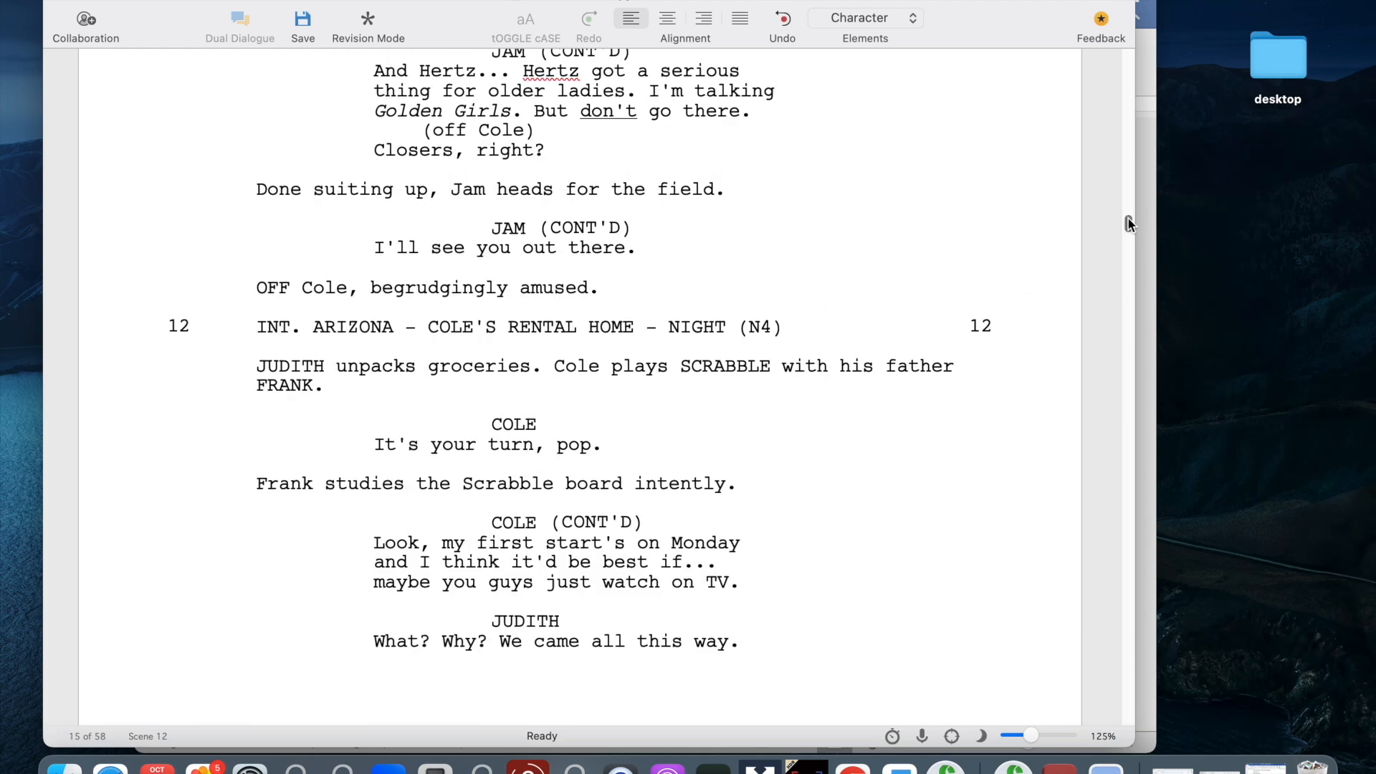
- Go back to scene 1, check the capitalized introductions of Cole Tremble and Desmond Bishop, and save the screenplay
drag(1129, 224, 1128, 59)
scroll(800, 283, down, 4)
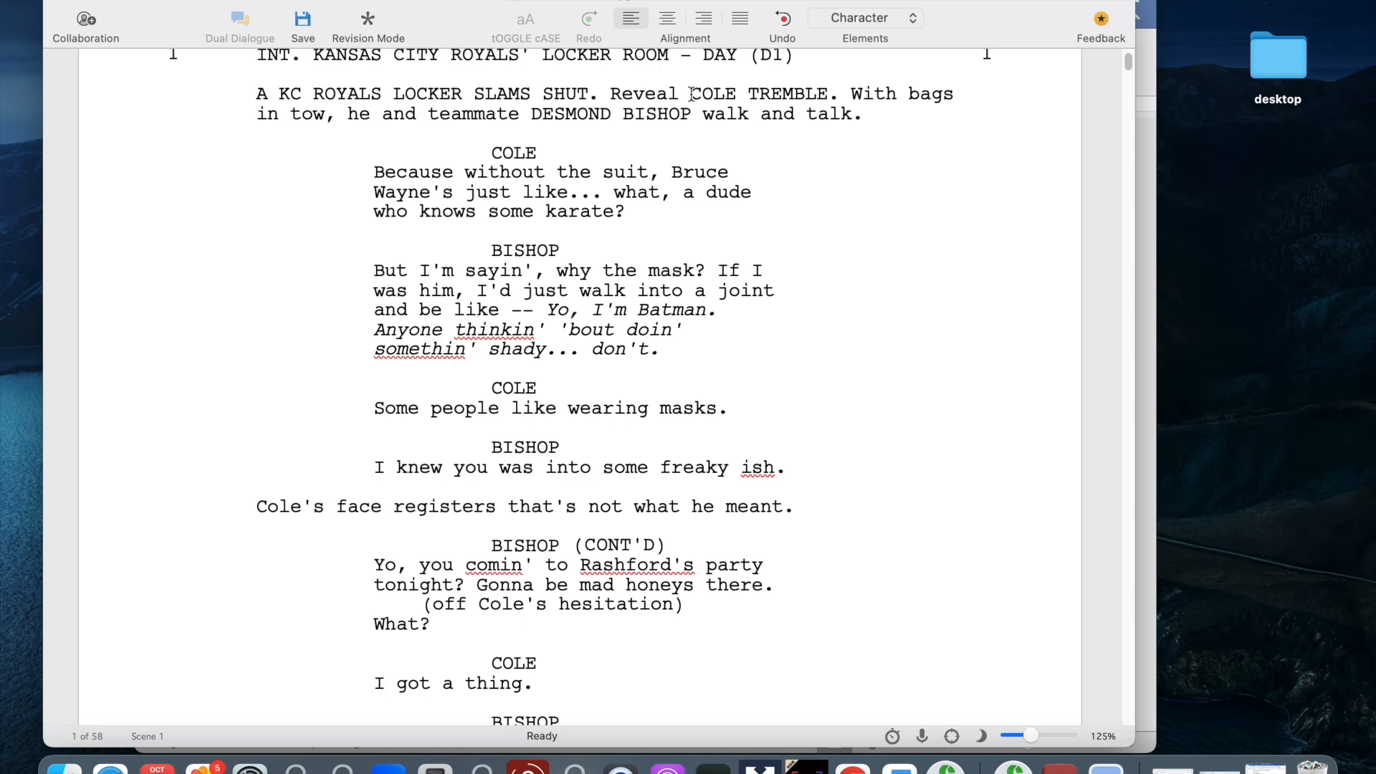
drag(692, 94, 829, 95)
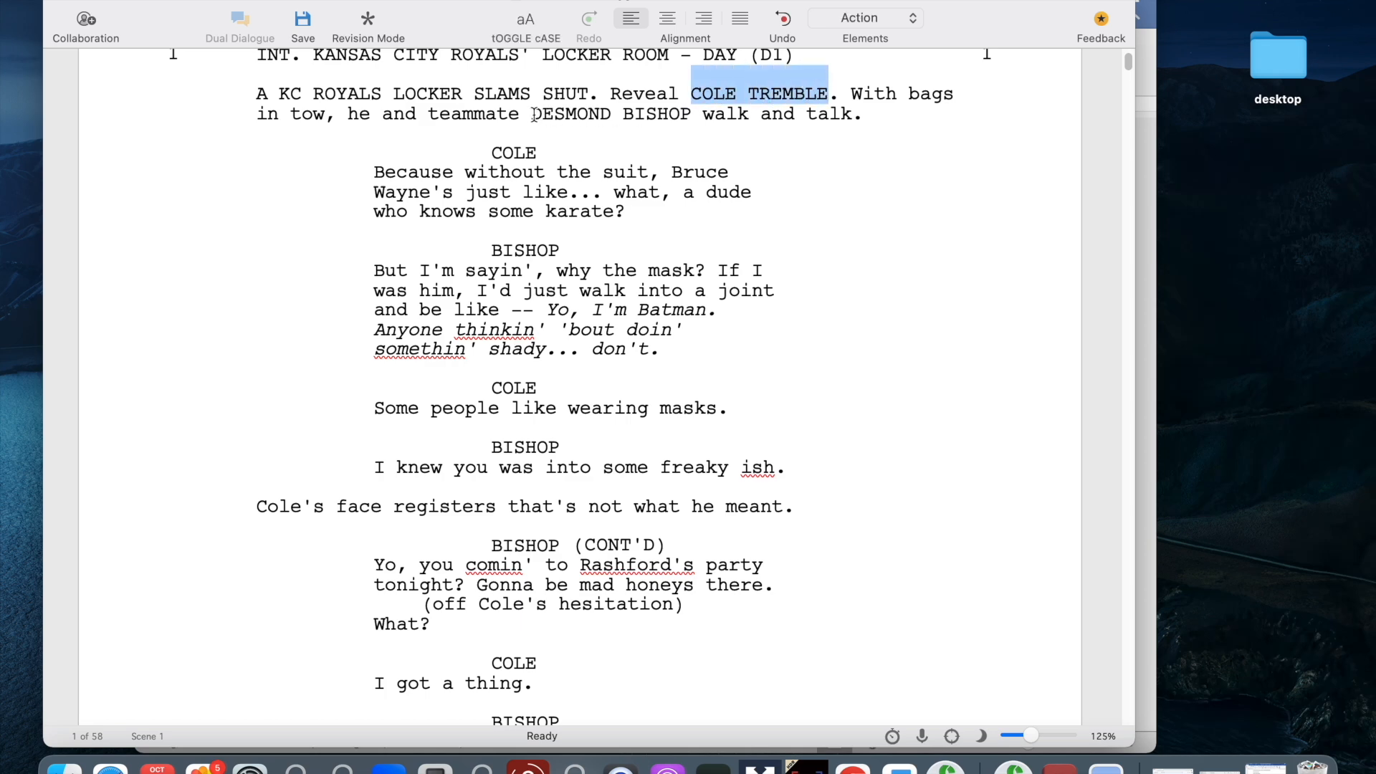
drag(531, 115, 690, 113)
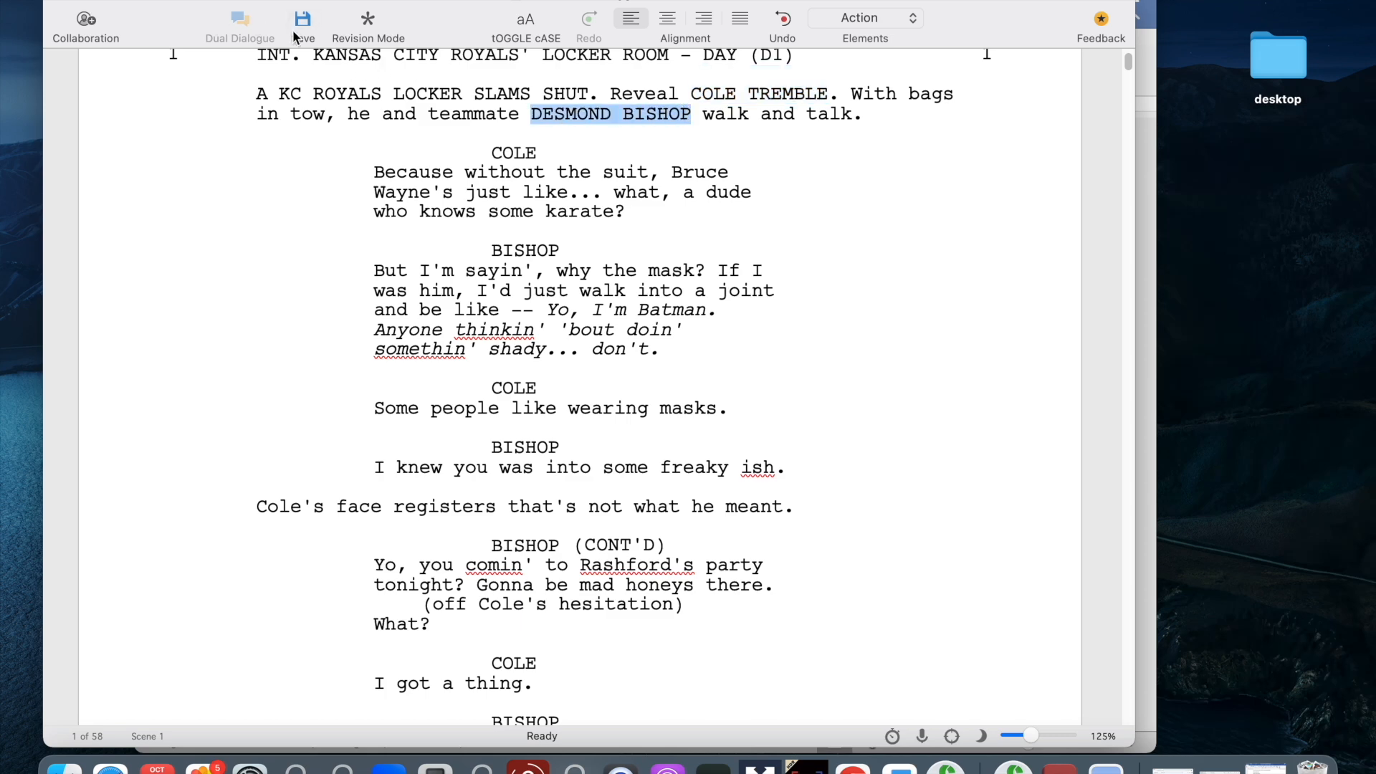
click(403, 93)
click(302, 23)
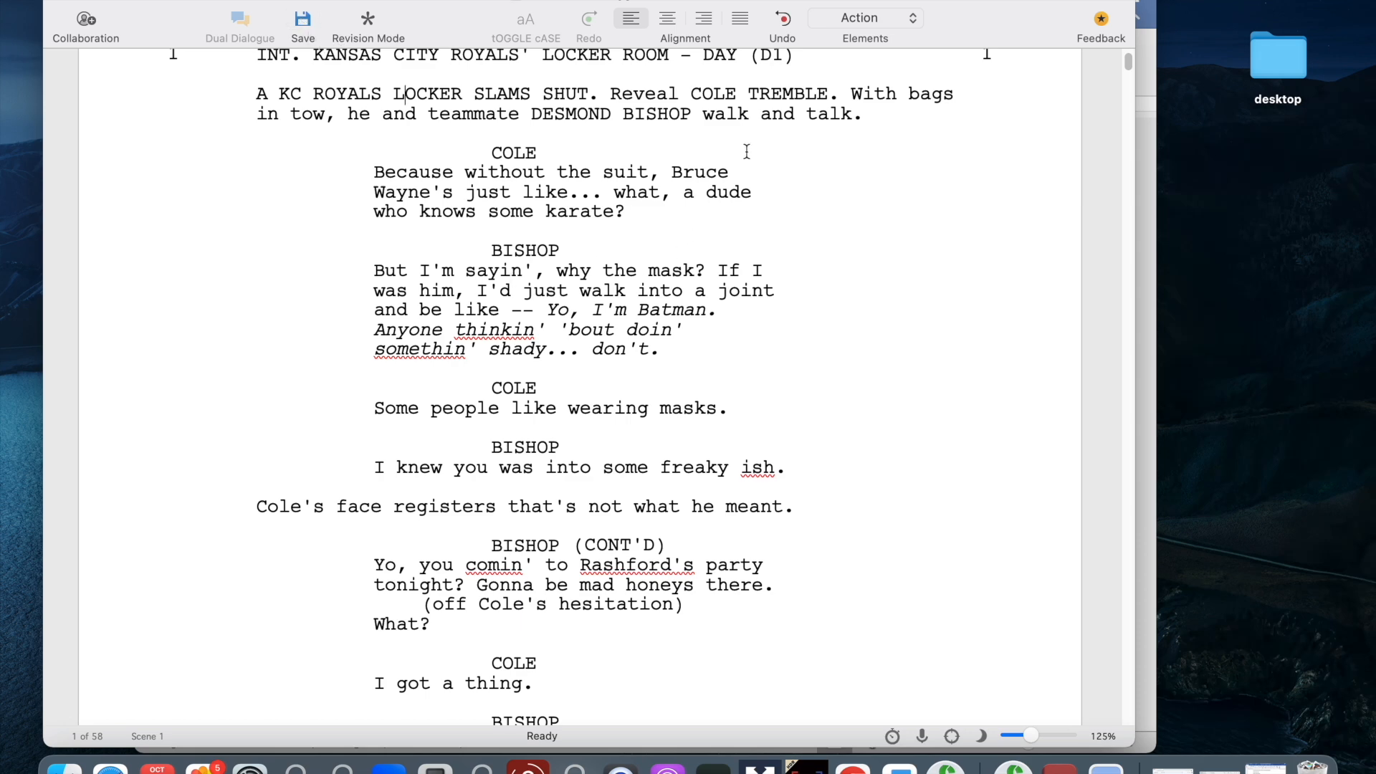
- Search the screenplay for "alex" and close the search at the first match
scroll(747, 152, down, 1)
scroll(747, 152, up, 2)
scroll(747, 152, down, 2)
scroll(747, 152, up, 1)
key(super+f)
text(alex)
key(Return)
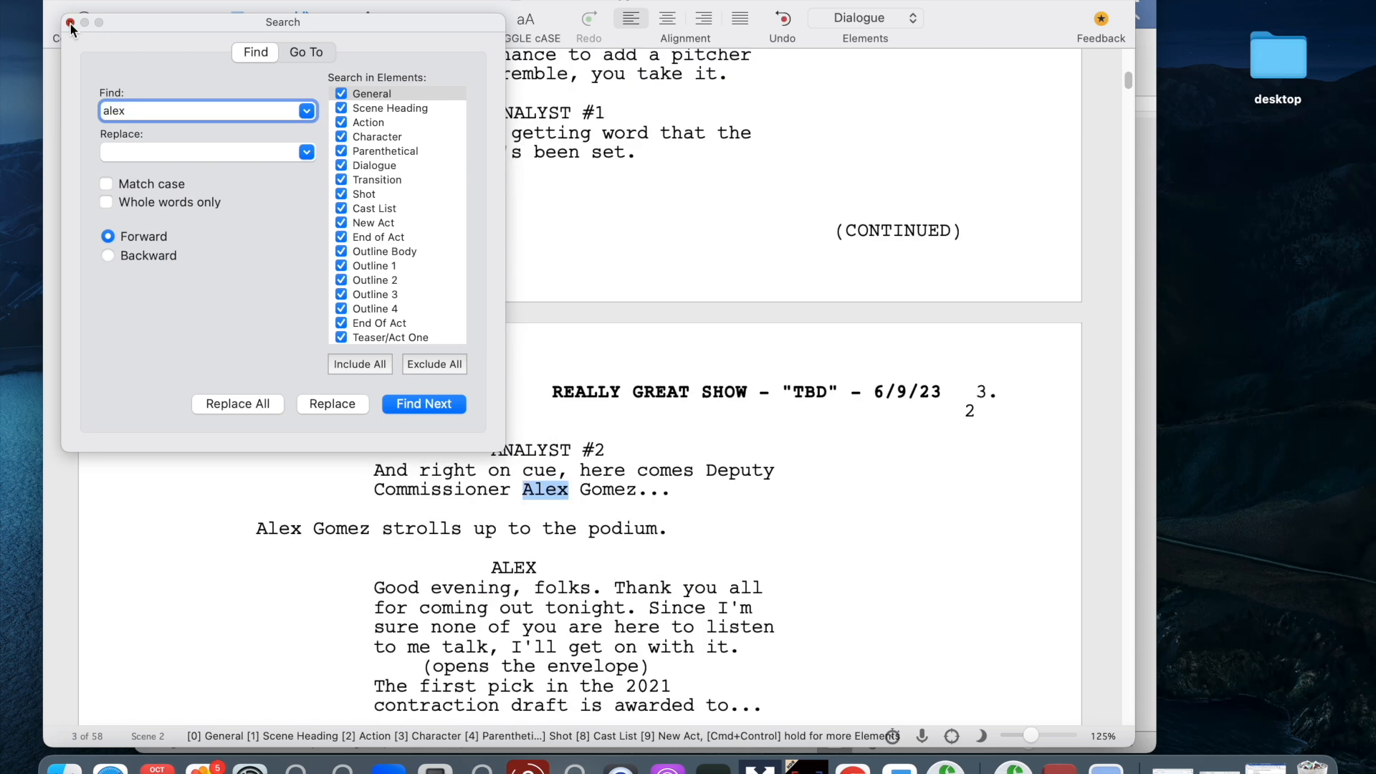
click(70, 22)
- Convert "Alex Gomez" to uppercase in the action line about walking up to the podium in scene 2
click(622, 420)
scroll(742, 444, down, 5)
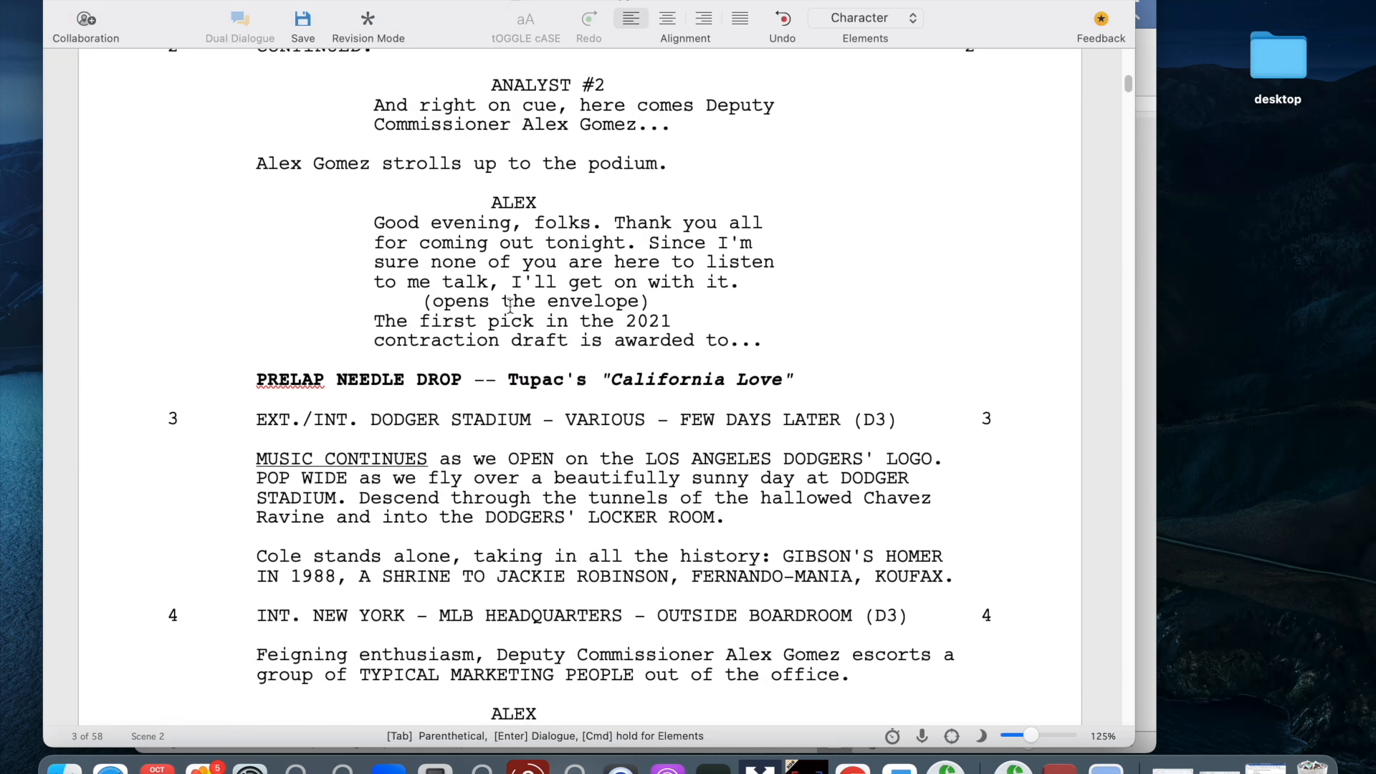
drag(370, 163, 259, 165)
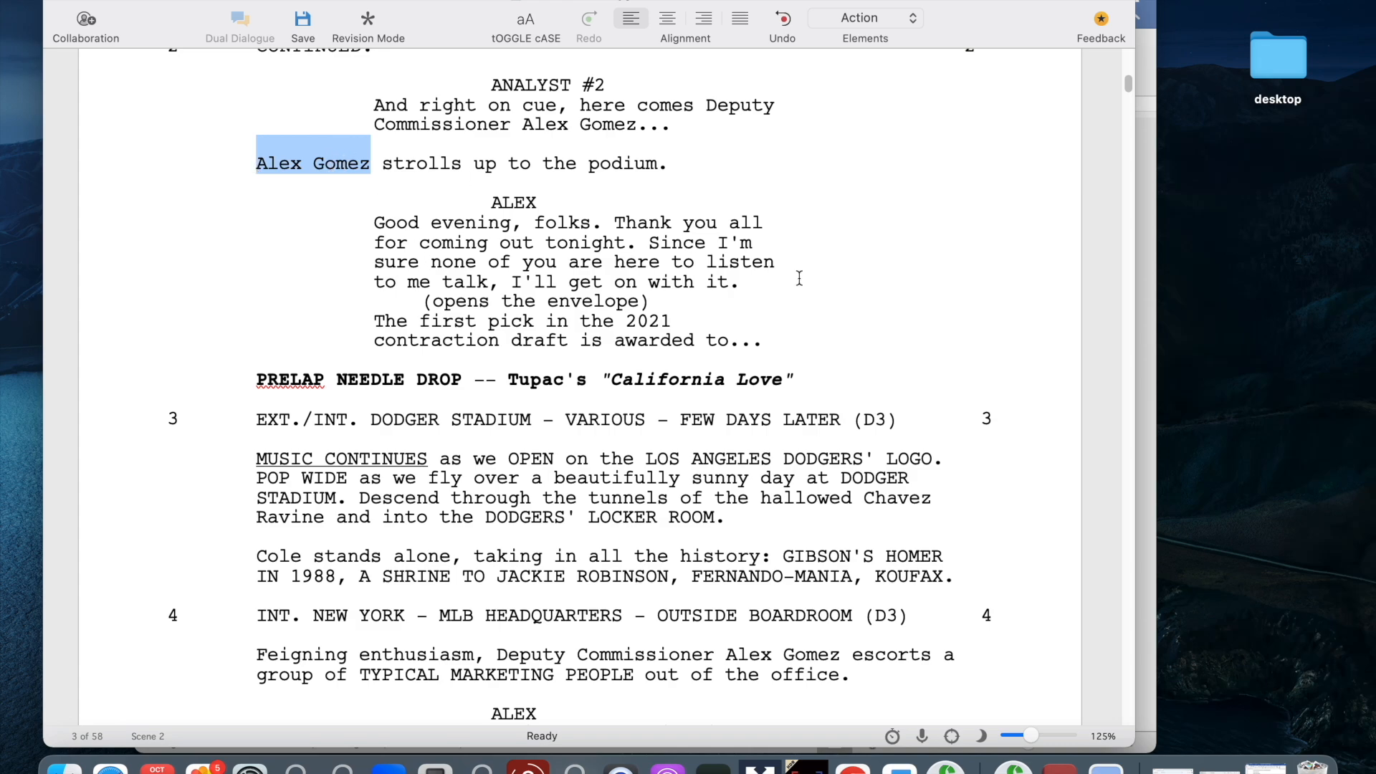
scroll(799, 278, up, 5)
scroll(799, 278, down, 5)
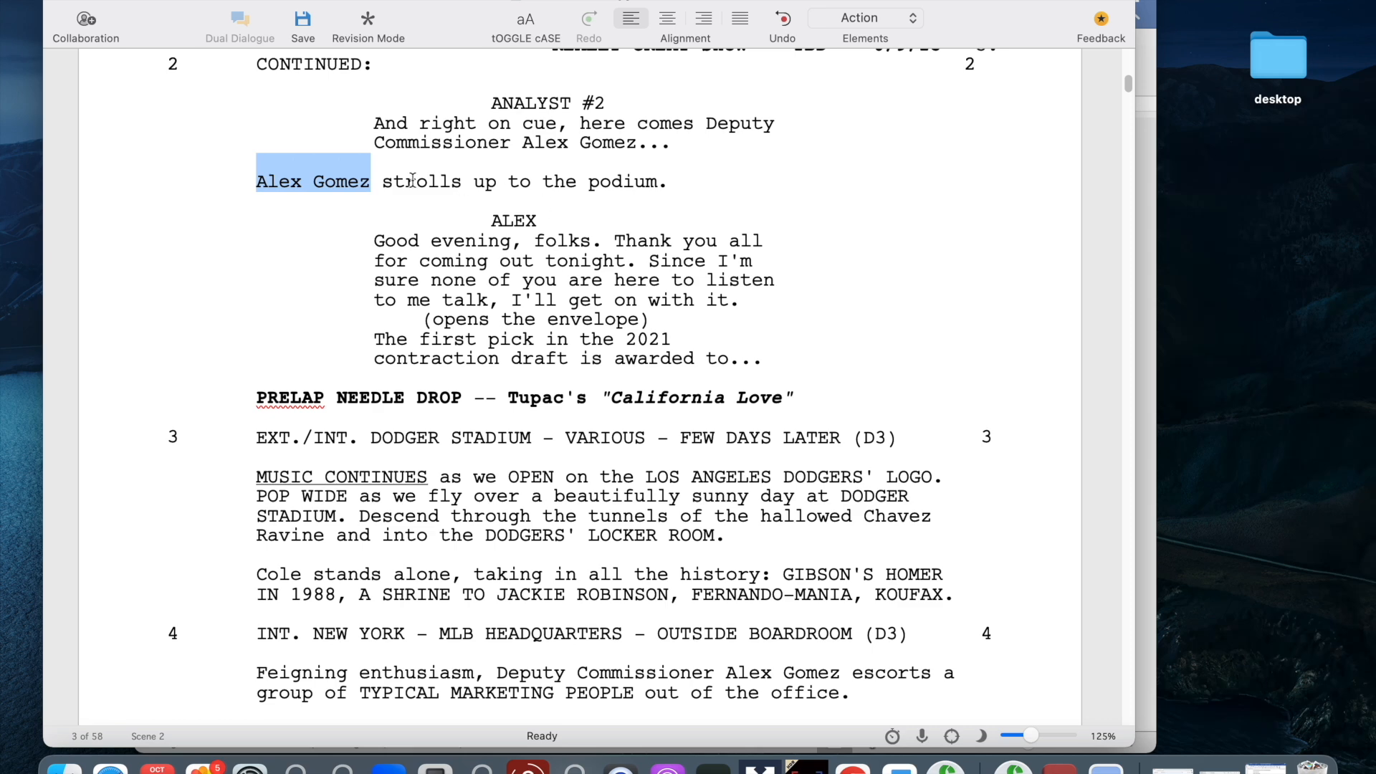
key(alt+super+u)
click(405, 284)
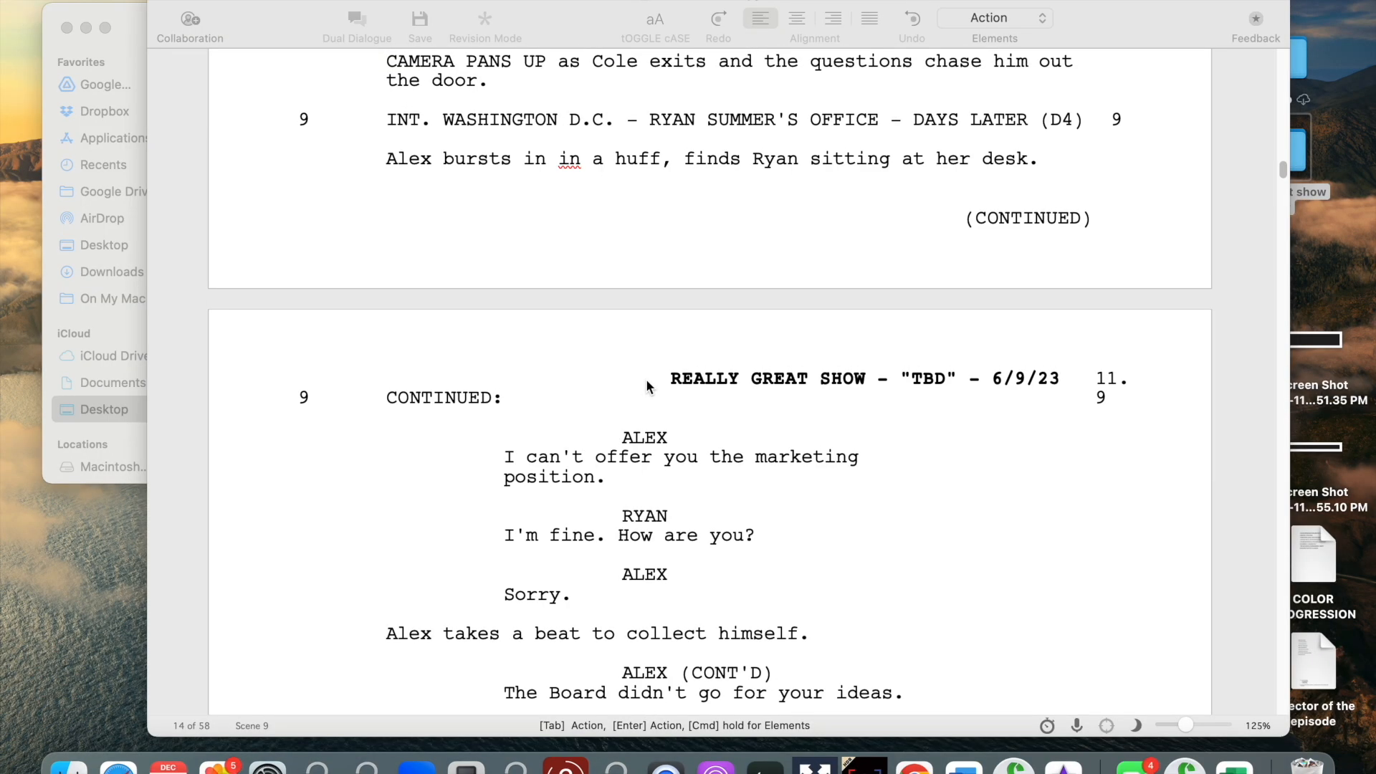
- Read through scenes 9 to 11, comparing the locations and story days in the headings of the scenes between Ryan and Alex
scroll(647, 386, down, 2)
scroll(647, 385, up, 1)
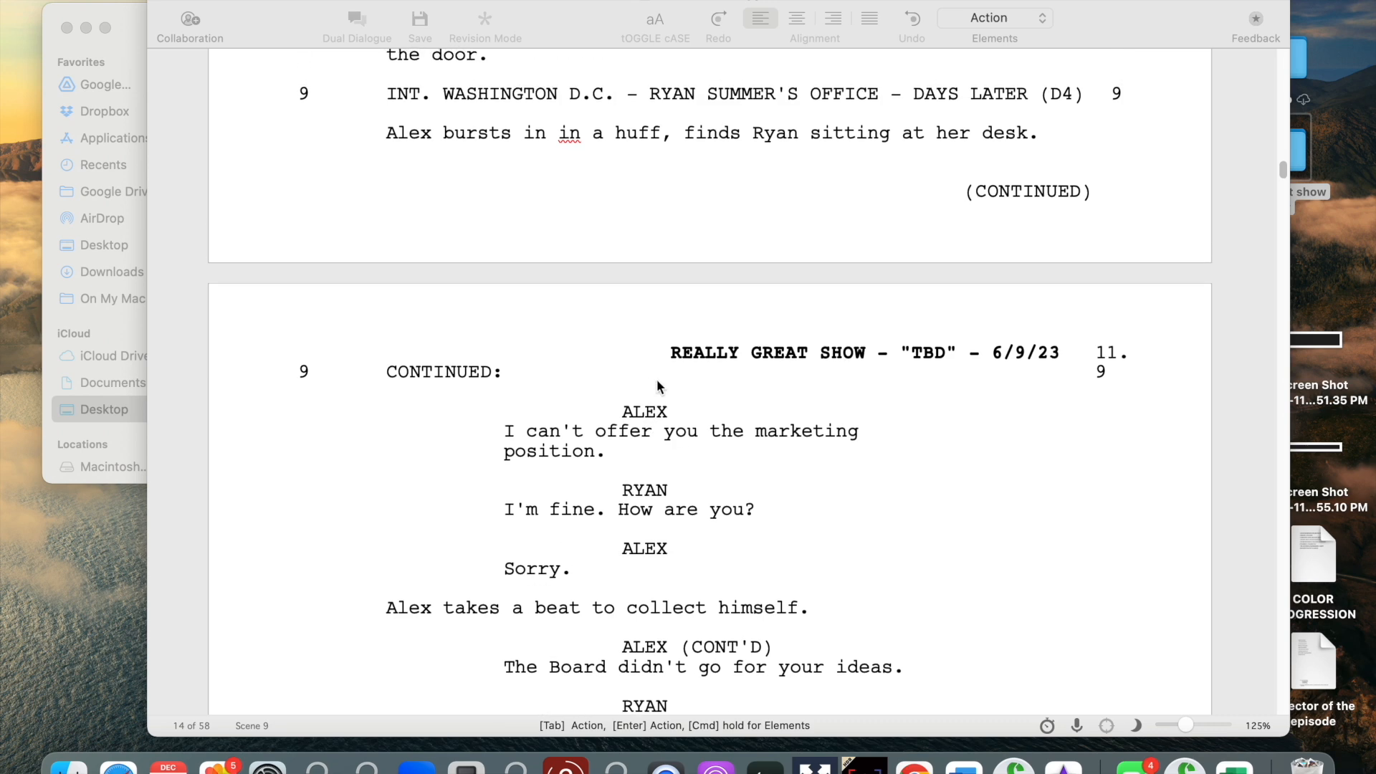
scroll(681, 386, down, 1)
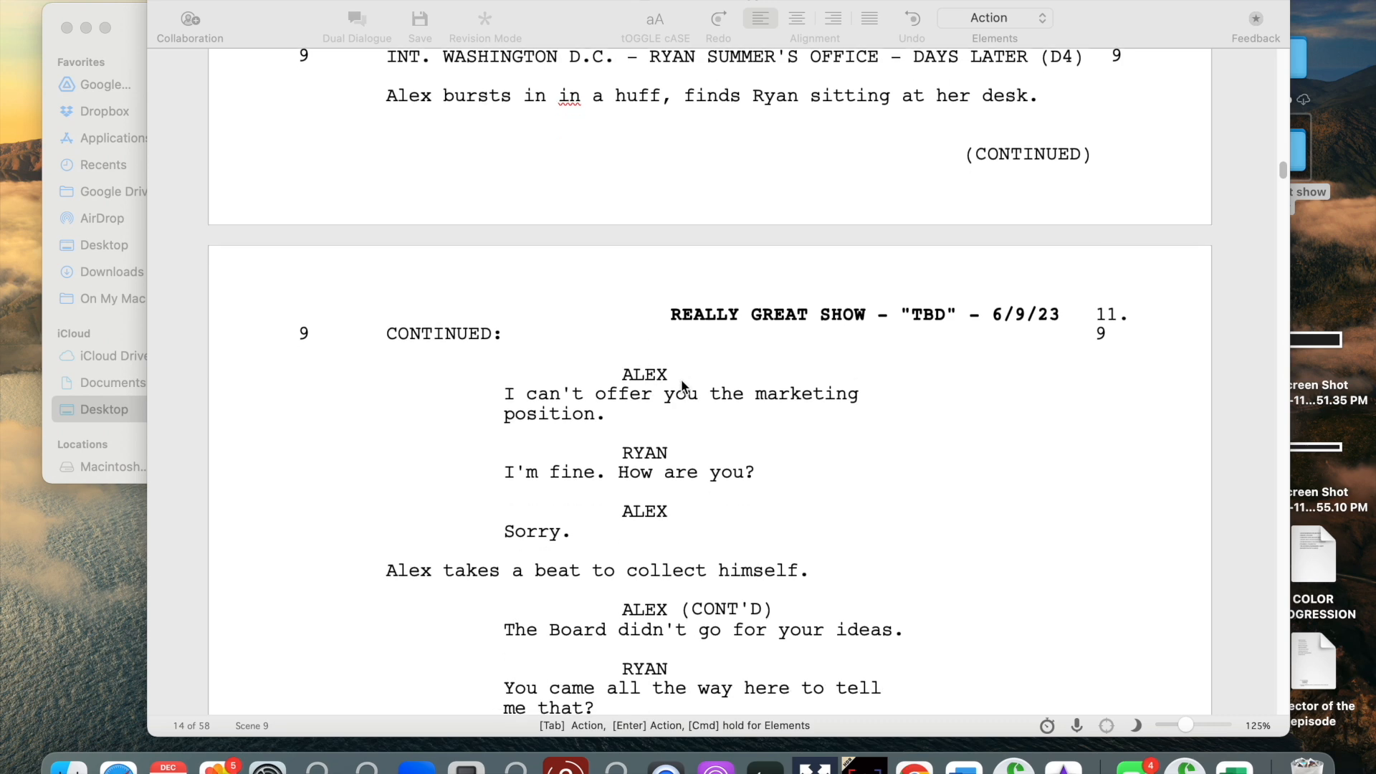
scroll(682, 385, up, 1)
scroll(739, 407, down, 1)
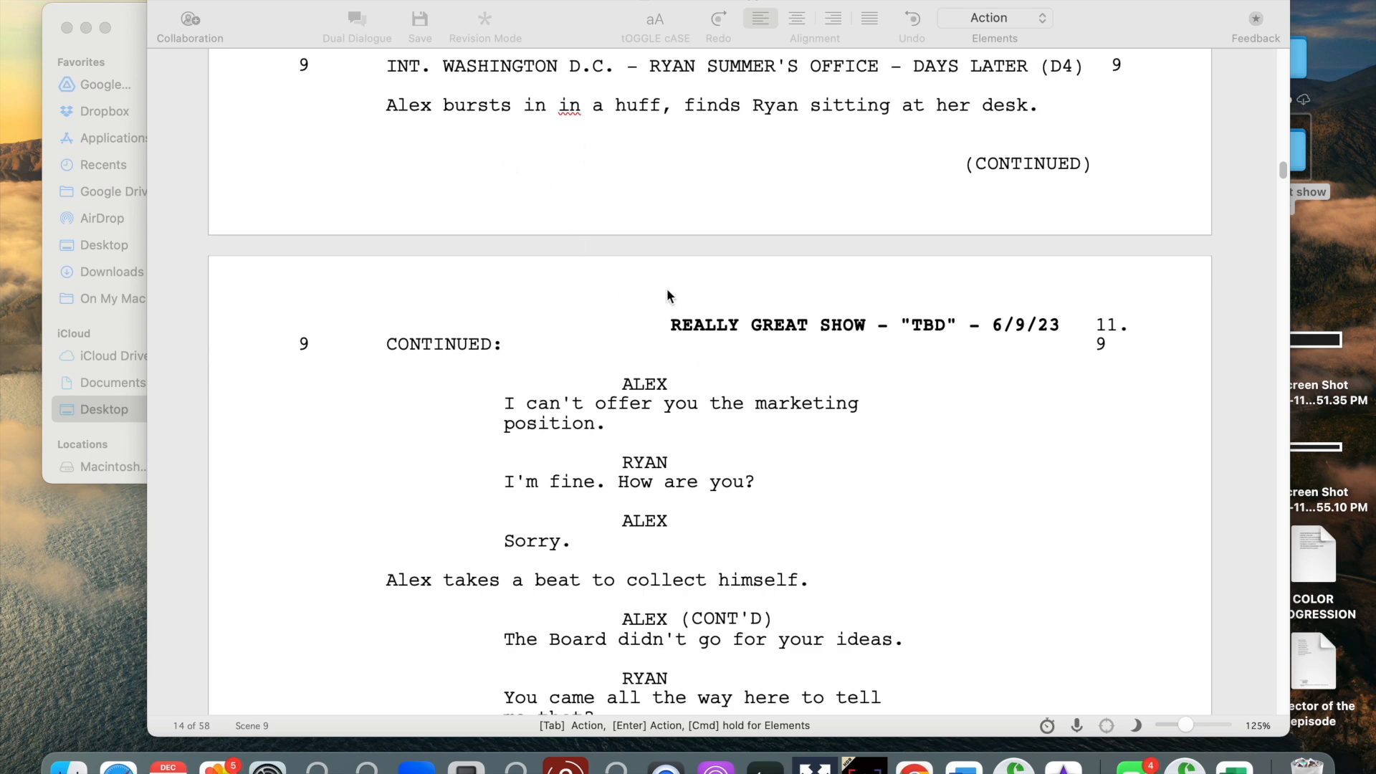
scroll(655, 258, down, 8)
scroll(673, 304, up, 9)
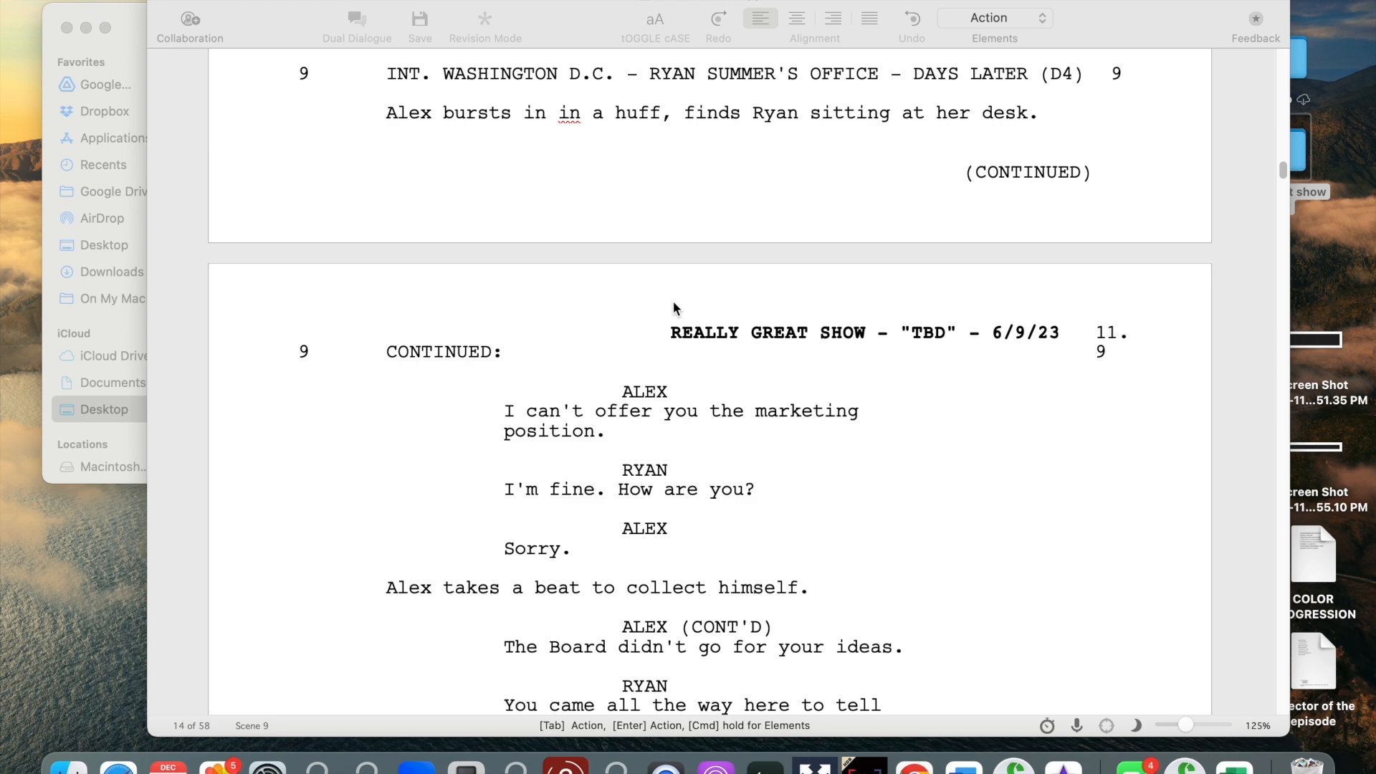
scroll(673, 307, down, 15)
scroll(673, 307, down, 20)
scroll(674, 304, up, 1)
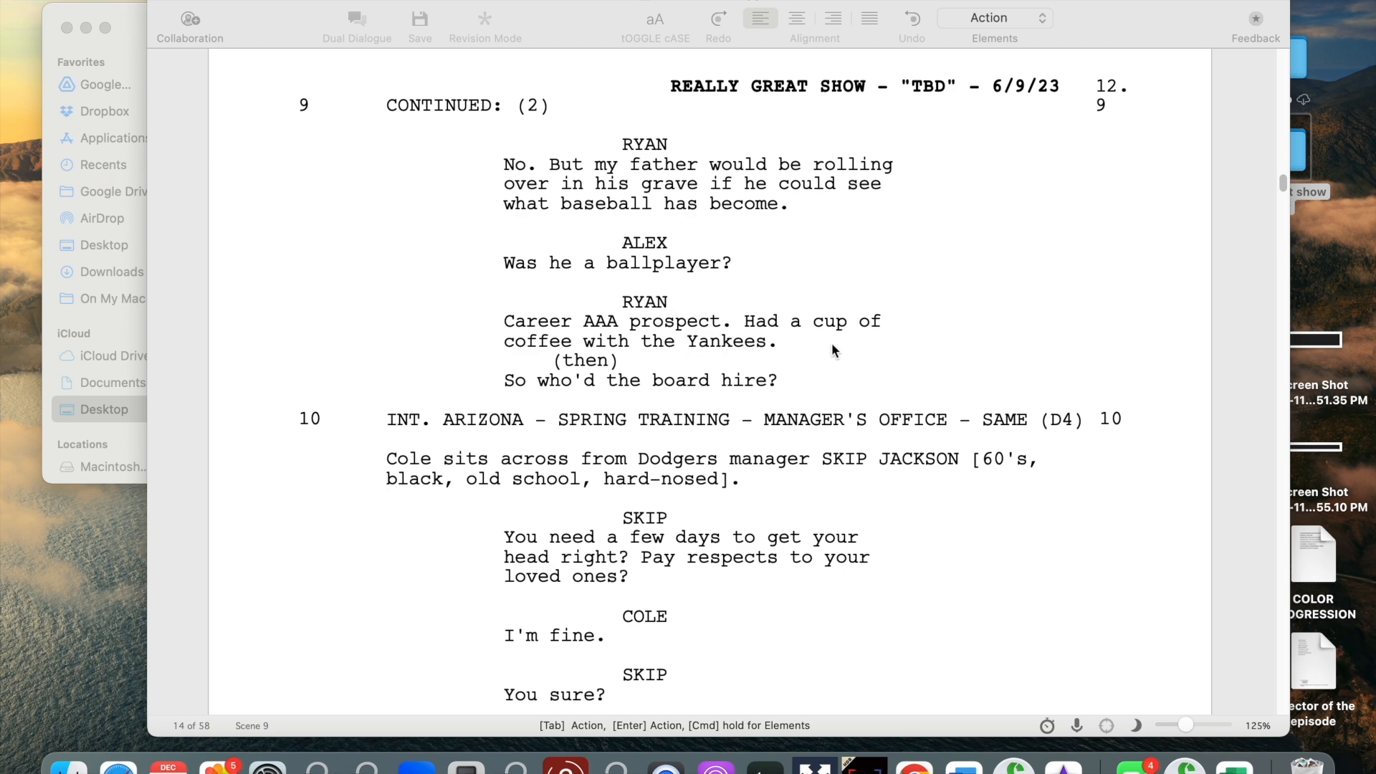
scroll(835, 331, down, 1)
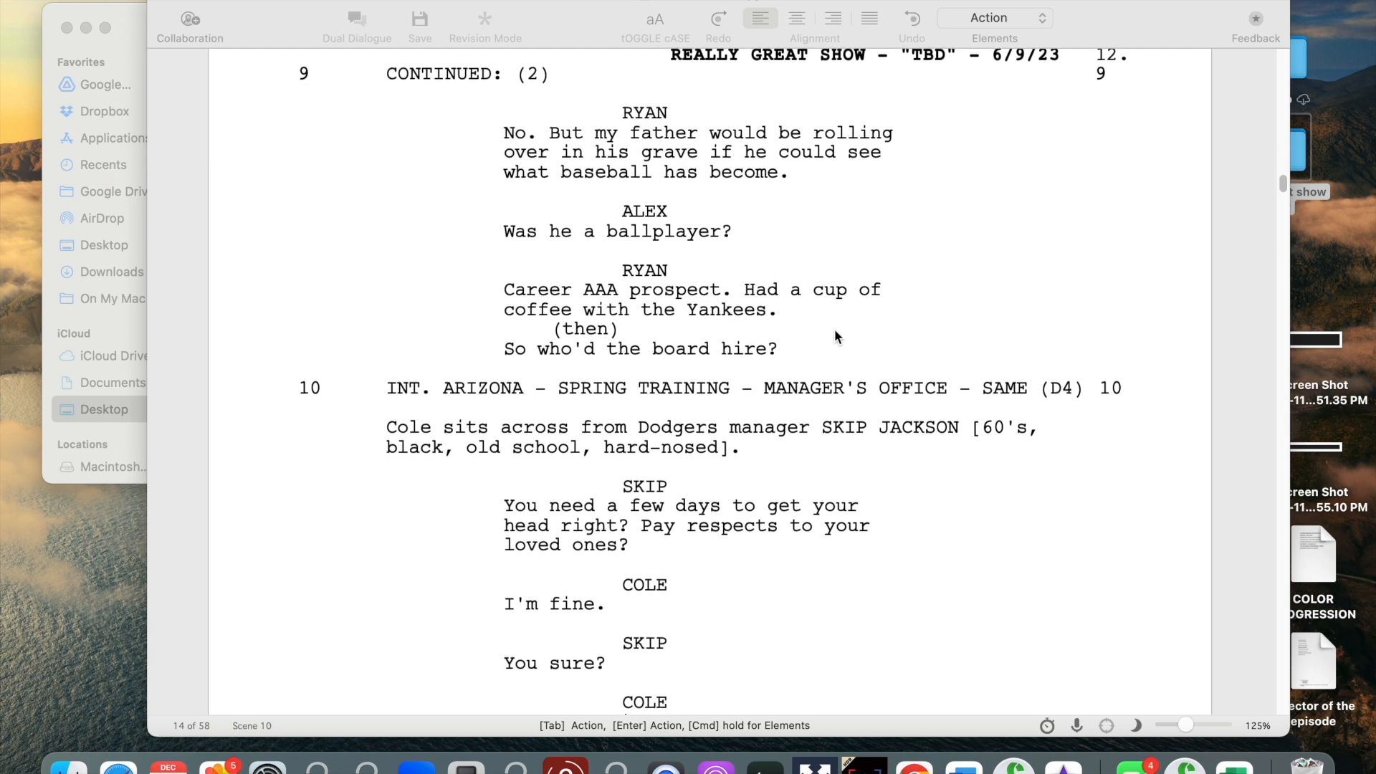
scroll(788, 324, down, 7)
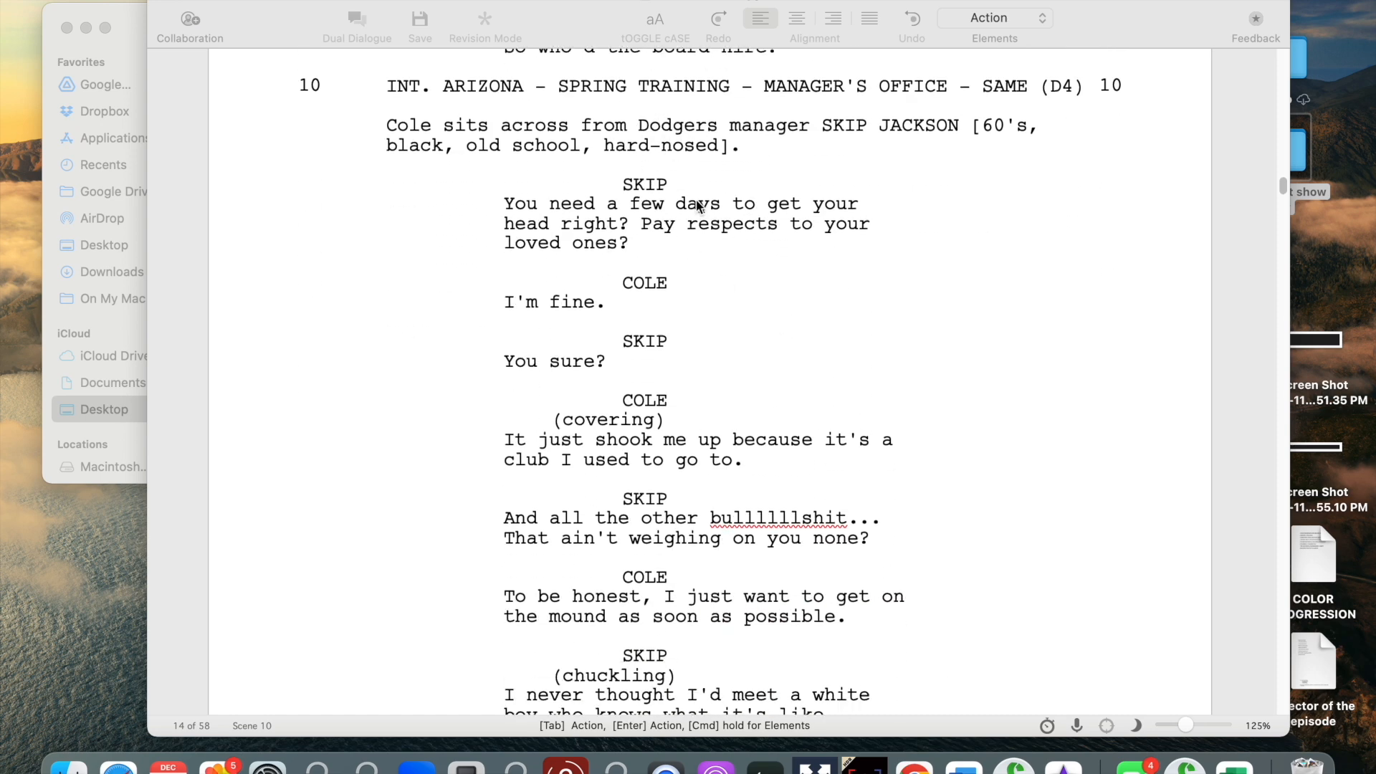
scroll(771, 258, down, 5)
scroll(771, 254, up, 6)
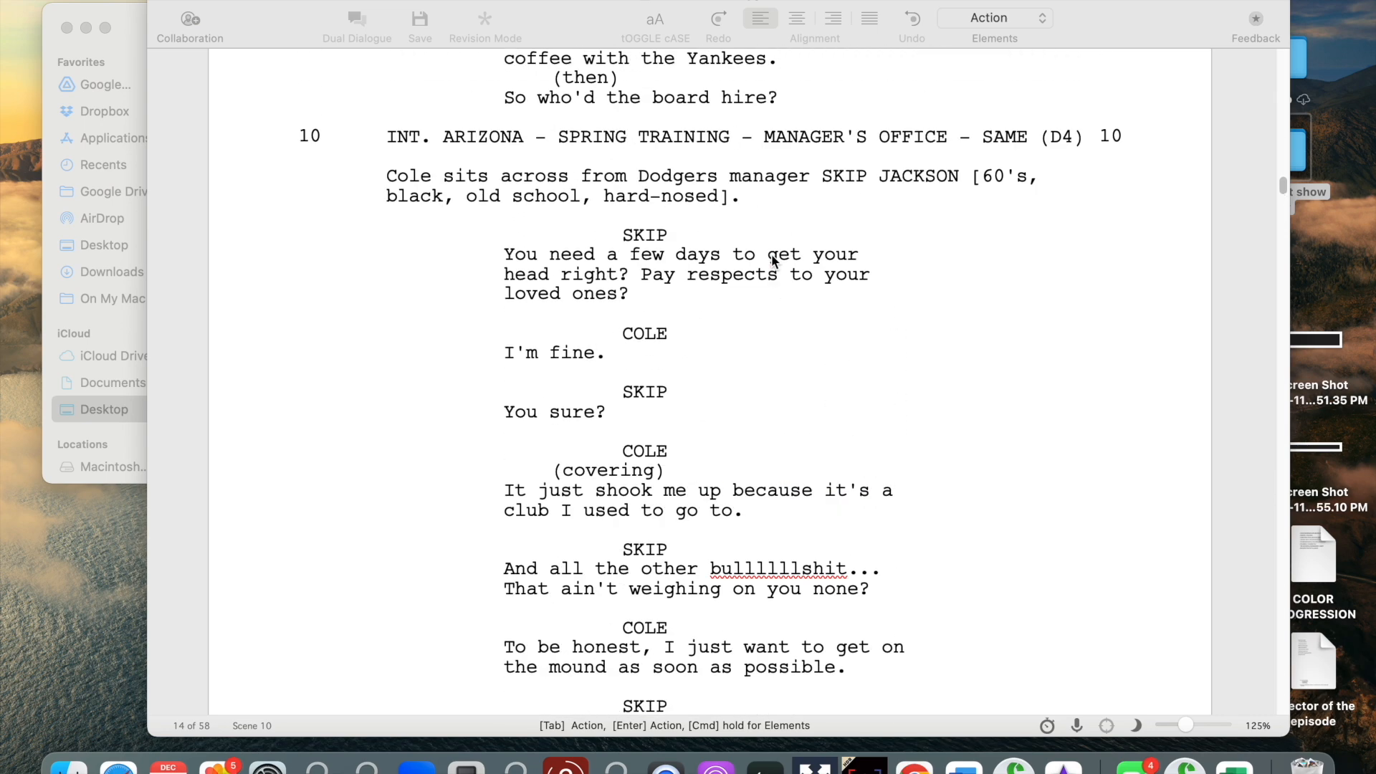
scroll(737, 396, down, 20)
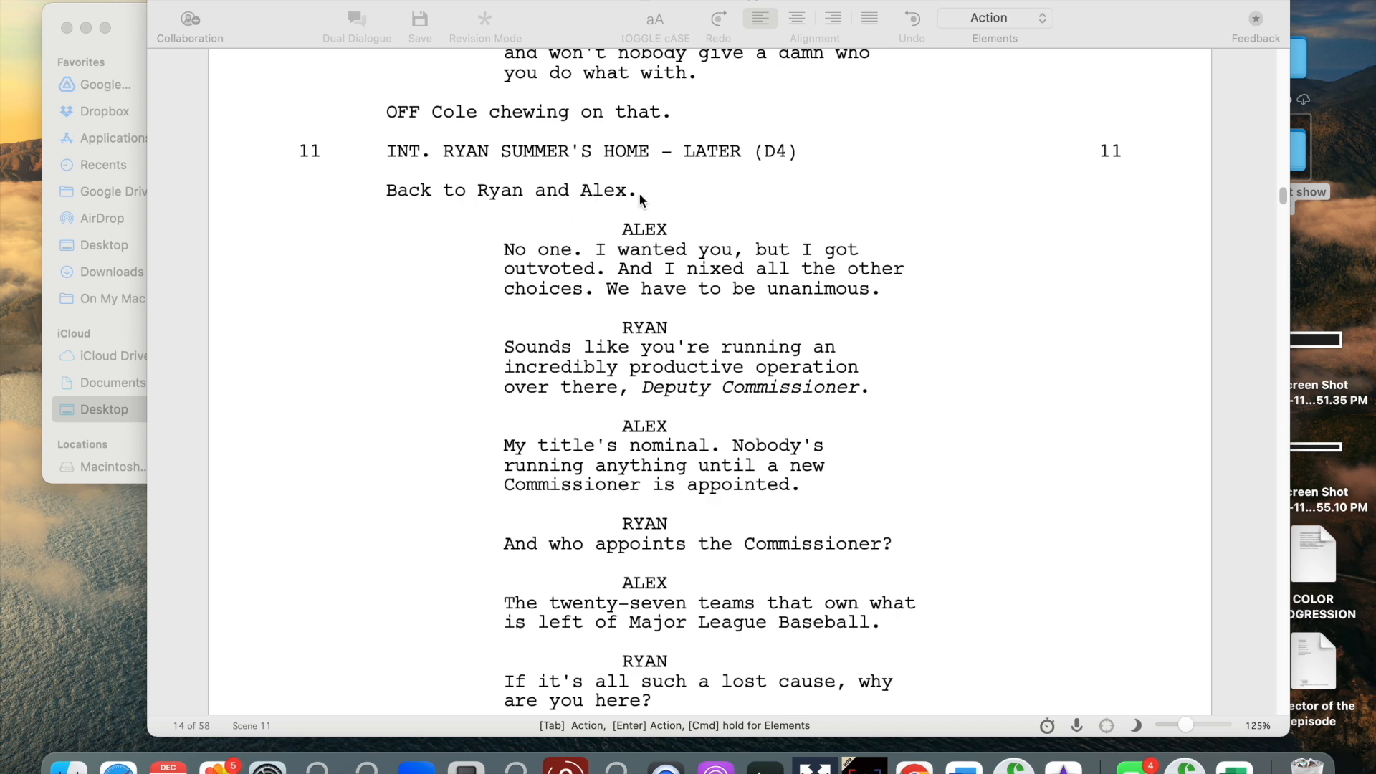
- Compare the scene 11 heading at Ryan Summer's home with the scene 9 heading at her office, and reread how scene 11 opens
scroll(638, 192, up, 20)
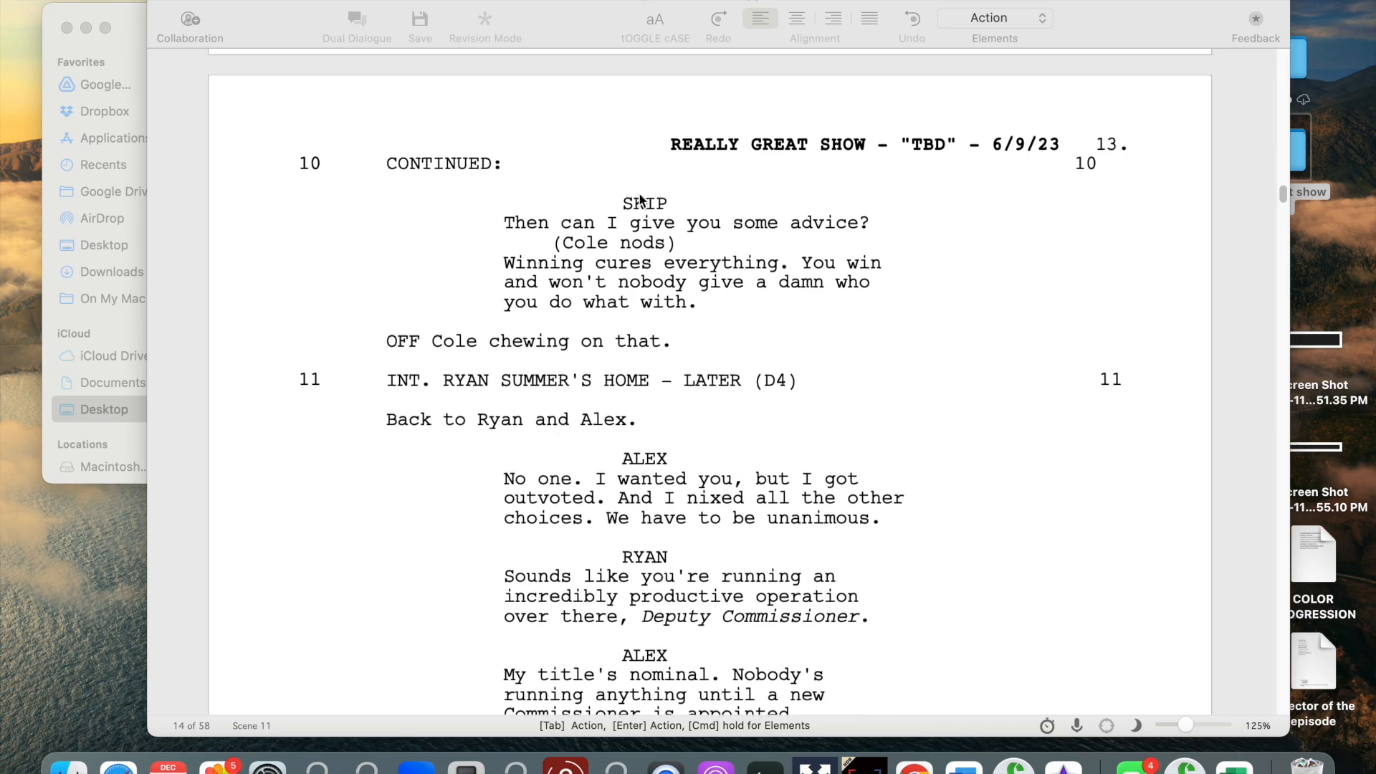
scroll(640, 198, up, 20)
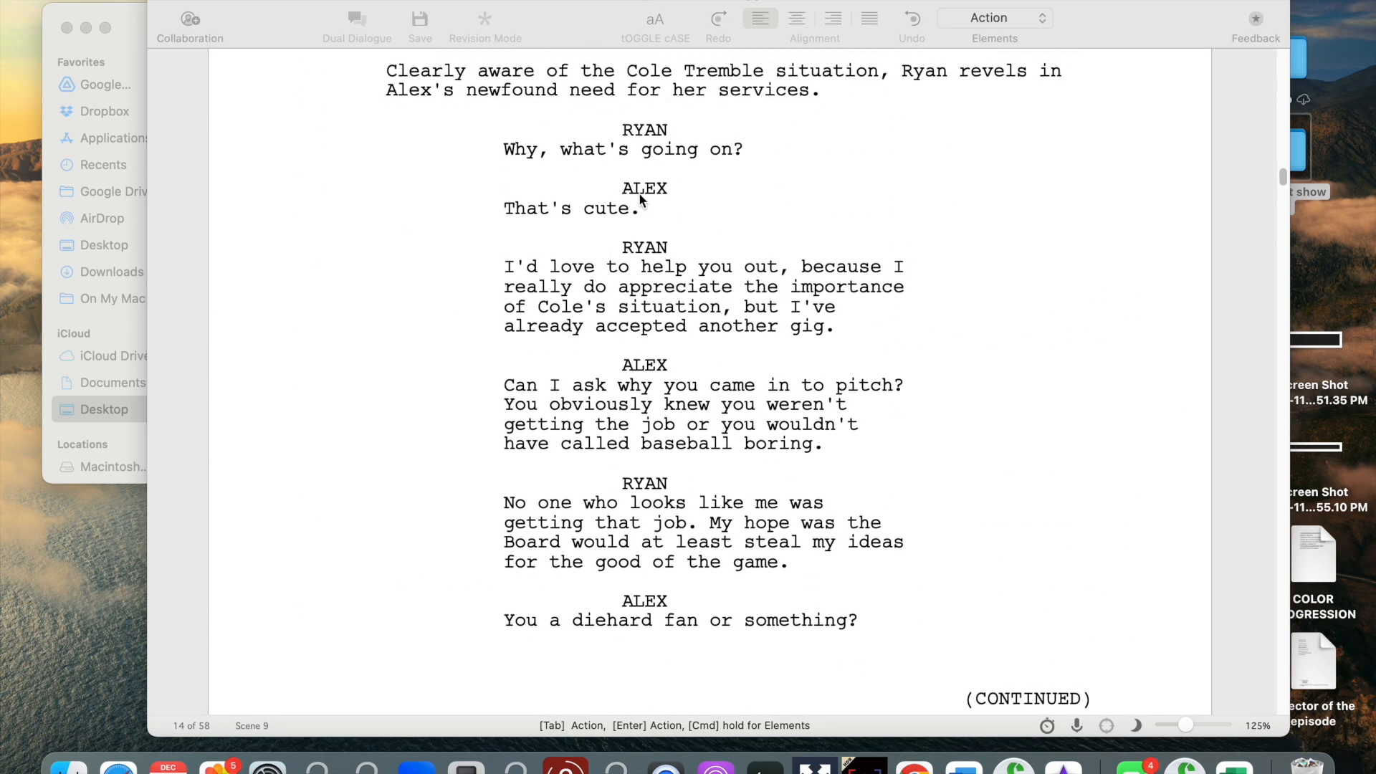
scroll(640, 198, up, 1)
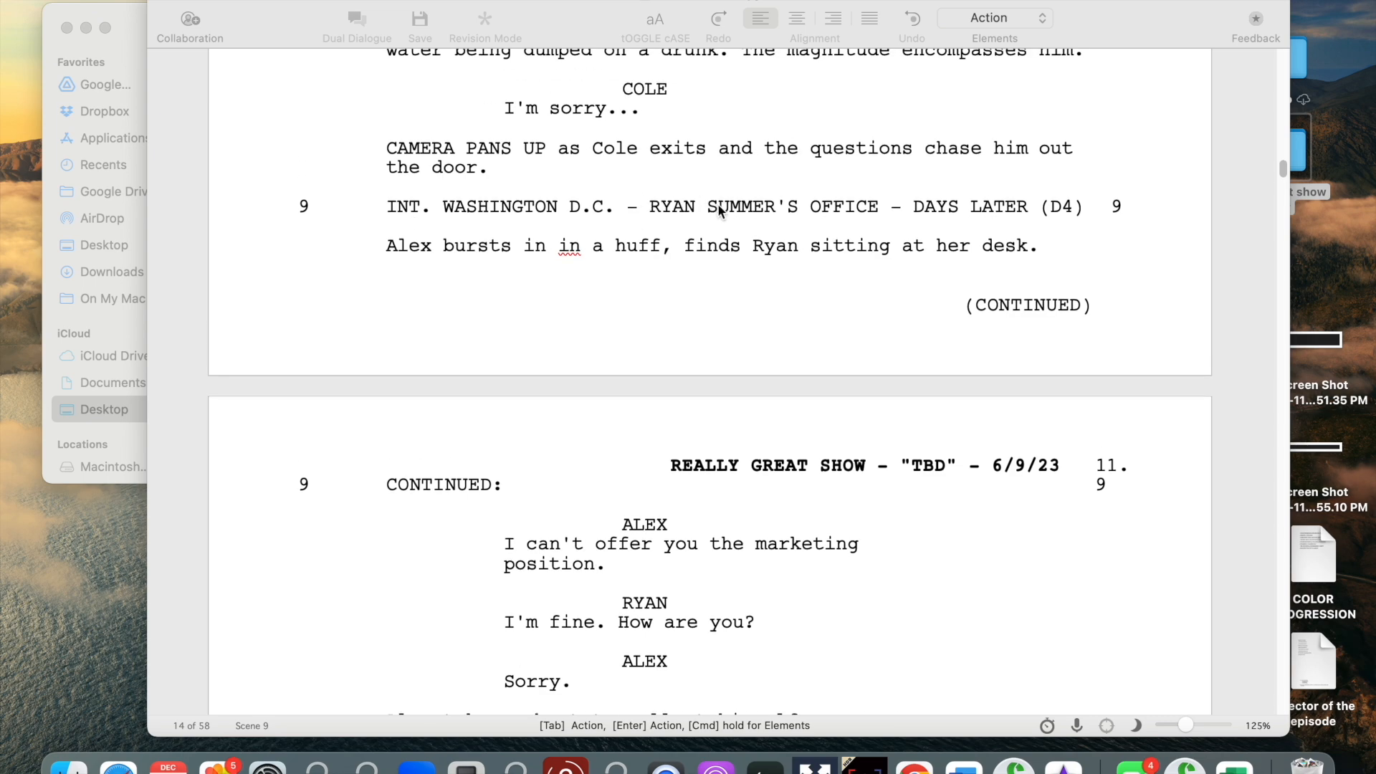
scroll(718, 210, down, 20)
scroll(718, 206, down, 20)
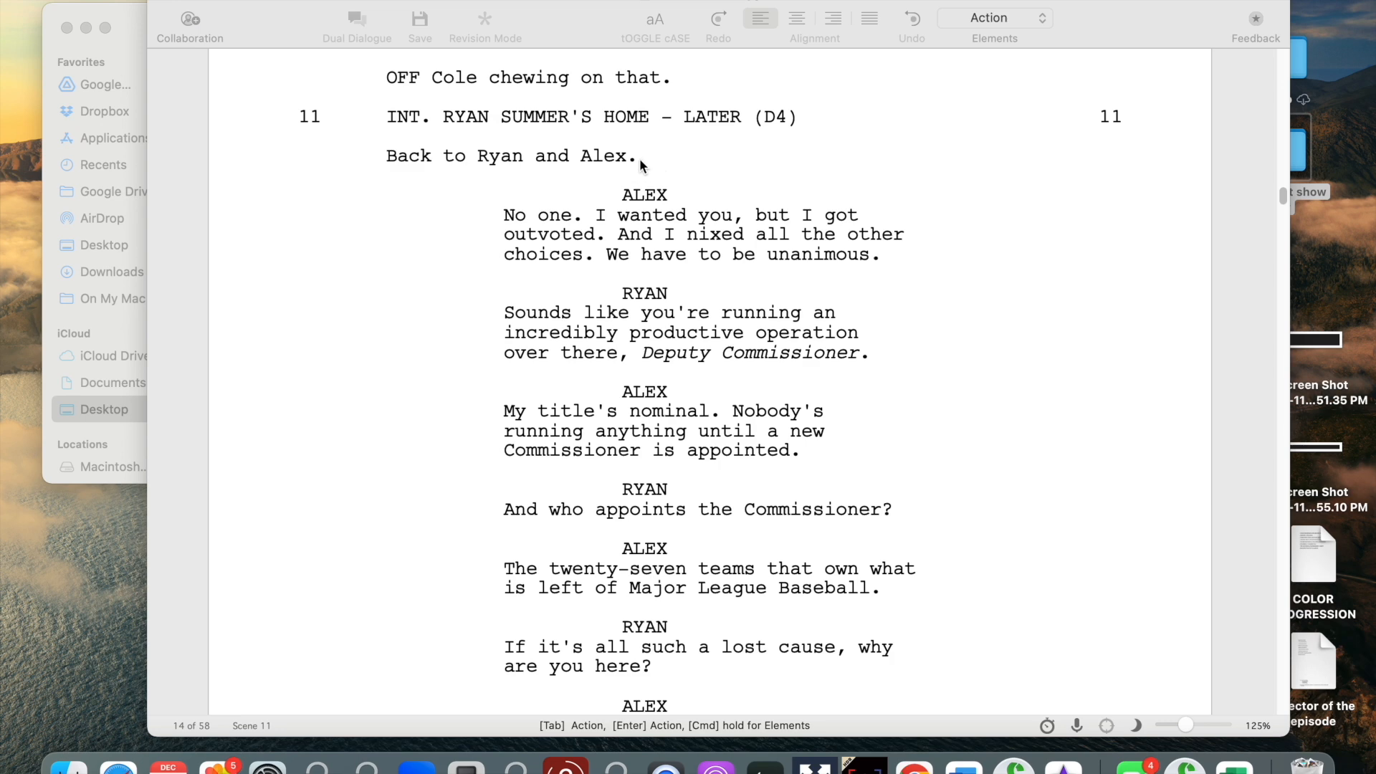
scroll(679, 231, up, 3)
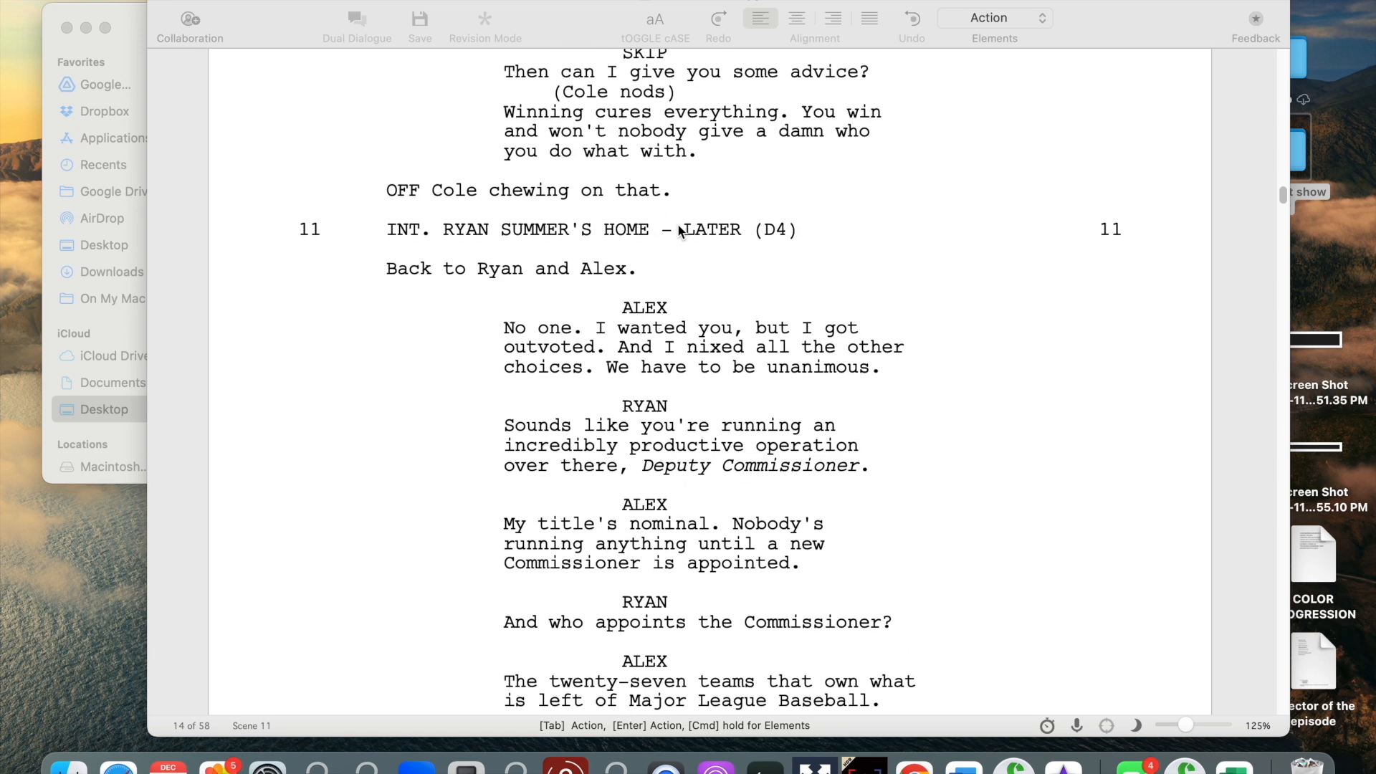
scroll(679, 230, down, 4)
scroll(680, 229, down, 1)
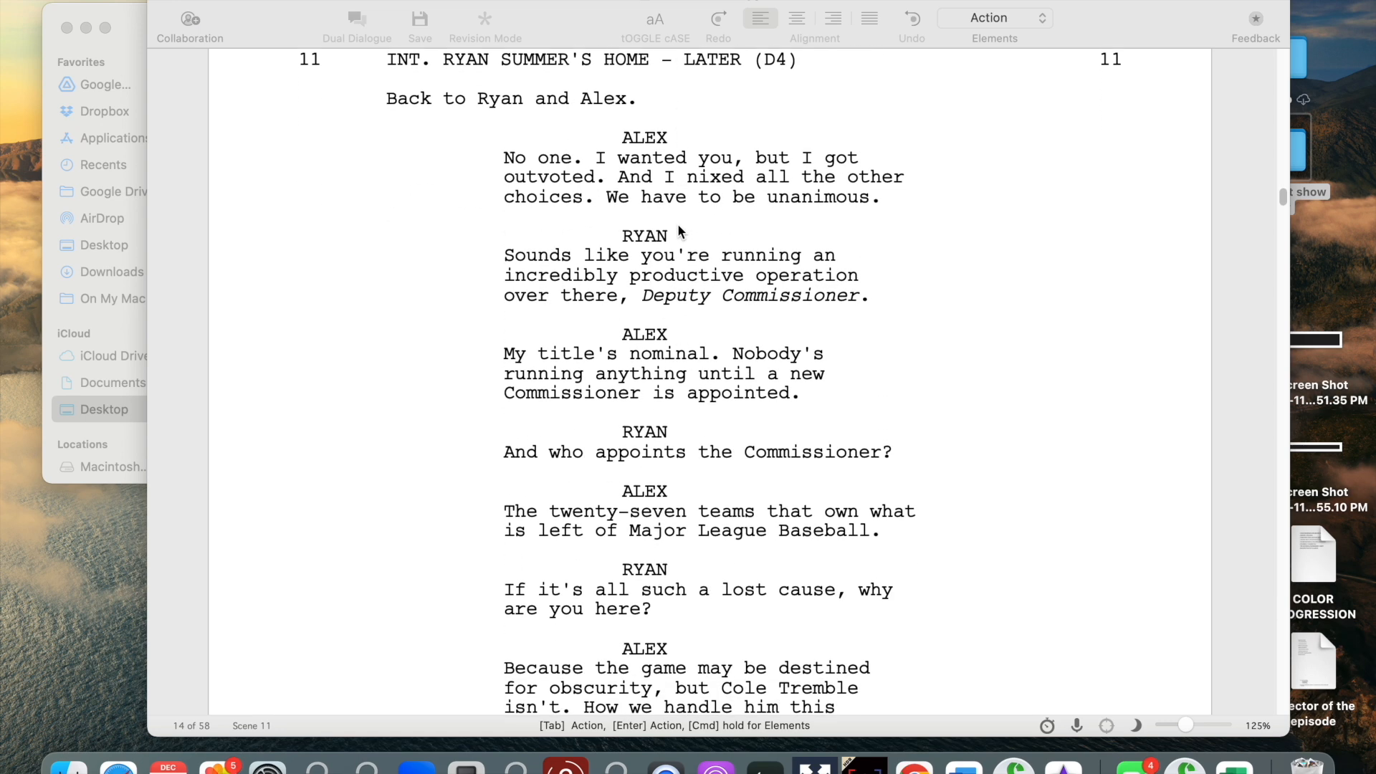
scroll(679, 231, up, 1)
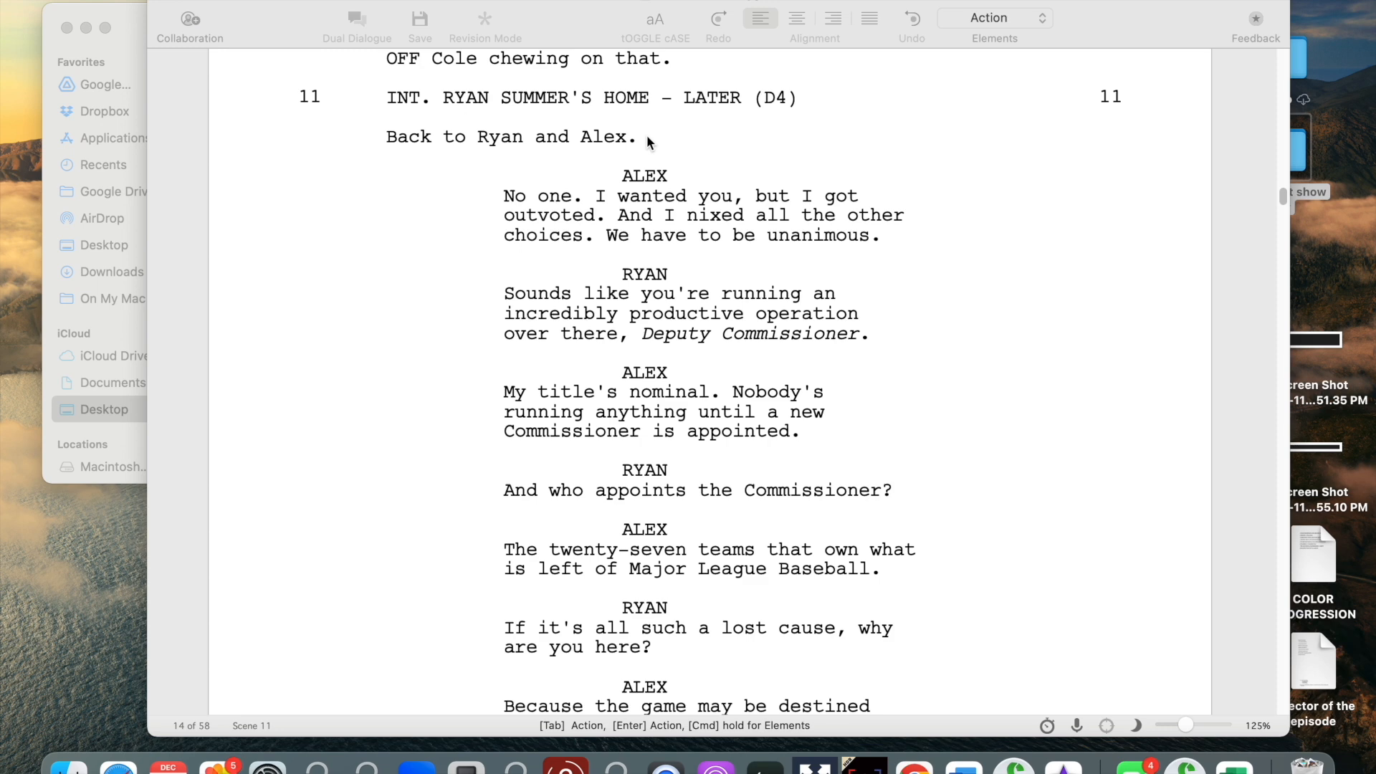
scroll(647, 140, up, 1)
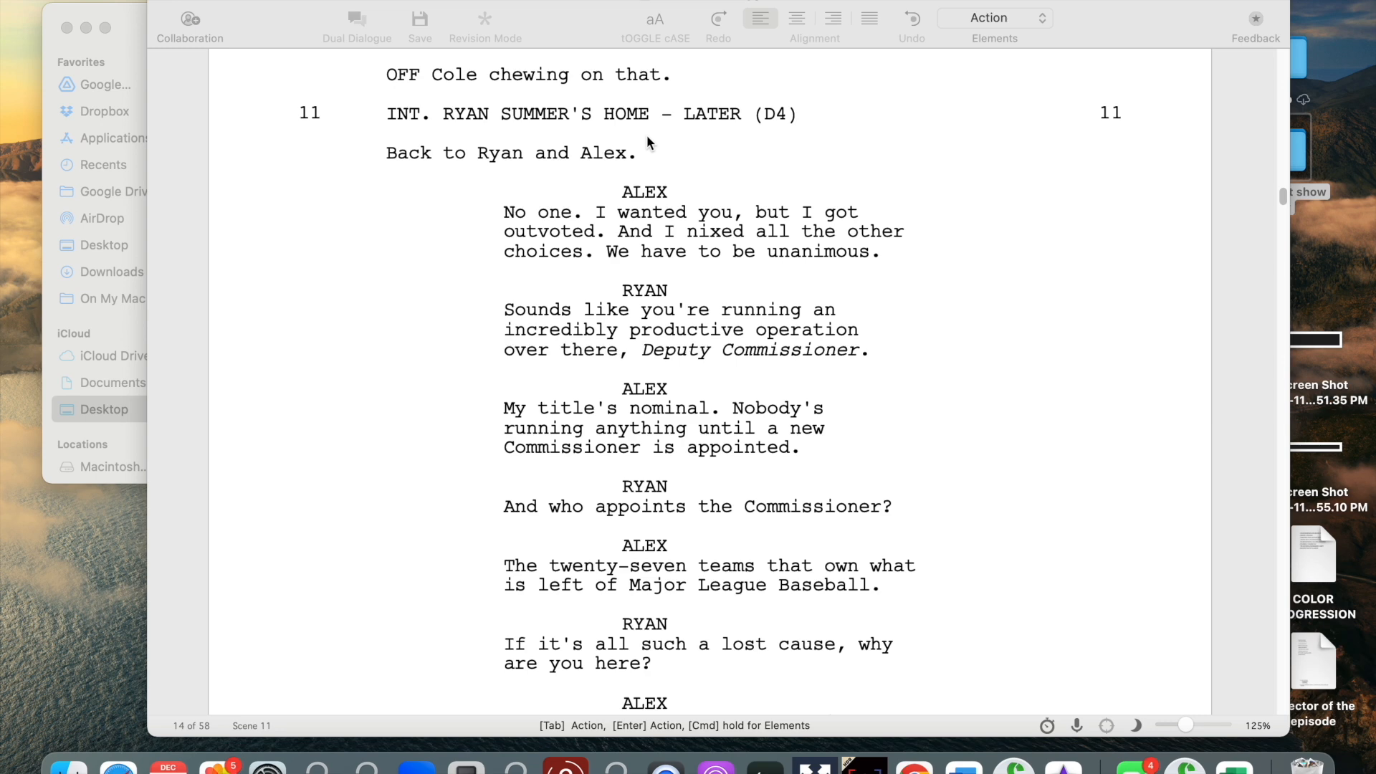
scroll(648, 139, down, 3)
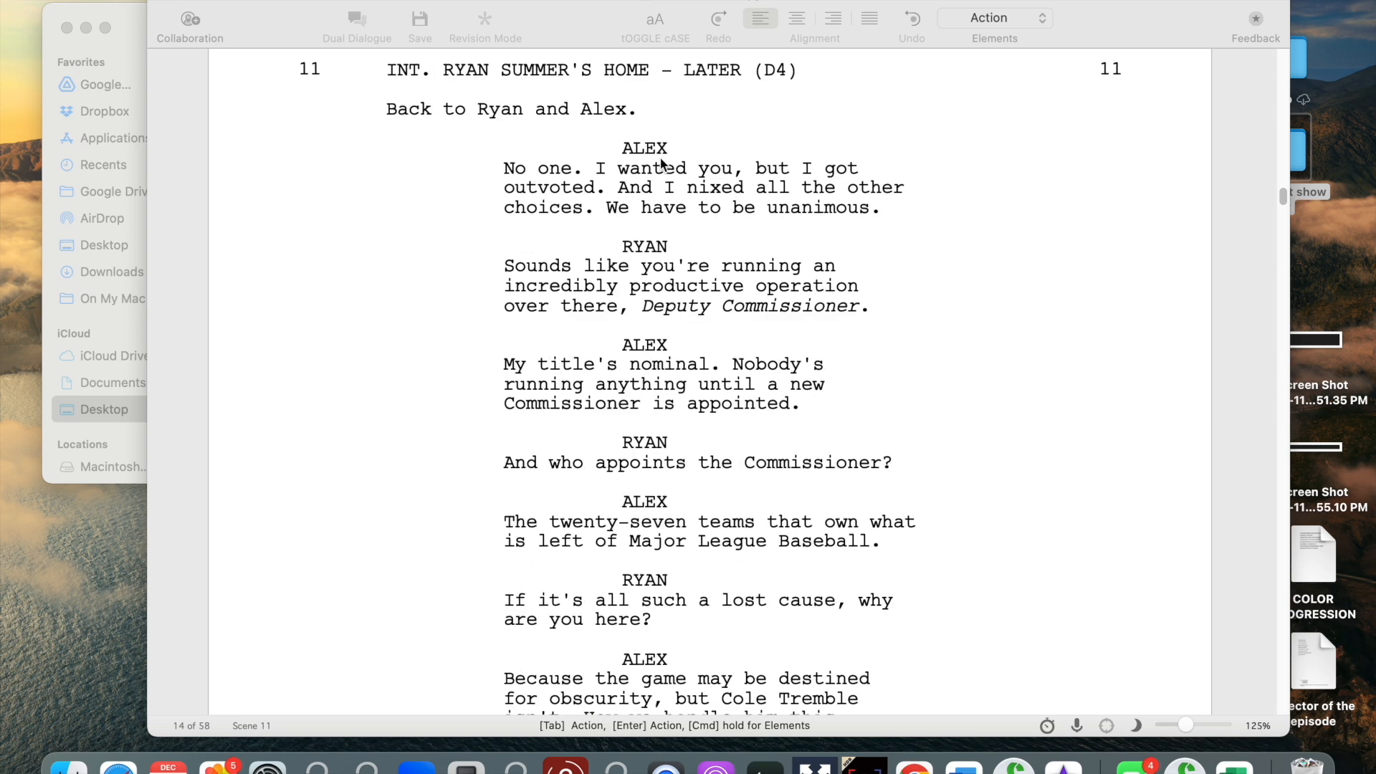
scroll(661, 164, up, 5)
scroll(661, 163, down, 5)
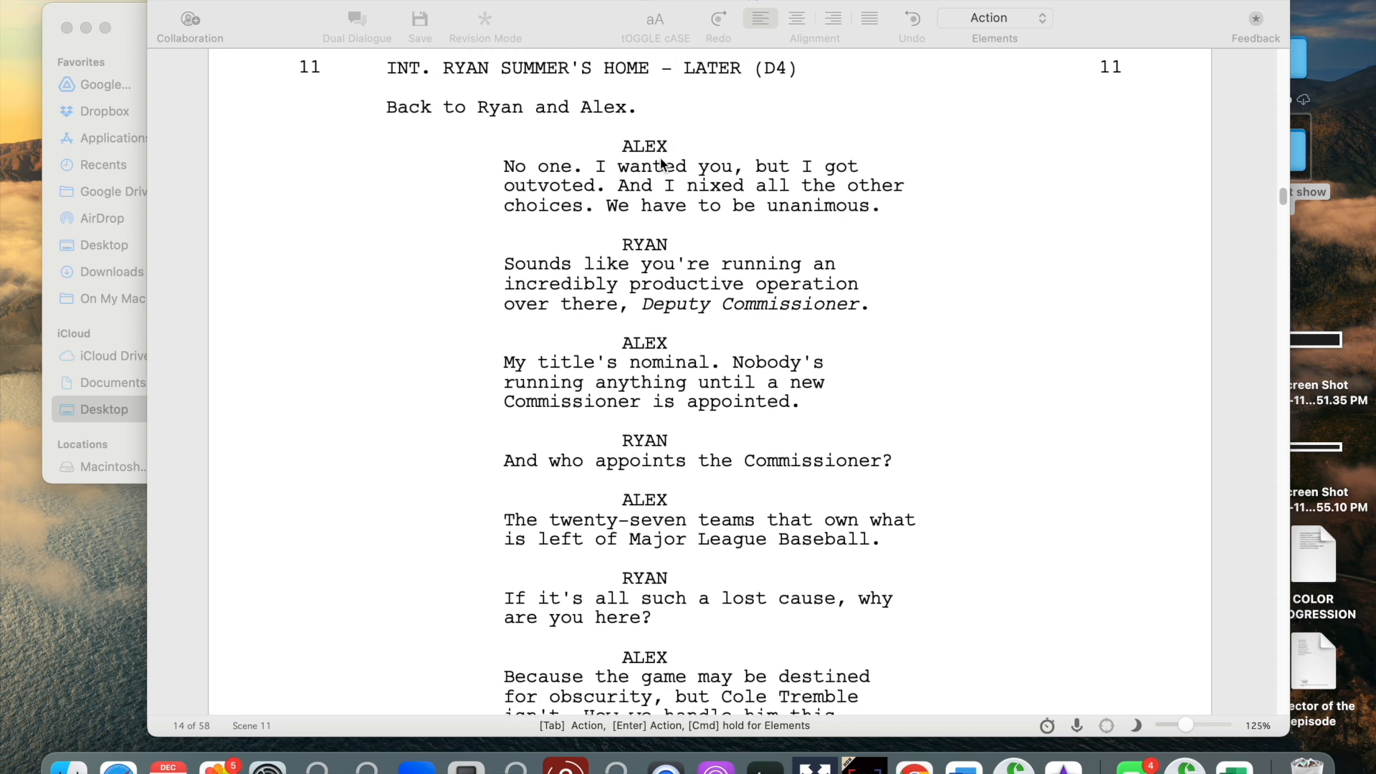
scroll(661, 164, up, 2)
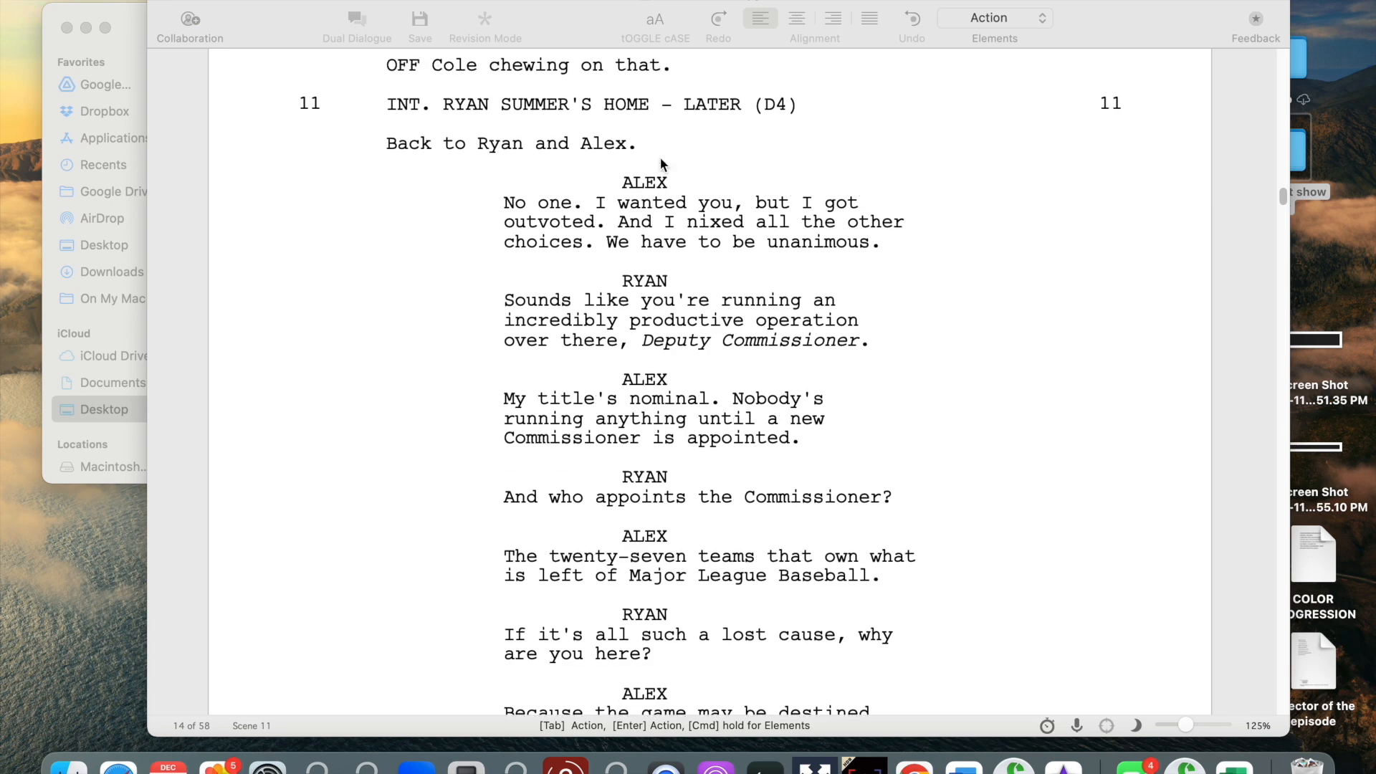
scroll(661, 164, up, 20)
scroll(659, 163, down, 15)
scroll(660, 163, down, 7)
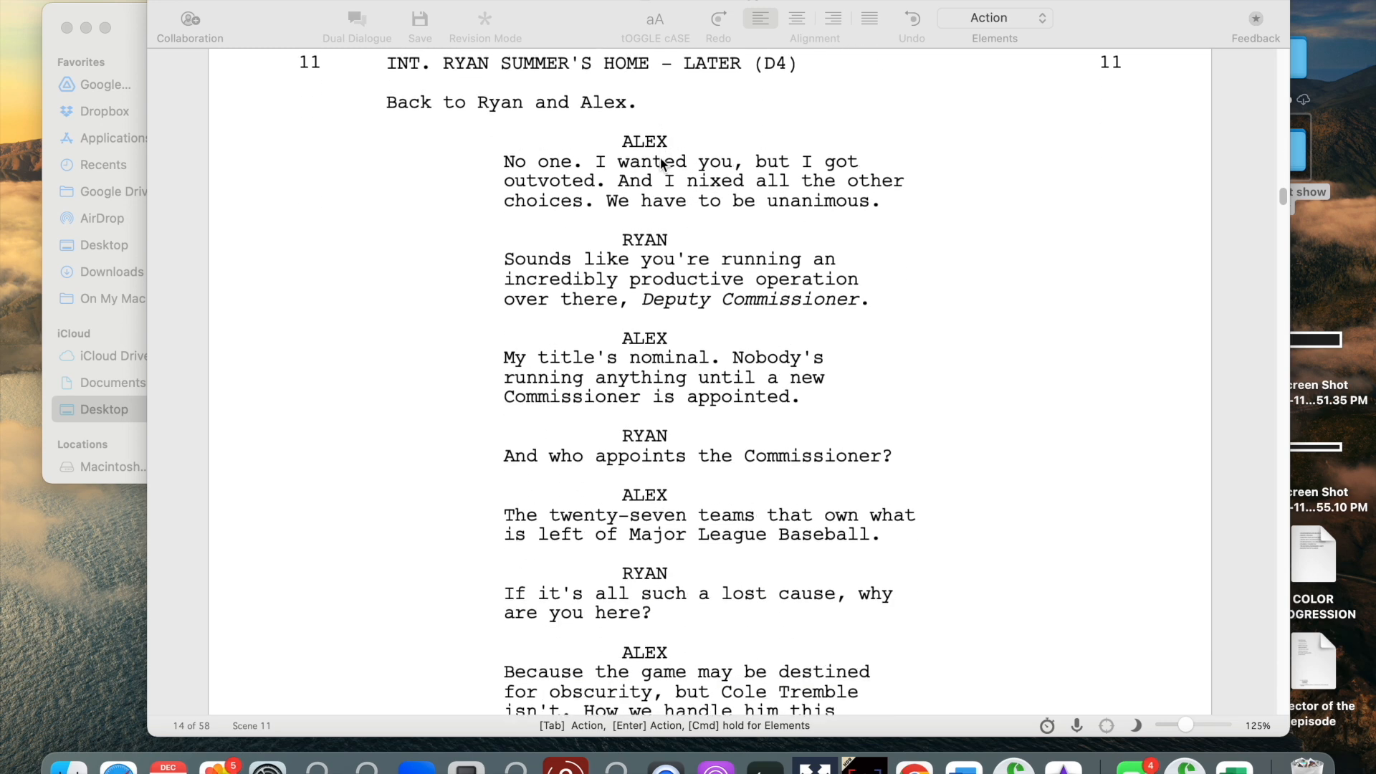
scroll(660, 163, up, 2)
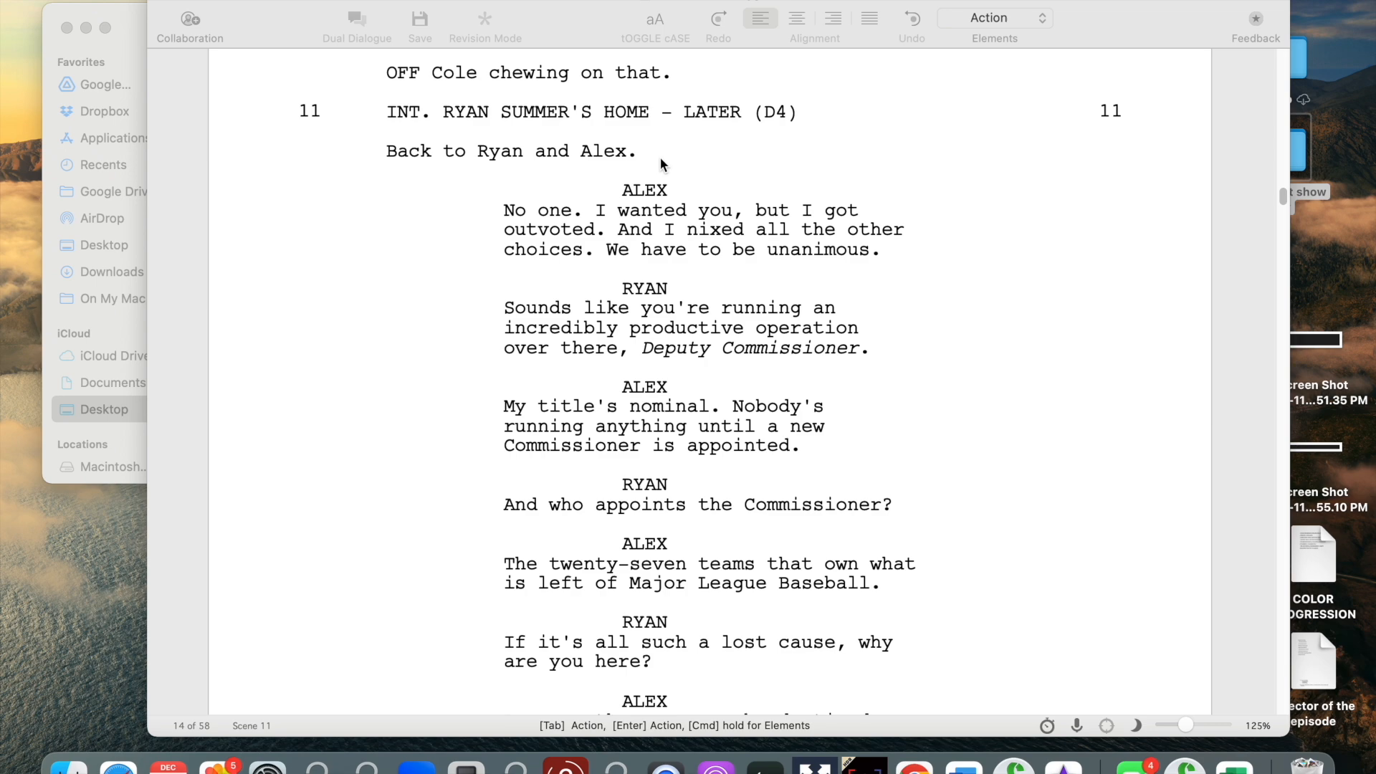
- Replace "PANS" with "TILTS" in the scene 11 action line about the camera moving up to Ryan pondering
scroll(660, 157, down, 20)
scroll(659, 157, up, 7)
scroll(557, 343, down, 2)
click(511, 319)
drag(511, 319, 380, 317)
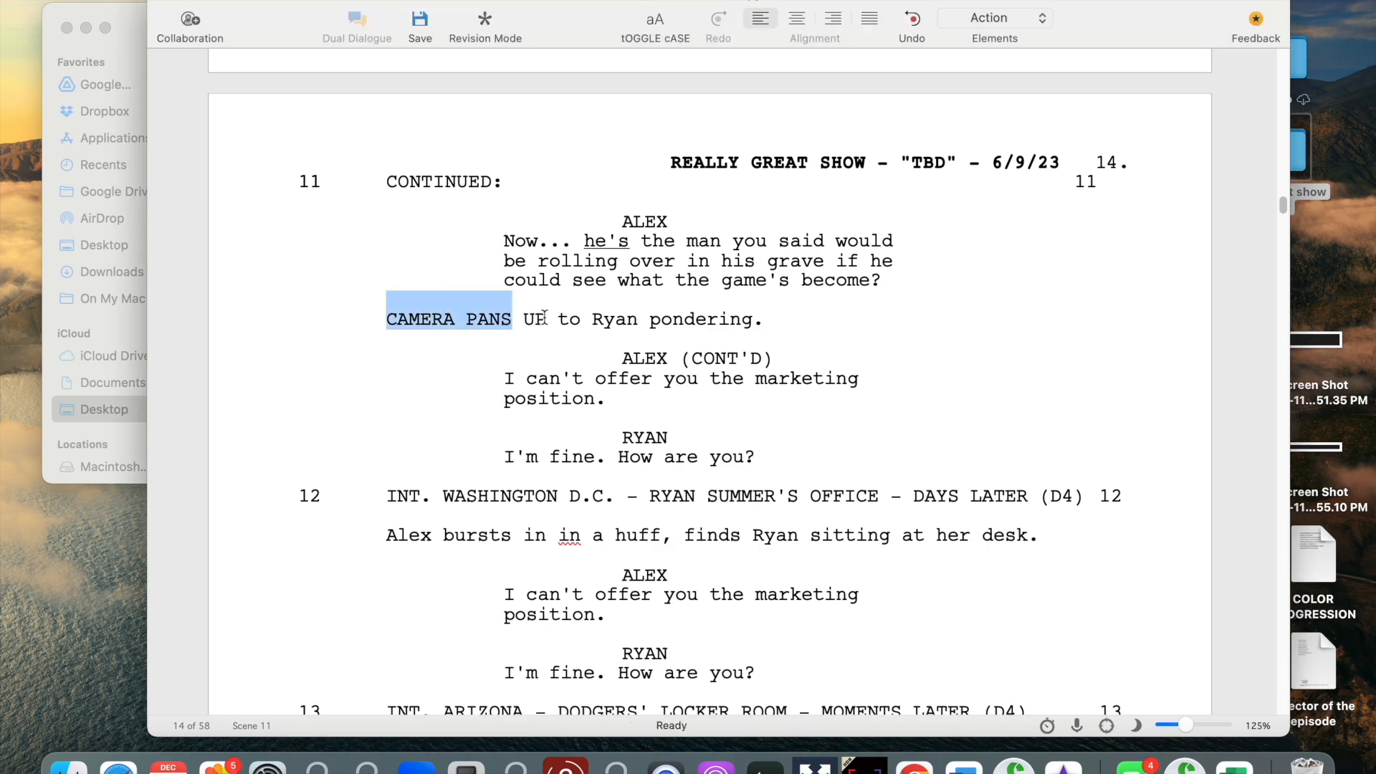
drag(547, 319, 385, 319)
key(Down)
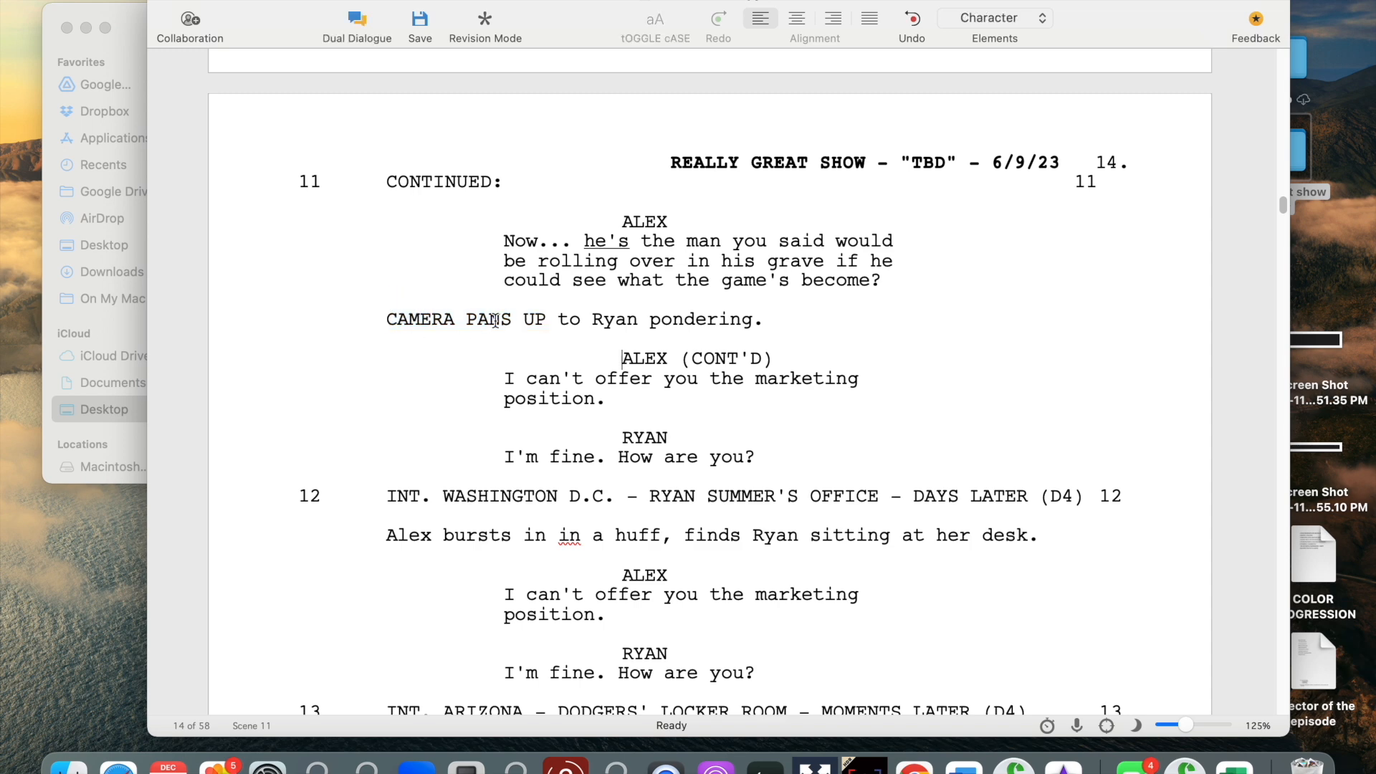
click(513, 319)
key(BackSpace)
key(BackSpace)
key(BackSpace)
key(BackSpace)
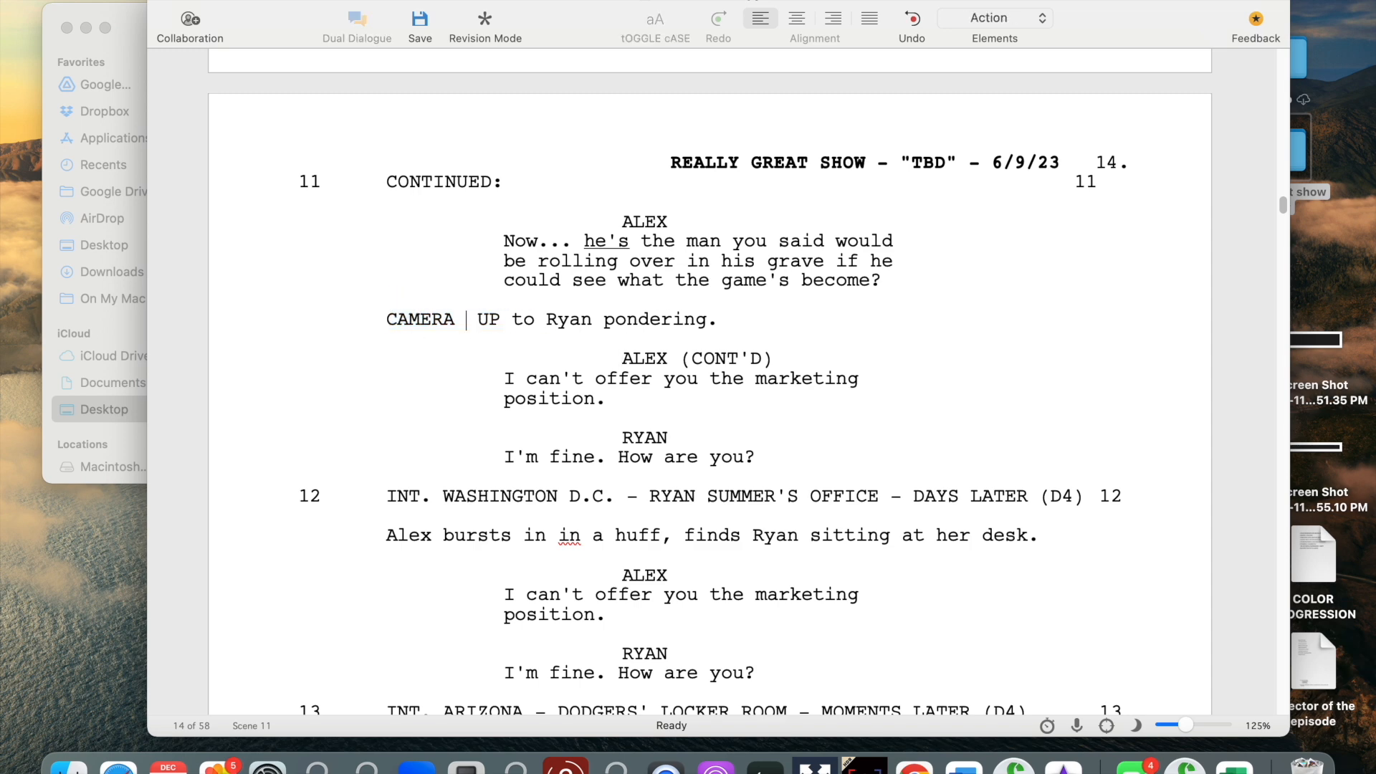
text(TO)
key(BackSpace)
text(ILTS)
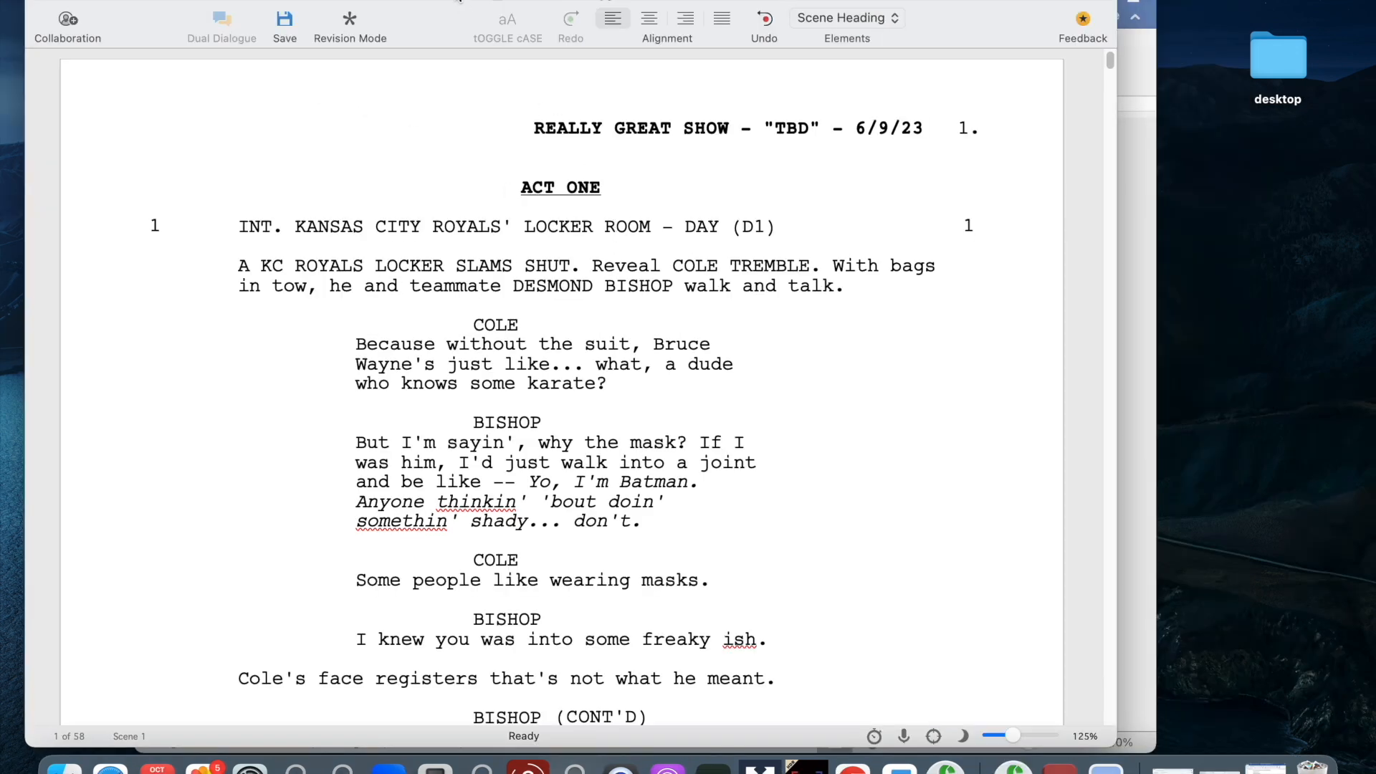
- Run the Format Assistant, ignore two flagged rule violations, close it and return to the first page
click(487, 0)
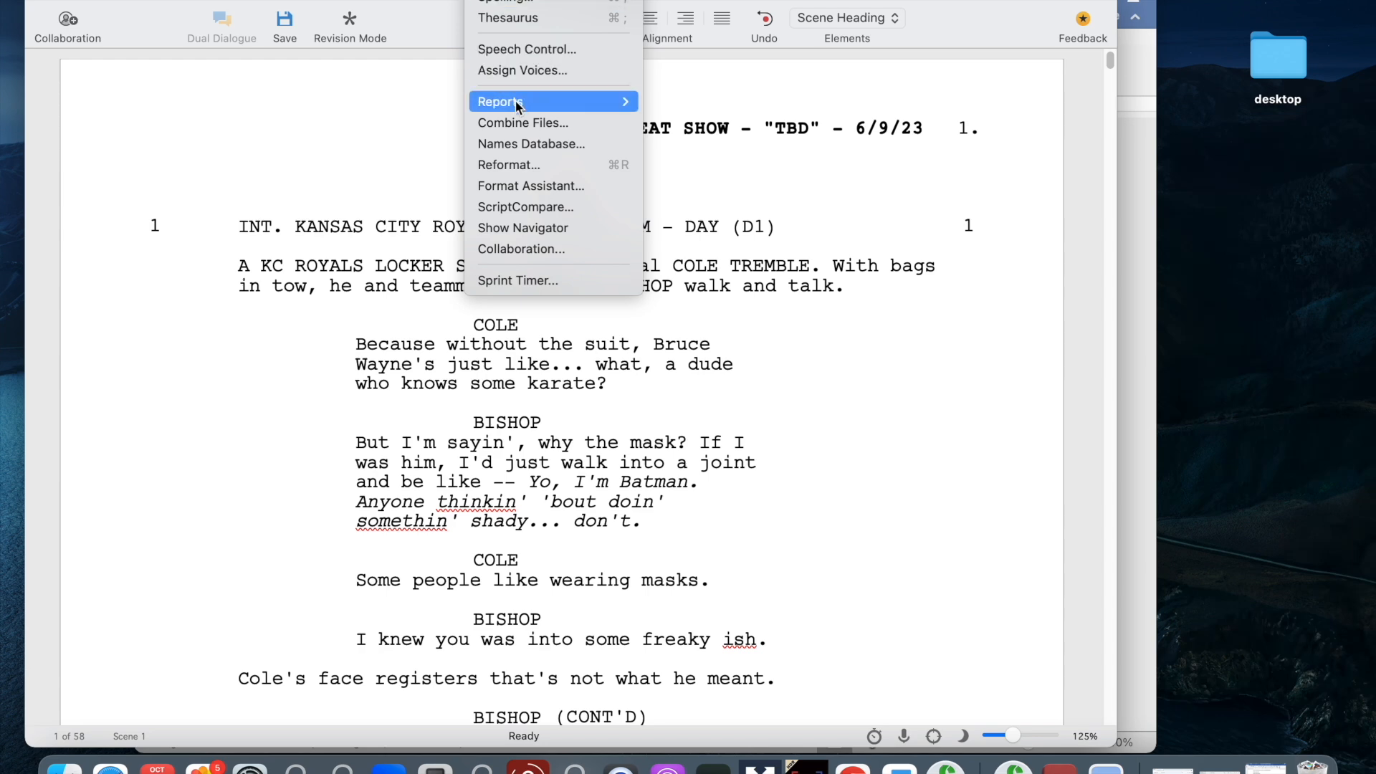
click(532, 188)
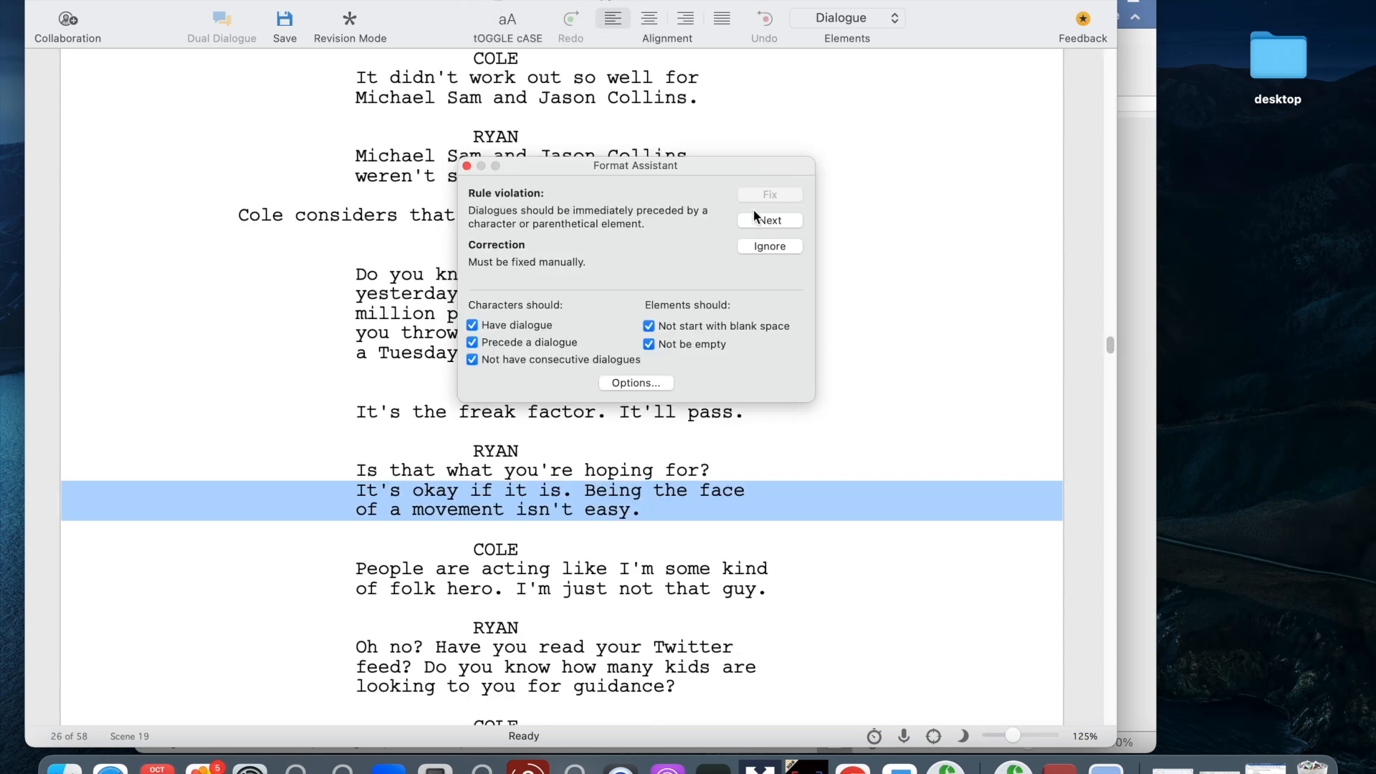
click(754, 248)
click(749, 246)
click(466, 166)
drag(1110, 495, 1109, 61)
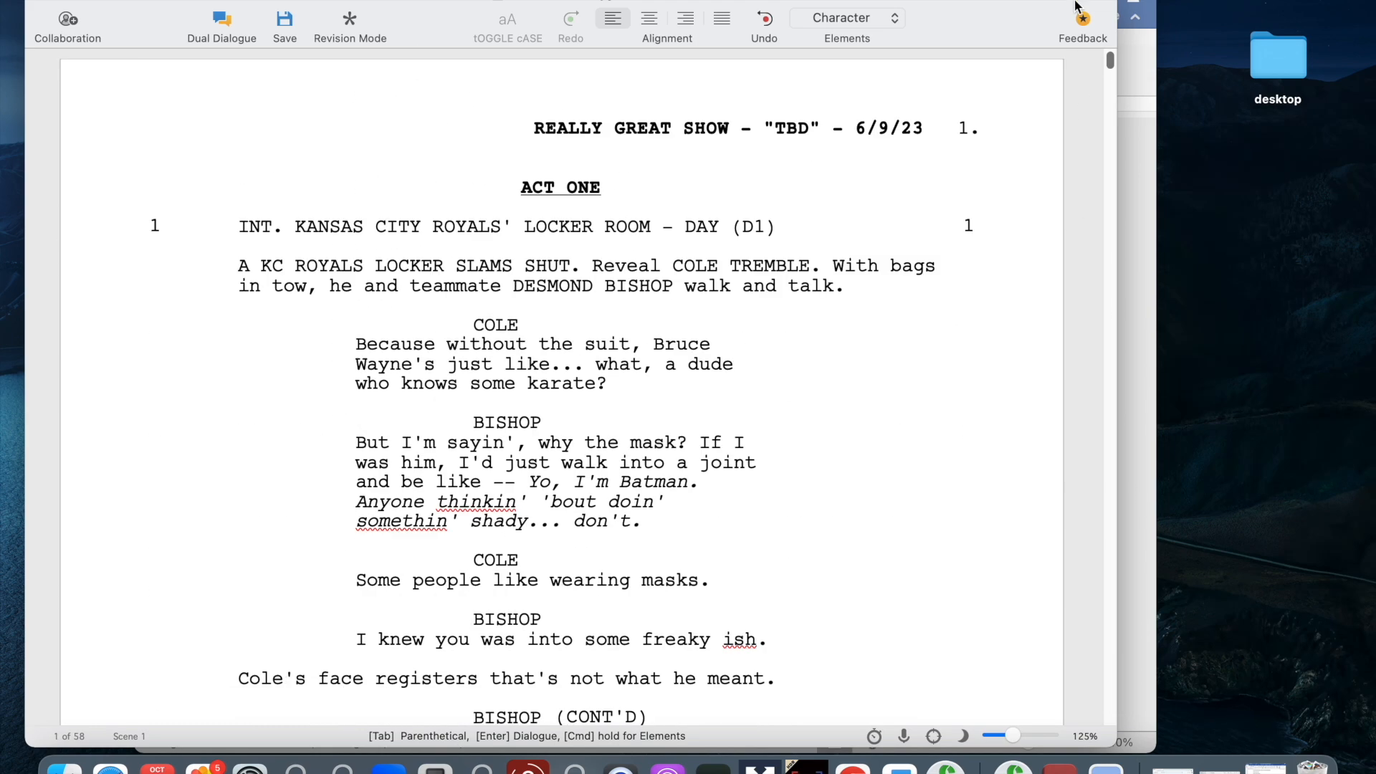
click(556, 213)
scroll(609, 237, down, 2)
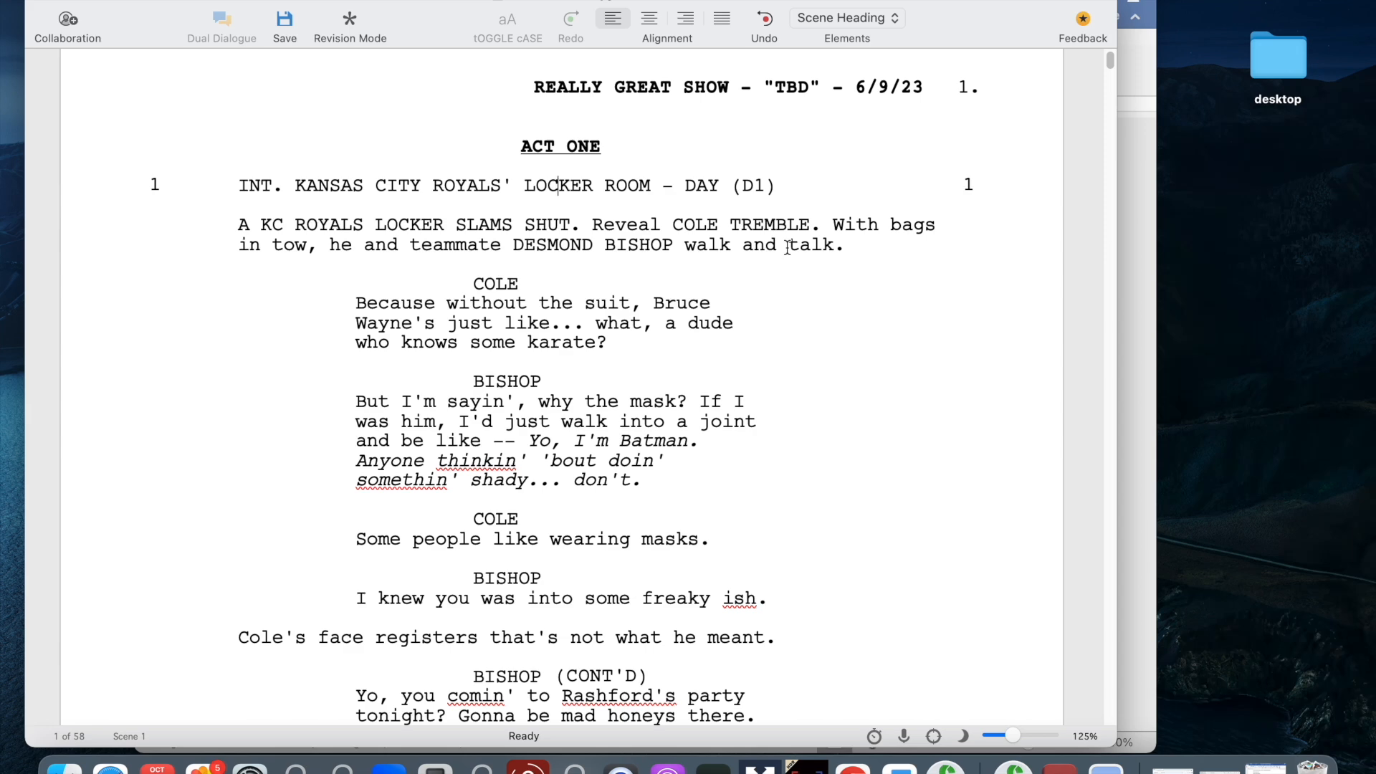
click(755, 253)
key(Up)
- Generate a Script Report of the scene headings only, as a script document, and enlarge the report view to 125%
click(490, 1)
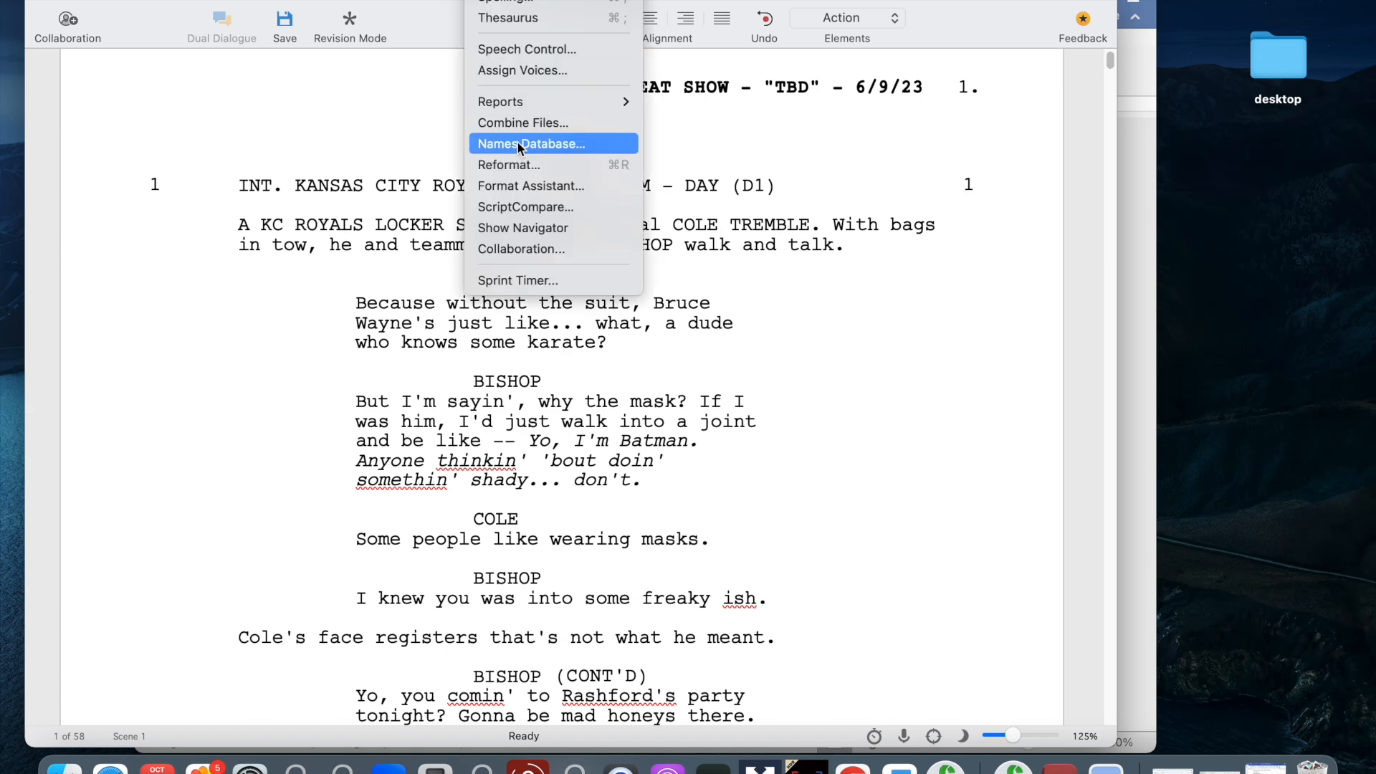
mouse_move(510, 105)
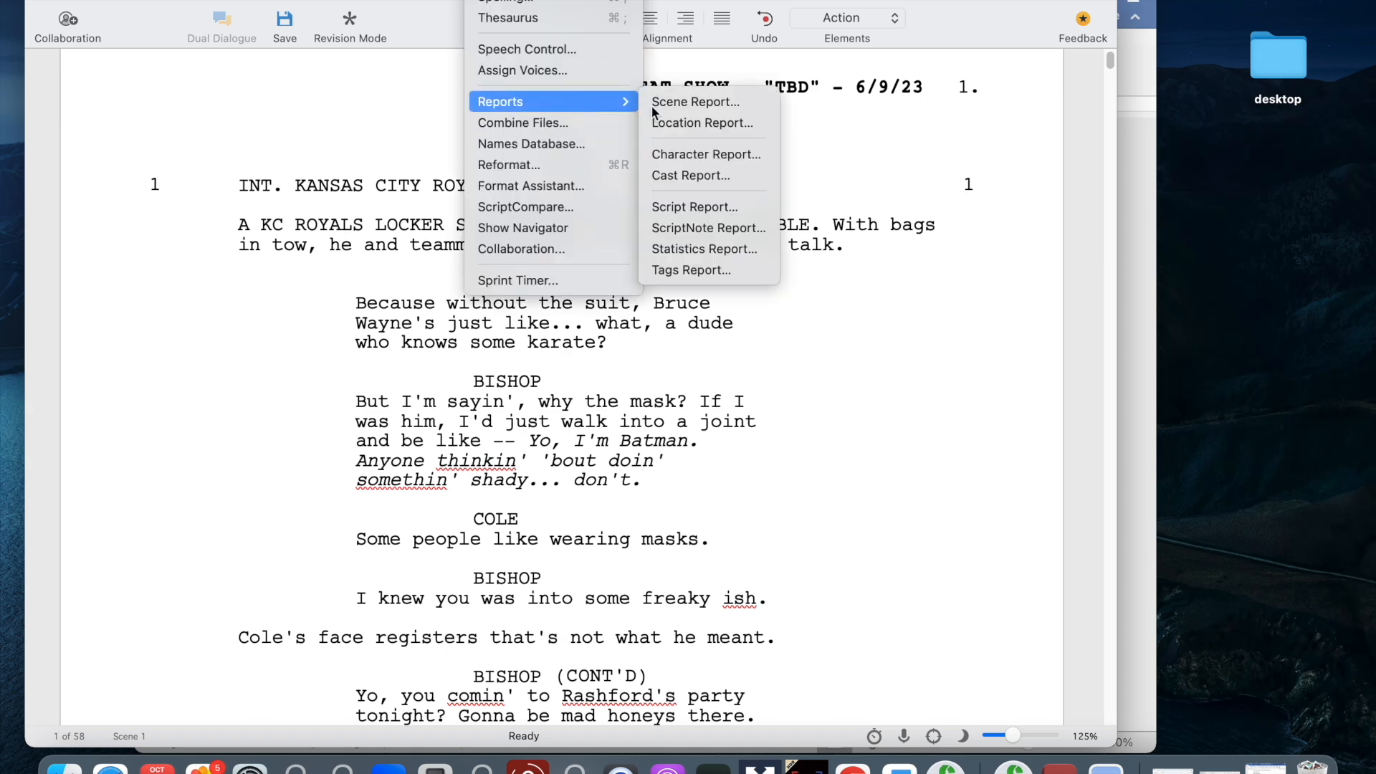
click(681, 208)
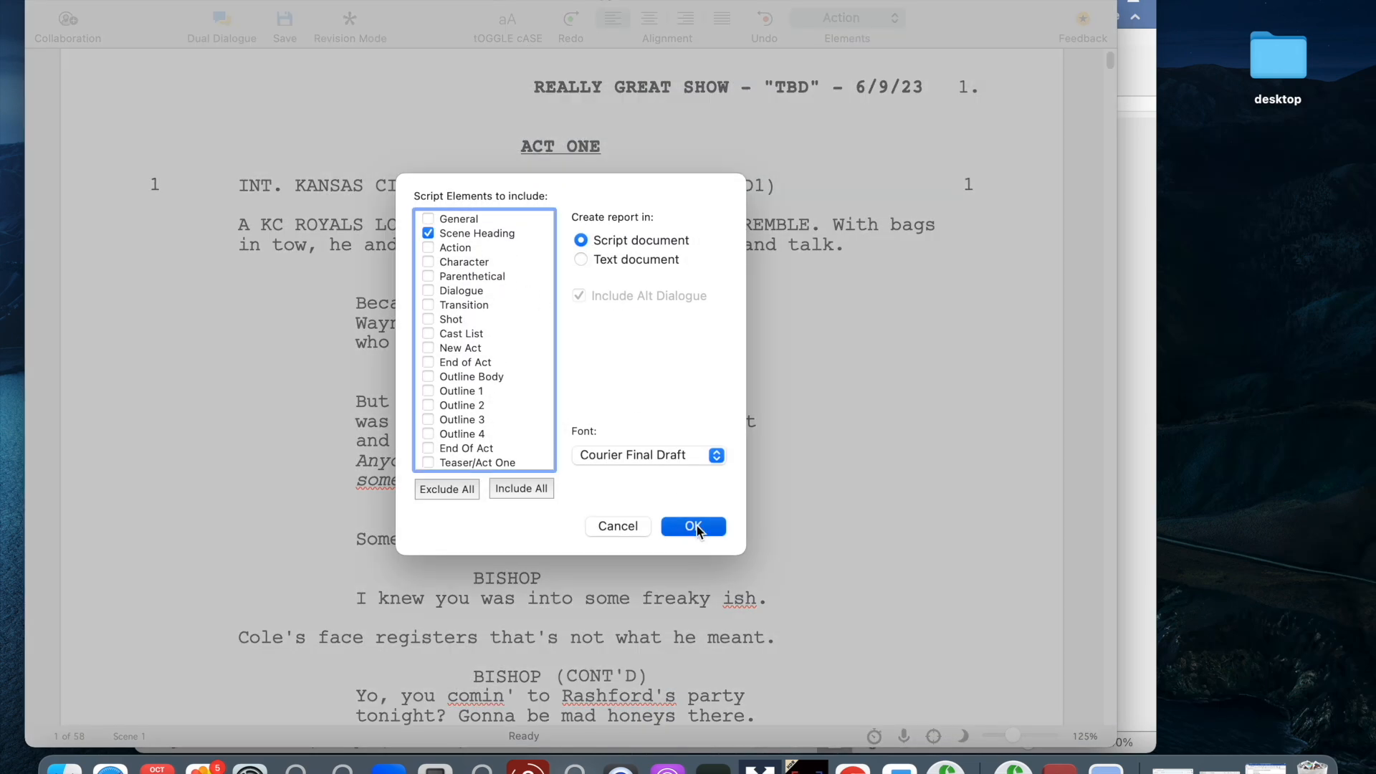
click(694, 526)
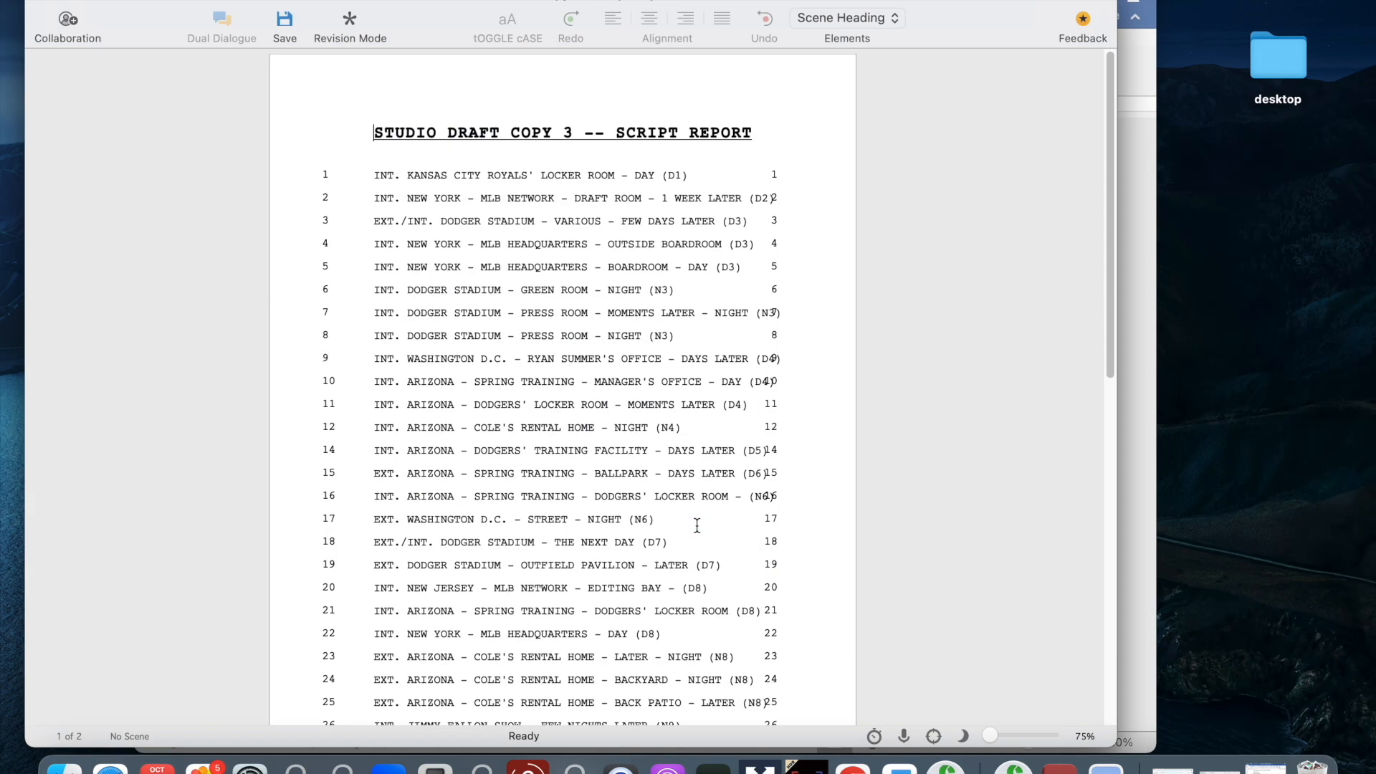
drag(996, 735, 1014, 736)
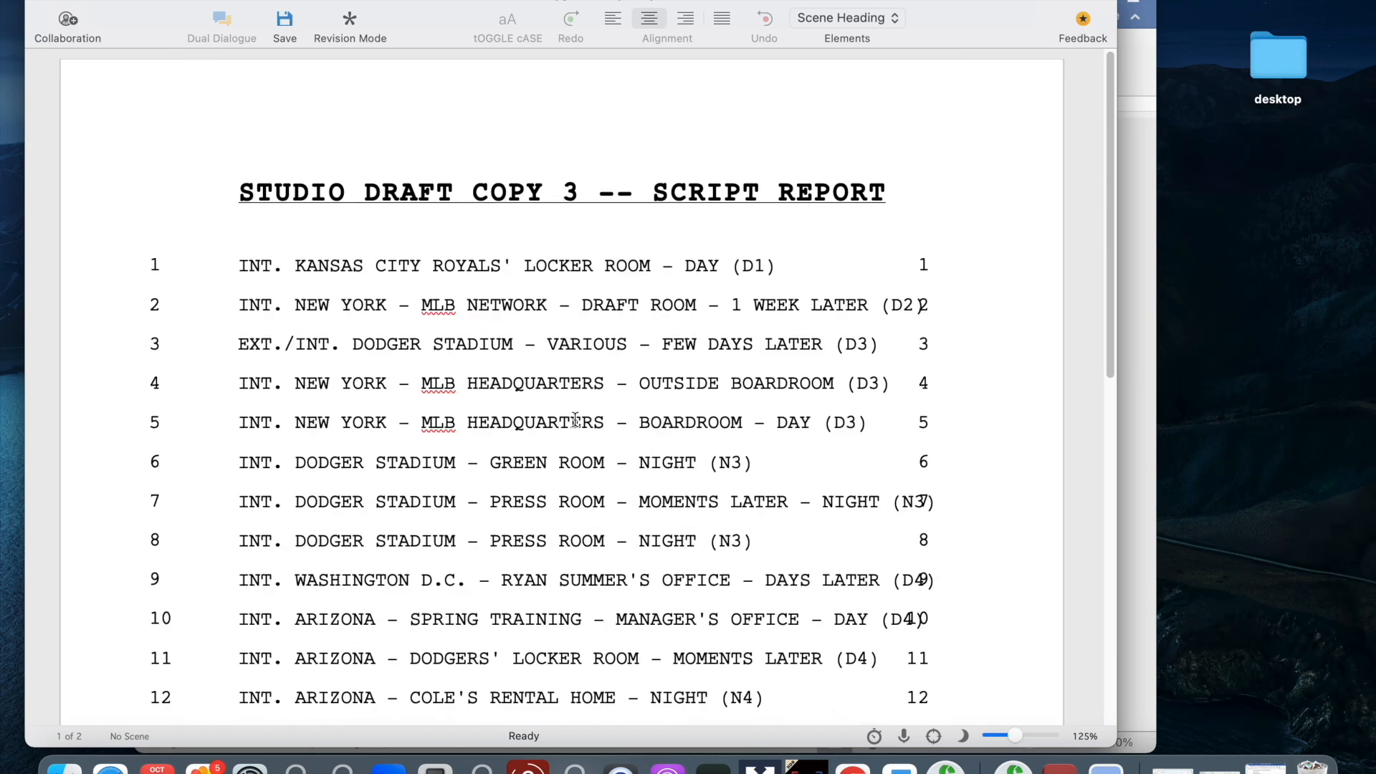
- Review the scene headings in the script report, checking that the scene numbers run in sequence and the locations are consistent
scroll(594, 430, down, 5)
scroll(206, 230, down, 8)
scroll(185, 337, down, 3)
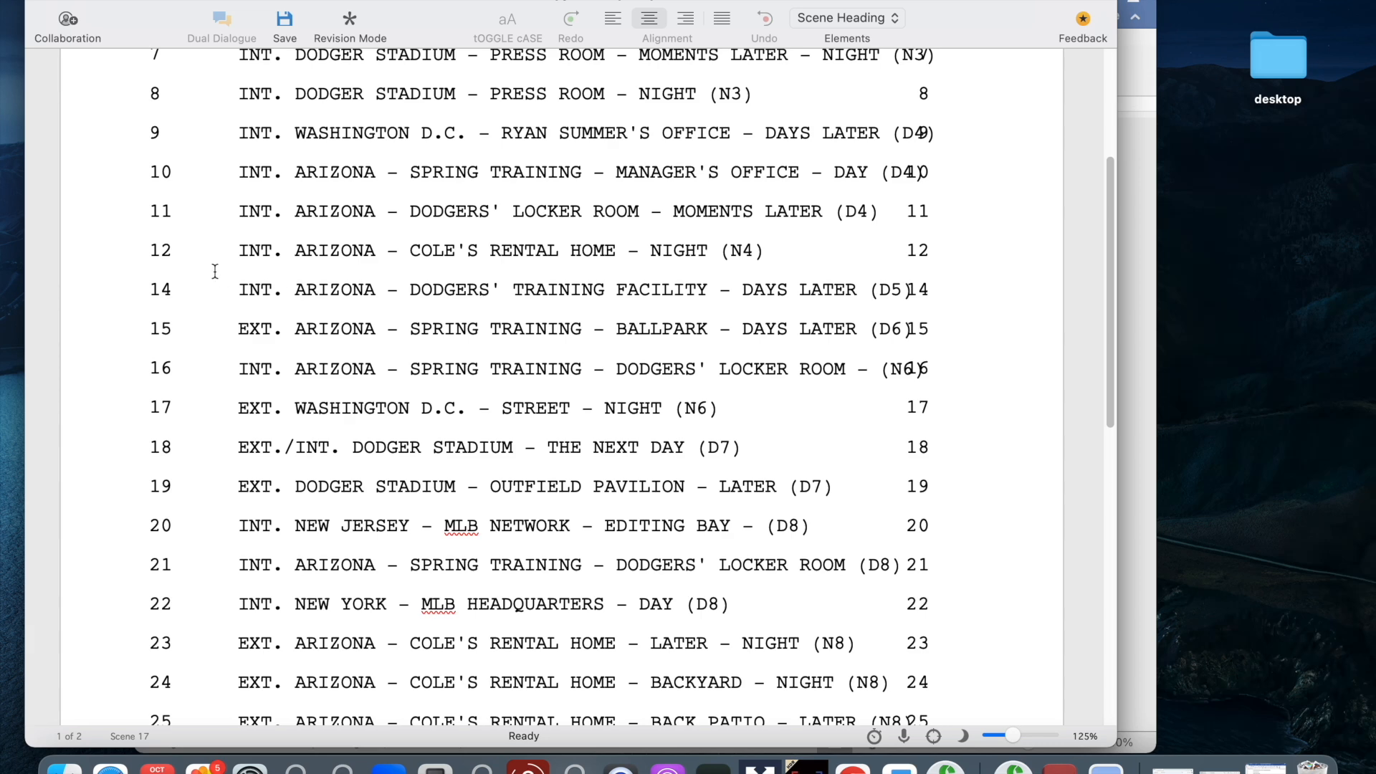
scroll(227, 276, down, 2)
scroll(227, 276, up, 5)
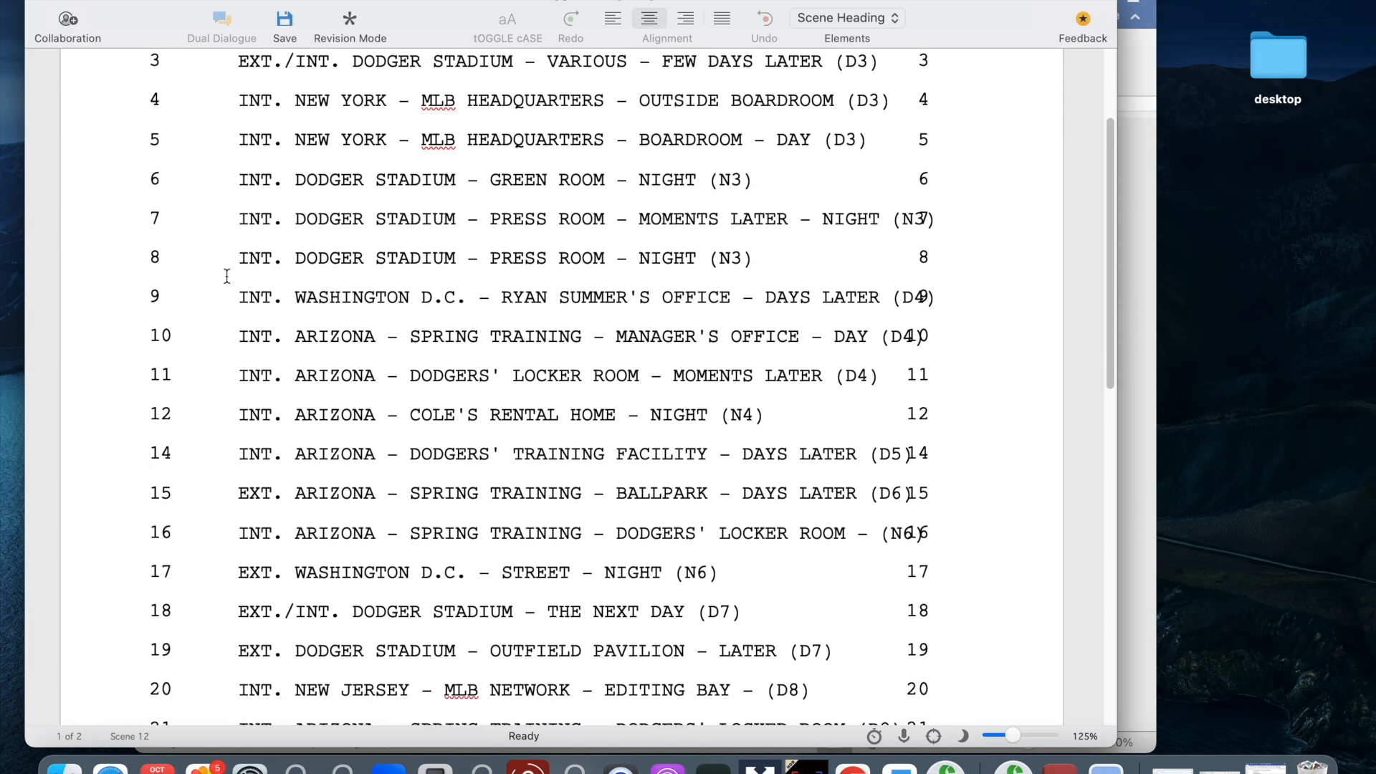
scroll(225, 276, down, 2)
scroll(257, 326, down, 2)
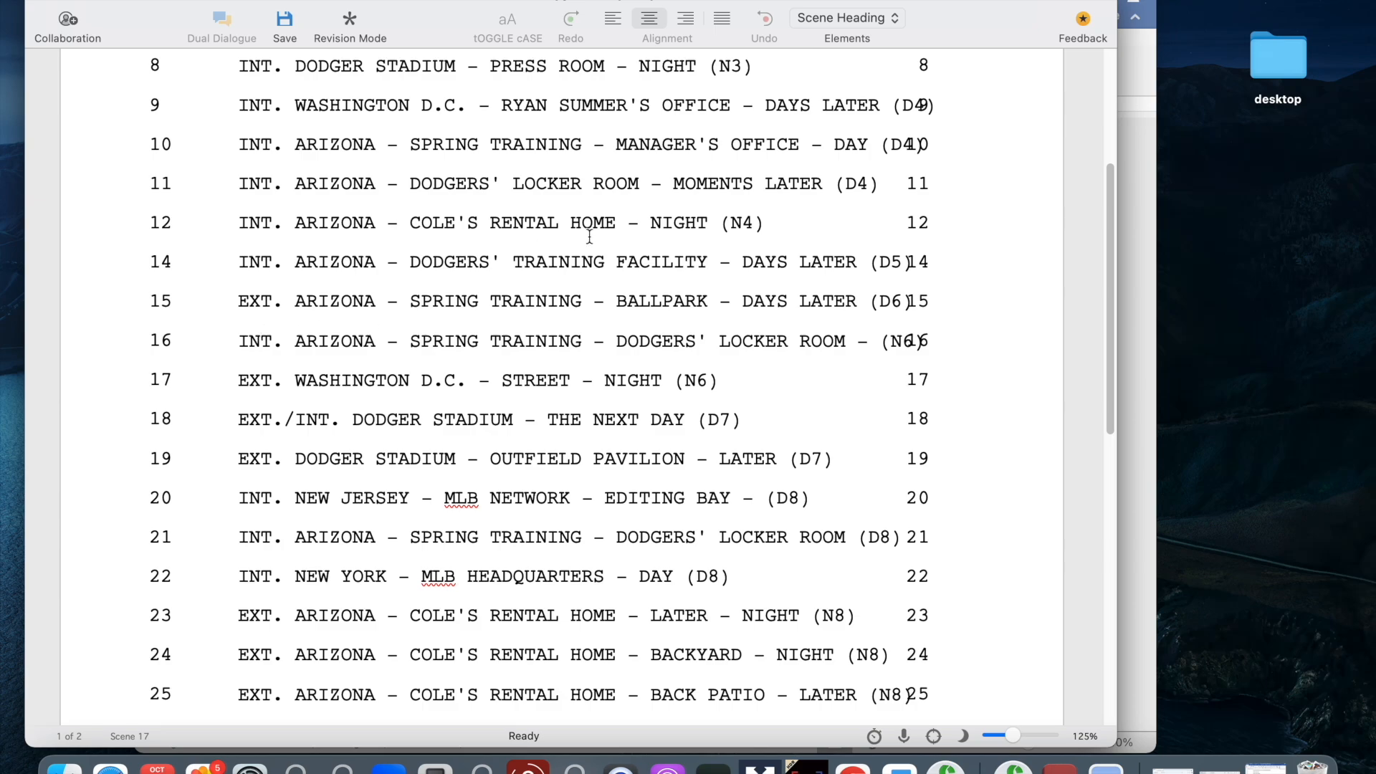
scroll(639, 381, up, 7)
scroll(639, 382, down, 10)
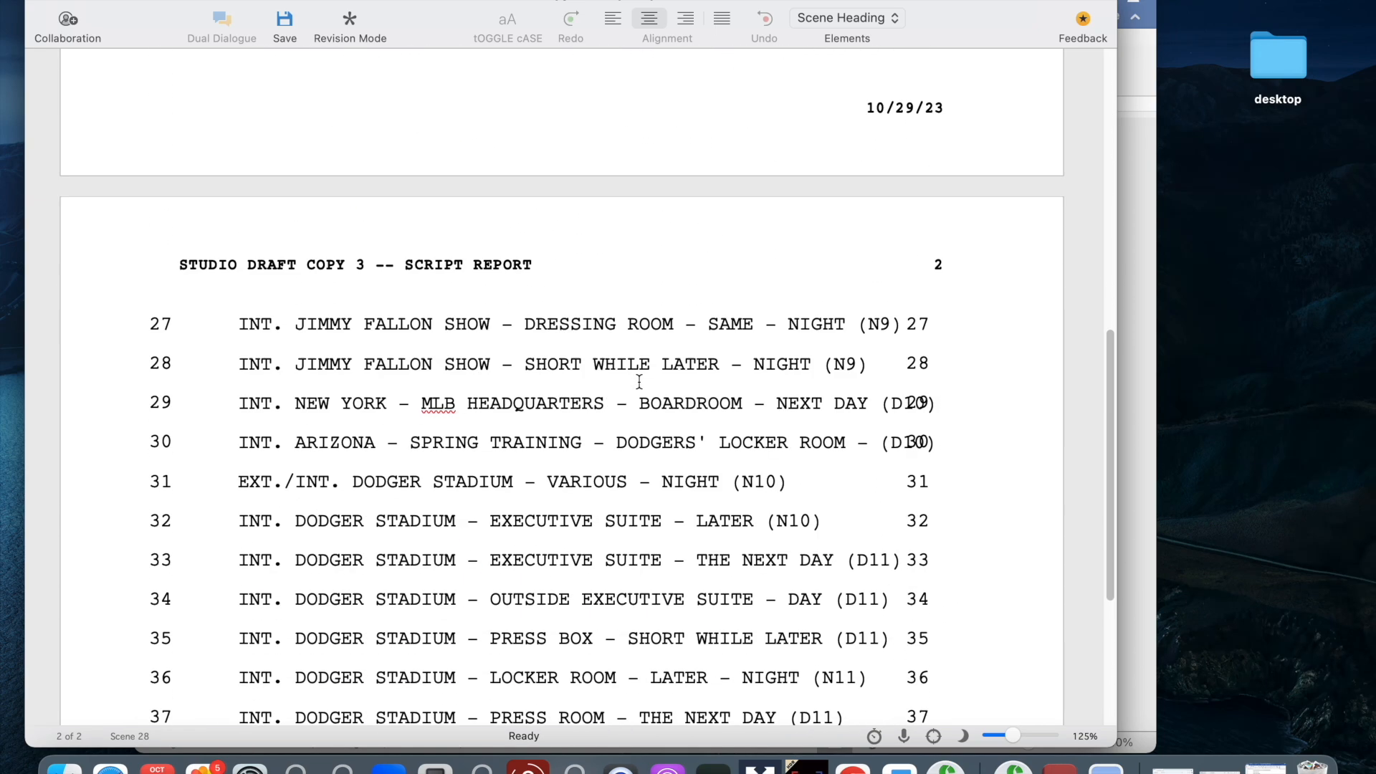
scroll(639, 381, up, 7)
scroll(640, 382, up, 20)
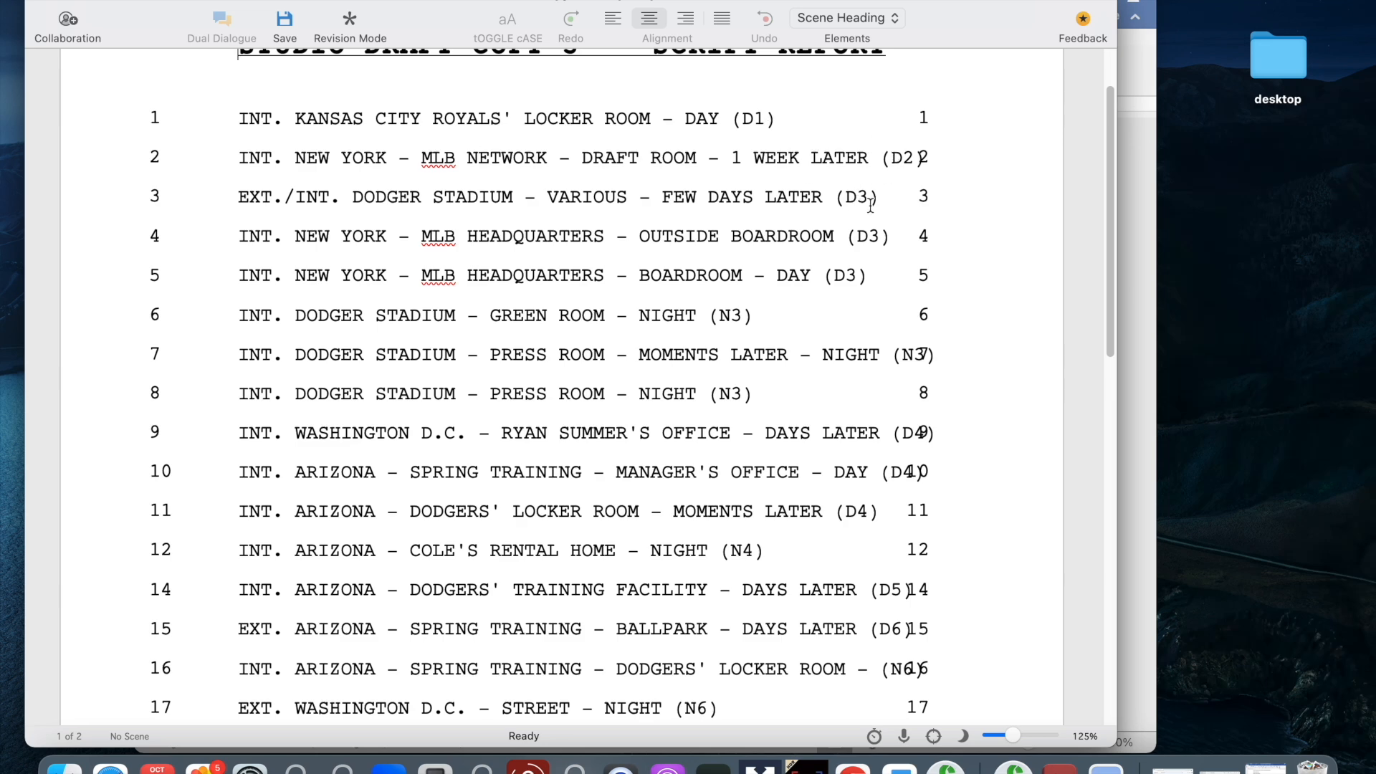
- Check the story day or night code ending each heading through scene 44, and place the cursor at the end of scene 42's heading
scroll(845, 333, down, 3)
scroll(844, 333, down, 3)
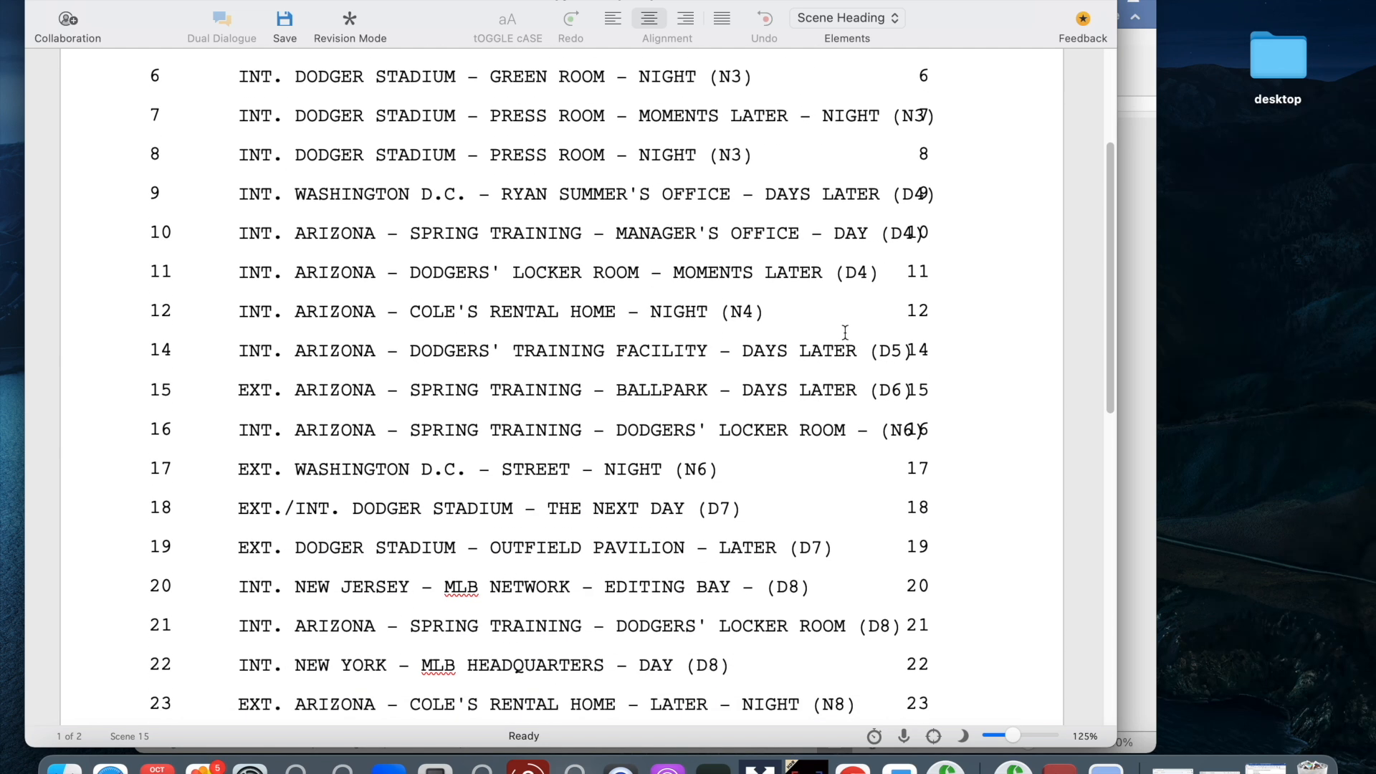
scroll(710, 457, down, 9)
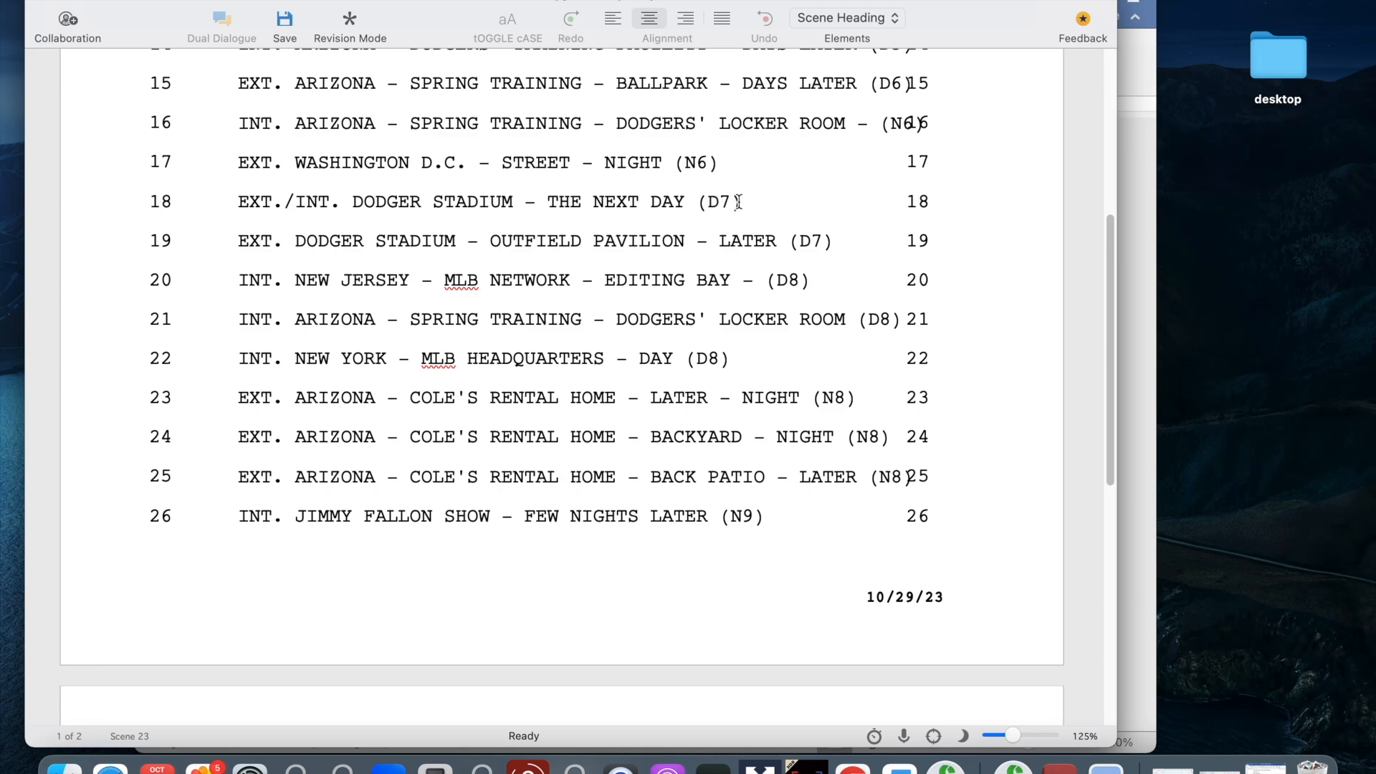
scroll(738, 203, down, 10)
scroll(745, 202, down, 8)
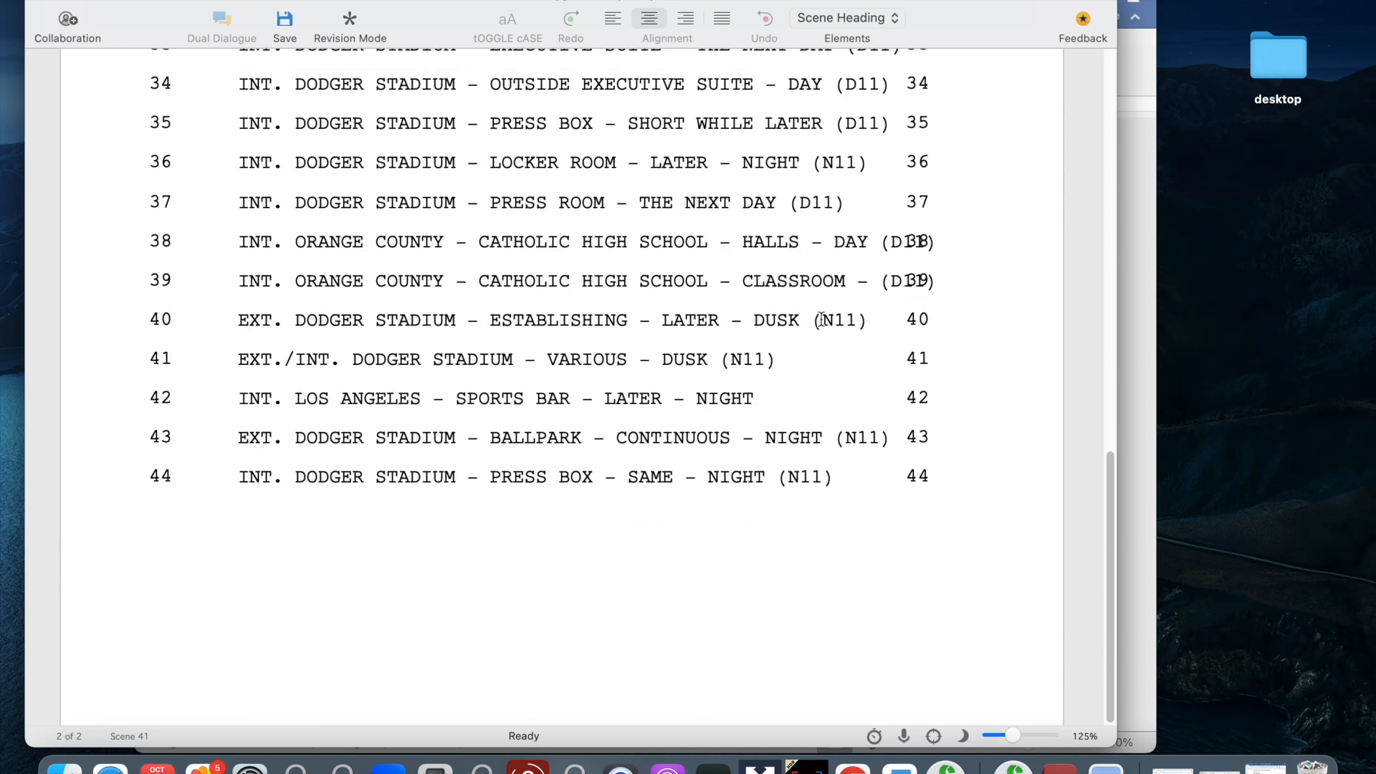
click(754, 397)
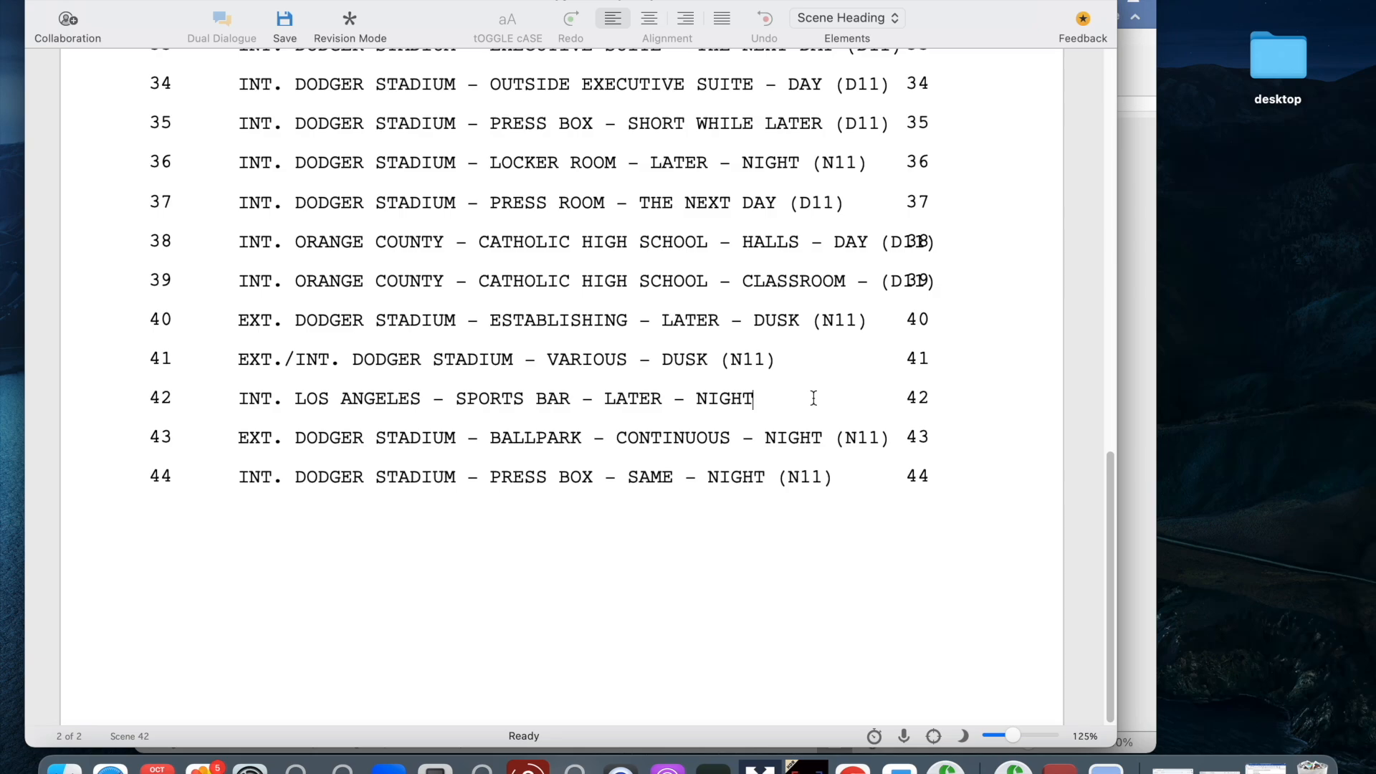
- Leave the report, add the story night code (N11) to the end of scene 42's heading in the script, and save
click(61, 2)
click(568, 372)
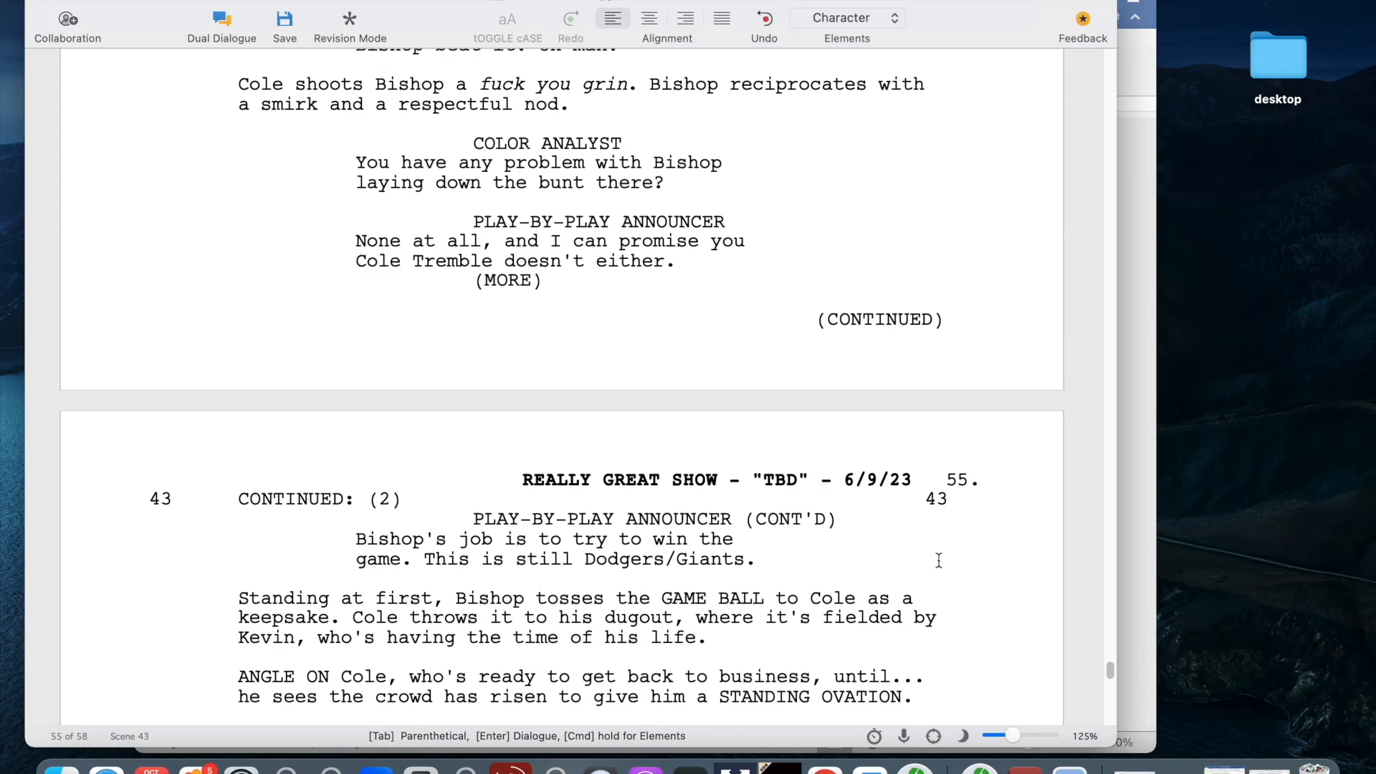
scroll(939, 559, up, 15)
scroll(746, 333, down, 2)
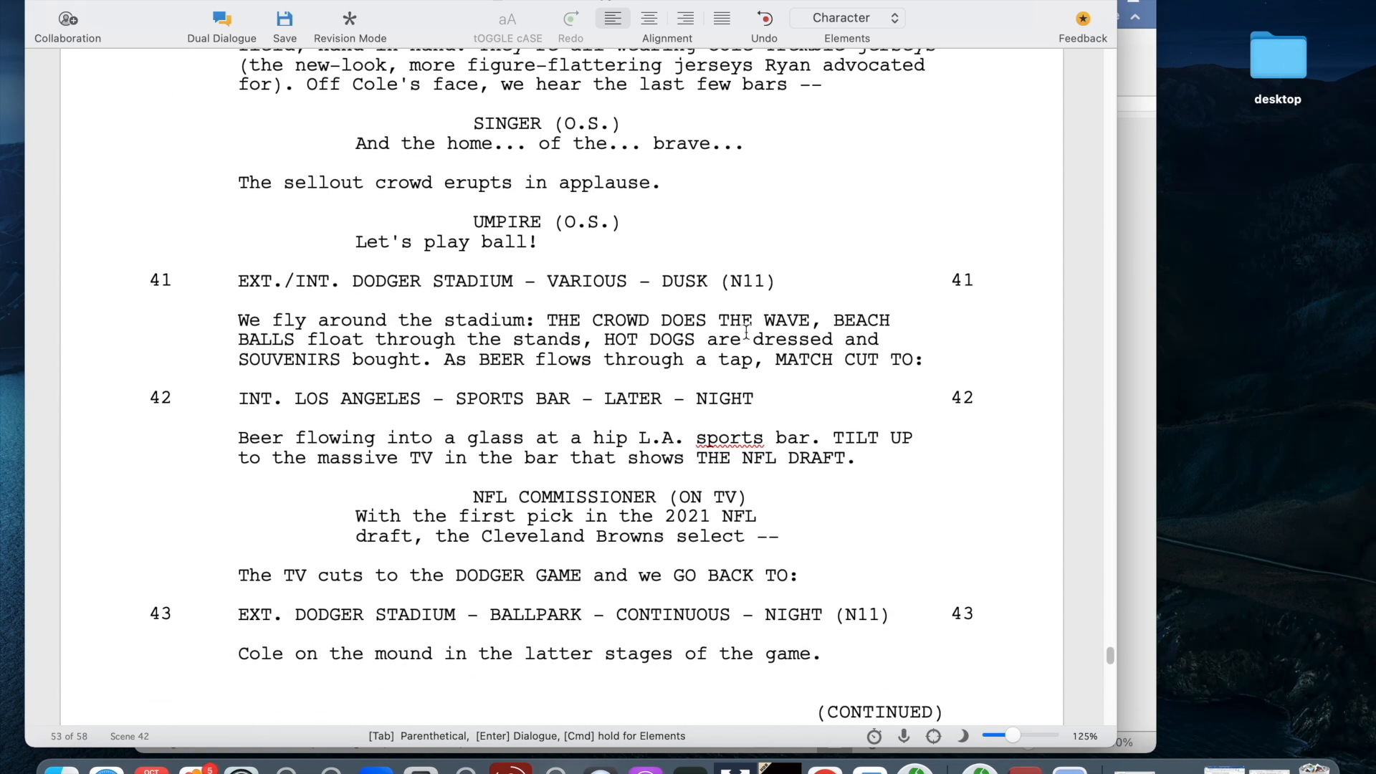
click(754, 399)
text((N11)
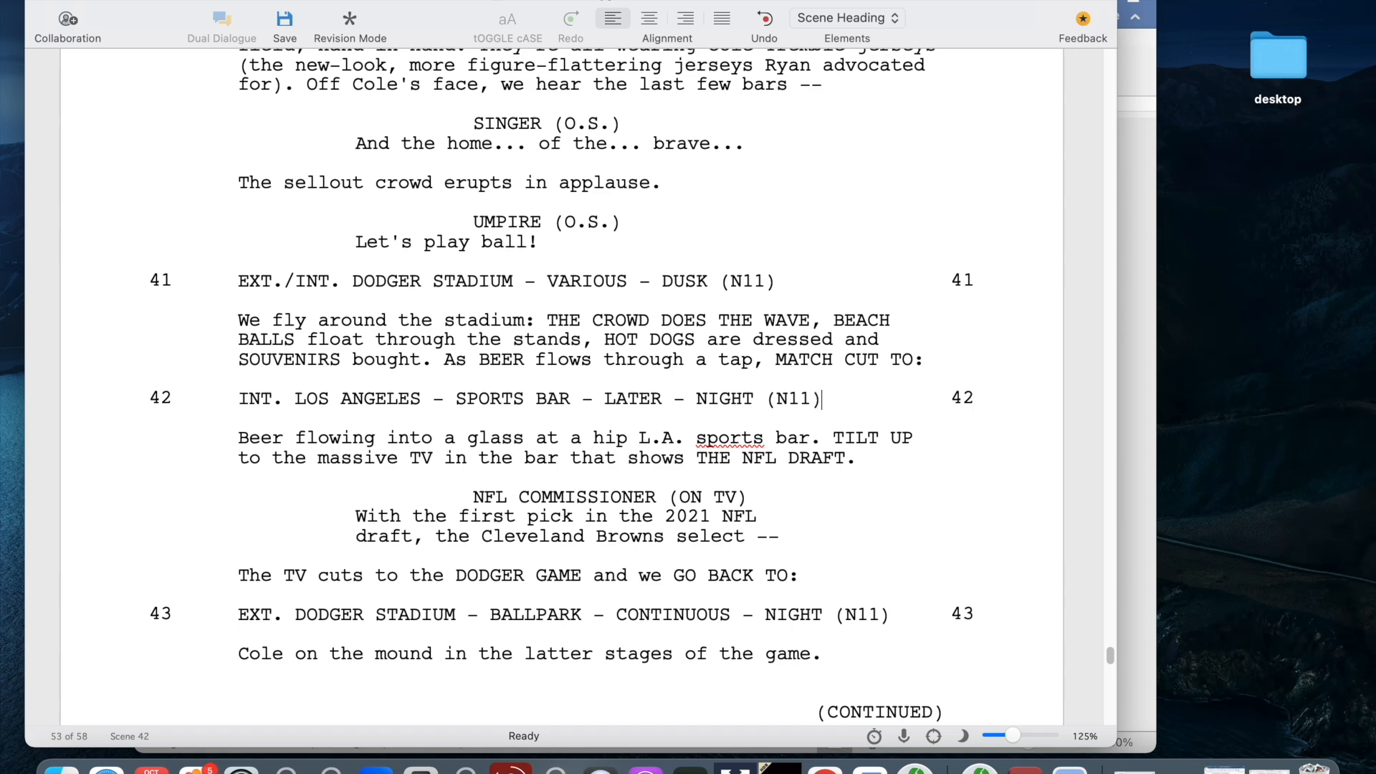
click(285, 23)
- Return to the script's first page and consult the proofing checklist in Word, minimizing both Word documents when done
drag(1111, 655, 1110, 61)
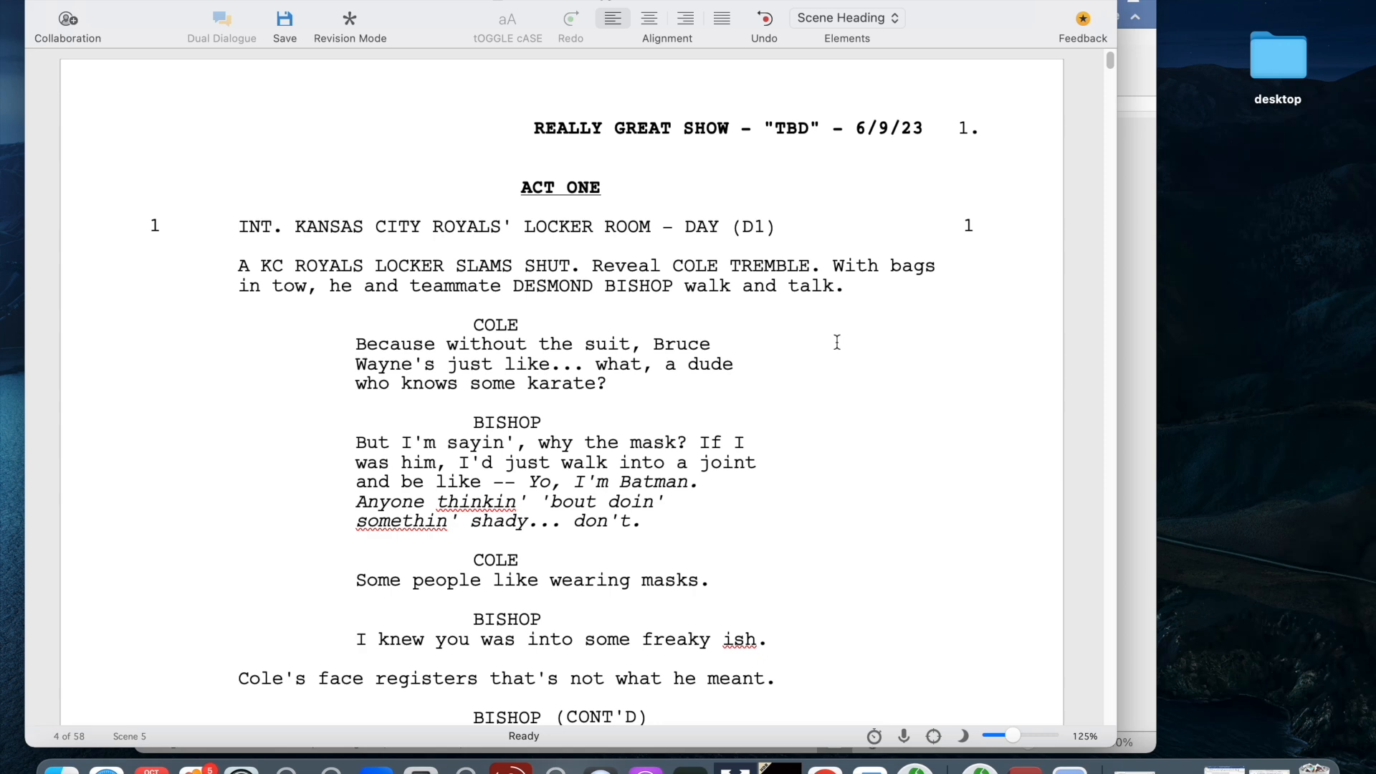
click(1135, 320)
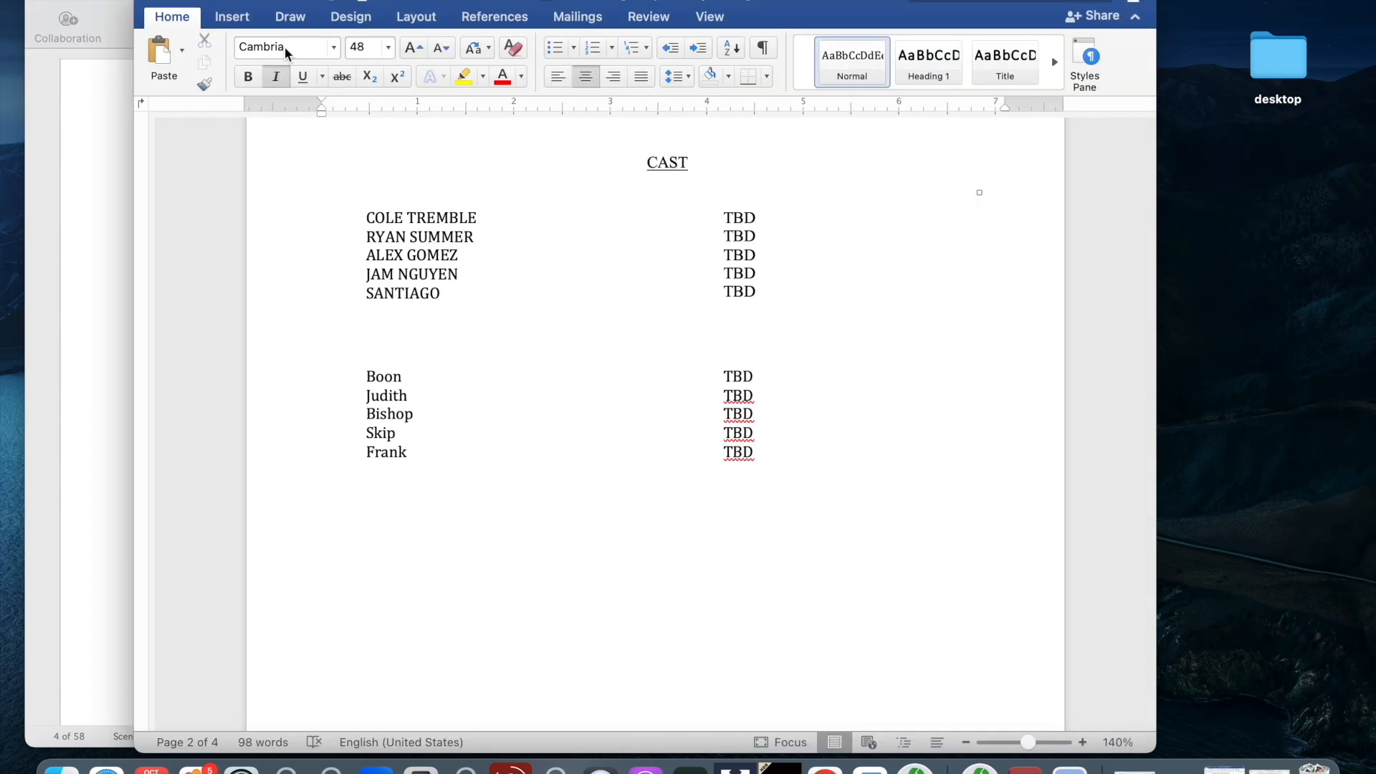
click(172, 1)
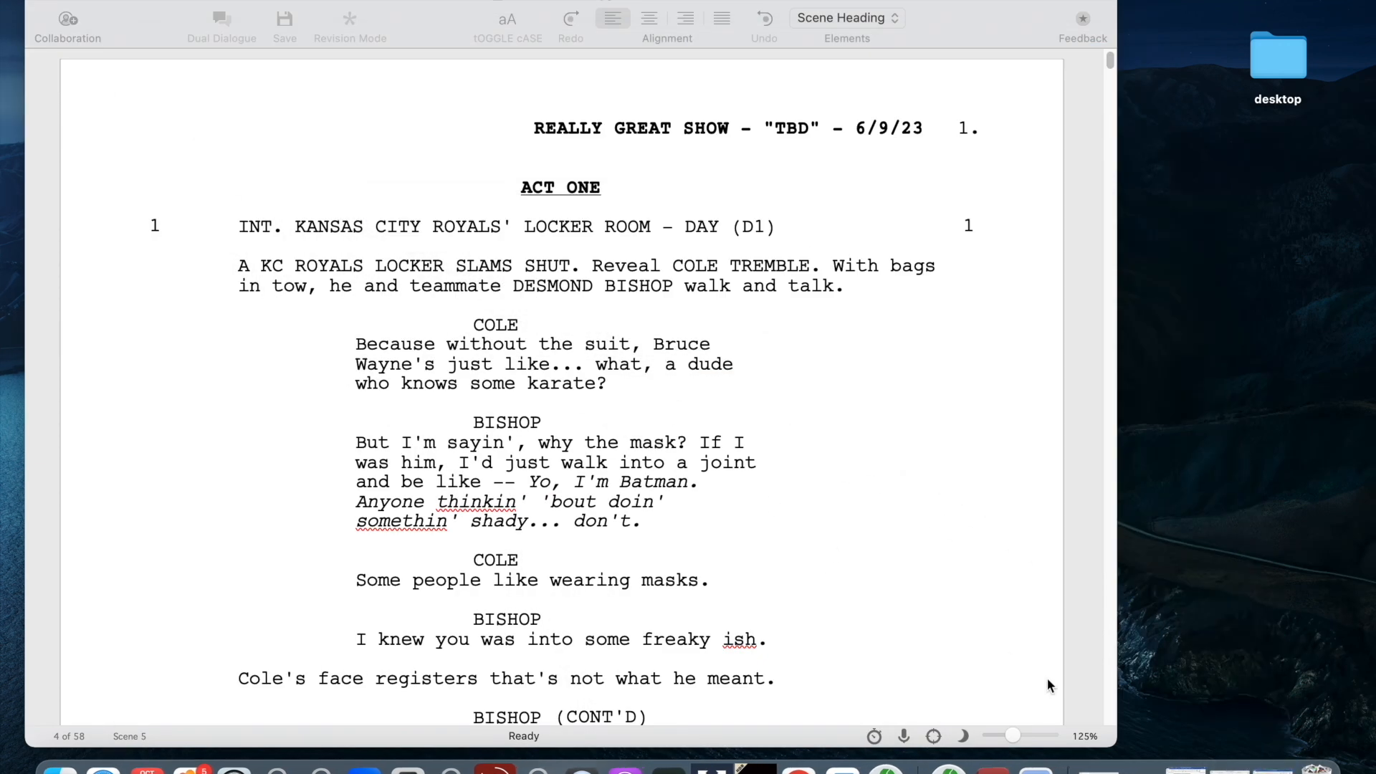
click(1218, 769)
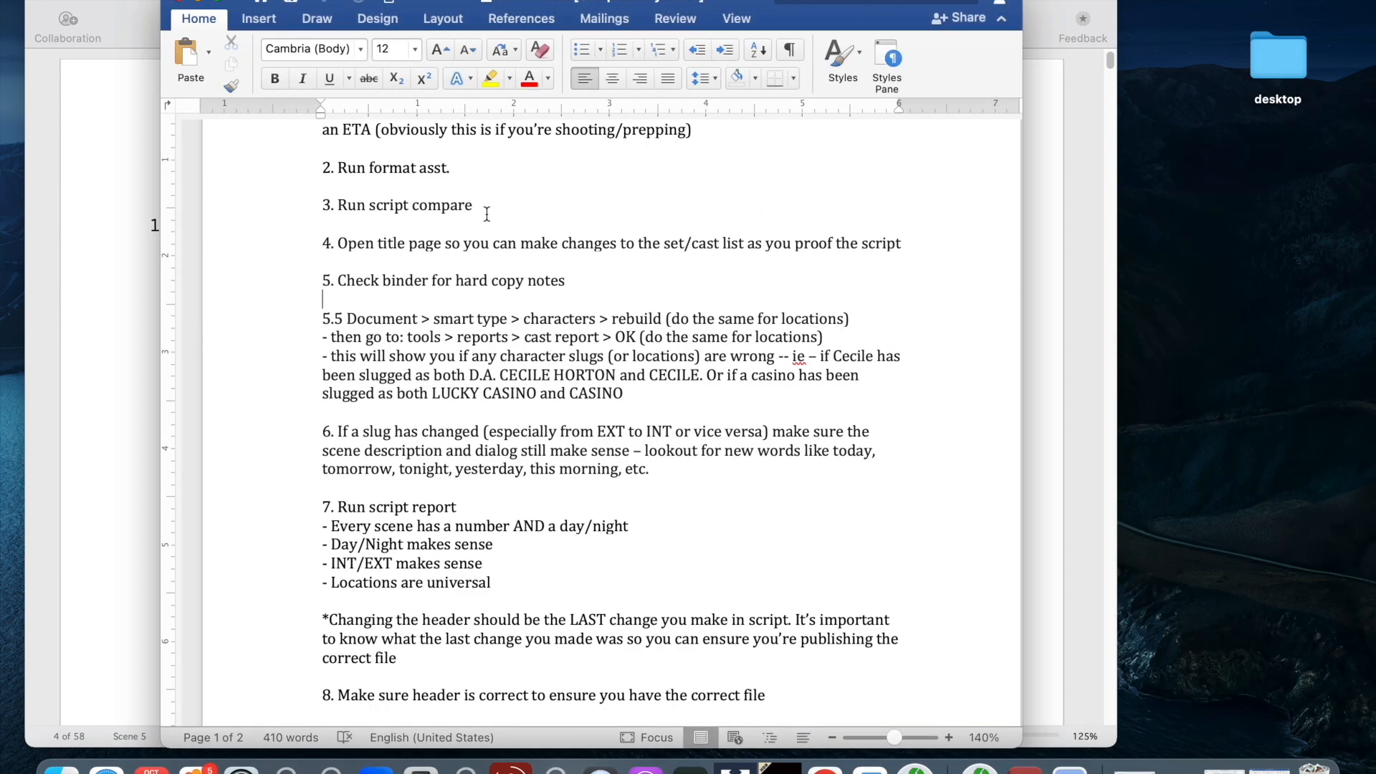
scroll(485, 212, up, 2)
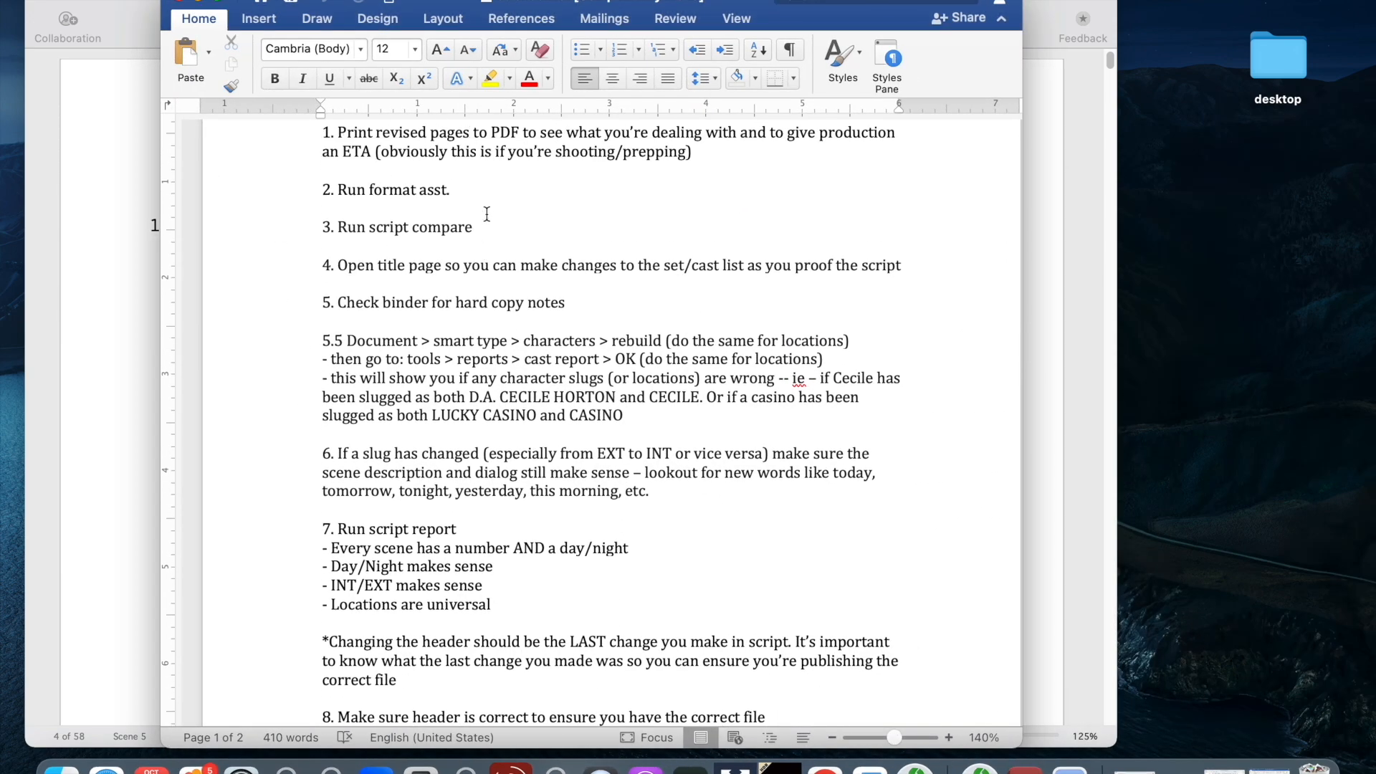
click(197, 1)
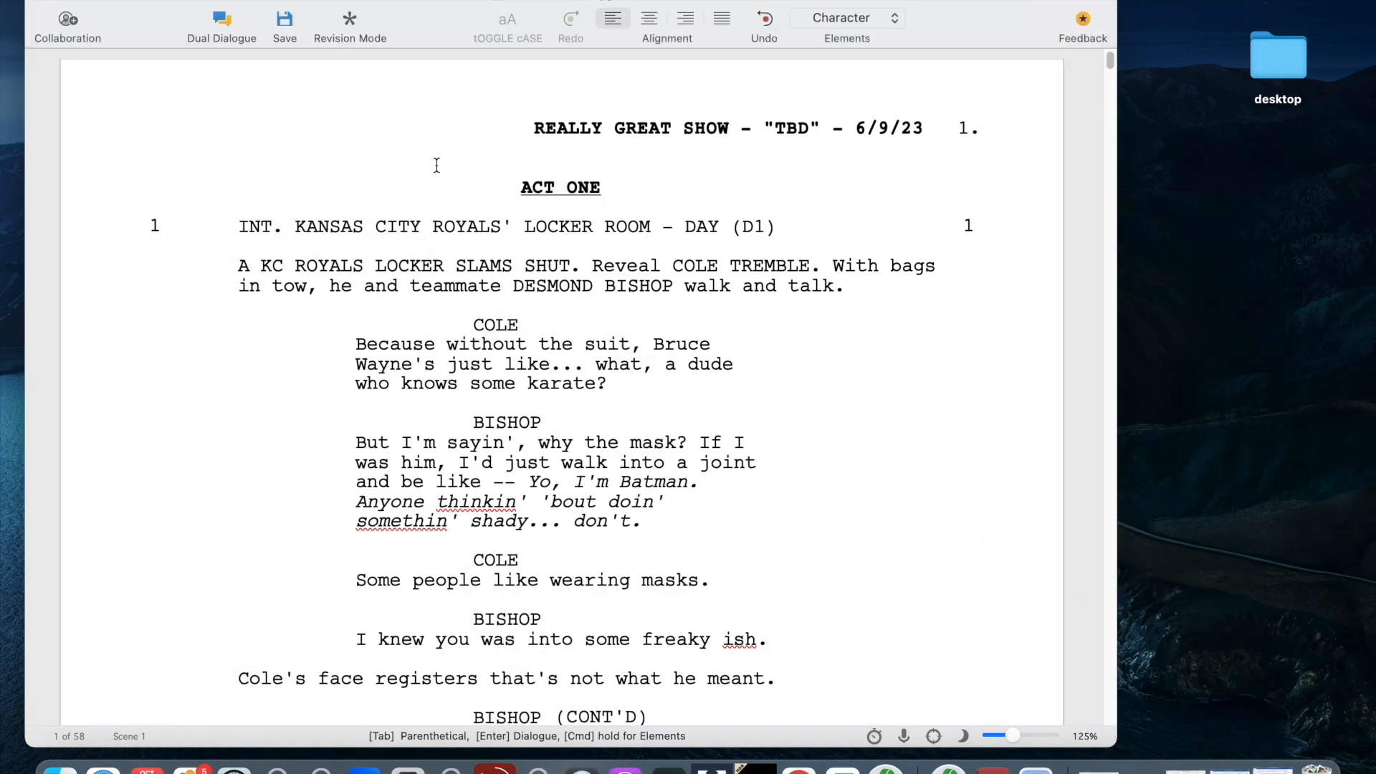
- Remove the scene numbers from all scene headings in the script
click(588, 0)
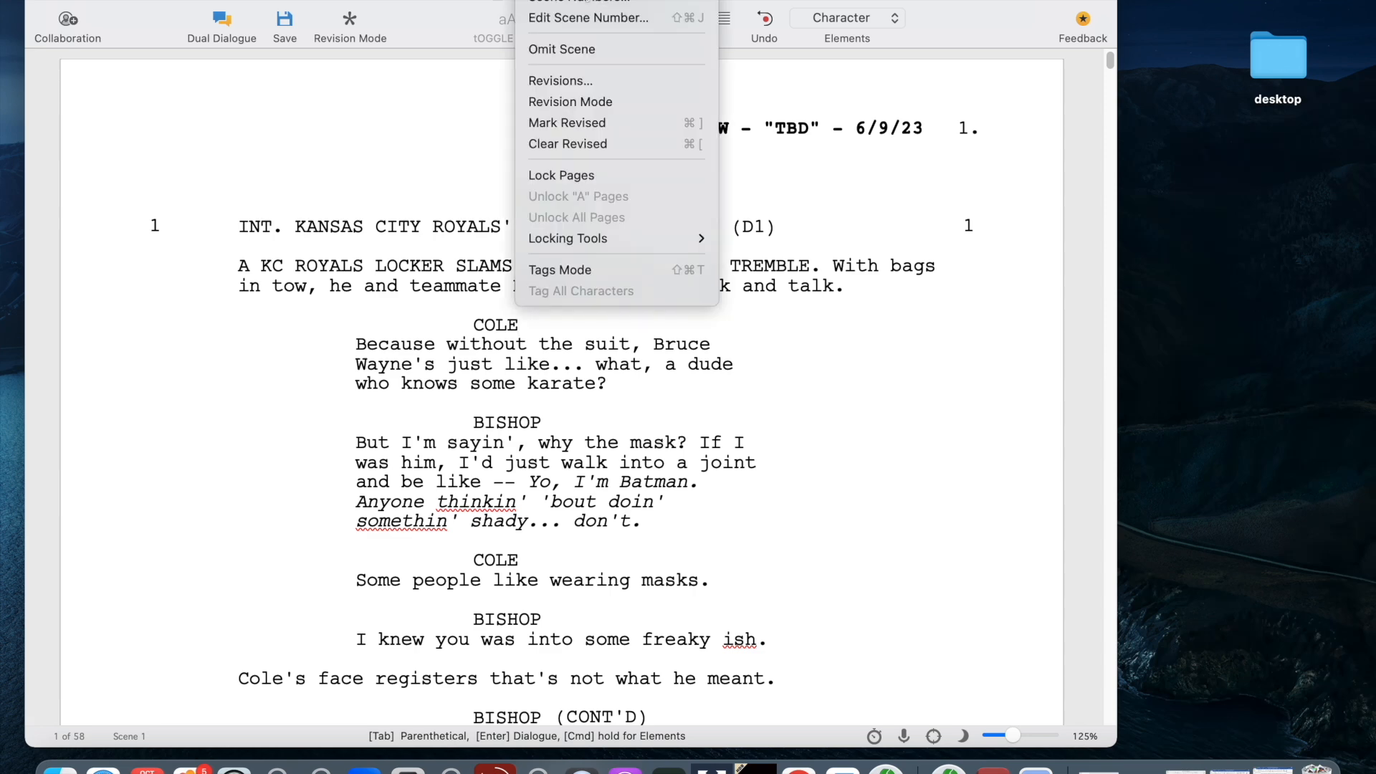
click(588, 2)
click(596, 213)
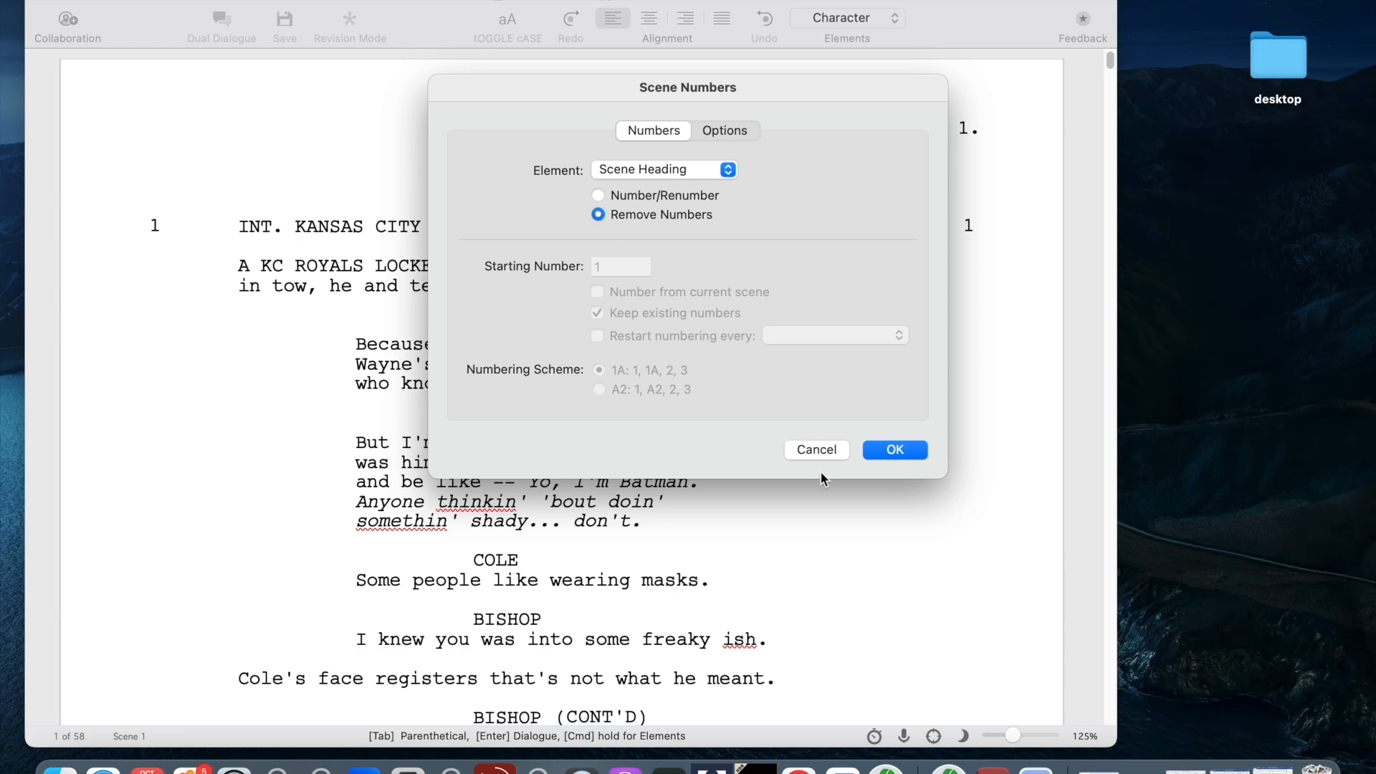
click(908, 451)
click(694, 310)
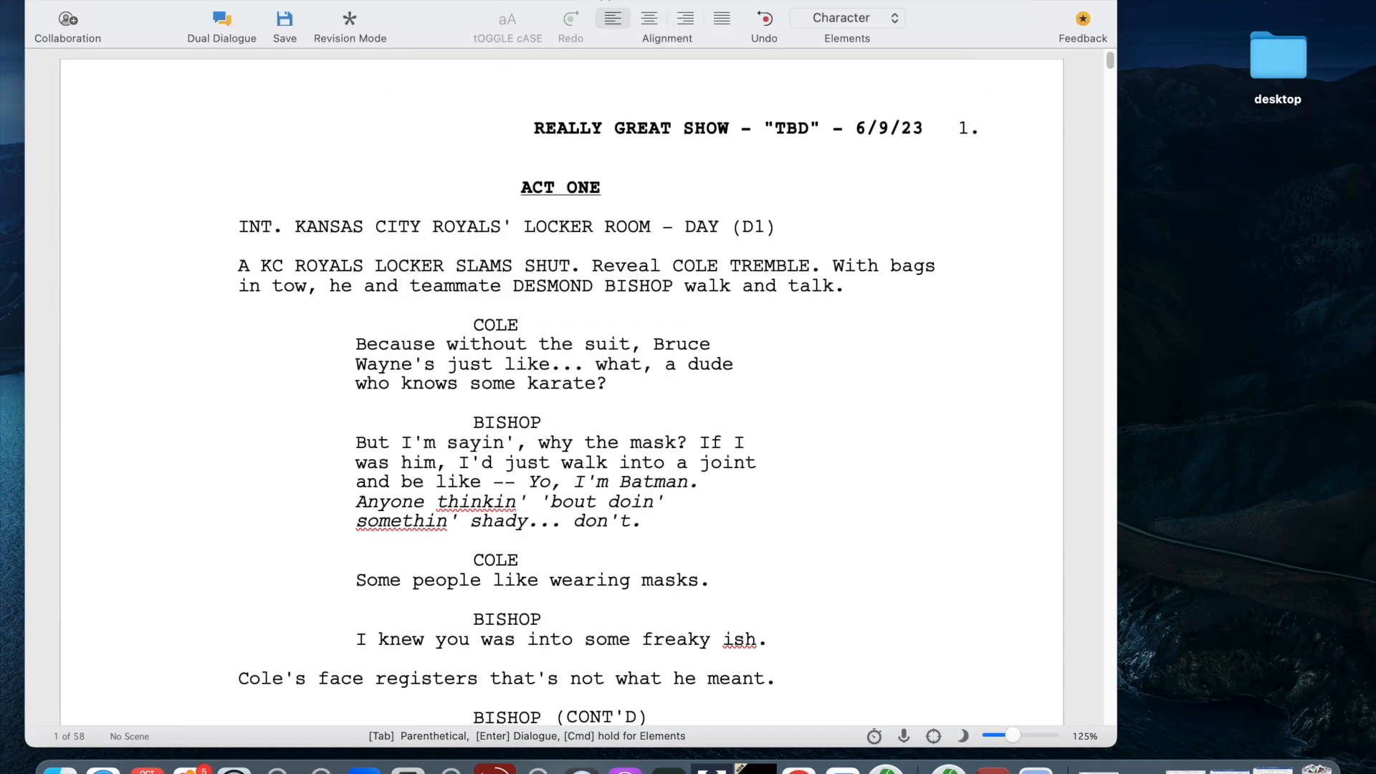
- Number the scene headings starting from 1, with existing numbers kept and the 1A, 2, 3 numbering scheme
click(588, 0)
click(588, 4)
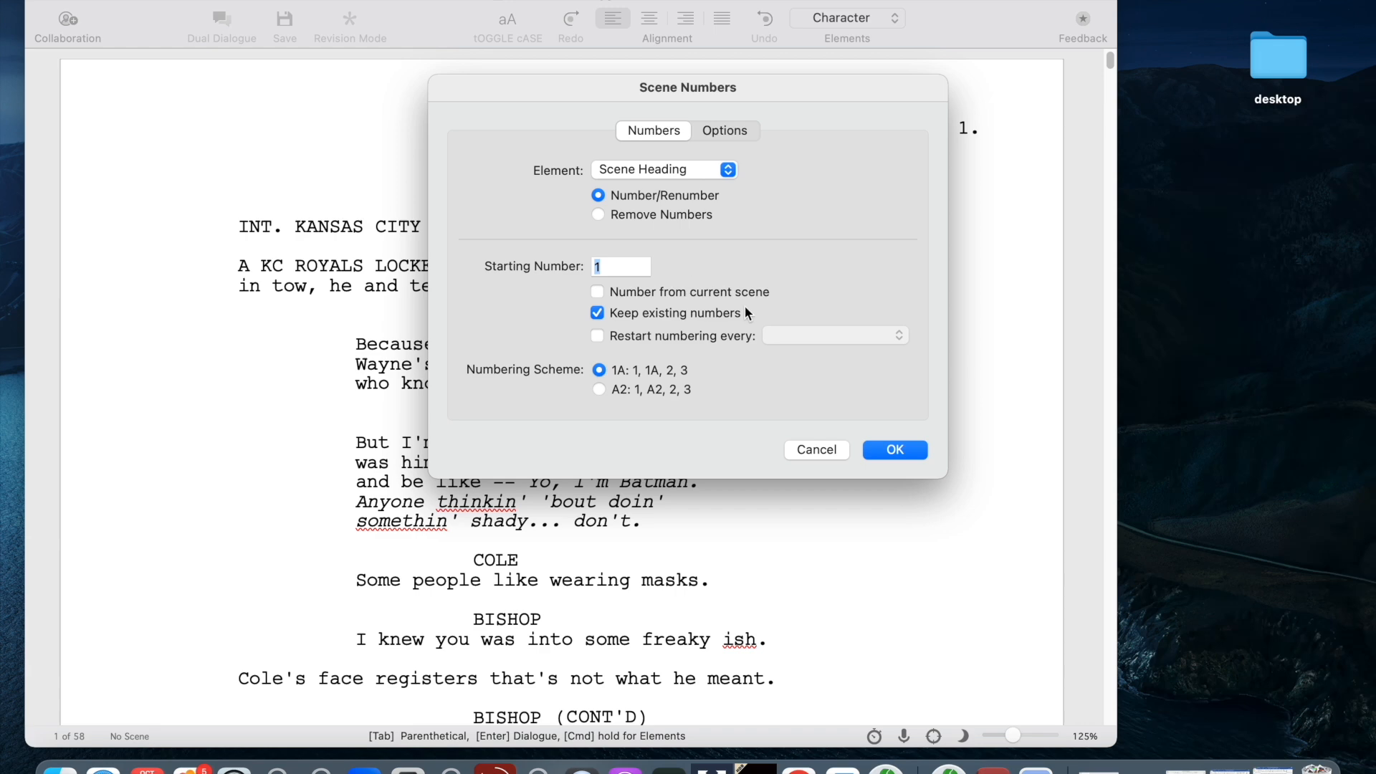
click(895, 450)
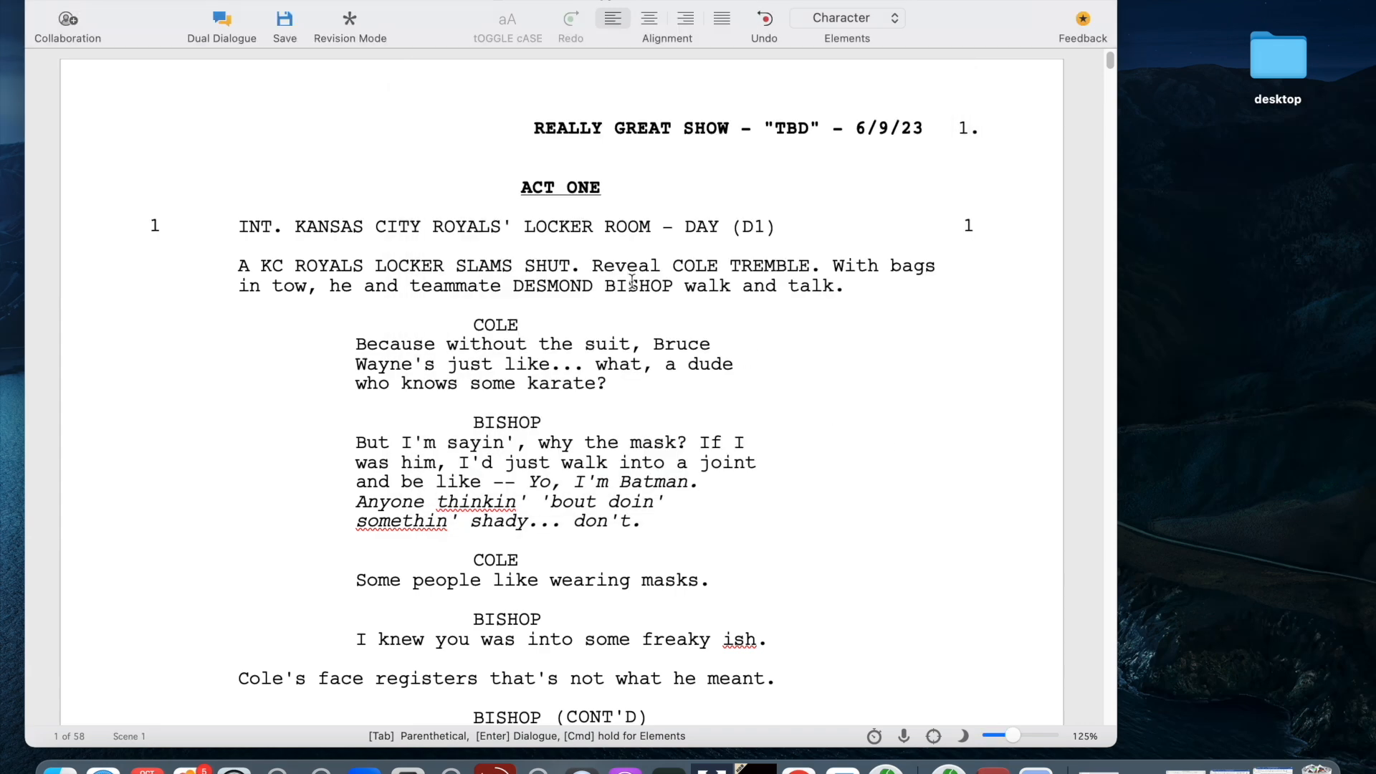
- Generate a fresh Script Report of the renumbered scene headings and enlarge its view to 125%
click(489, 0)
mouse_move(513, 107)
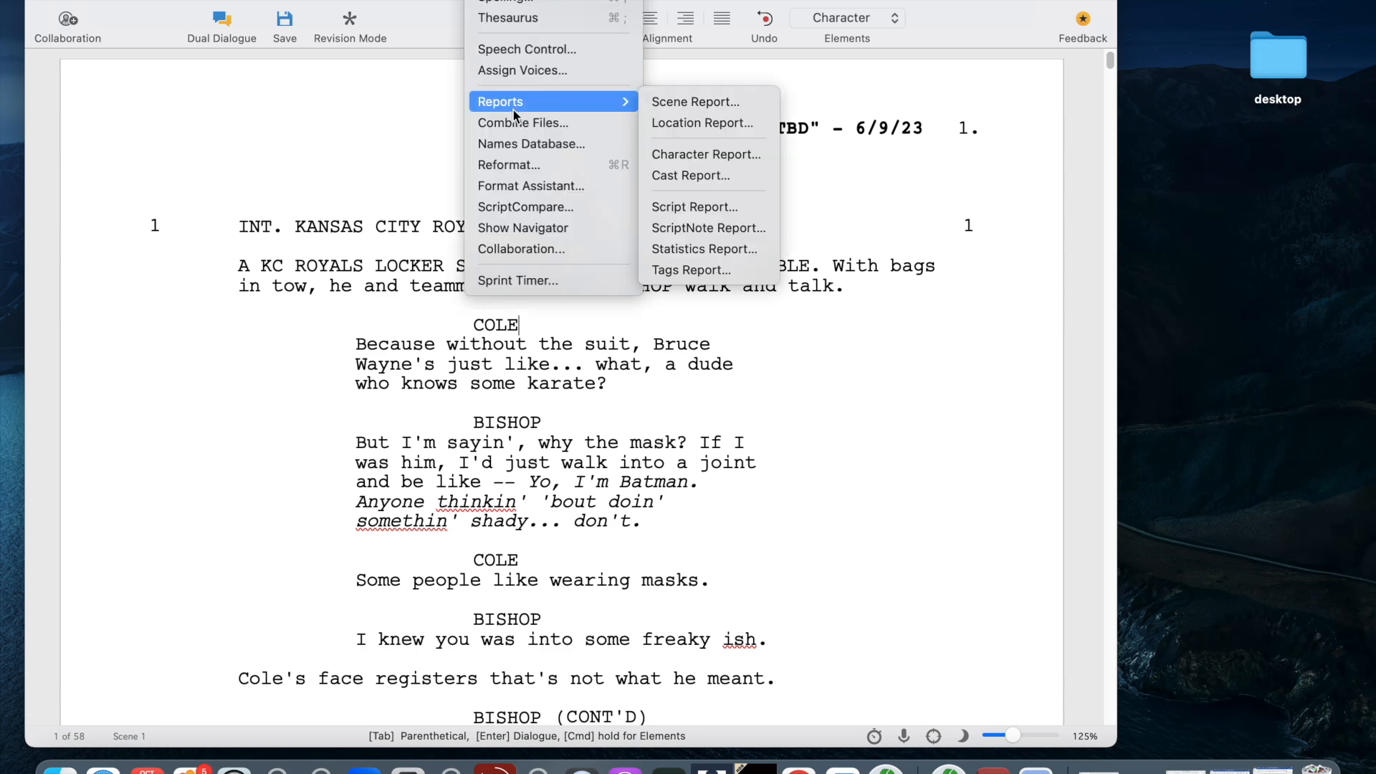
click(664, 208)
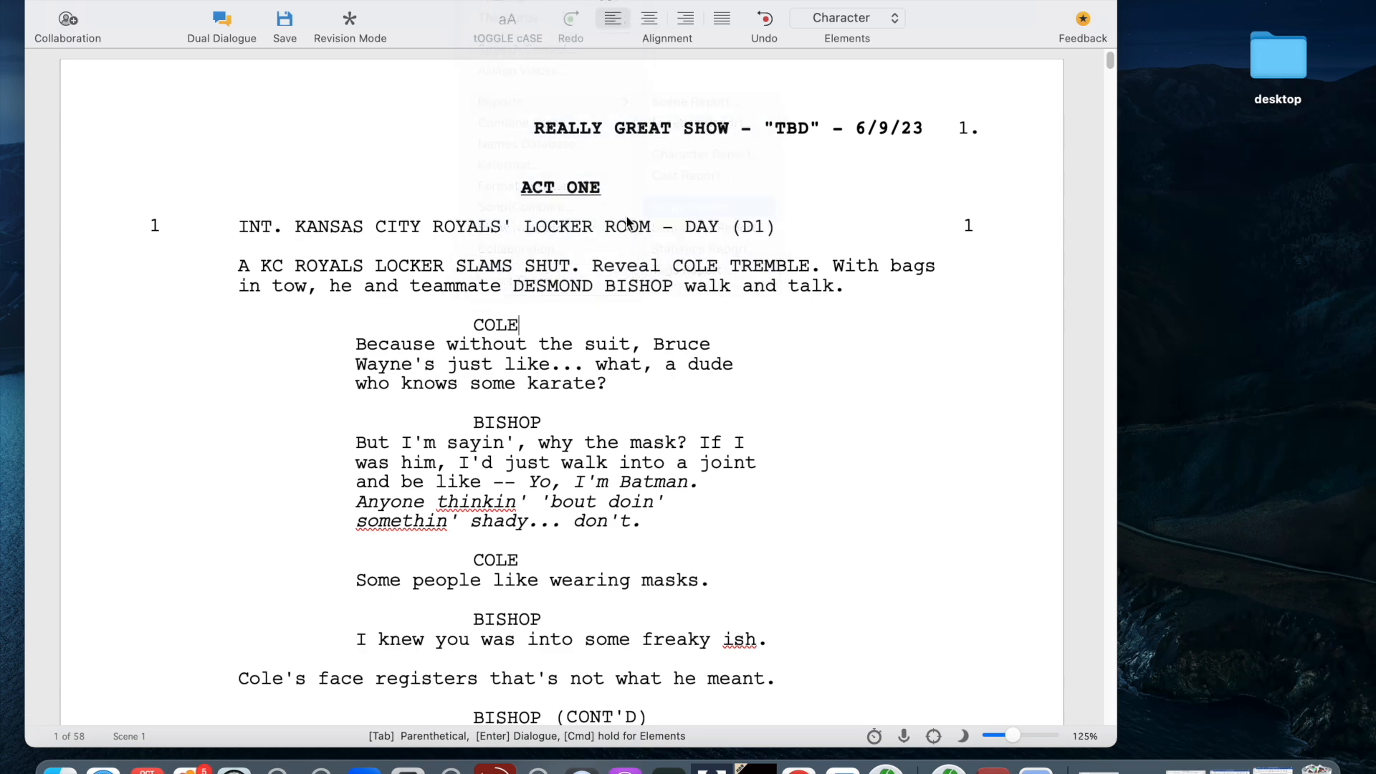
click(694, 528)
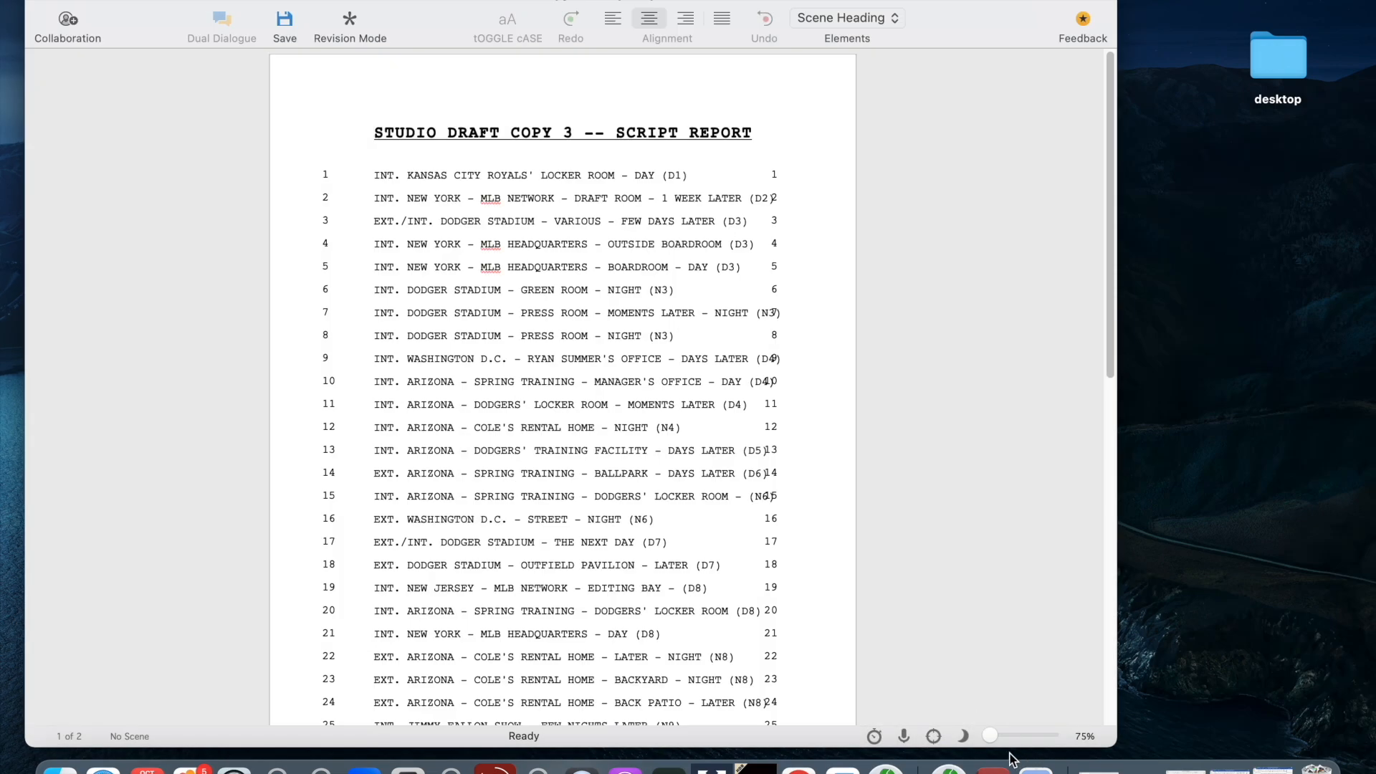
drag(989, 736, 1016, 736)
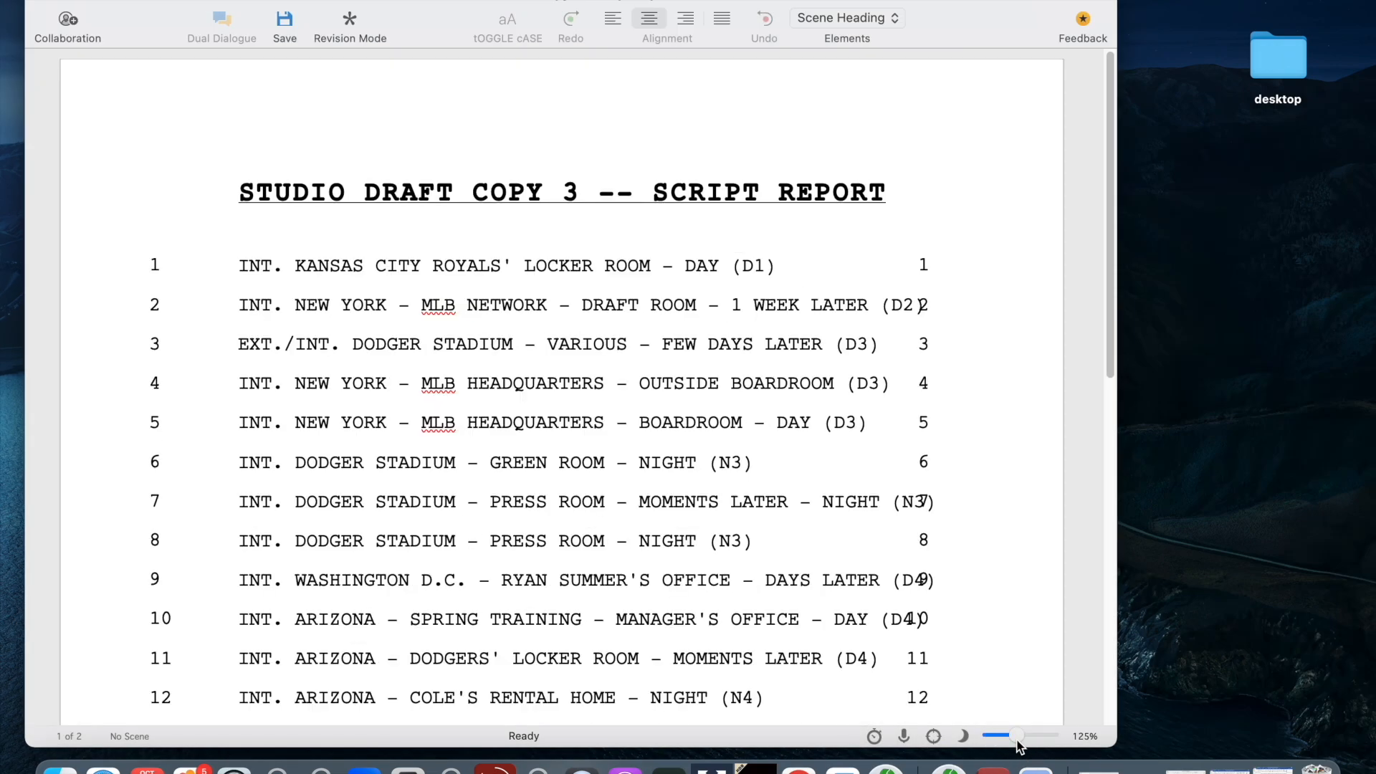
- Check the numbering of the scene headings across both pages of the new report, and close the report without saving it
scroll(681, 443, down, 10)
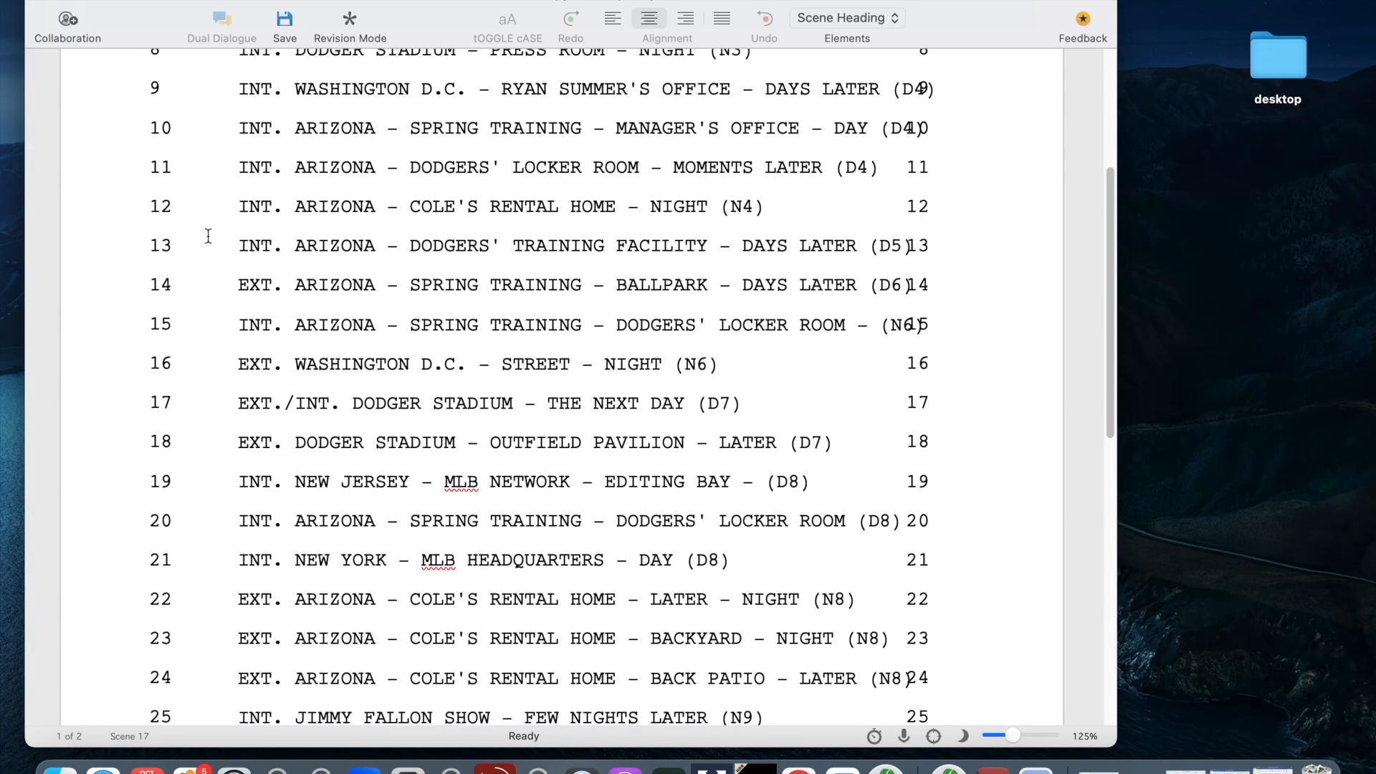
scroll(495, 308, up, 10)
scroll(494, 308, down, 4)
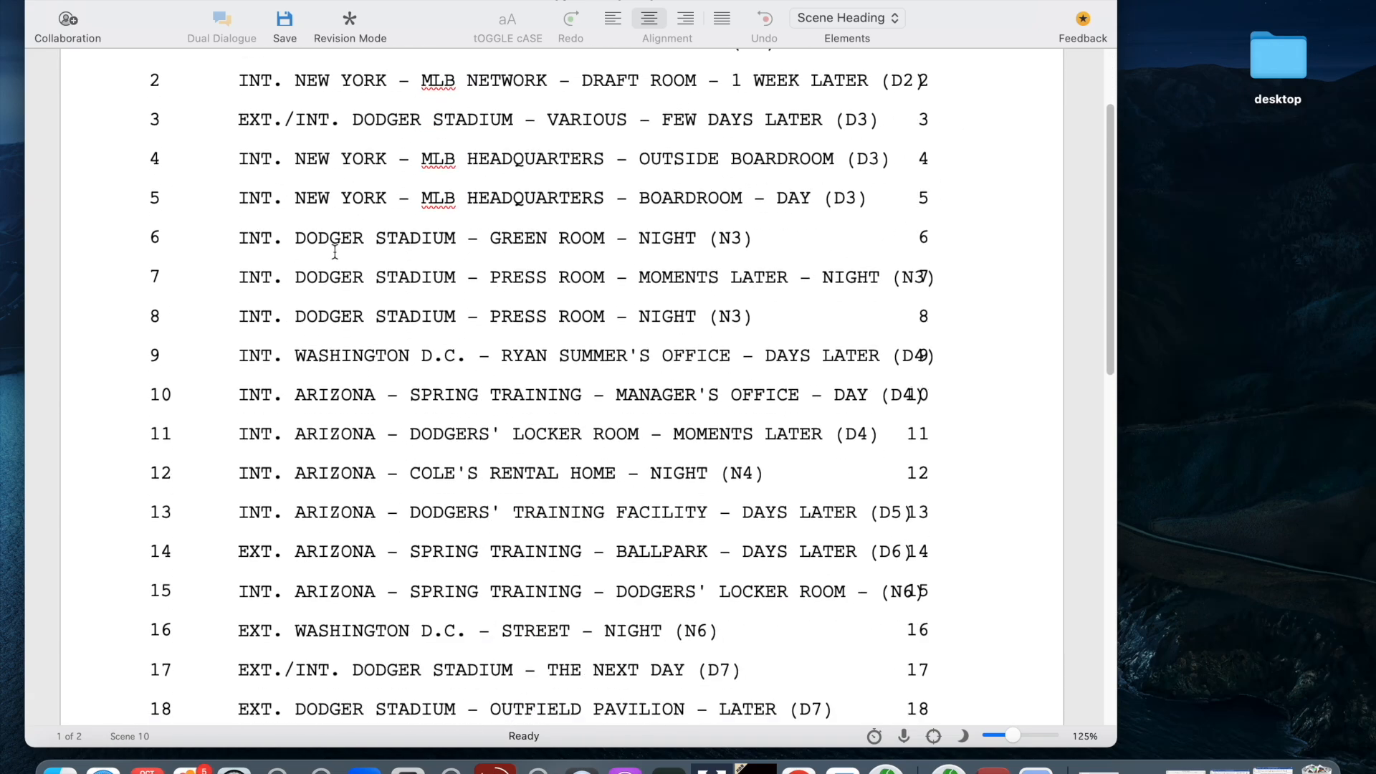
scroll(201, 126, up, 5)
scroll(236, 244, down, 4)
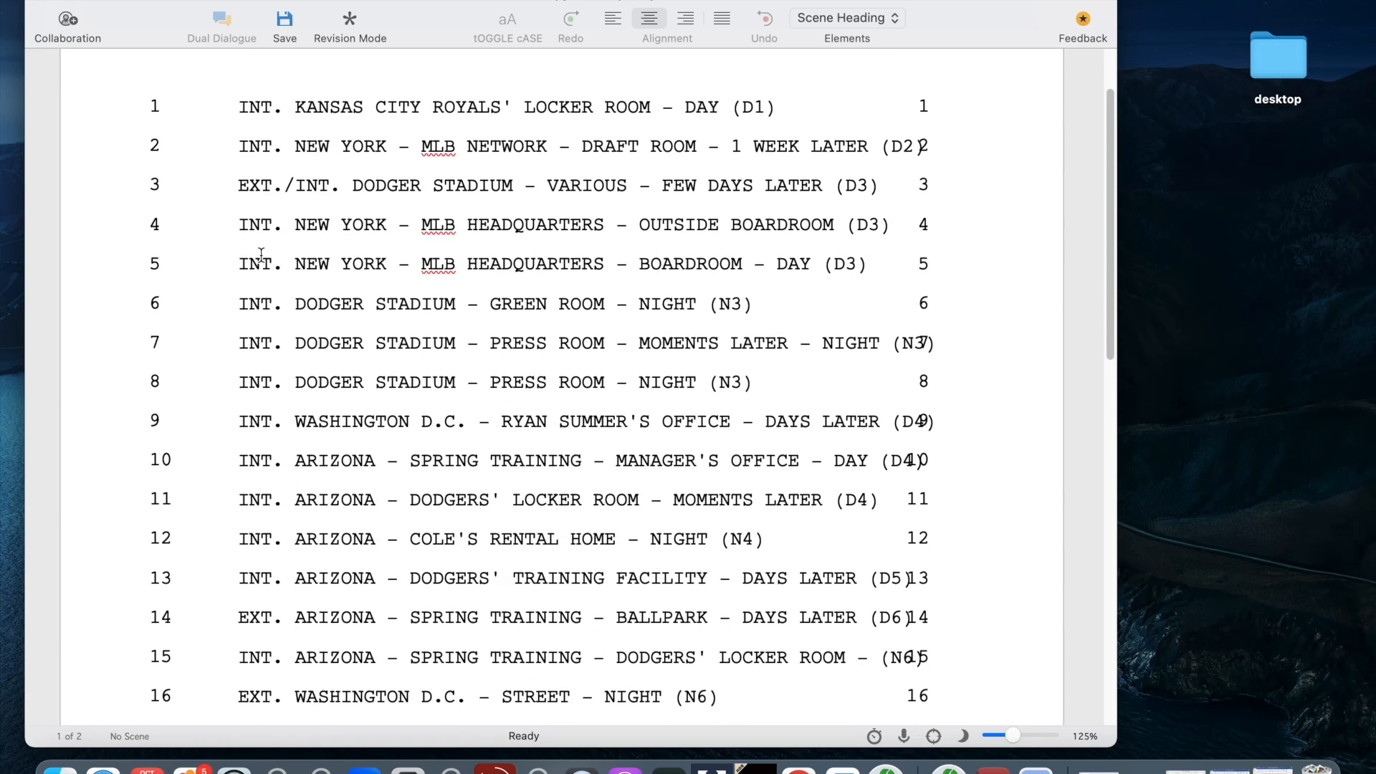
scroll(217, 226, down, 15)
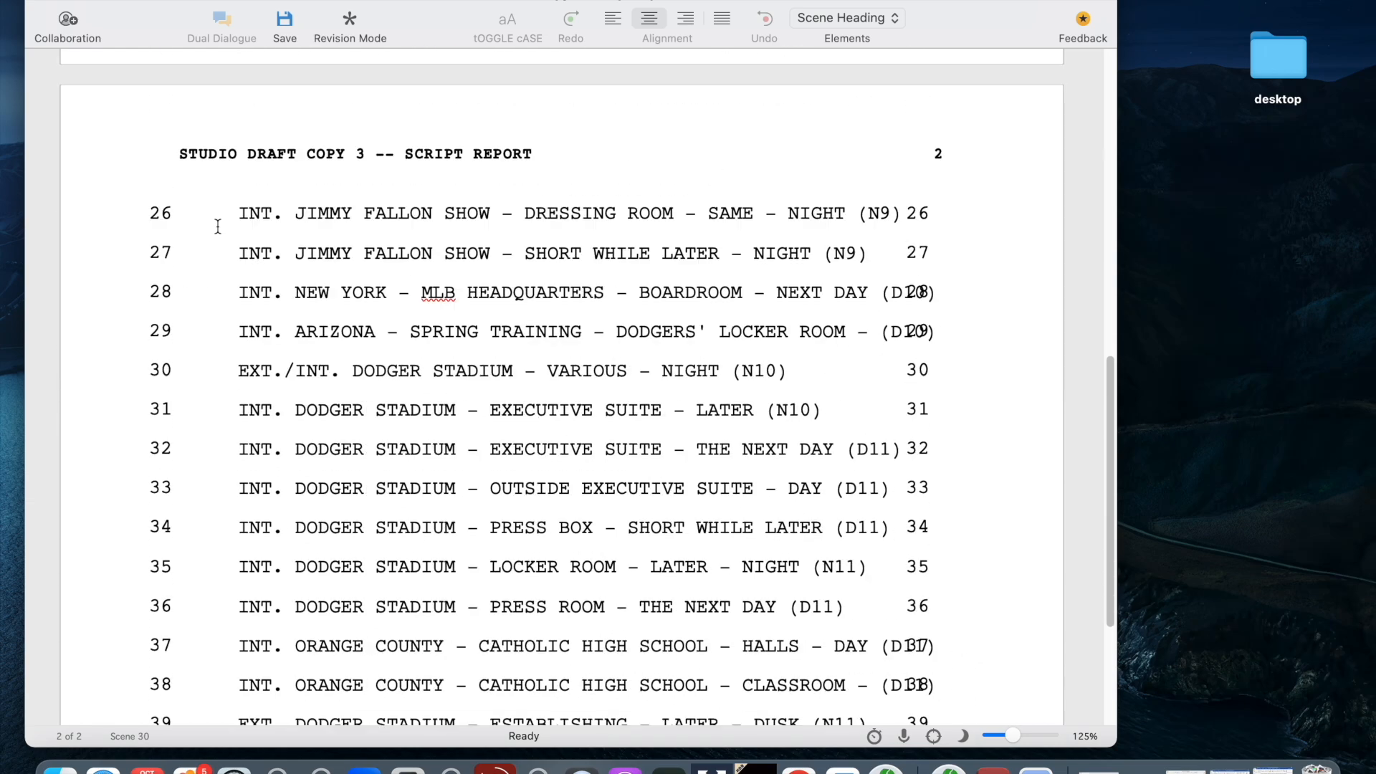
scroll(218, 227, up, 15)
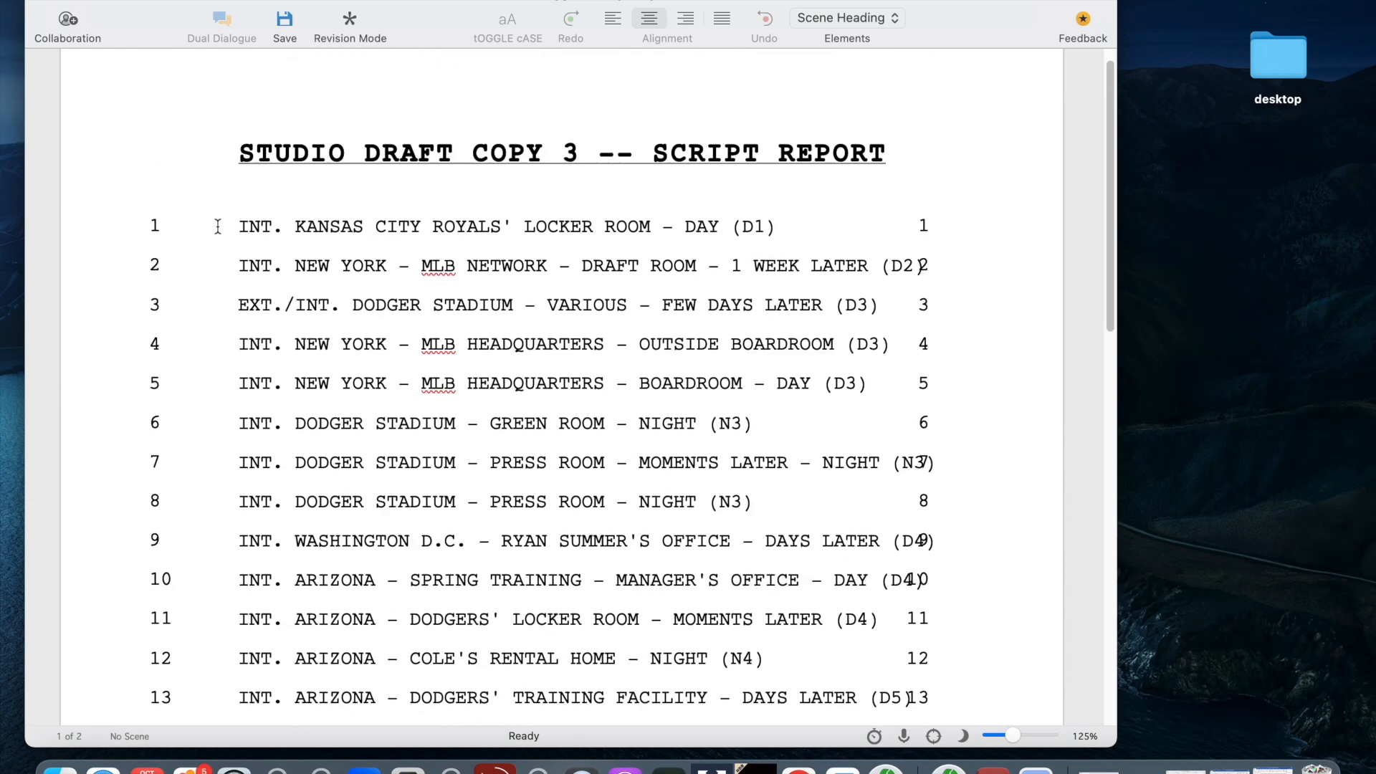
click(43, 1)
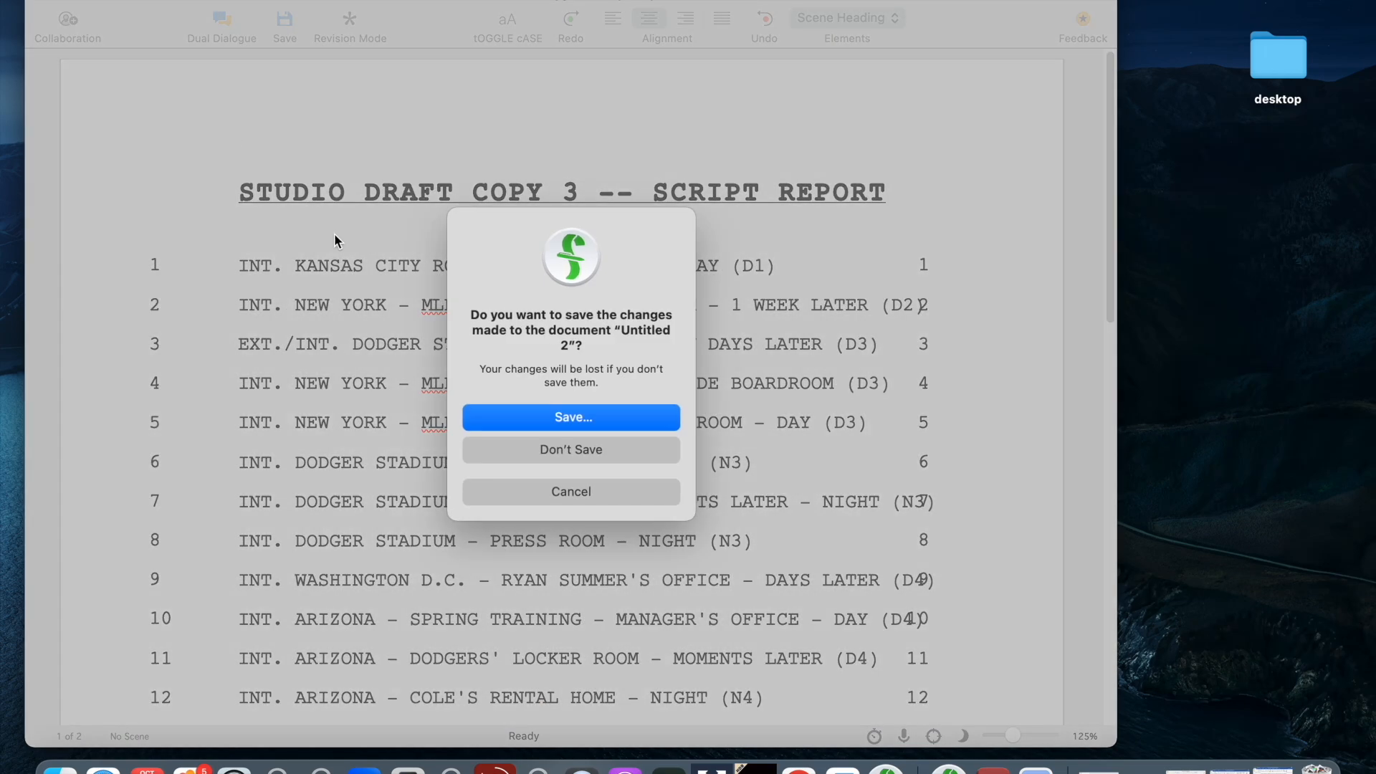
click(592, 445)
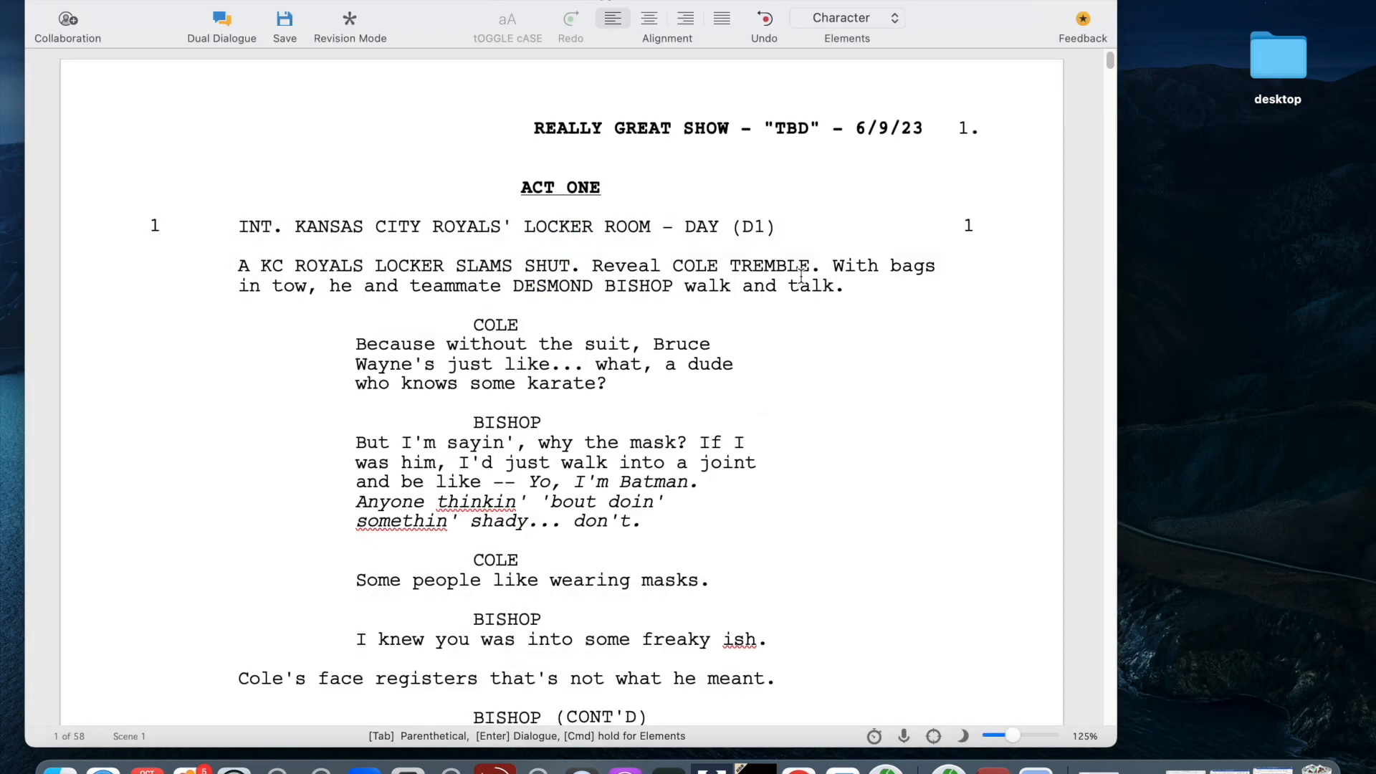
- Switch to the title page document in Word and change the date in the cast page's header to 6/9/23
drag(831, 4, 895, 4)
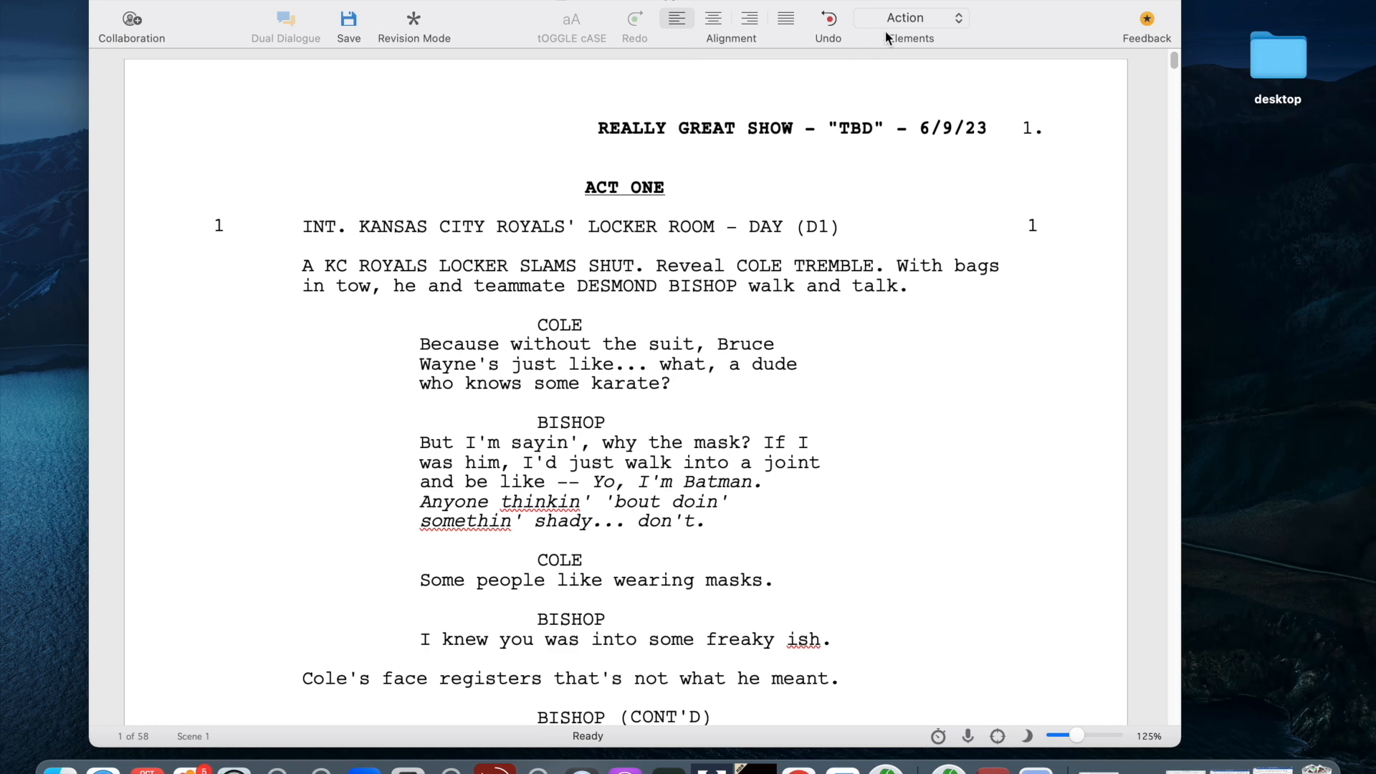
drag(934, 4, 898, 4)
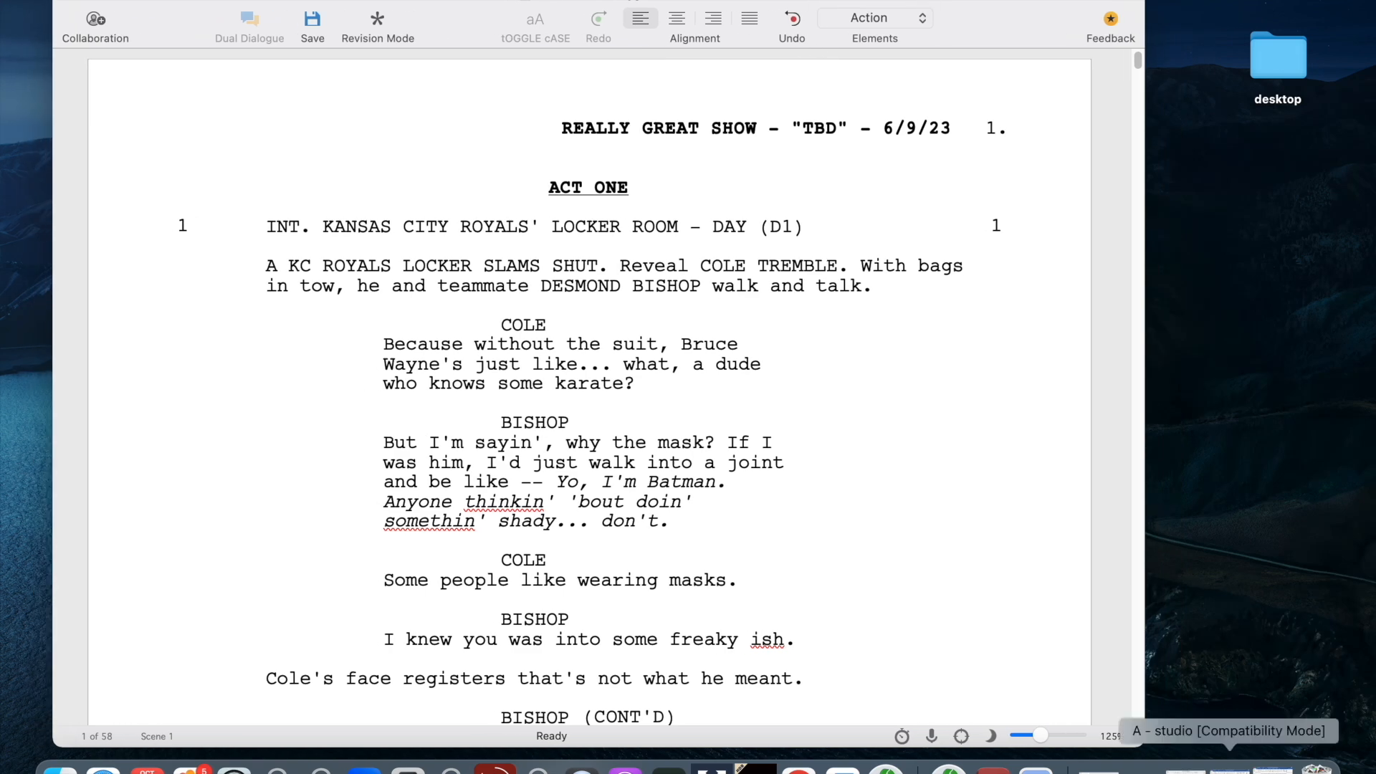
click(1230, 770)
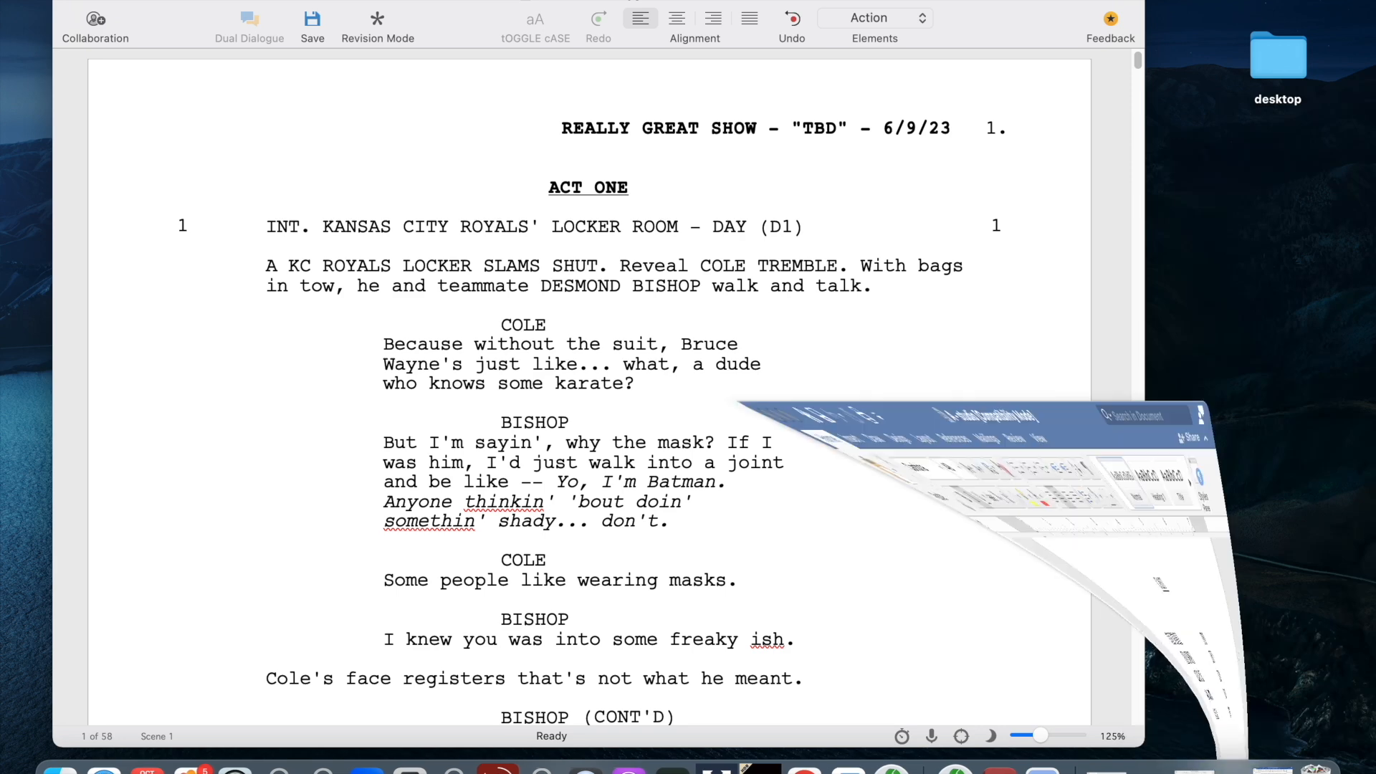
scroll(887, 567, up, 5)
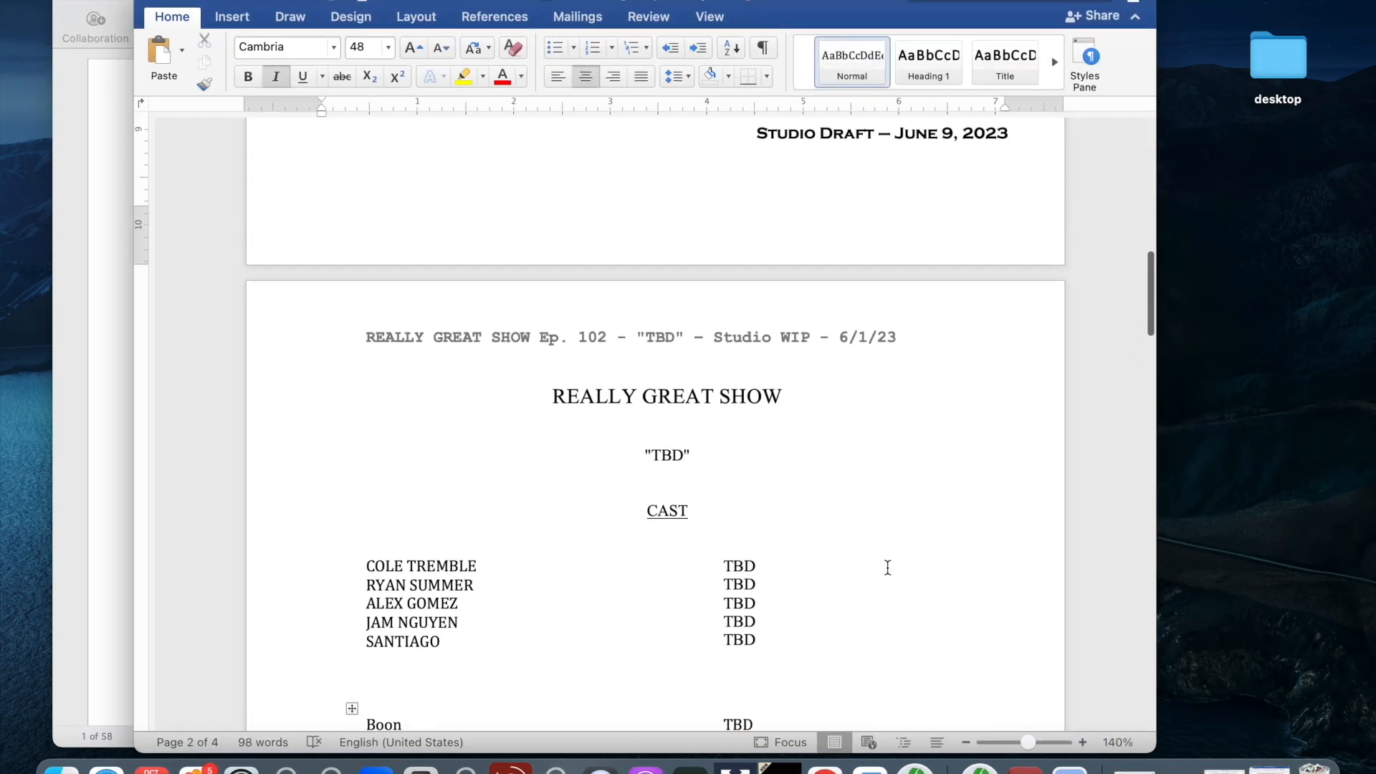
scroll(815, 434, up, 2)
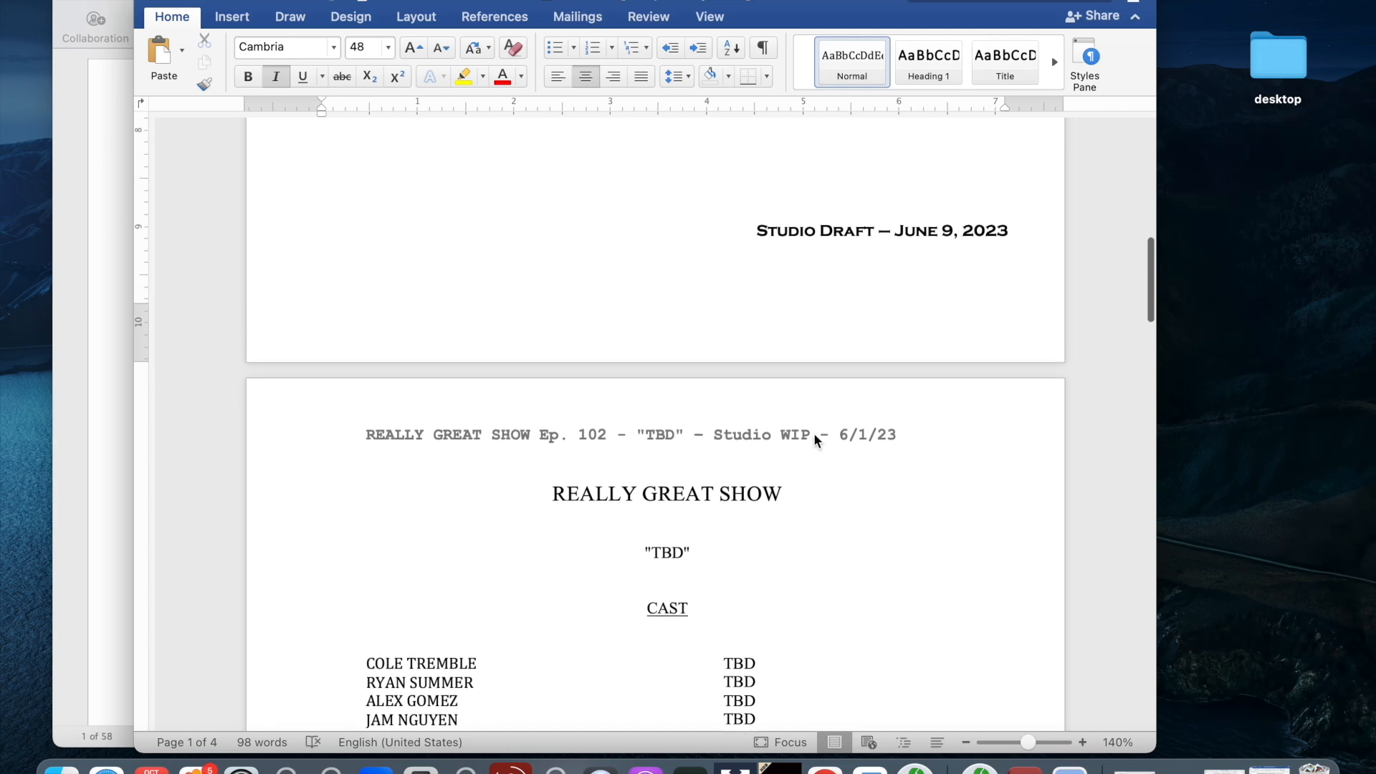
double_click(905, 433)
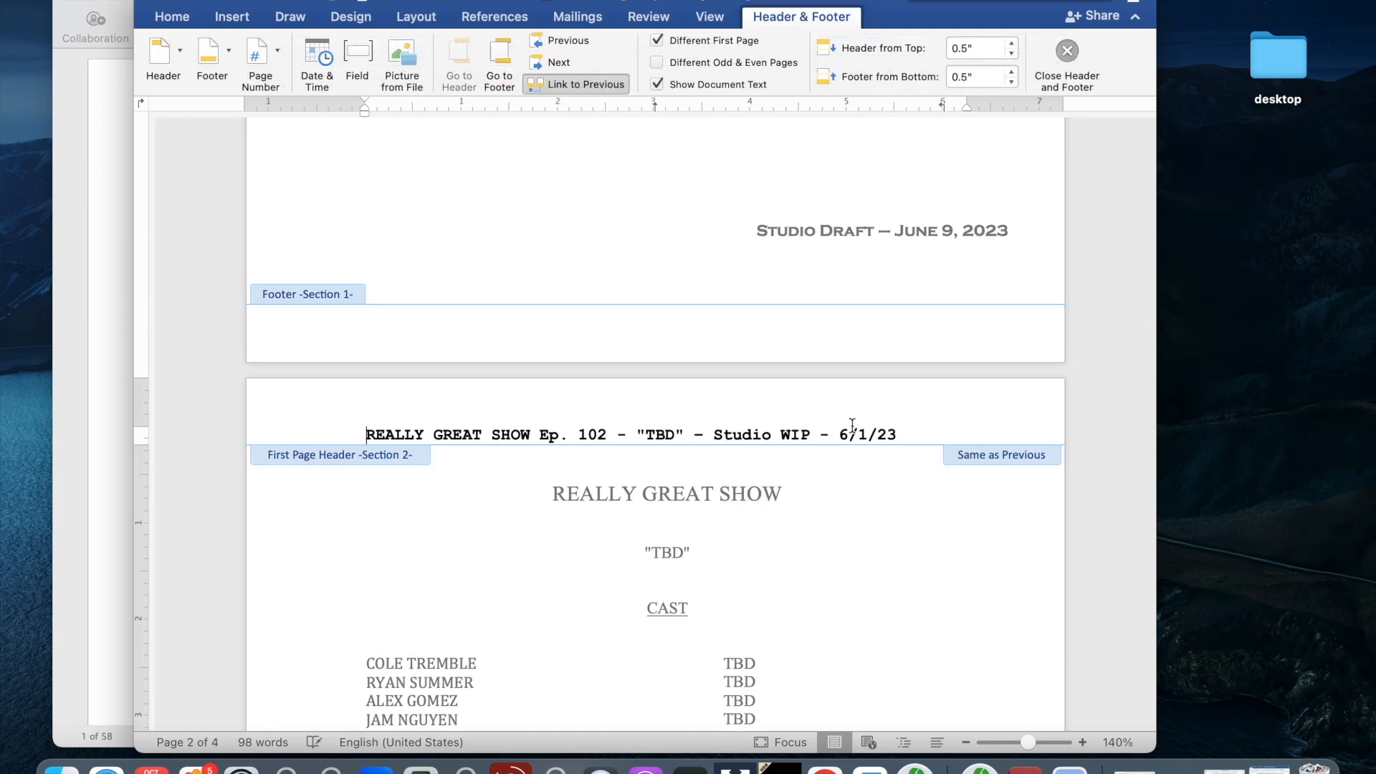
key(BackSpace)
text(9)
- Replace WIP with Draft in the cast page's header, finish editing the header, and switch back to the script in Final Draft
click(810, 433)
key(BackSpace)
key(BackSpace)
key(BackSpace)
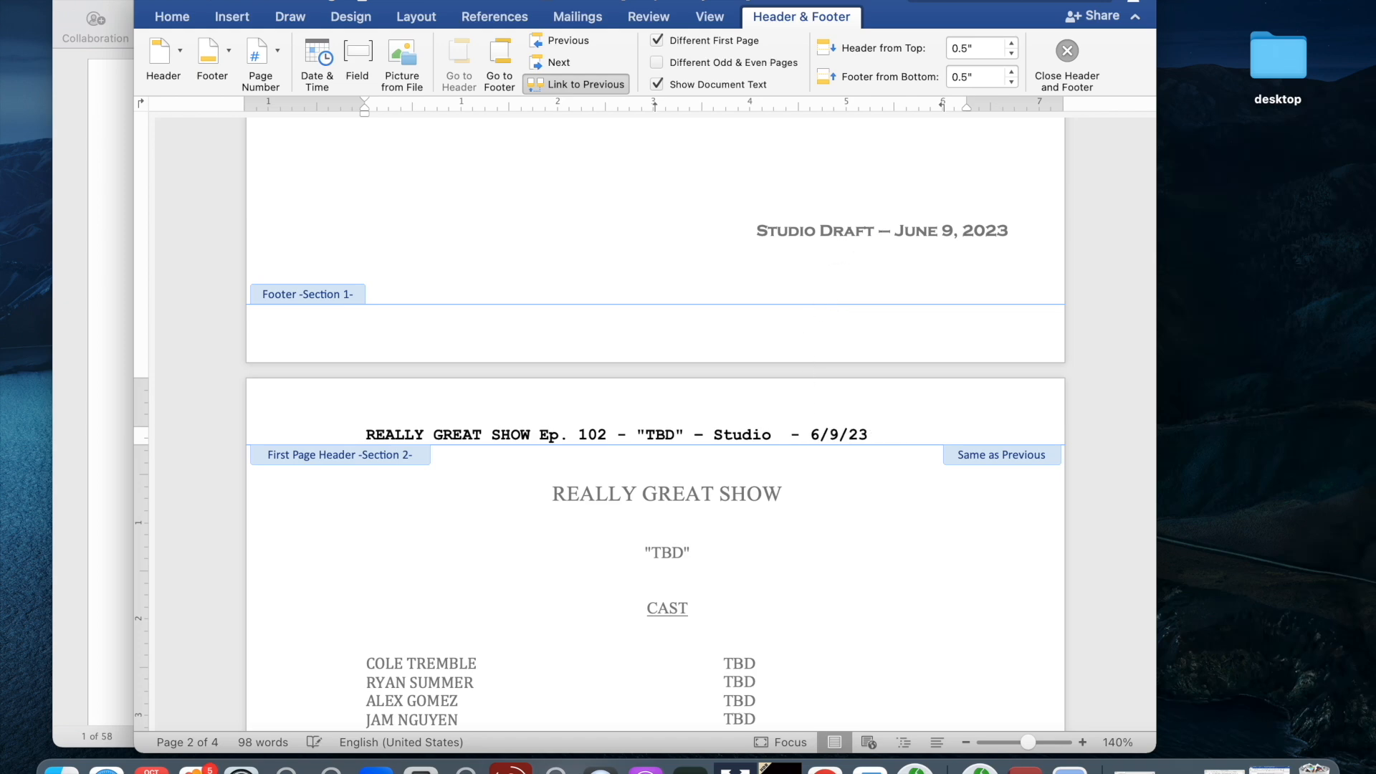
text(Draft)
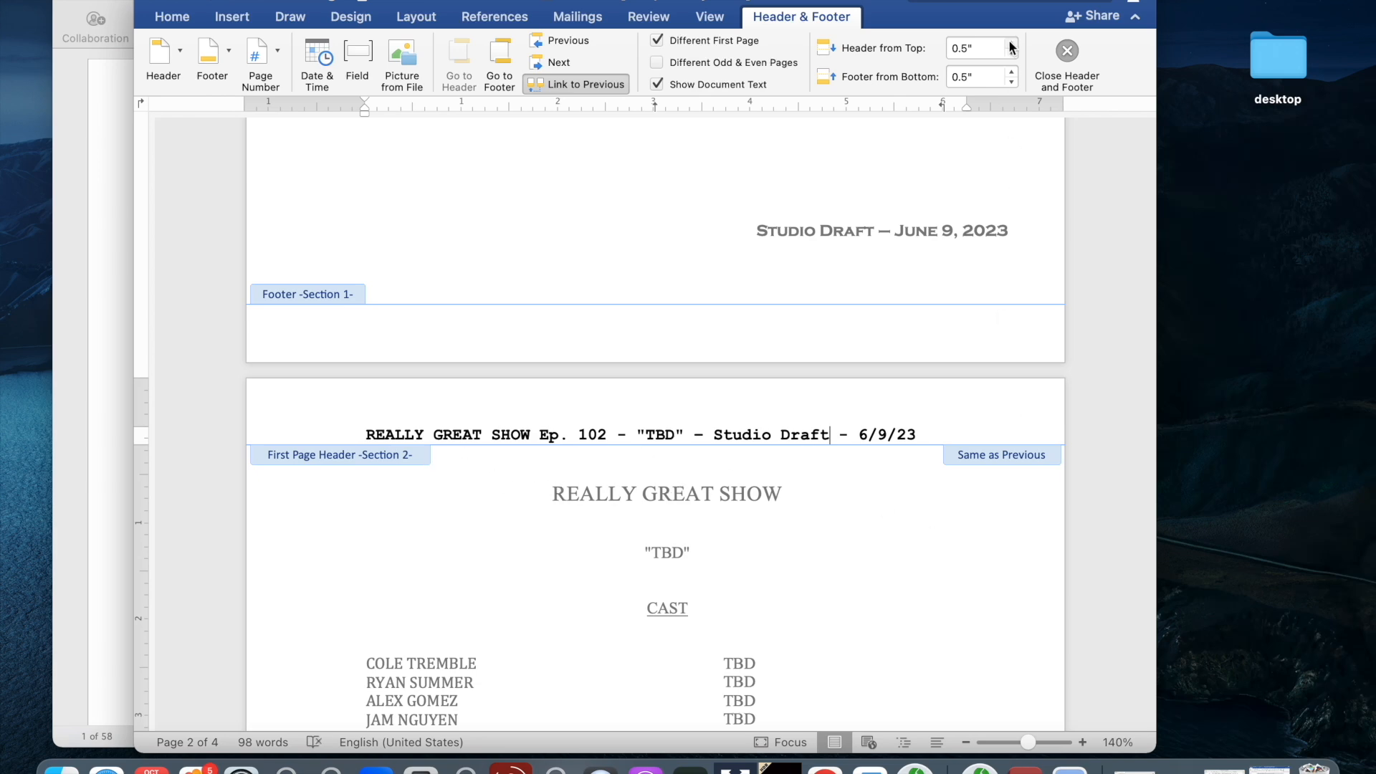
click(1066, 53)
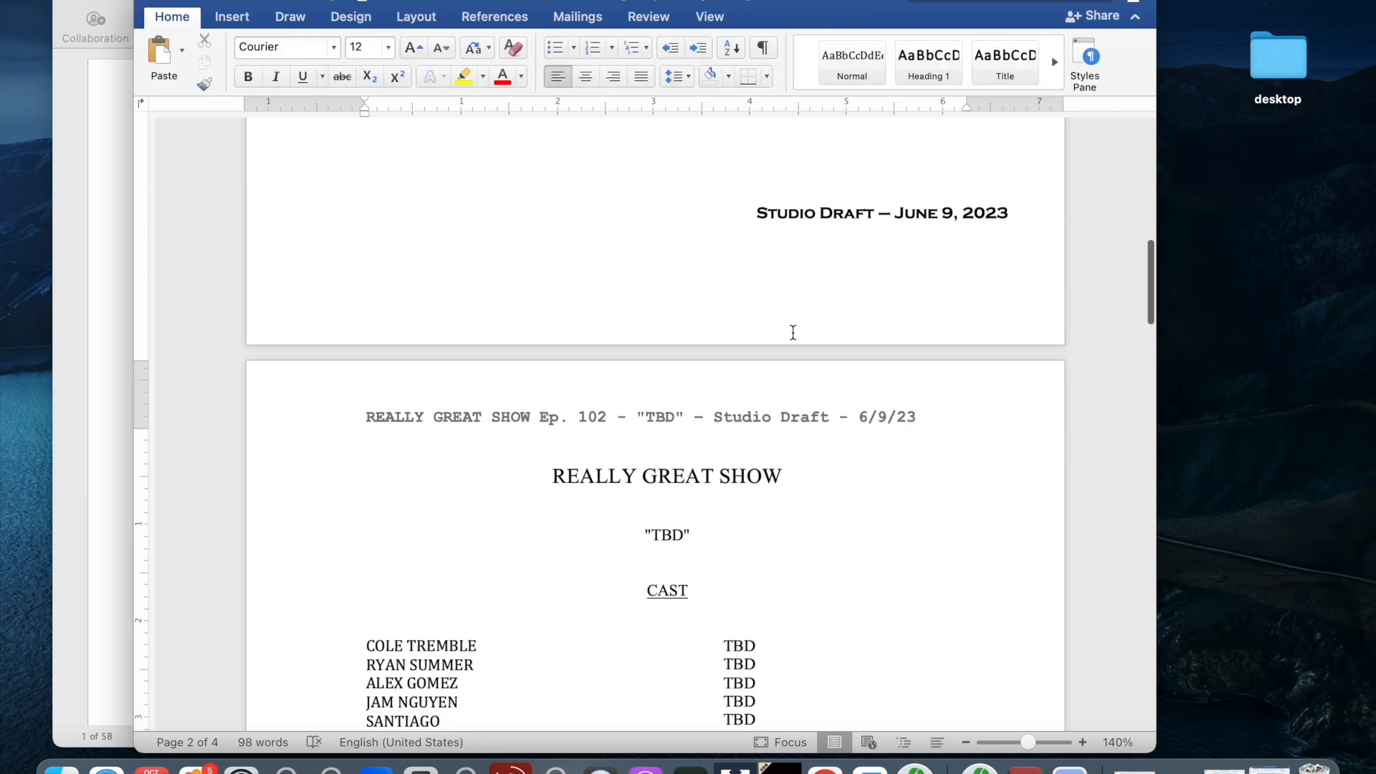
click(116, 387)
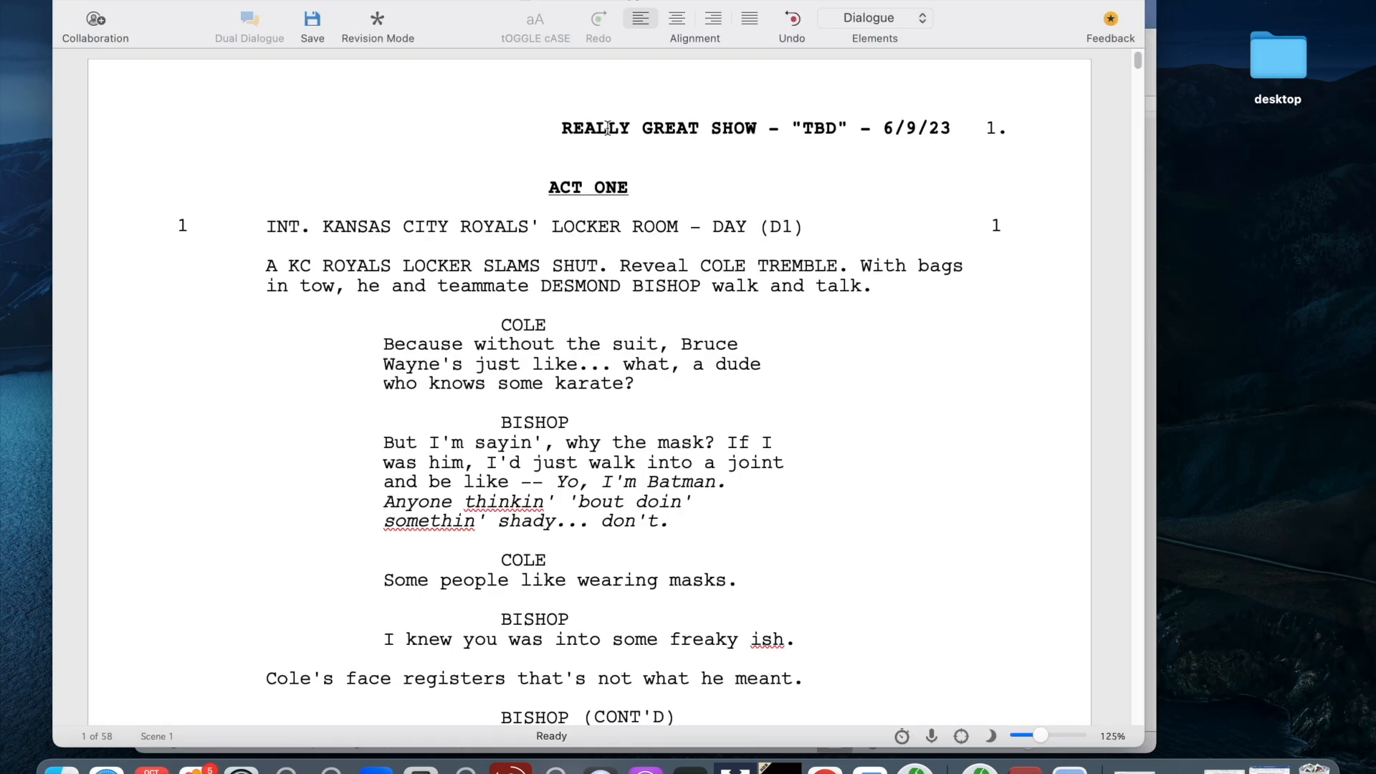
- Open the script's header settings and arrange them beside the Word title page document so the cast page's header can be consulted
click(405, 2)
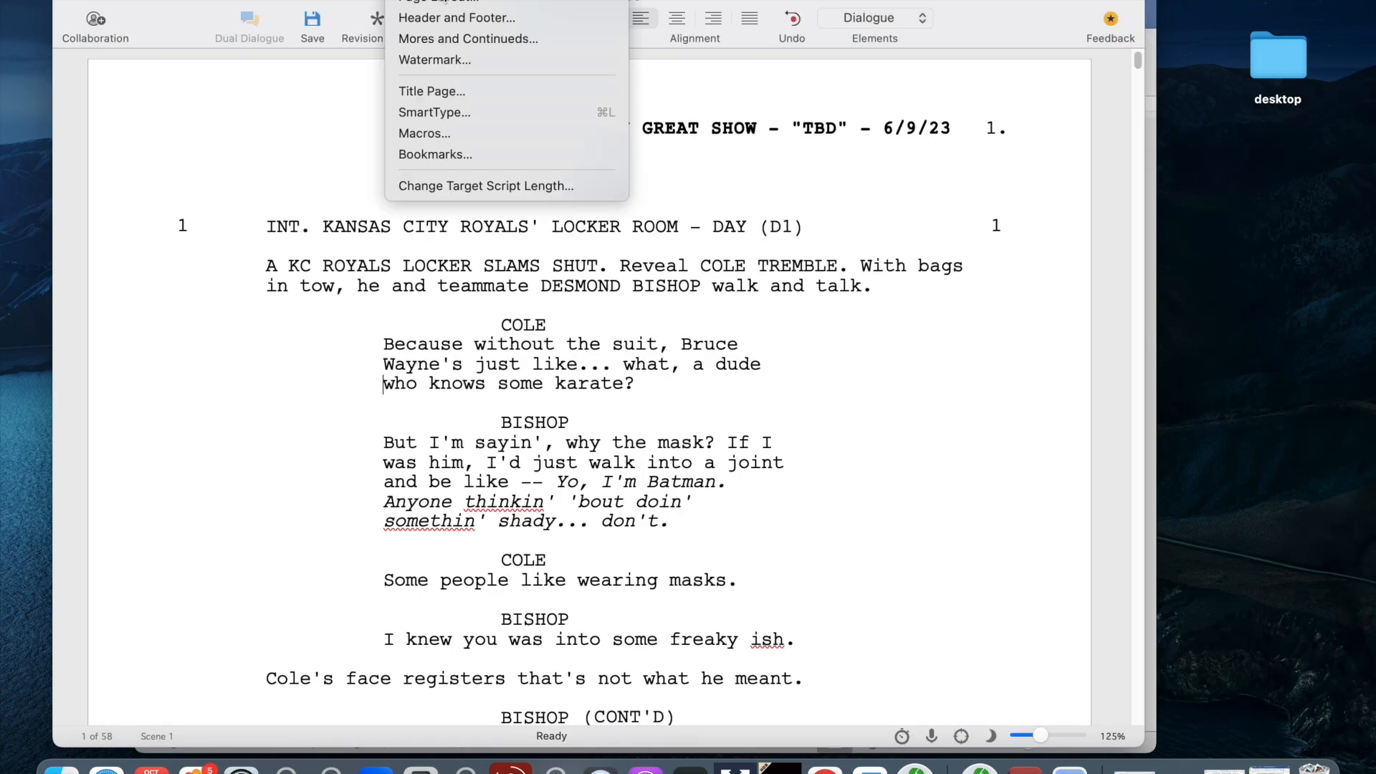
click(453, 20)
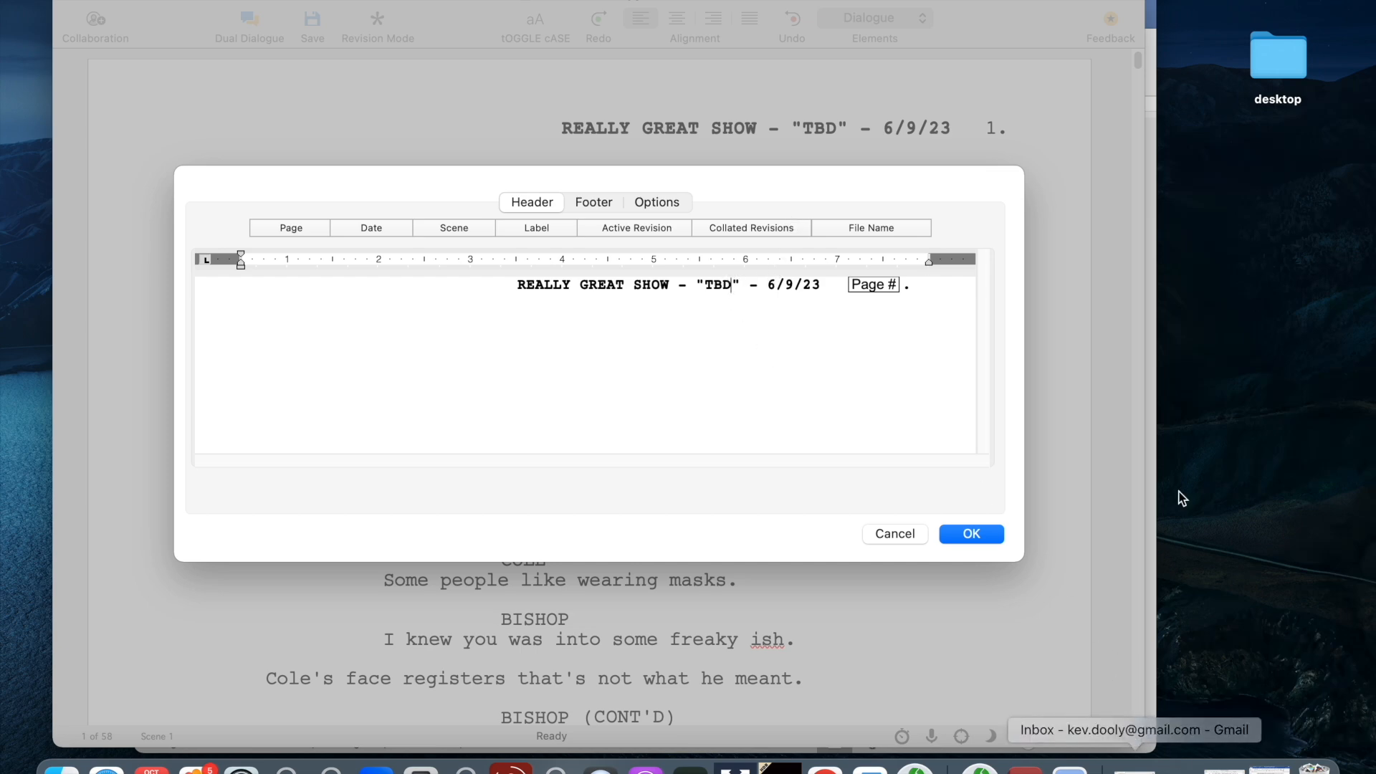
drag(954, 10, 865, 7)
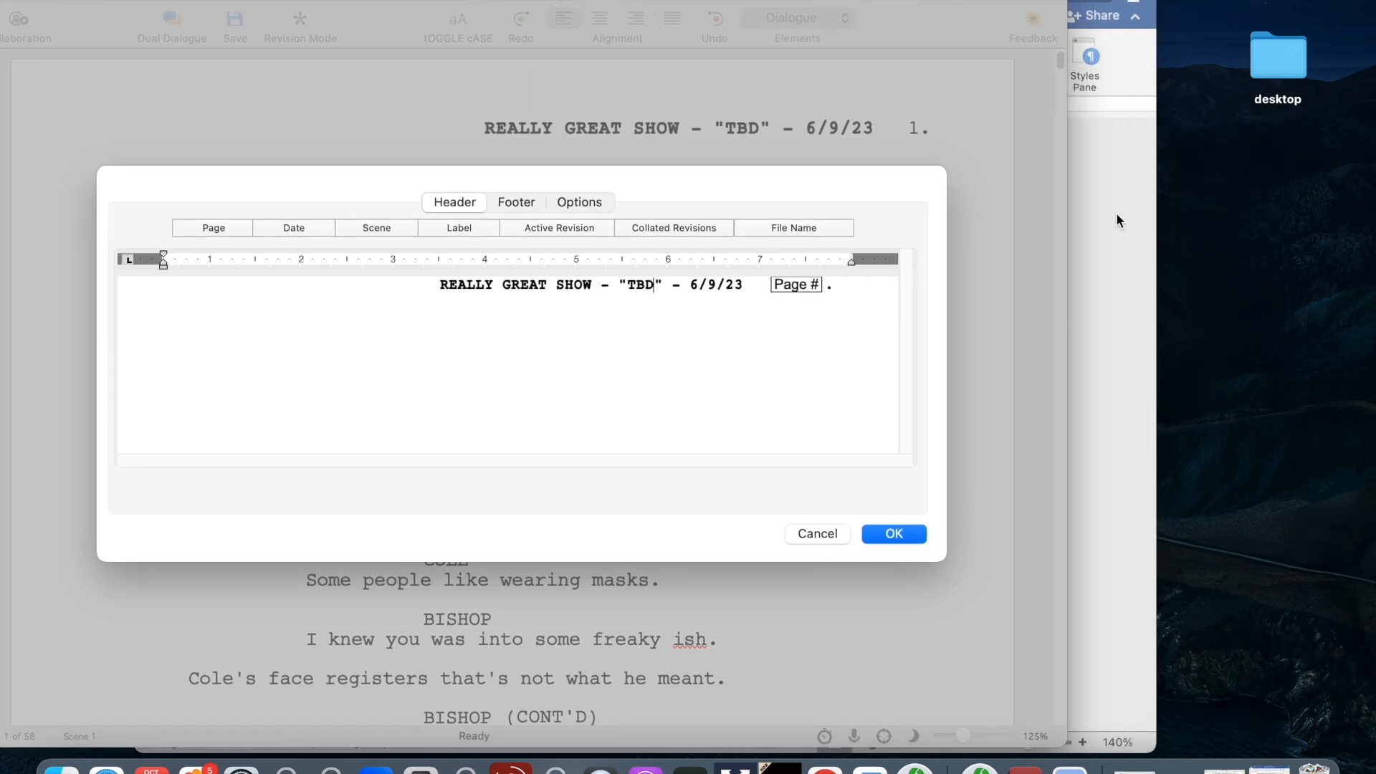
click(1116, 212)
scroll(906, 229, down, 2)
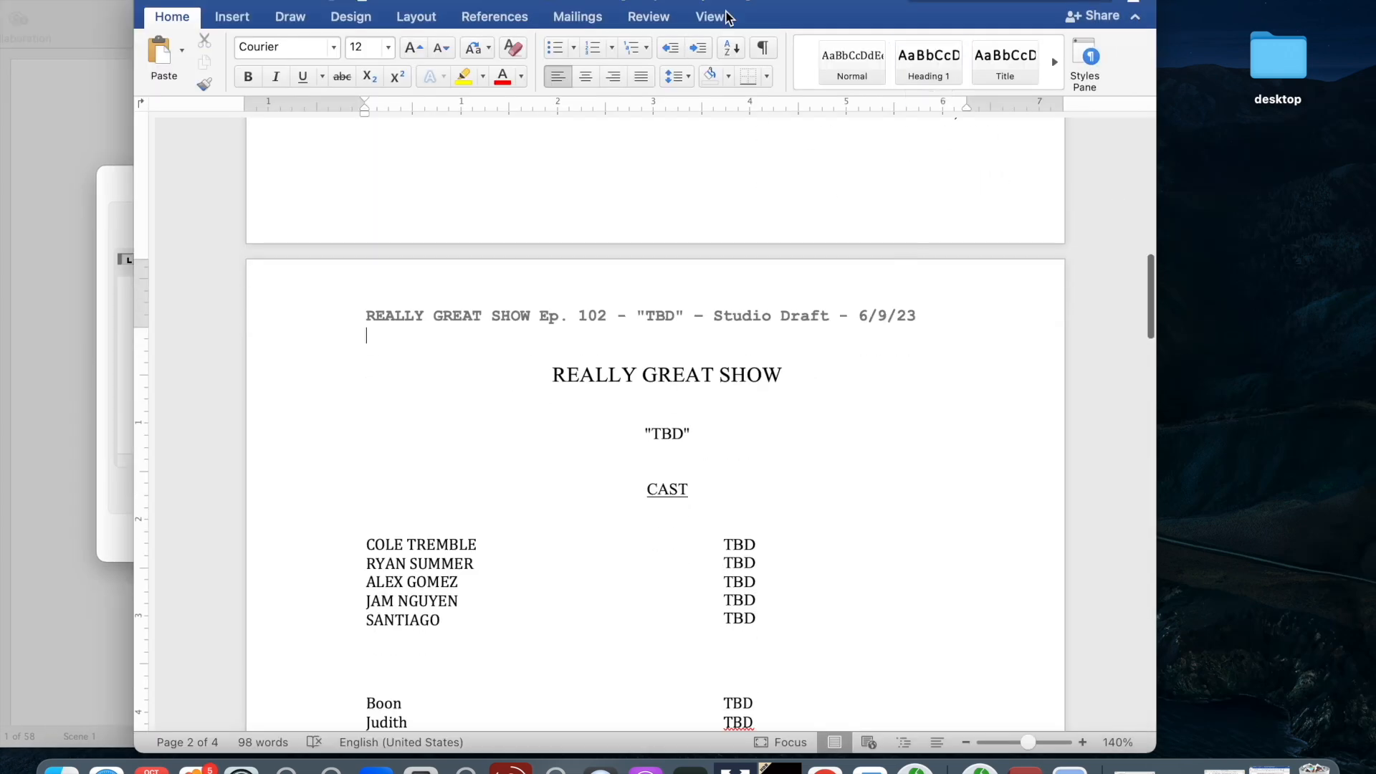
drag(811, 9, 1028, 9)
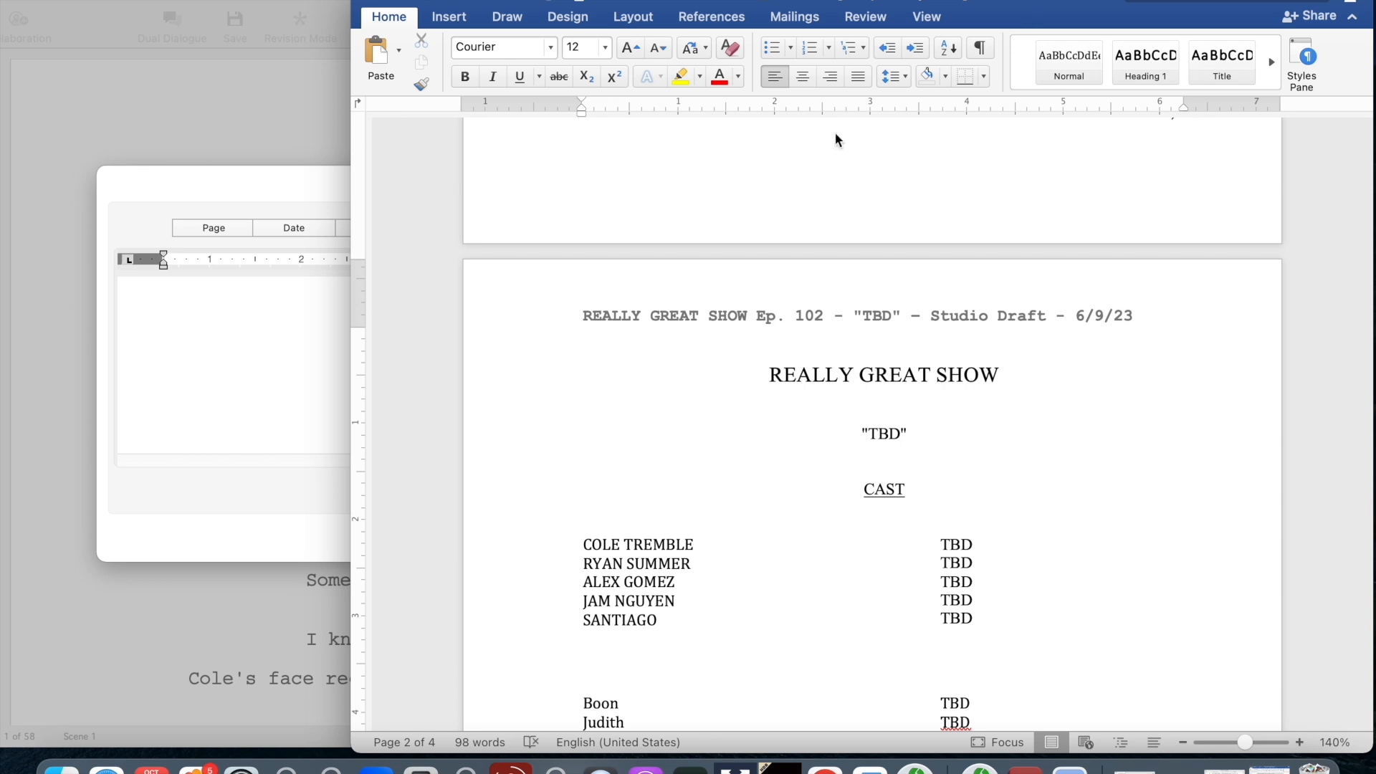
- Set the script's header to REALLY GREAT SHOW Ep. 102 - "TBD" - Studio Draft - 6/9/23, apply it, and save the script
click(258, 110)
click(248, 377)
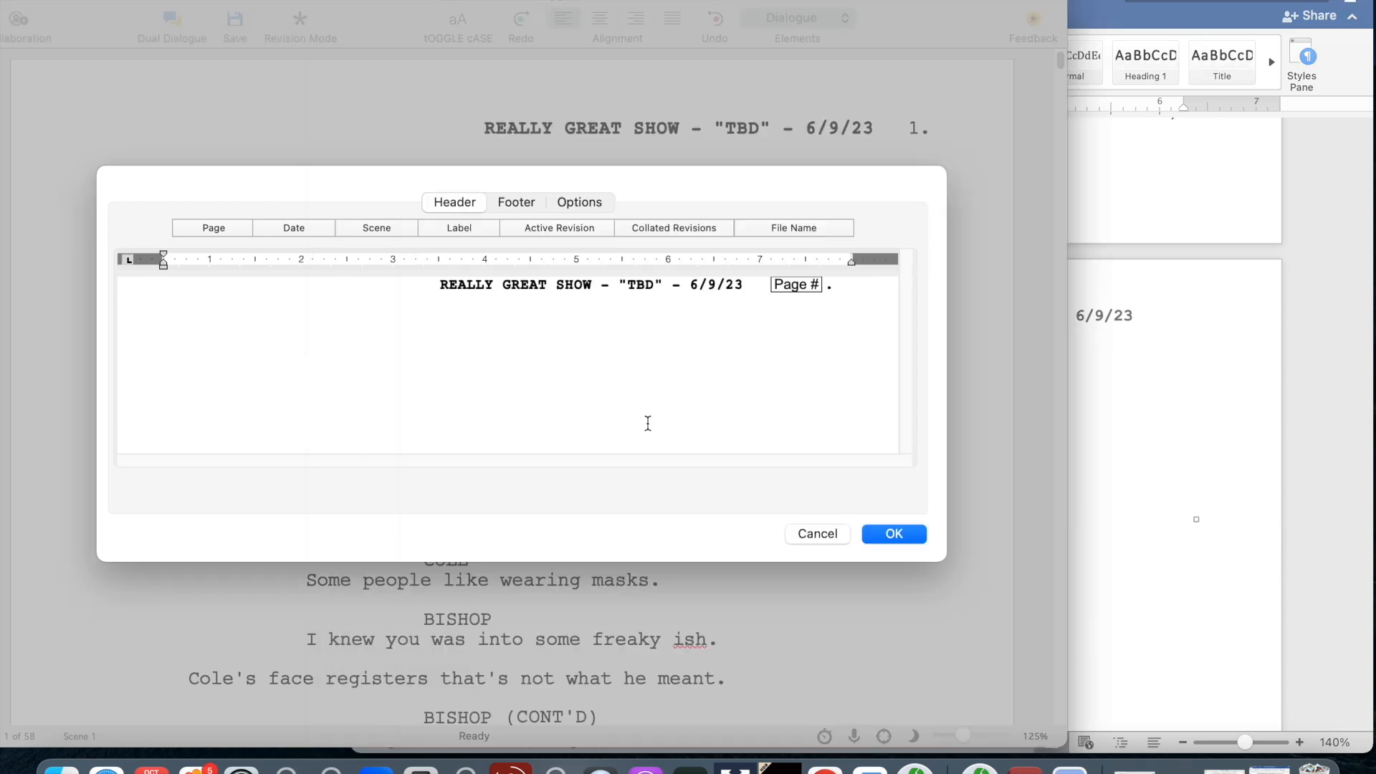
text(REALLY GREAT SHOW Ep. 102 - "TBD" - Studio Draft -)
drag(874, 2, 941, 2)
key(Return)
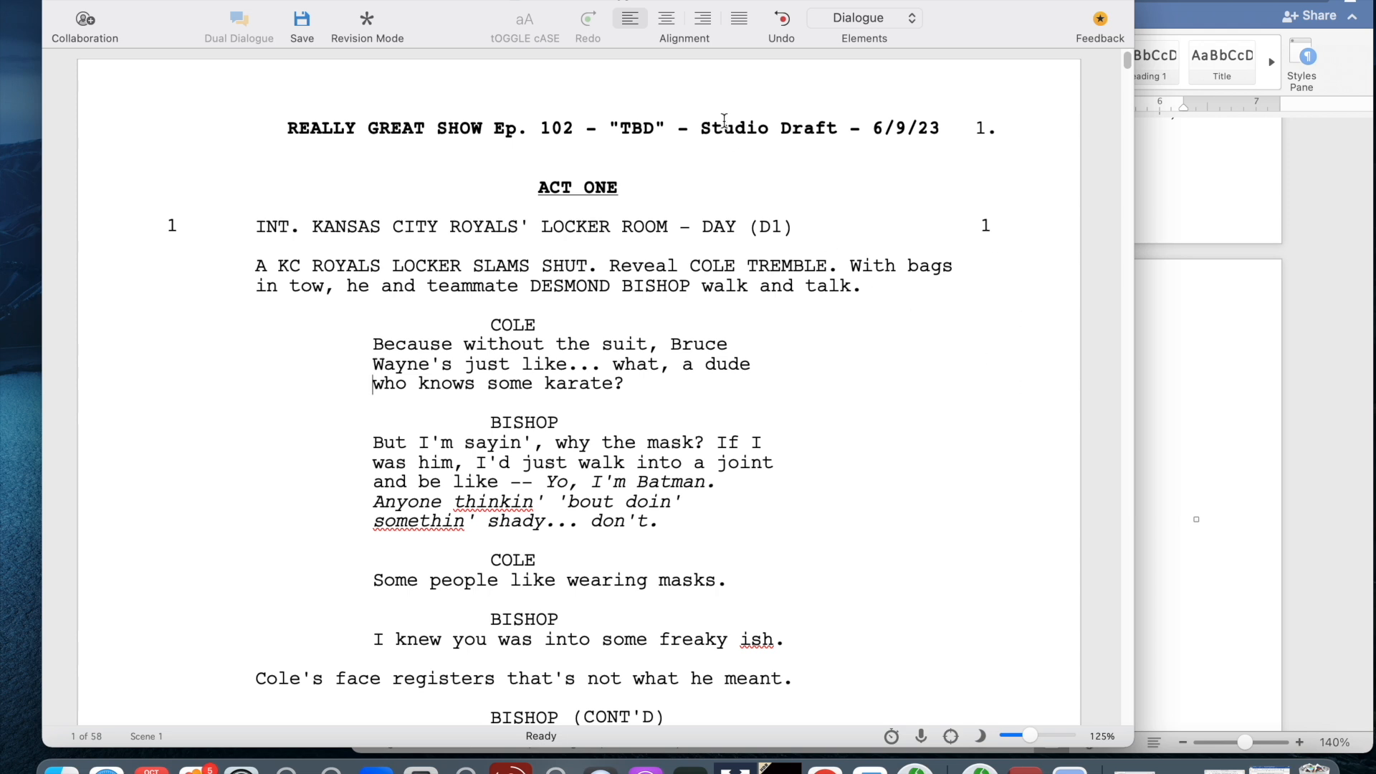
click(301, 28)
- Open the print settings for the script
click(159, 1)
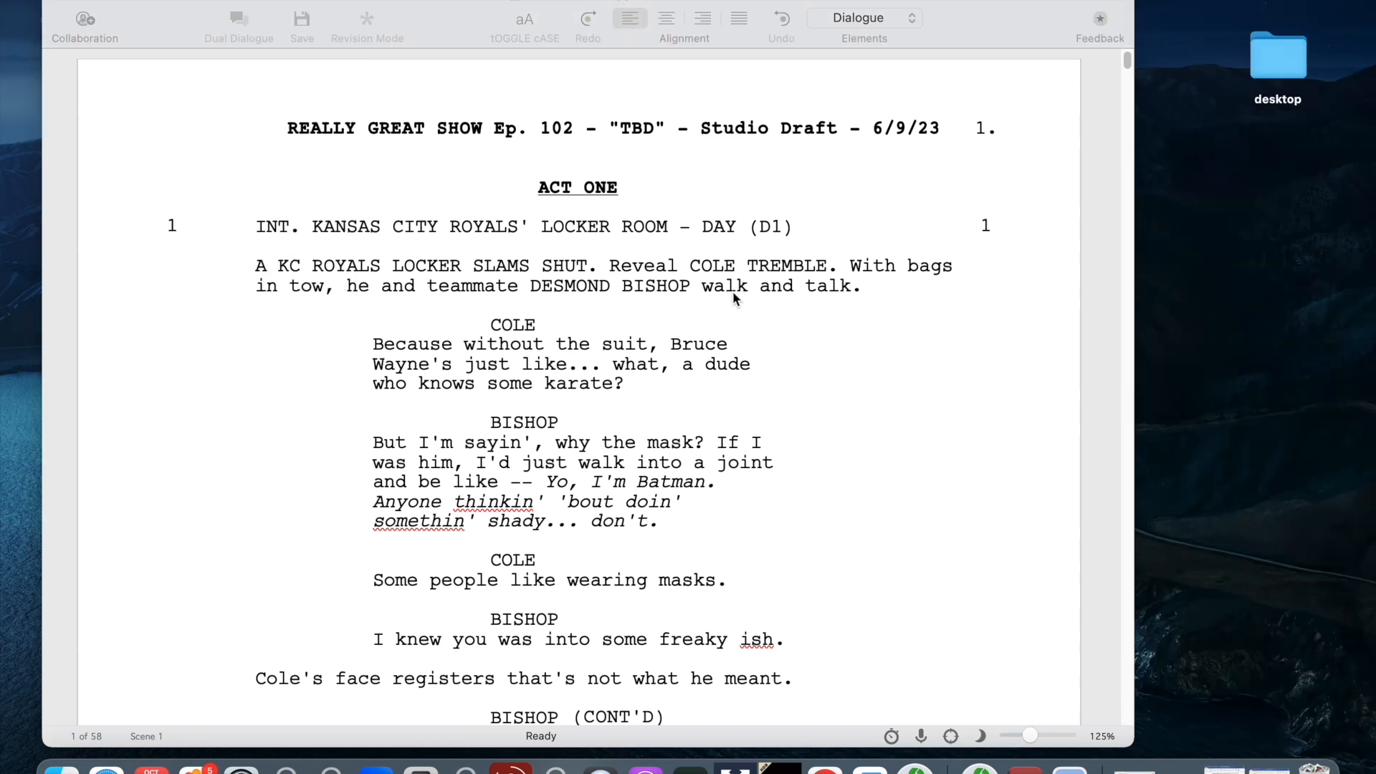
click(732, 291)
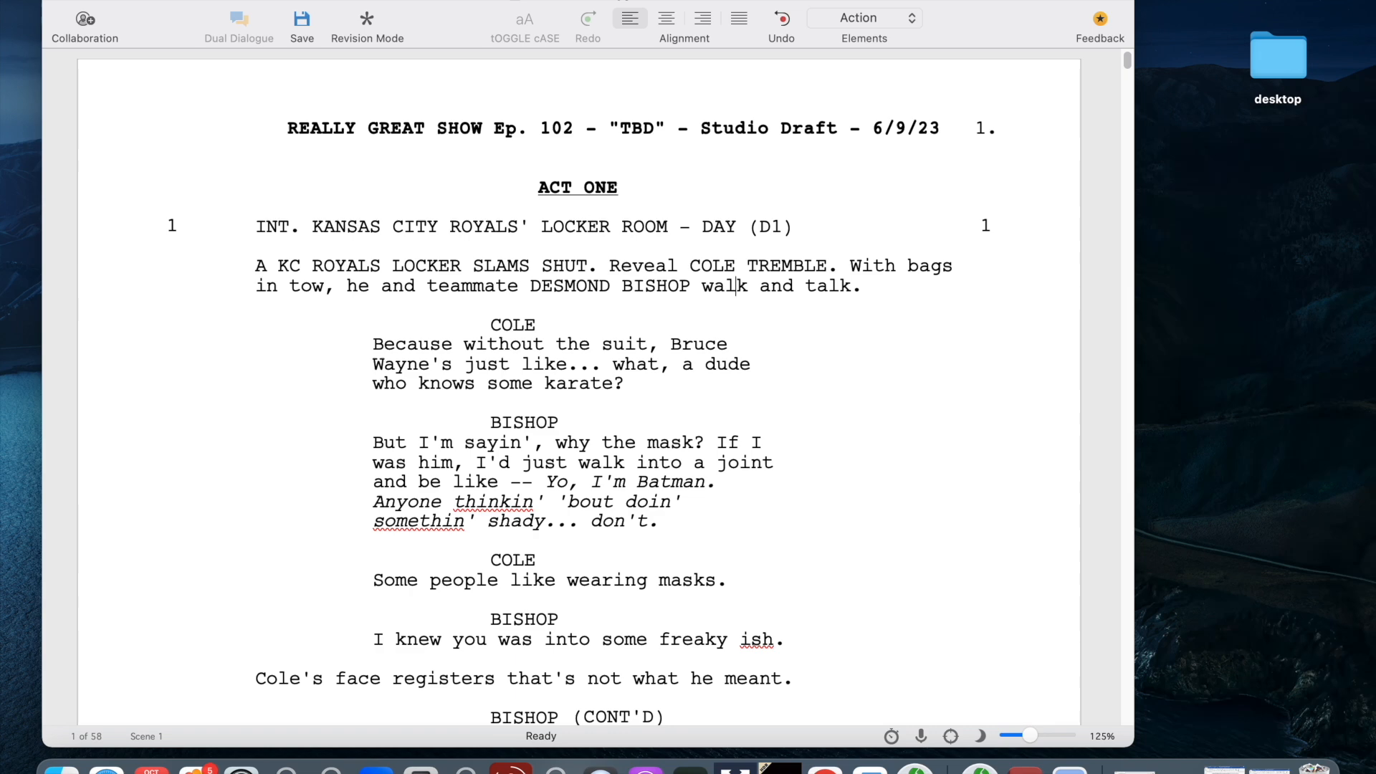
click(159, 2)
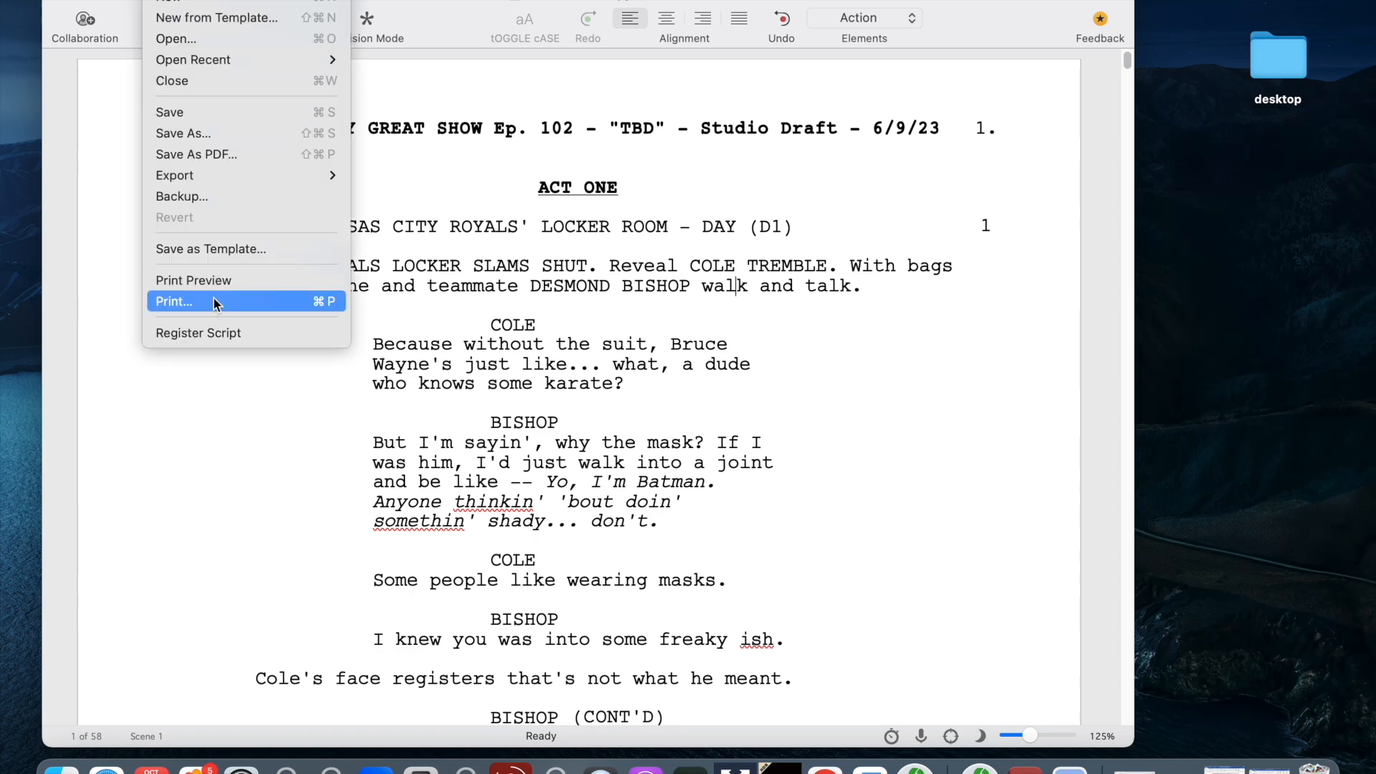
click(214, 299)
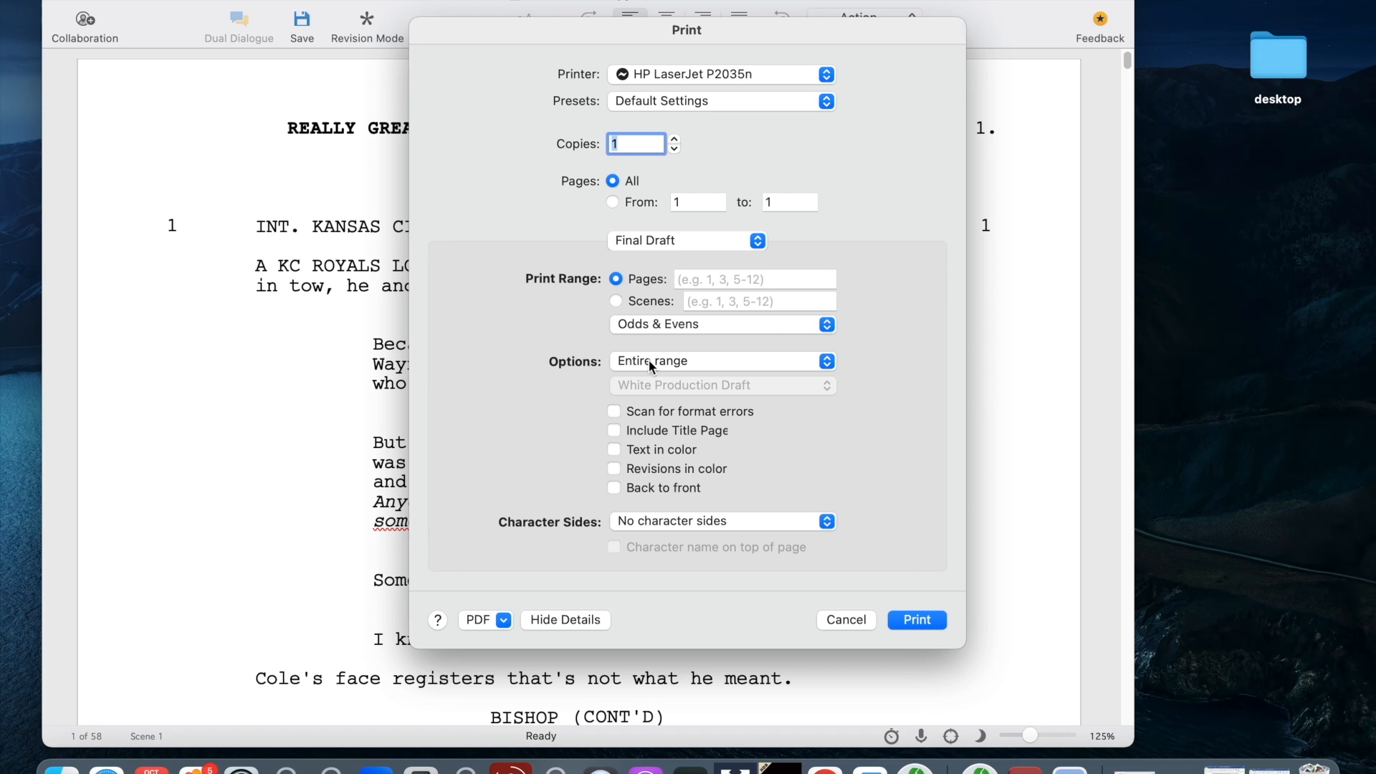
- Try the Revision set print option, and return the selection to Entire range
click(647, 360)
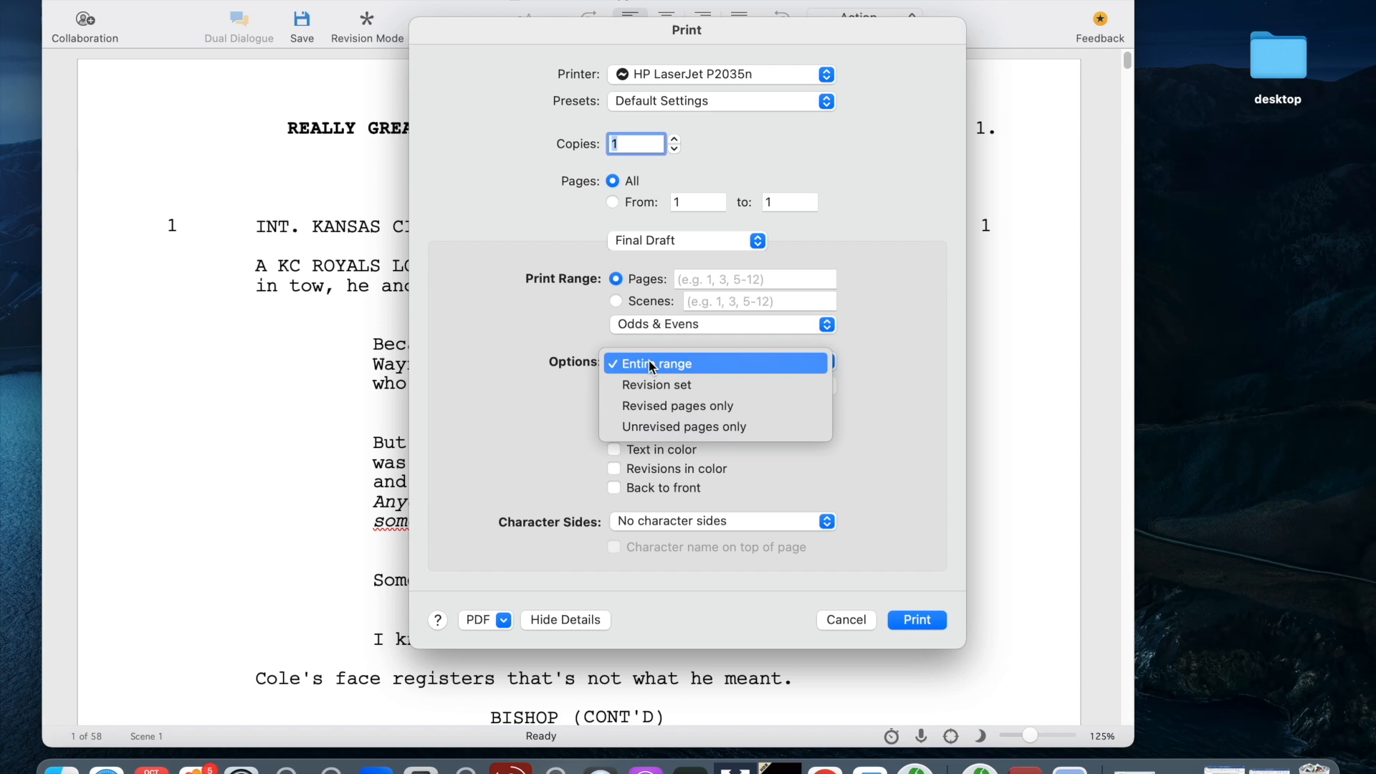
click(652, 379)
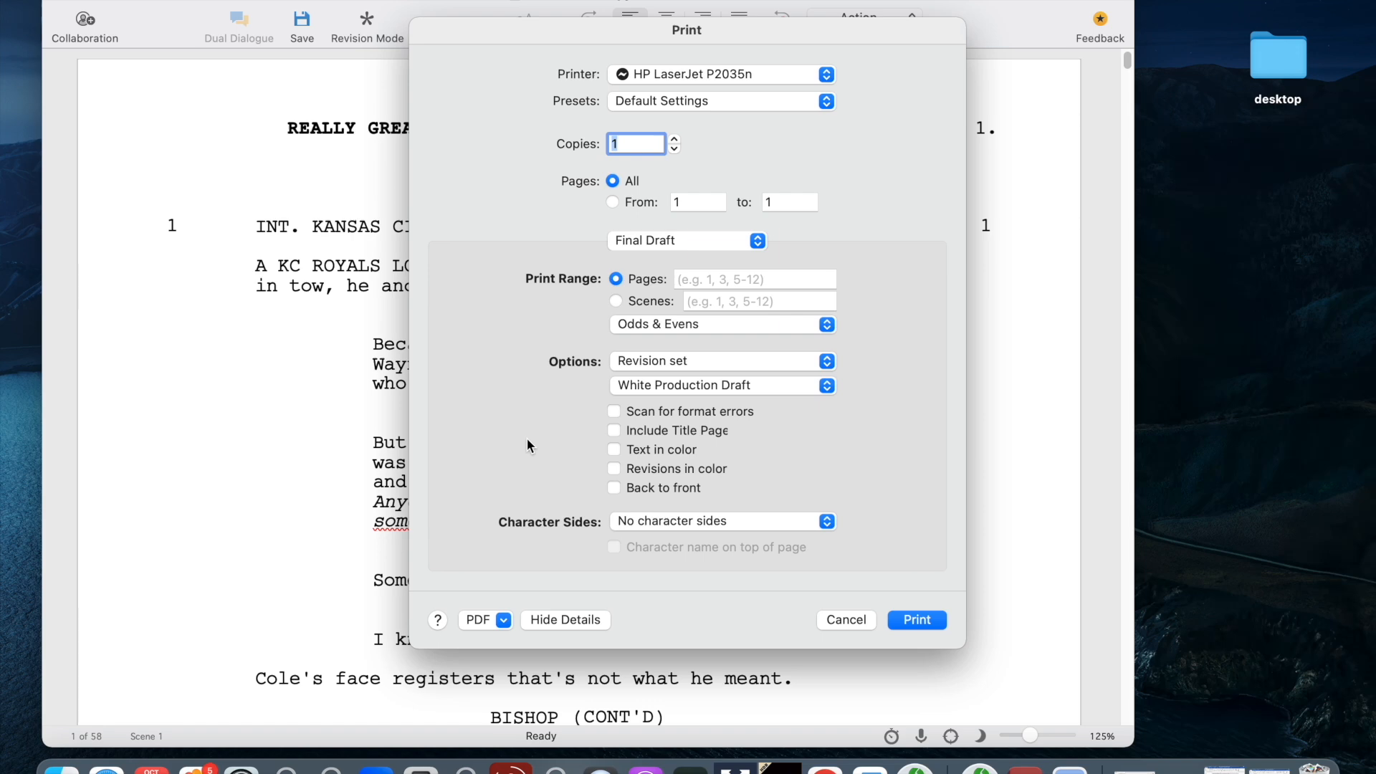
click(667, 358)
click(661, 334)
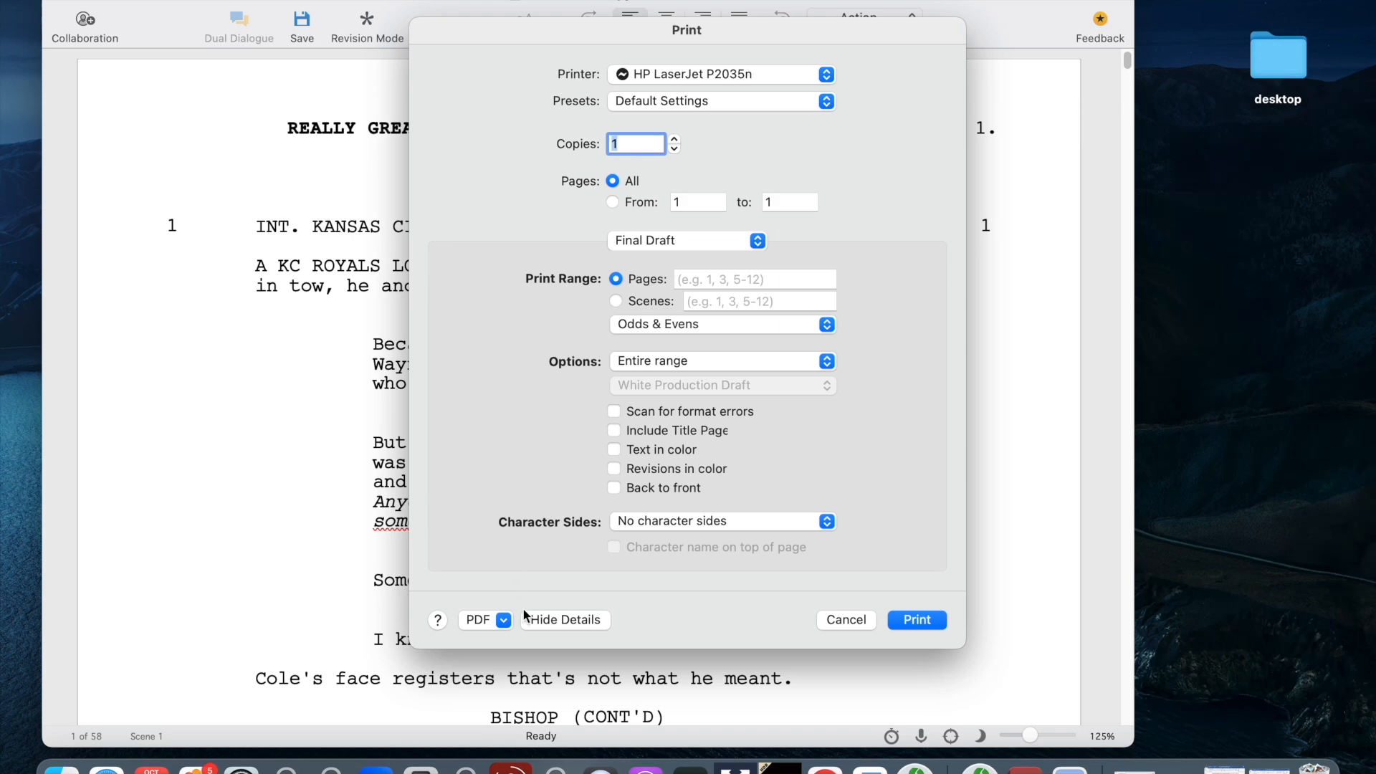
- Save the script as studio draft copy 3.pdf on the desktop and minimize the script window
click(500, 621)
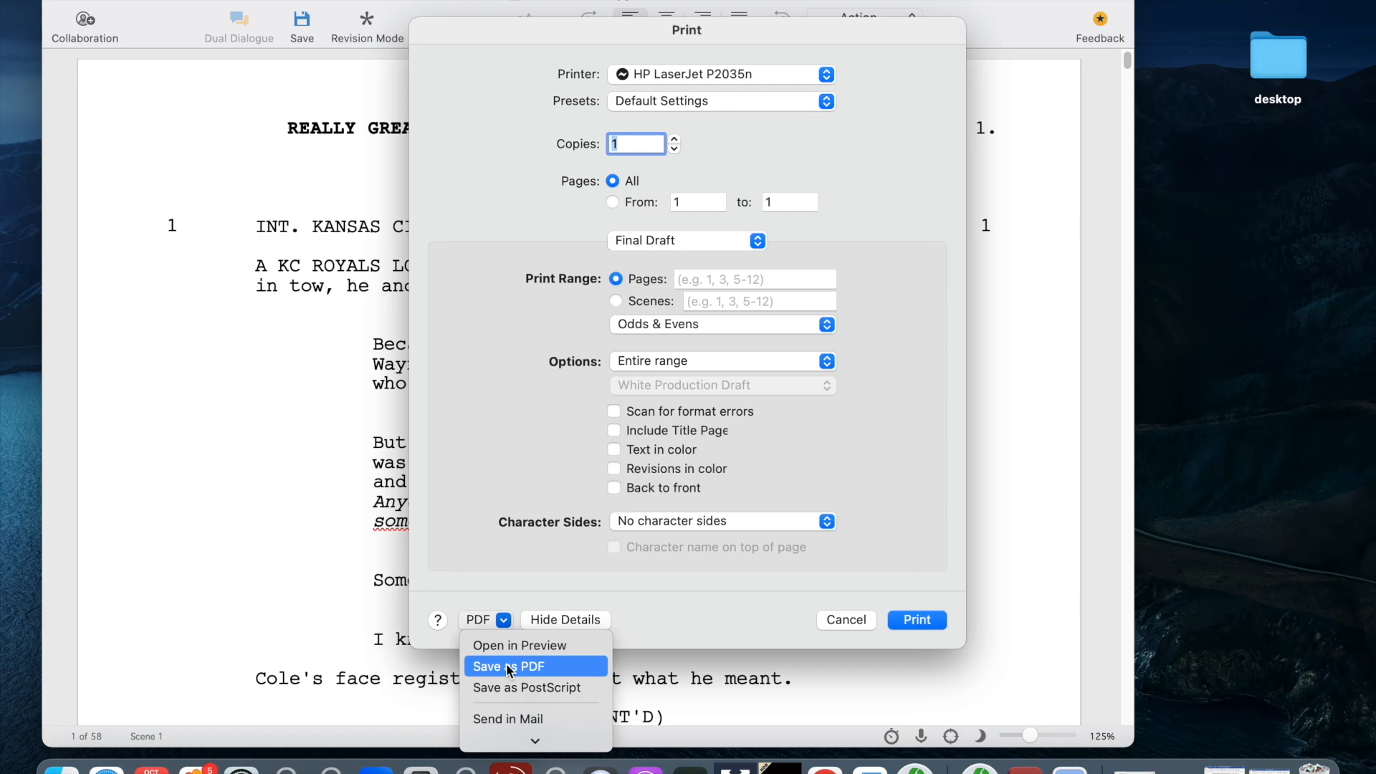
click(509, 667)
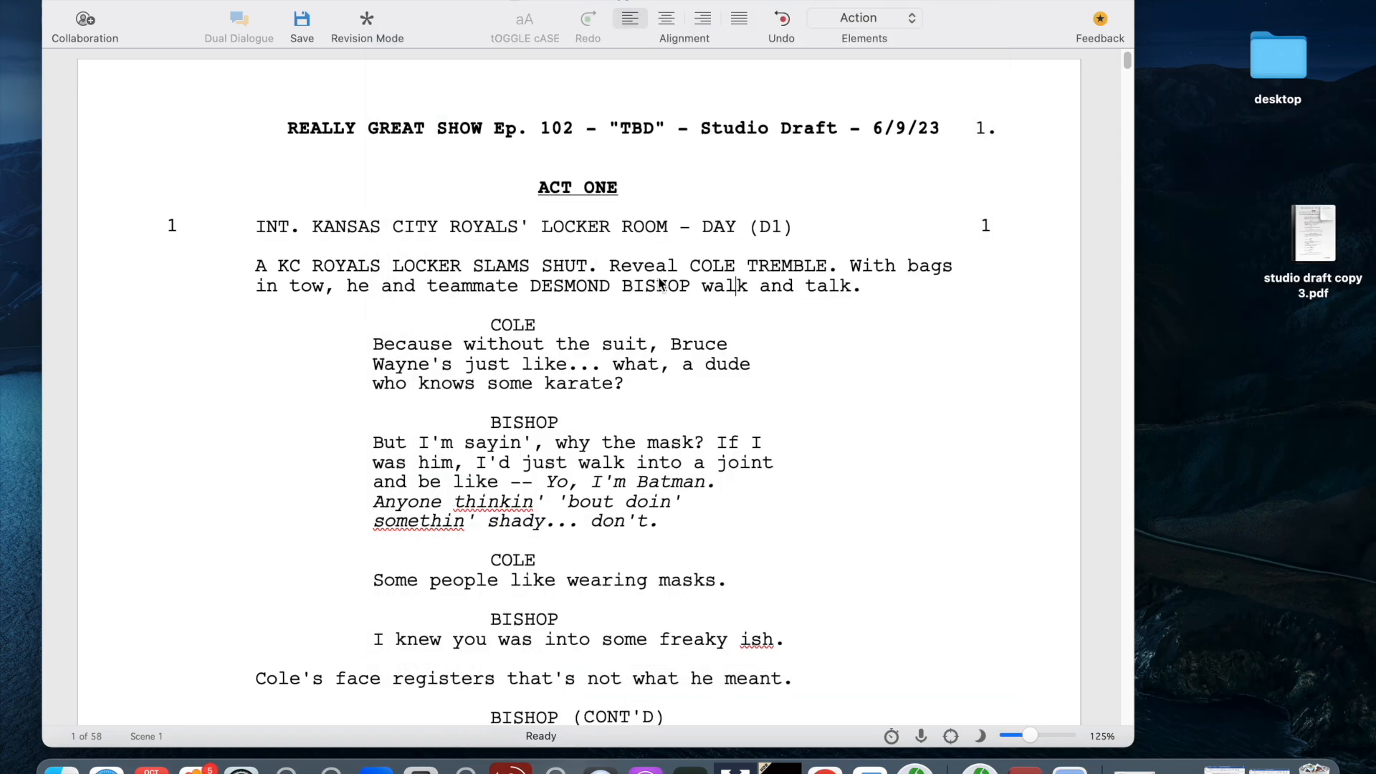
click(72, 3)
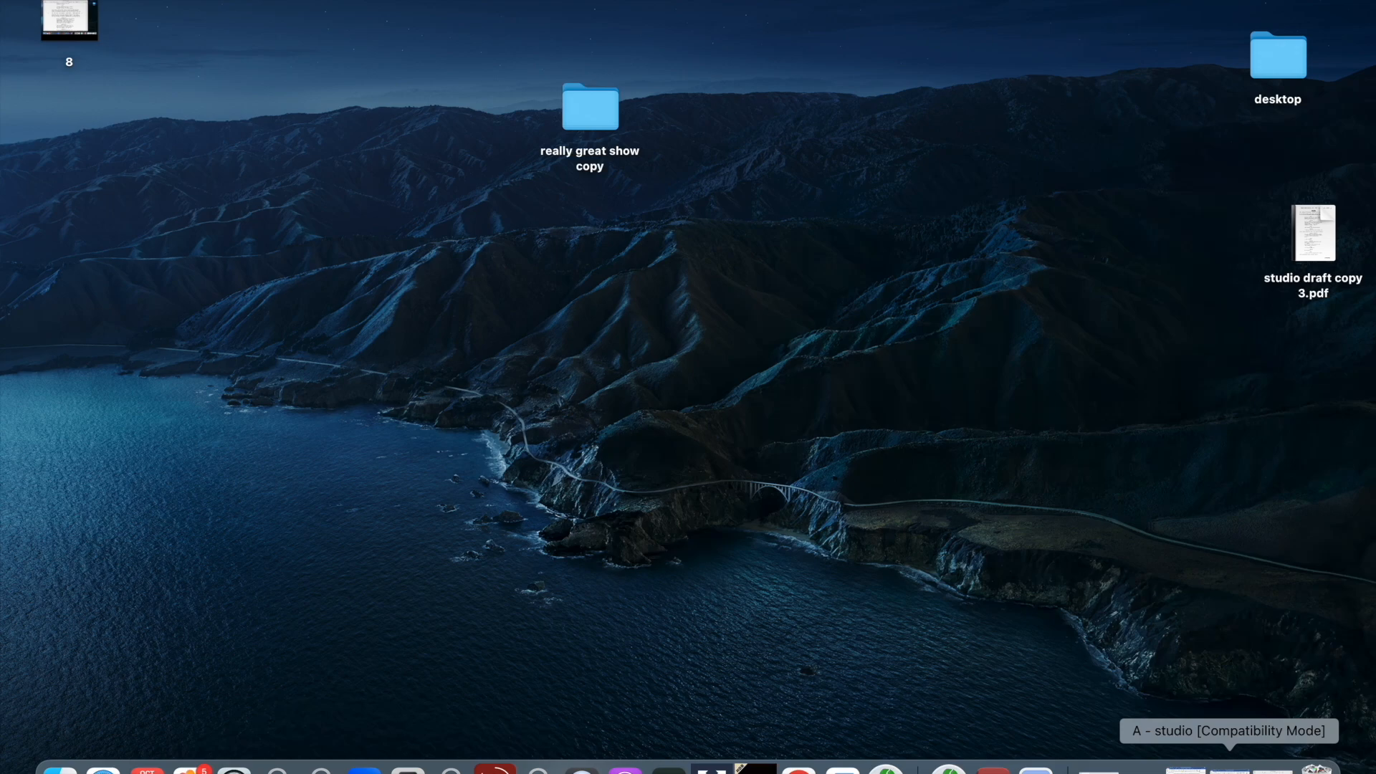
- Switch to the title page document in Word and review its cover, cast and day/night breakdown pages
click(1230, 769)
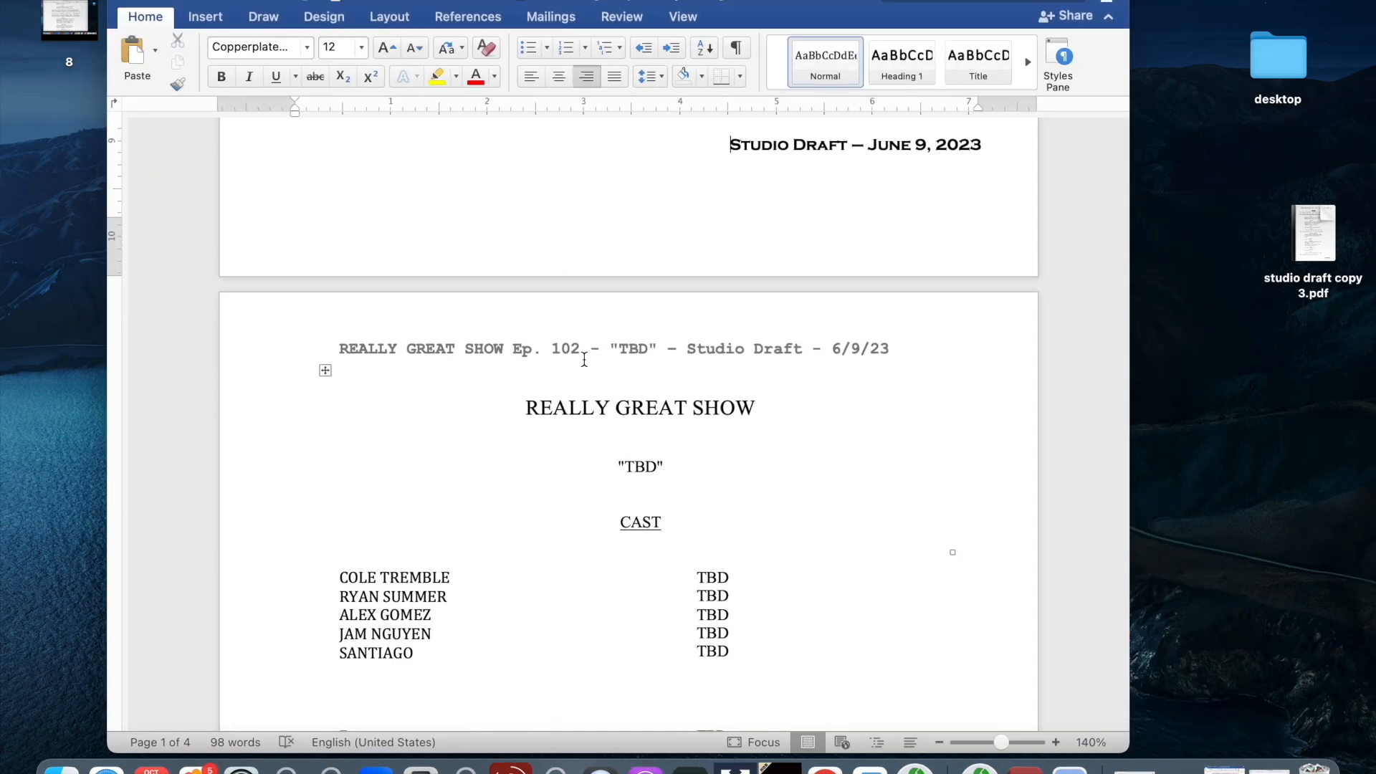
scroll(584, 359, down, 2)
scroll(584, 360, up, 15)
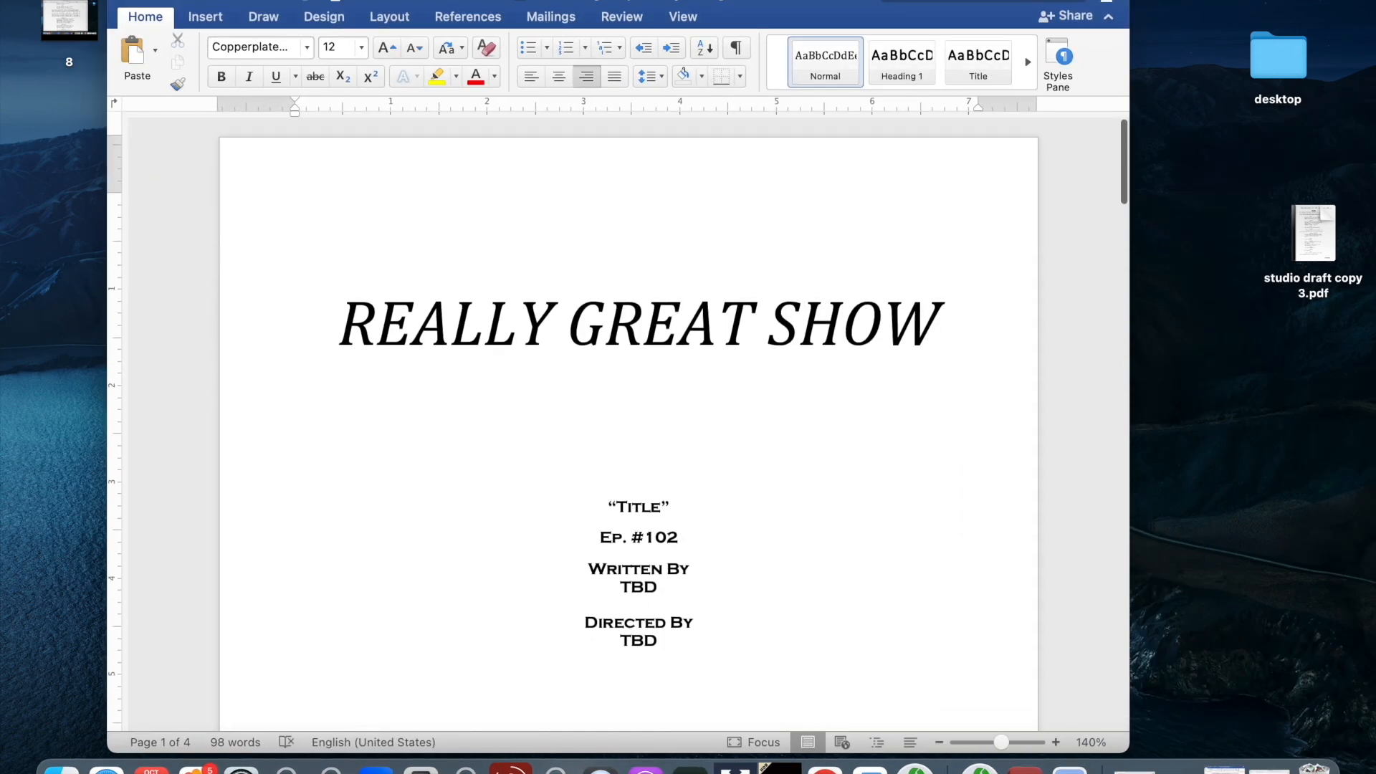
scroll(513, 412, down, 20)
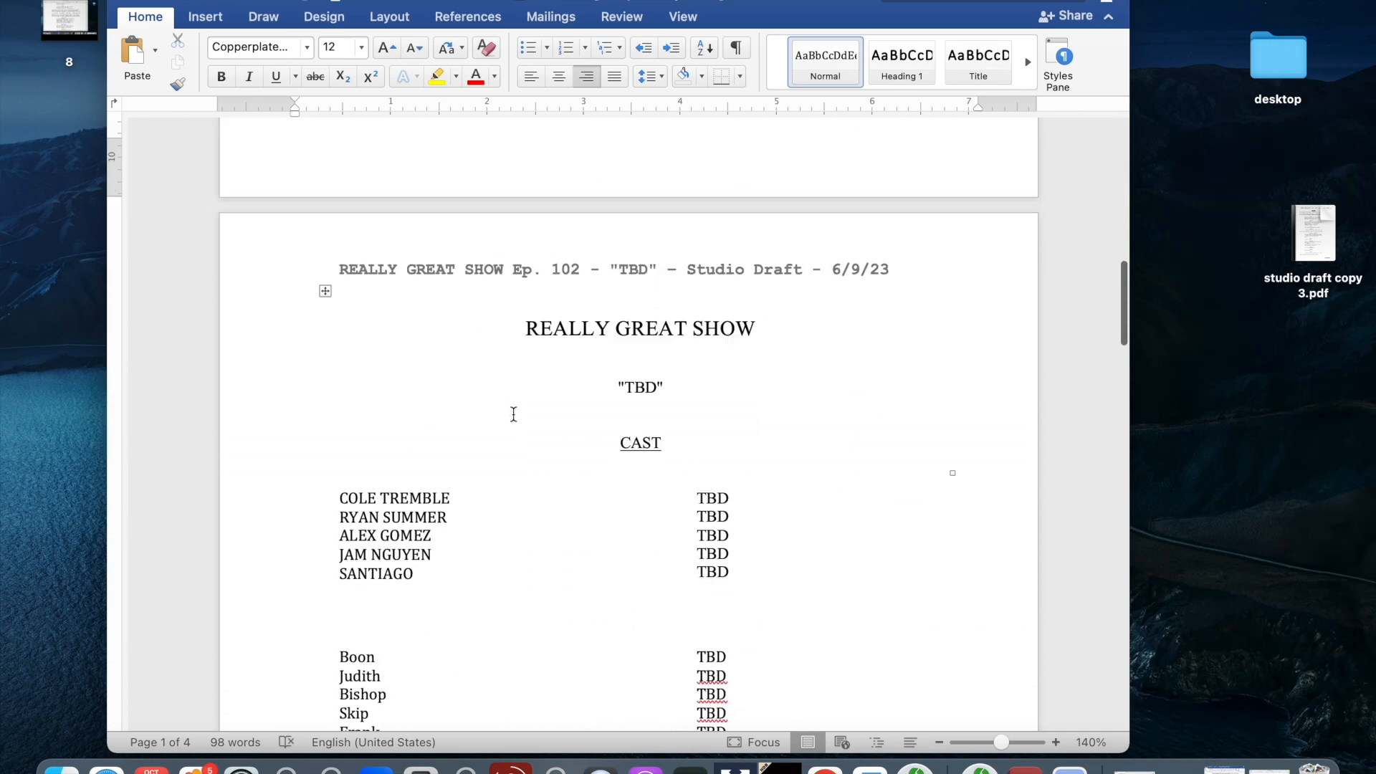
scroll(513, 413, down, 20)
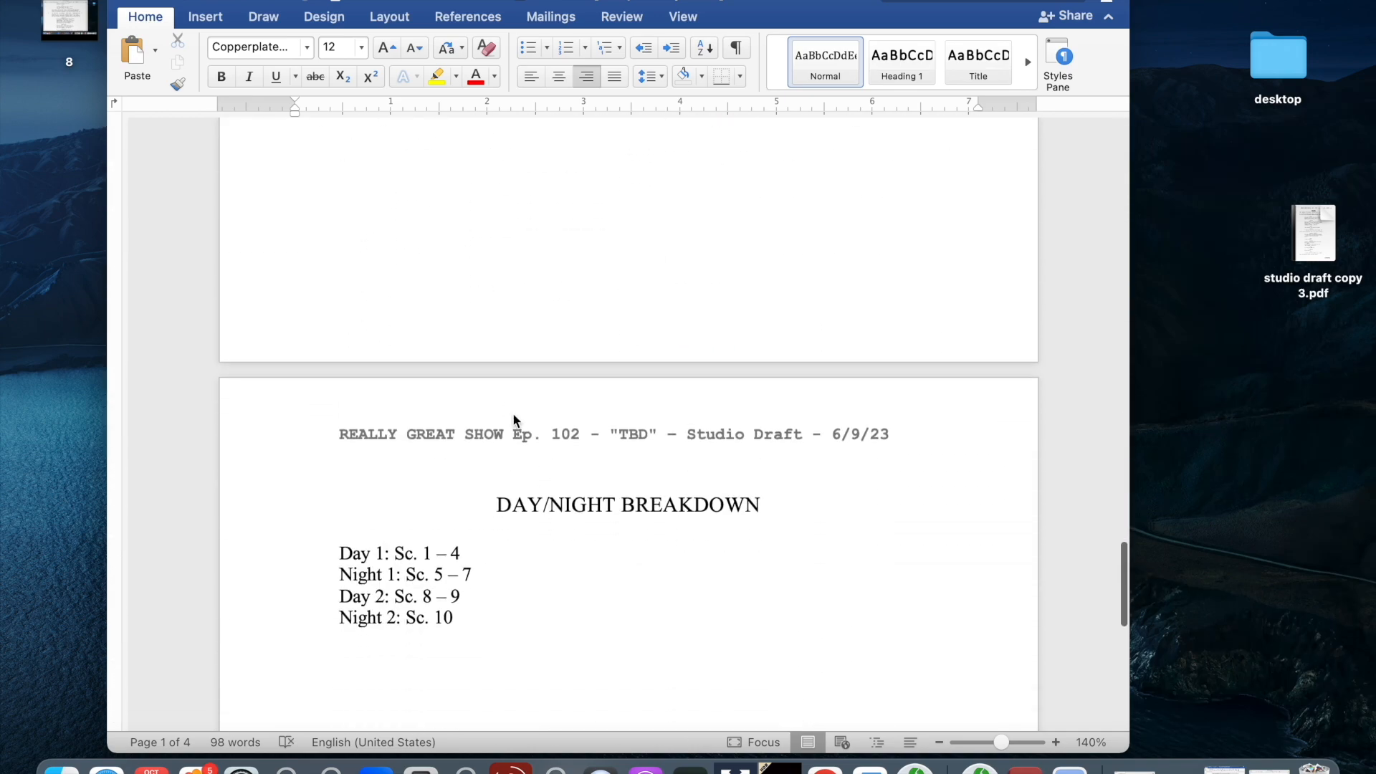
scroll(513, 413, up, 20)
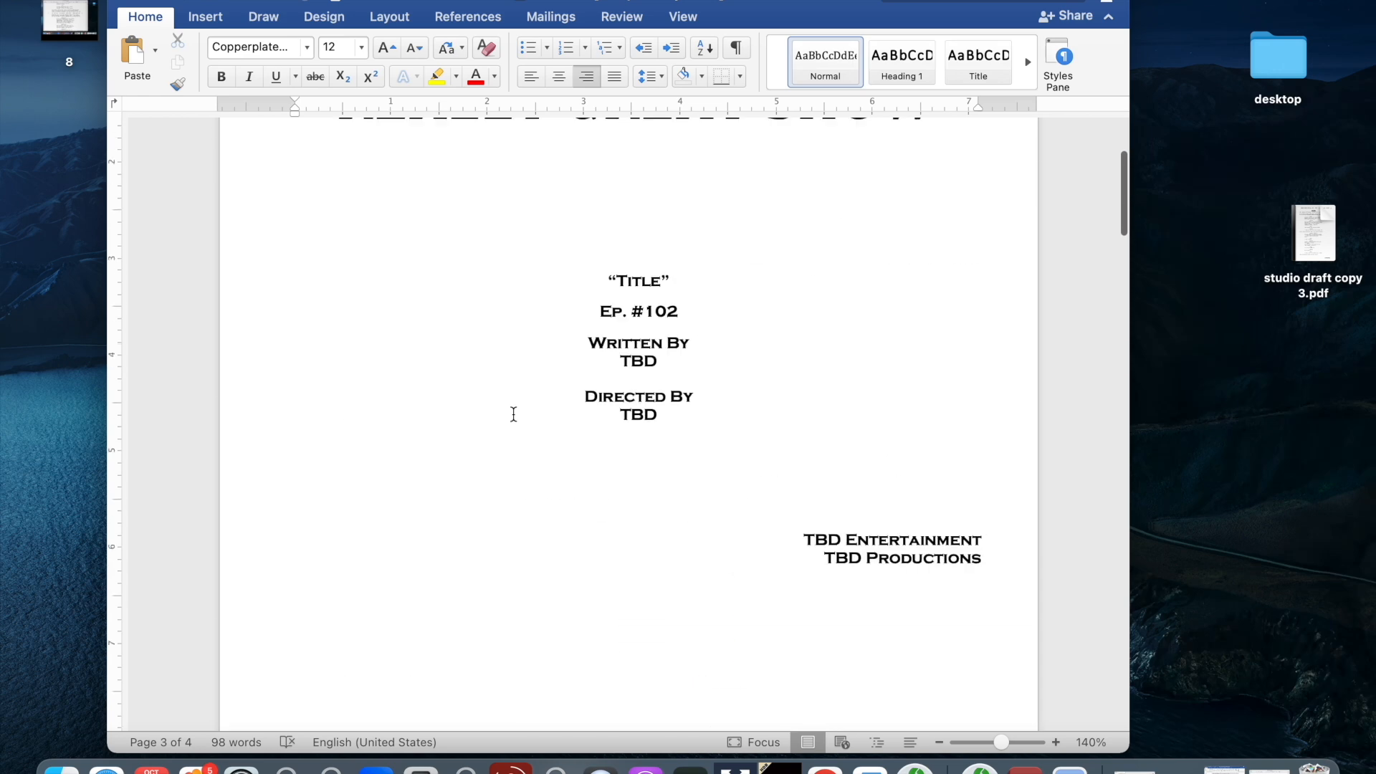
- Save all pages of the title page document as A - studio.pdf on the desktop, and minimize the document
click(112, 0)
click(204, 358)
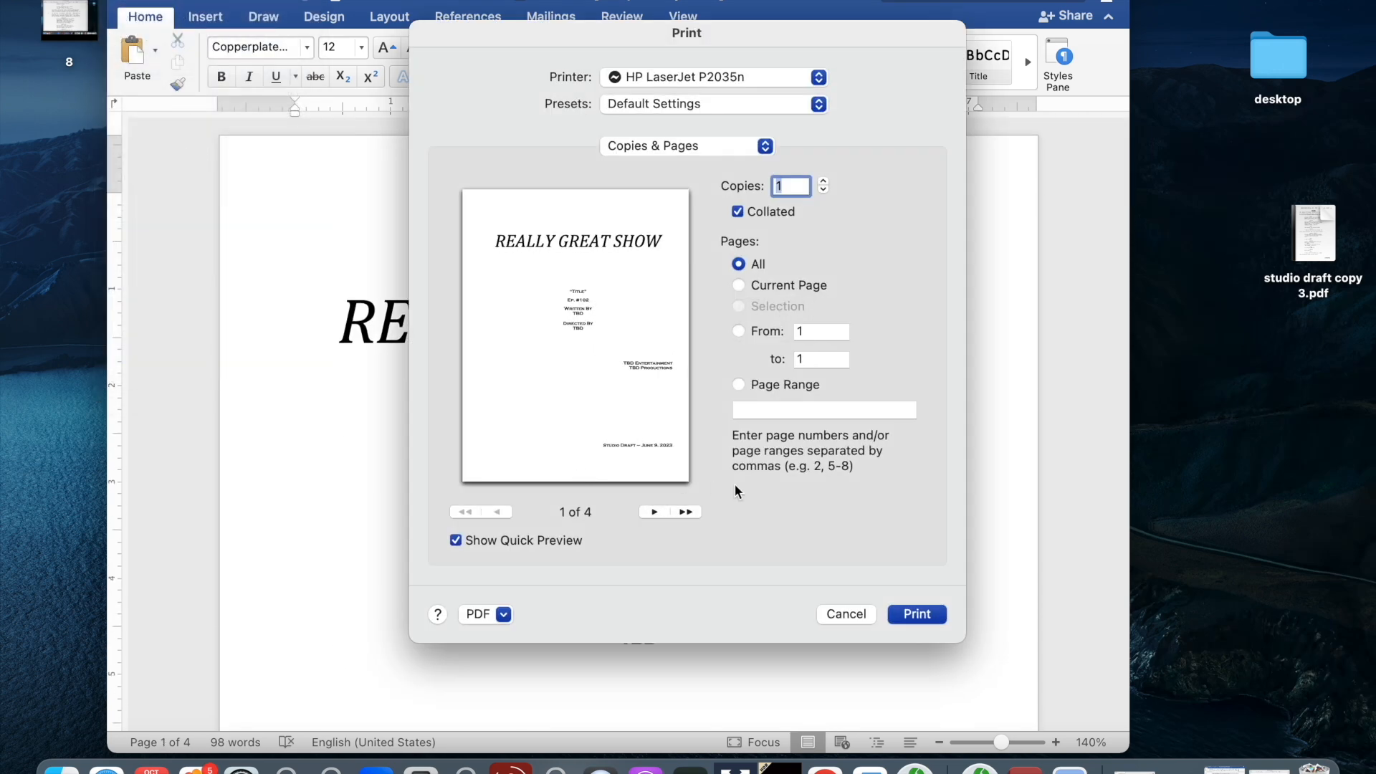
click(503, 614)
click(512, 661)
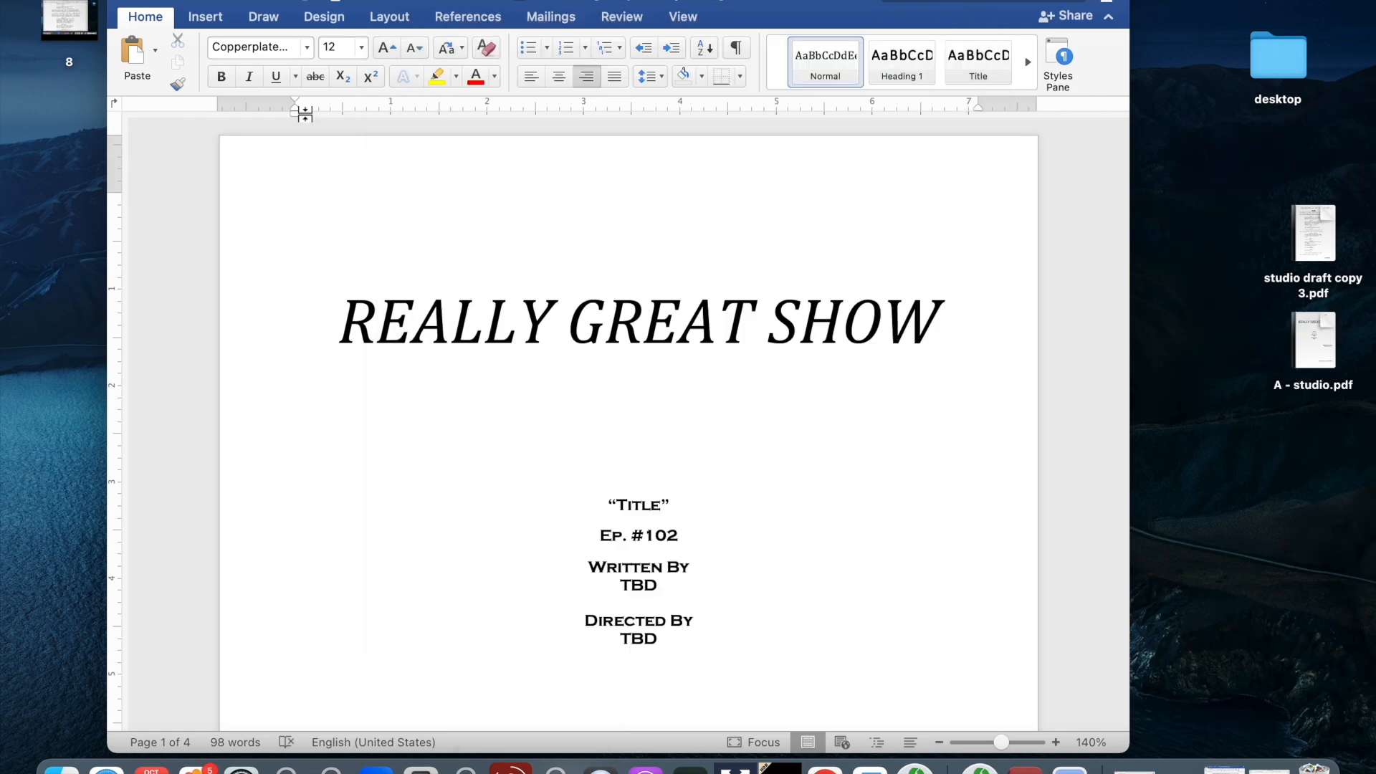
click(165, 1)
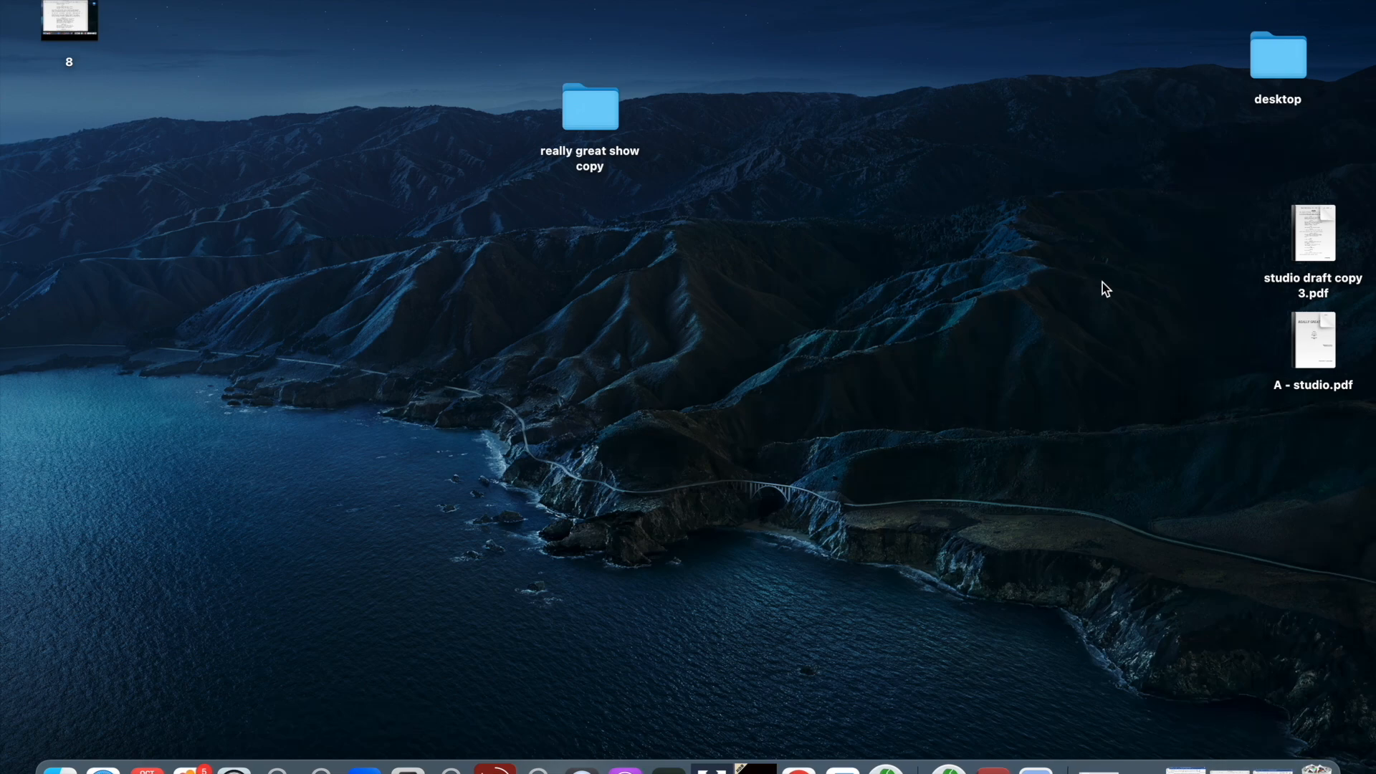
- Open studio draft copy 3.pdf in Preview and arrange its window and A - studio.pdf so both are accessible
click(1314, 220)
double_click(1313, 215)
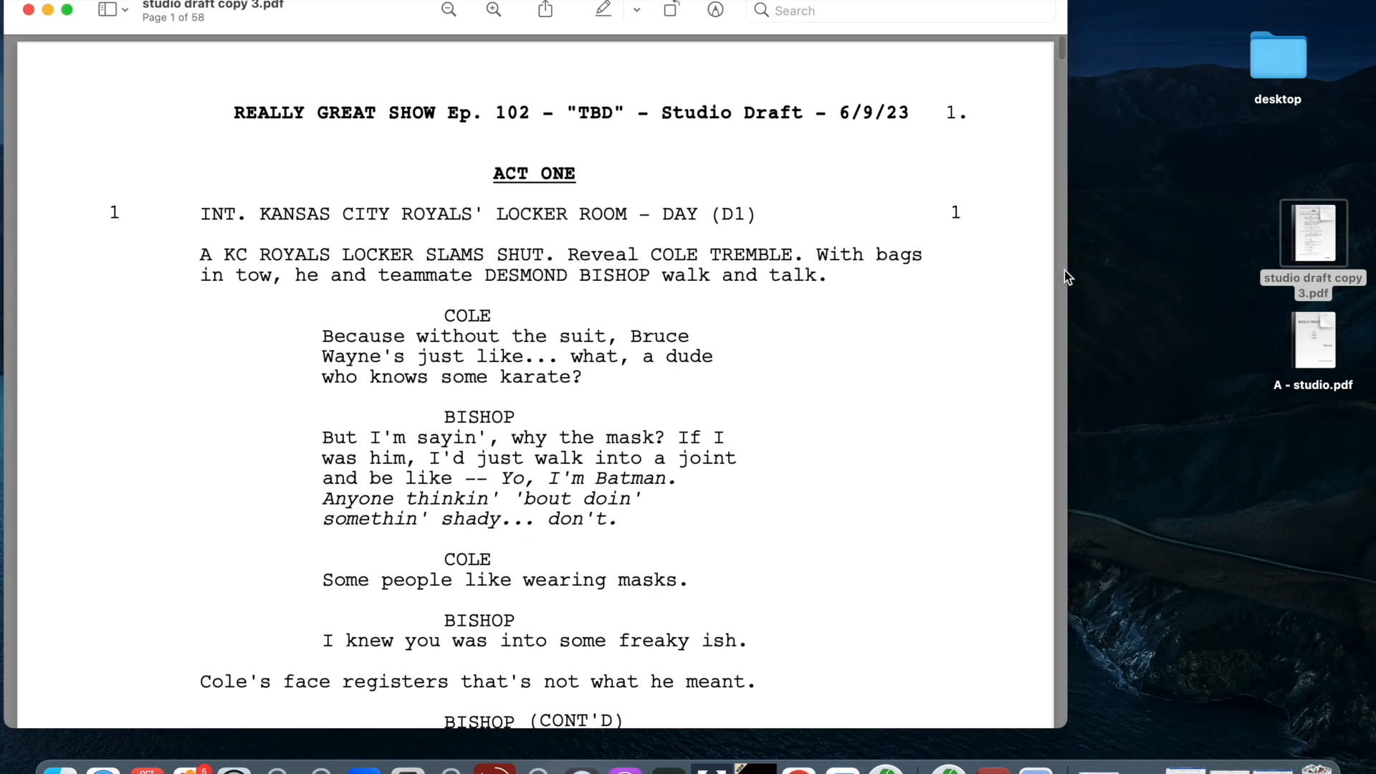
drag(377, 13, 596, 16)
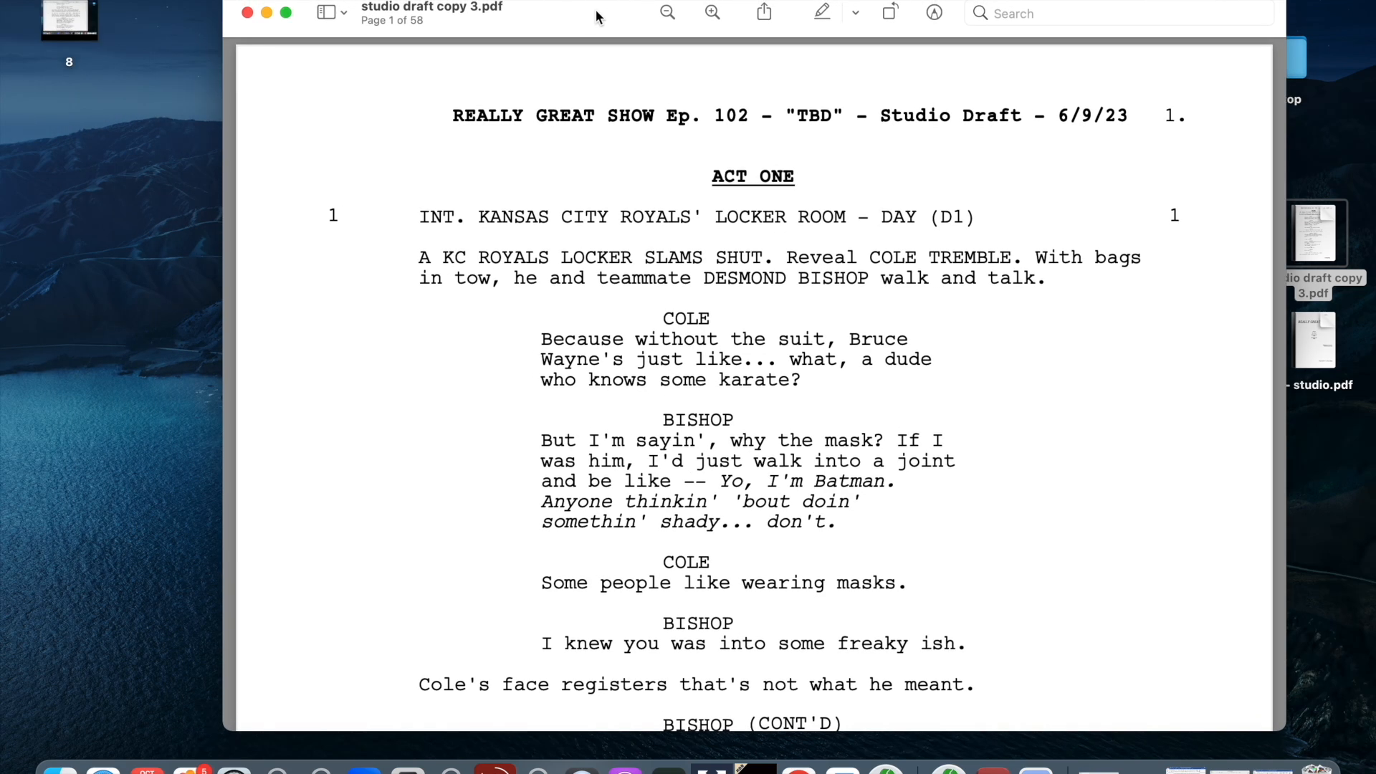
mouse_move(1310, 356)
drag(1310, 356, 41, 269)
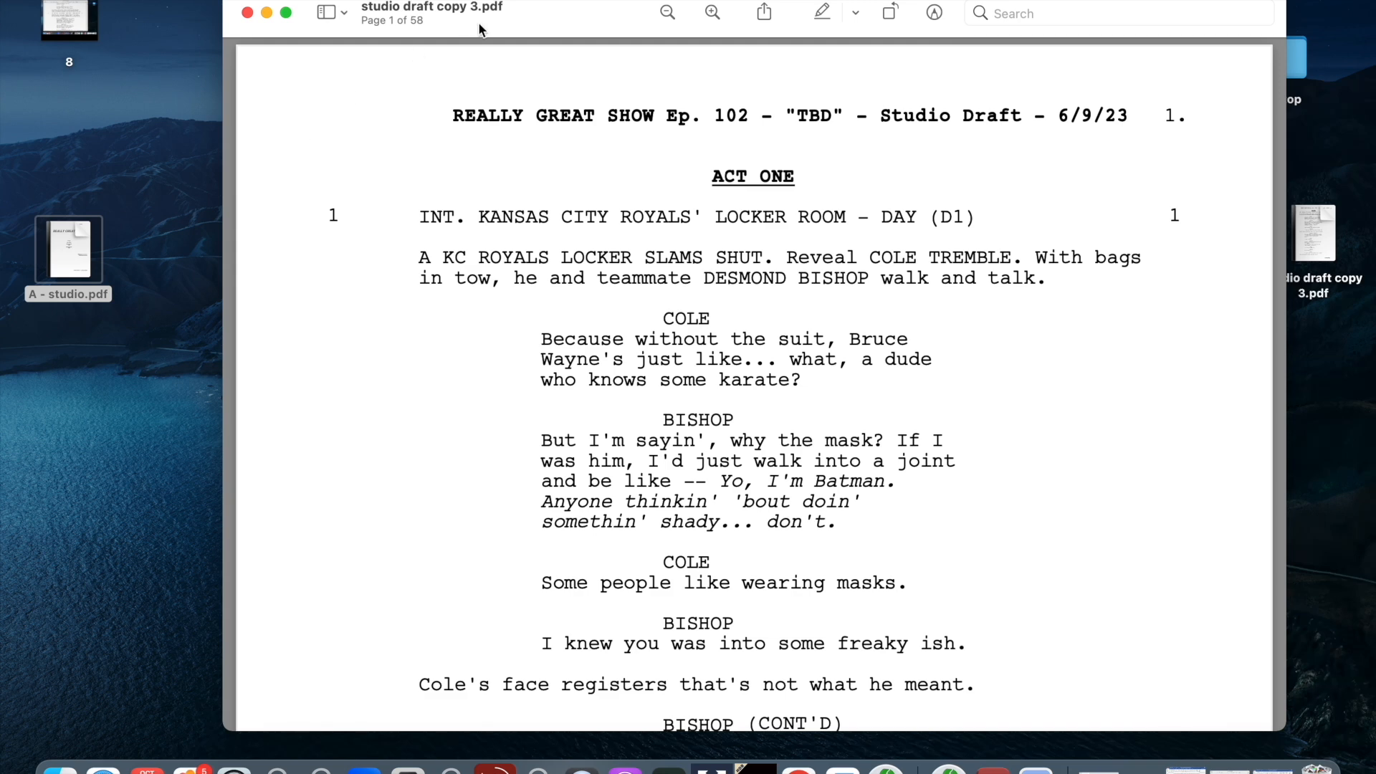
drag(533, 13, 592, 6)
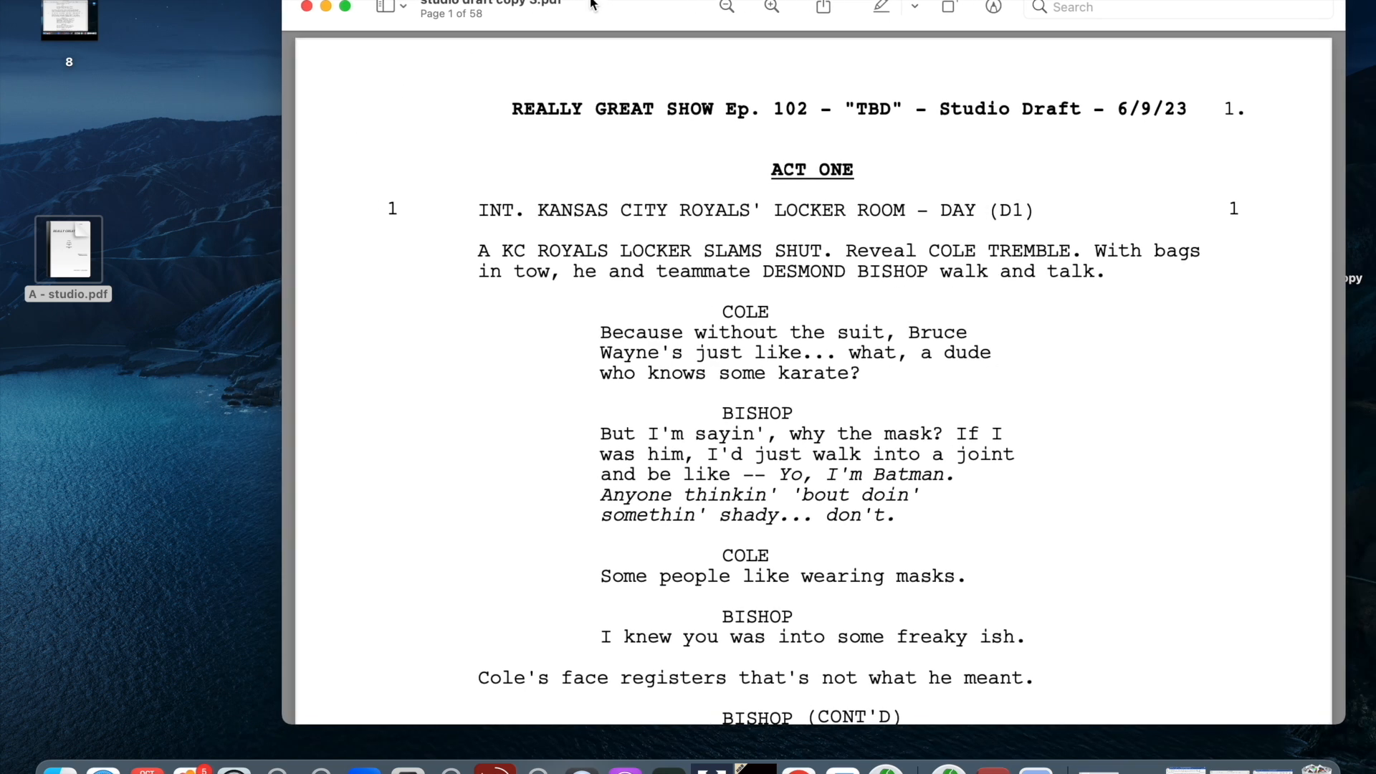
- Show the script PDF's page thumbnails and insert the pages of A - studio.pdf before its first page
click(403, 9)
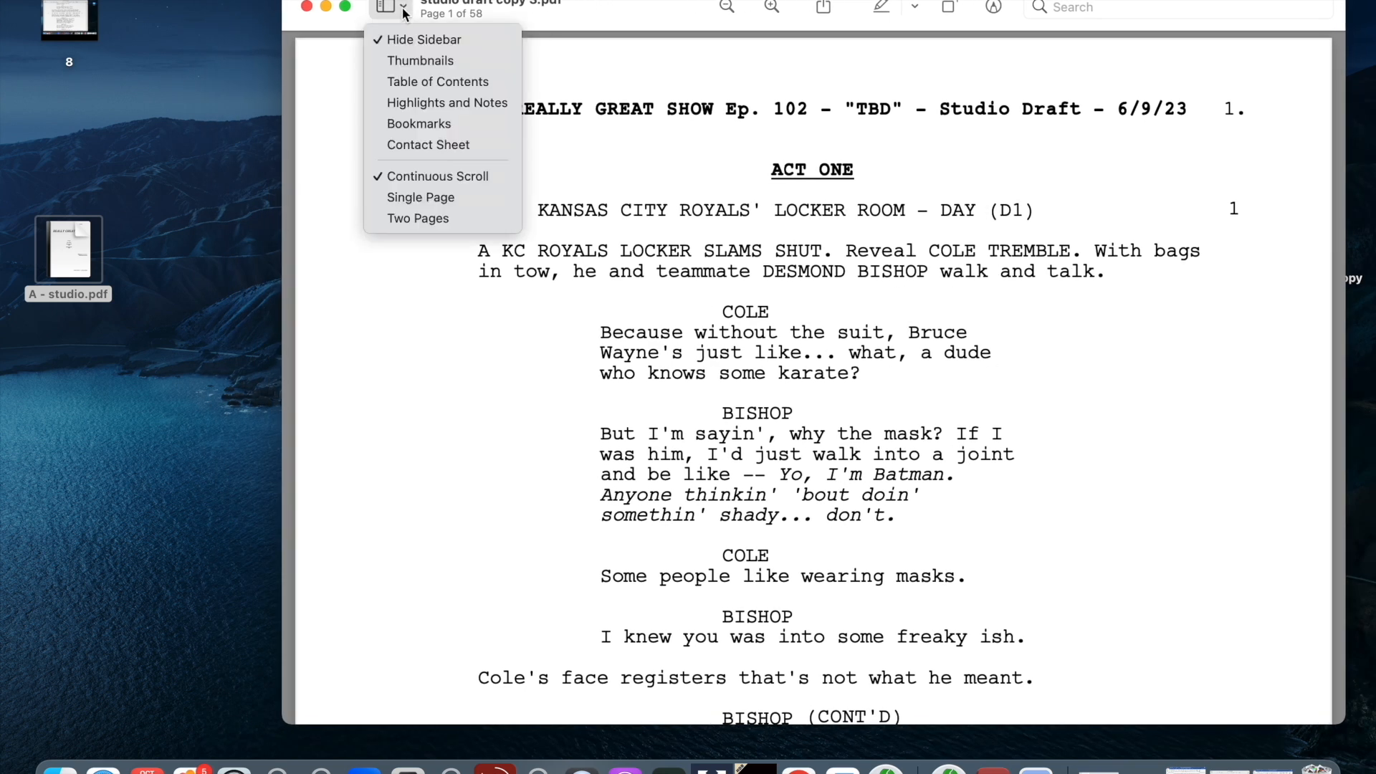
click(407, 62)
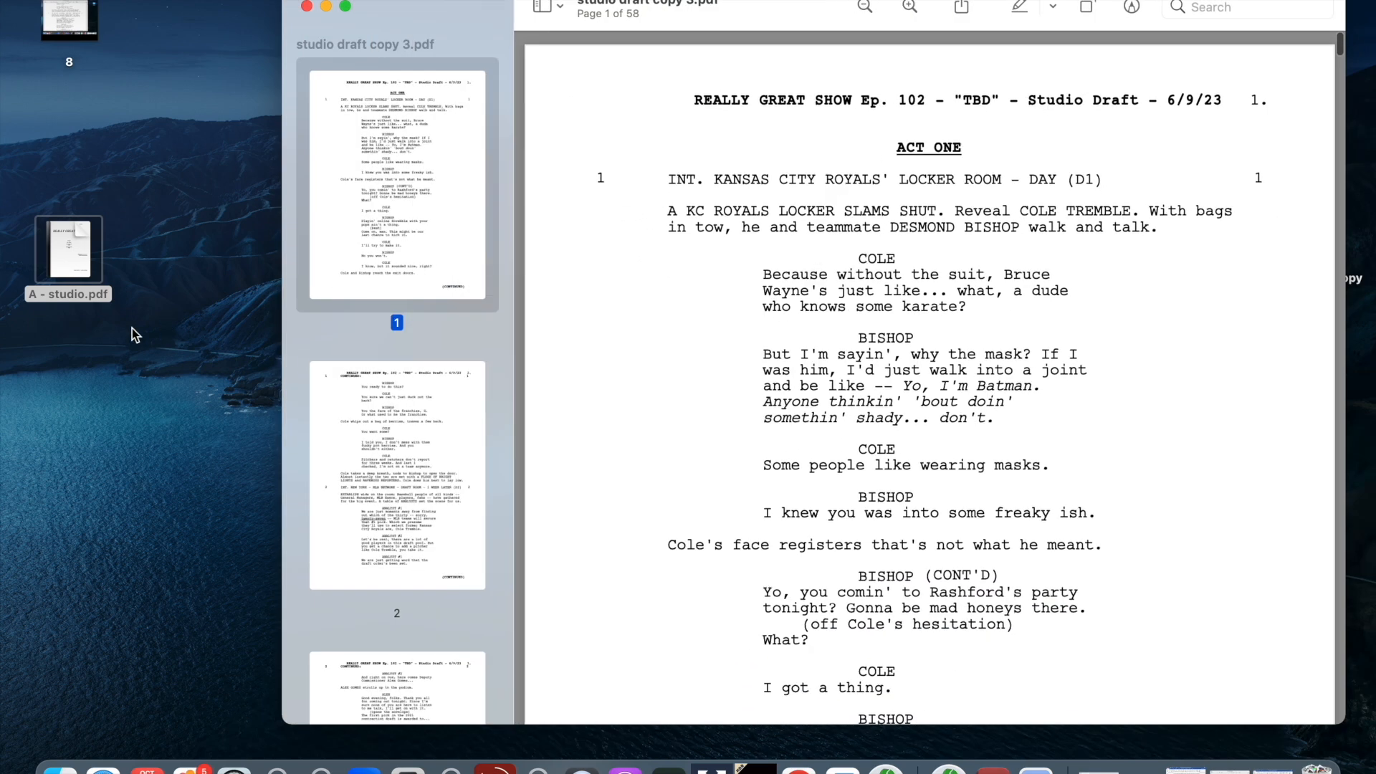
drag(66, 243, 389, 148)
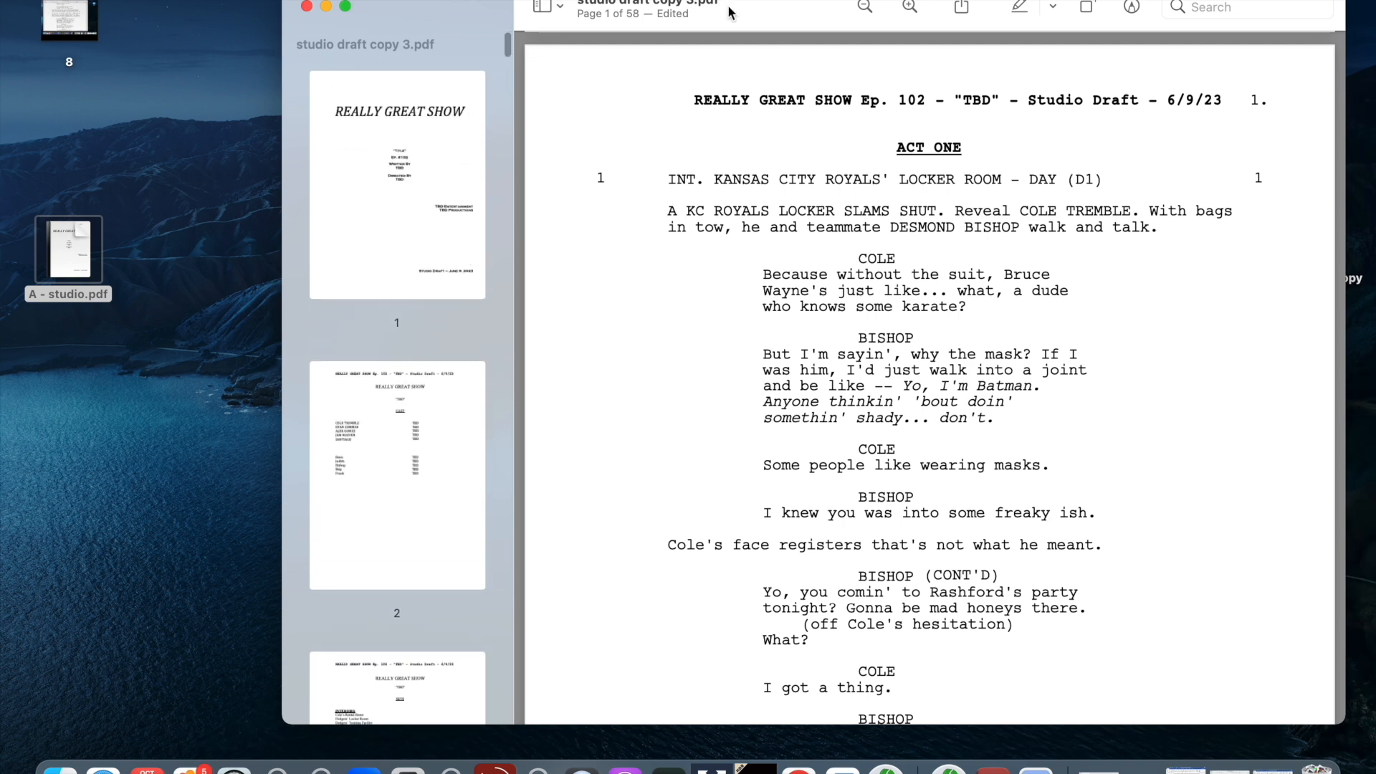
- Reposition the combined PDF's window and hide its thumbnail sidebar
drag(769, 4, 634, 2)
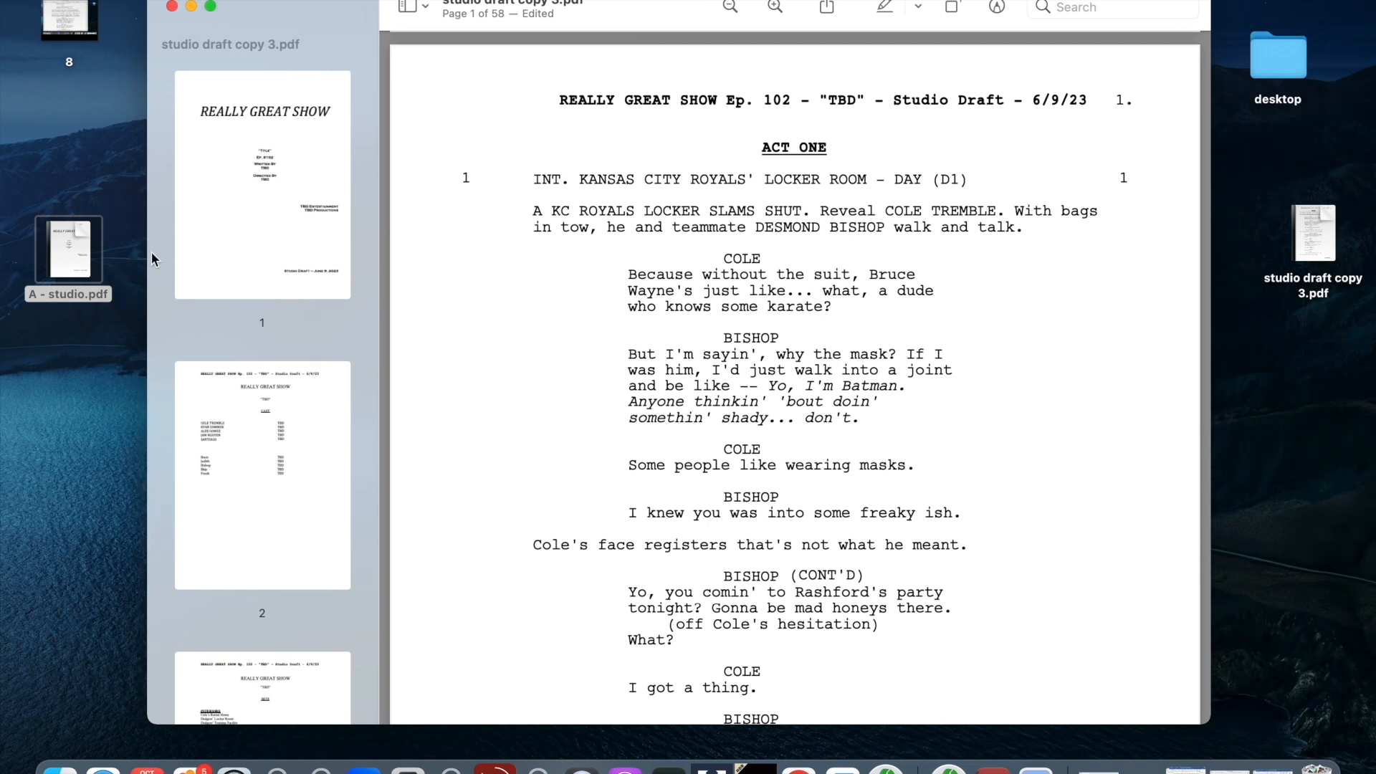
click(424, 9)
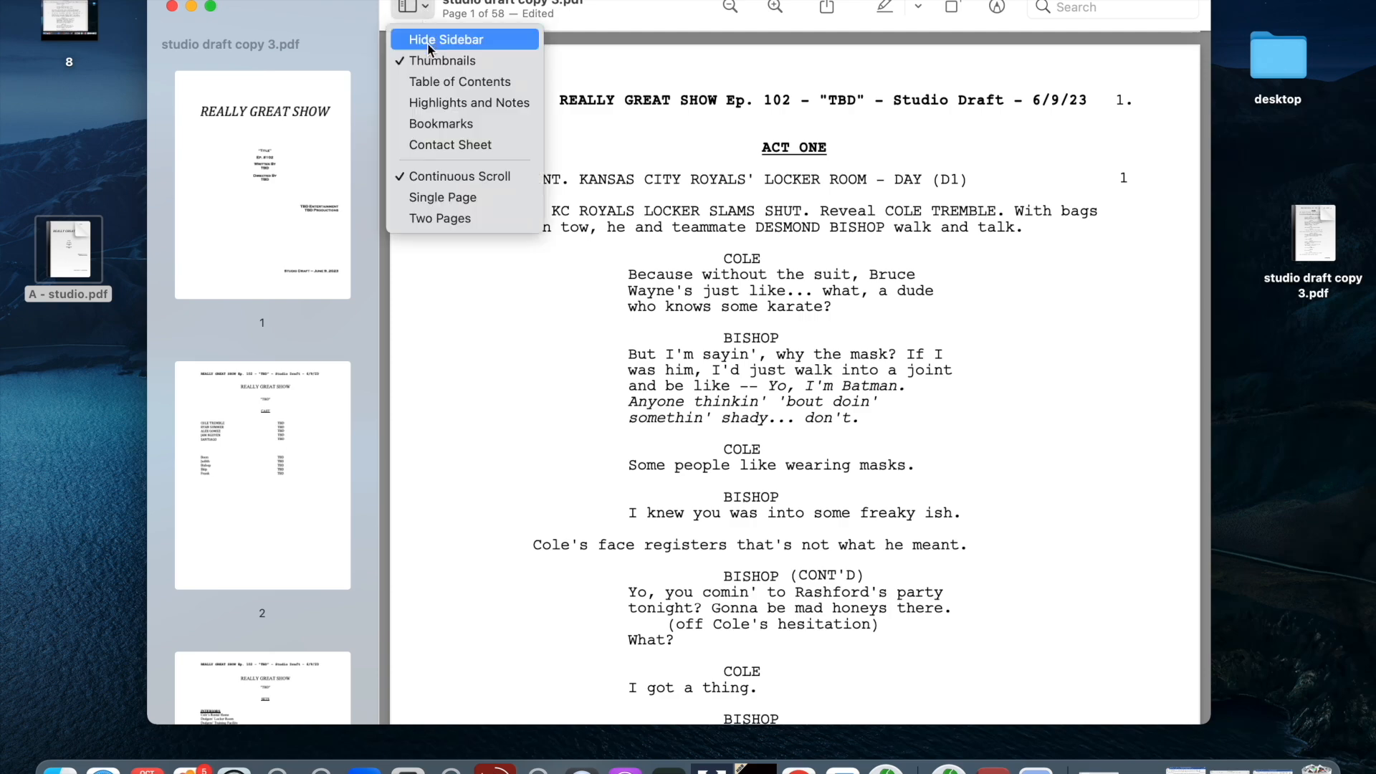
click(434, 41)
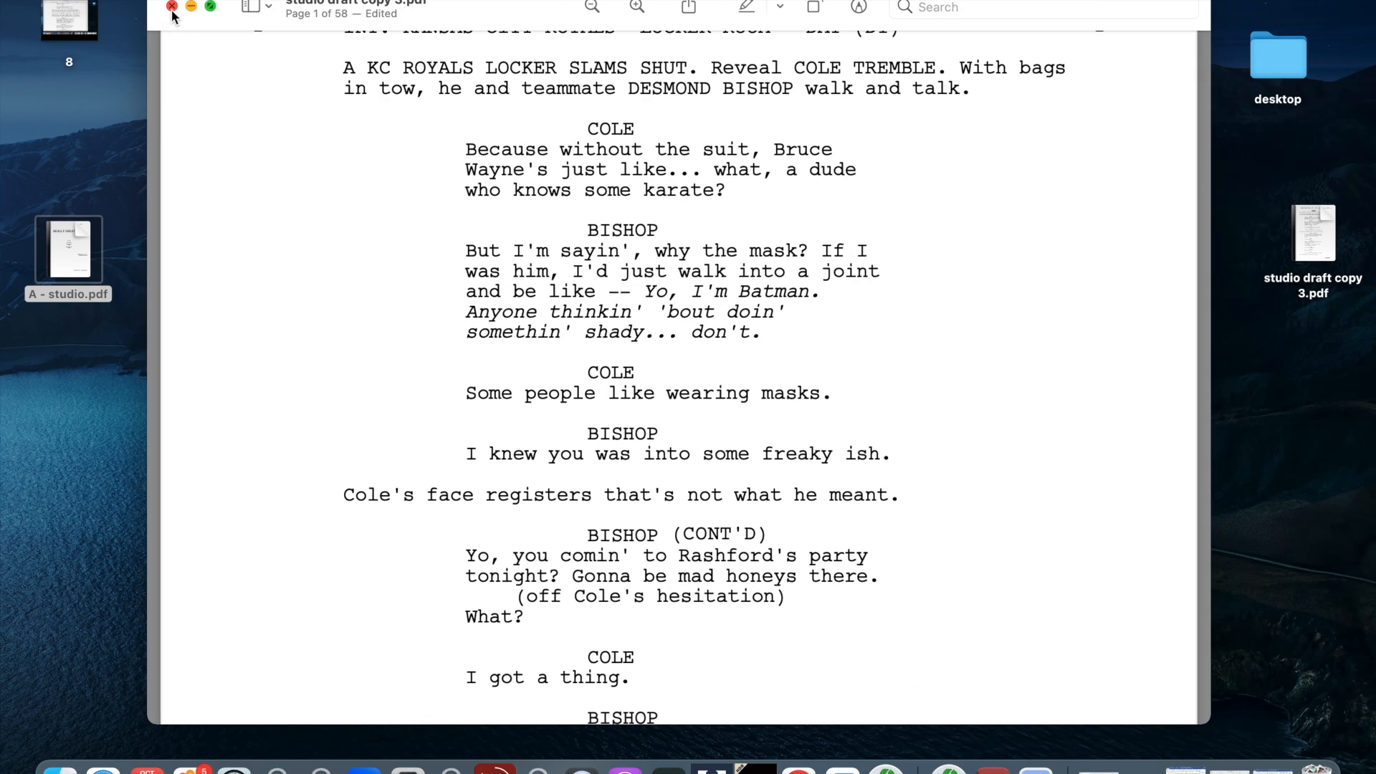
- Close the combined PDF and rename its desktop file RGS_102_studio/network_6.9.23.pdf
click(172, 6)
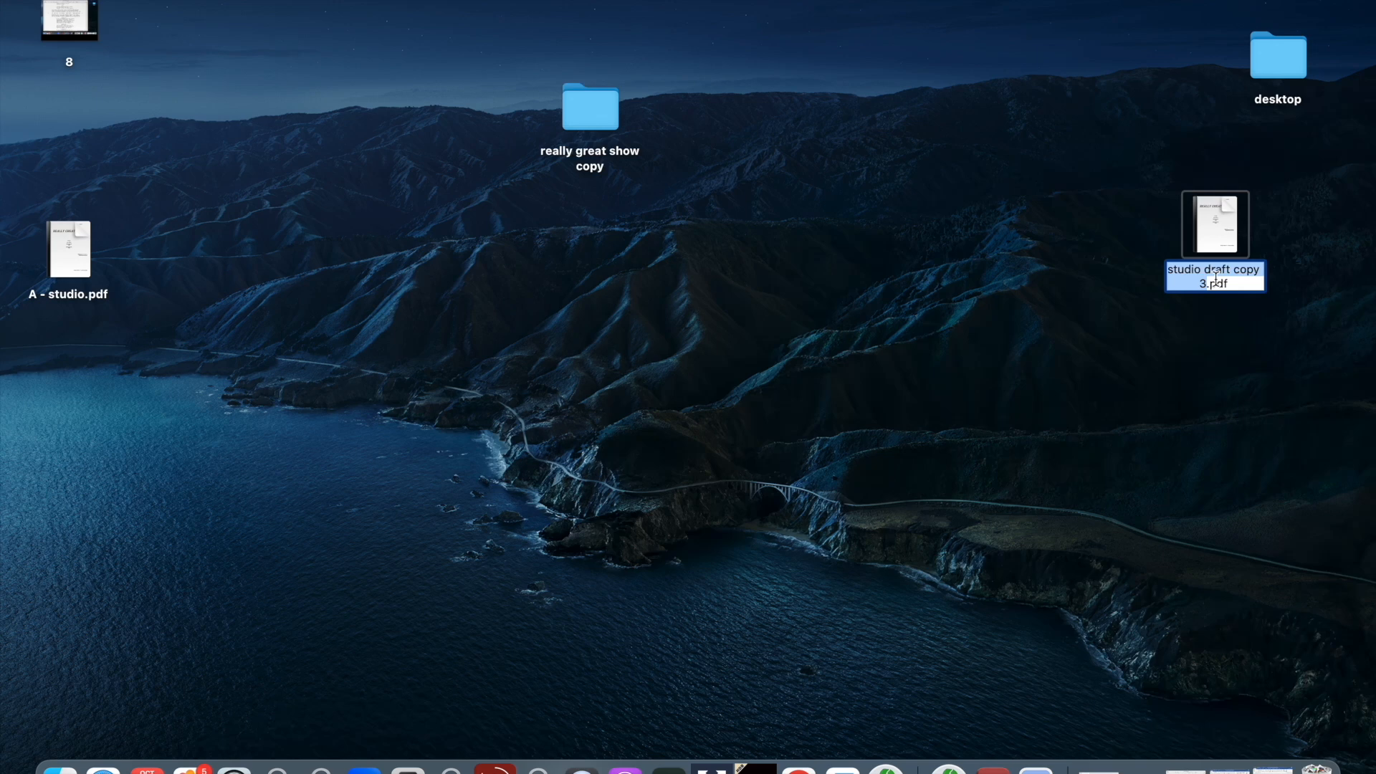
text(RGS_102_)
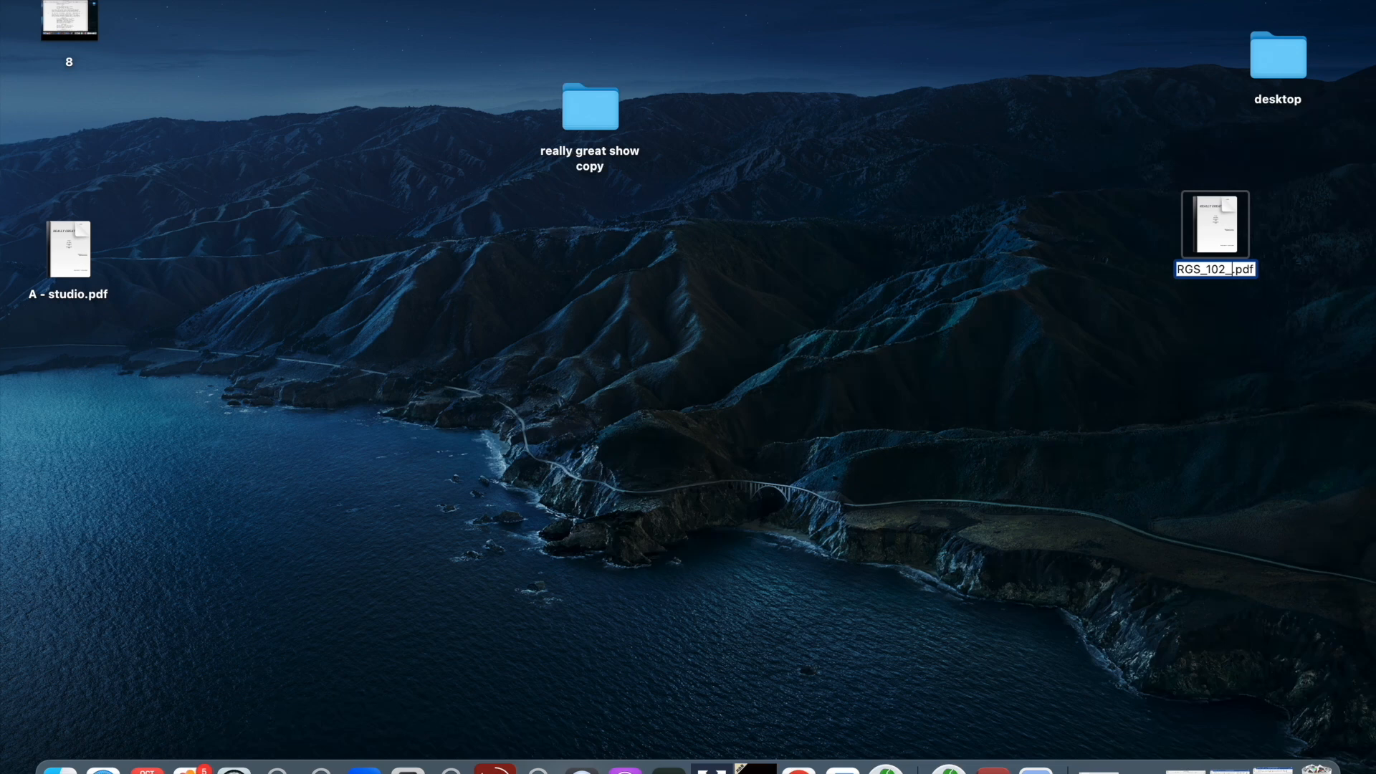
text(studio)
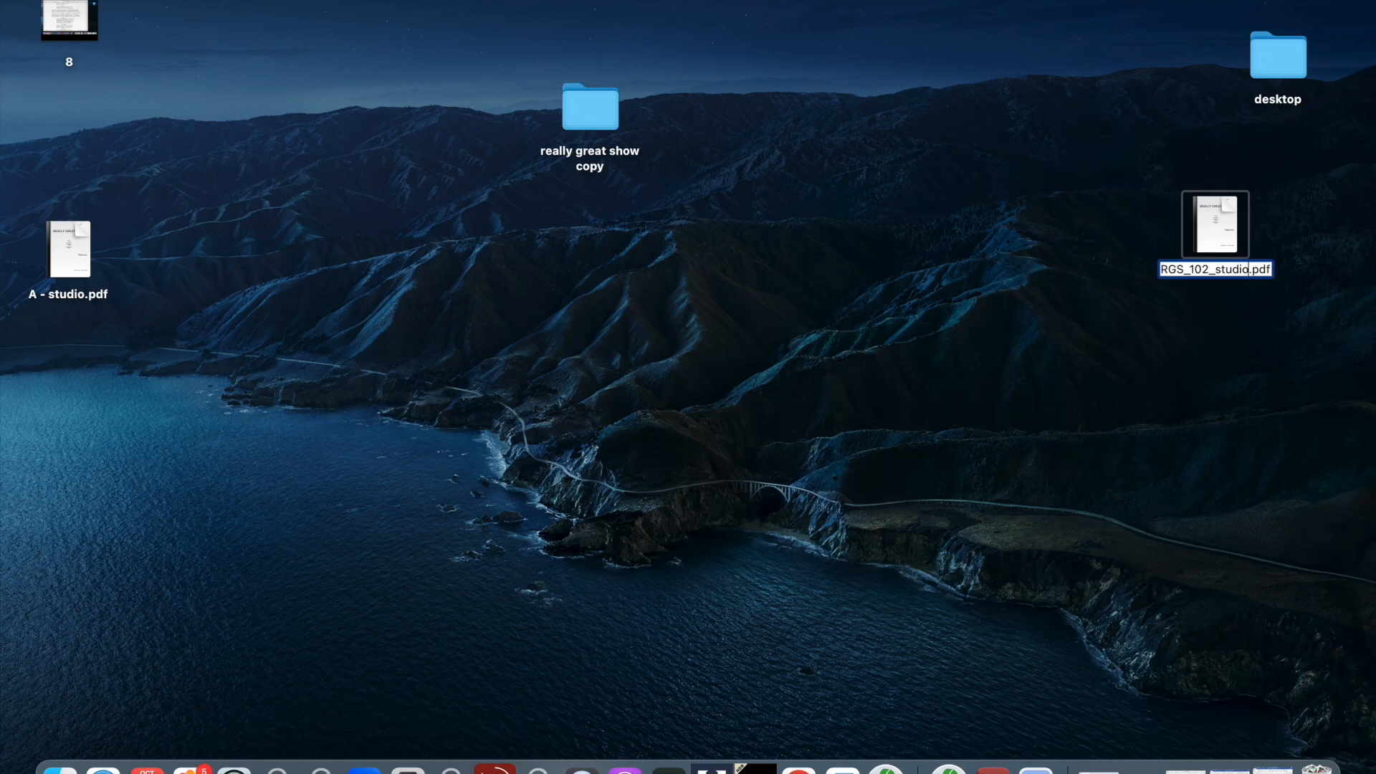
text(/network)
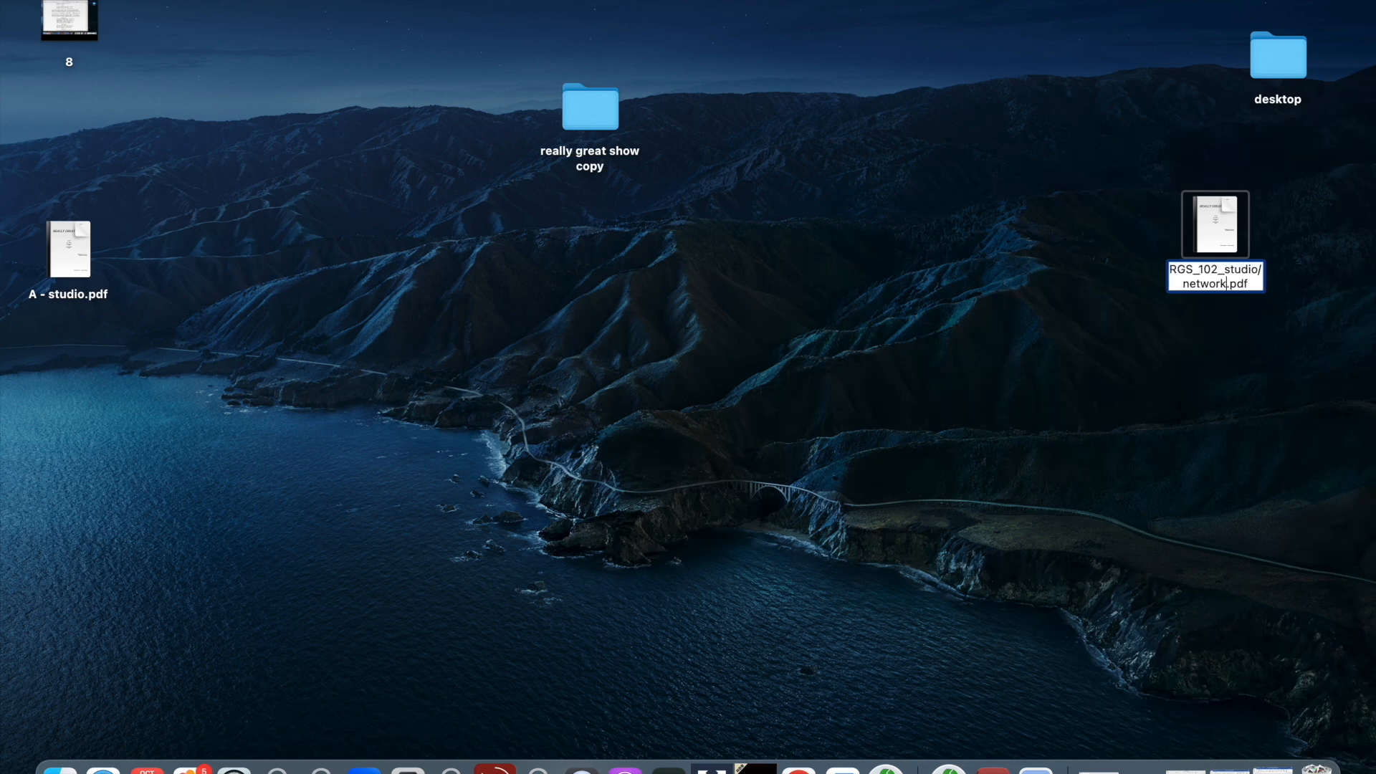
text(_)
text(6)
text(.9.2)
text(3)
key(Return)
click(1326, 361)
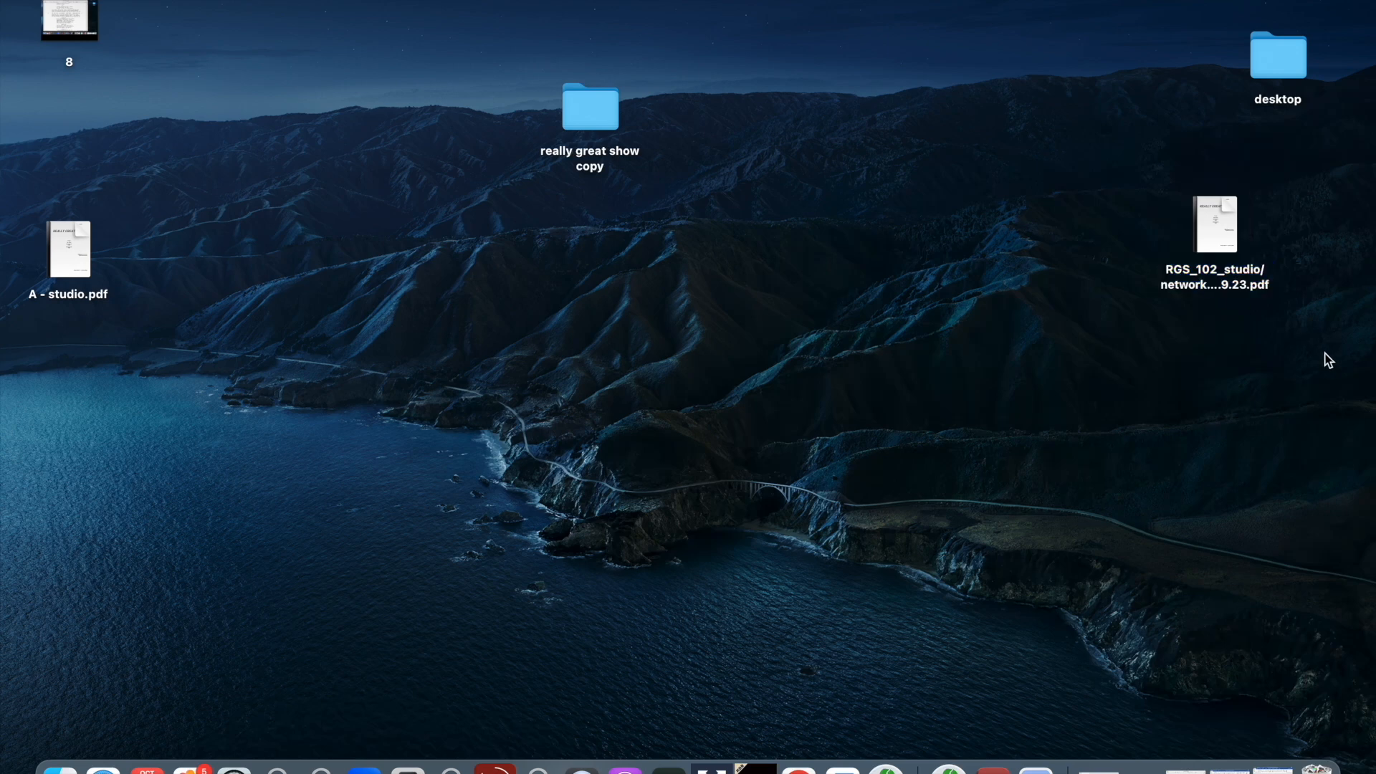
click(1215, 277)
click(1159, 330)
- Move the renamed PDF from the desktop into the finals folder inside B - Studio/Network
click(1138, 768)
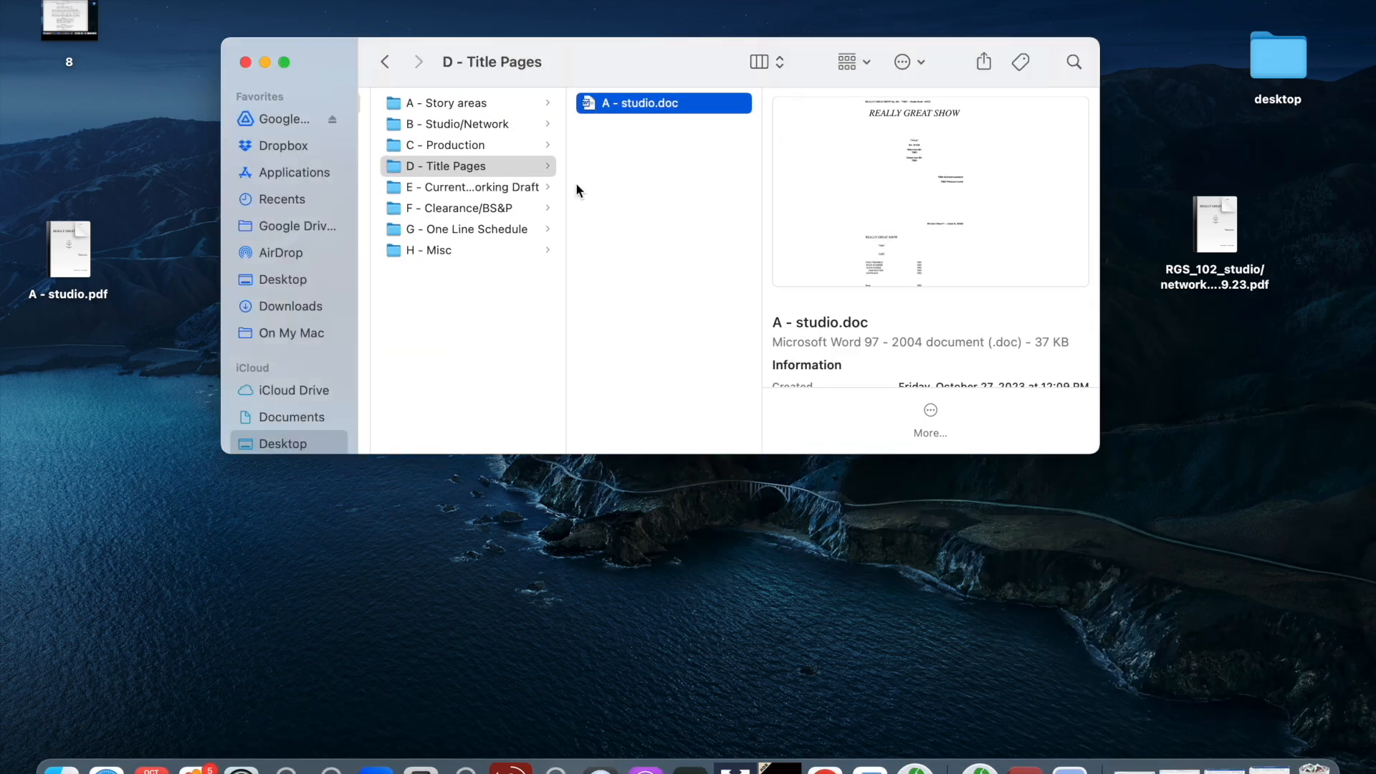
click(510, 120)
click(627, 103)
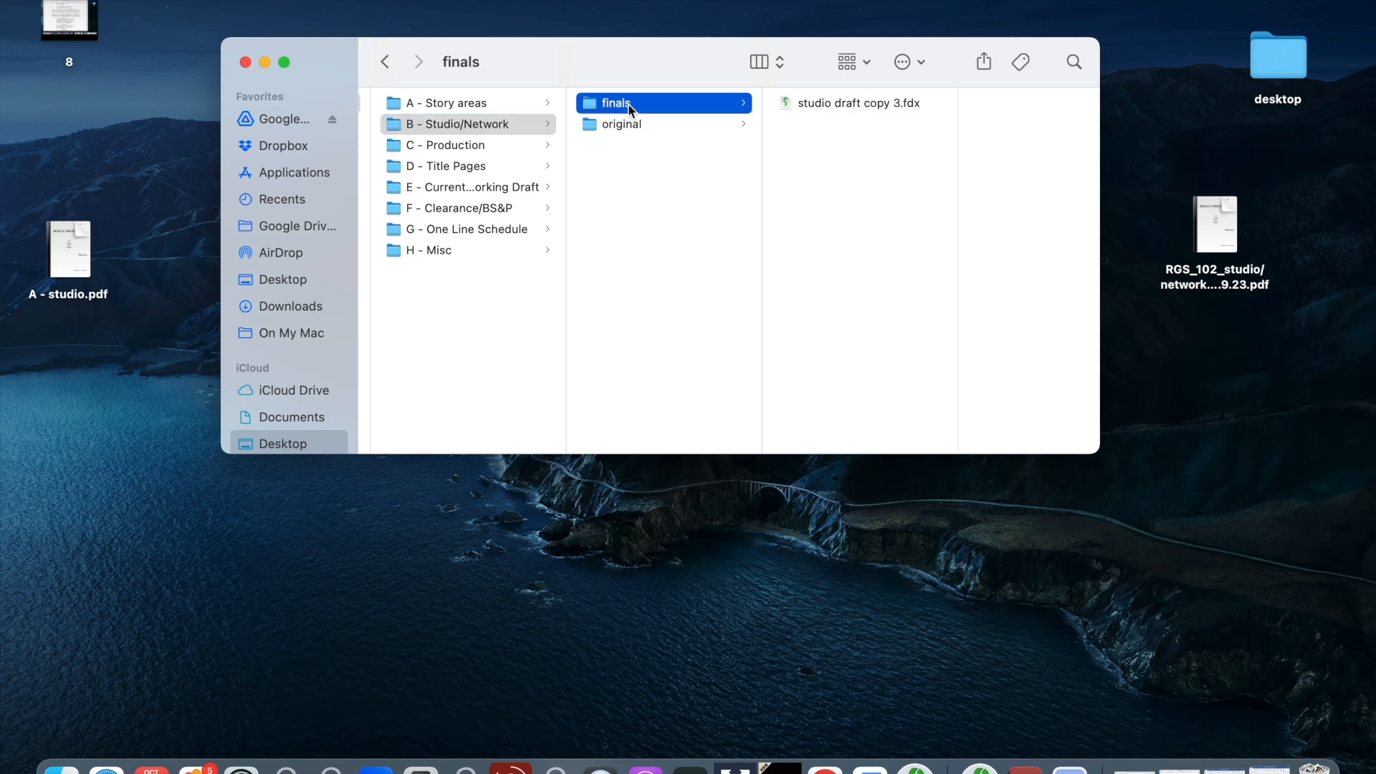
click(1206, 221)
drag(1206, 221, 856, 200)
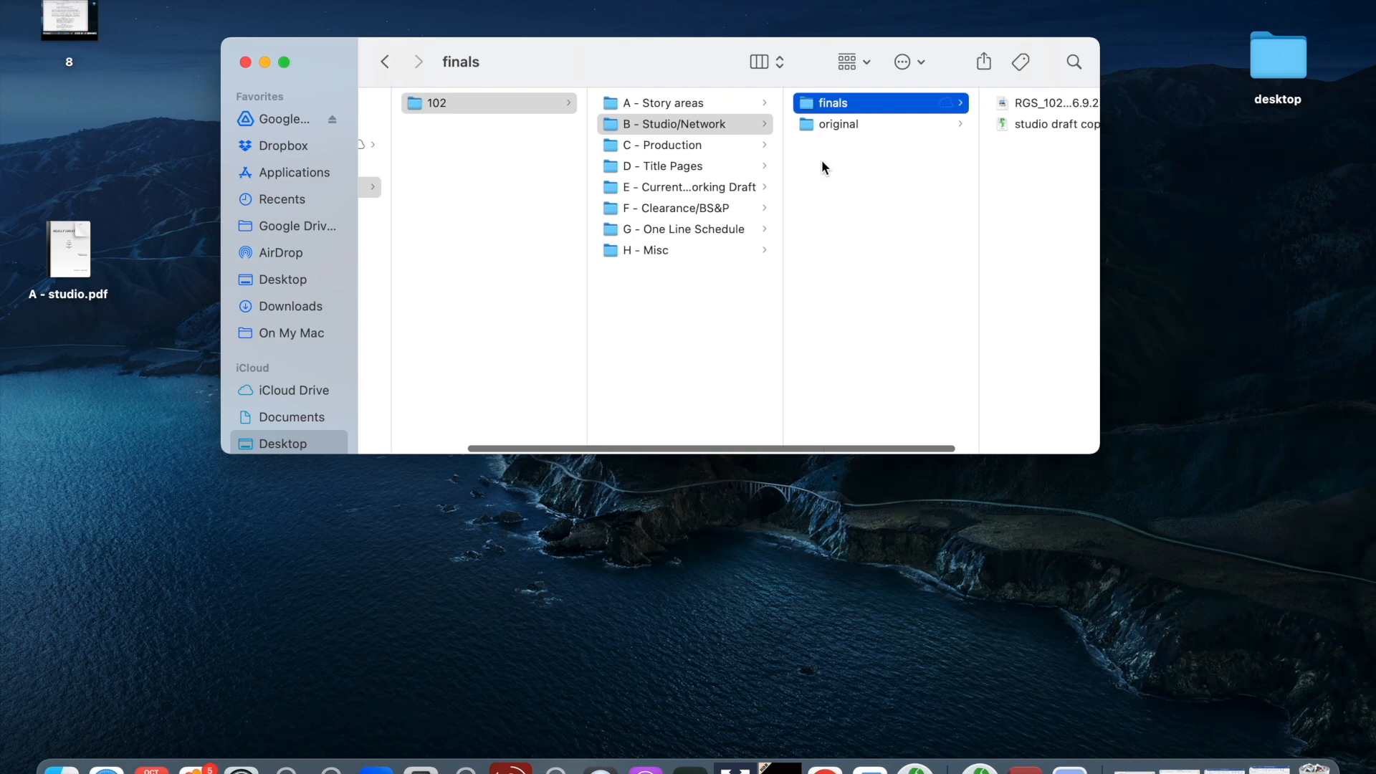
click(822, 103)
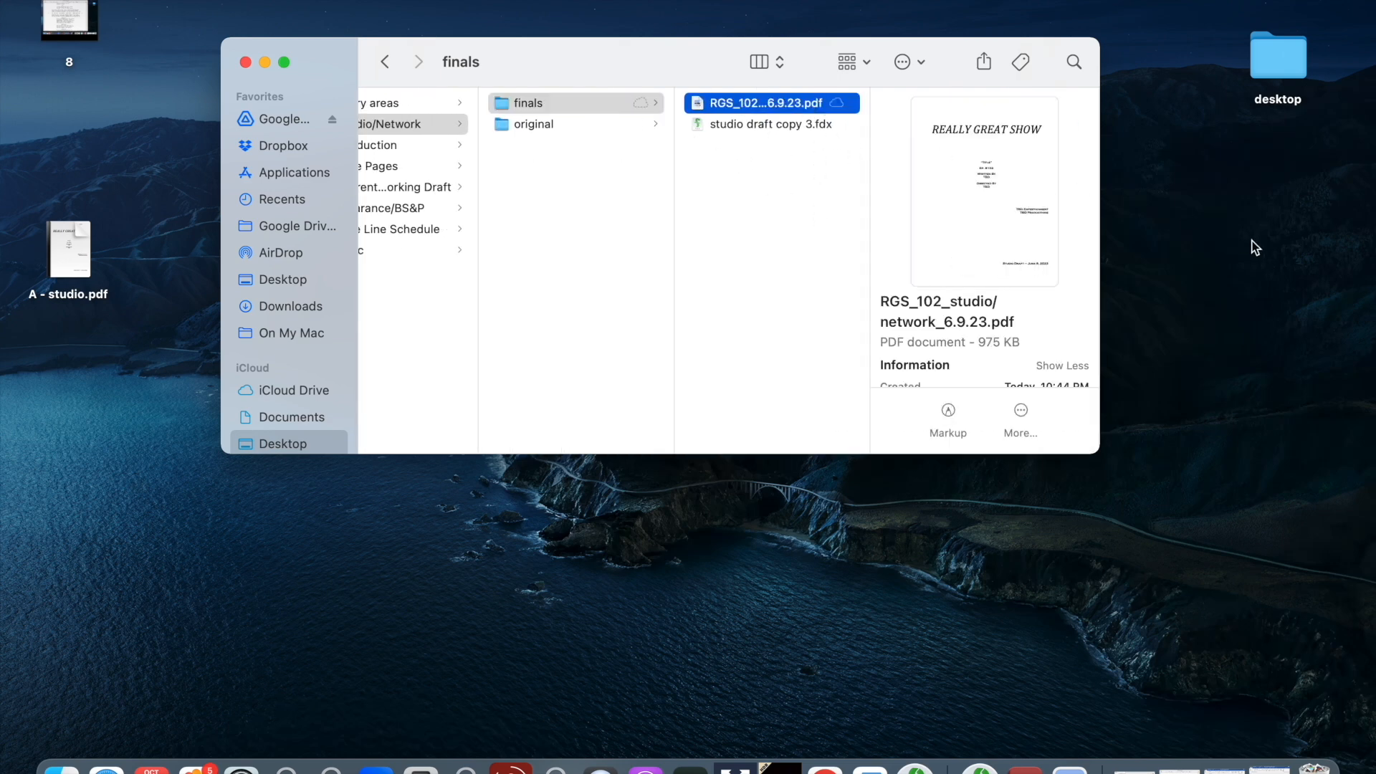
- Open the PDF from the finals folder and review its title page, cast list, sets list and day/night breakdown
drag(673, 63, 619, 20)
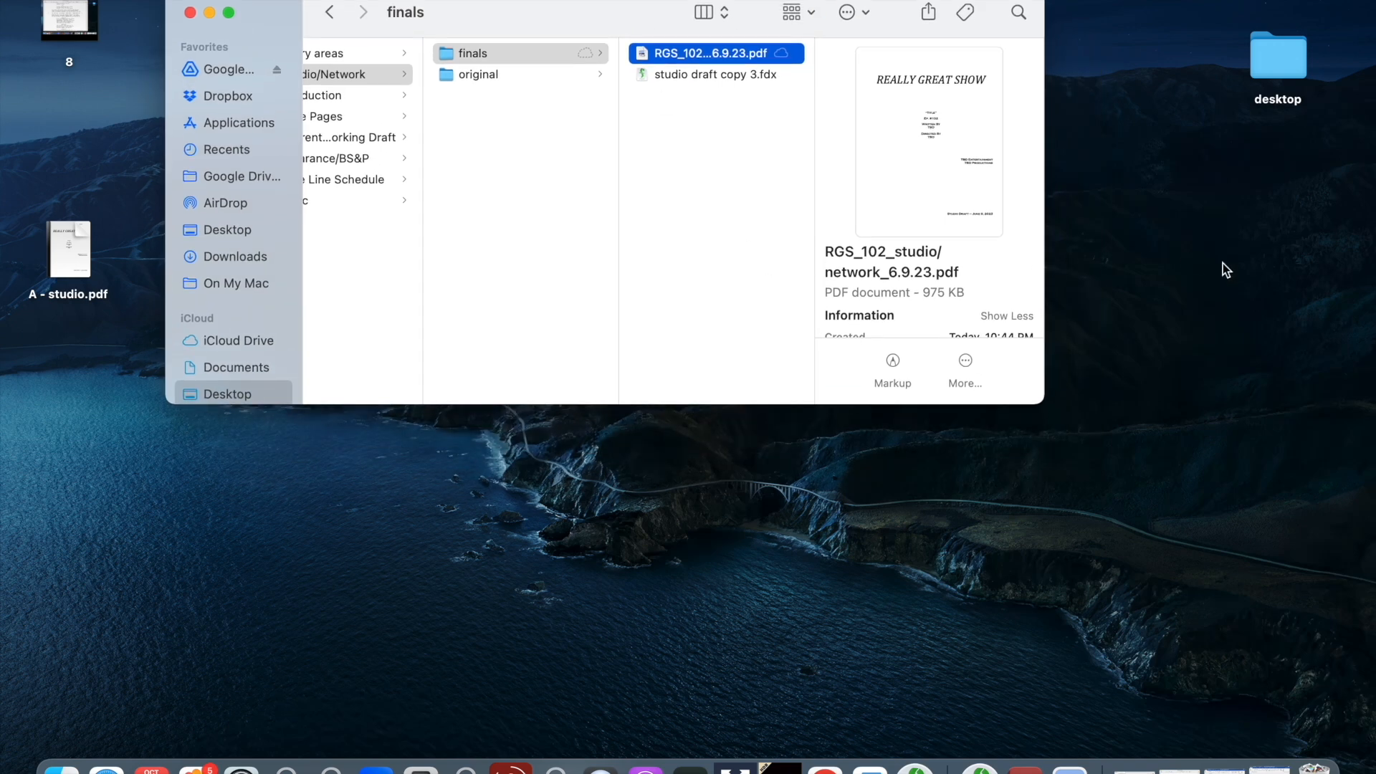
double_click(641, 55)
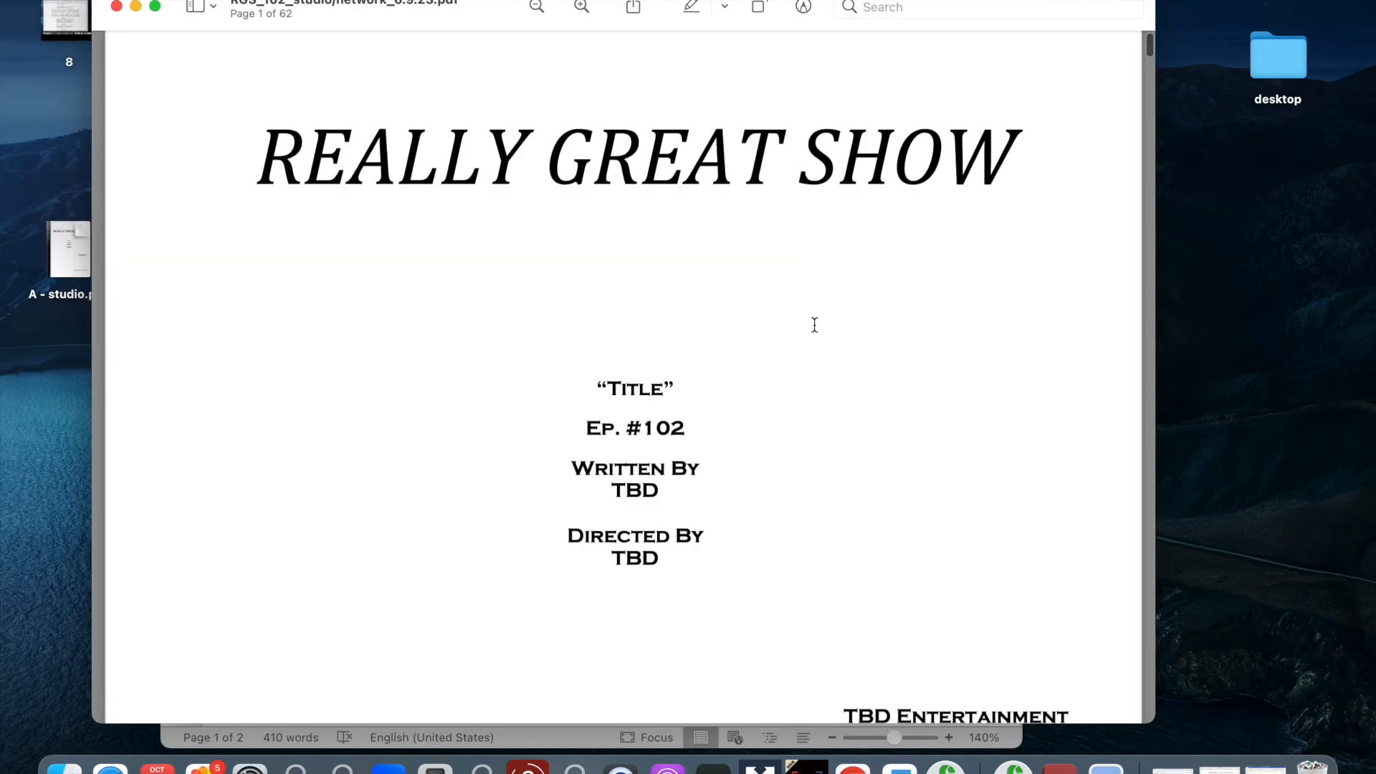
scroll(810, 320, down, 3)
scroll(777, 305, down, 5)
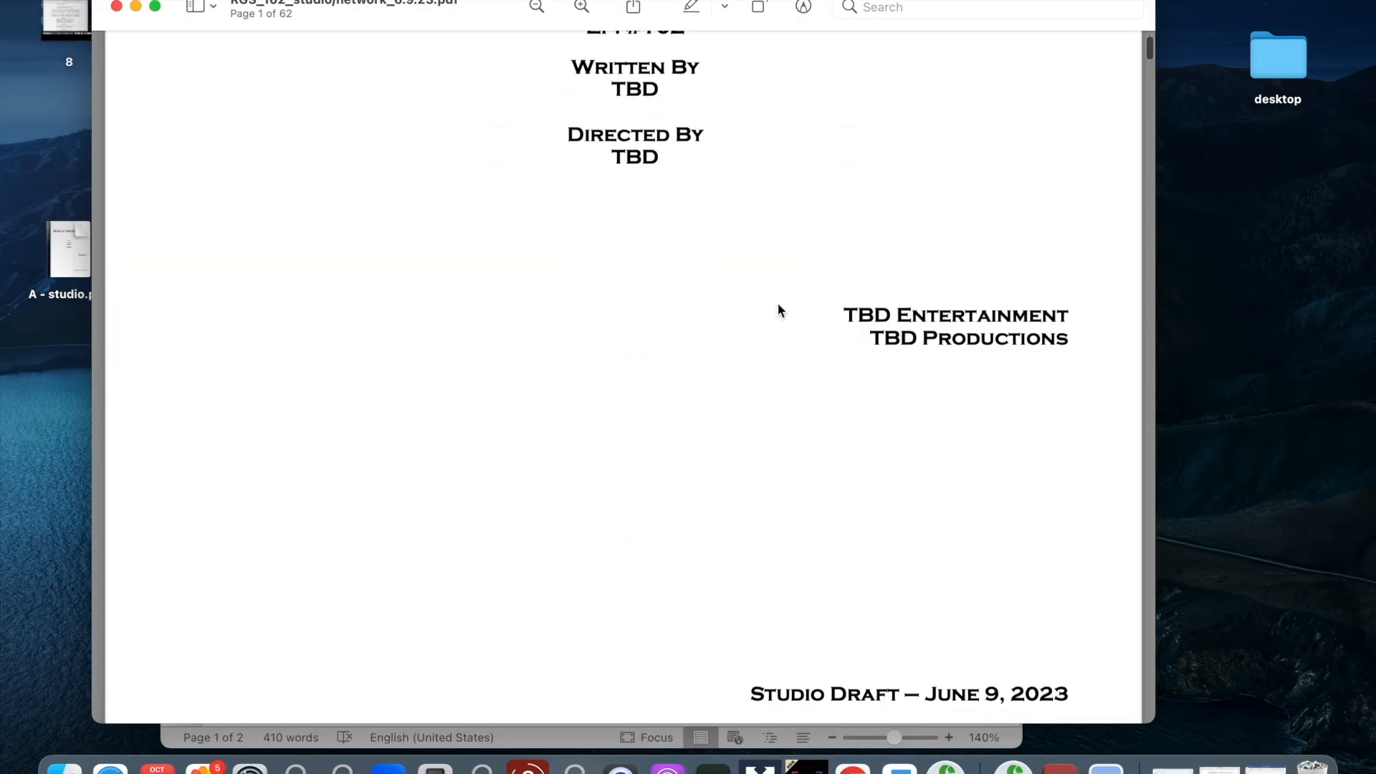
scroll(890, 523, down, 5)
scroll(890, 535, down, 10)
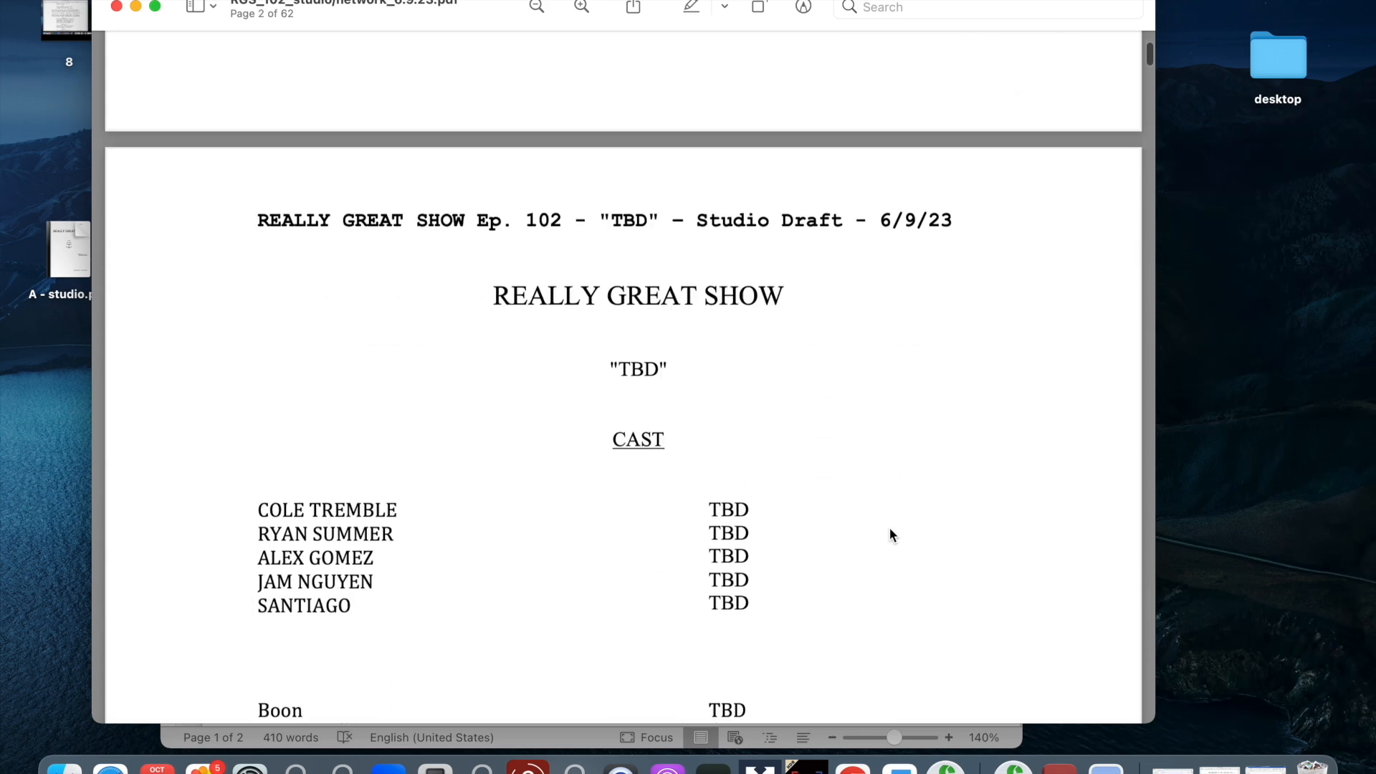
scroll(865, 207, down, 2)
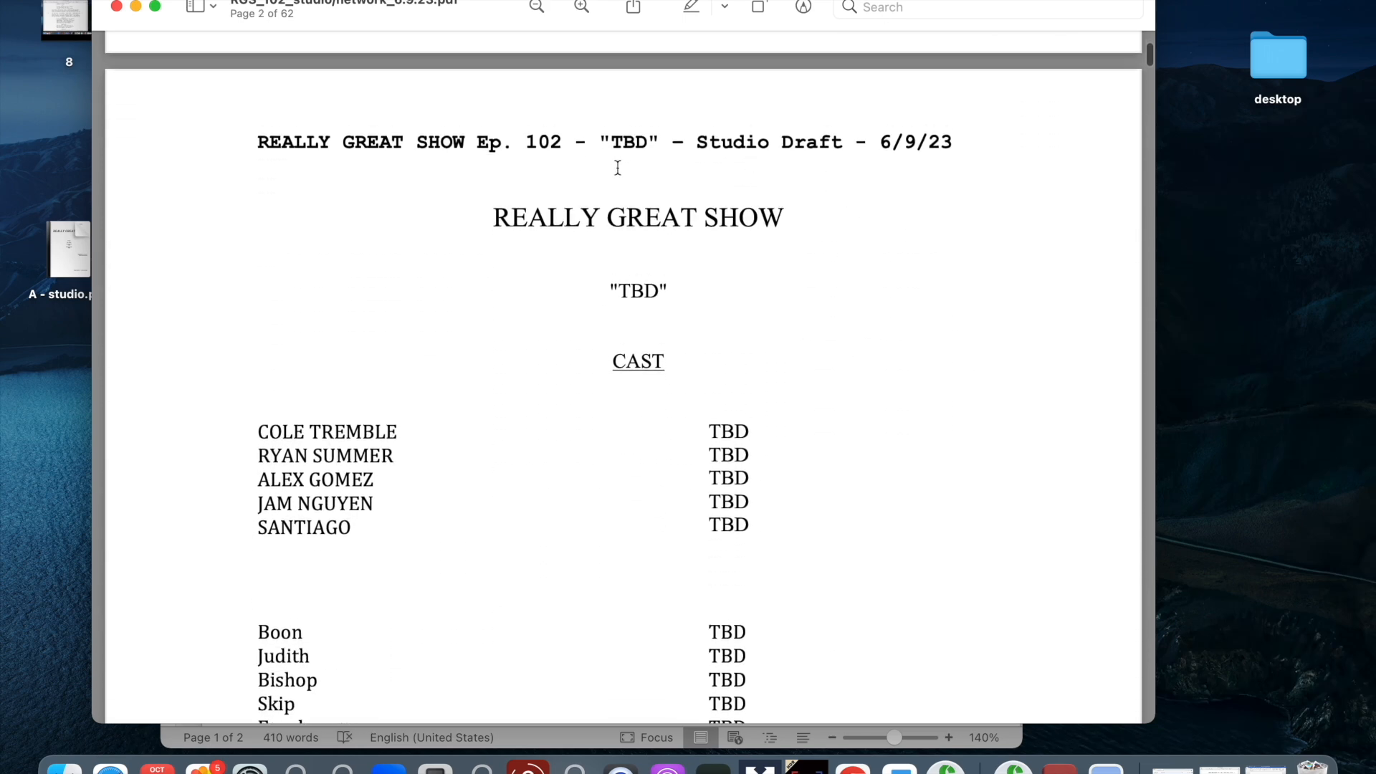
scroll(915, 384, down, 6)
scroll(915, 384, down, 20)
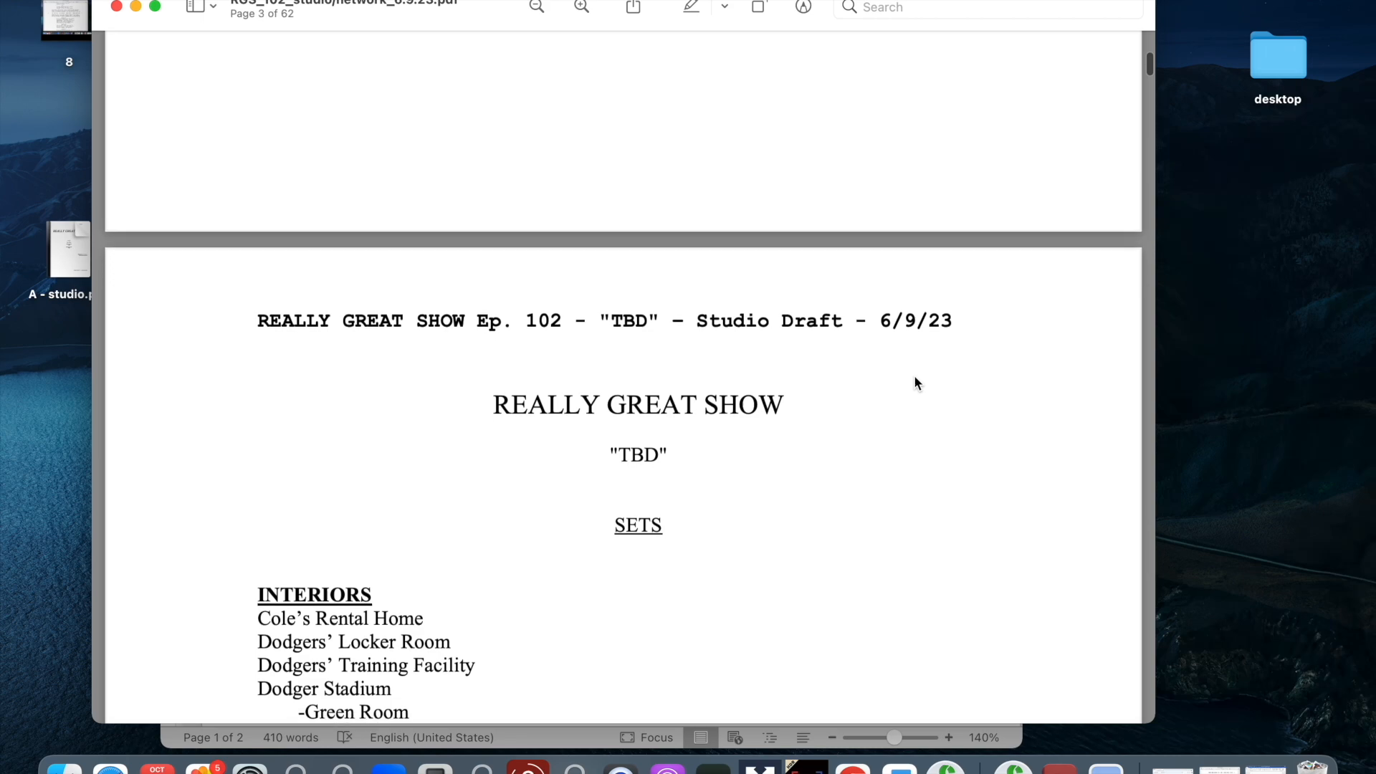
scroll(915, 384, down, 12)
scroll(451, 164, up, 5)
scroll(629, 267, down, 4)
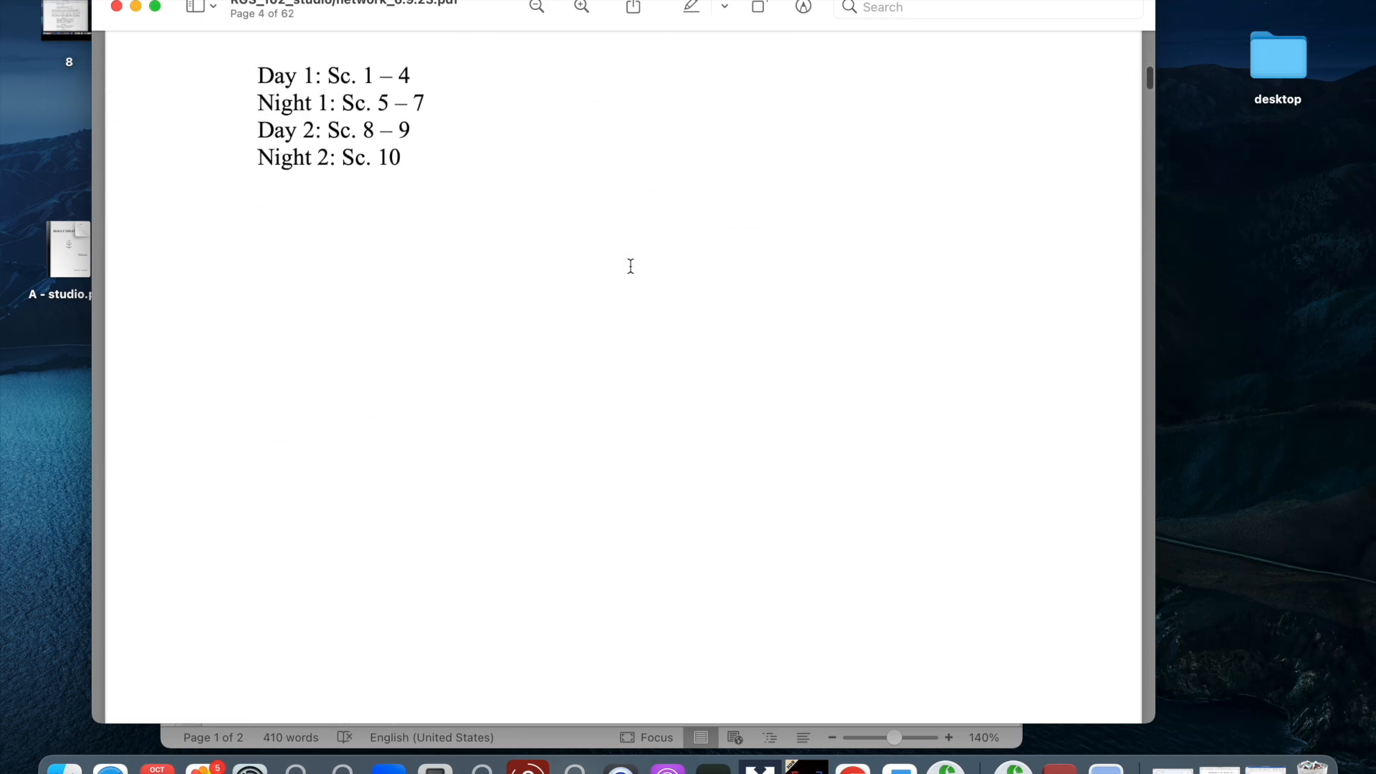
scroll(563, 179, up, 3)
scroll(403, 154, down, 1)
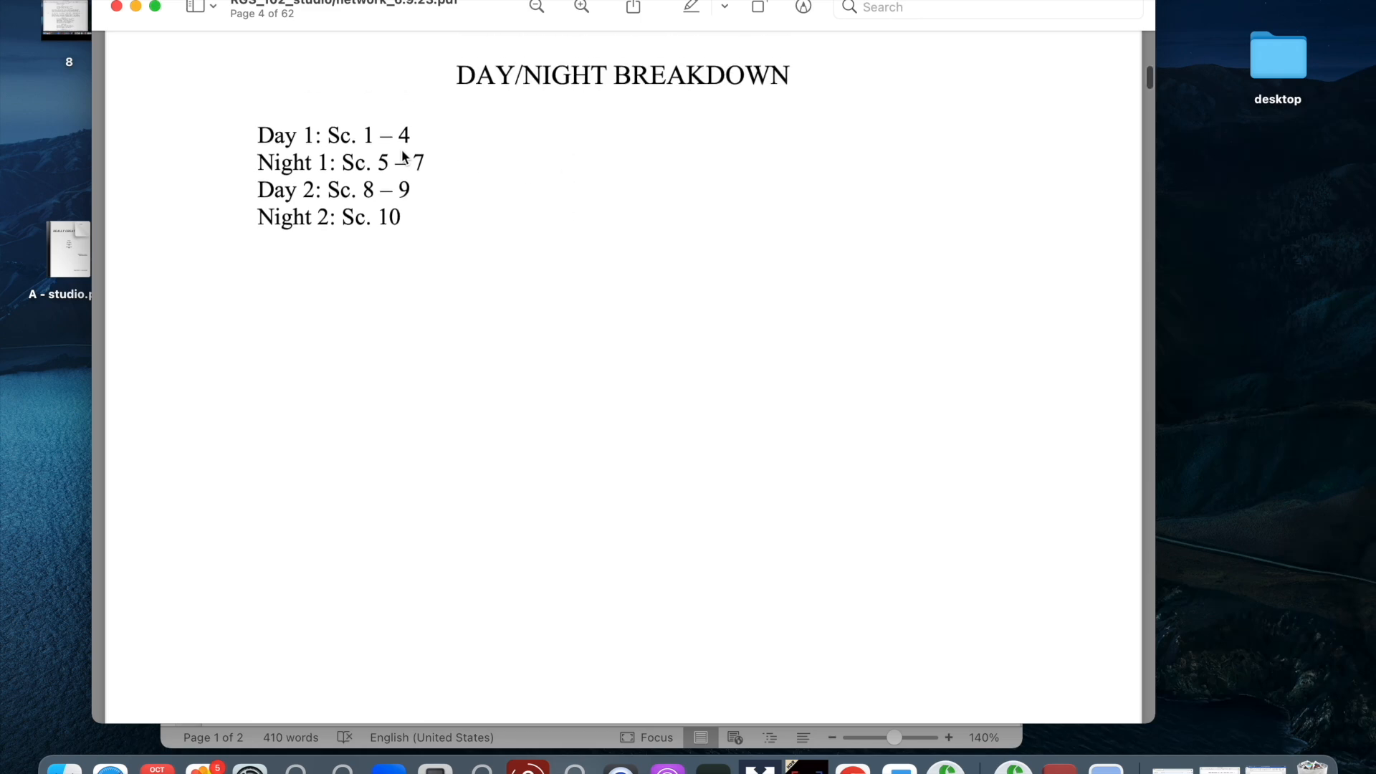
- Review the script pages from Act One through the final page, and close the PDF
scroll(603, 344, down, 15)
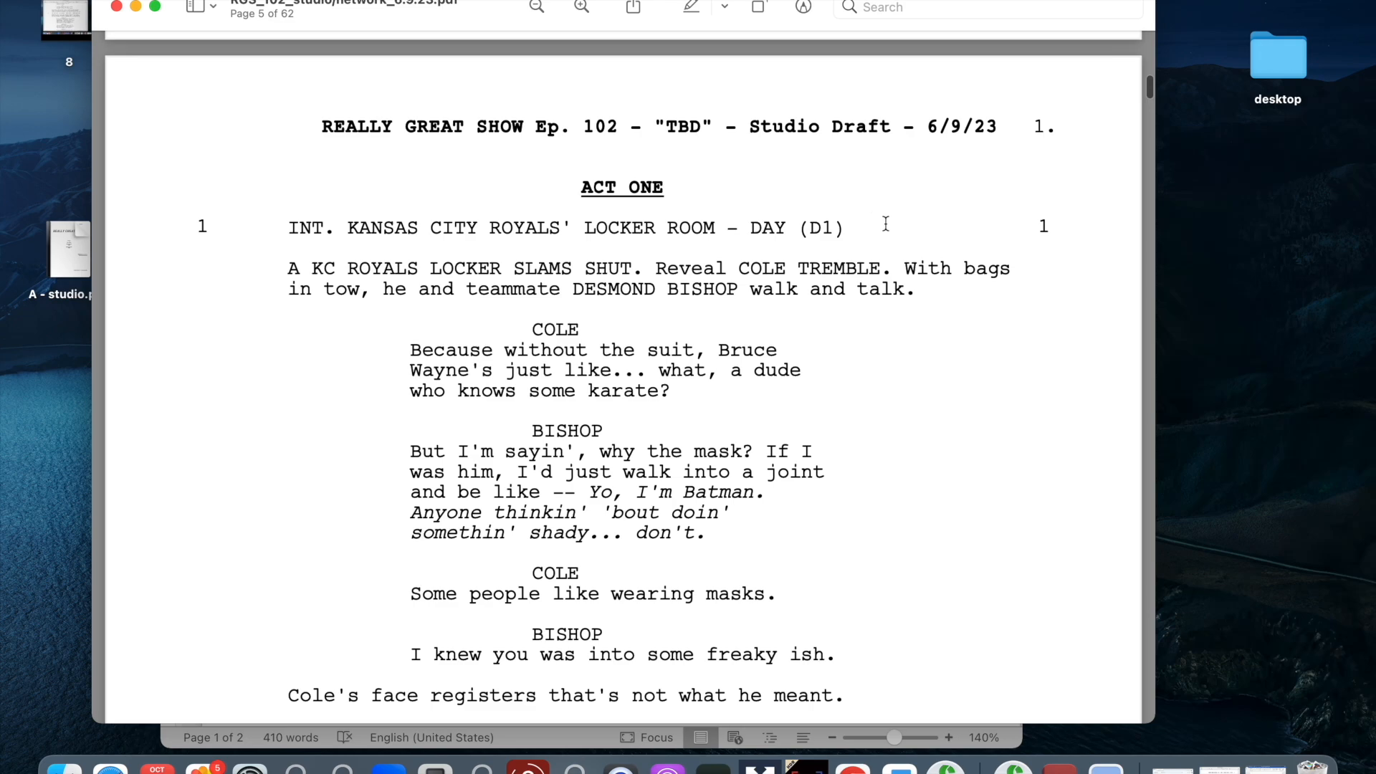
scroll(885, 223, down, 2)
scroll(1085, 215, down, 1)
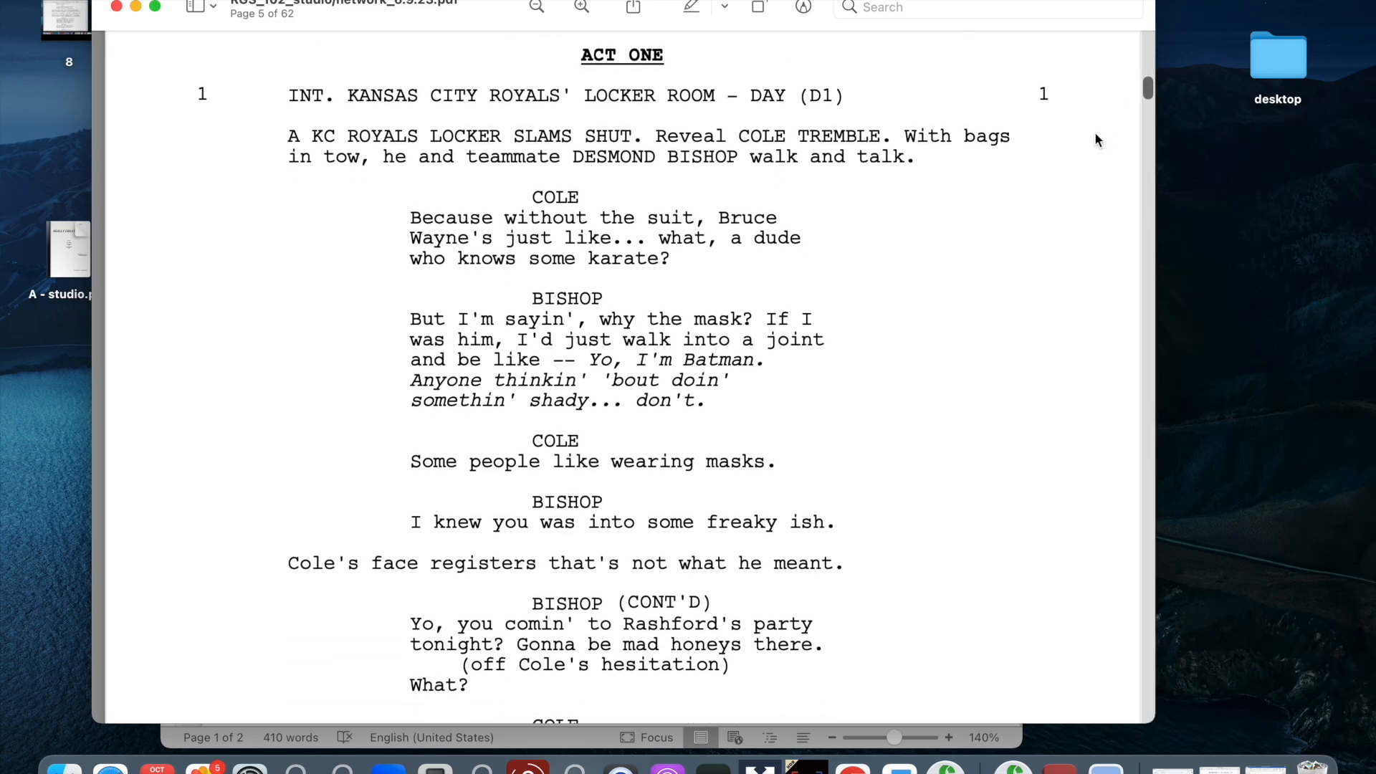
scroll(1093, 139, down, 10)
scroll(1091, 147, down, 10)
scroll(1091, 144, down, 10)
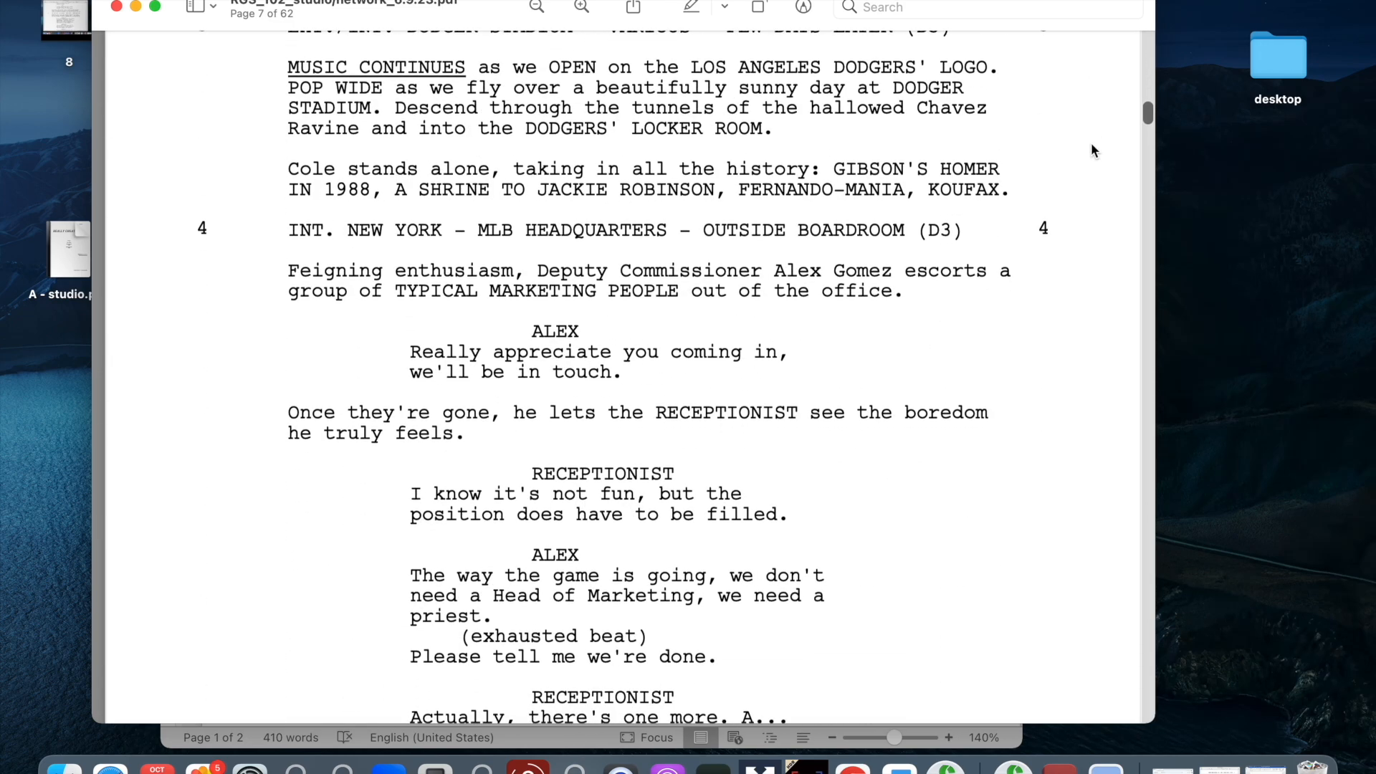
drag(1147, 114, 1170, 716)
scroll(831, 554, up, 3)
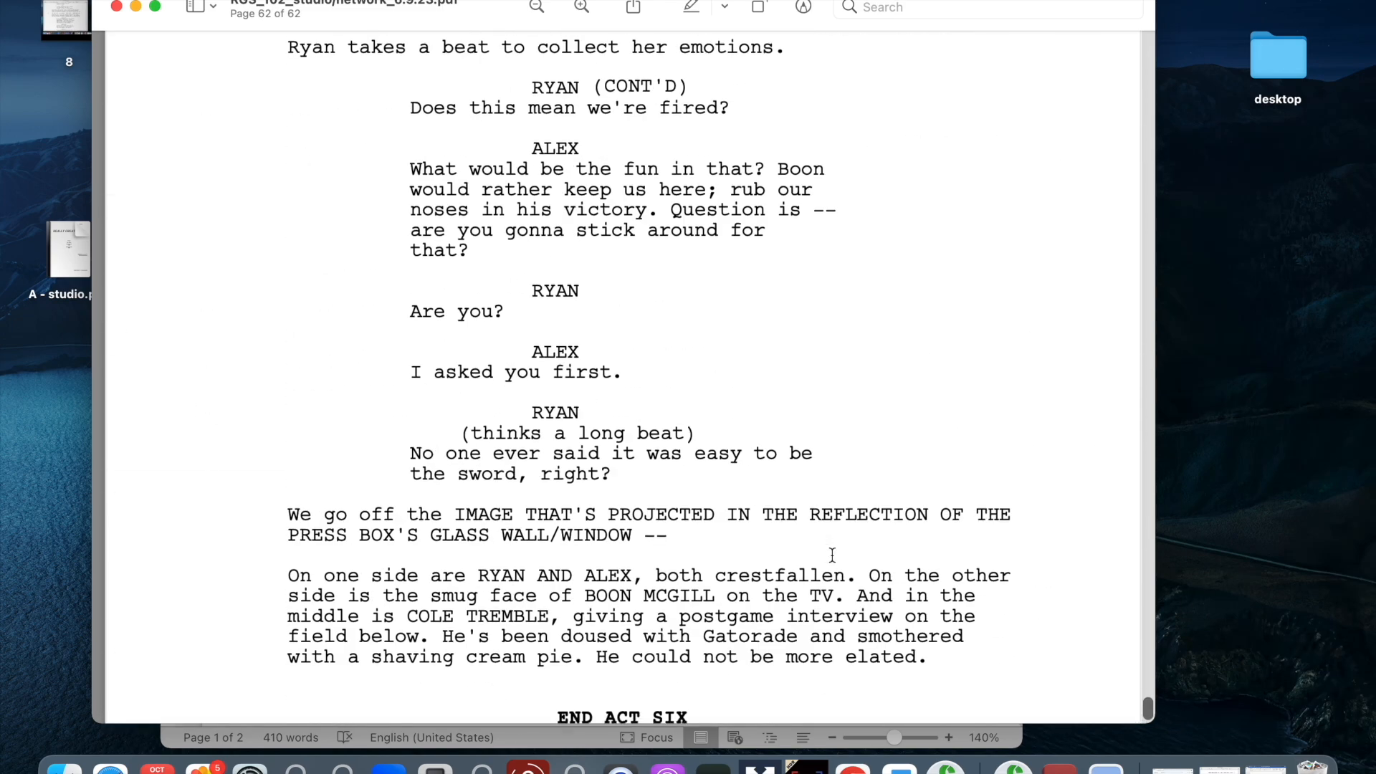
click(117, 8)
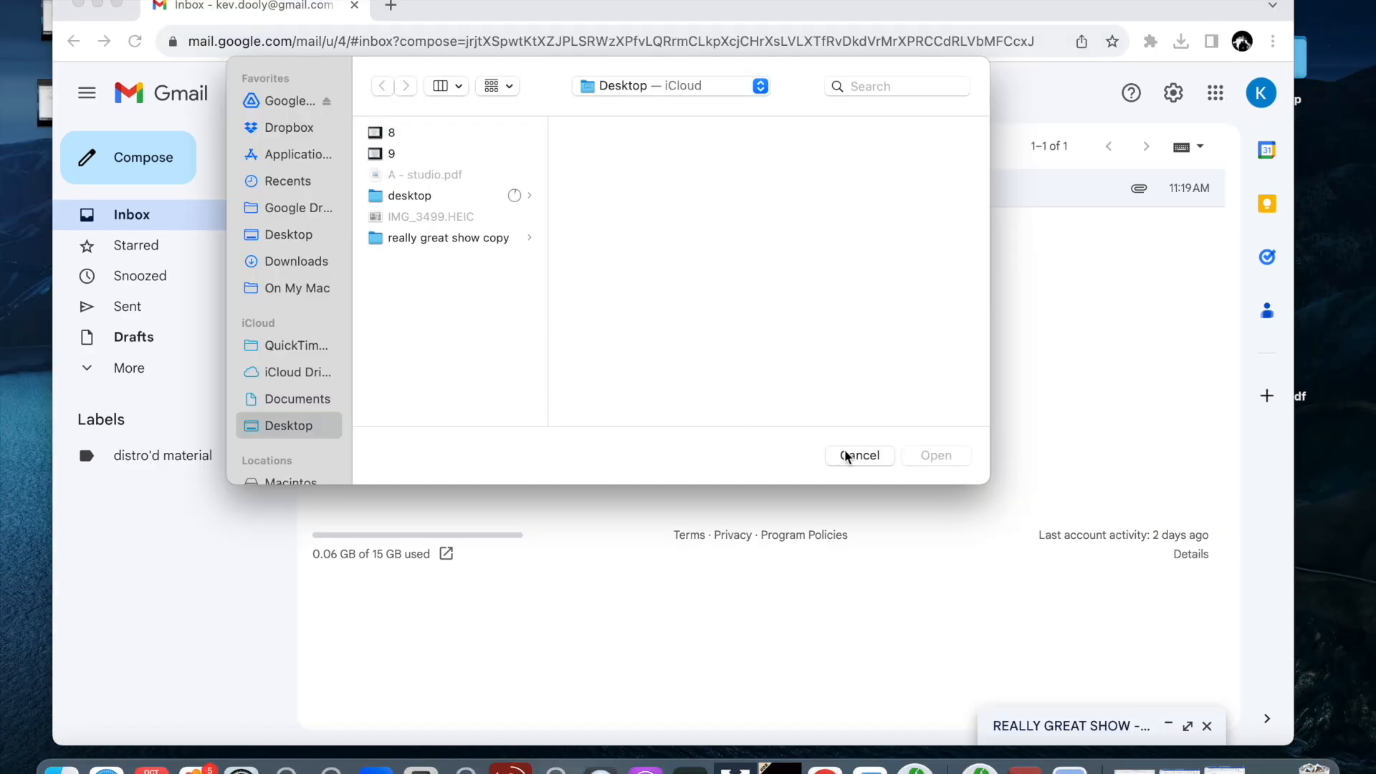
- Dismiss the file picker, expand the minimized draft email and shift the browser window to expose the desktop
click(859, 455)
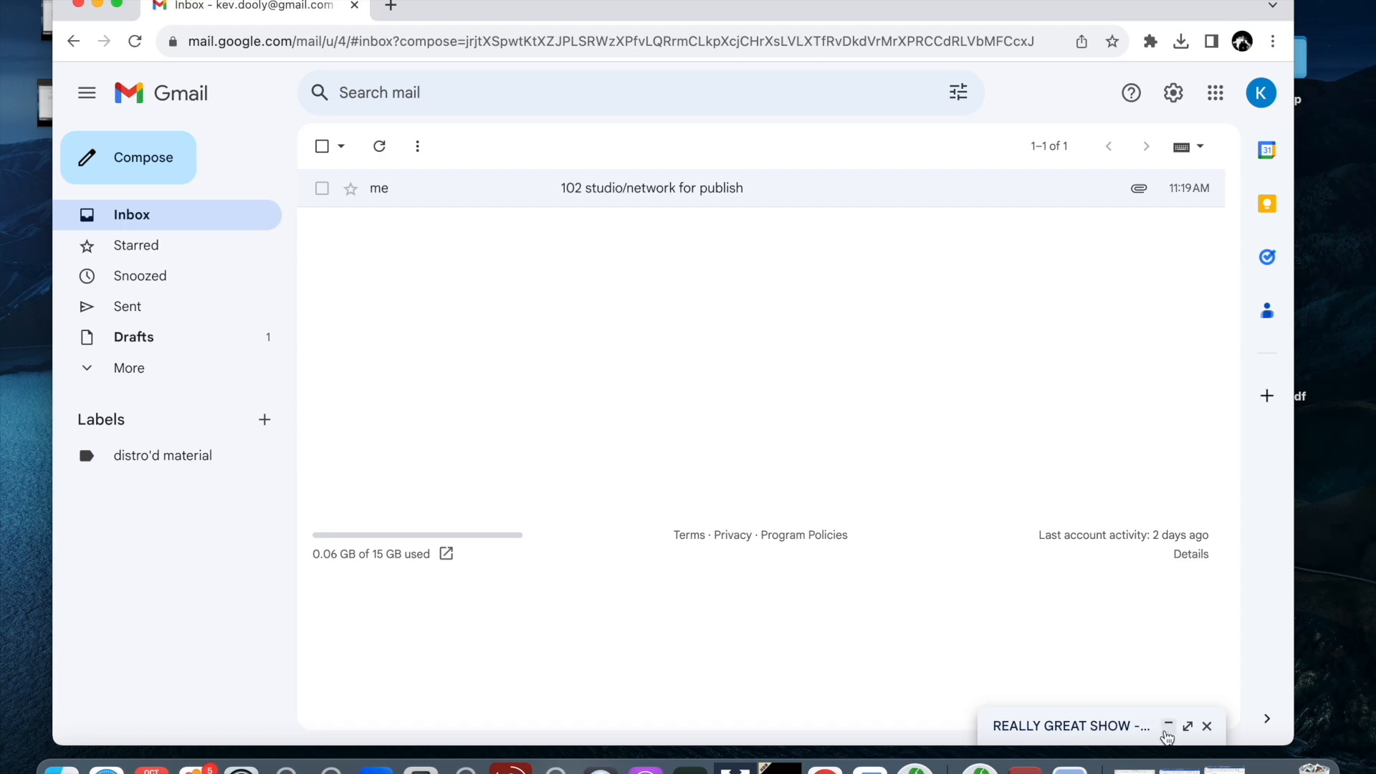
click(1163, 731)
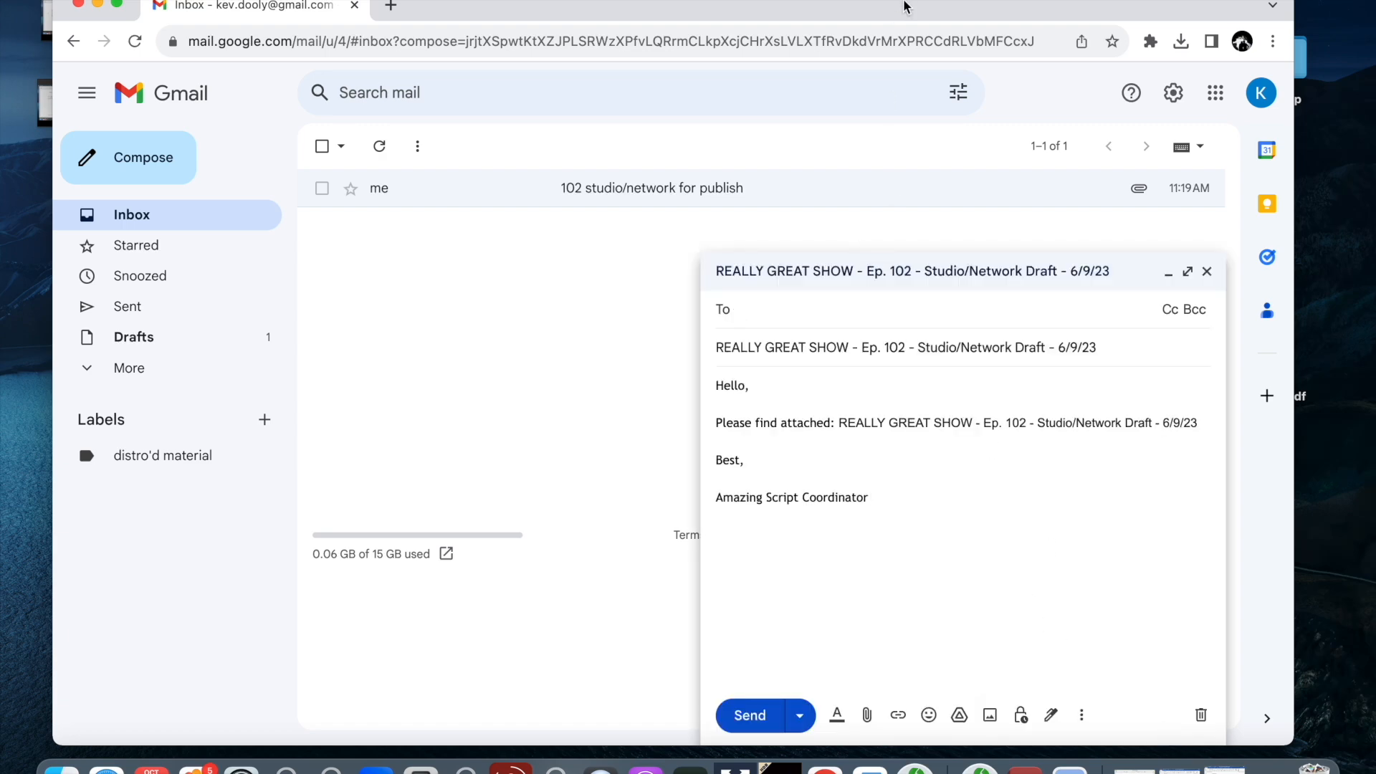
drag(895, 4, 867, 3)
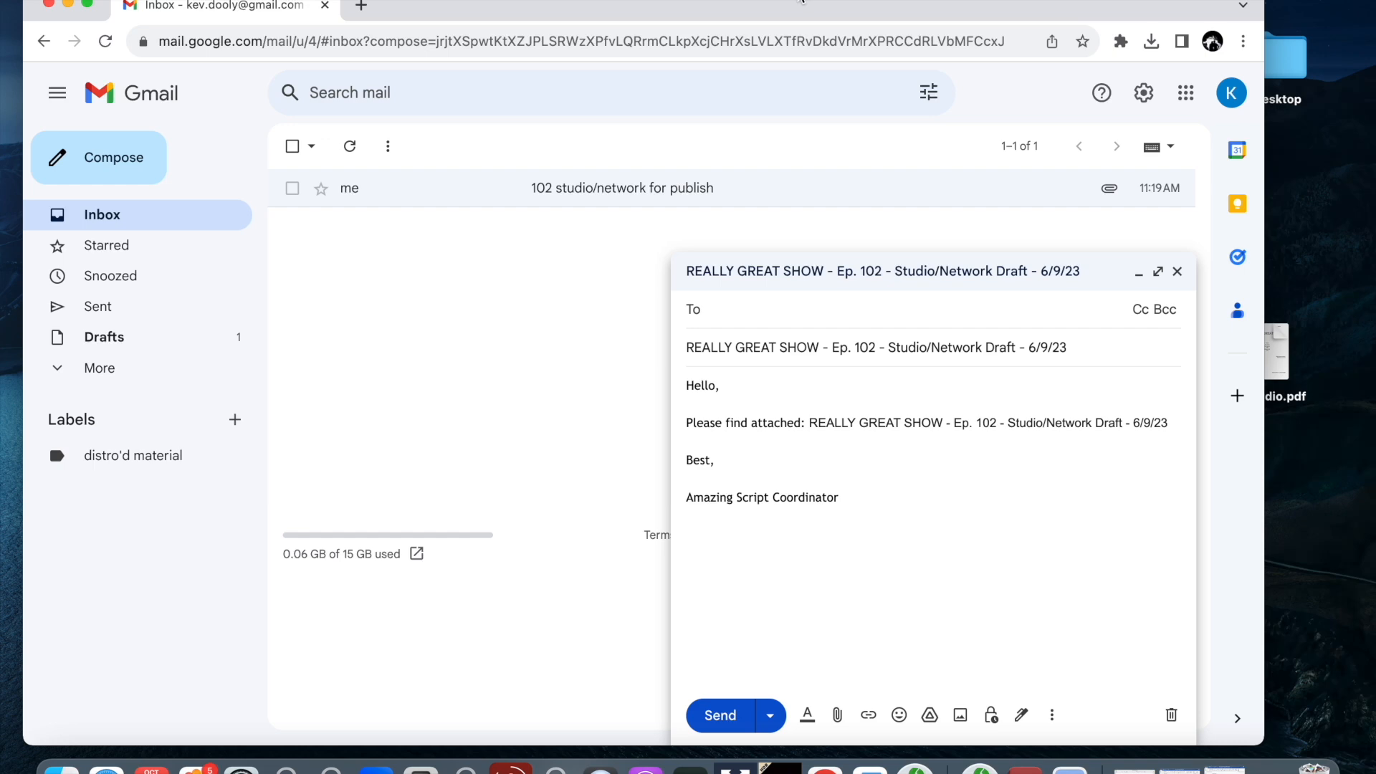
drag(801, 1, 810, 1)
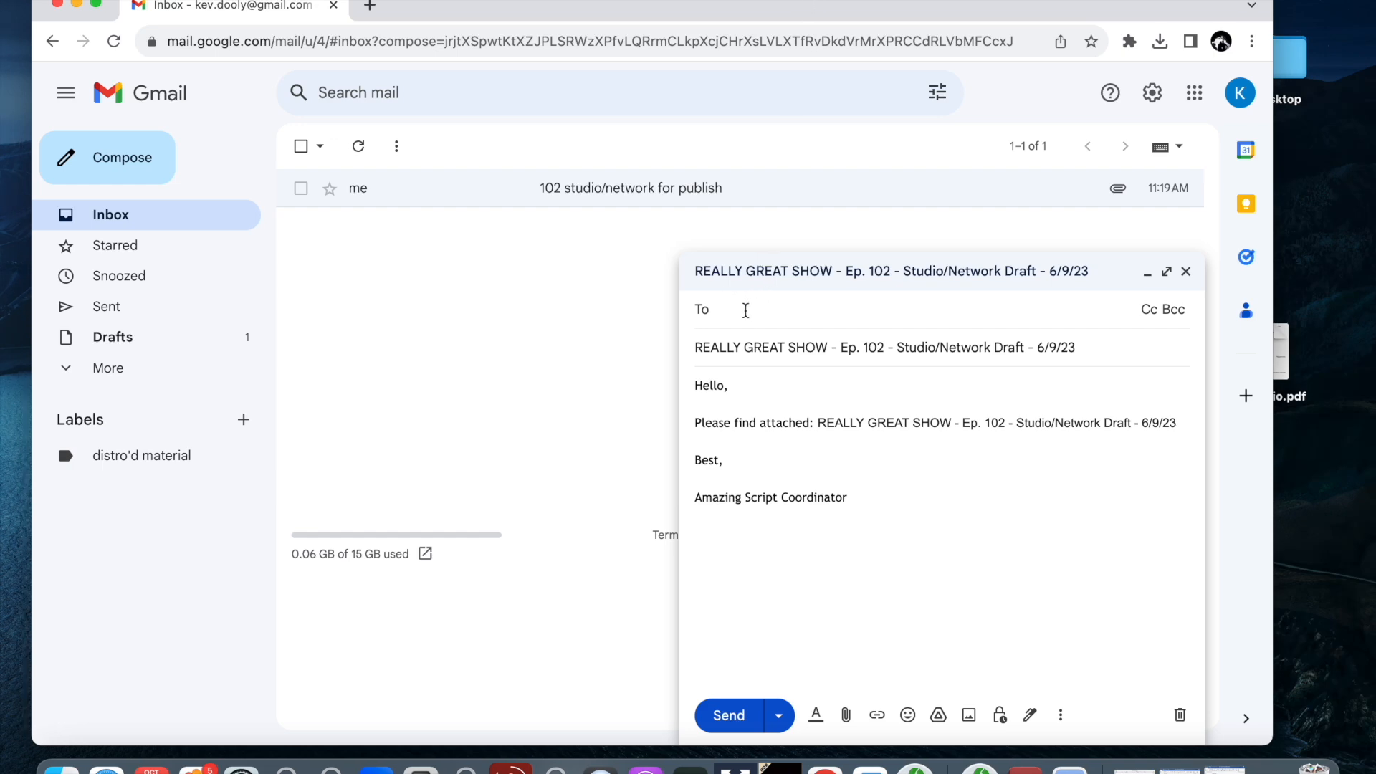
drag(884, 6, 755, 13)
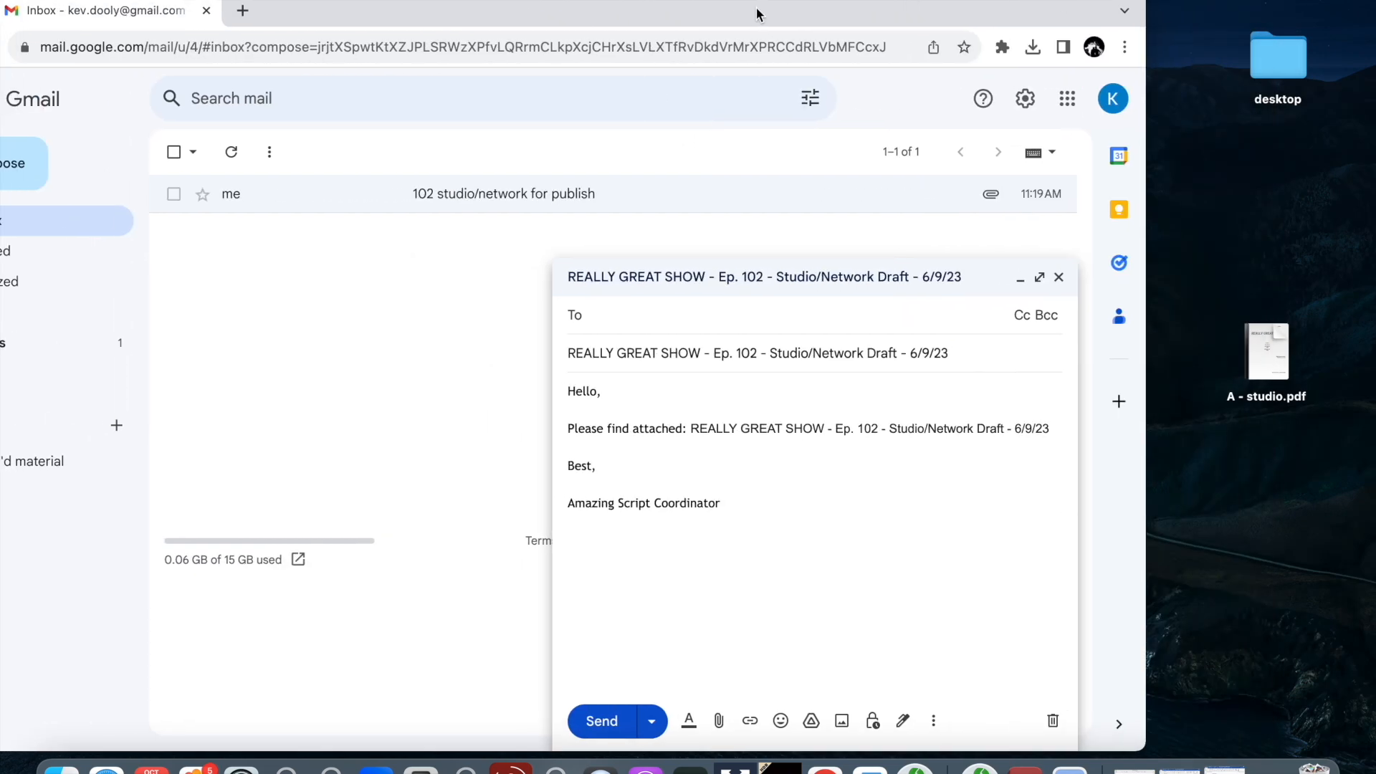
- Attach RGS_102_studio/network_6.9.23.pdf from the finals folder to the draft email
click(1259, 768)
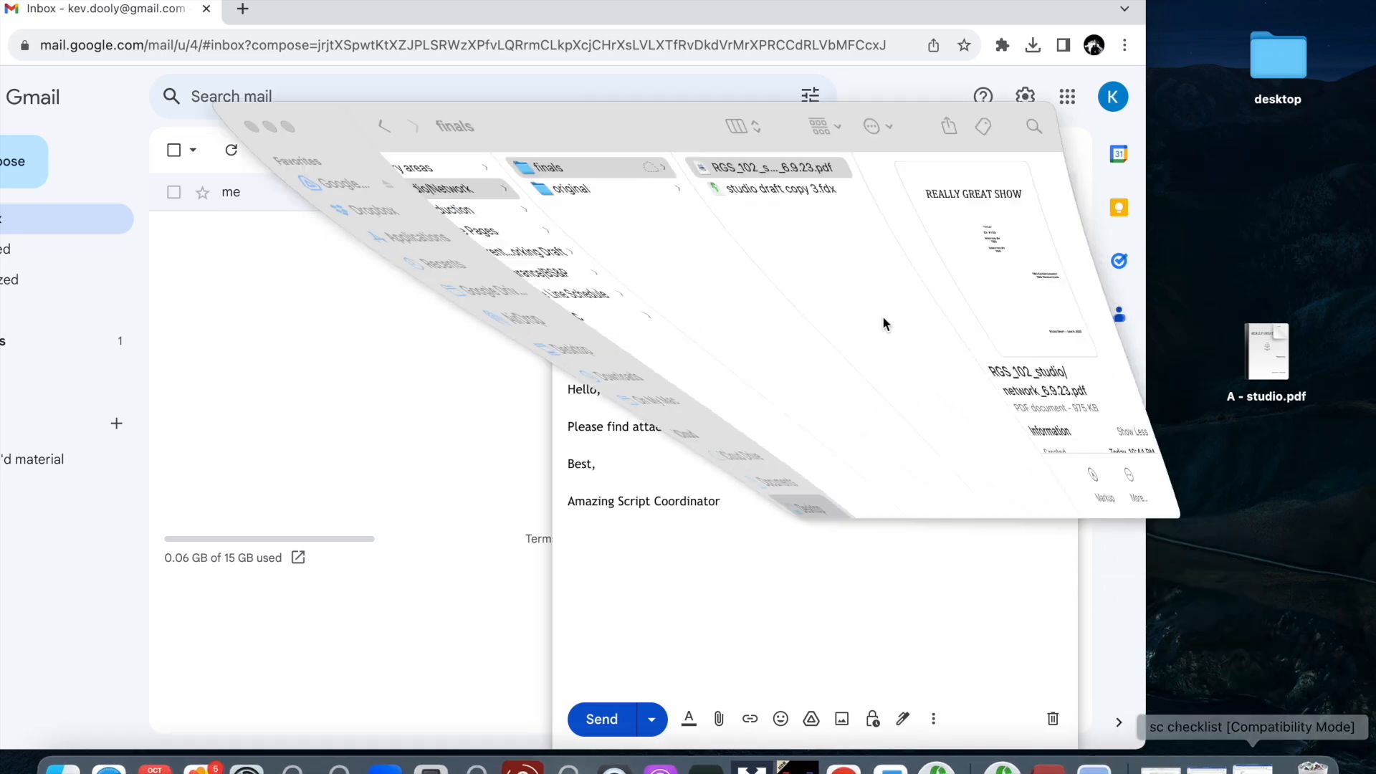
scroll(609, 172, left, 5)
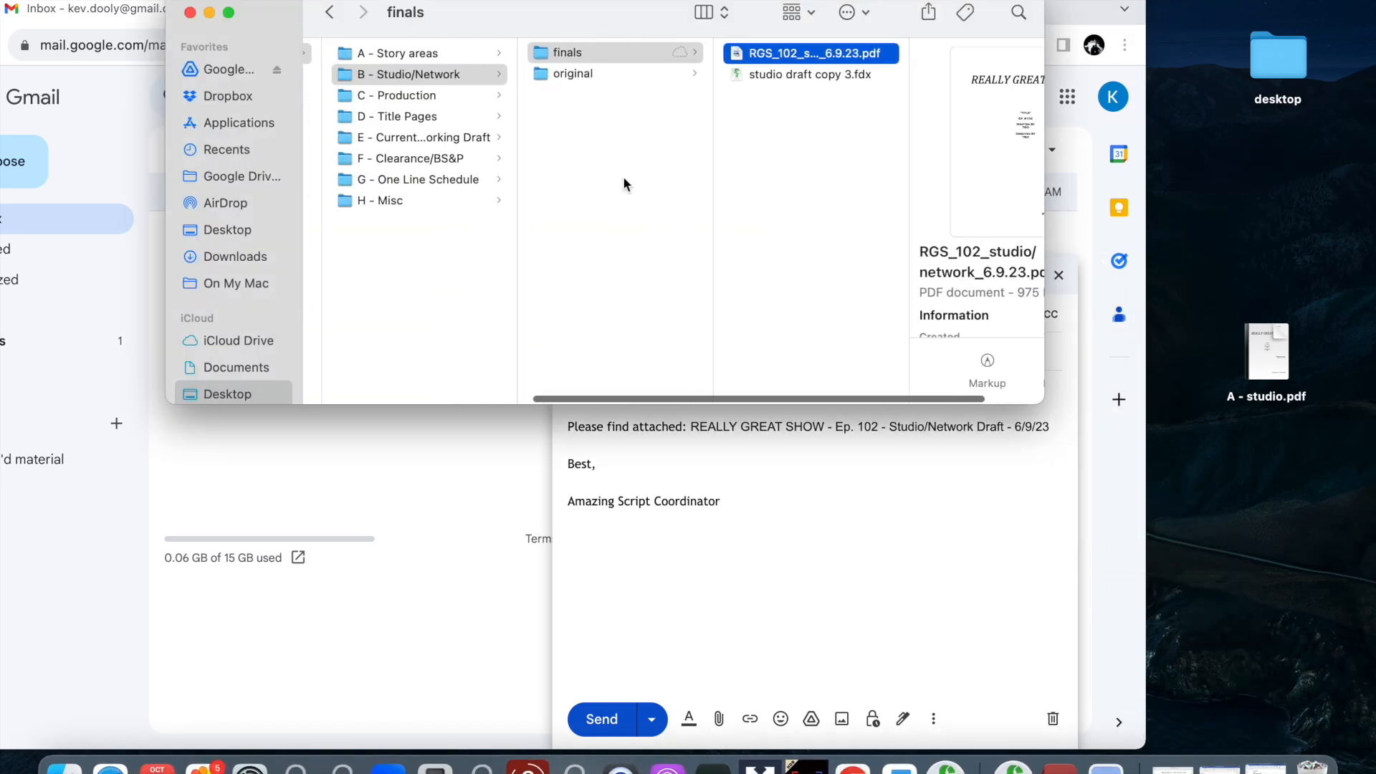
scroll(624, 180, left, 5)
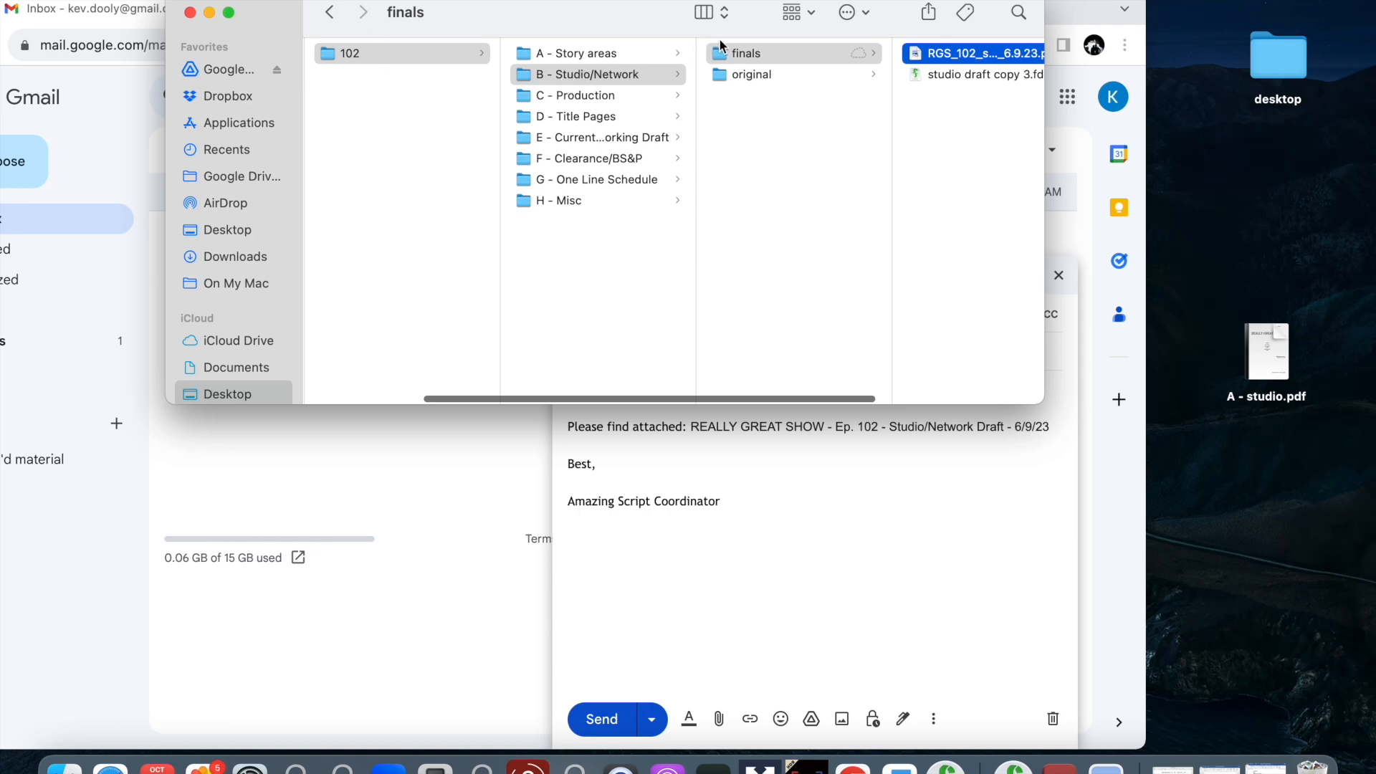
scroll(738, 61, right, 3)
scroll(738, 59, right, 3)
drag(738, 57, 838, 479)
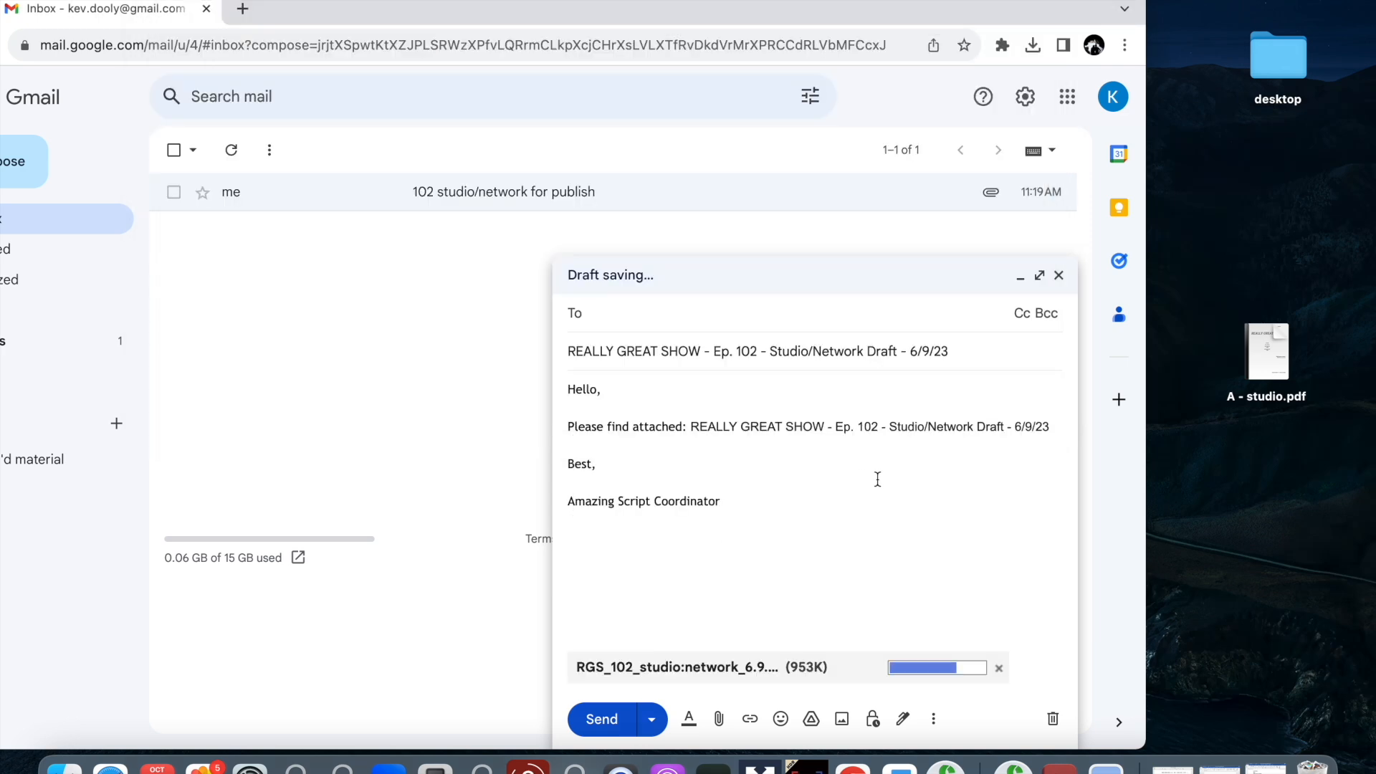
- Reposition the browser window and add the recipient's contact to the draft email
drag(880, 6, 1068, 2)
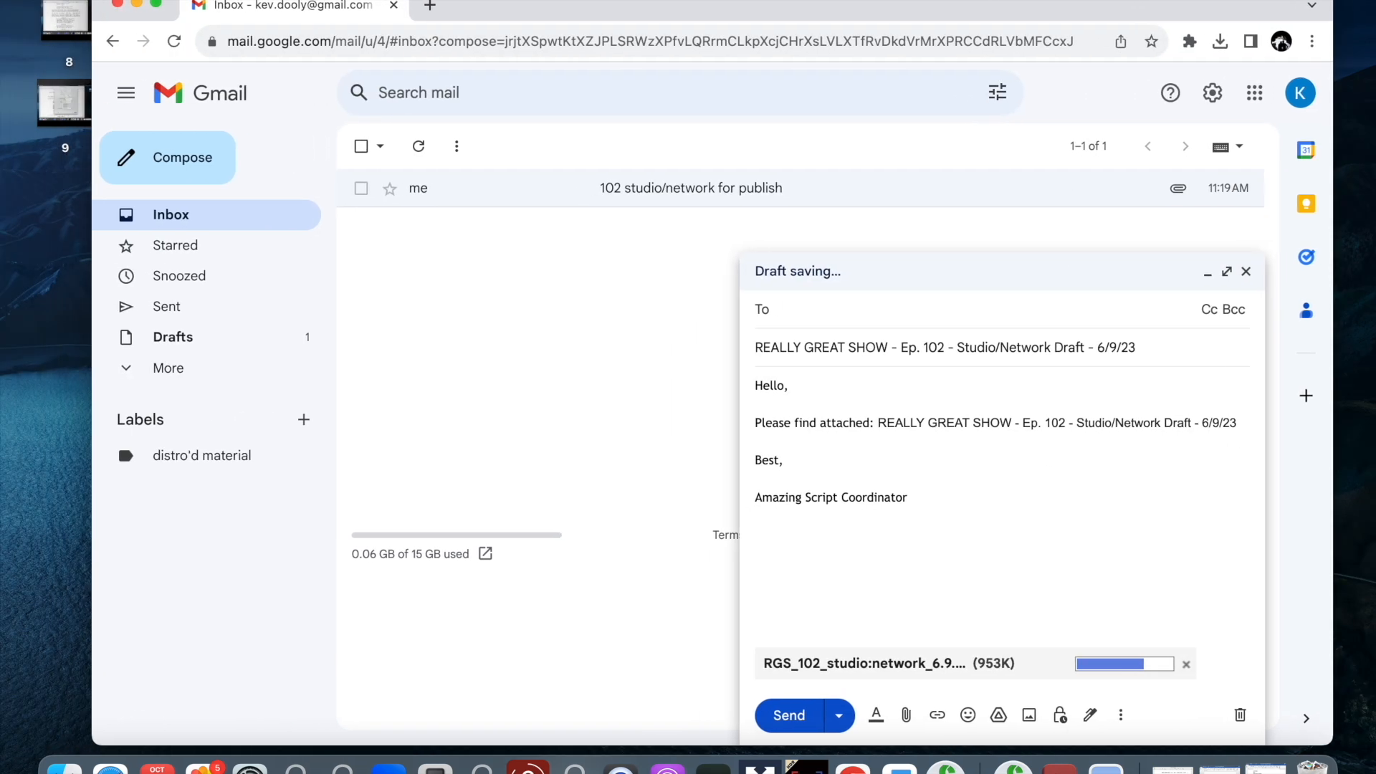
text(kev)
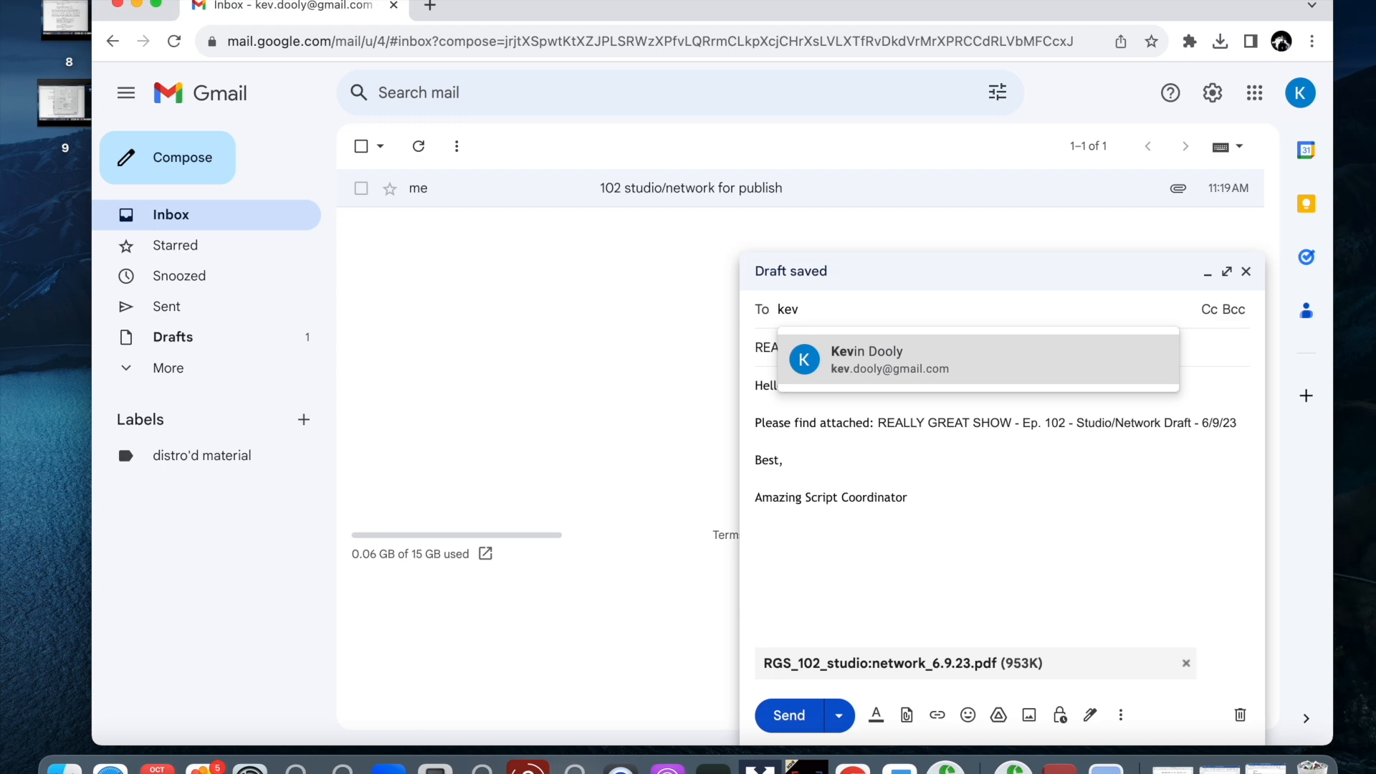
key(Return)
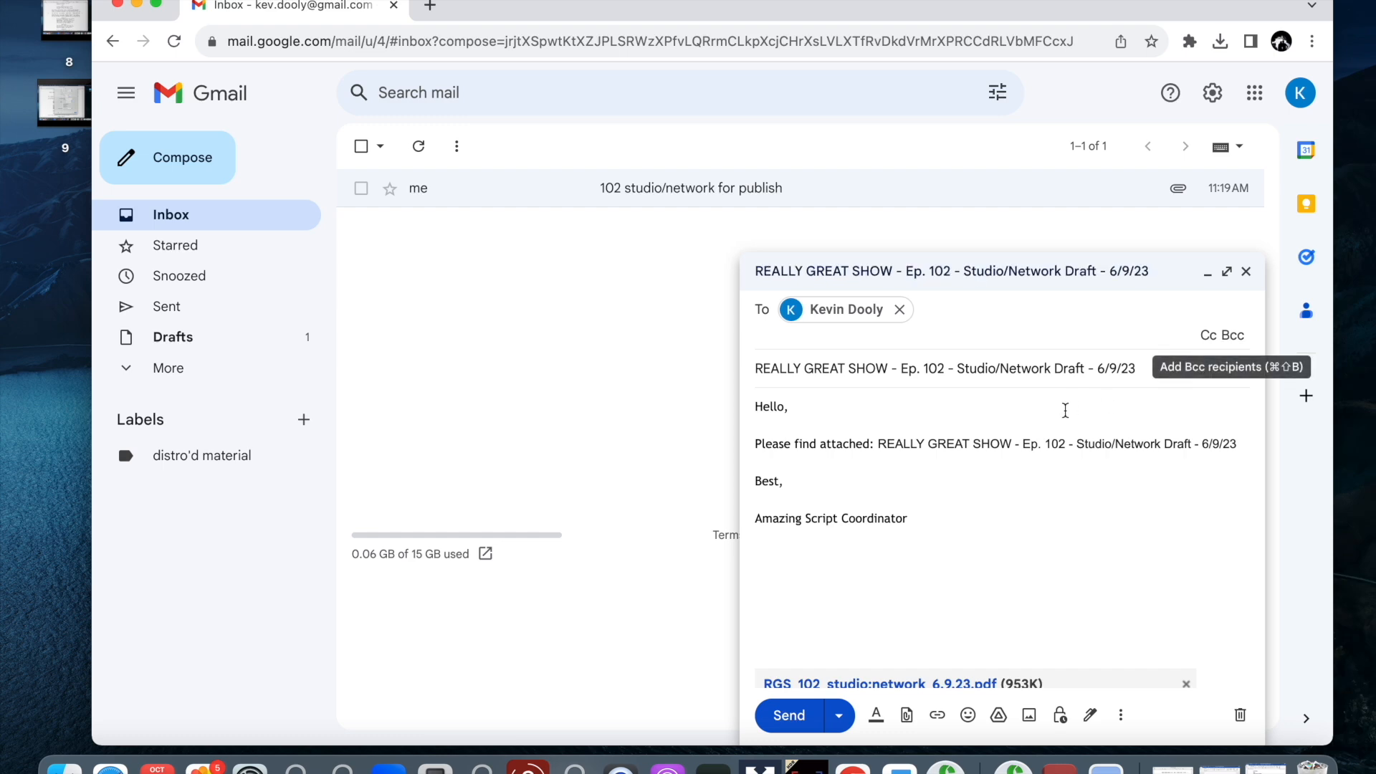
click(1150, 369)
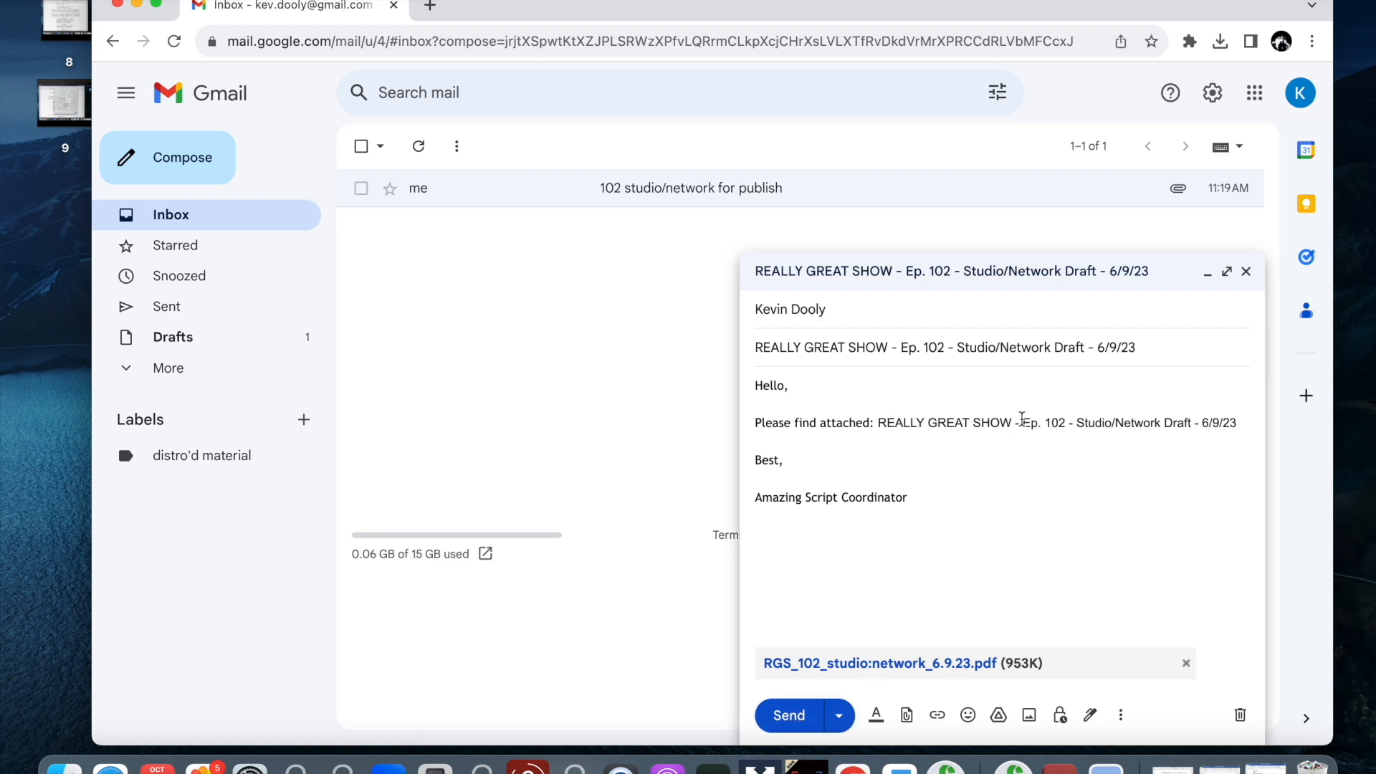
- Check the draft email's recipient, send the message with its attached script PDF, and put the browser window away
click(1060, 315)
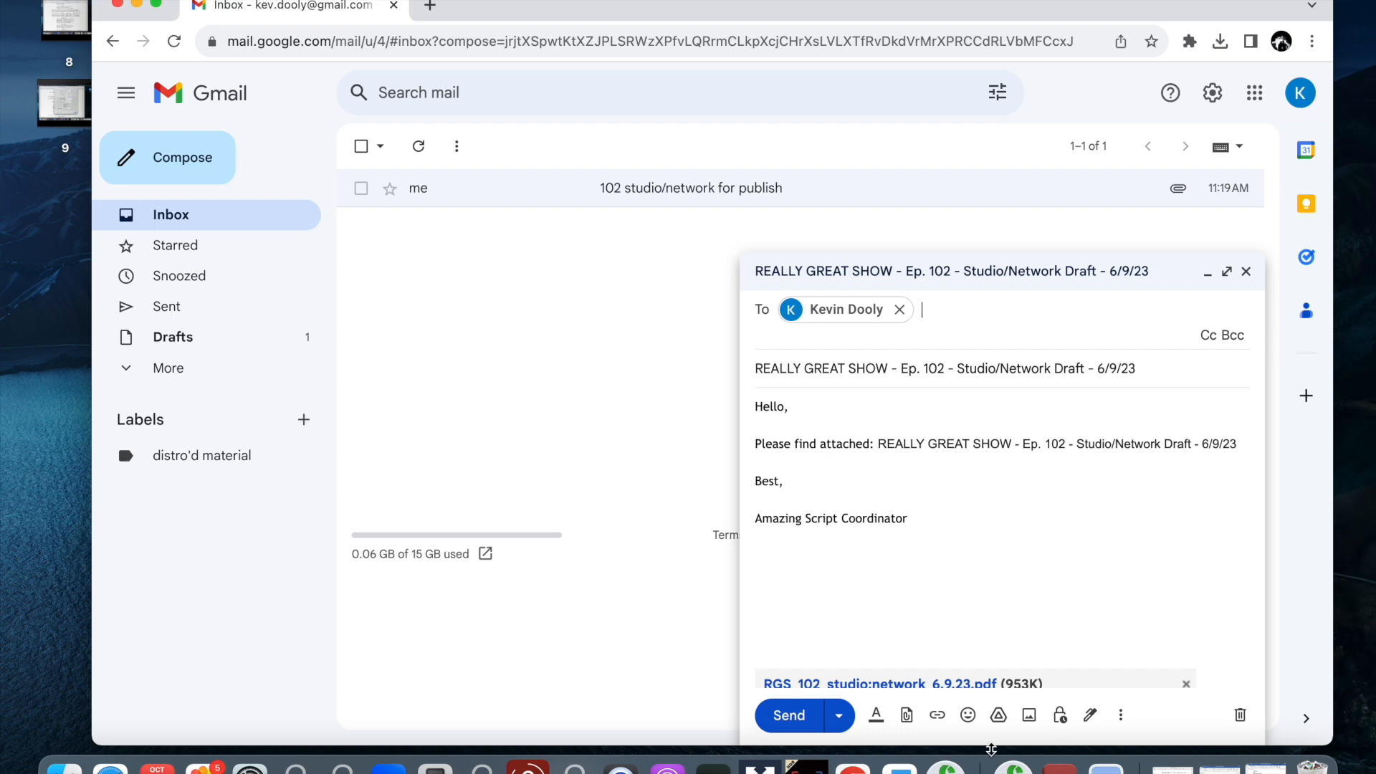
click(909, 516)
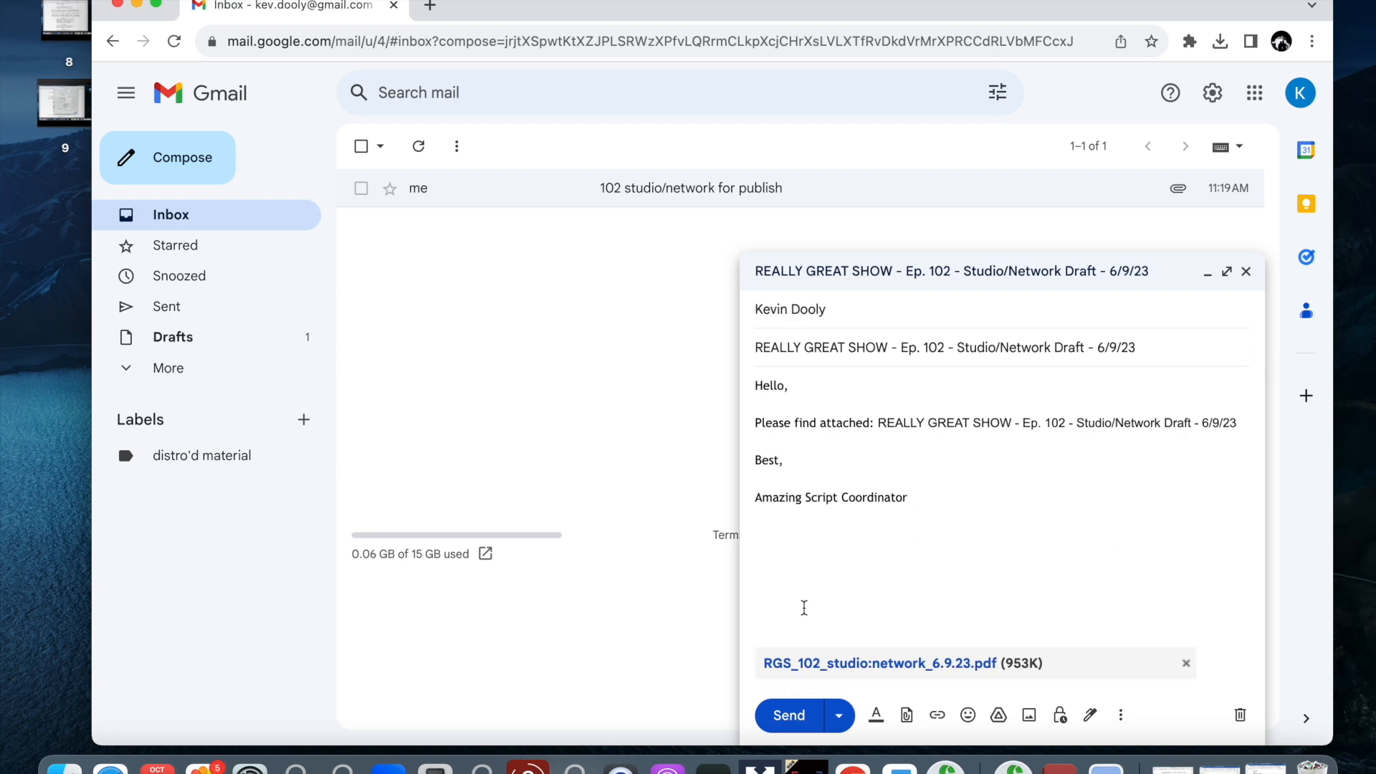
click(801, 715)
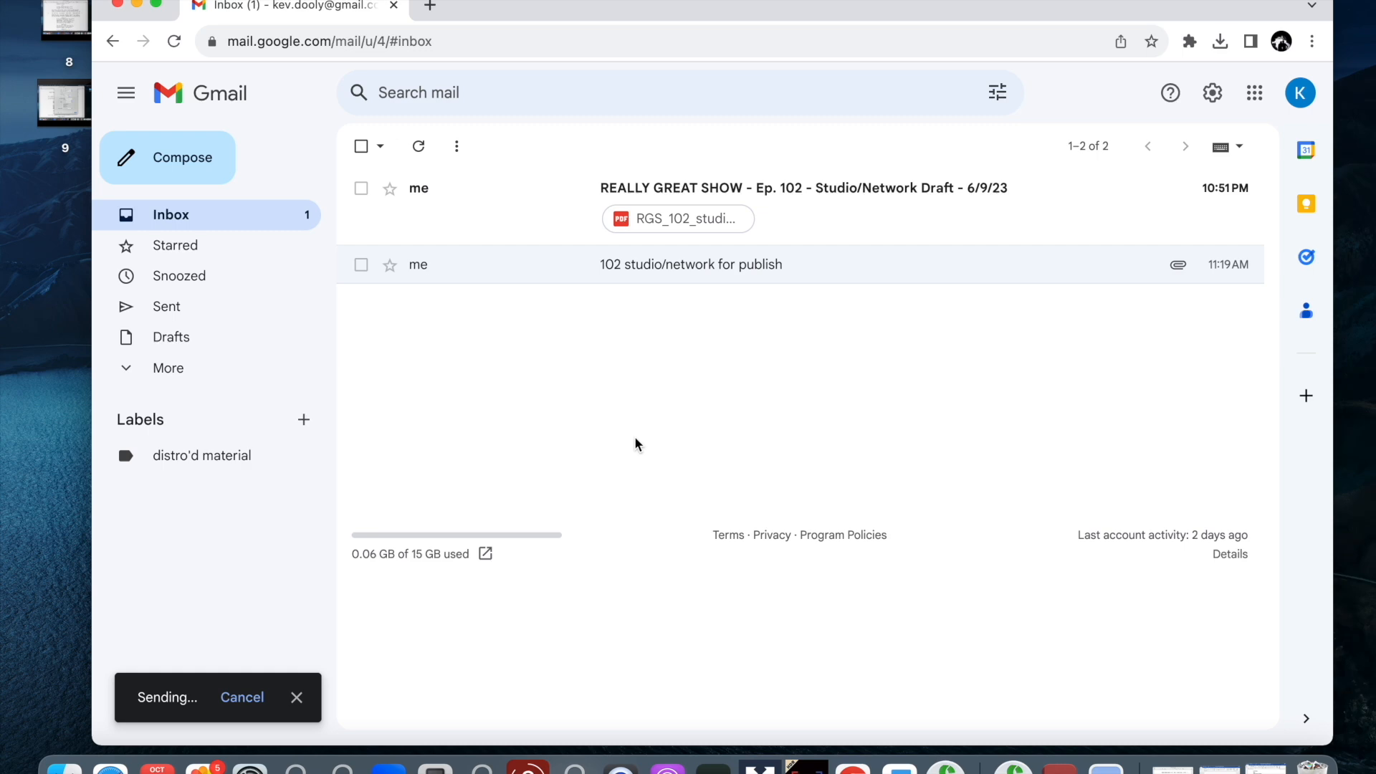
click(136, 5)
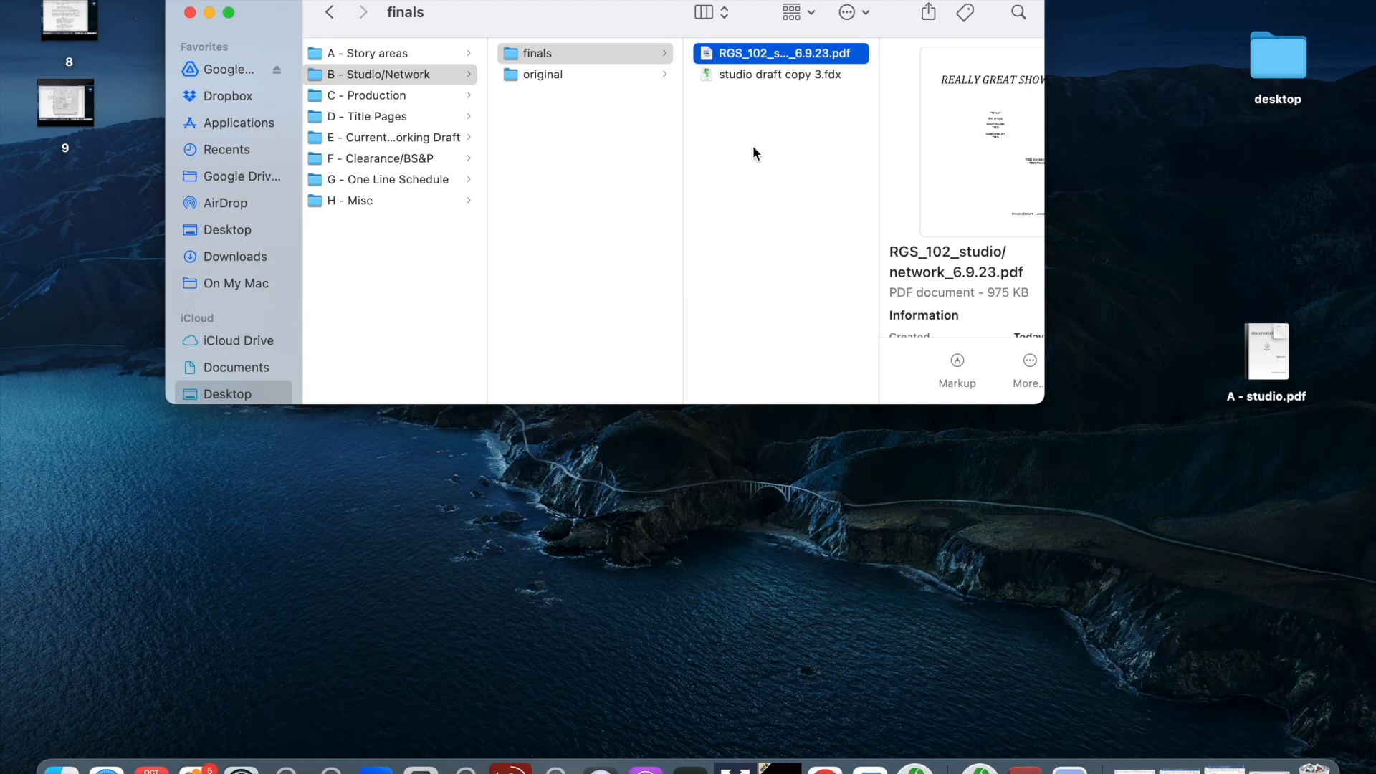
- Duplicate studio draft copy 3.fdx in the finals folder and move the duplicate onto the desktop
click(748, 73)
key(super+d)
drag(642, 93, 656, 502)
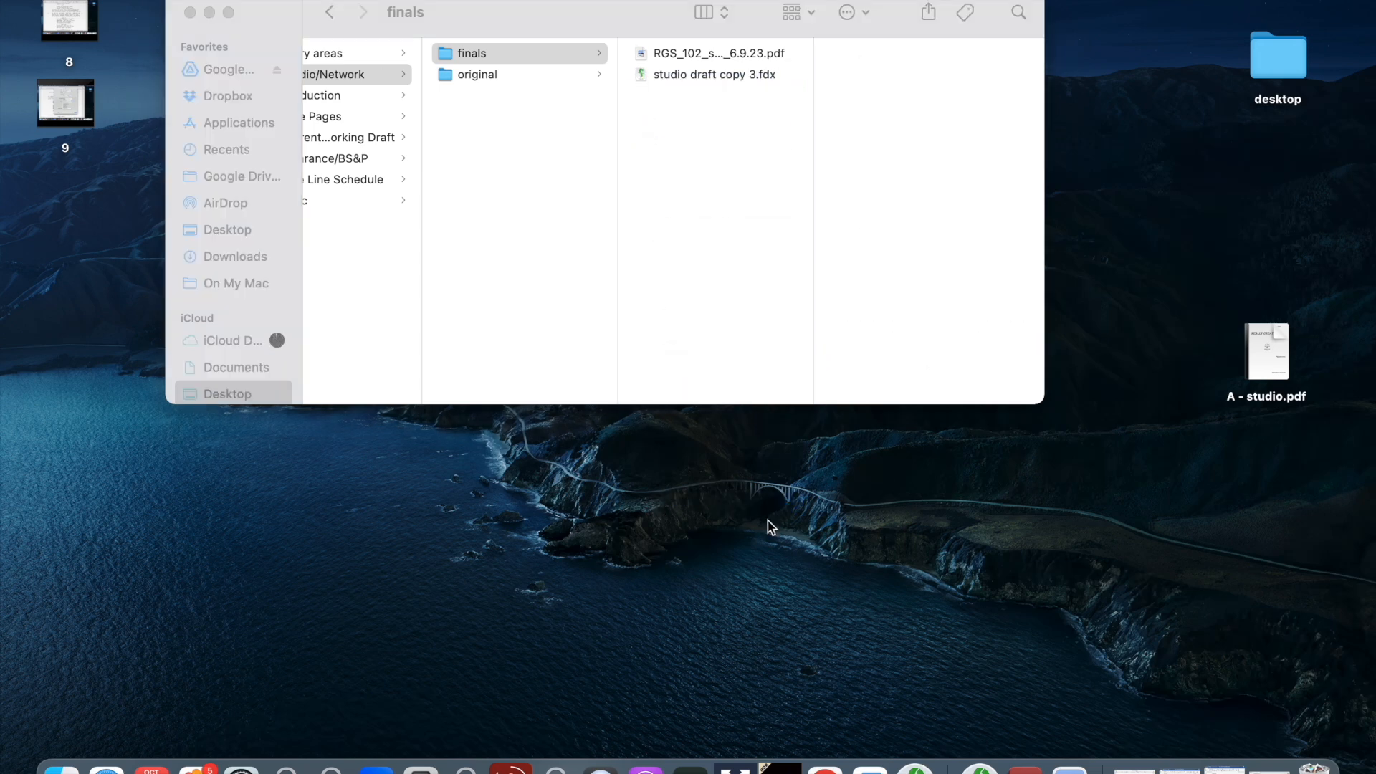
- Rename the duplicated script file on the desktop as 102 white WIP.fdx
click(686, 550)
click(686, 547)
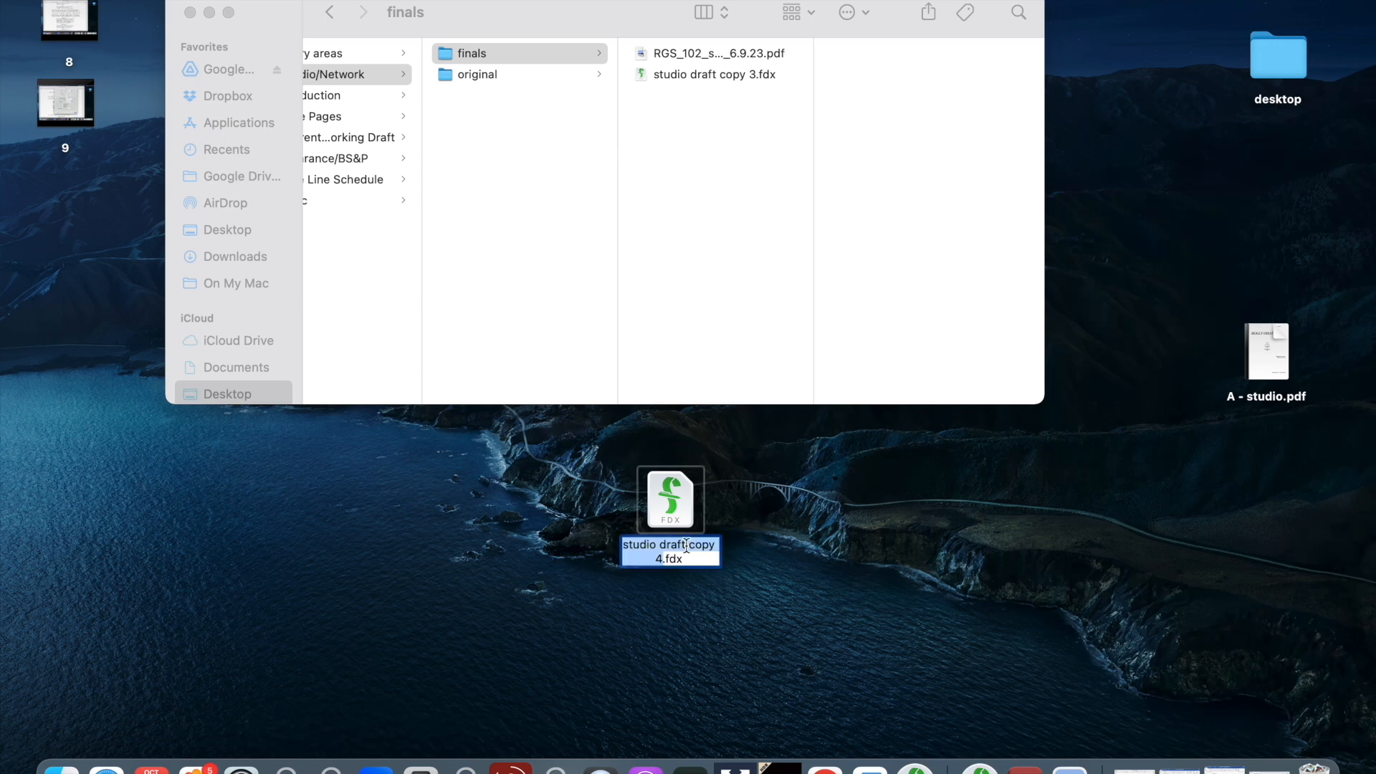
text(102)
text( white )
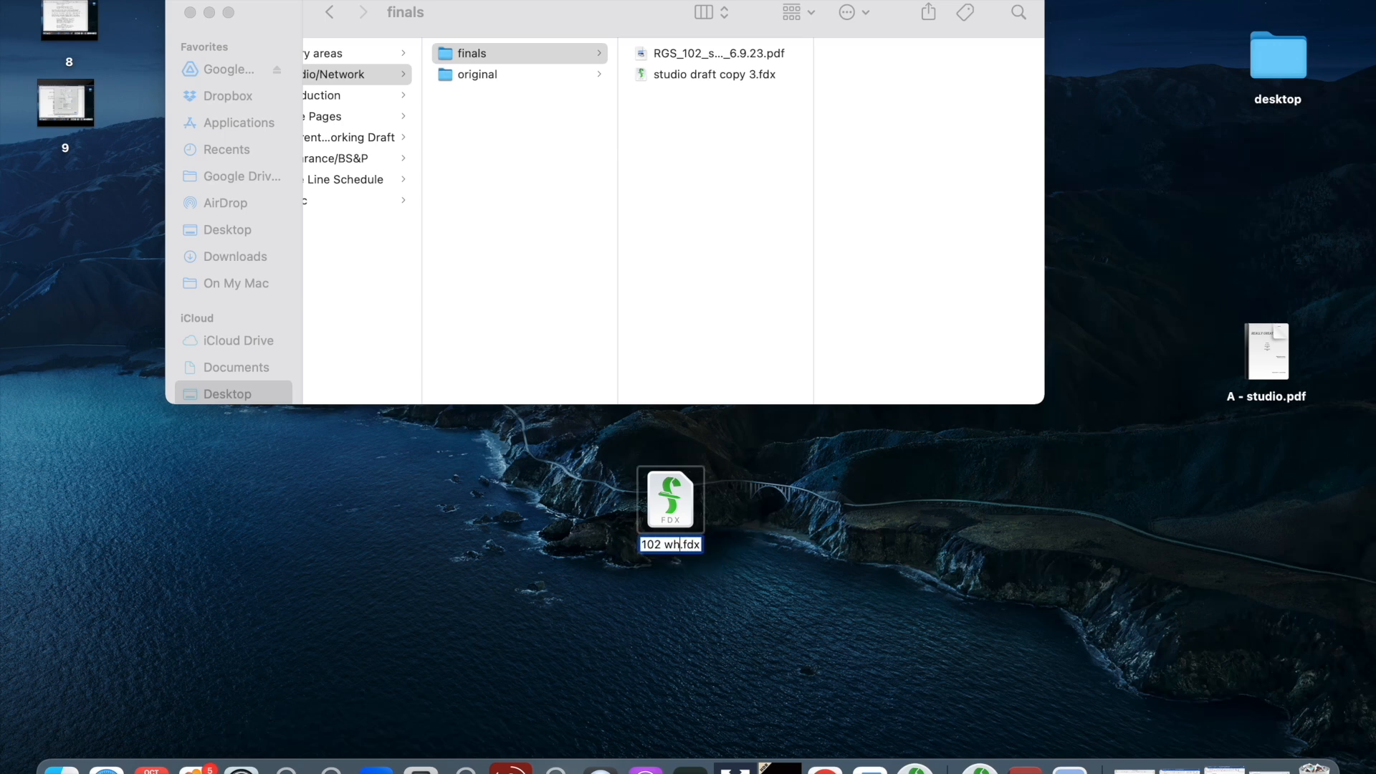
text(WIP)
key(Return)
- Trash 102 blue WIP.fdx from the E - Current Working Draft folder and move 102 white WIP.fdx into it
click(674, 303)
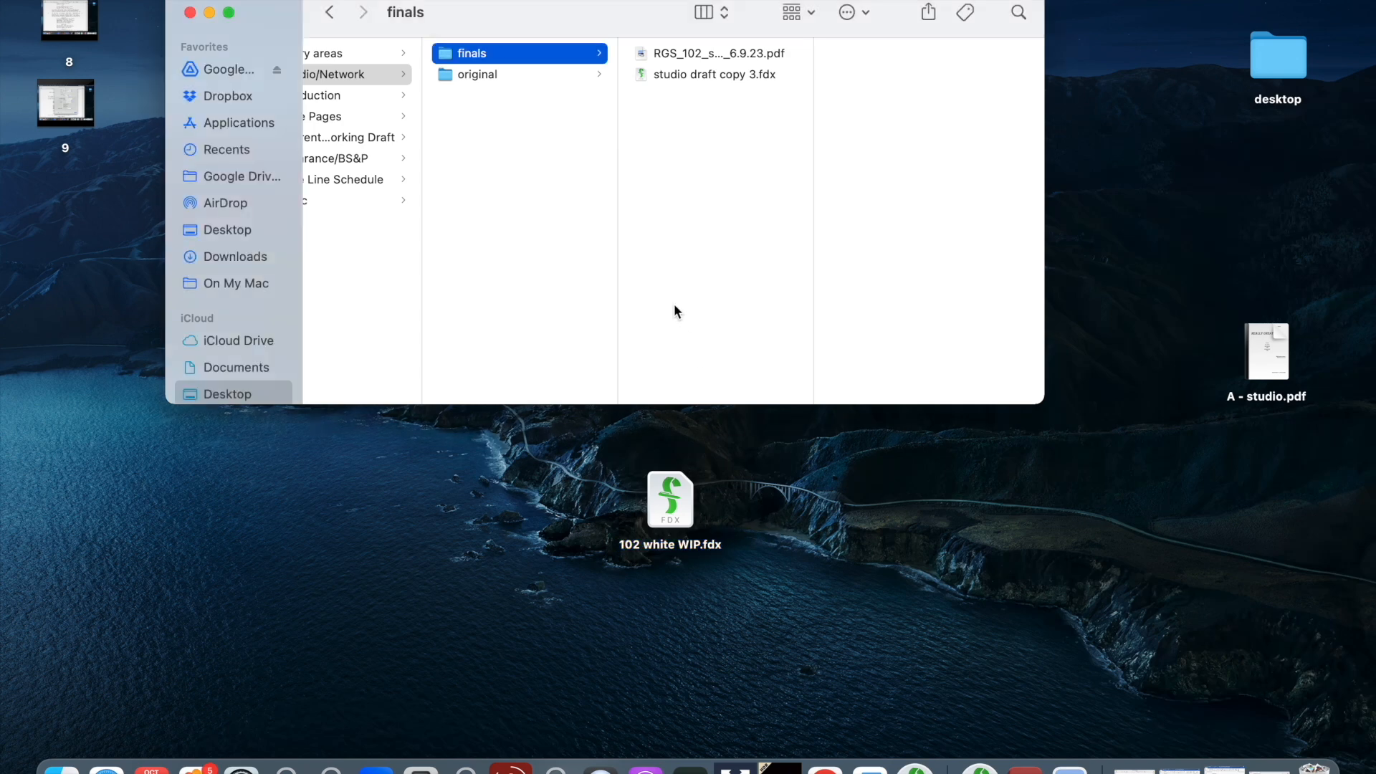
click(447, 137)
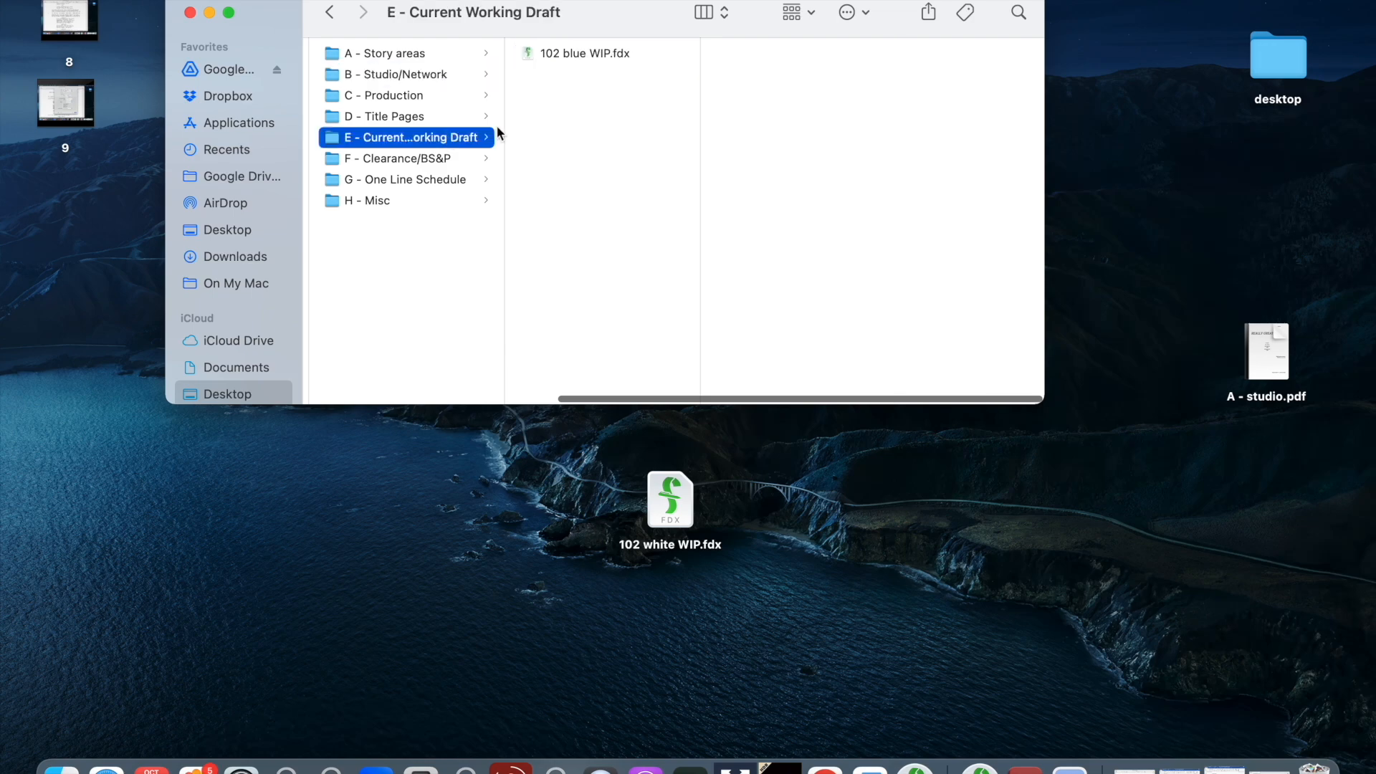
click(577, 54)
click(848, 14)
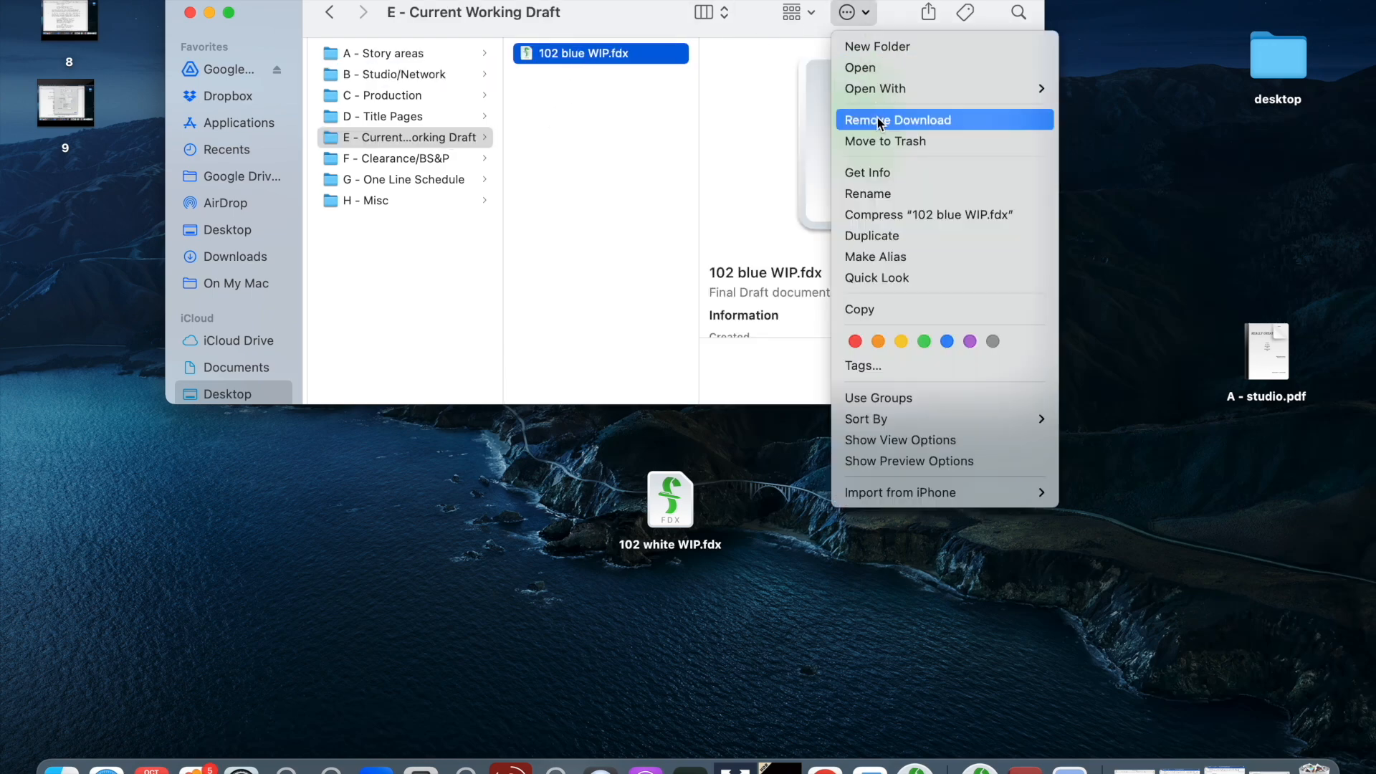
click(887, 140)
drag(670, 499, 589, 163)
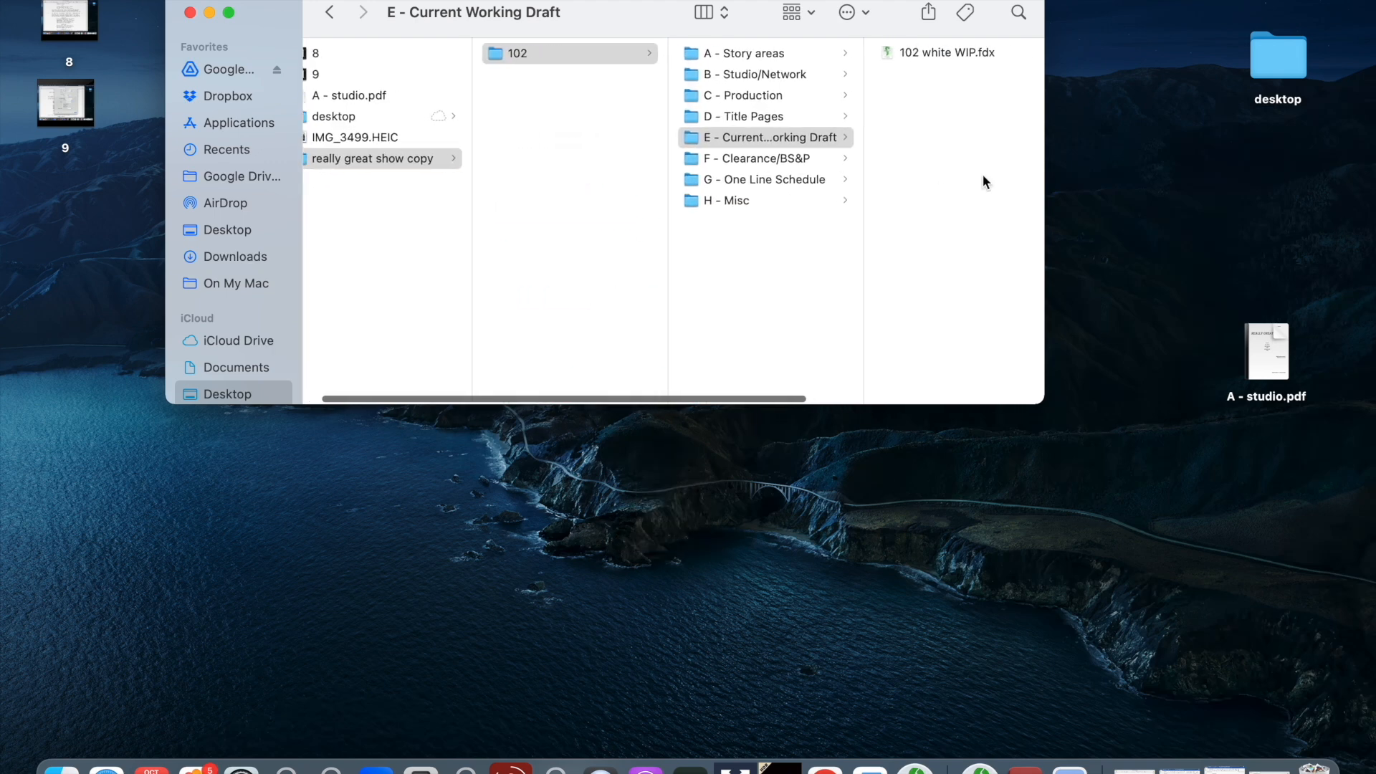
- Open 102 white WIP.fdx from the E - Current Working Draft folder in Final Draft
scroll(982, 173, right, 5)
click(714, 51)
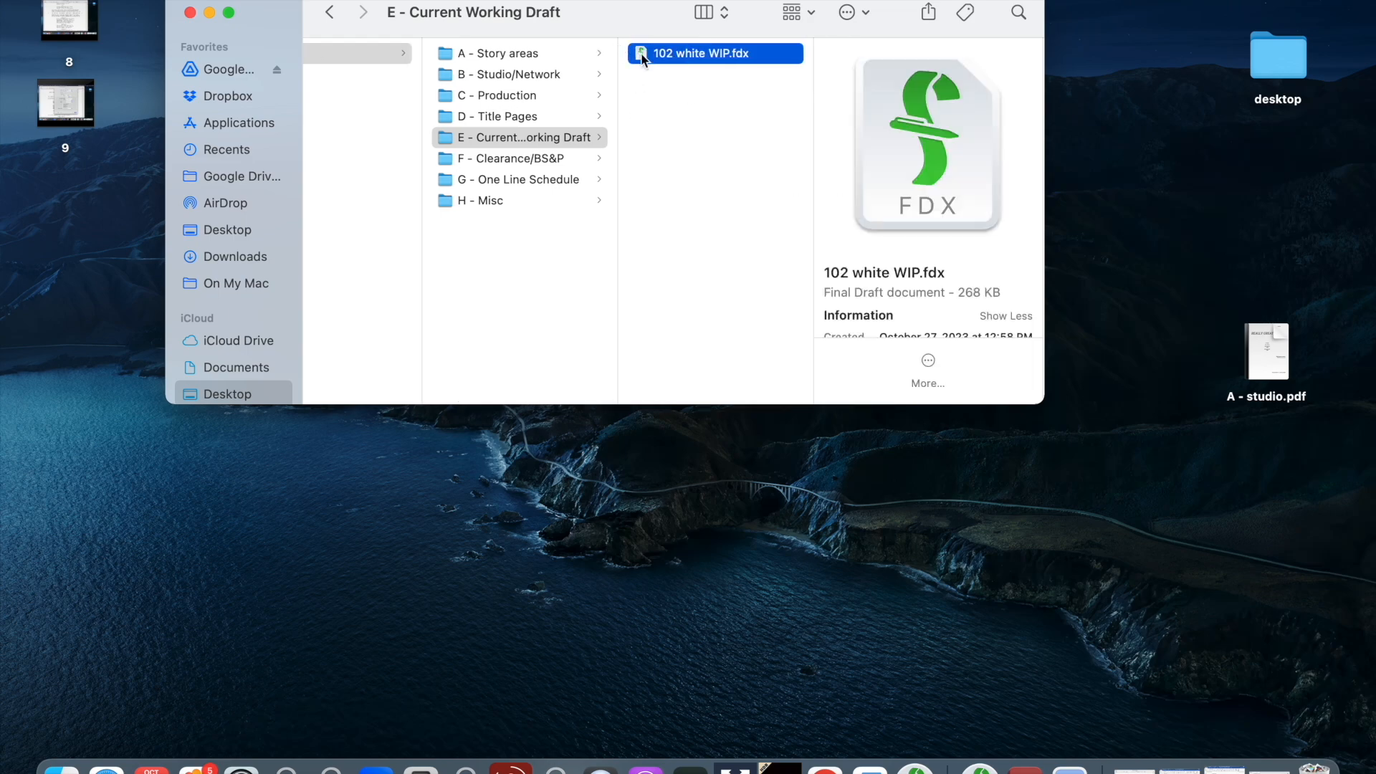
double_click(642, 54)
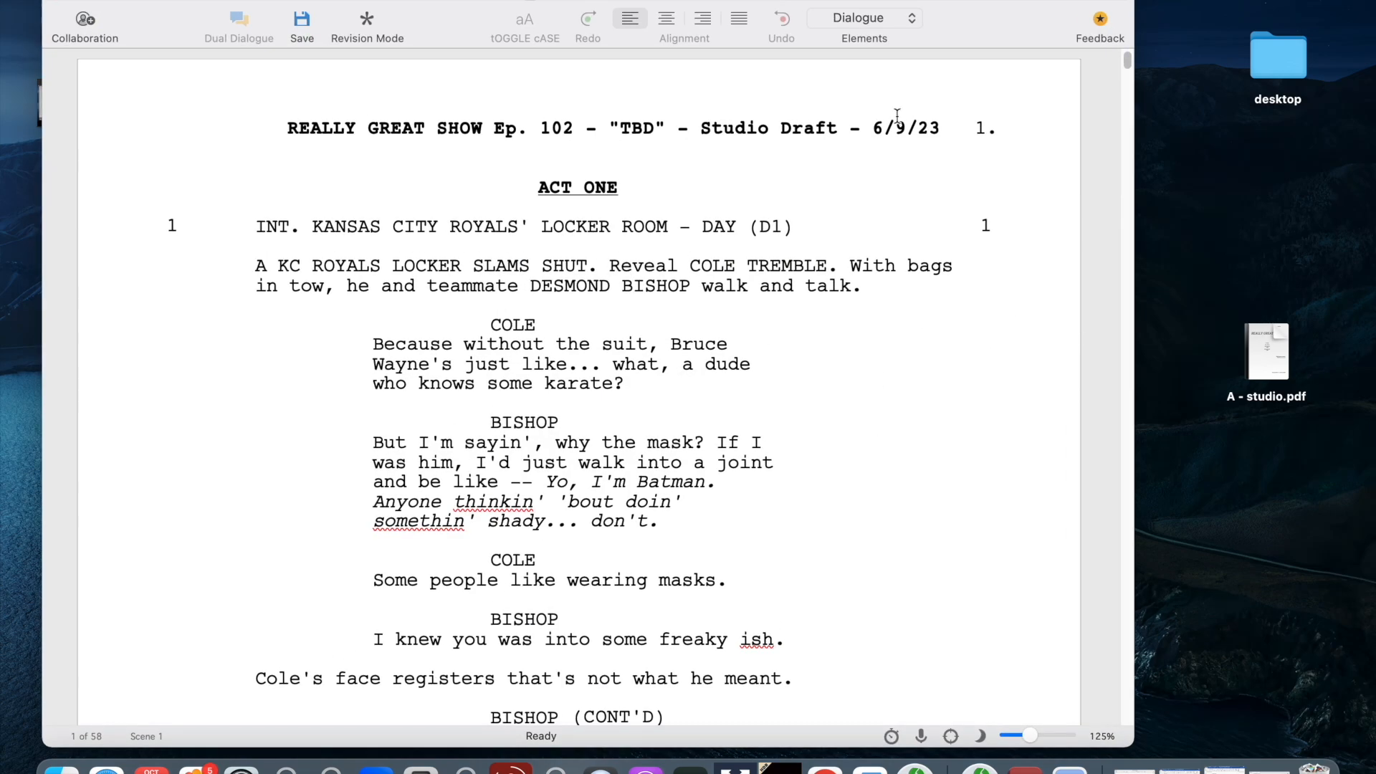
- Replace the draft name and date in the script's page header with WHITE WIP
click(422, 1)
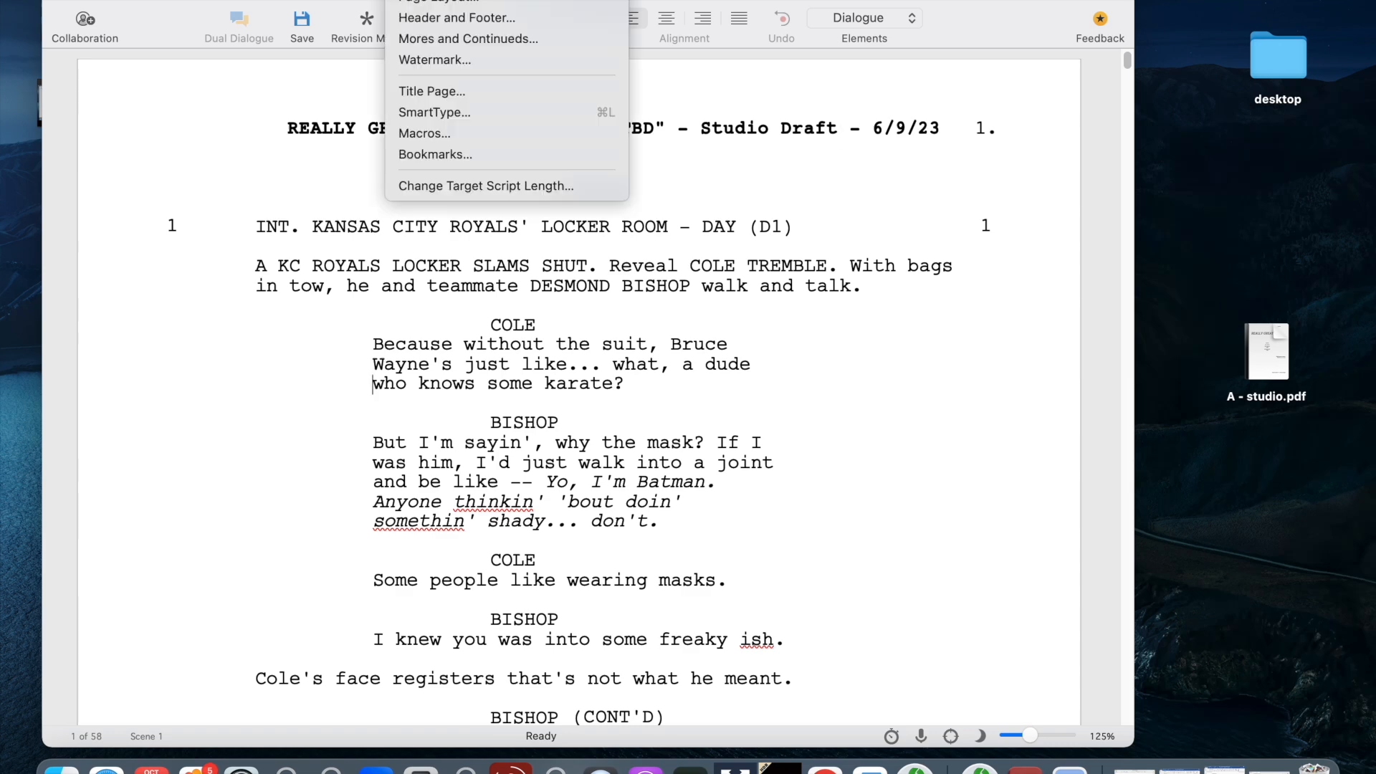
click(441, 25)
drag(807, 284, 627, 286)
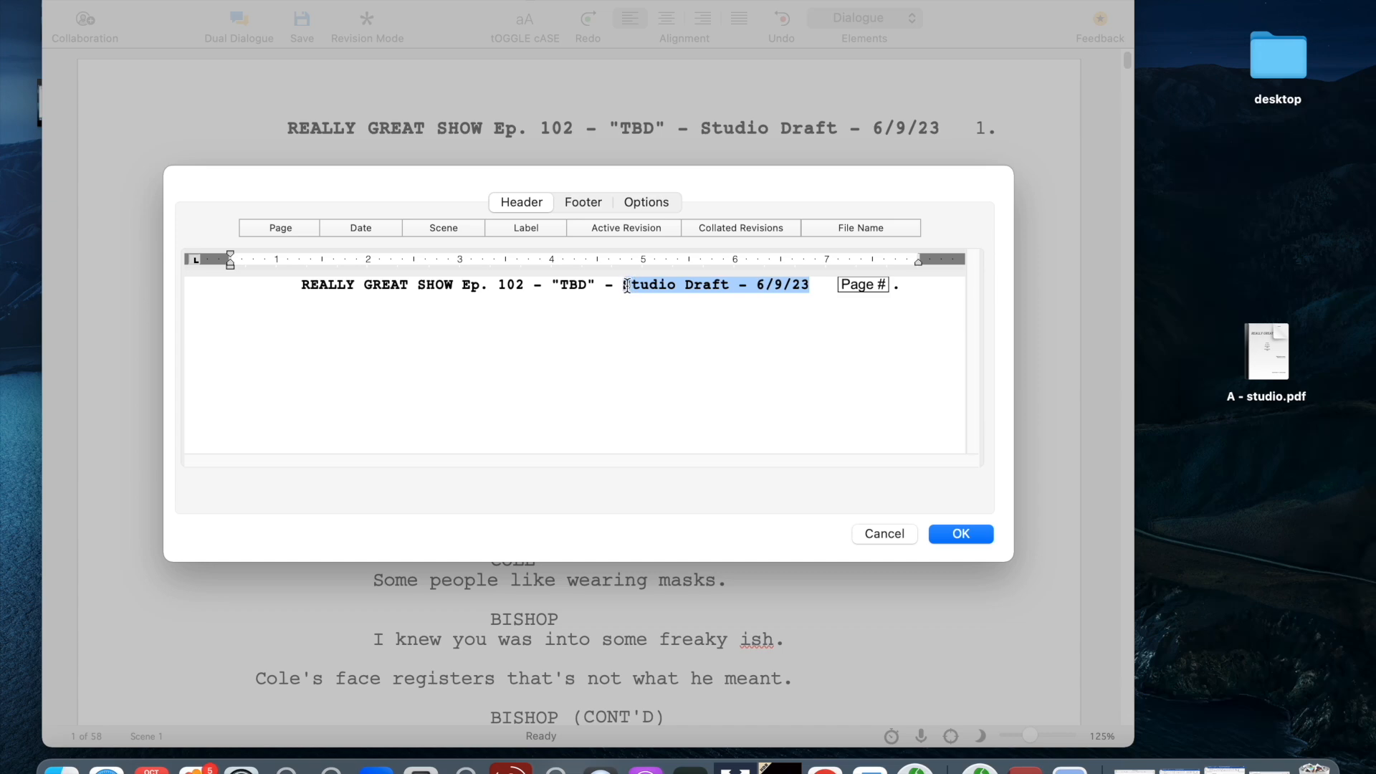
text(WHIT)
key(BackSpace)
text(TE WIP)
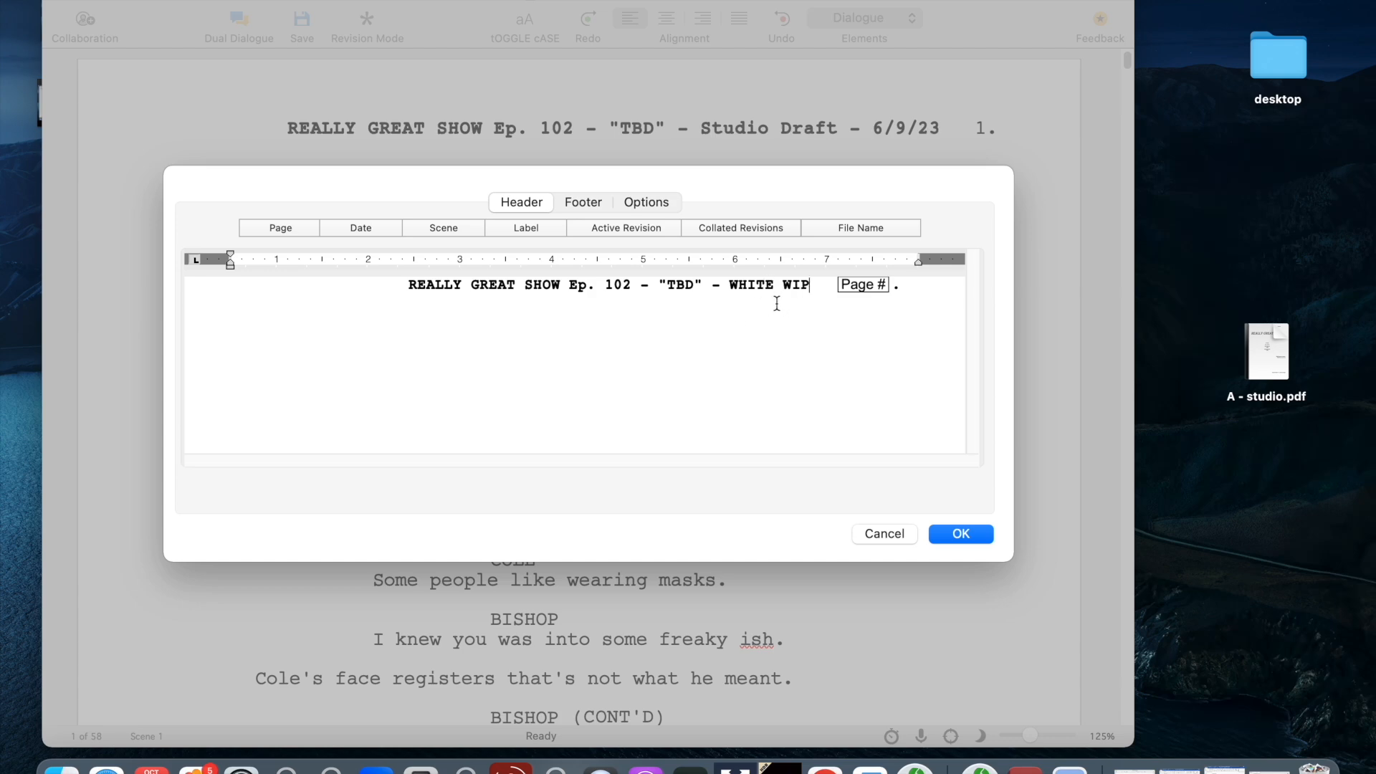
click(959, 533)
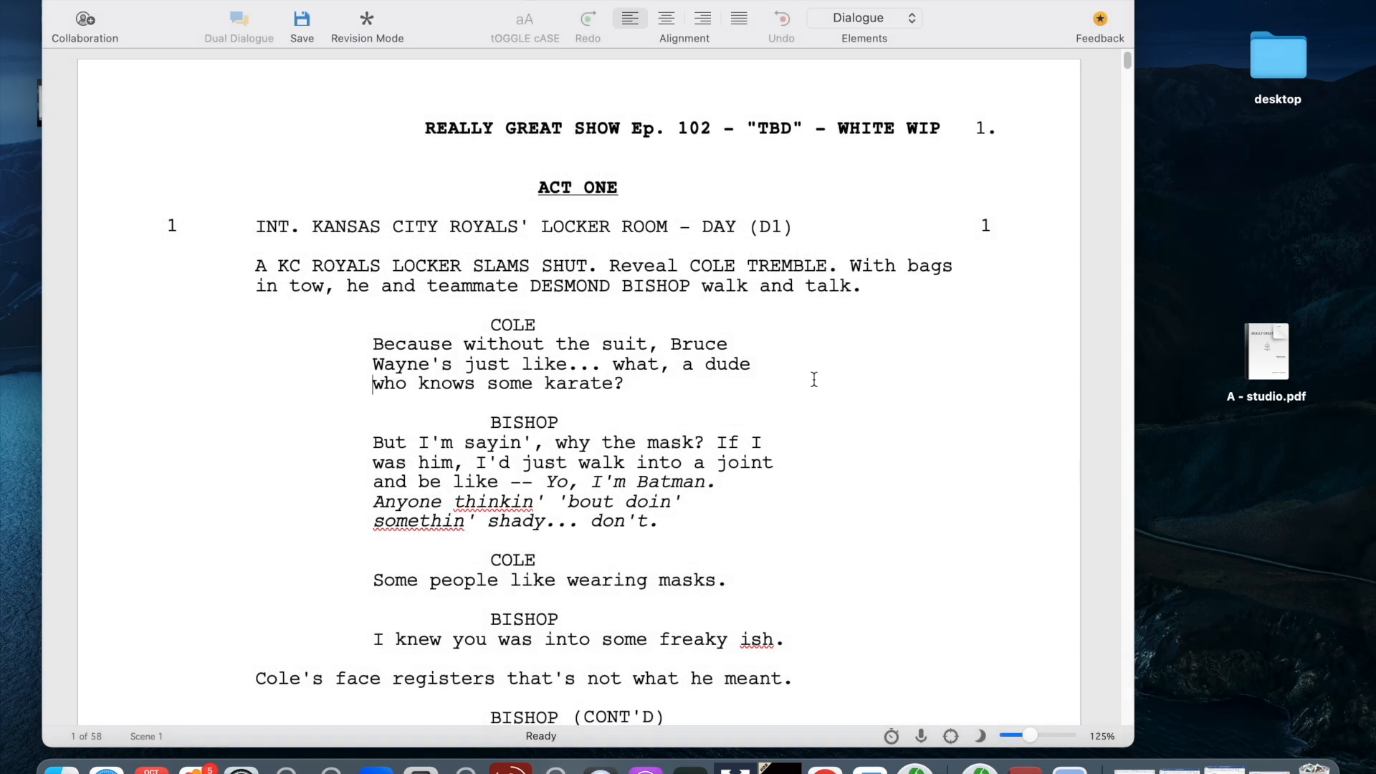
- Save the script and turn on Revision Mode
click(670, 267)
click(302, 18)
click(366, 27)
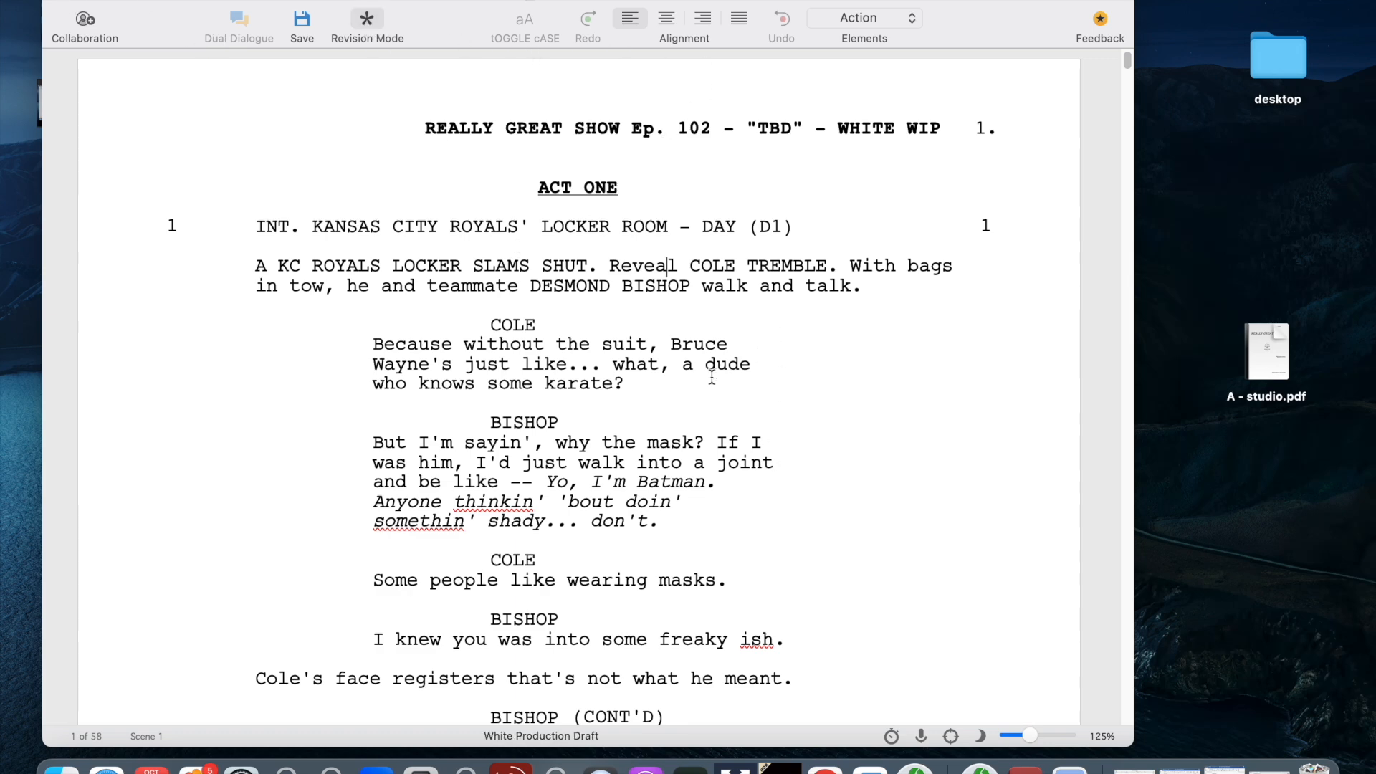
- Undo the trial space added at the end of Cole's first line of dialogue and close the script
click(641, 386)
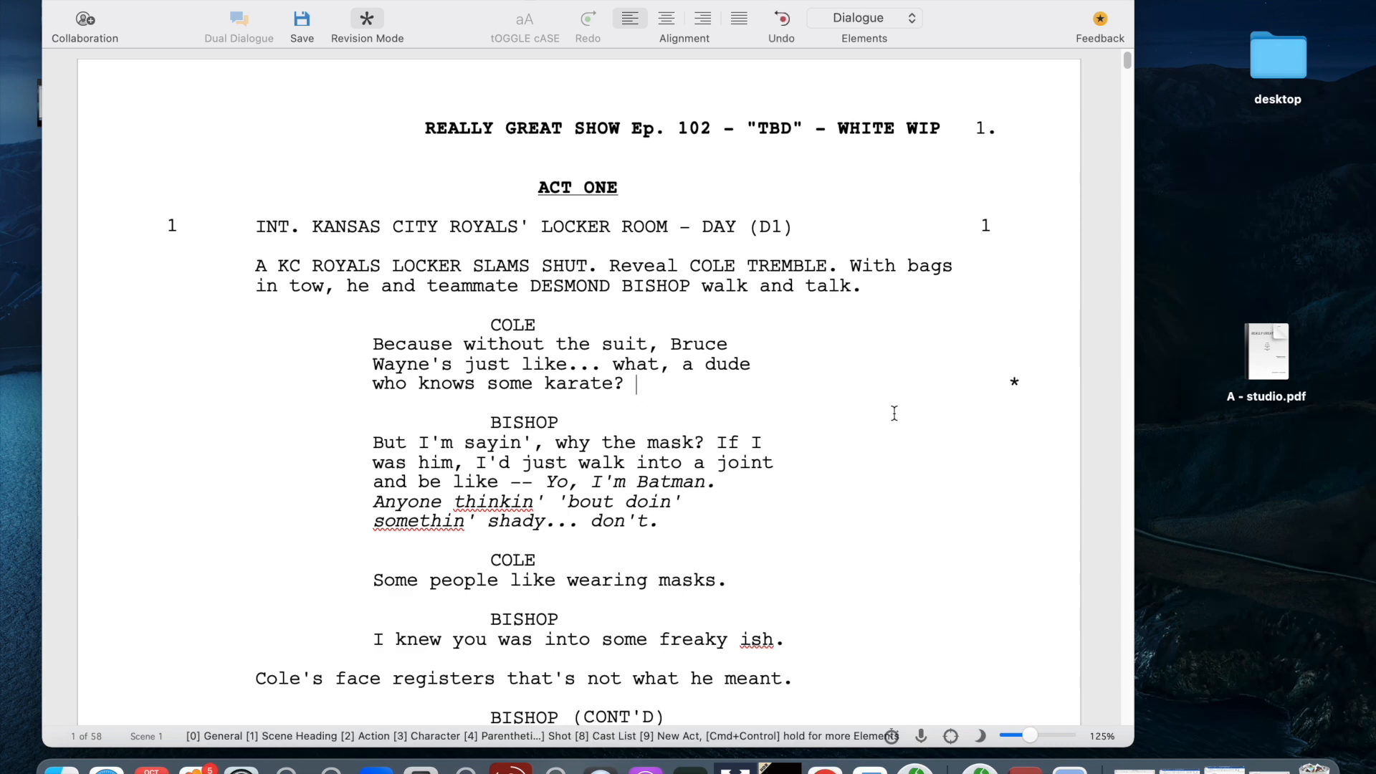
key(super+z)
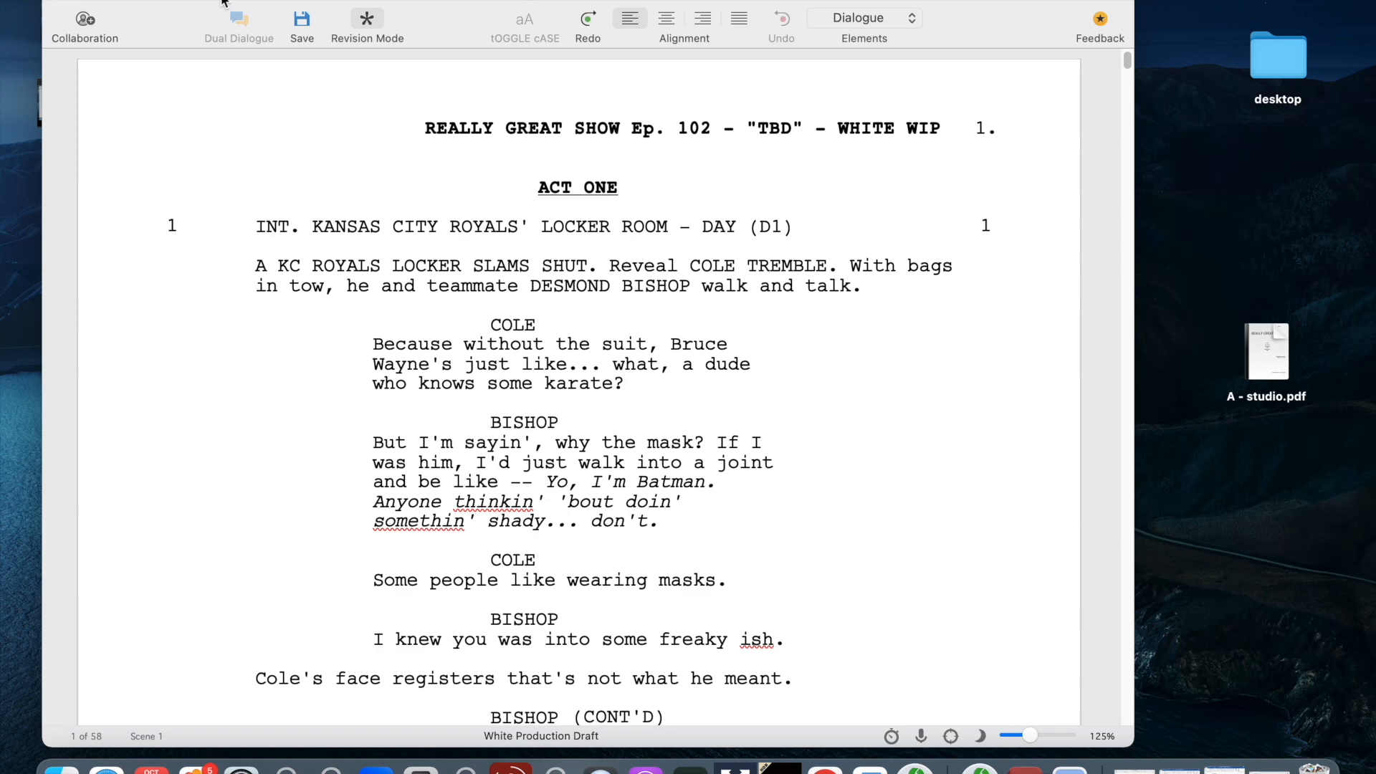
click(57, 0)
click(665, 250)
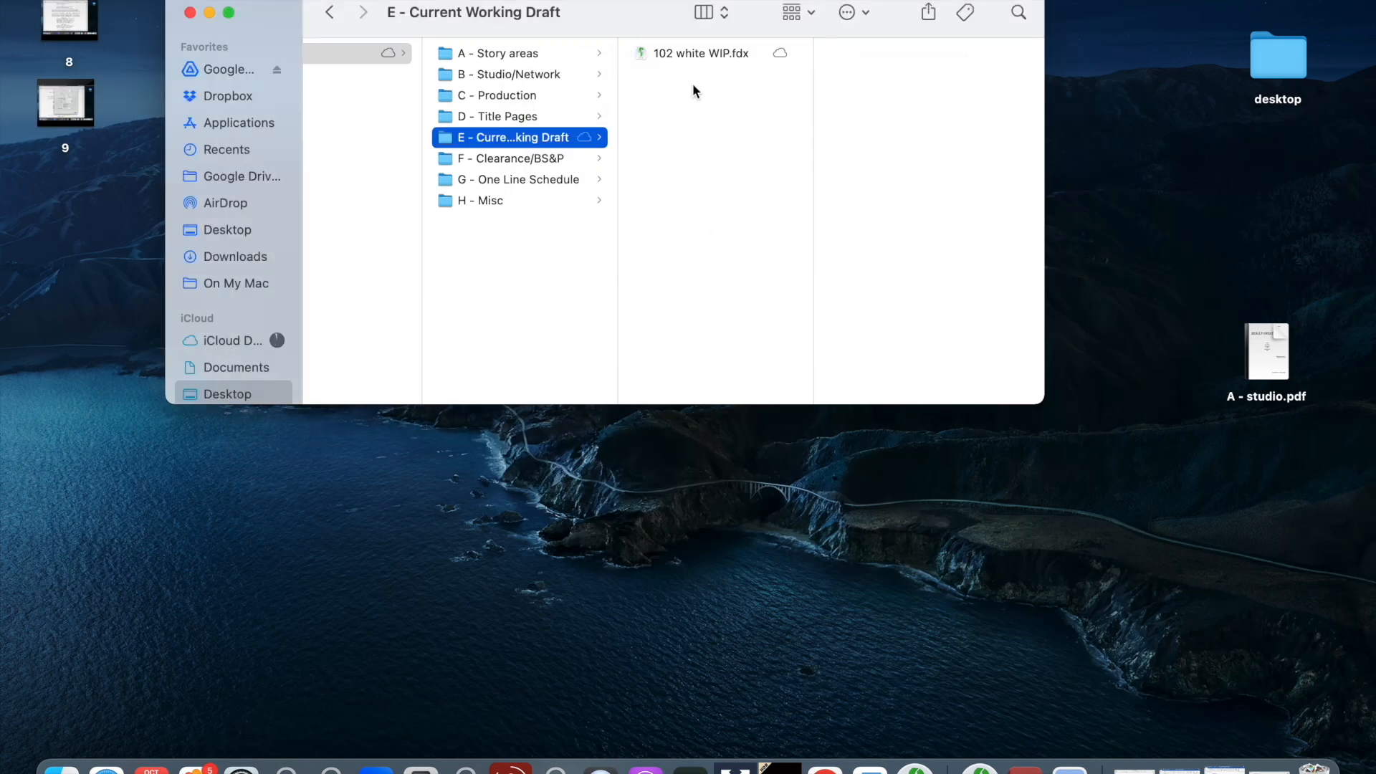
- Switch to Gmail and start a new email to the recipient's contact with the subject "102 white WIP"
click(687, 56)
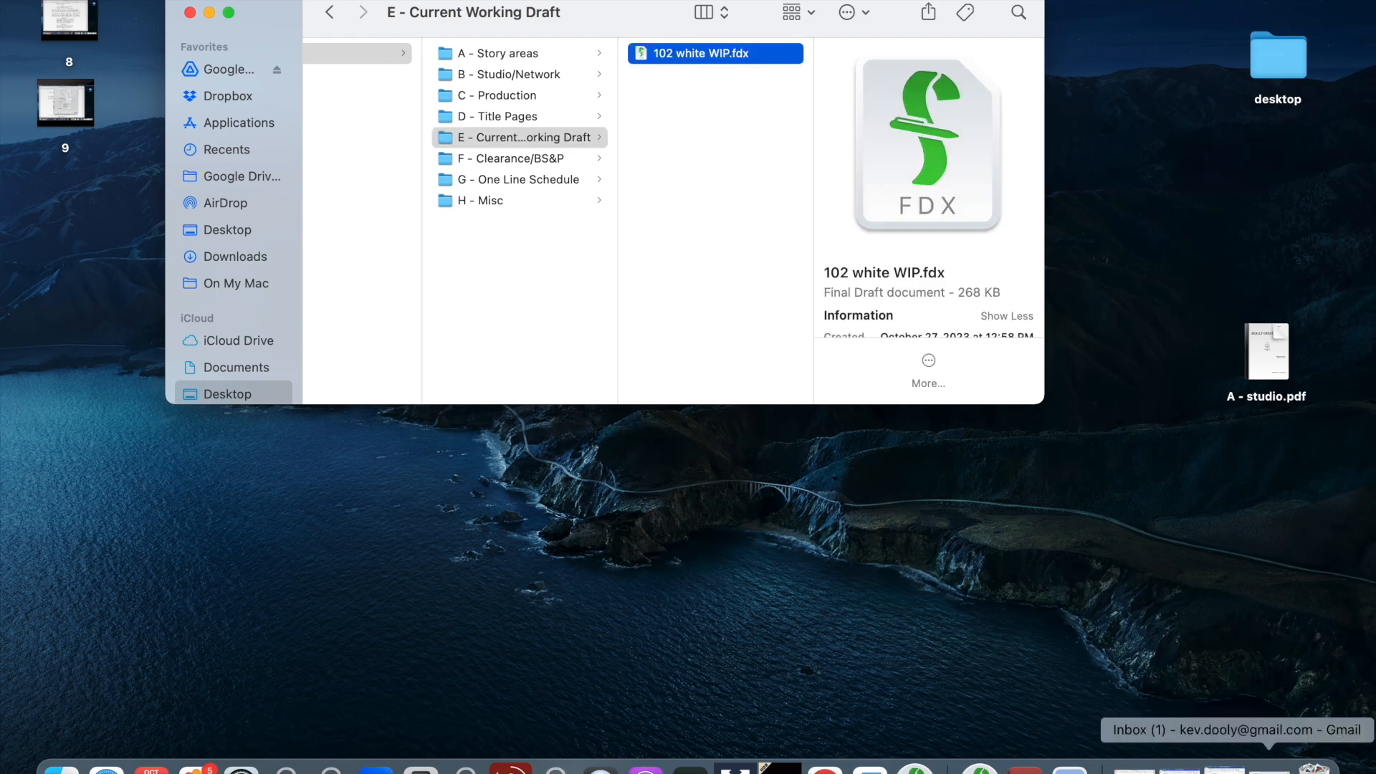
click(1268, 769)
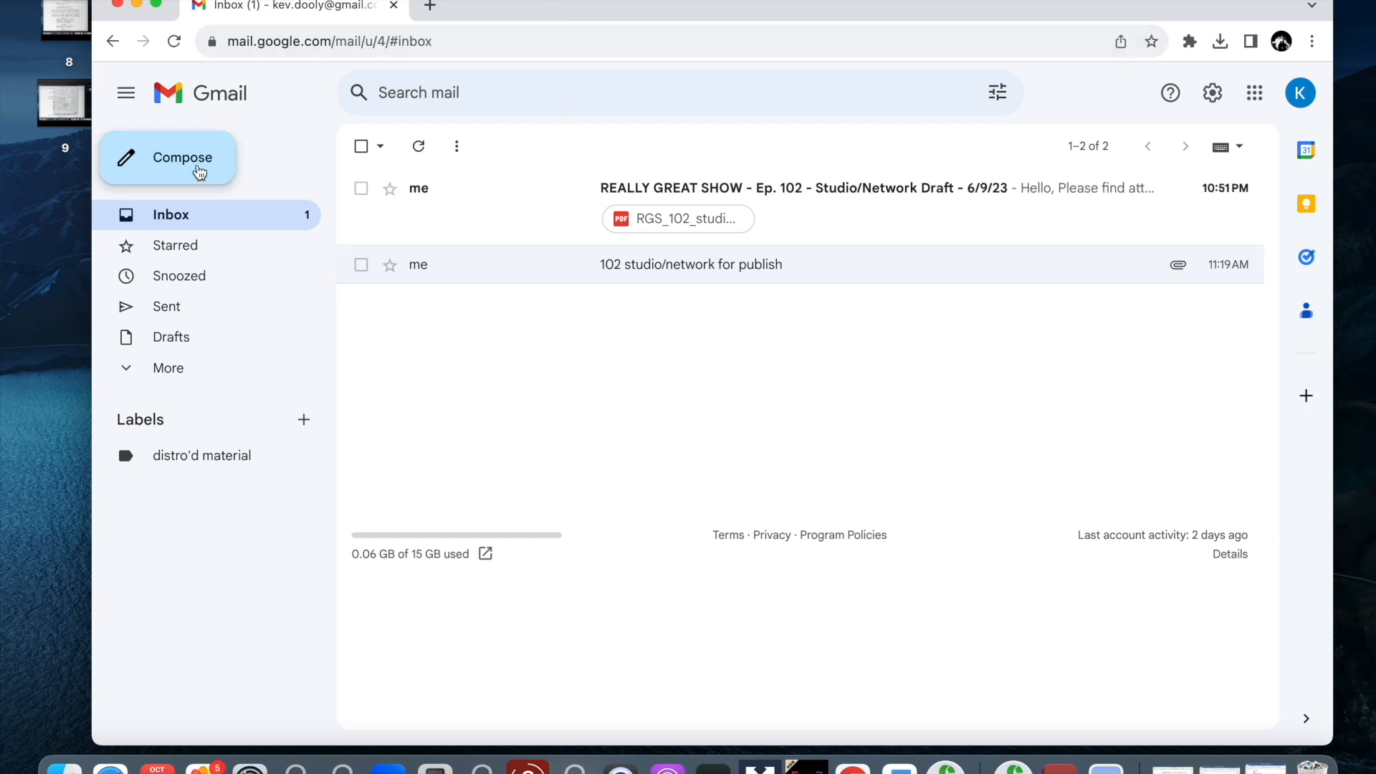
click(200, 173)
text(kevin)
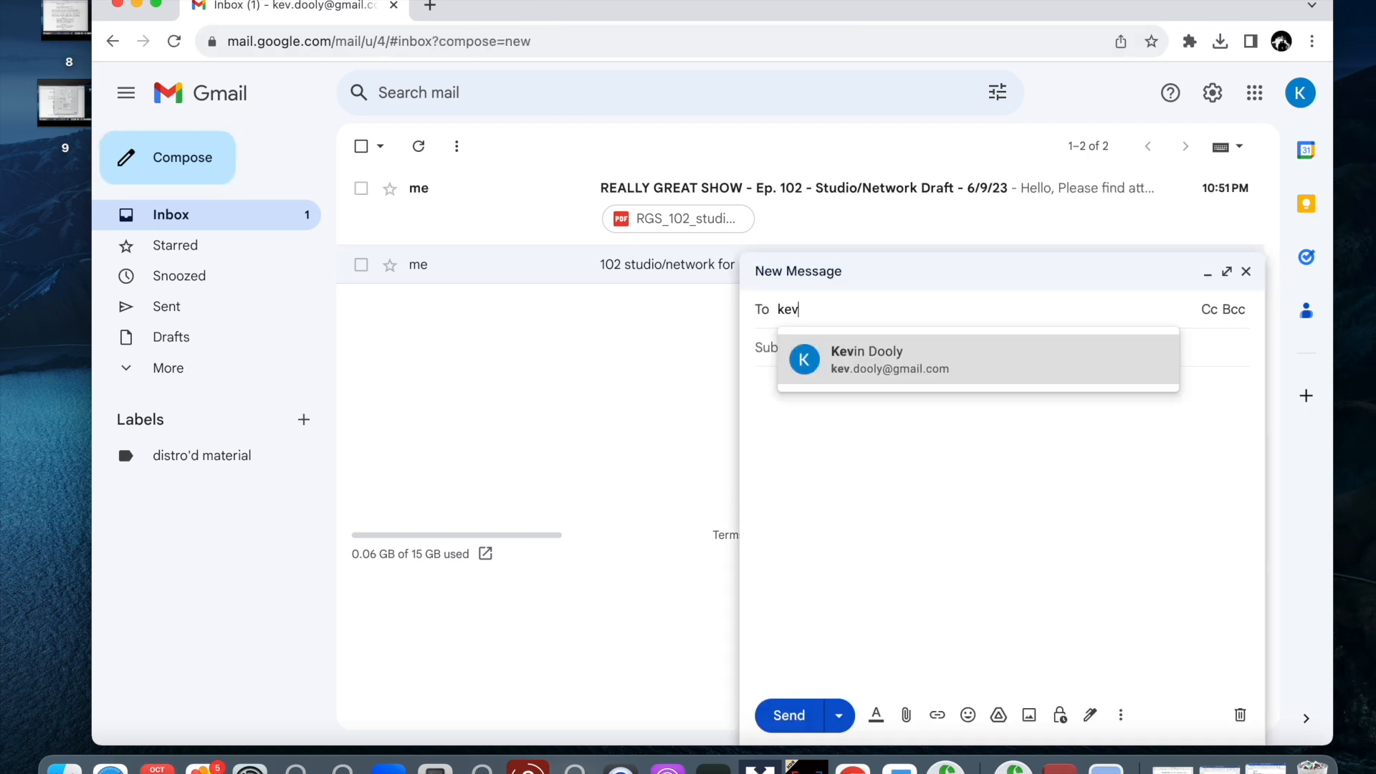
key(Return)
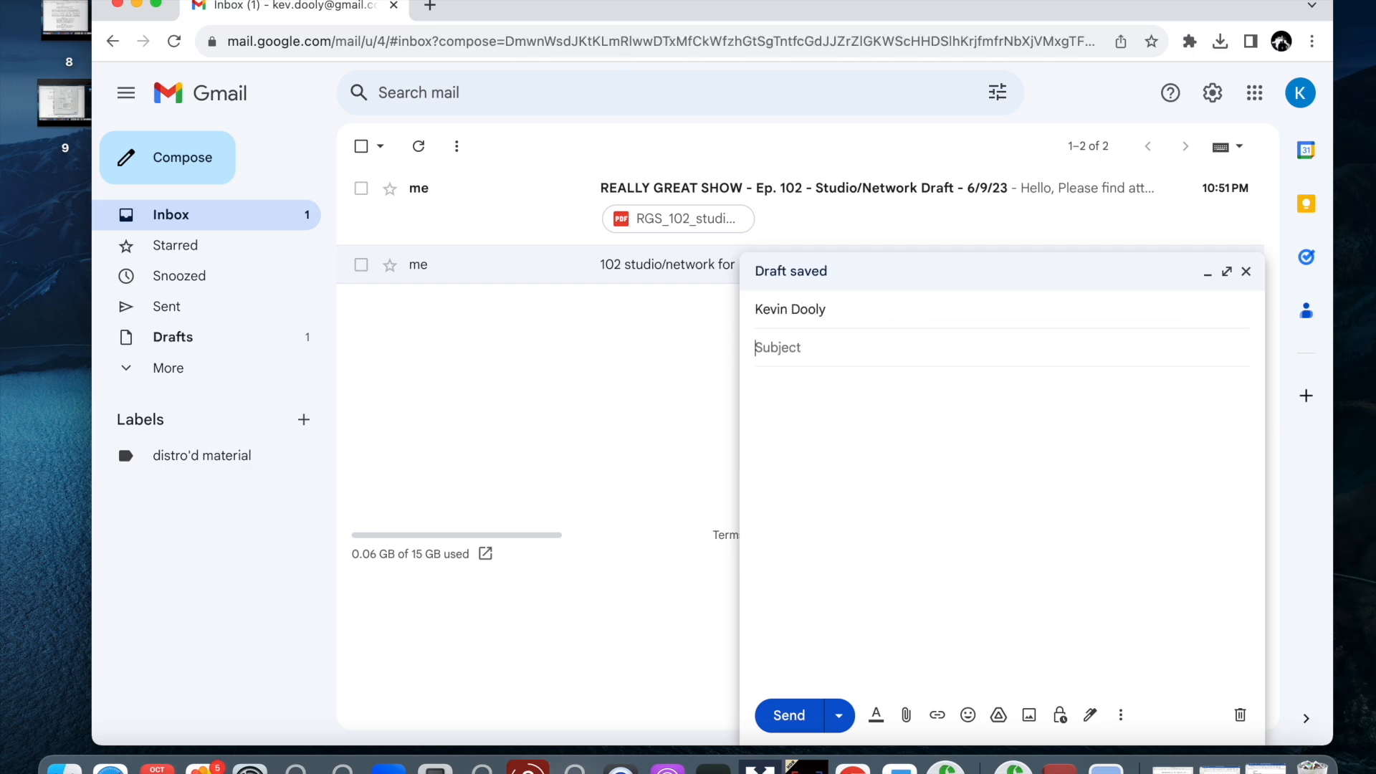
text(102)
text( whiye)
text(te WIP)
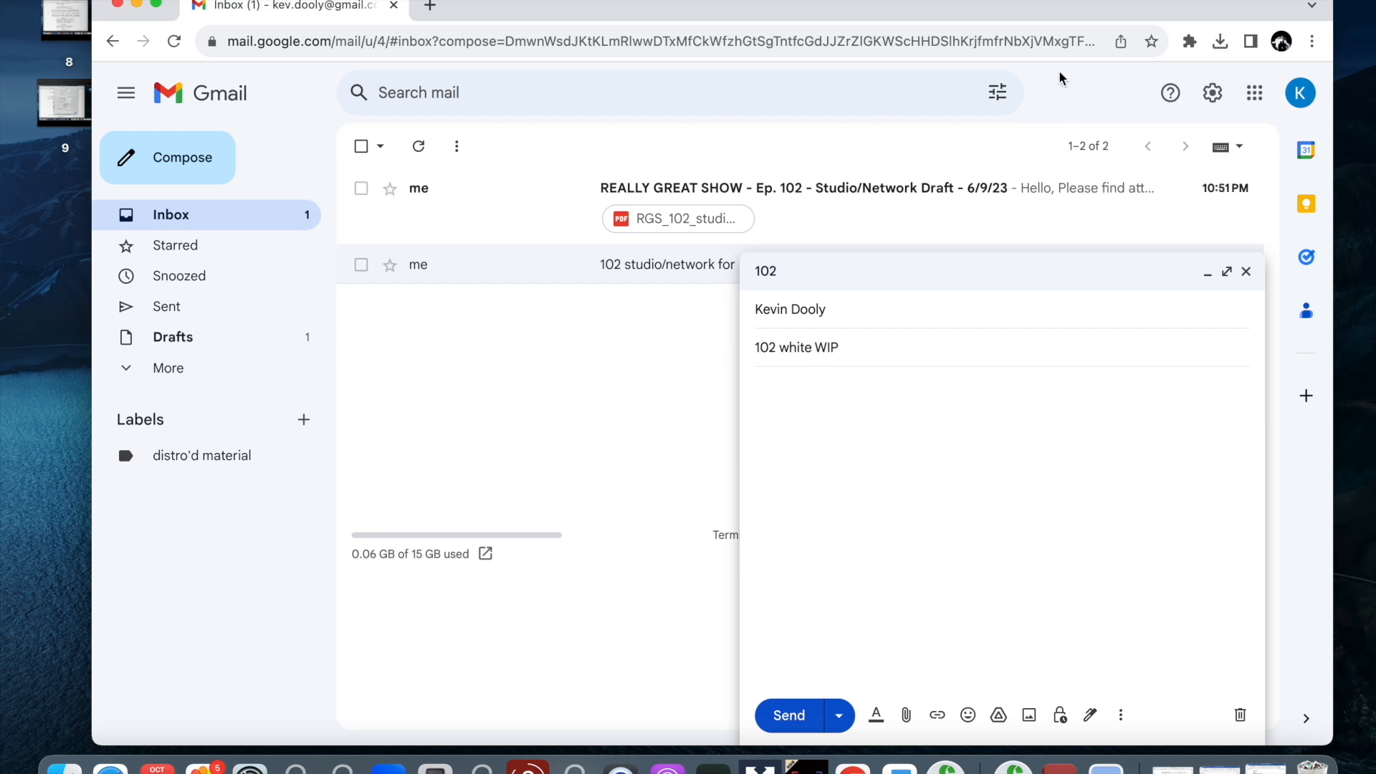
- Attach 102 white WIP.fdx from the E - Current Working Draft folder to the draft email
drag(1049, 4, 772, 97)
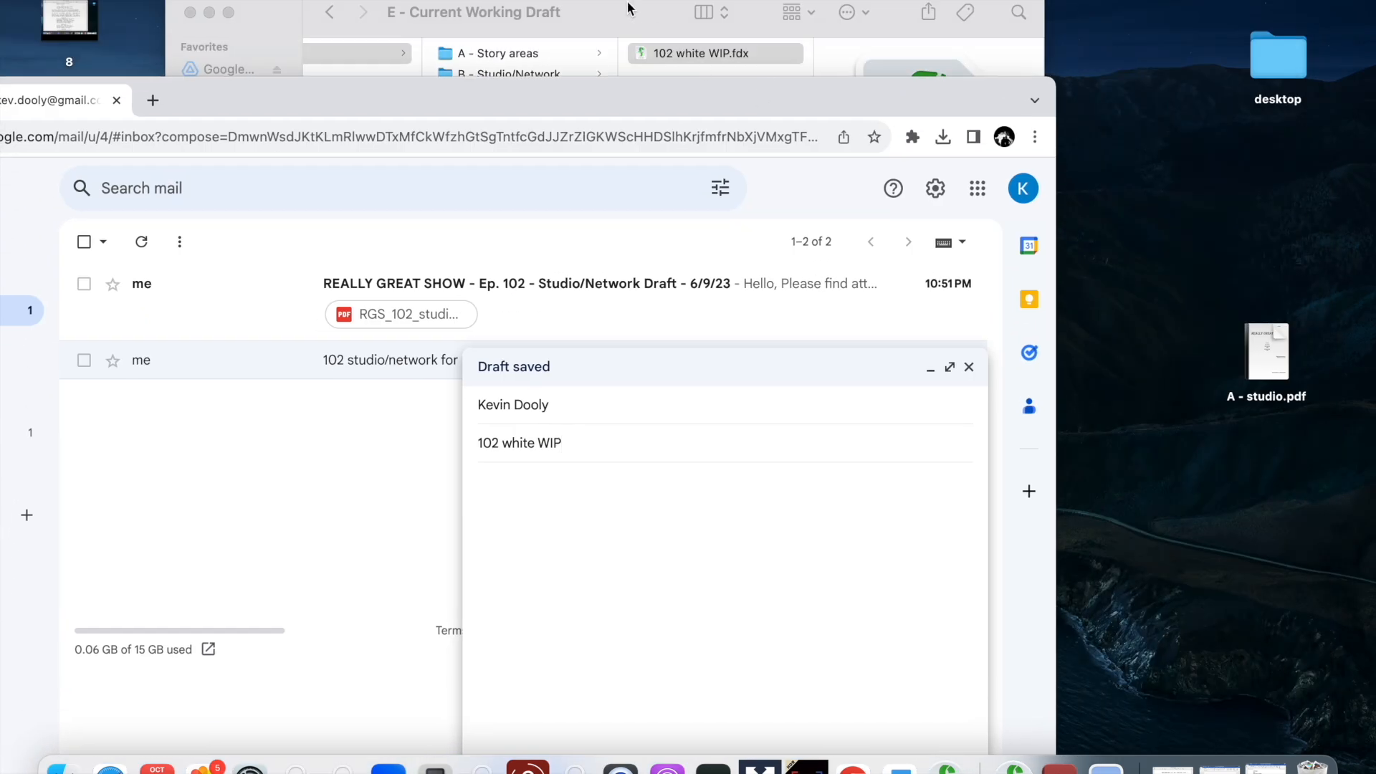
click(628, 9)
drag(640, 56, 659, 520)
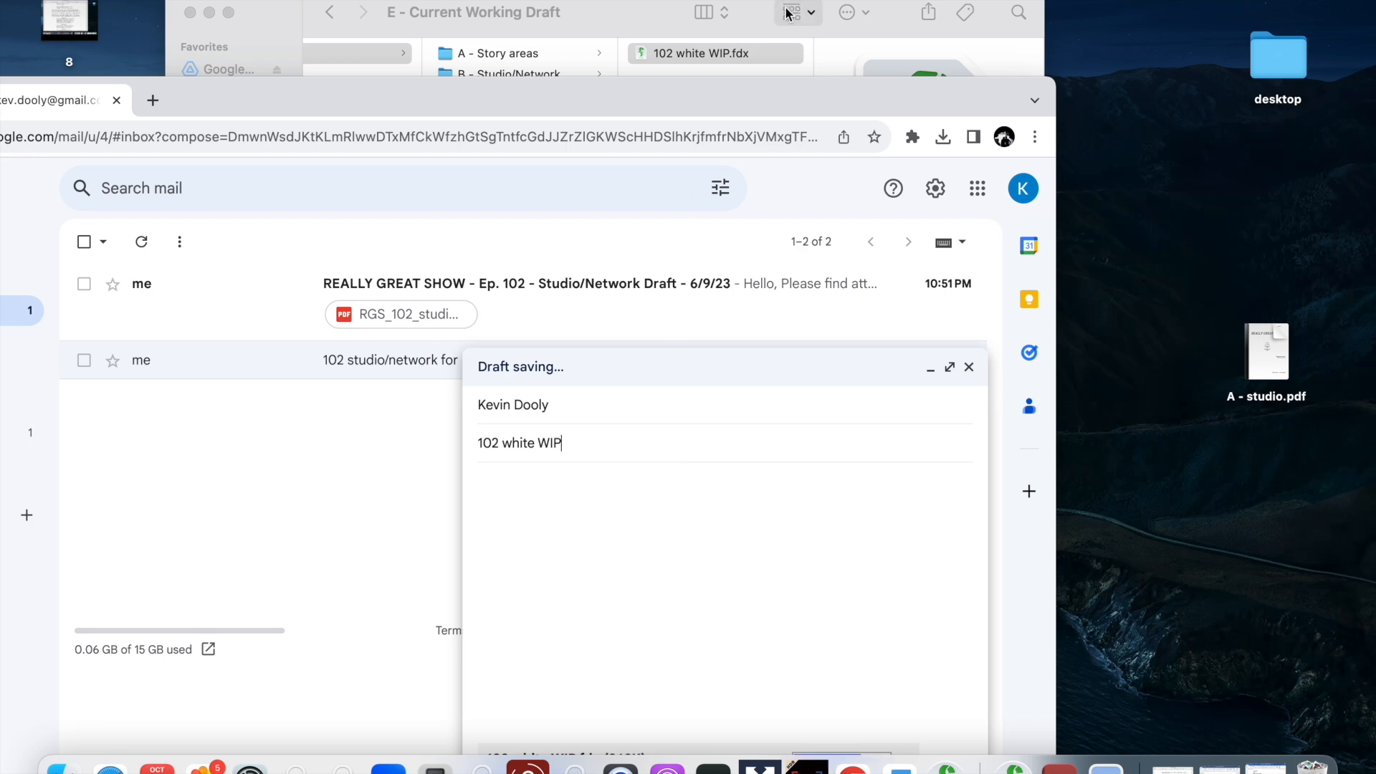
drag(663, 105, 829, 57)
click(667, 18)
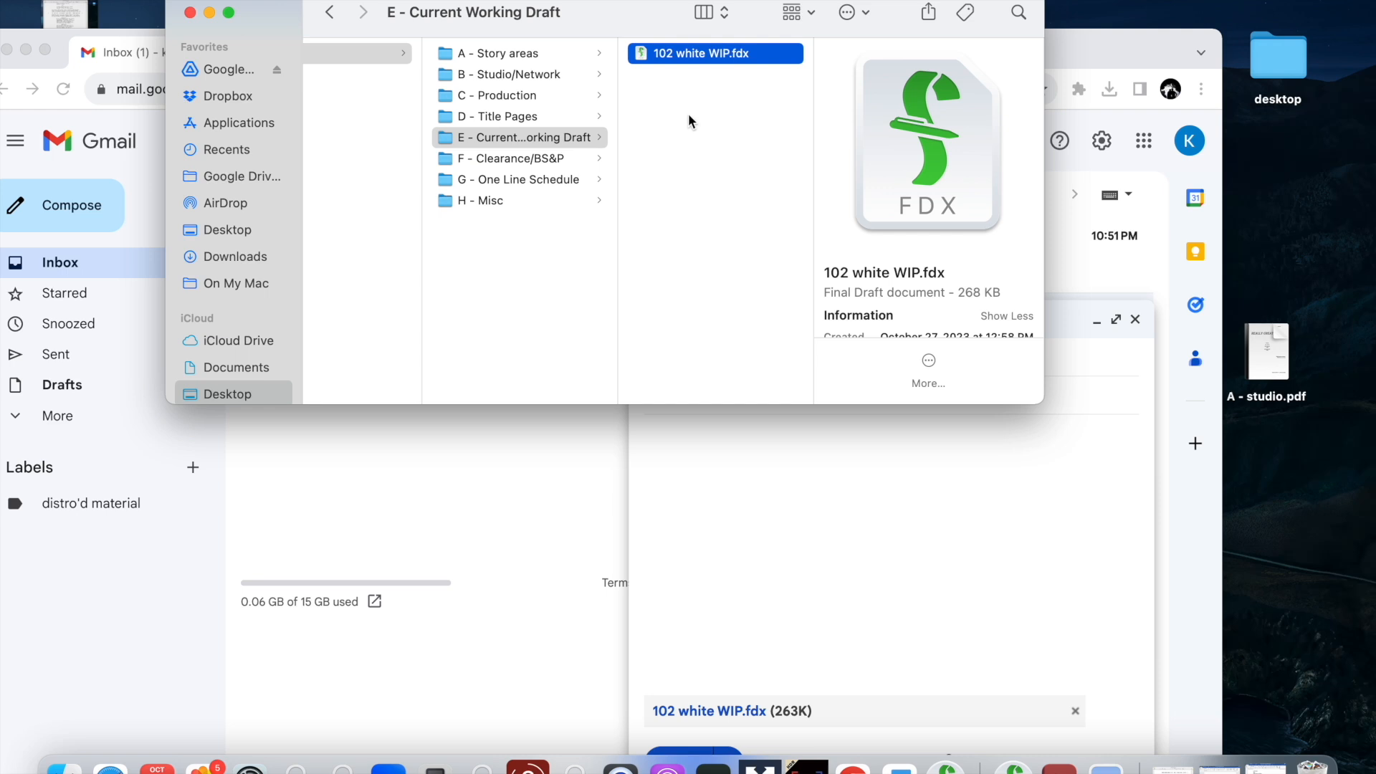
mouse_move(1096, 59)
mouse_down()
mouse_move(1104, 20)
mouse_move(1148, 19)
mouse_move(1092, 44)
mouse_up()
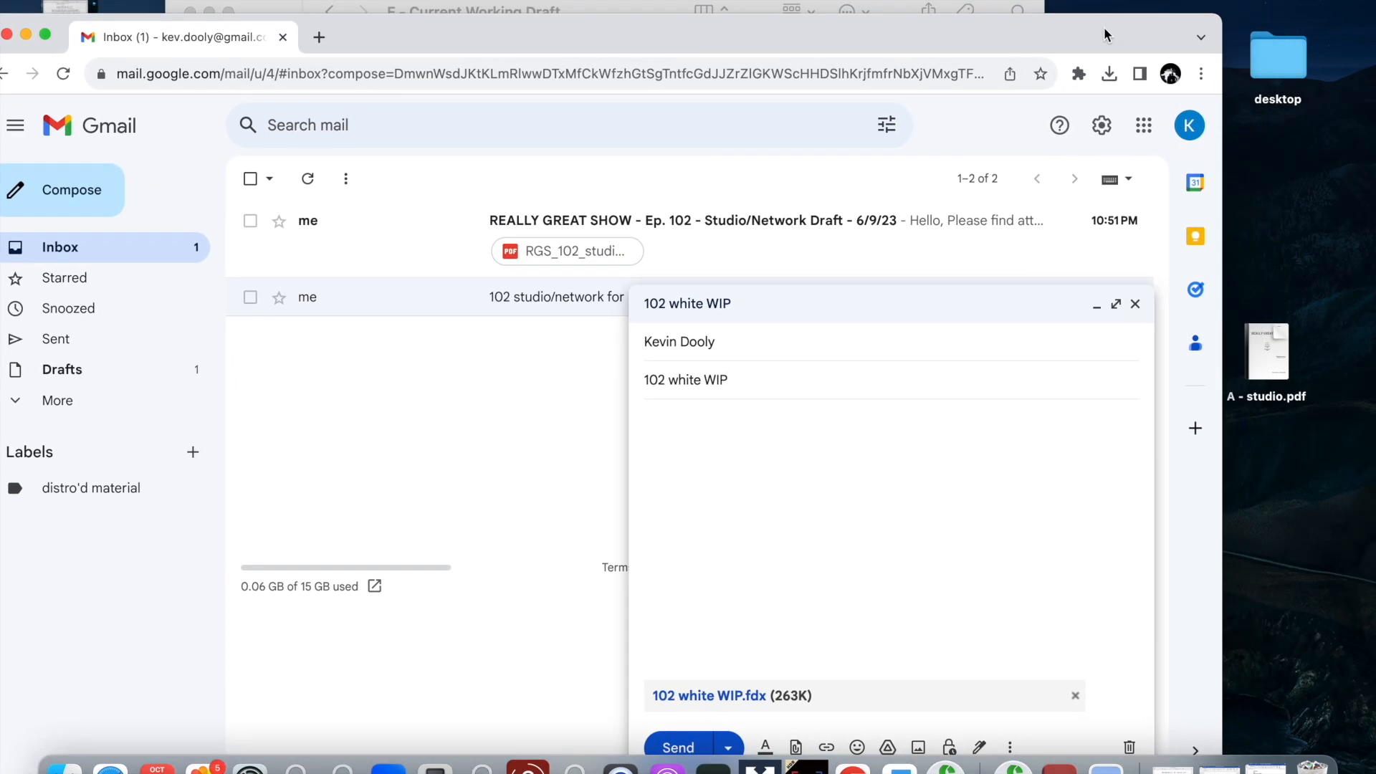
- Compress 102 white WIP.fdx into a ZIP archive in the E - Current Working Draft folder
click(622, 9)
click(686, 108)
click(687, 55)
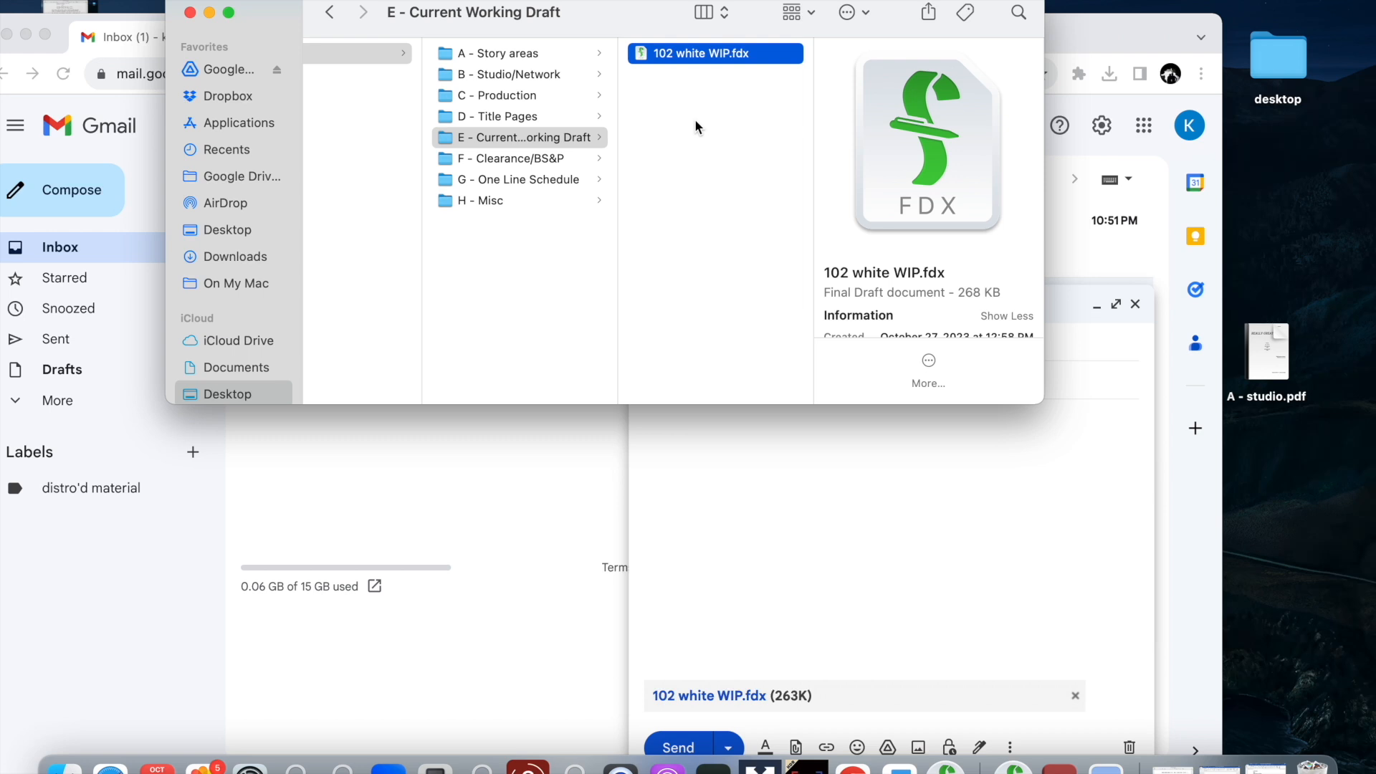
right_click(694, 53)
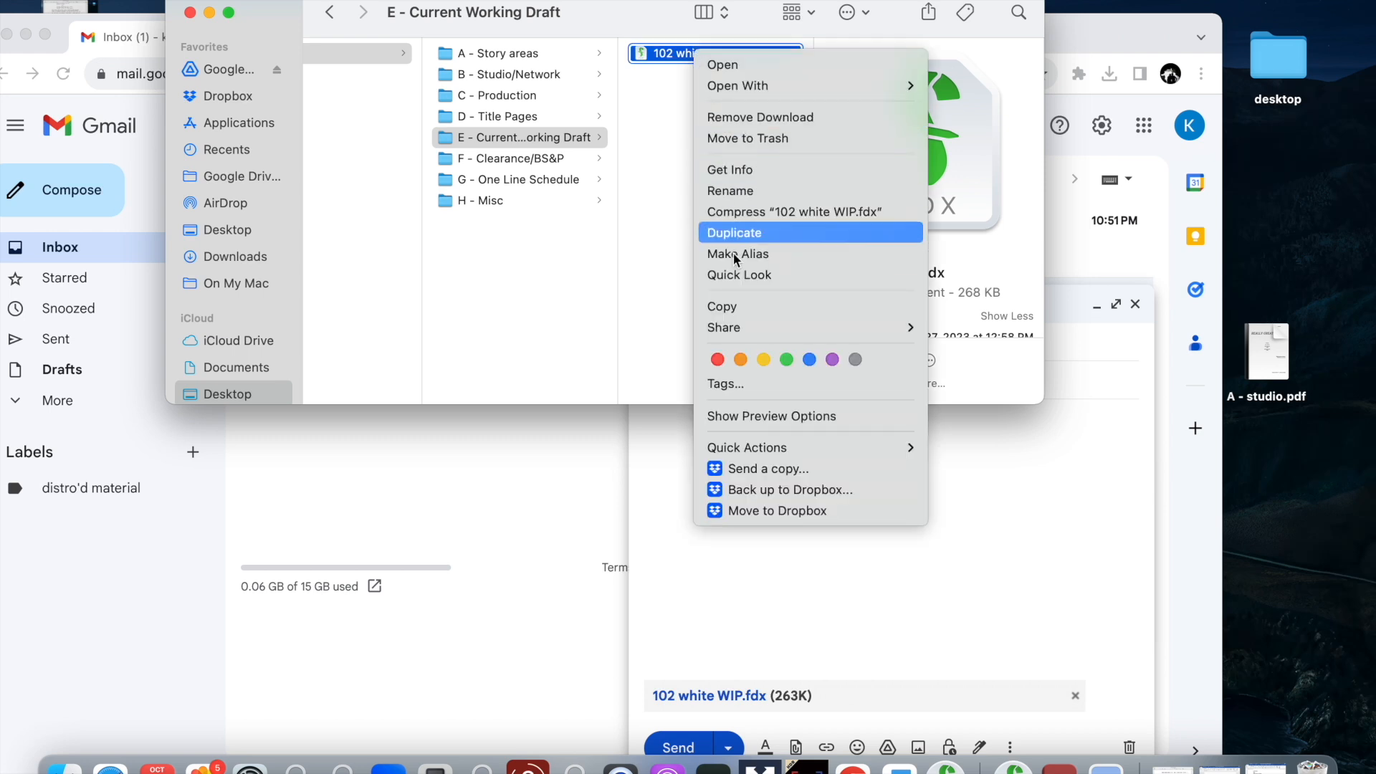
click(731, 212)
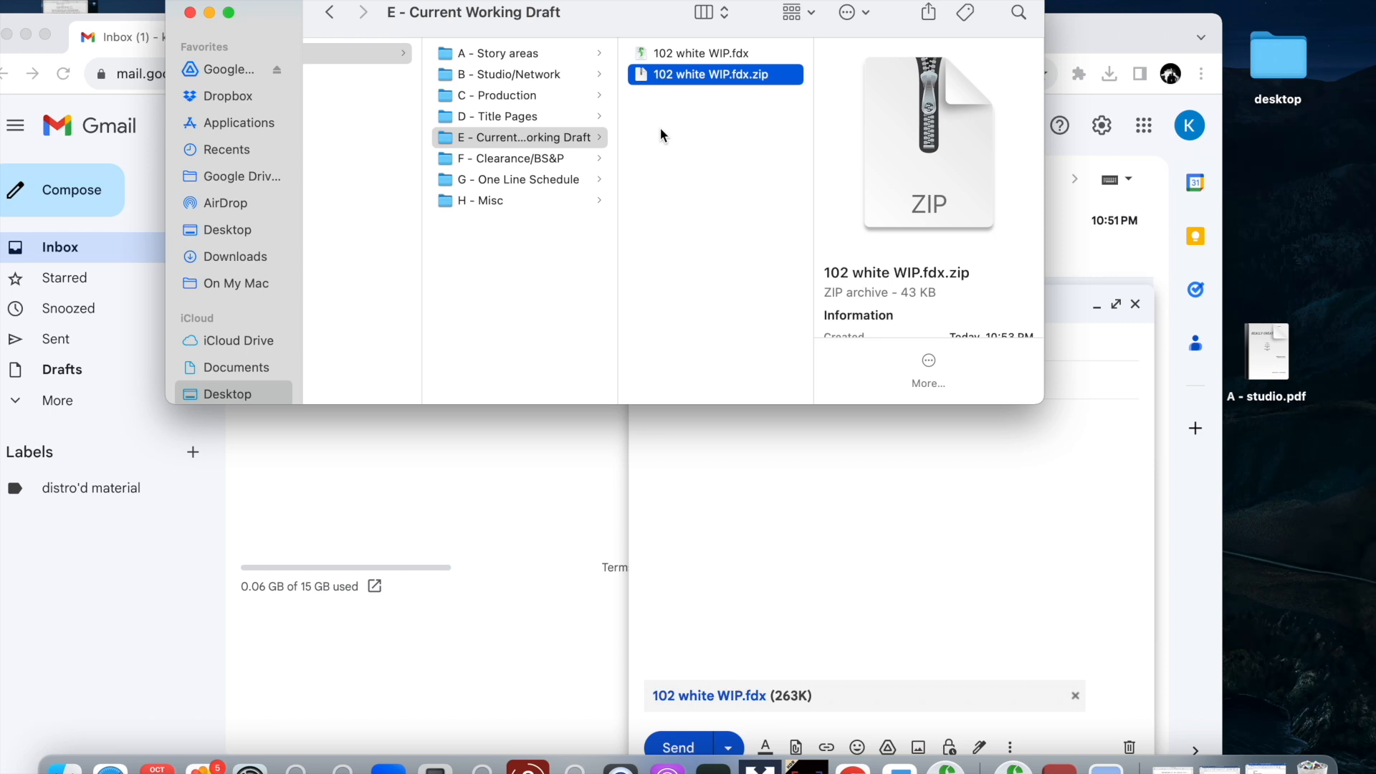
- Return to the draft email in Gmail and send it with 102 white WIP.fdx attached
click(926, 490)
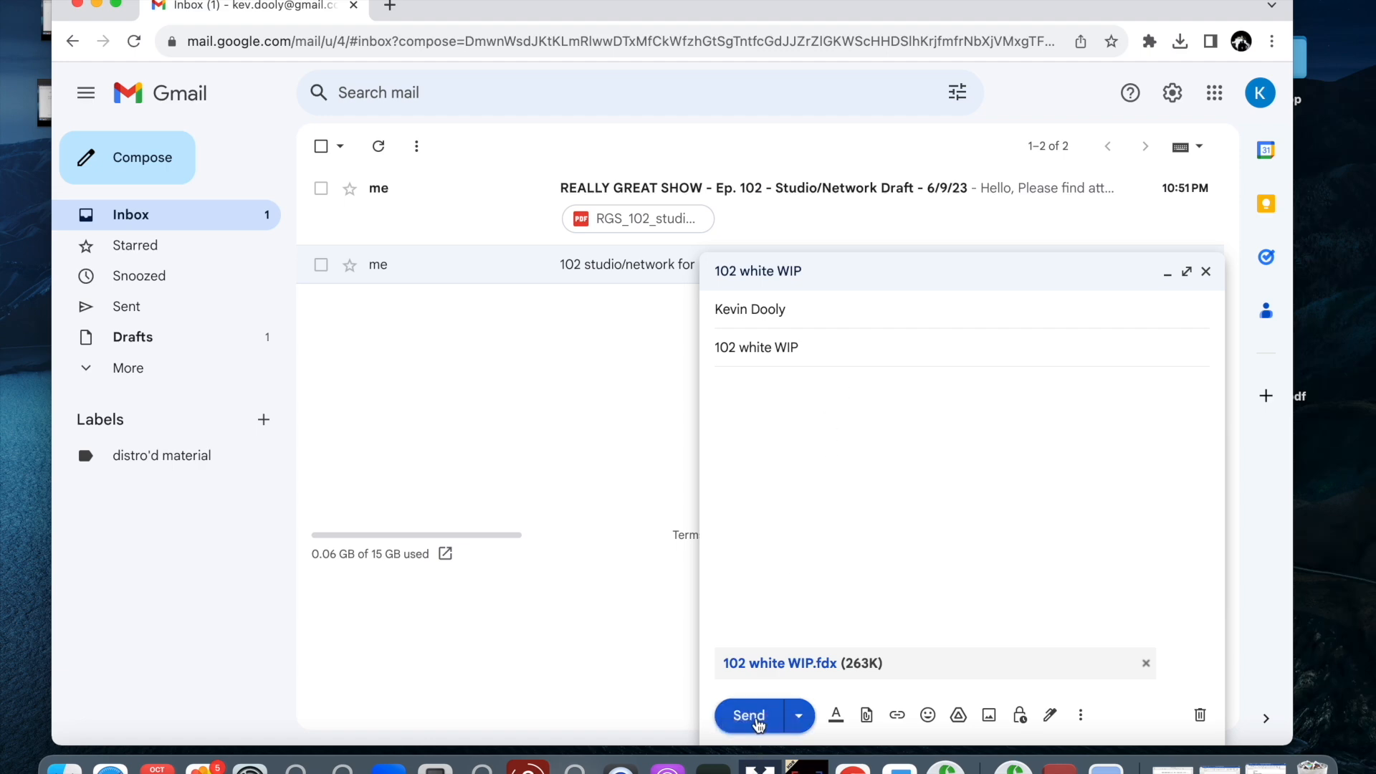
click(754, 718)
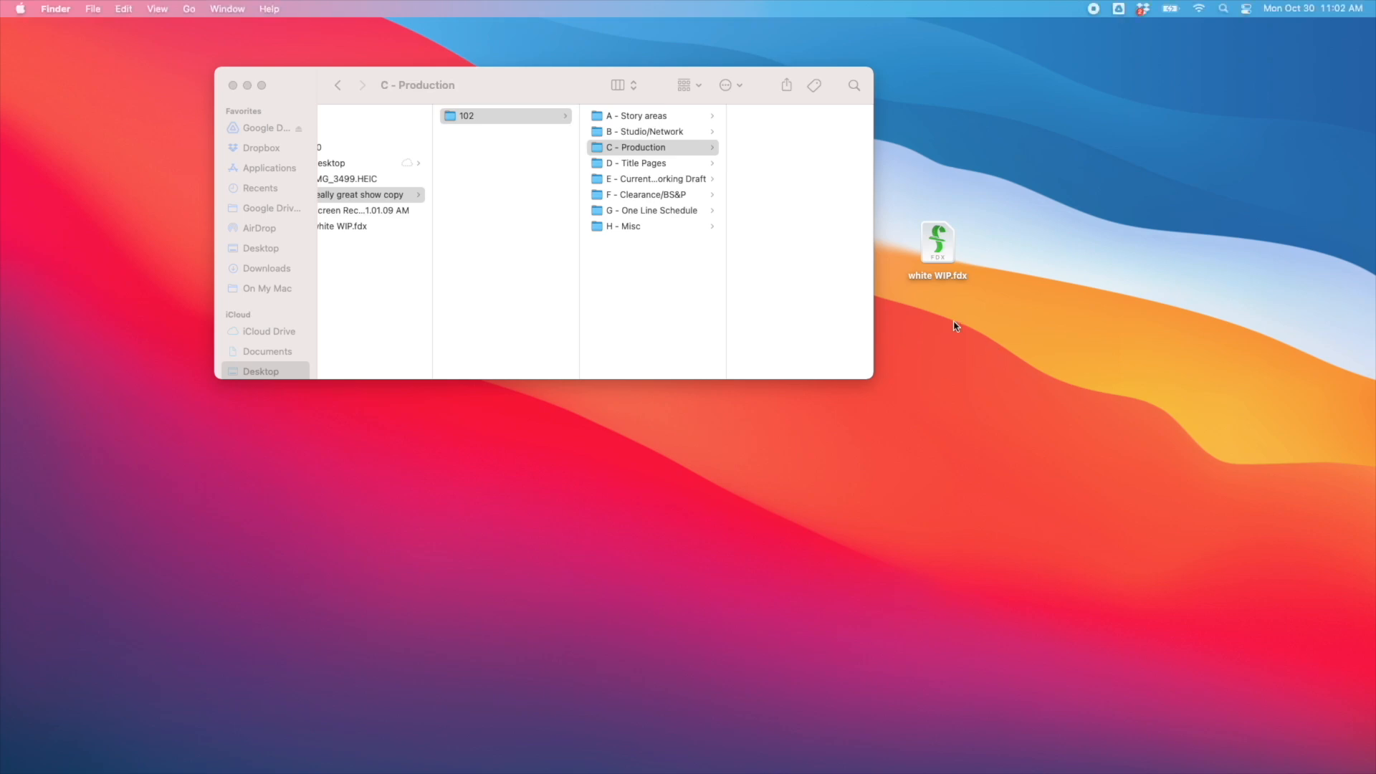
- Create a folder named "A - white" inside episode 102's C - Production folder in Finder
click(925, 242)
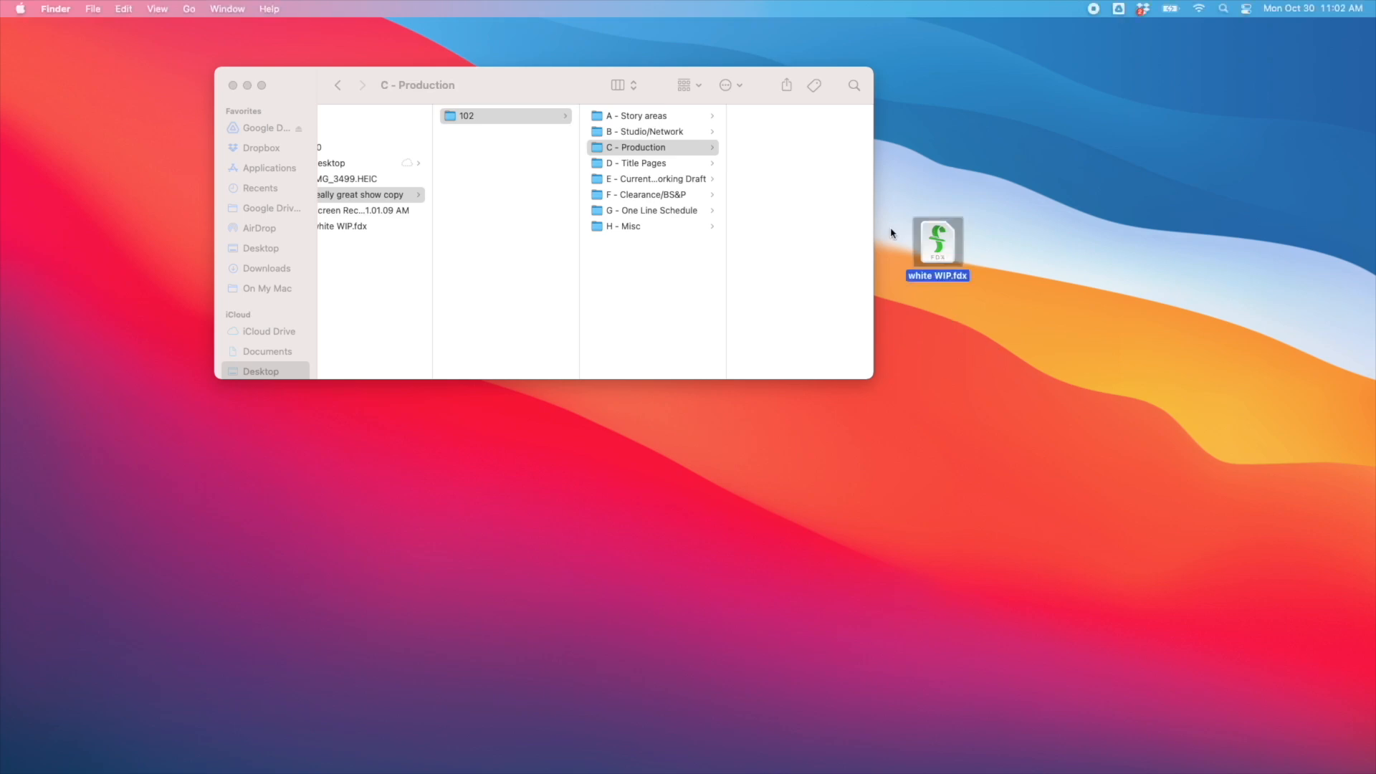
click(772, 165)
drag(569, 99, 512, 89)
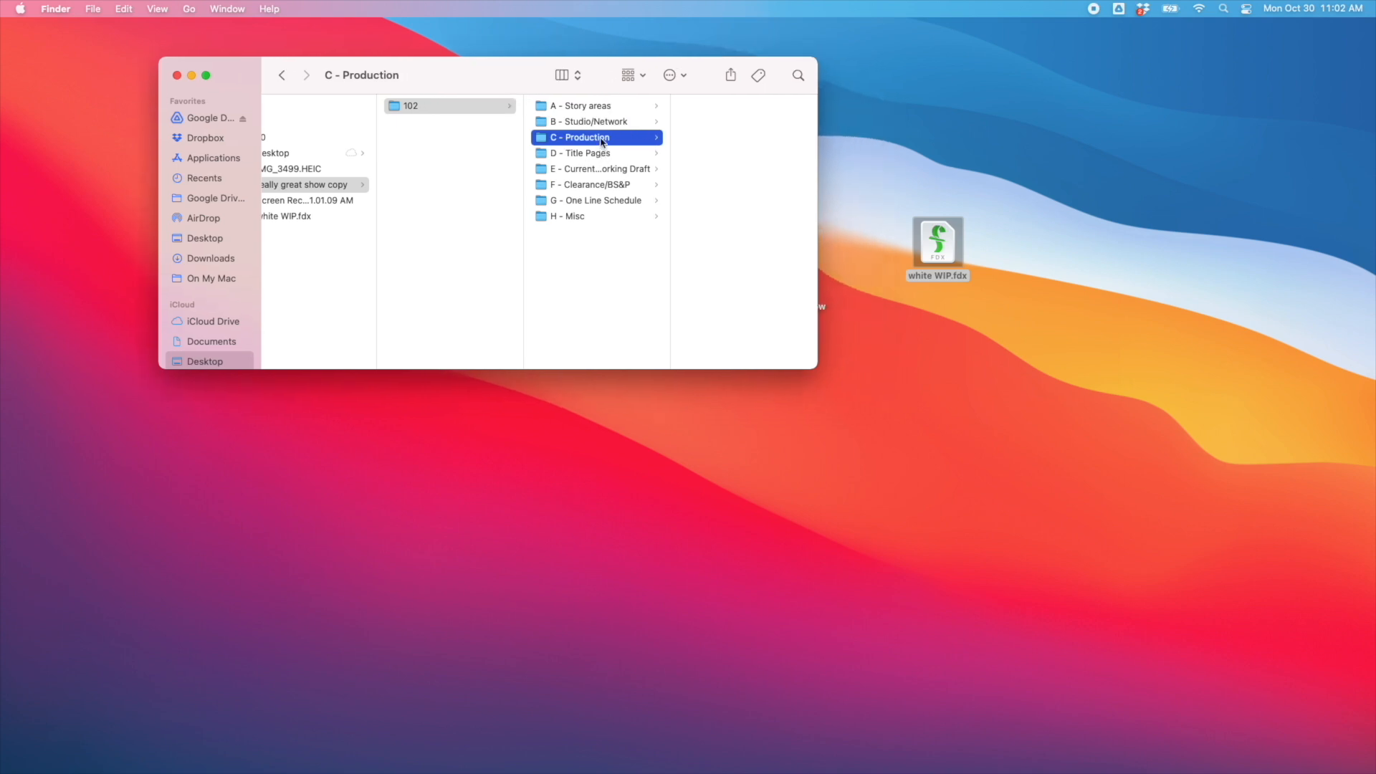
click(713, 128)
click(668, 76)
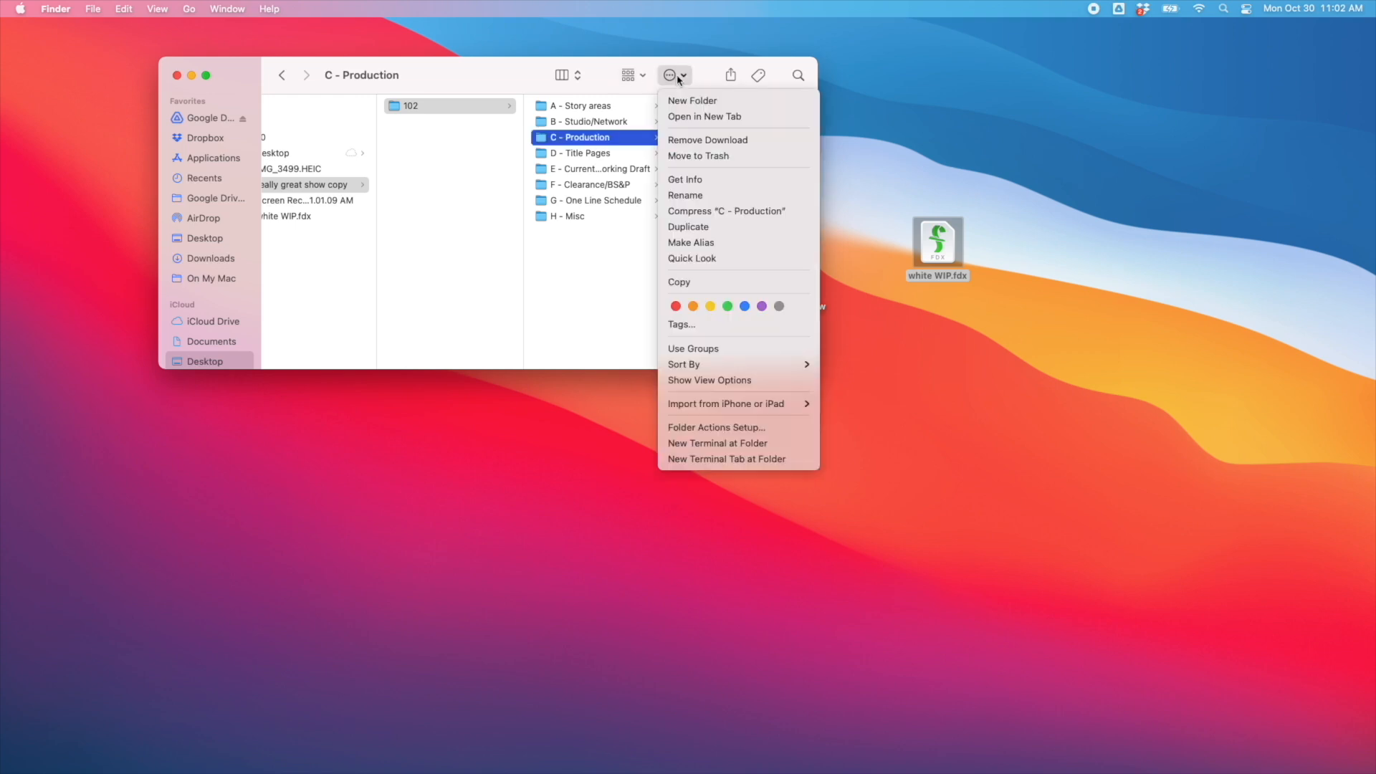
click(689, 98)
text(A - w)
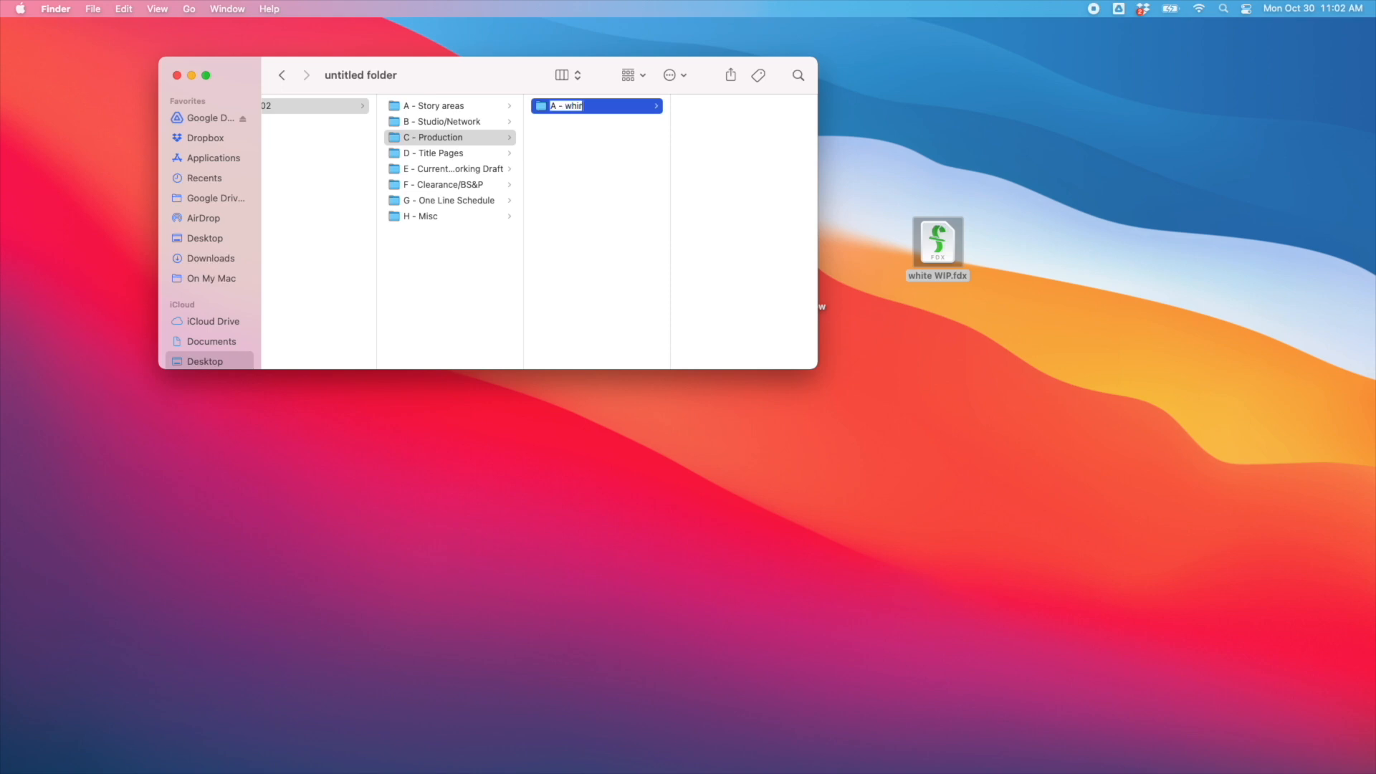
text(hite)
key(Return)
- Create a subfolder named "original" inside the A - white folder
click(675, 75)
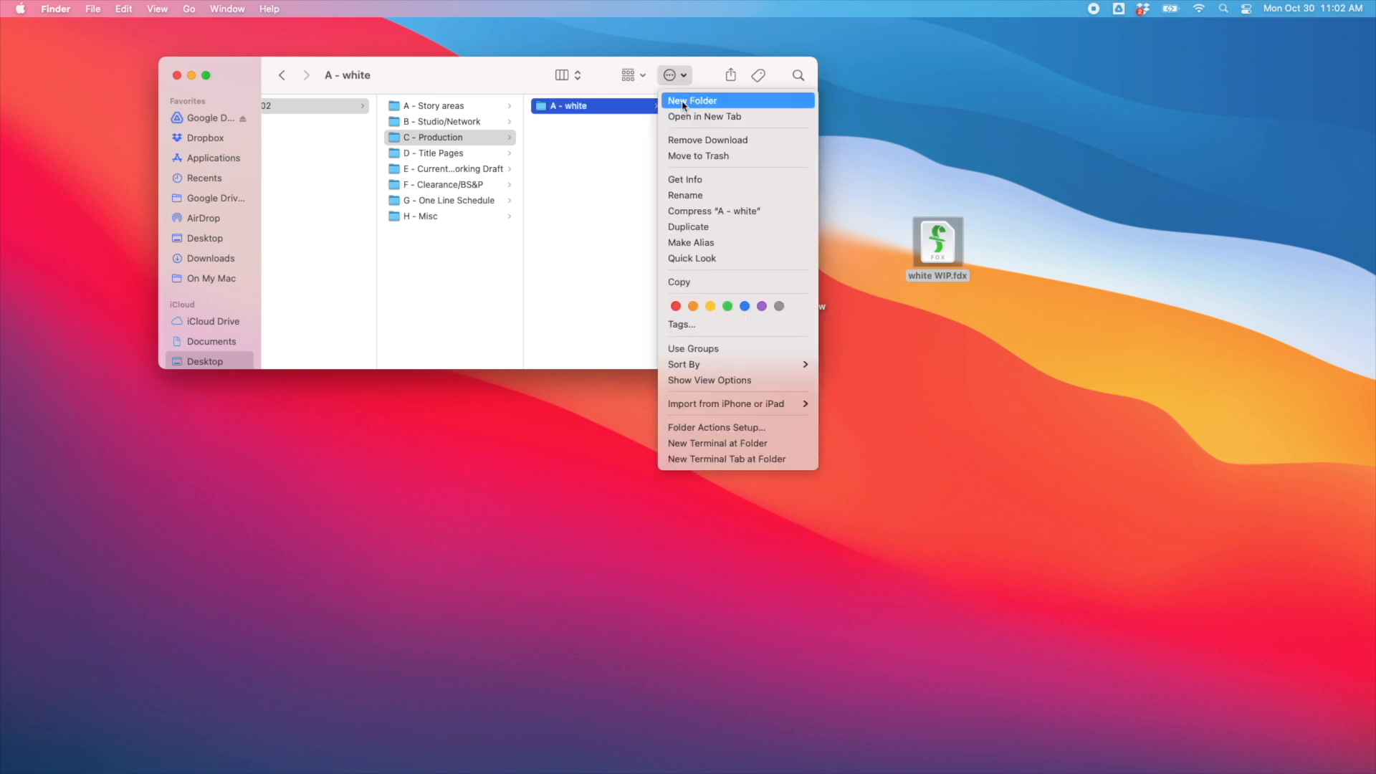
click(706, 98)
text(original)
key(Return)
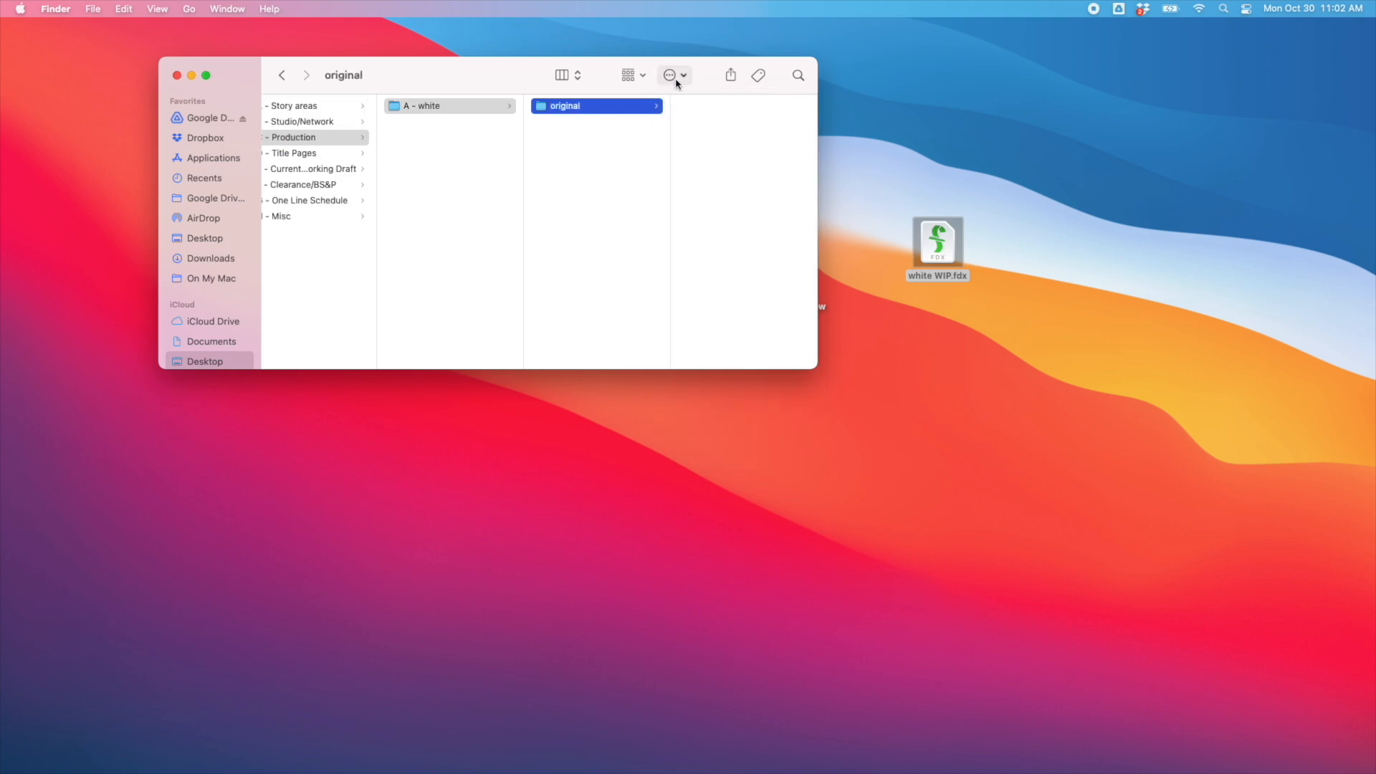
- Create a second subfolder named "finals" inside the A - white folder, alongside original
click(611, 153)
click(675, 77)
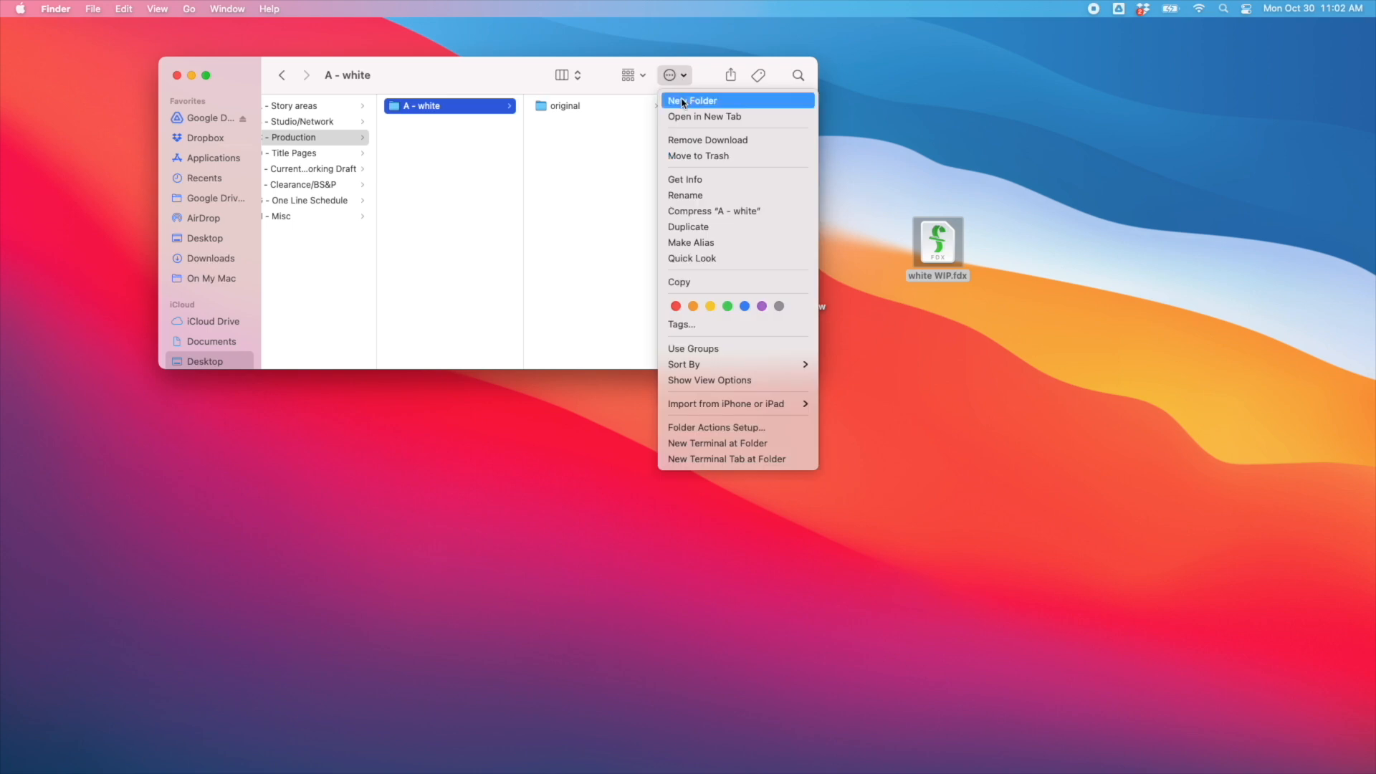
click(689, 101)
text(finals)
key(Return)
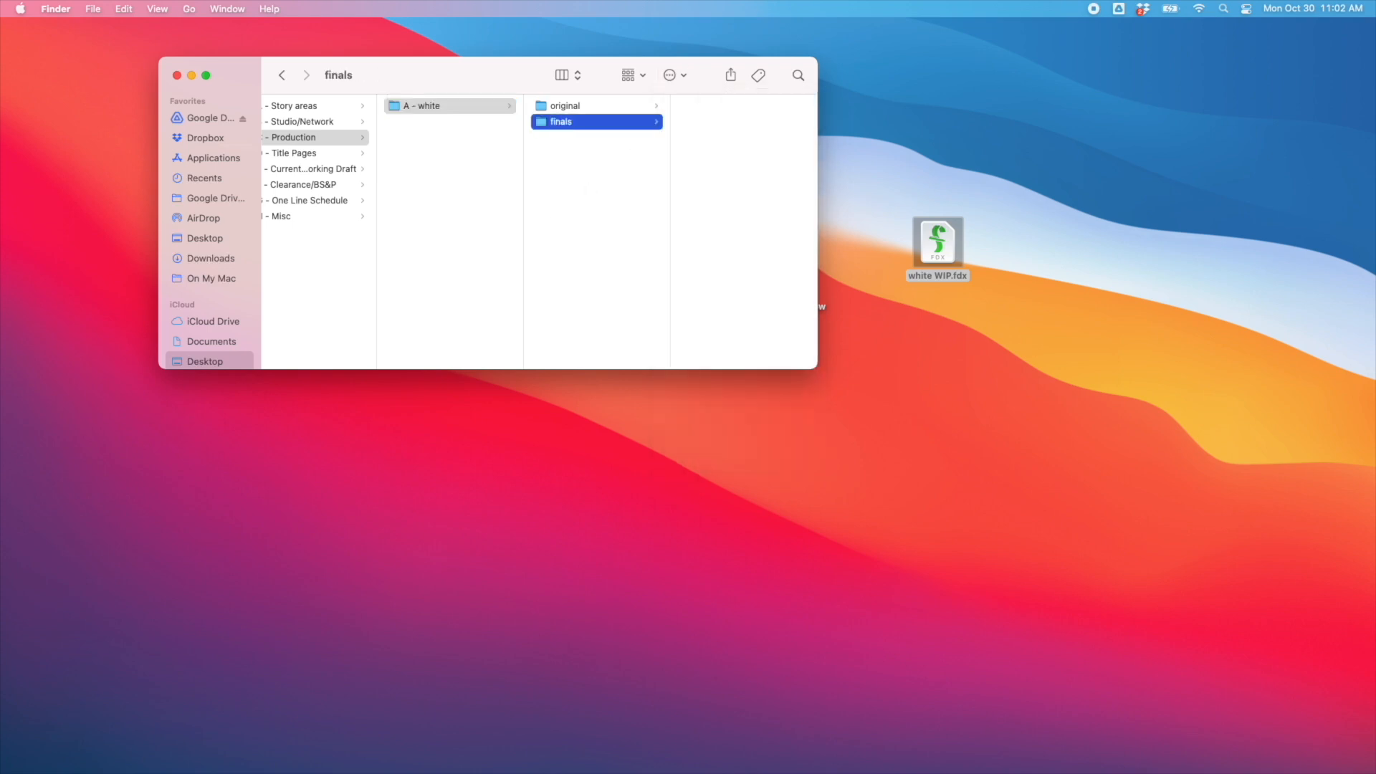
- Move white WIP.fdx from the desktop into the original folder under A - white
click(583, 219)
click(585, 111)
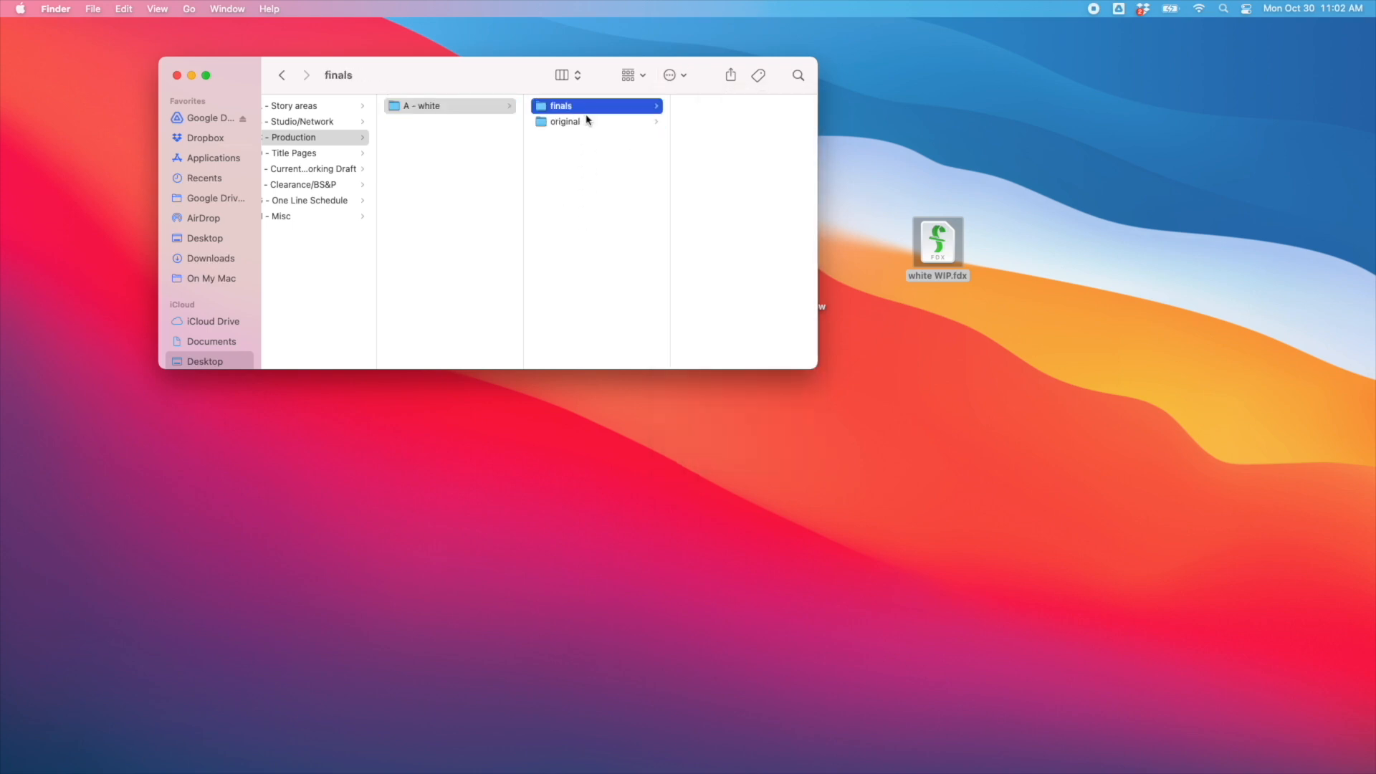
click(587, 123)
drag(938, 236, 716, 166)
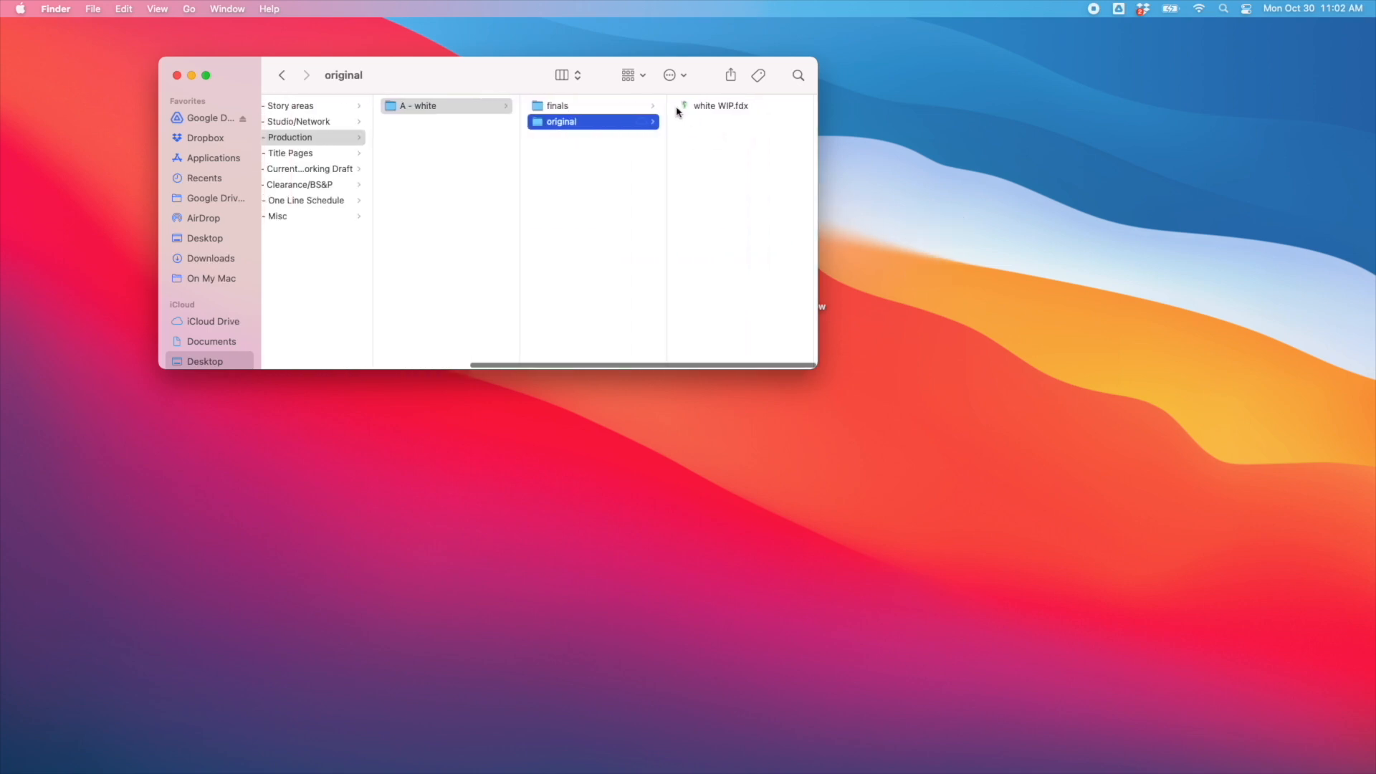
- Duplicate white WIP.fdx in the original folder and move the copy into the finals folder
click(702, 106)
key(super+d)
drag(515, 107, 397, 108)
- Open white WIP copy.fdx from the finals folder in Final Draft and go to its first page
click(401, 106)
double_click(530, 105)
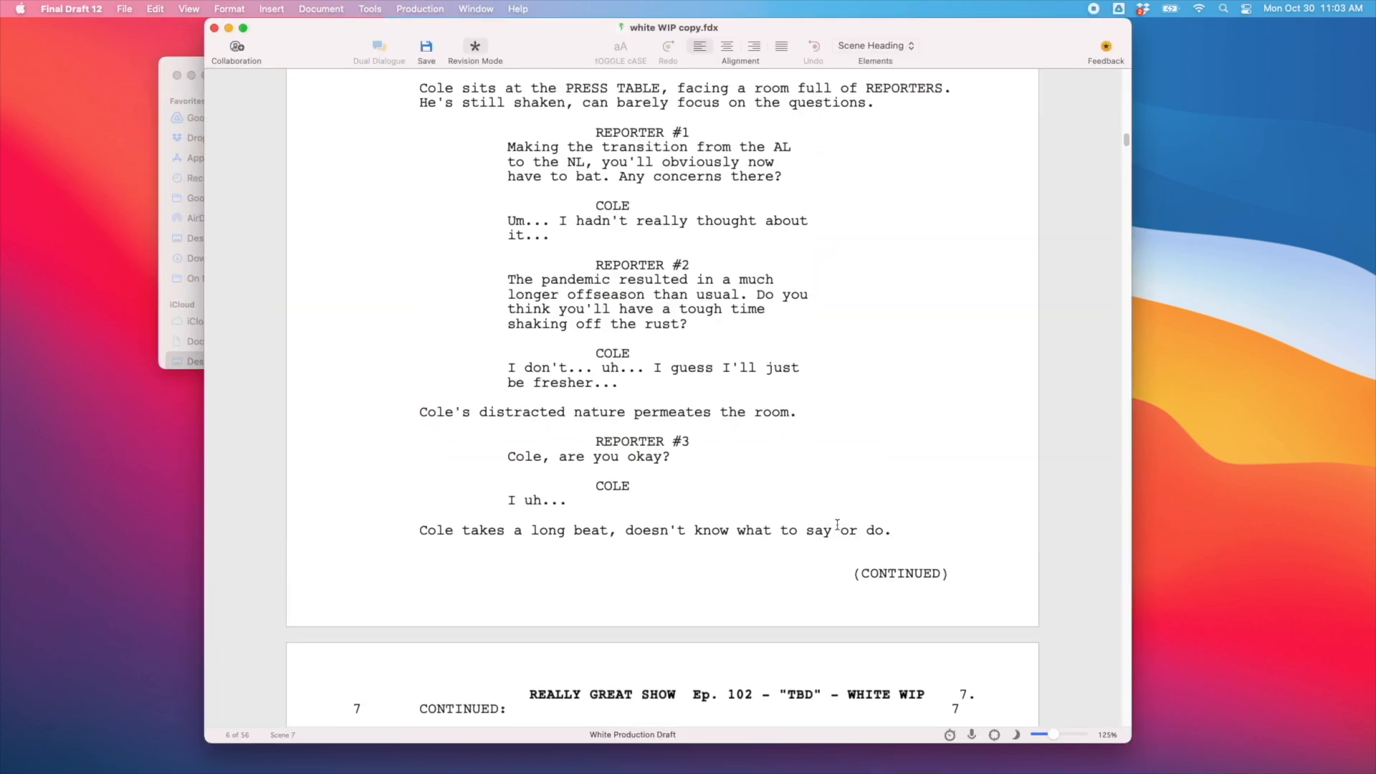
scroll(837, 524, up, 20)
scroll(837, 524, down, 2)
scroll(837, 525, up, 5)
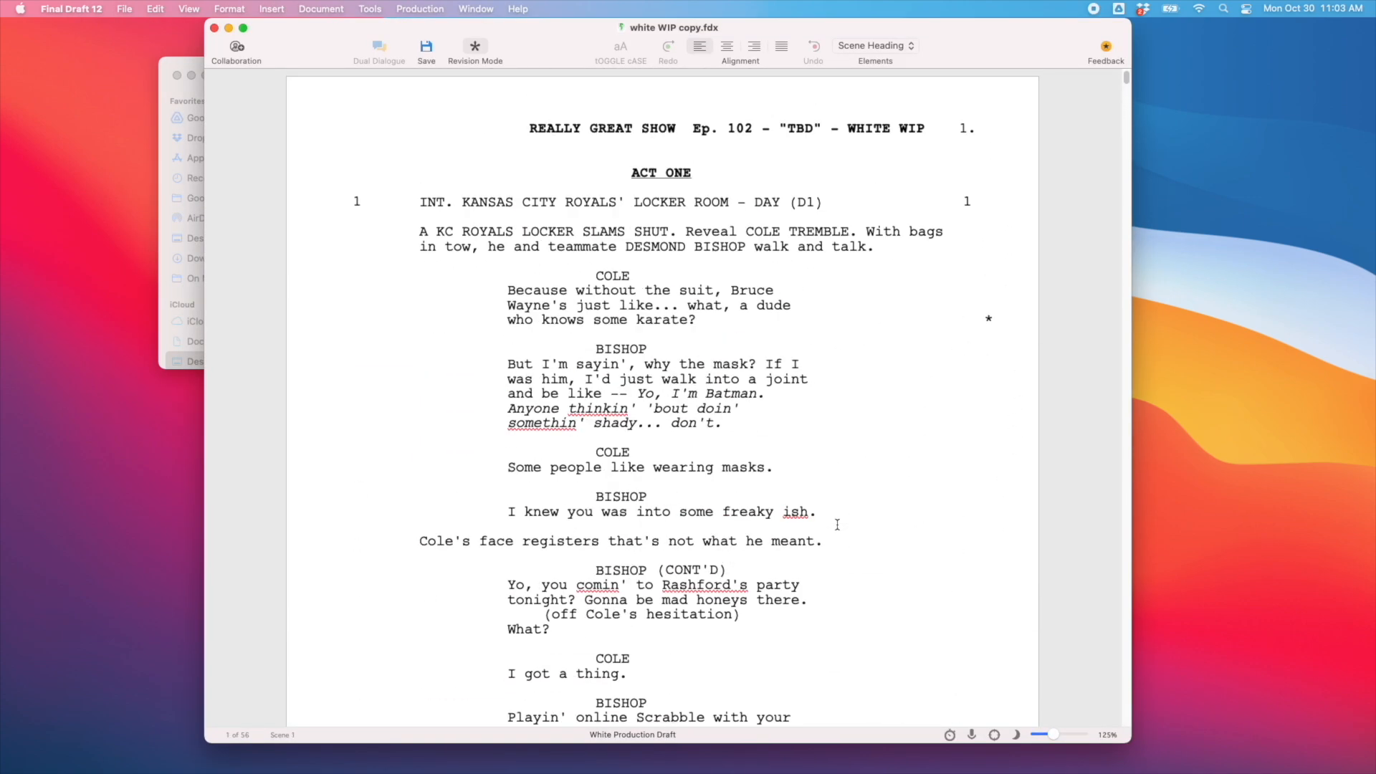
- Delete the OMITTED headings of scenes 3 and 4, keeping only scene 2's OMITTED heading before scene 5
scroll(808, 352, down, 15)
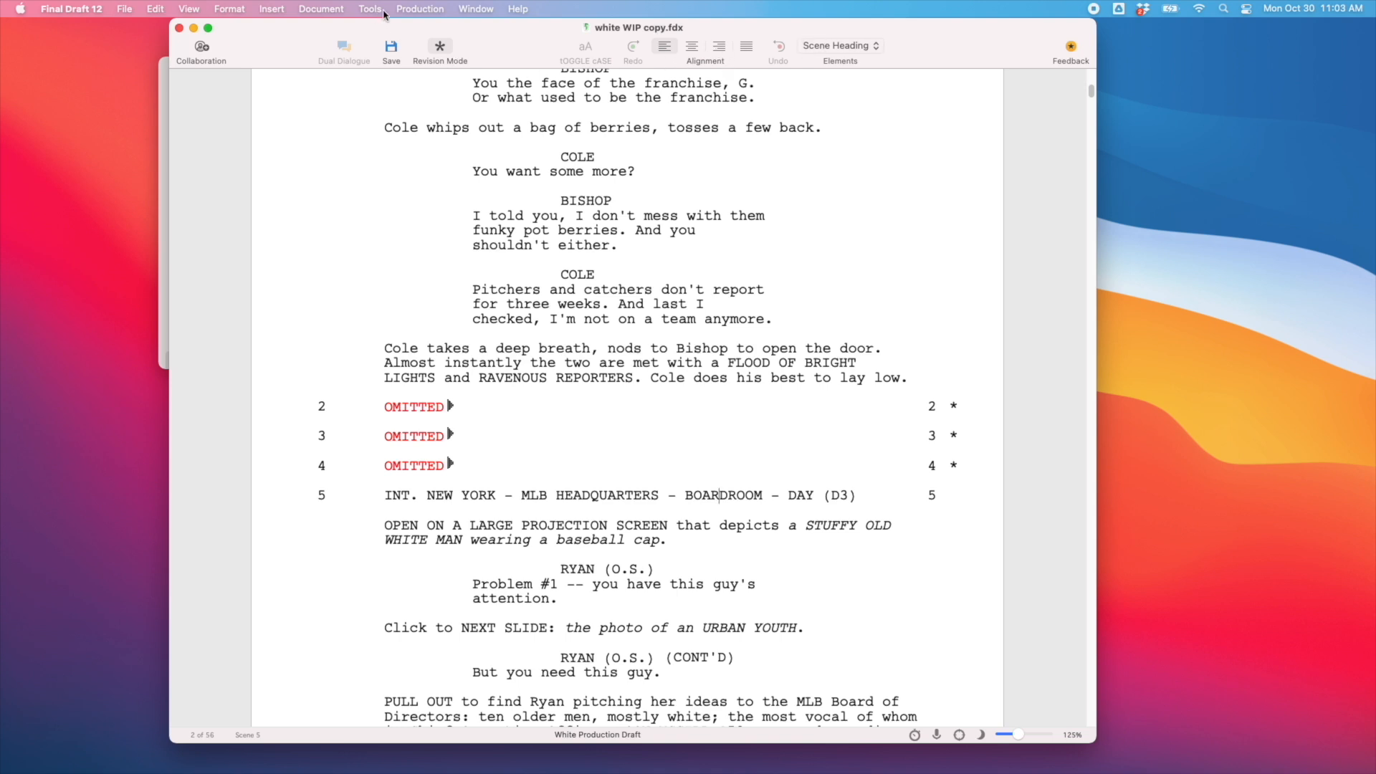
click(415, 8)
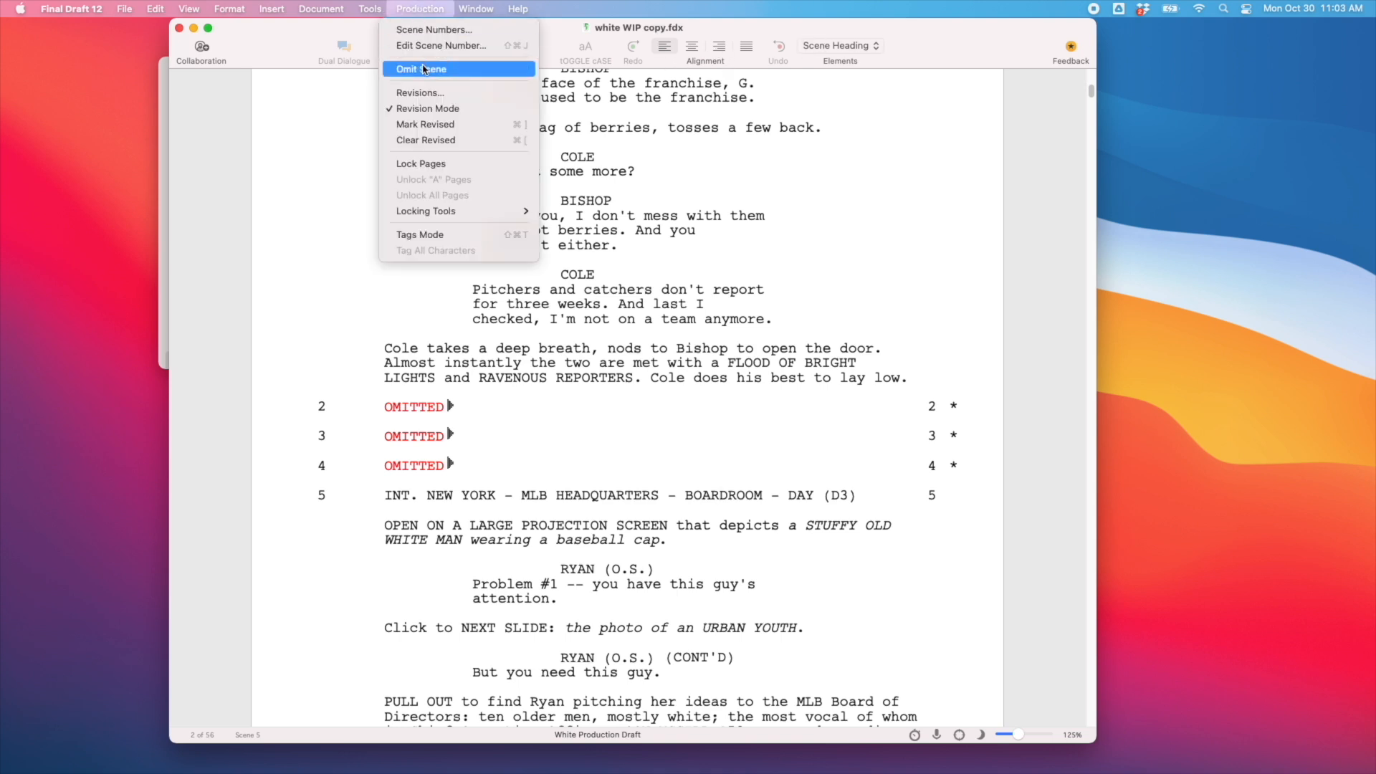
click(636, 432)
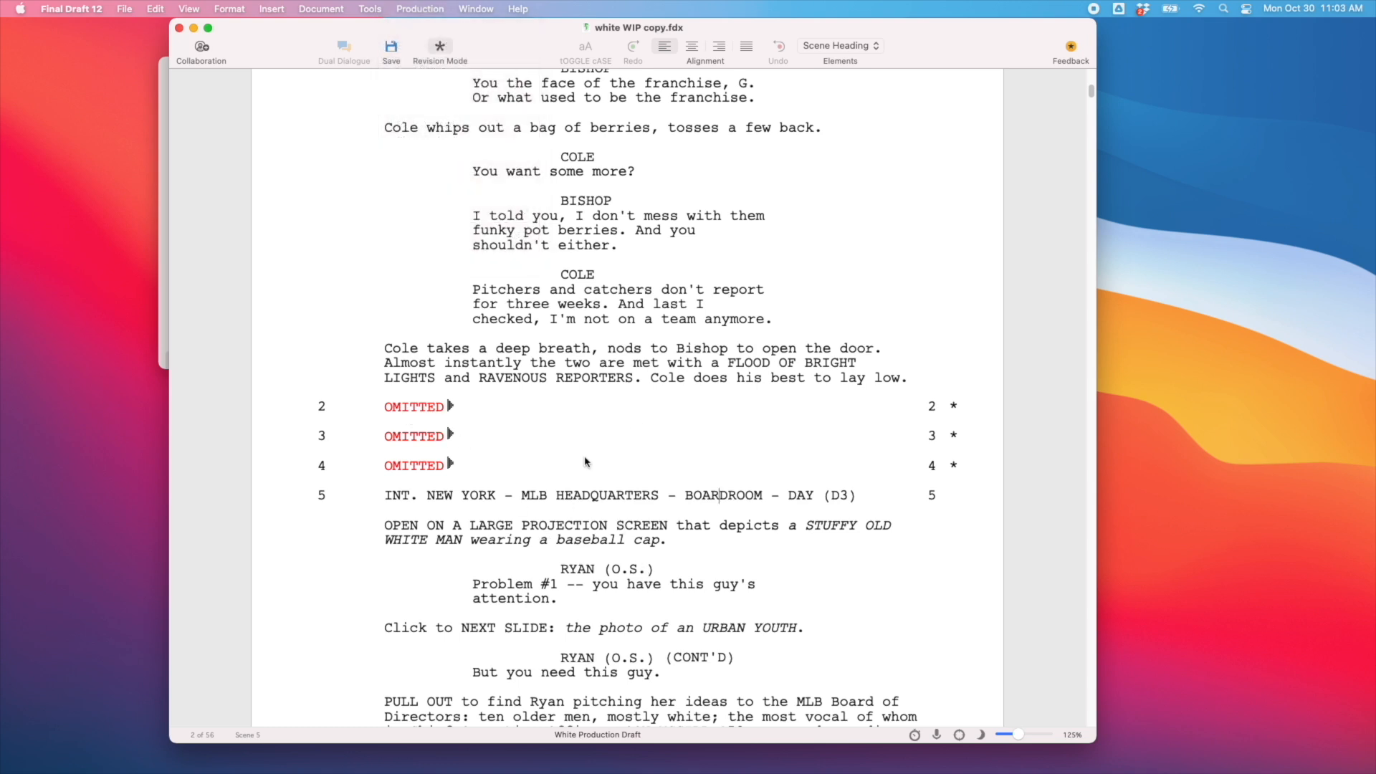
click(827, 501)
drag(461, 465, 302, 437)
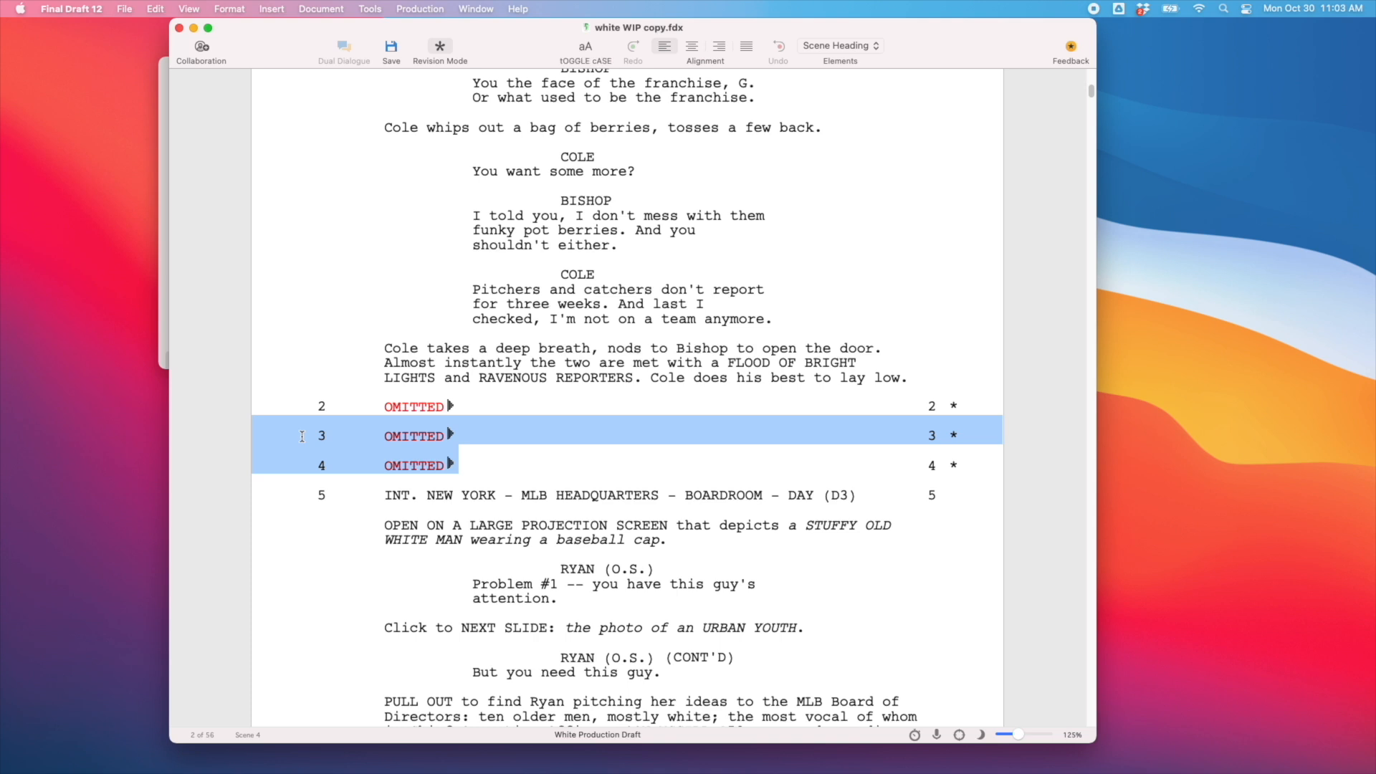
key(BackSpace)
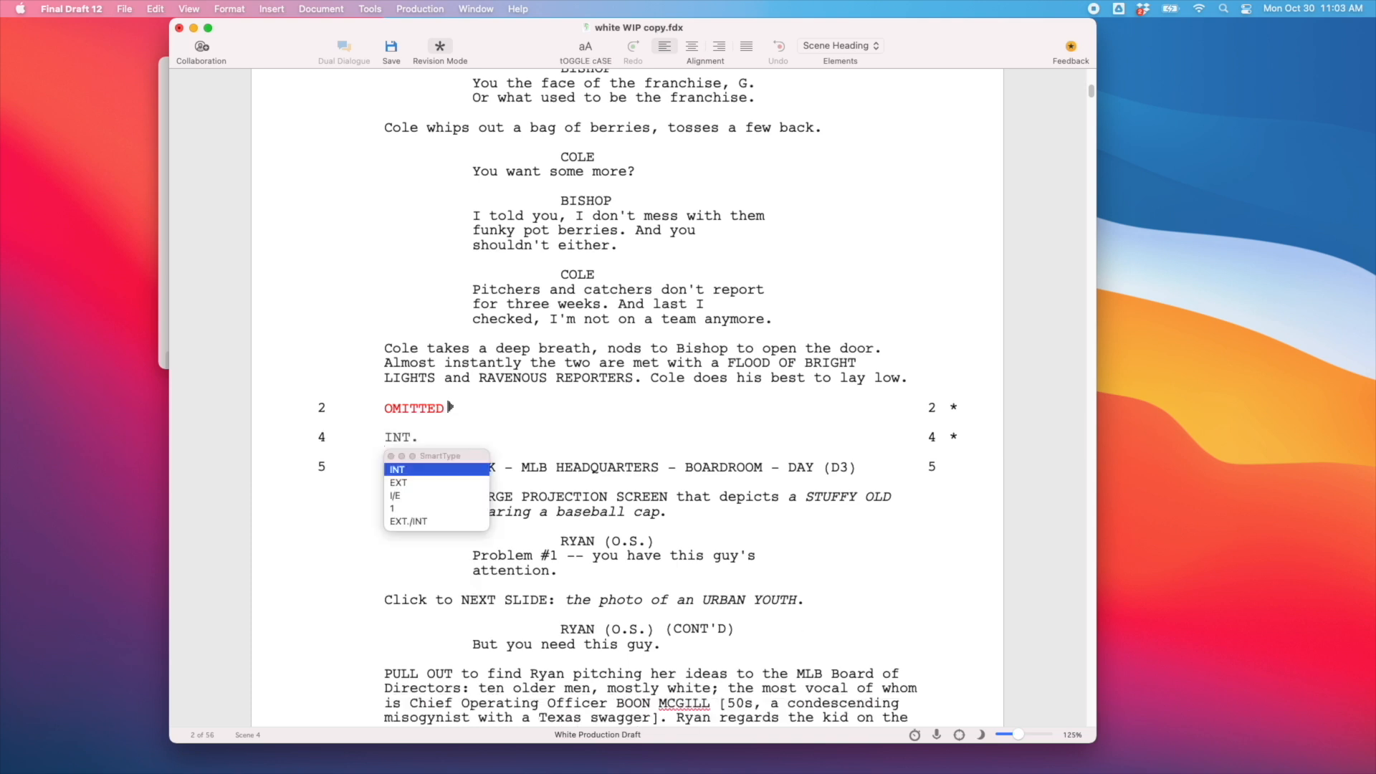
key(BackSpace)
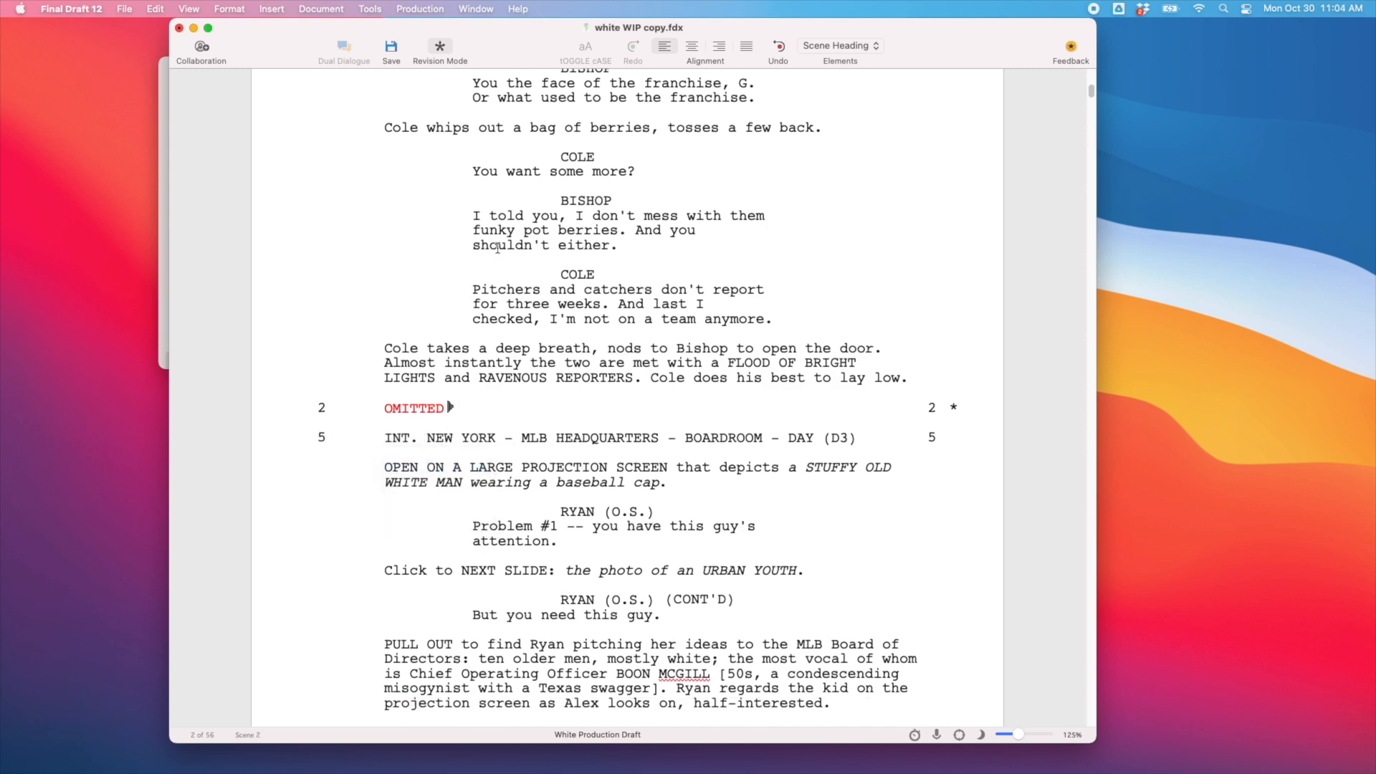
- Change the scene number of the OMITTED heading on page 2 to 2 - 4
click(429, 9)
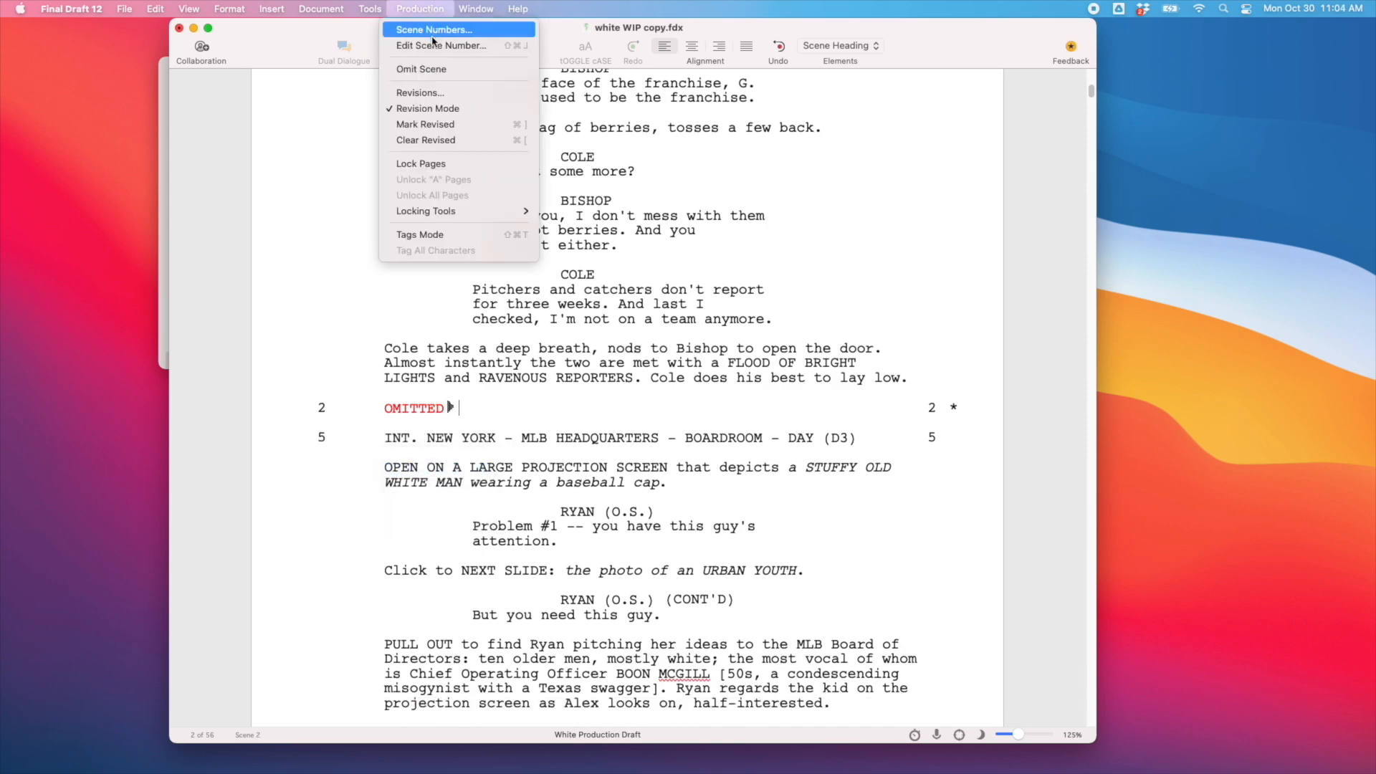
click(435, 46)
text(2 - 45)
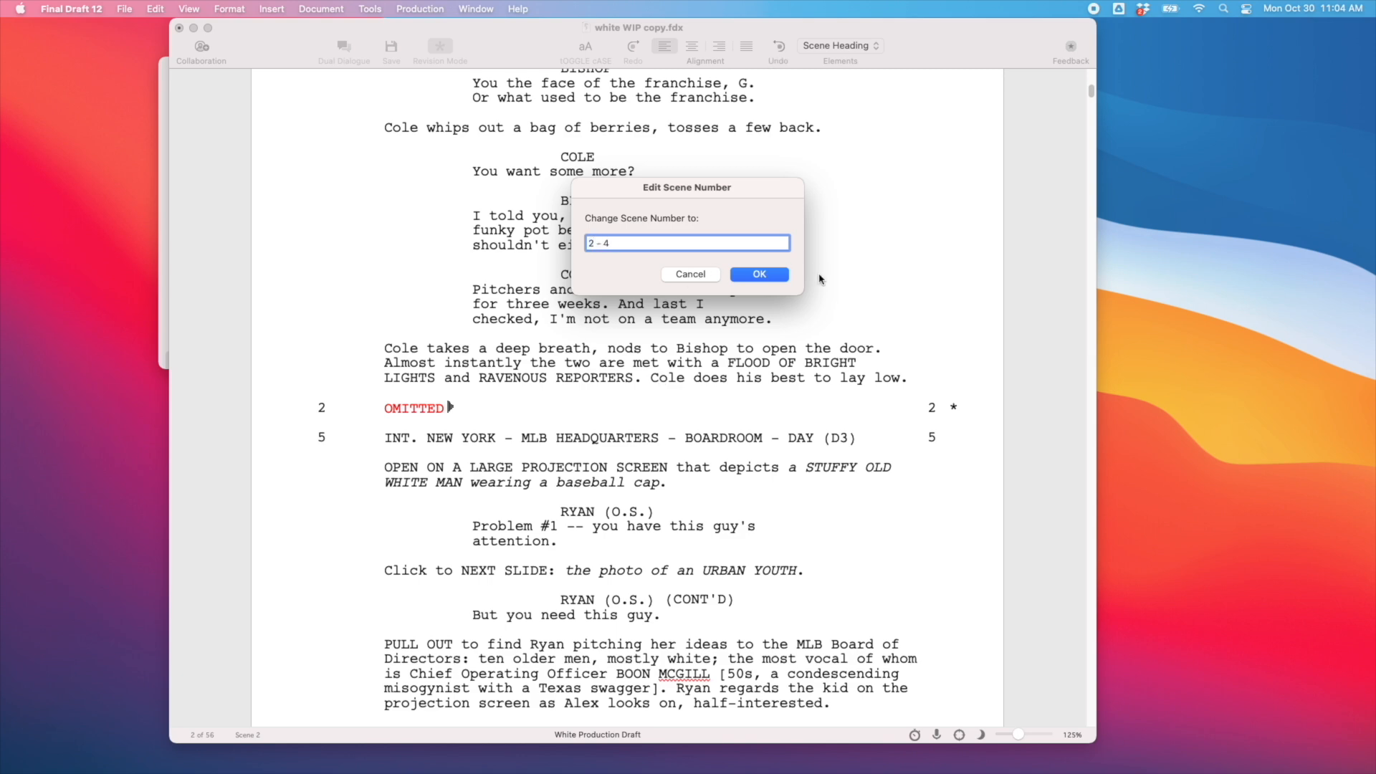
click(776, 274)
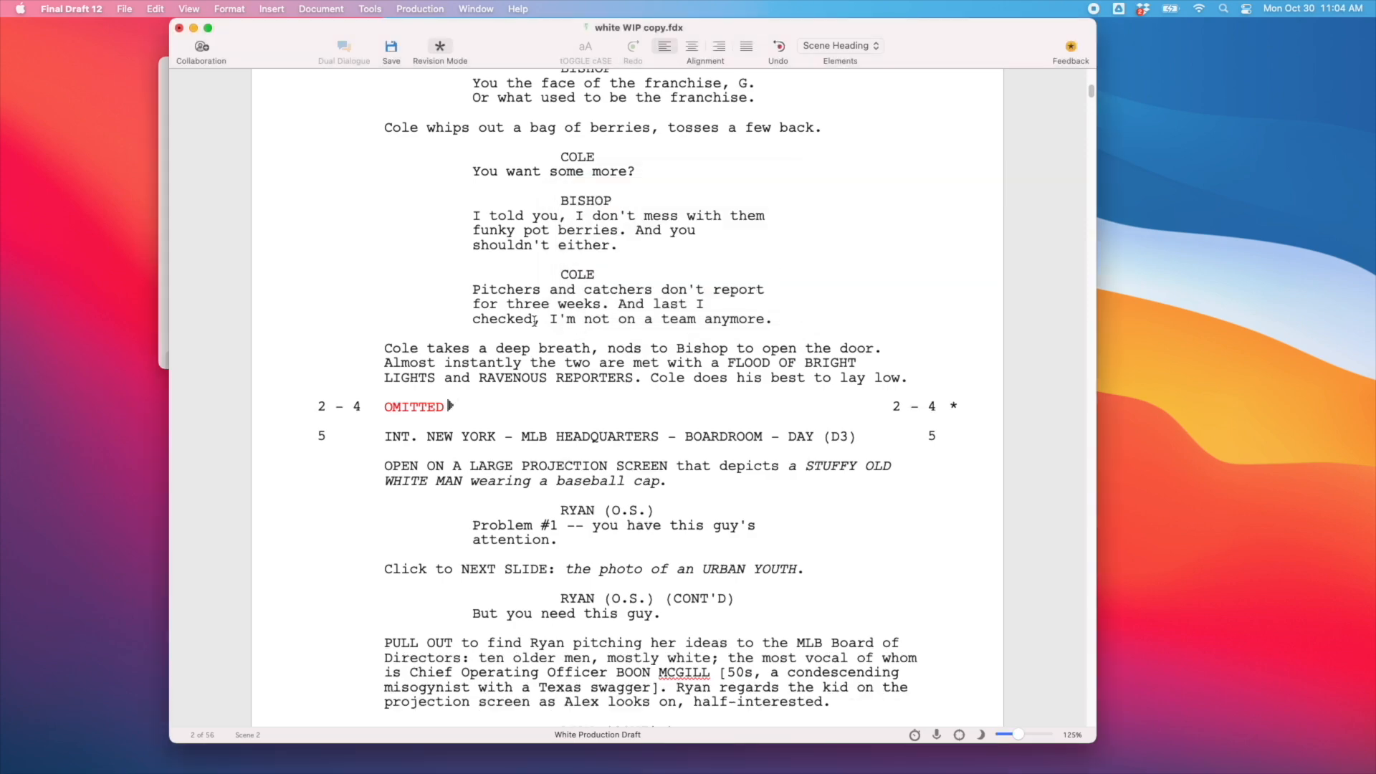
- Run the Format Assistant from the start of Act One, ignore the two dialogue rule violations it stops at, and close it
scroll(665, 340, up, 15)
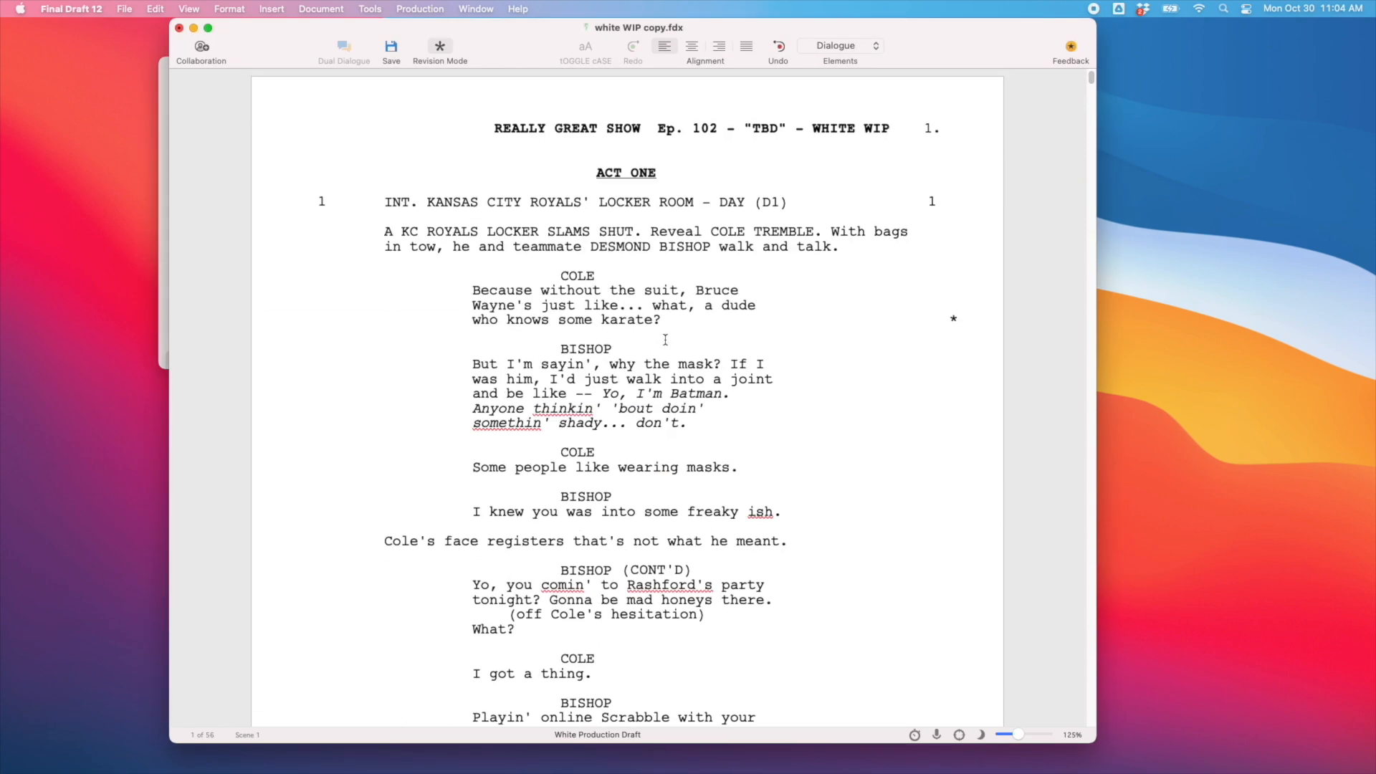
click(655, 181)
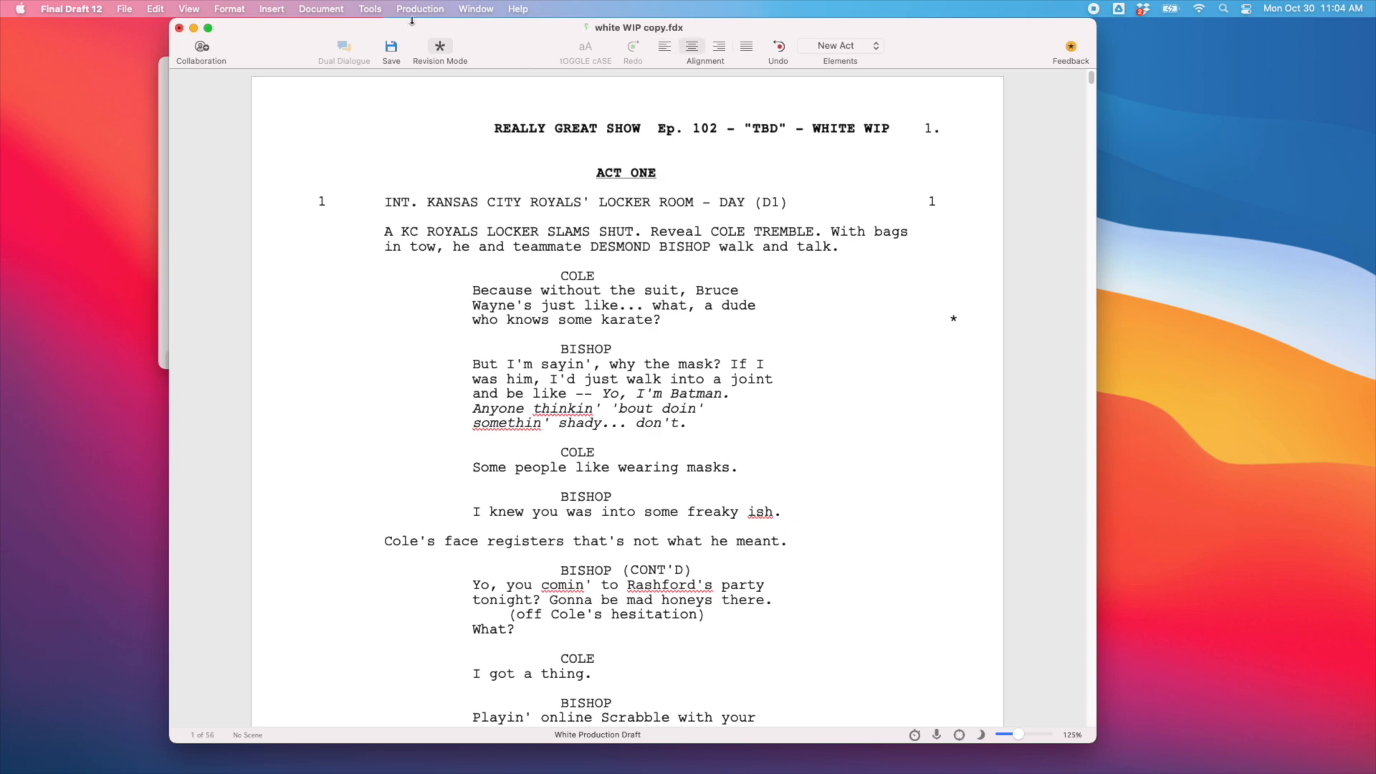
click(370, 8)
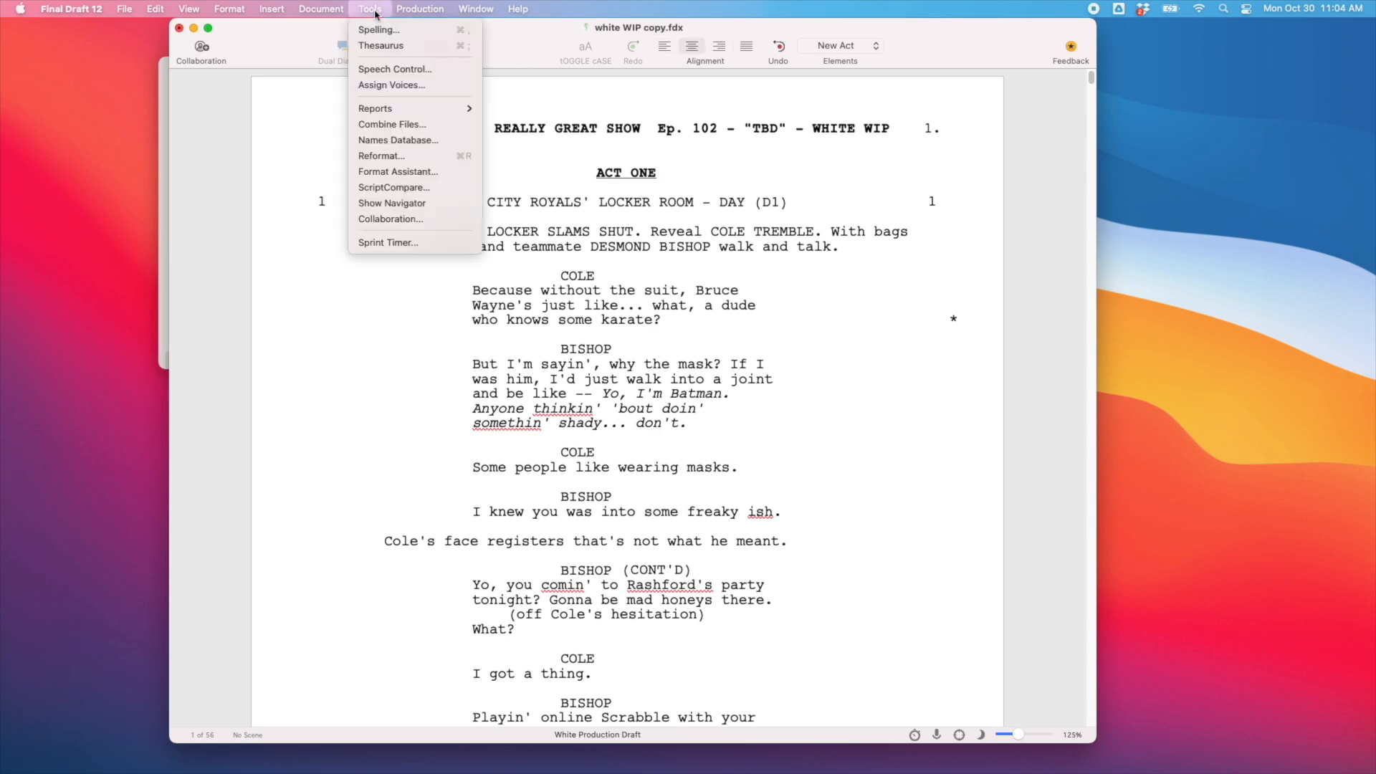
click(403, 172)
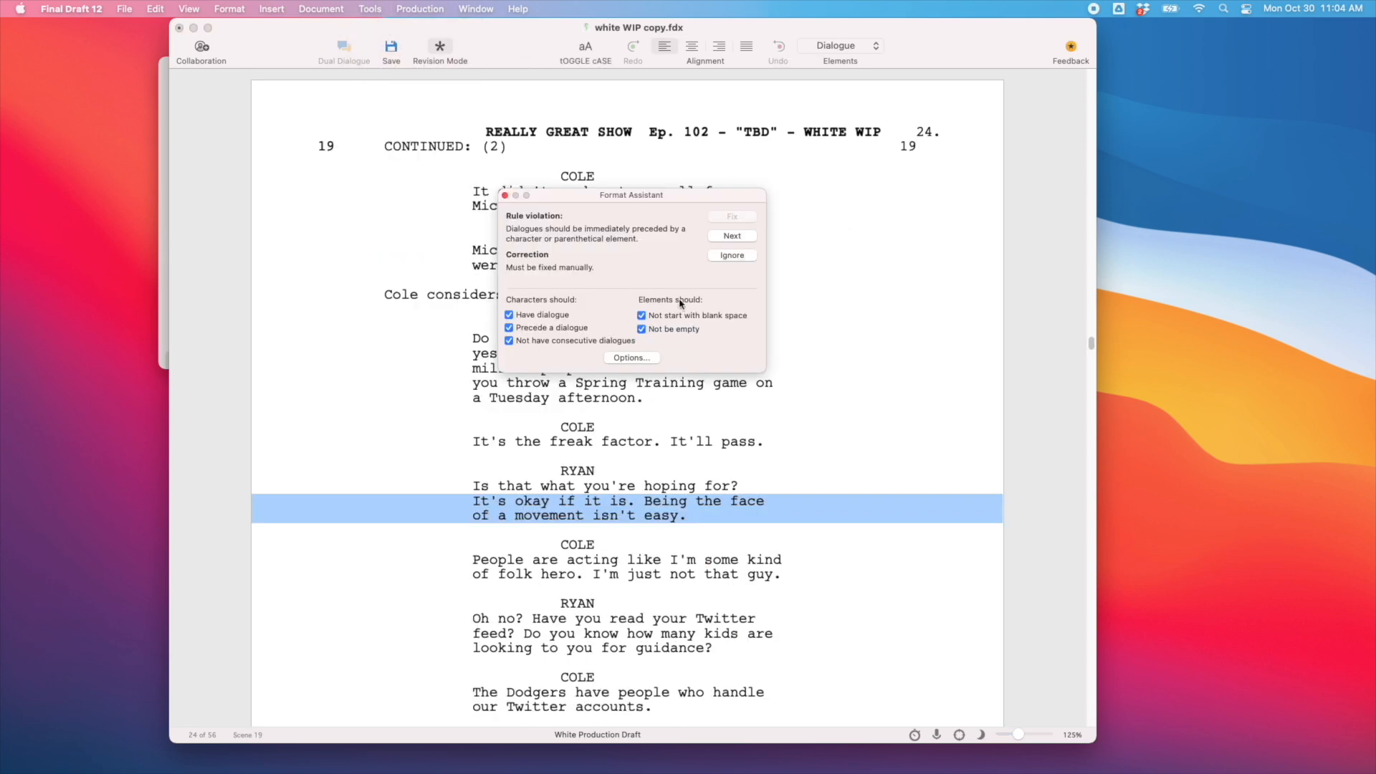
click(726, 256)
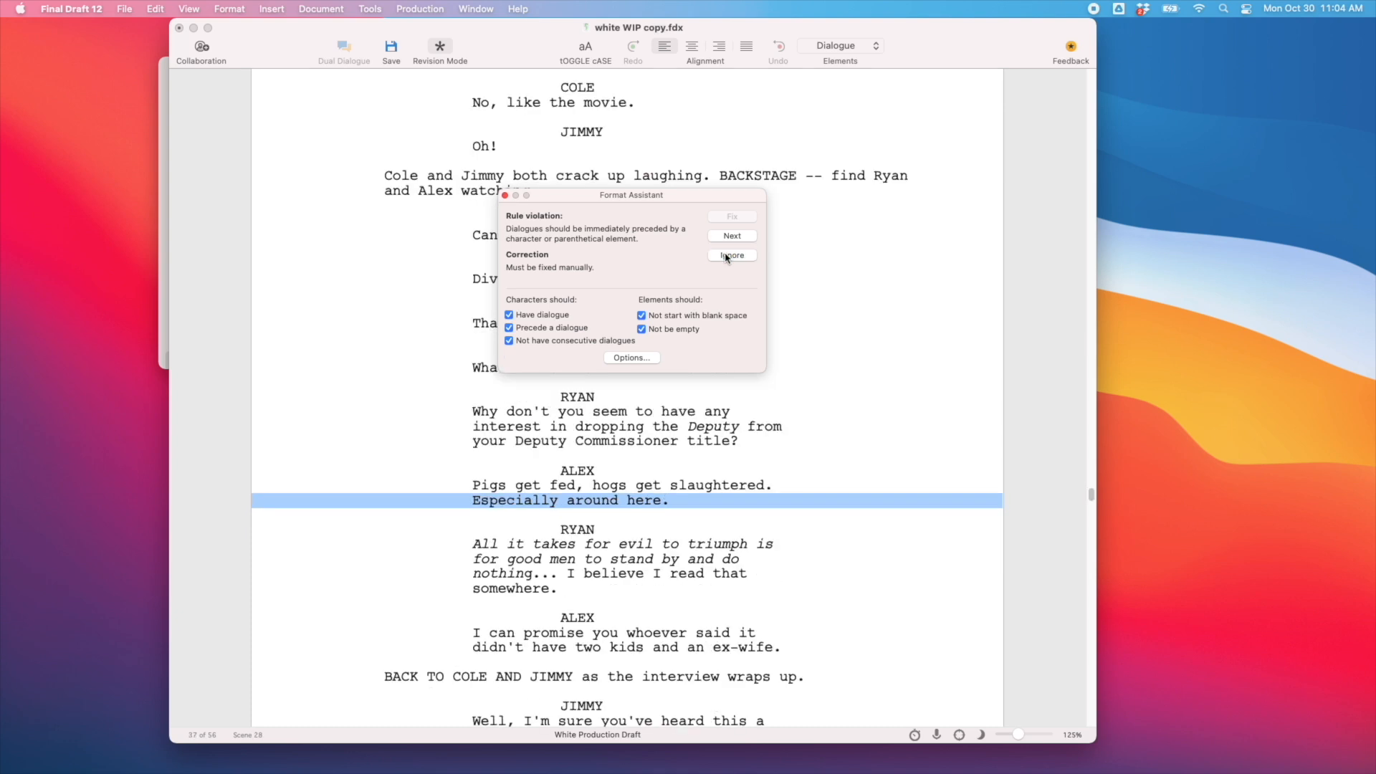
click(726, 257)
click(505, 195)
- Return to scene 1's heading on the first page, shift the script window aside, and save white WIP copy.fdx
scroll(949, 351, up, 10)
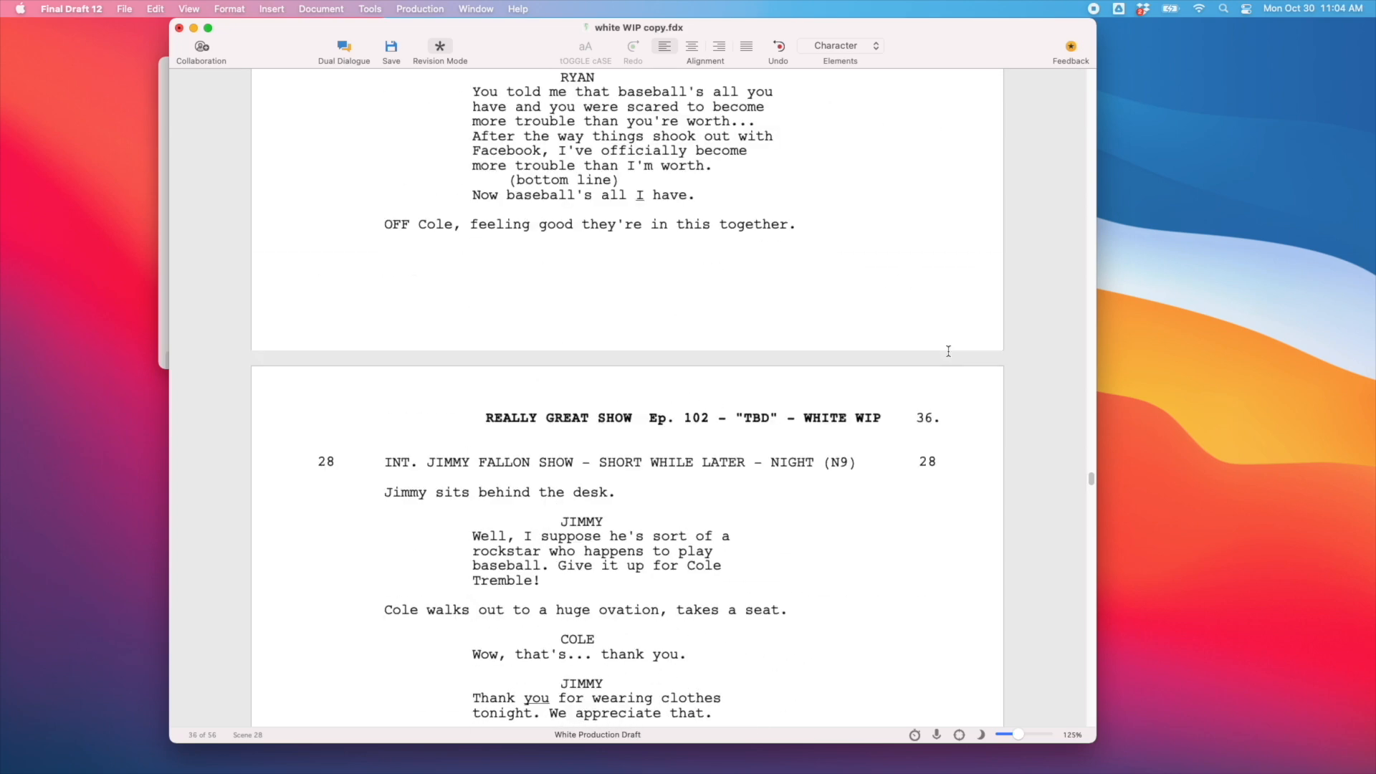
drag(1090, 478, 987, 33)
click(629, 209)
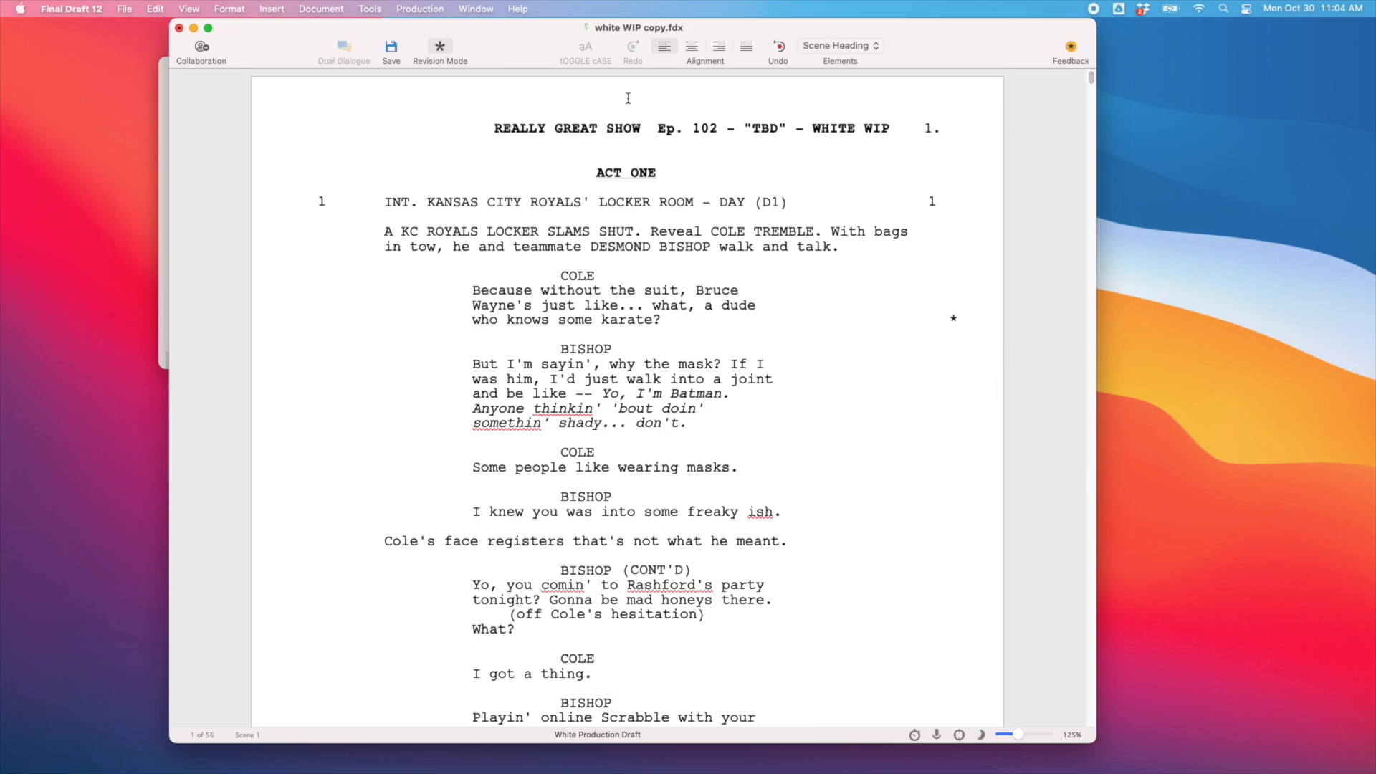
drag(887, 28, 805, 20)
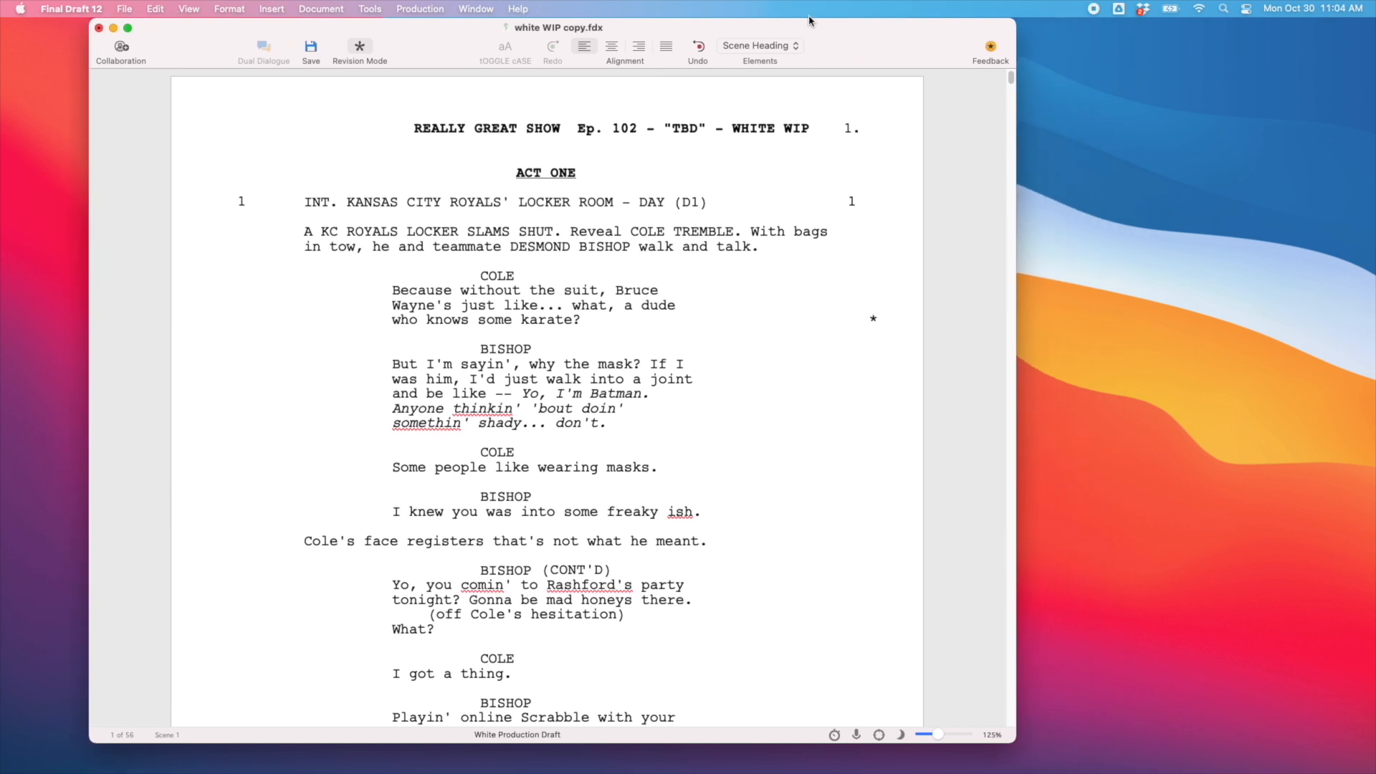
click(309, 50)
drag(847, 45, 767, 46)
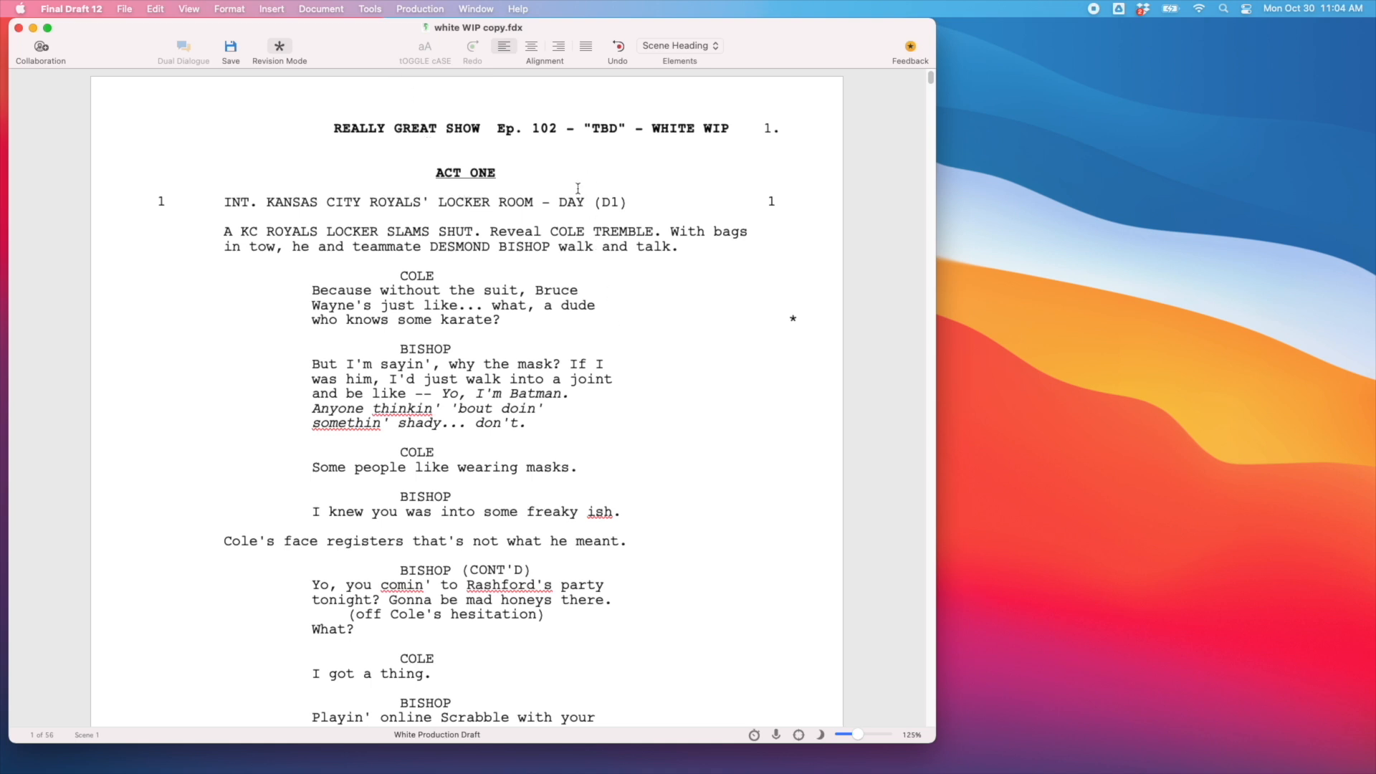
- Run ScriptCompare on white WIP copy.fdx against studio draft copy 3.fdx from the 102 B - Studio/Network finals folder
click(361, 8)
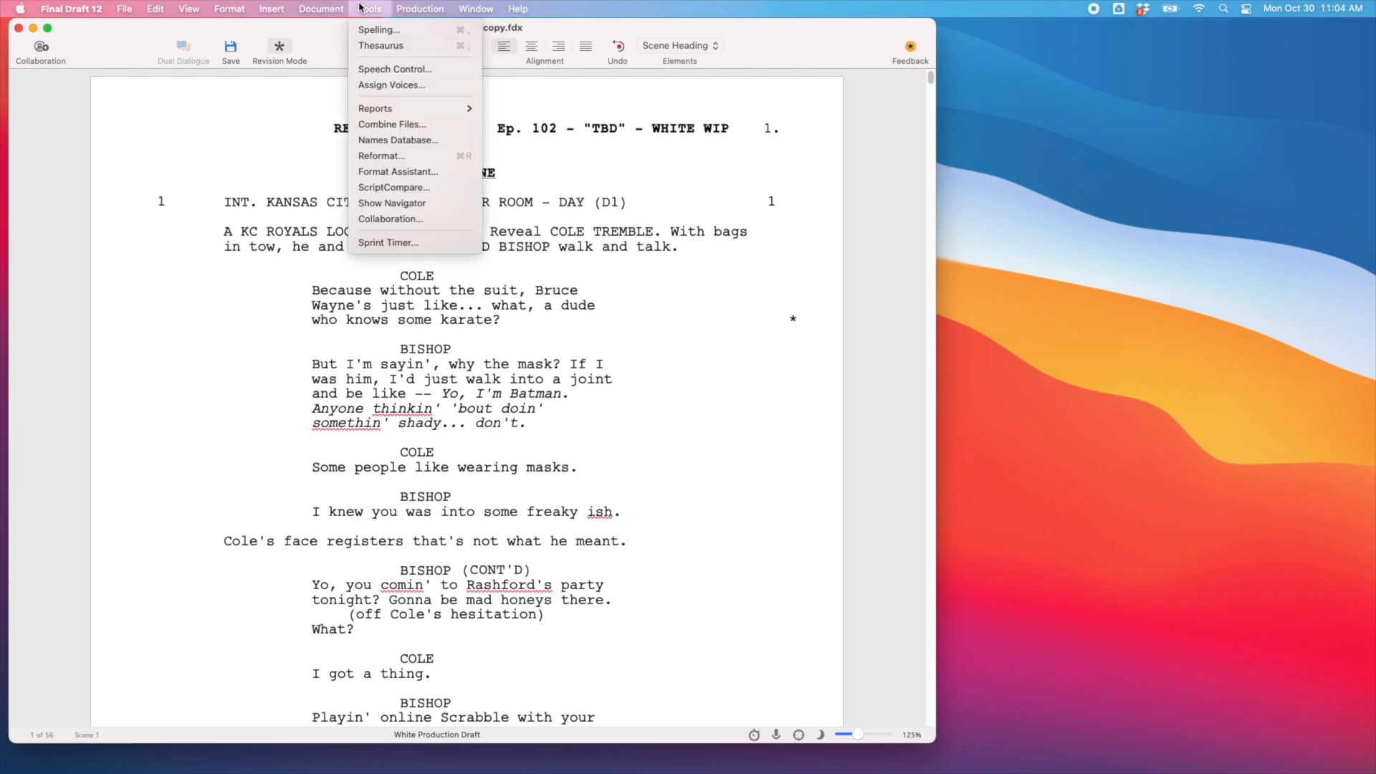
click(404, 192)
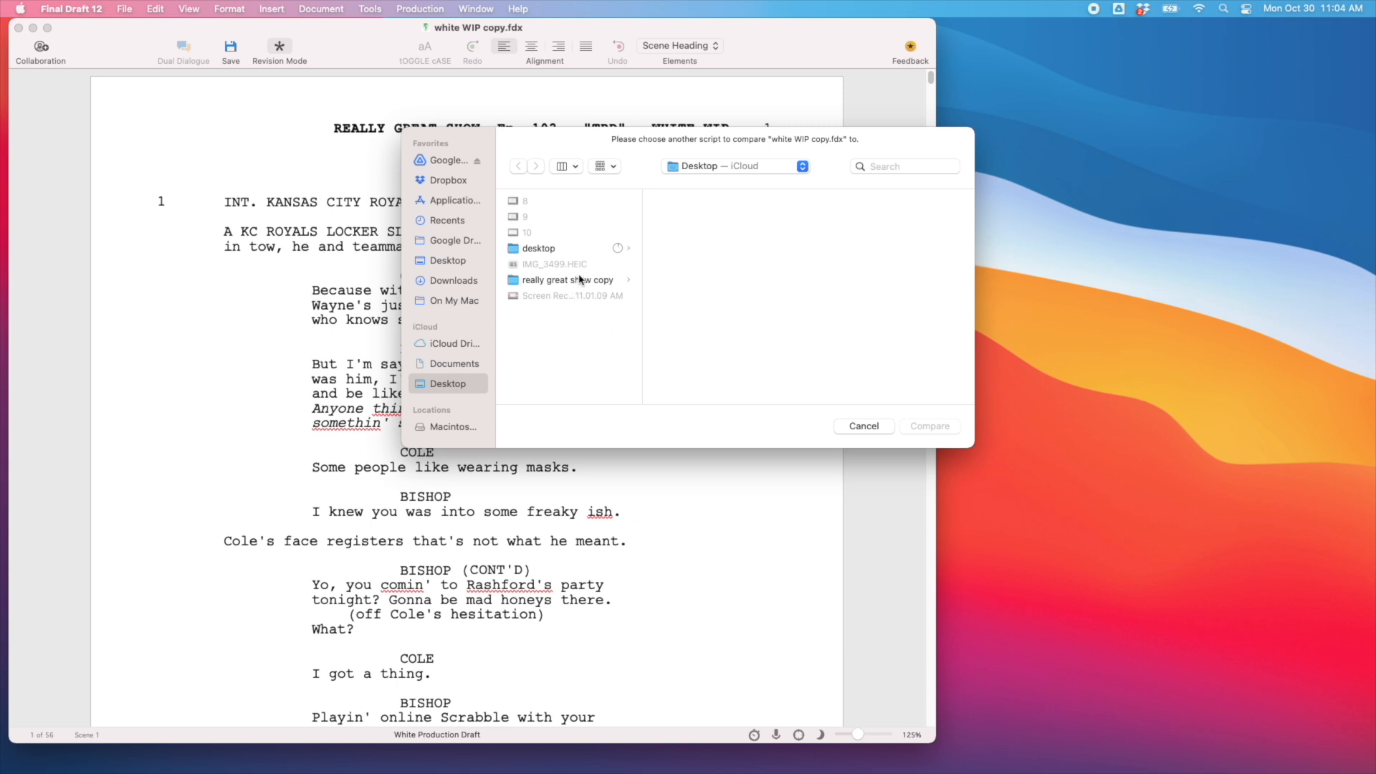
click(581, 279)
click(696, 207)
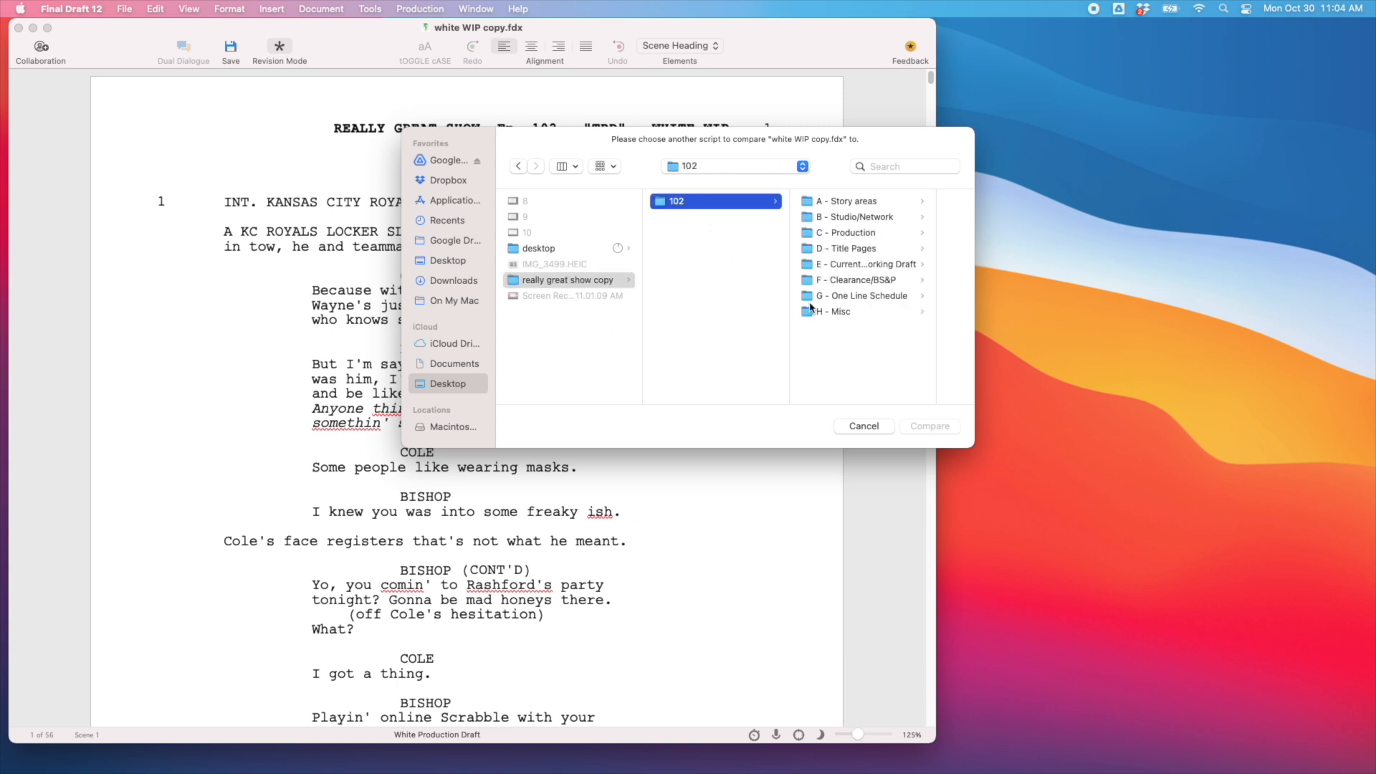
click(863, 218)
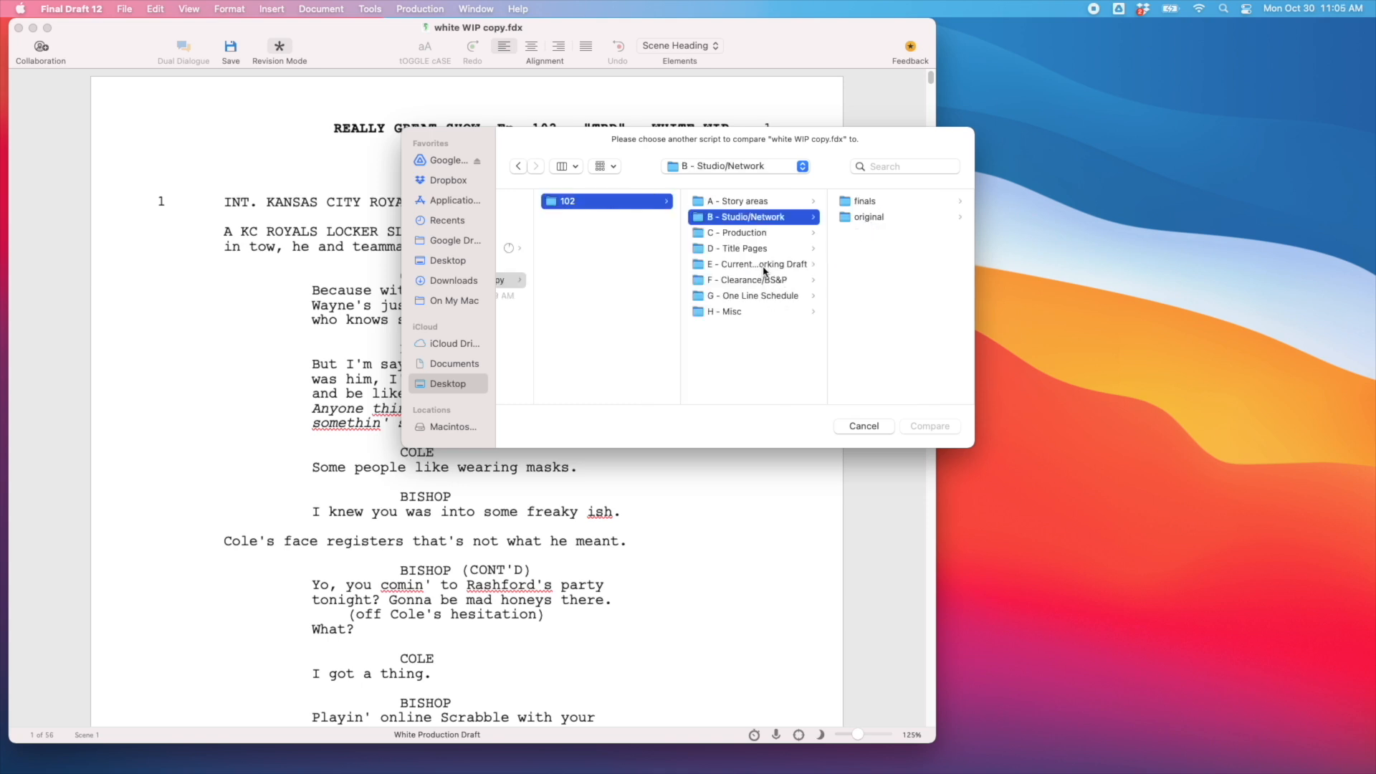
click(865, 201)
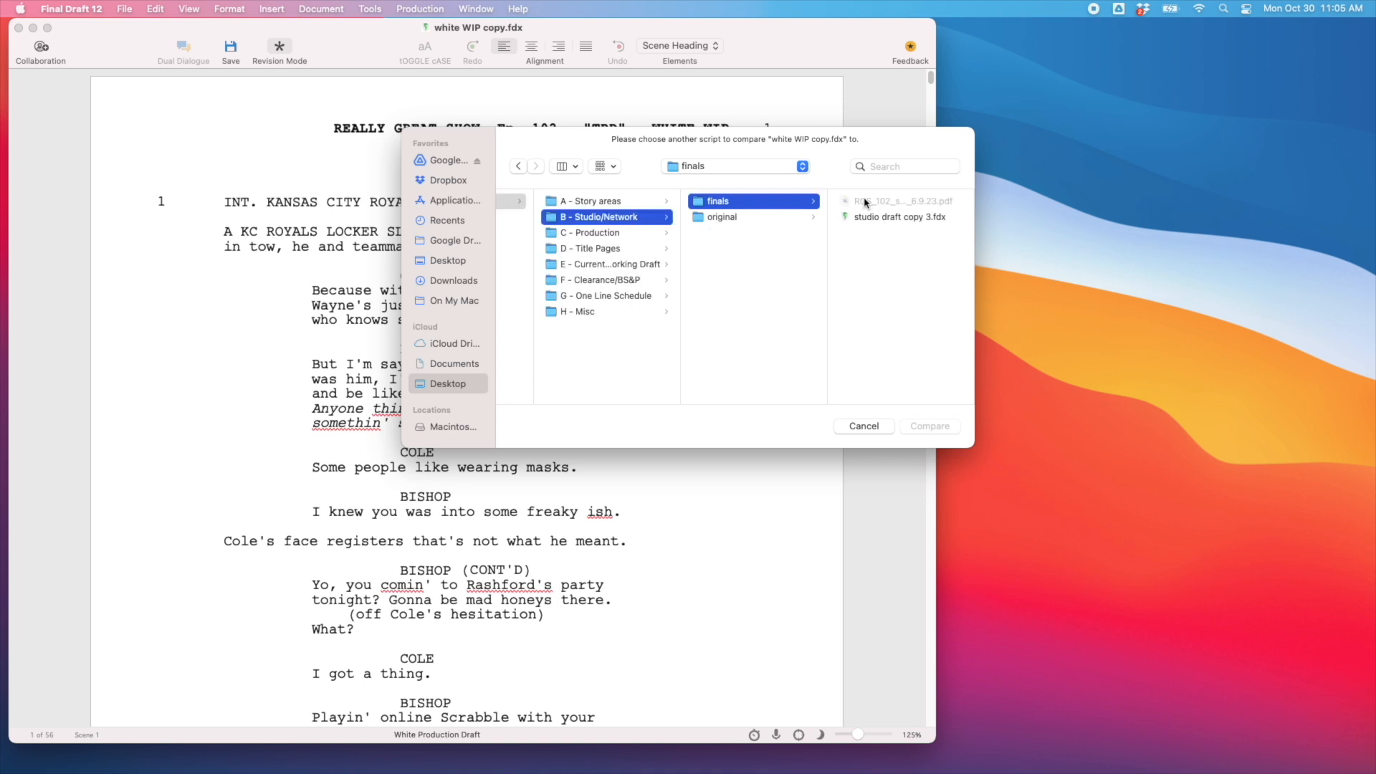
click(870, 217)
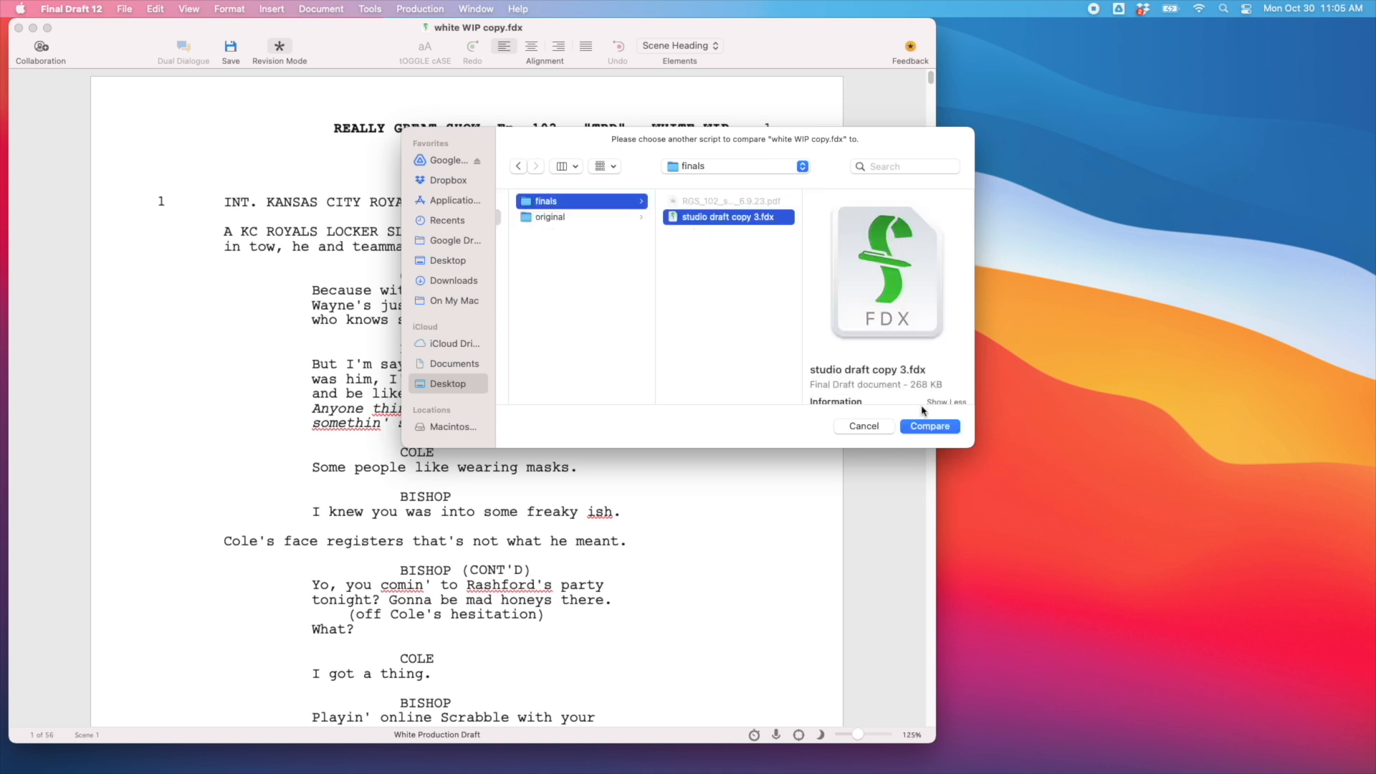
click(938, 432)
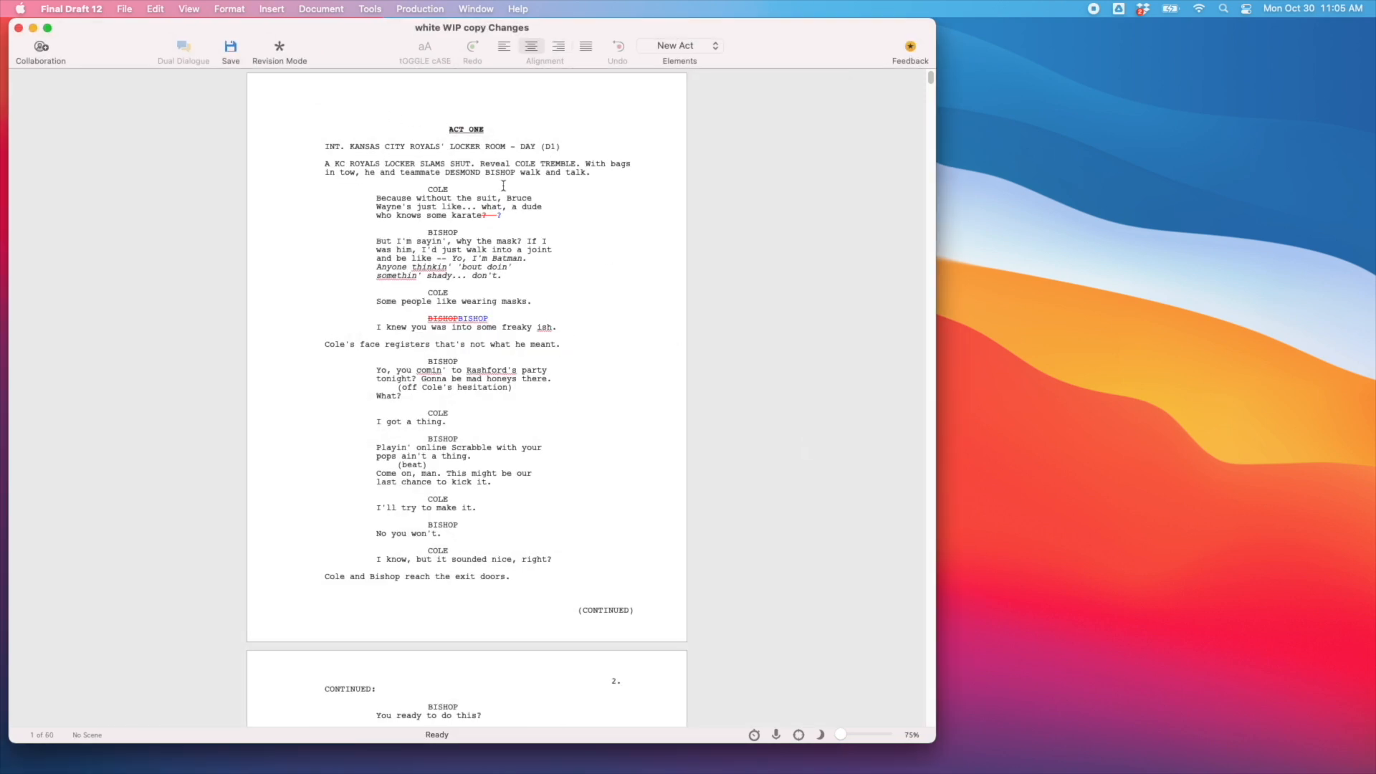
- Set the comparison's zoom to 125% and arrange the Changes window and white WIP copy.fdx side by side
drag(841, 736, 858, 738)
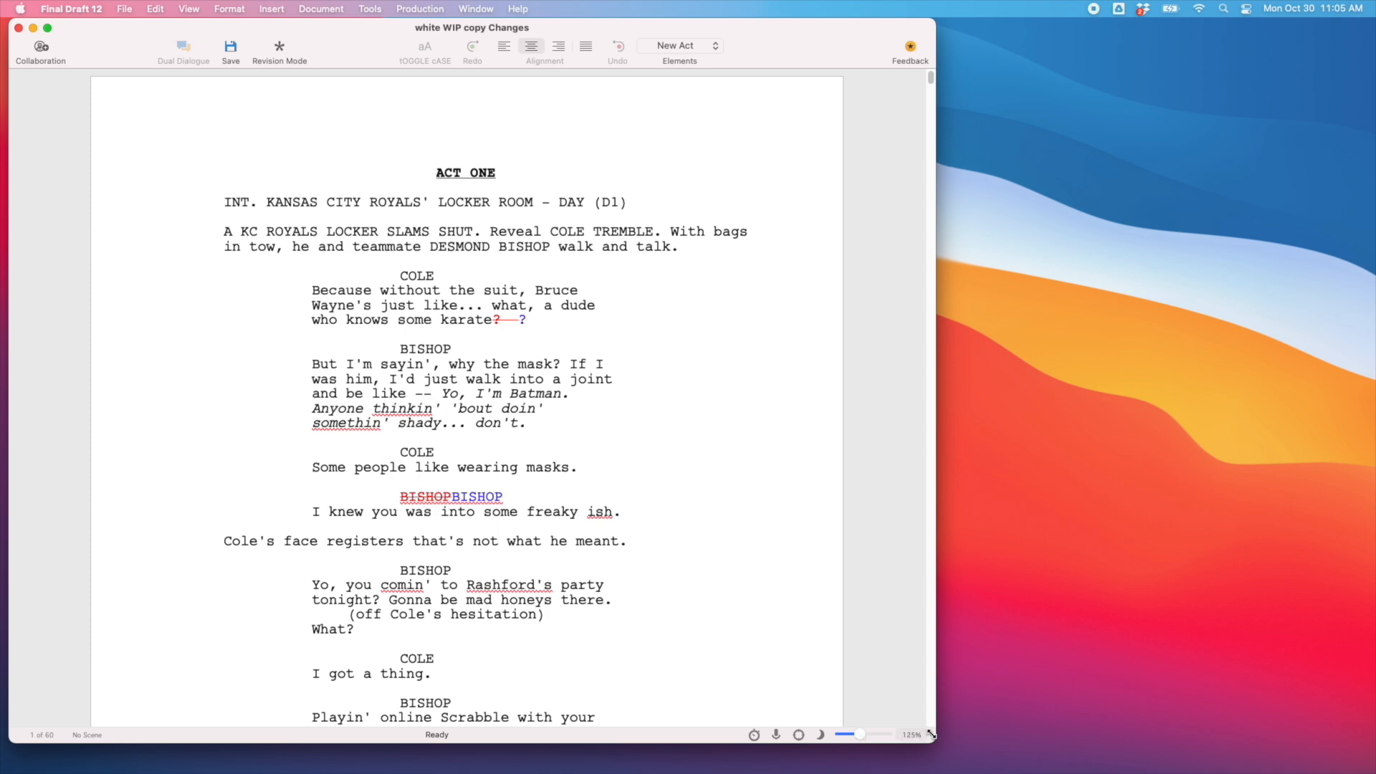
drag(936, 744, 851, 744)
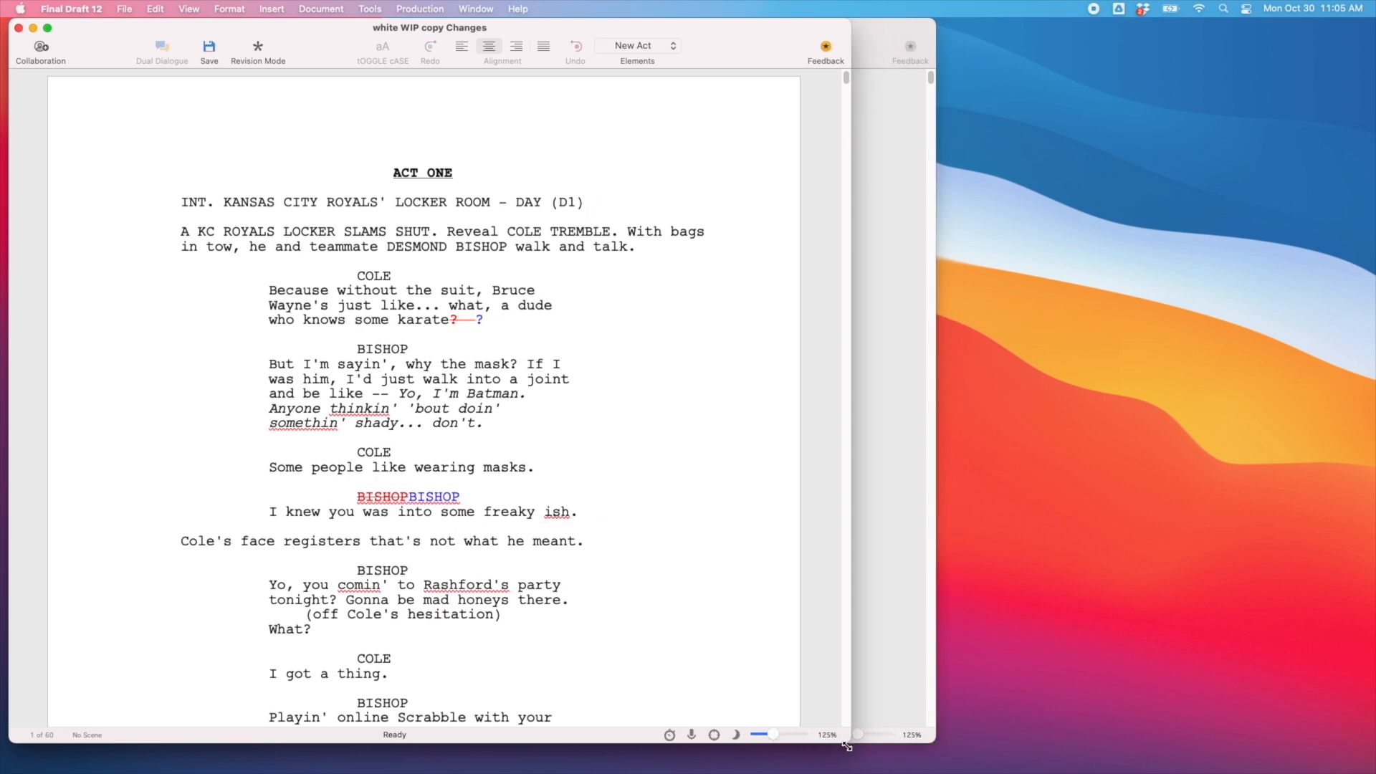
drag(103, 40, 665, 5)
double_click(366, 44)
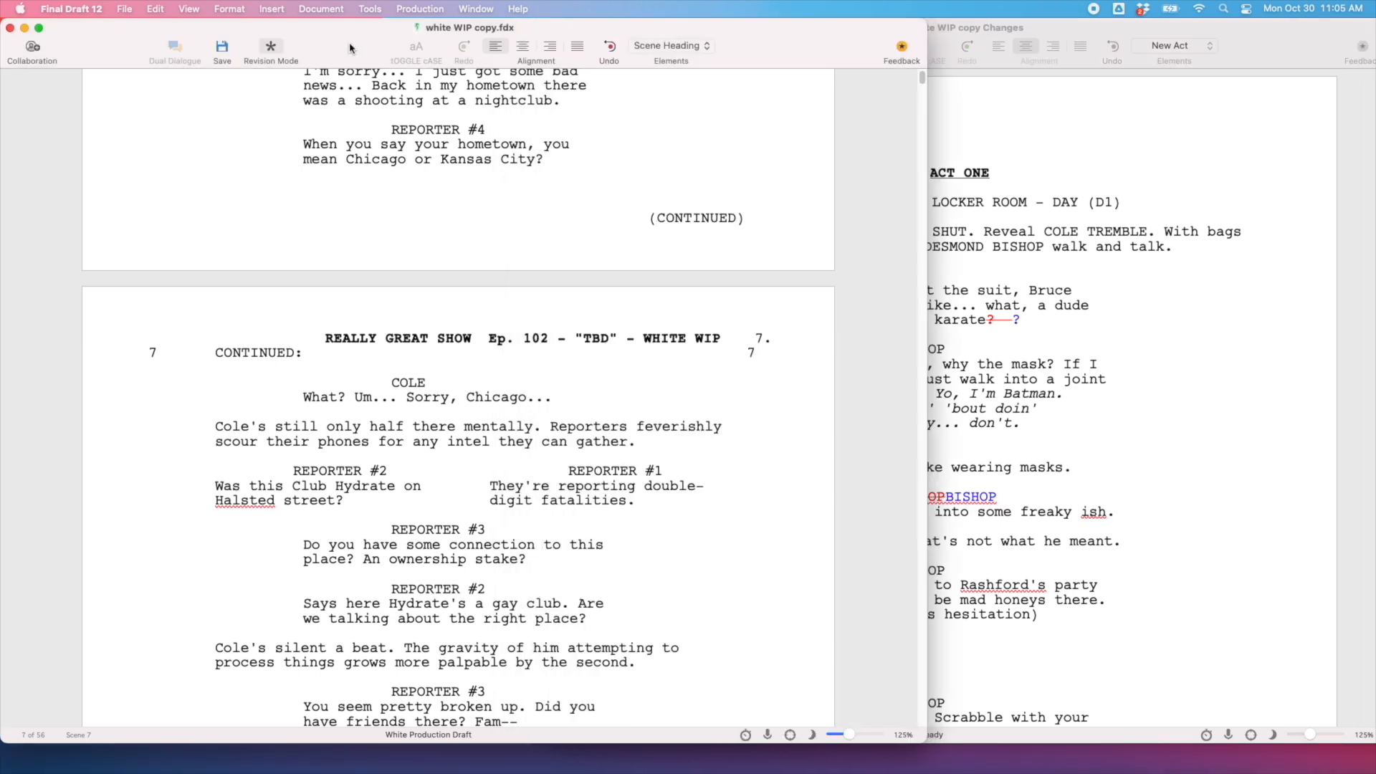
drag(849, 740, 626, 772)
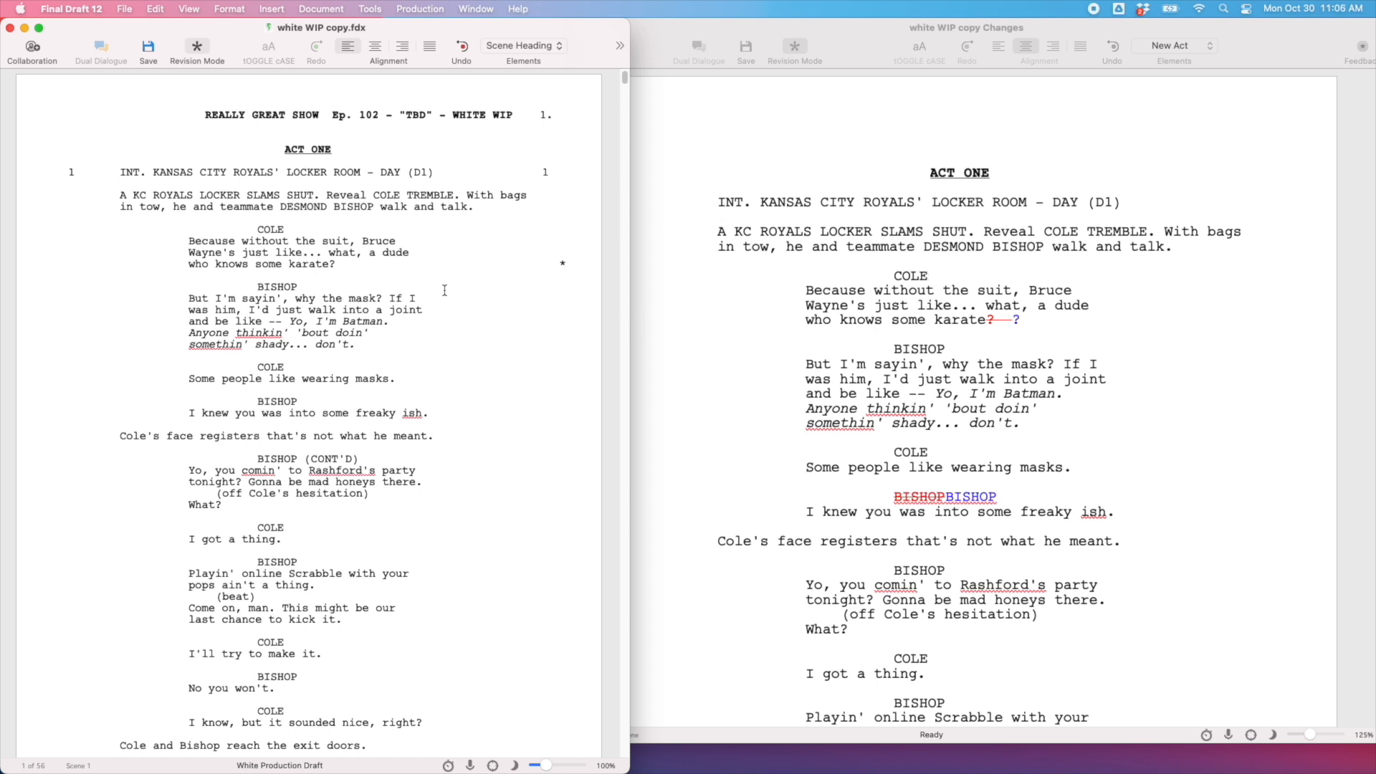
- Clear the revision mark from Cole's first dialogue and check the marked-up BISHOP cue on page 1 against the comparison
triple_click(336, 260)
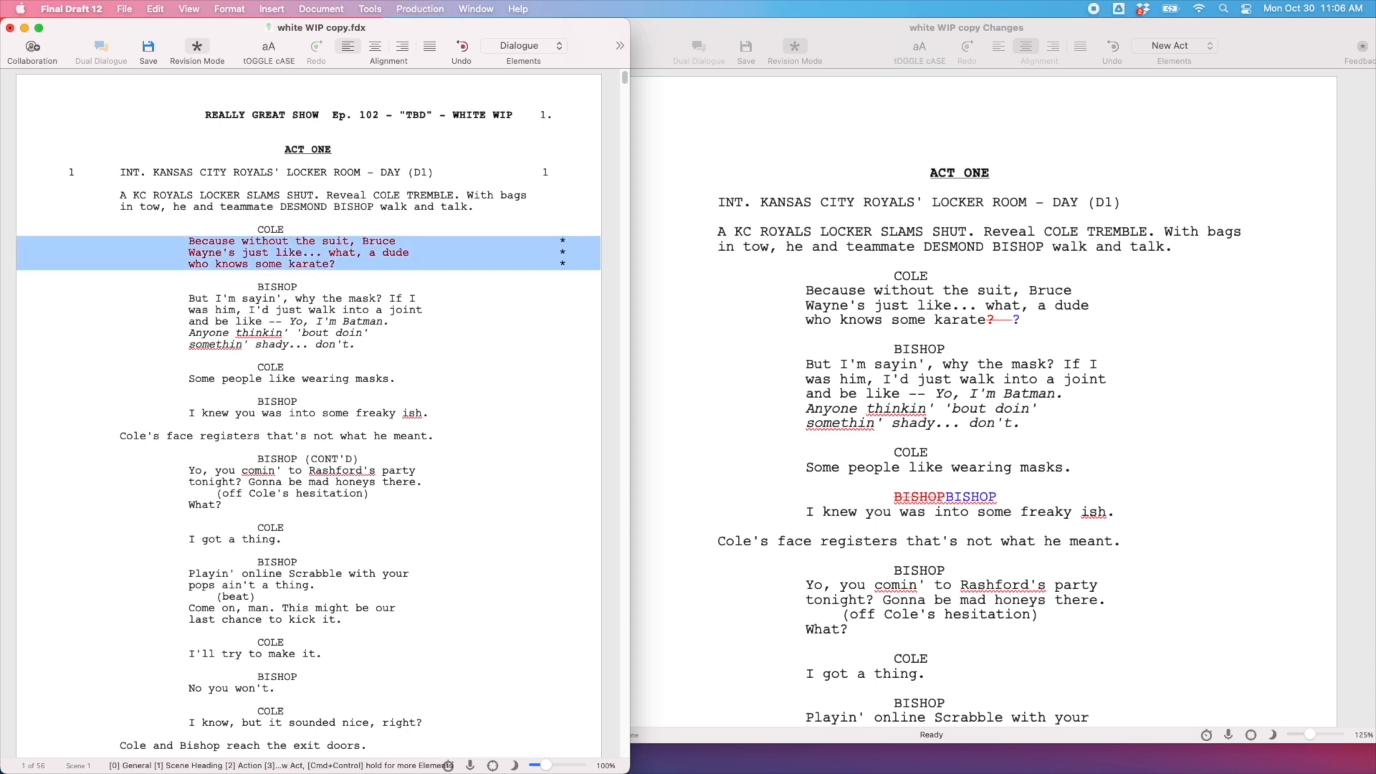
click(400, 310)
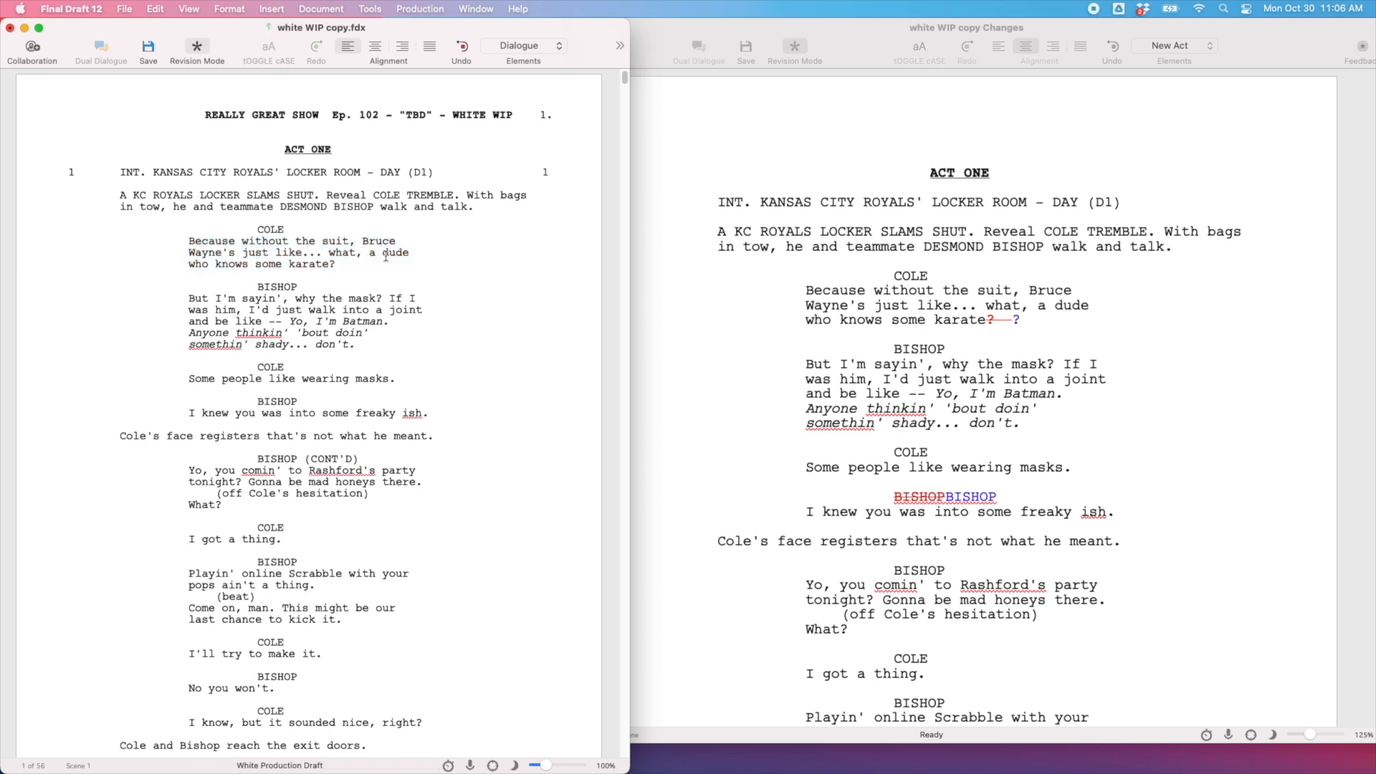
click(957, 502)
click(506, 424)
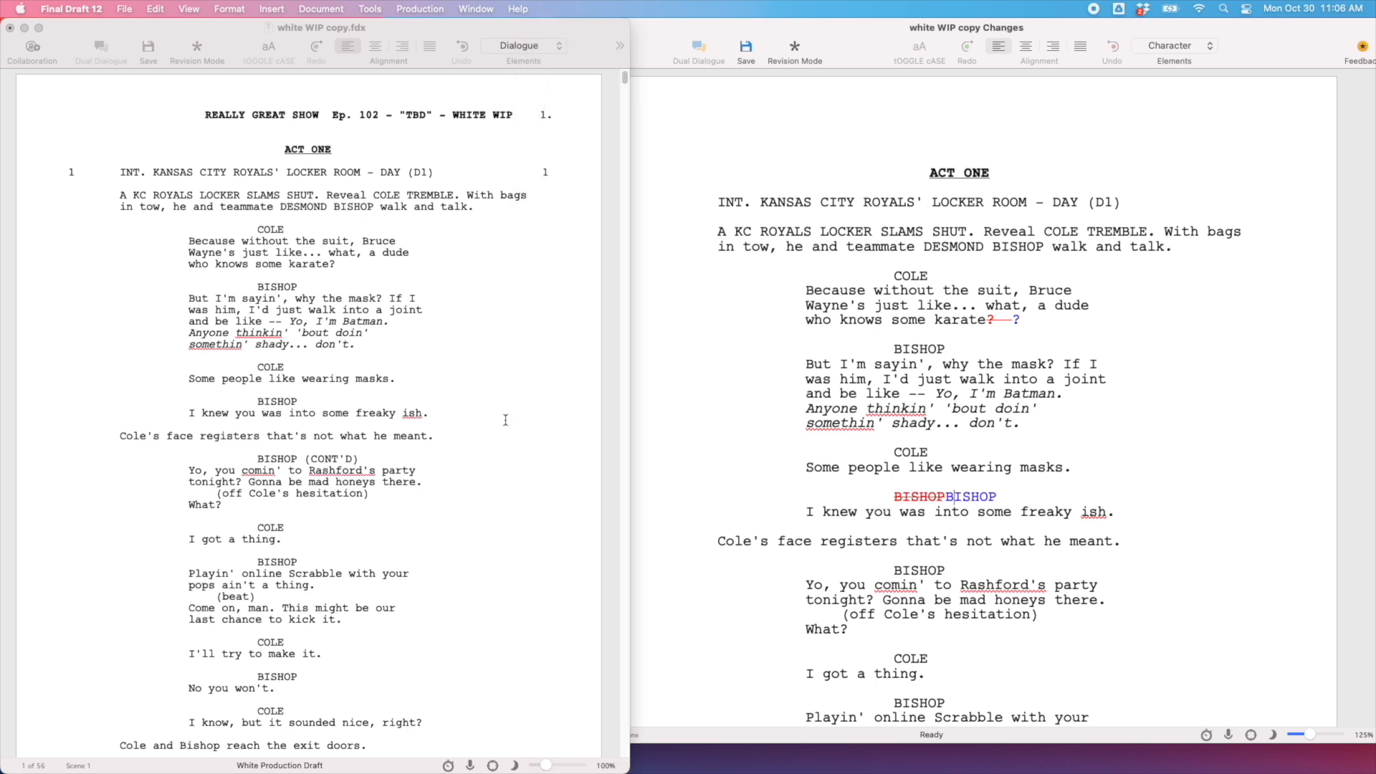
click(938, 497)
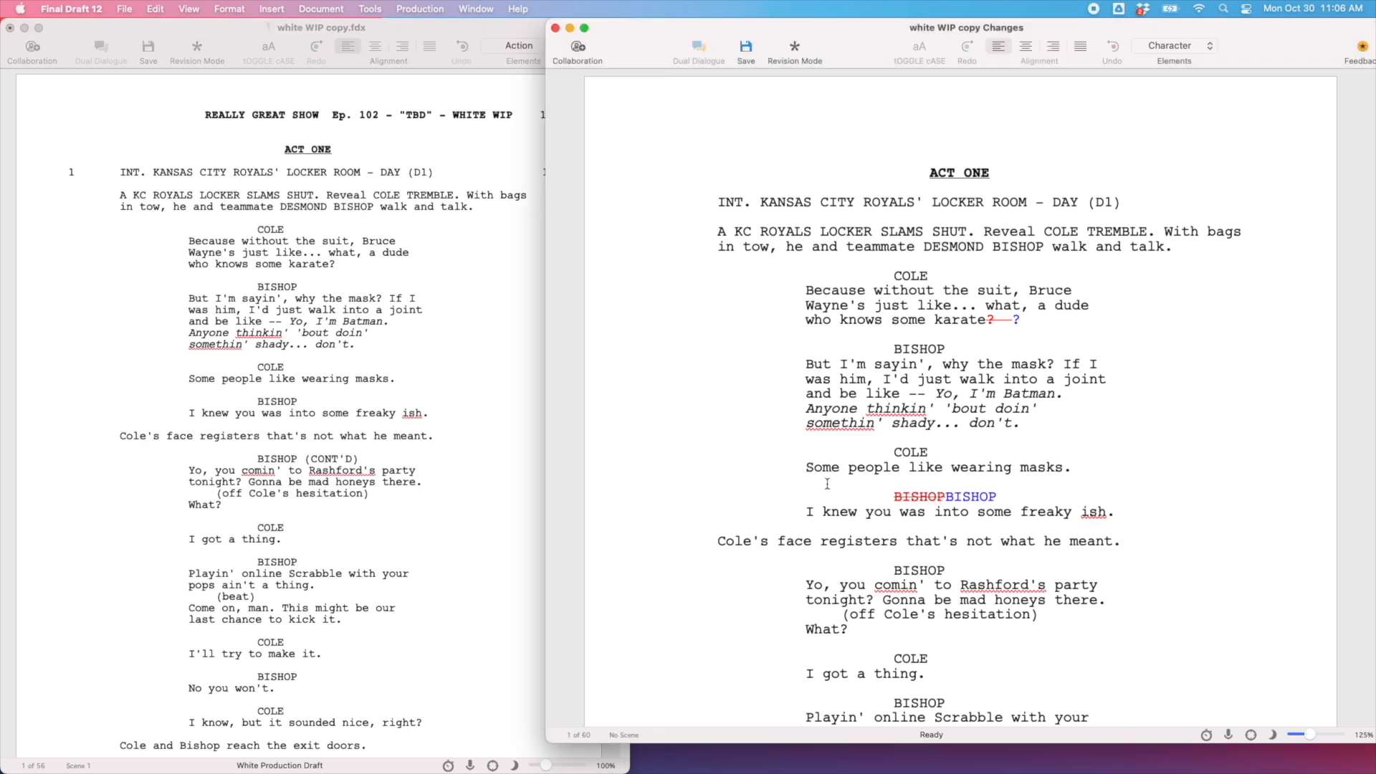
scroll(924, 491, down, 1)
click(513, 410)
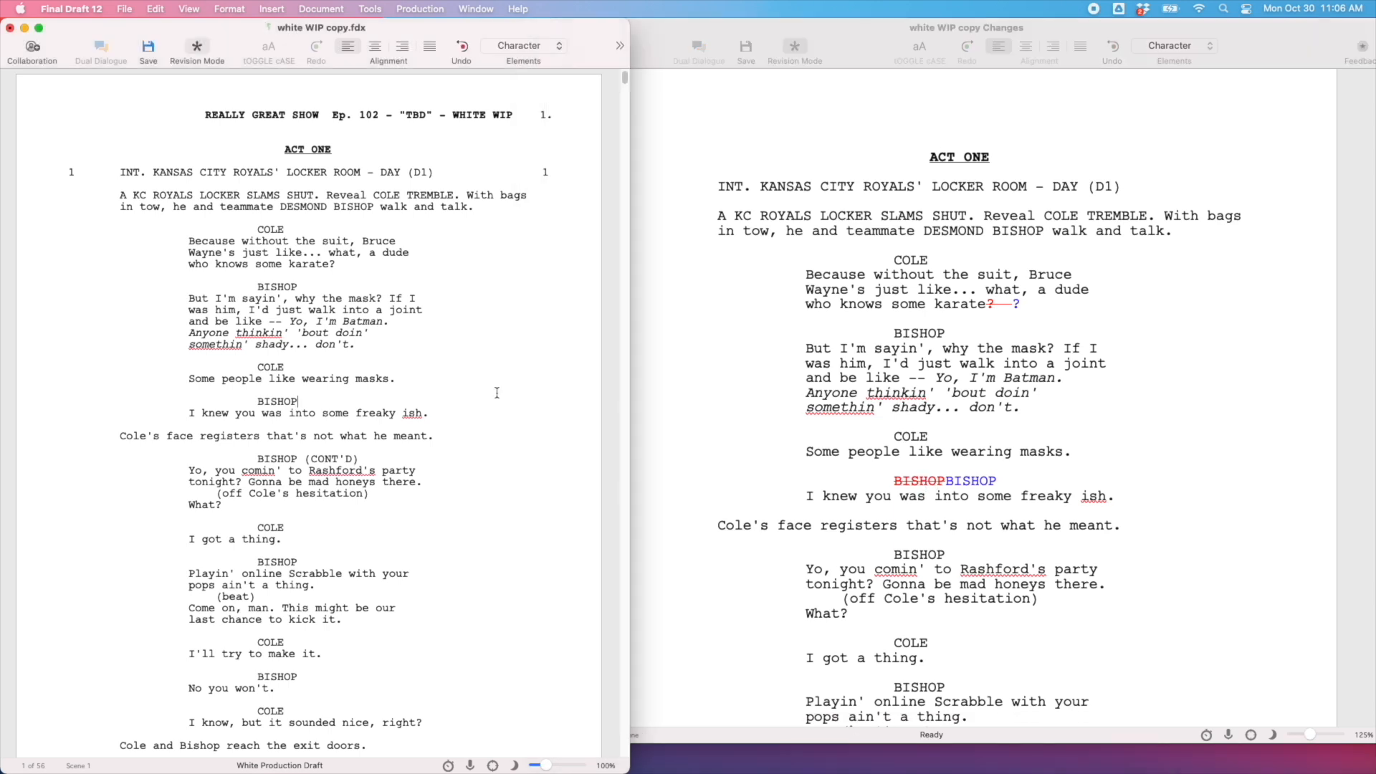
- Add a trailing space to Cole's page 2 line "You want some more?" so it carries a revision mark, and save the script
scroll(501, 394, down, 3)
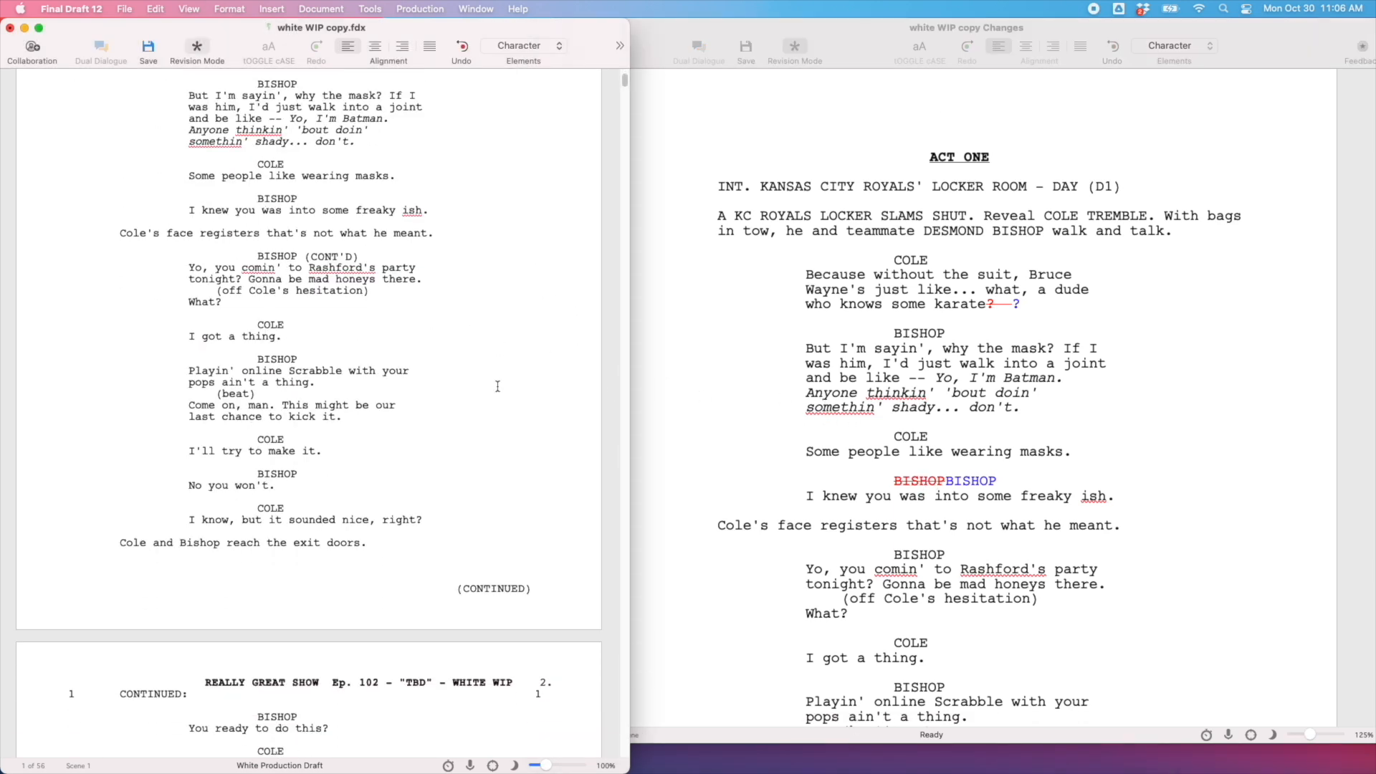
scroll(497, 386, down, 6)
scroll(497, 386, down, 3)
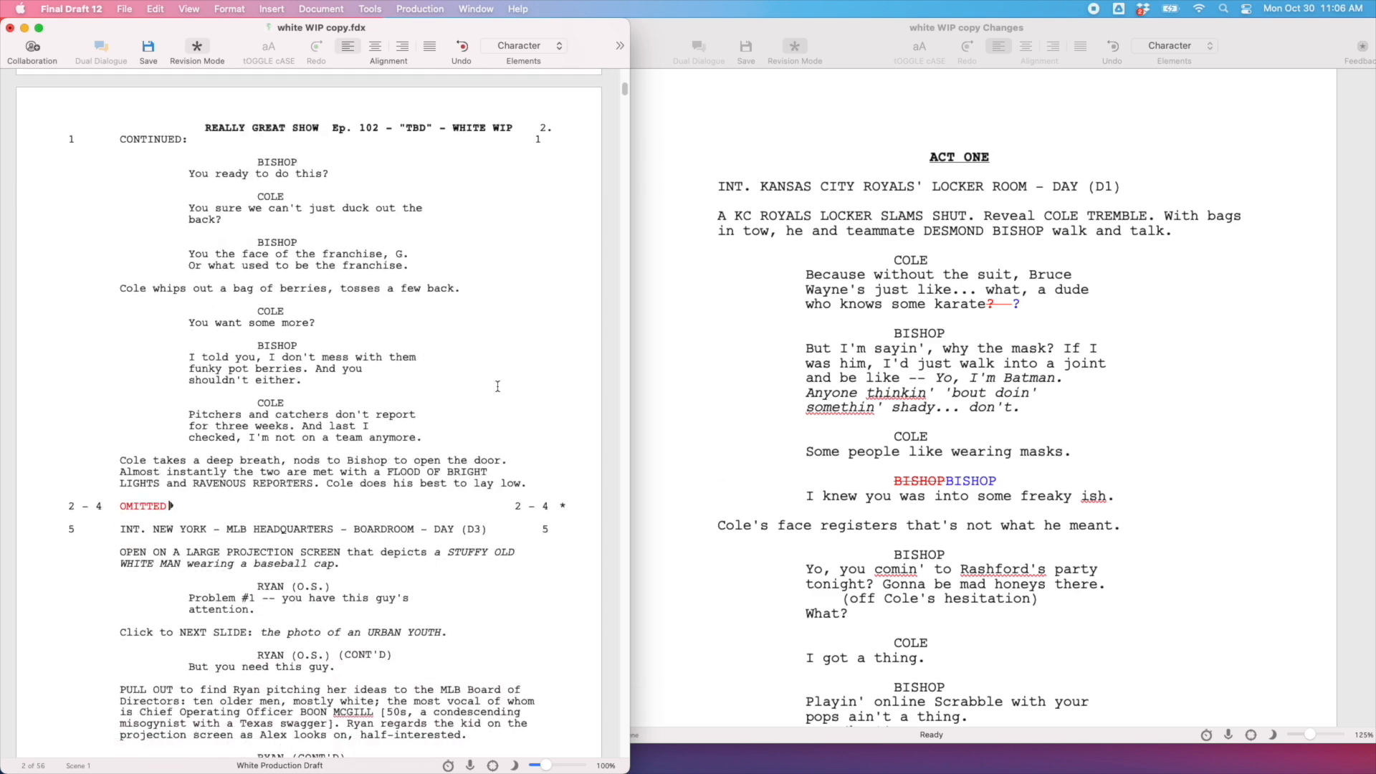
click(745, 382)
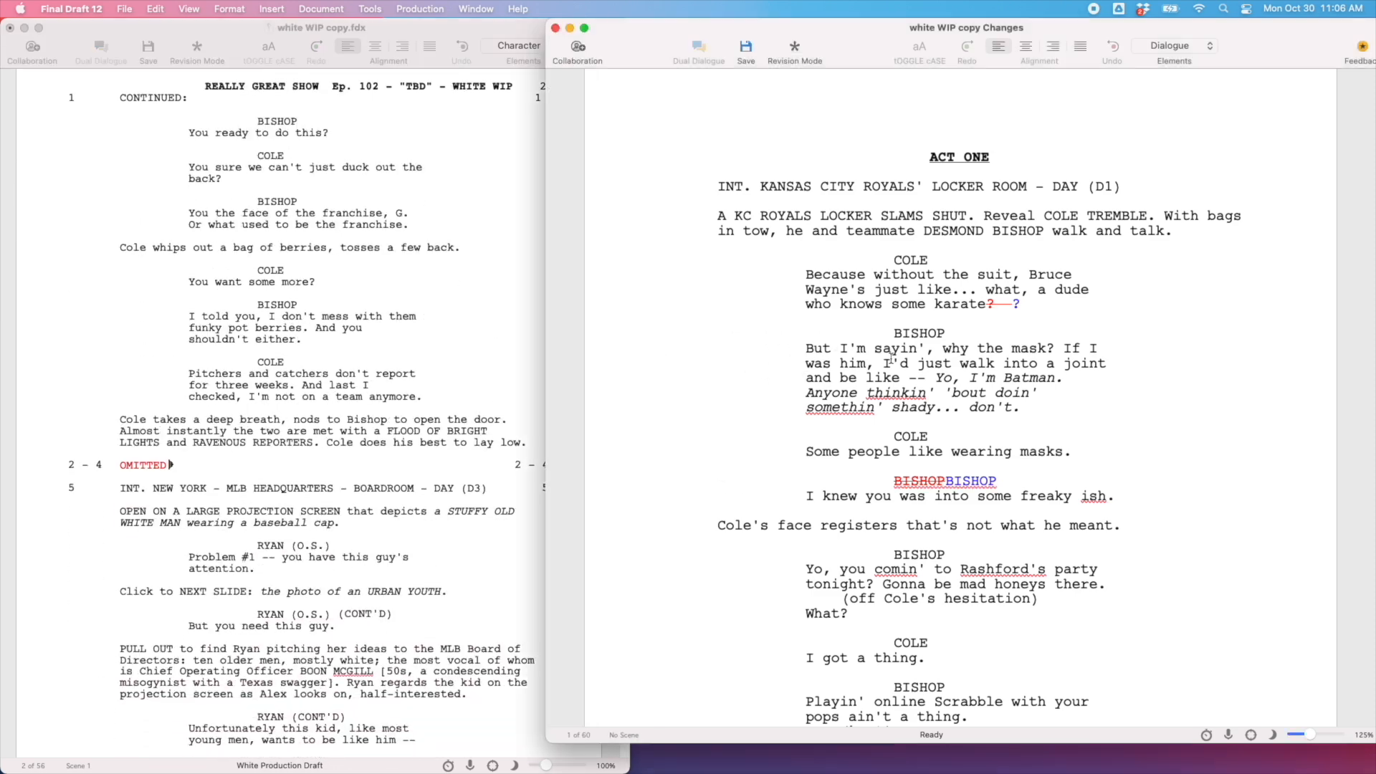
scroll(896, 359, down, 5)
scroll(898, 356, down, 11)
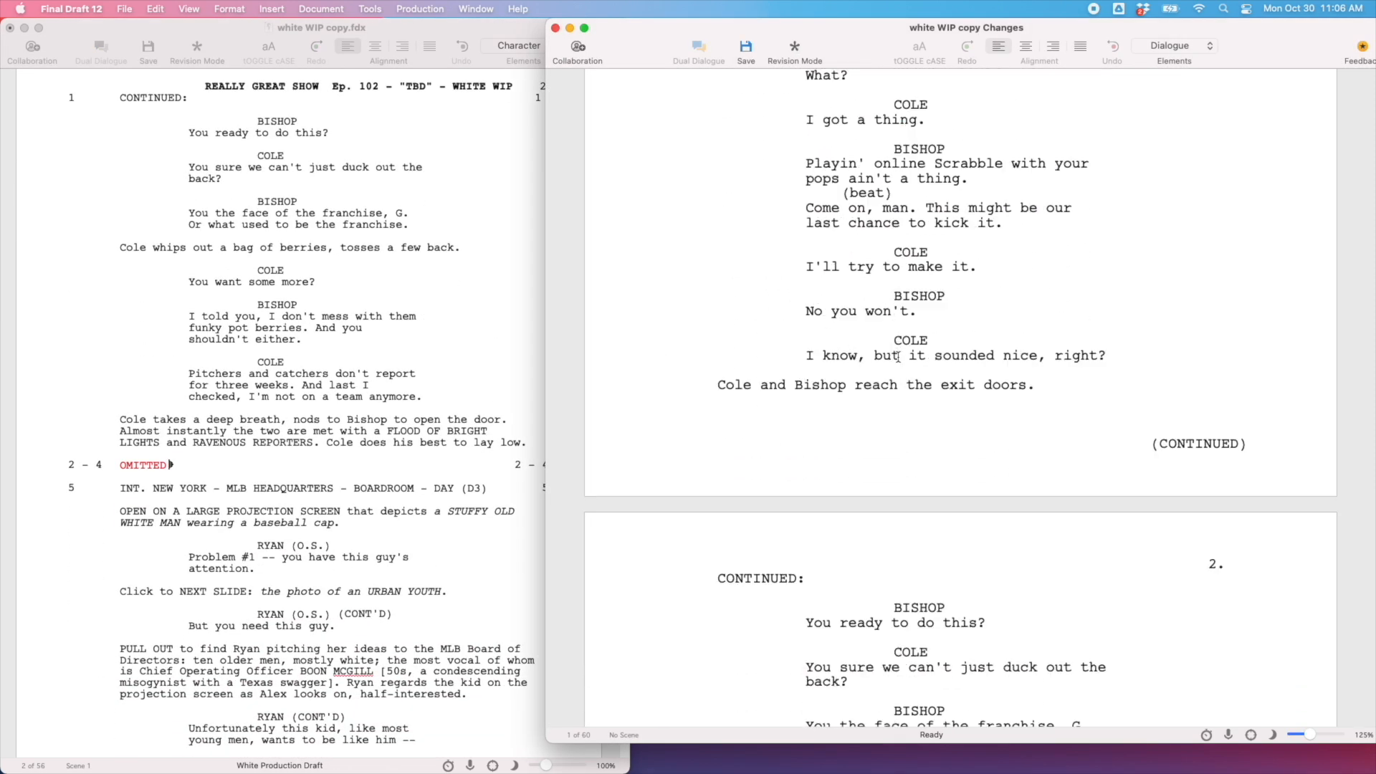
scroll(898, 356, up, 2)
click(312, 291)
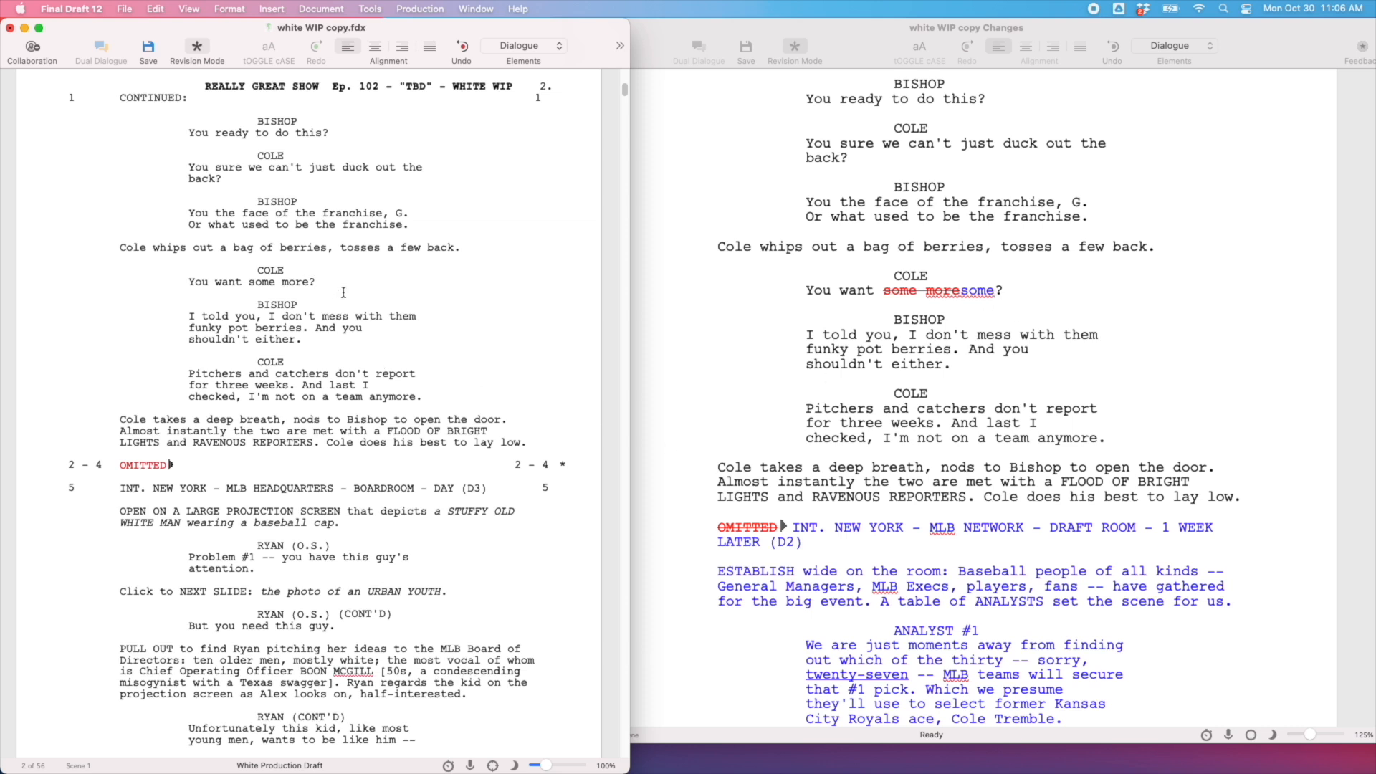
click(332, 288)
drag(274, 283, 251, 287)
click(317, 282)
click(149, 47)
scroll(416, 302, down, 1)
scroll(416, 303, up, 1)
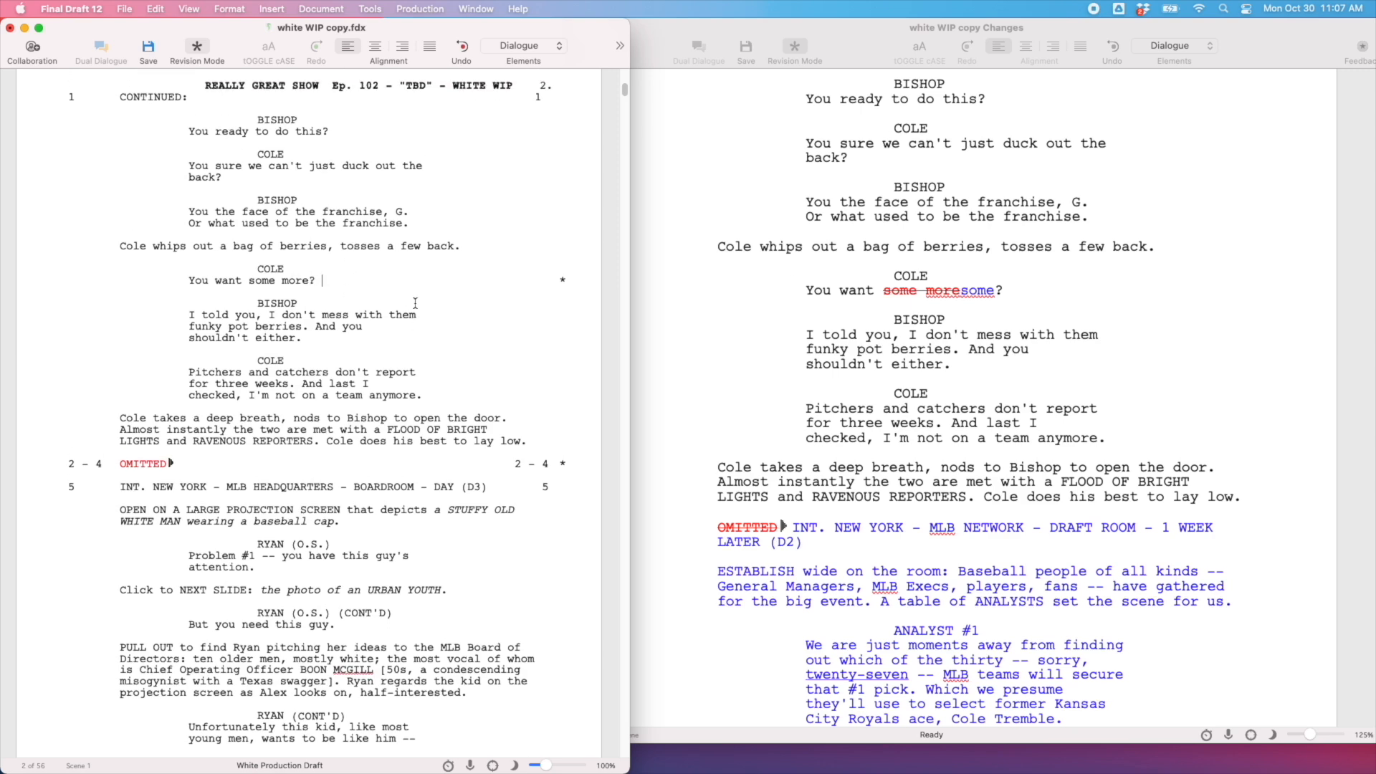
- Examine the omitted scenes 2–4 in white WIP copy.fdx against the draft room scene restored in the comparison
scroll(935, 316, down, 5)
click(381, 446)
scroll(377, 421, down, 2)
scroll(787, 374, down, 15)
scroll(786, 374, down, 4)
scroll(786, 374, up, 12)
scroll(786, 374, up, 10)
scroll(184, 226, down, 4)
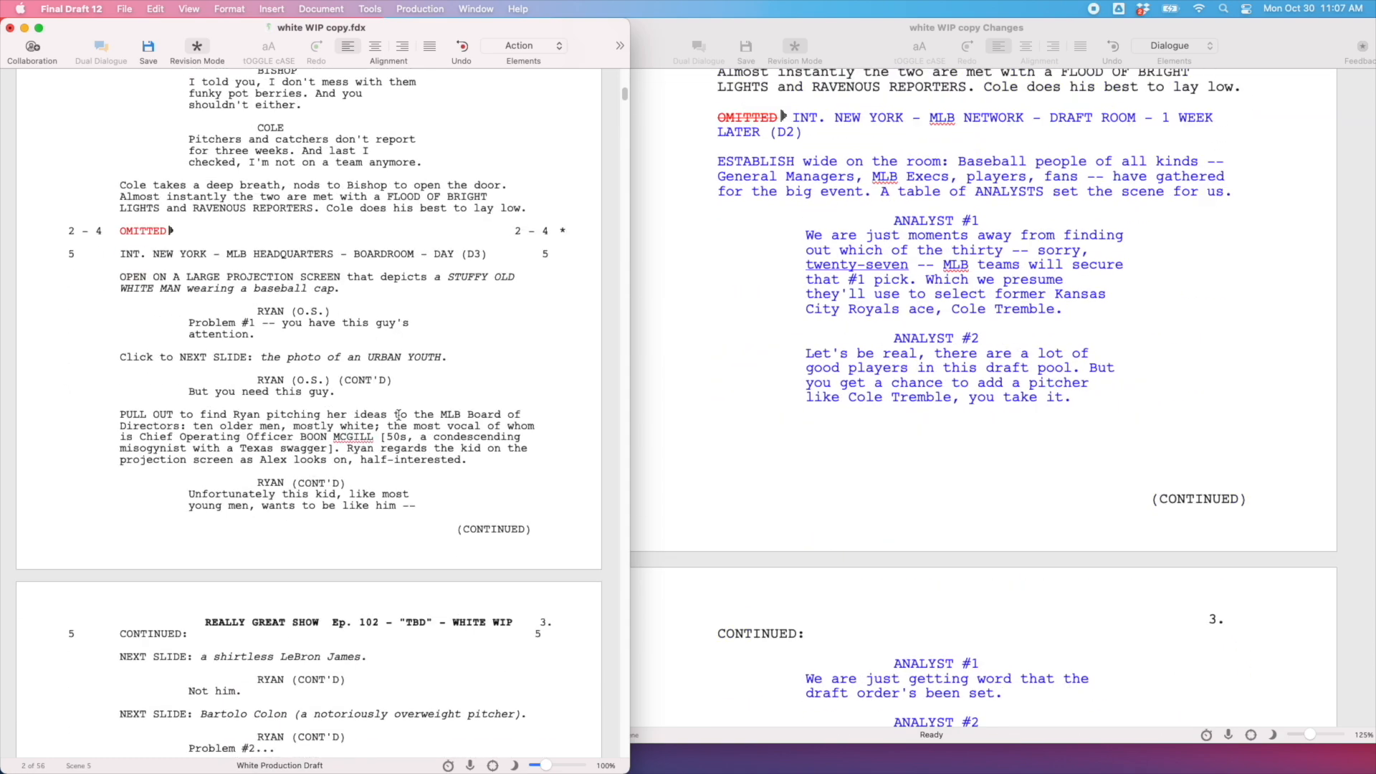
- Try adding the note "(ACTION HAS BEEN MOVED TO SC. 1" after the OMITTED heading of scenes 2–4, and remove it again
click(178, 224)
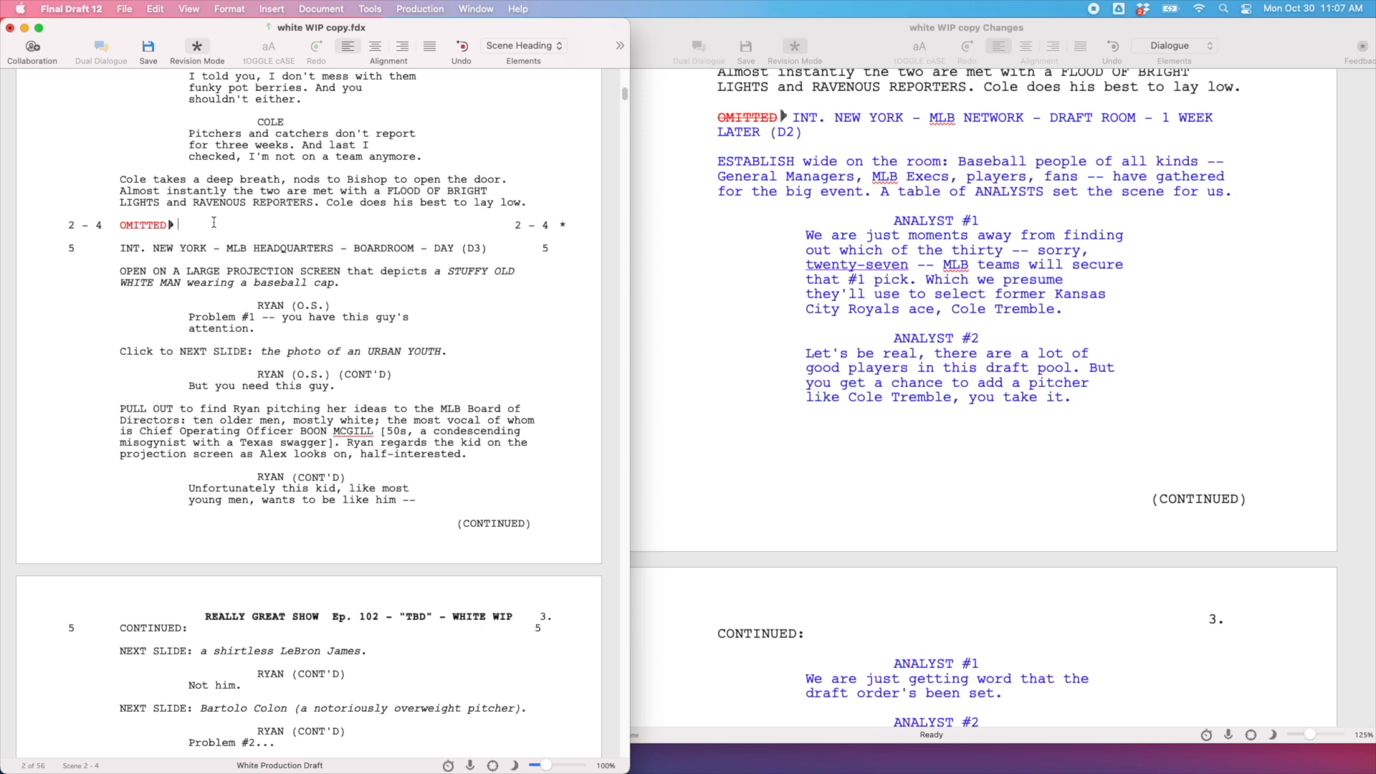
text((ACTION)
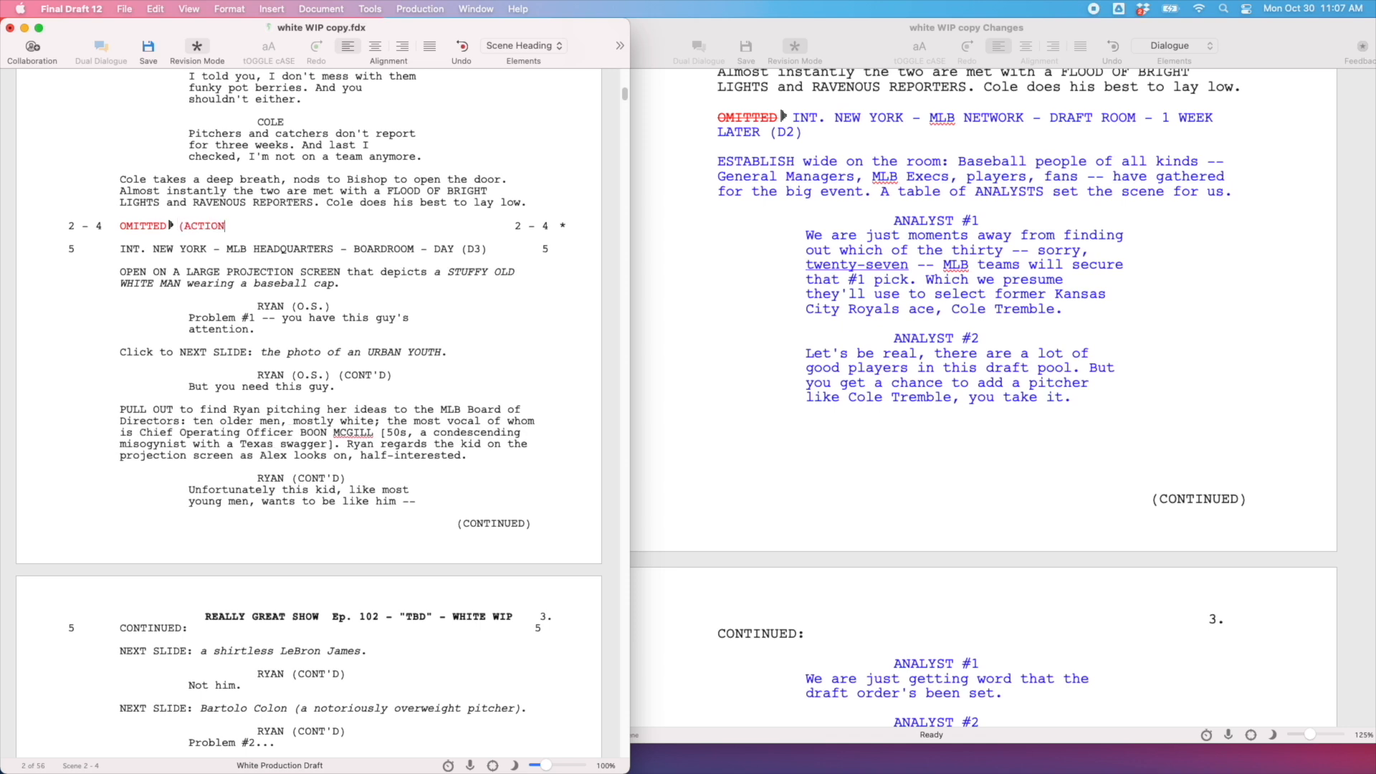
text( HAS BEEN MOVED TO SC. 1)
drag(392, 227, 180, 230)
key(BackSpace)
click(302, 285)
- Look through white WIP copy.fdx from scene 5 onward for the next revision mark, at the scene 9 heading
click(512, 376)
scroll(511, 376, down, 6)
scroll(512, 375, down, 20)
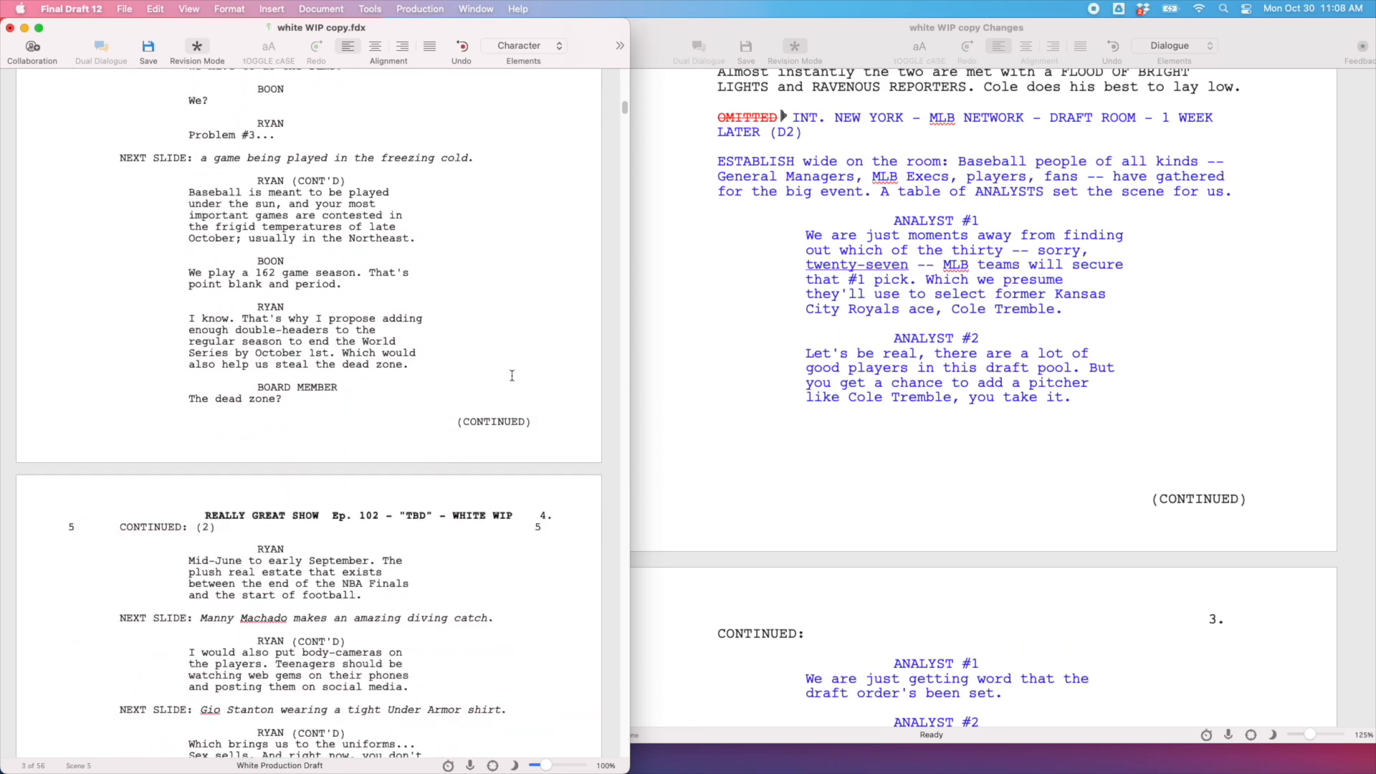
scroll(512, 375, down, 20)
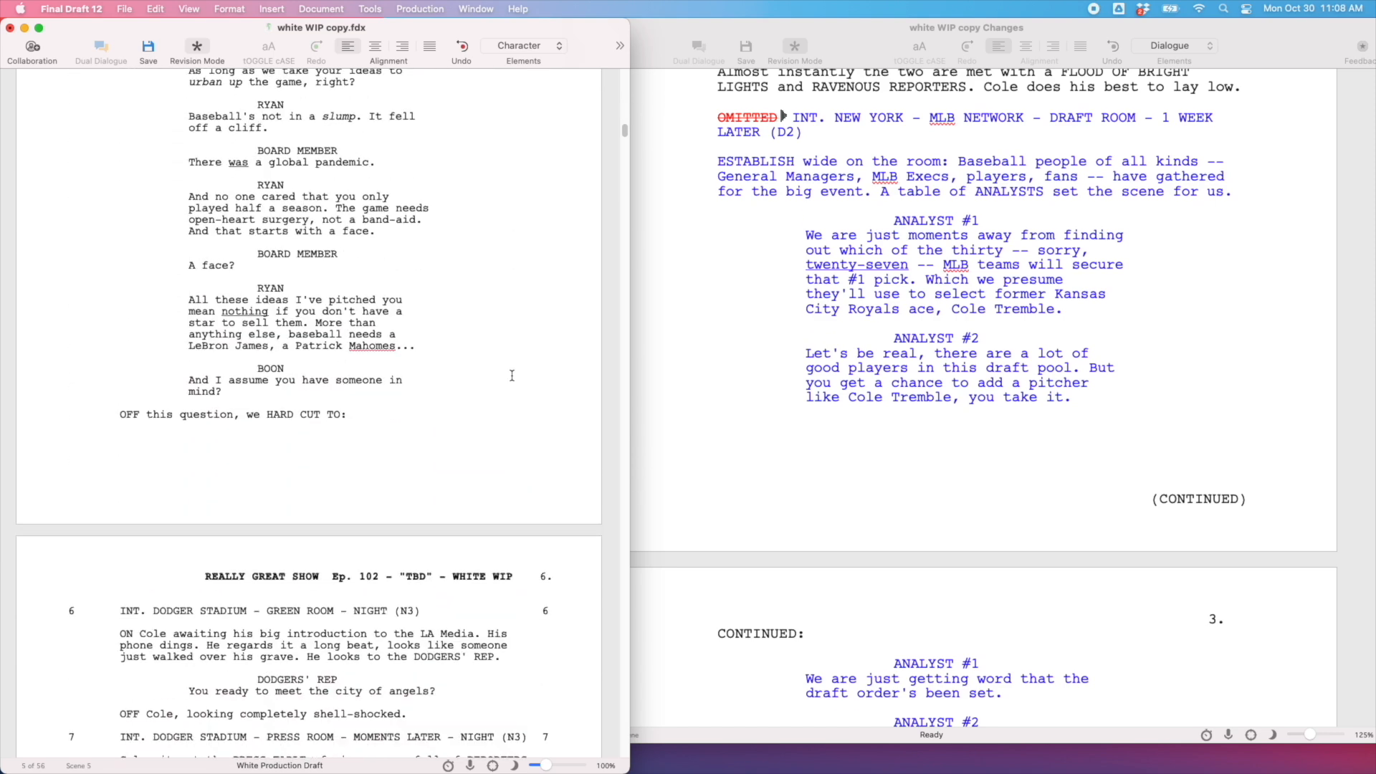
scroll(511, 376, down, 20)
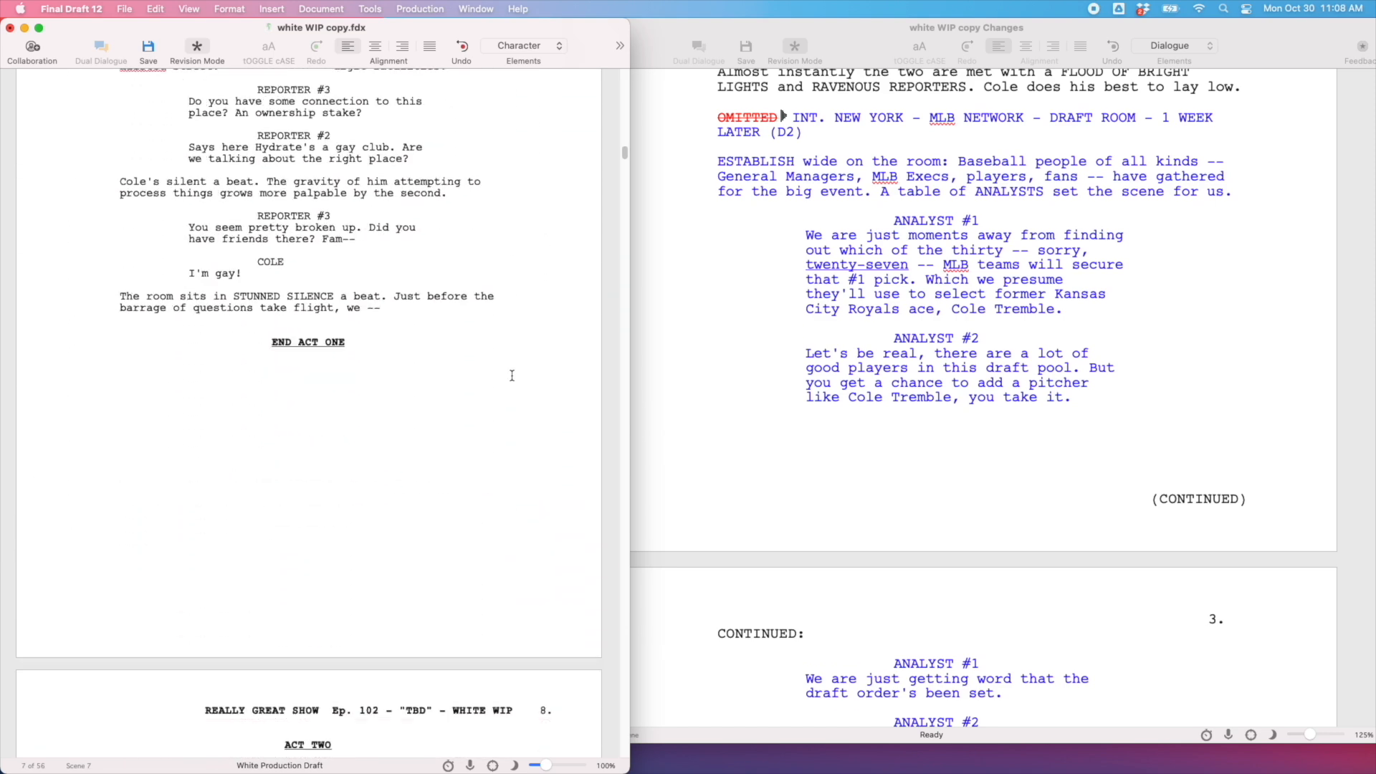
scroll(512, 376, down, 10)
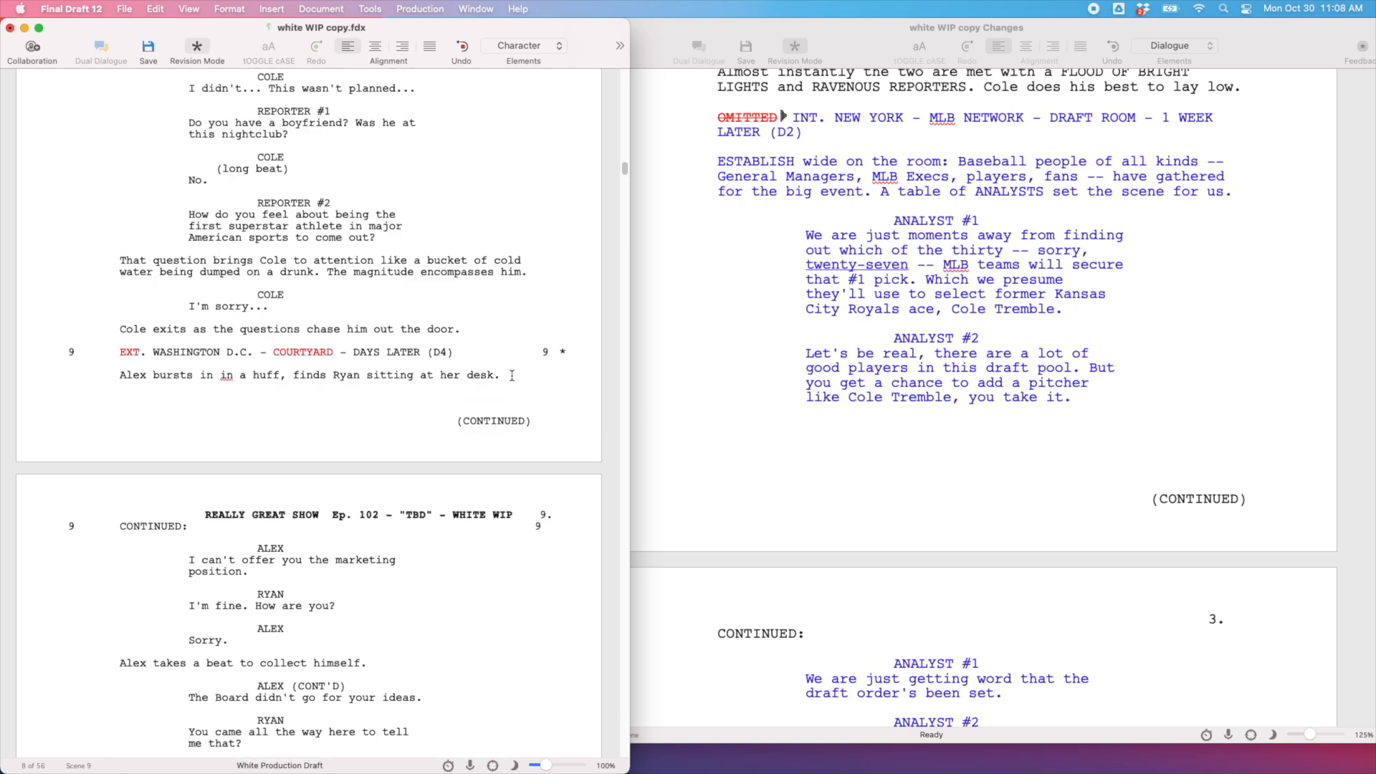
- Review the Changes document from page 3 onward up to the WASHINGTON D.C. scene heading
click(836, 358)
scroll(835, 358, down, 20)
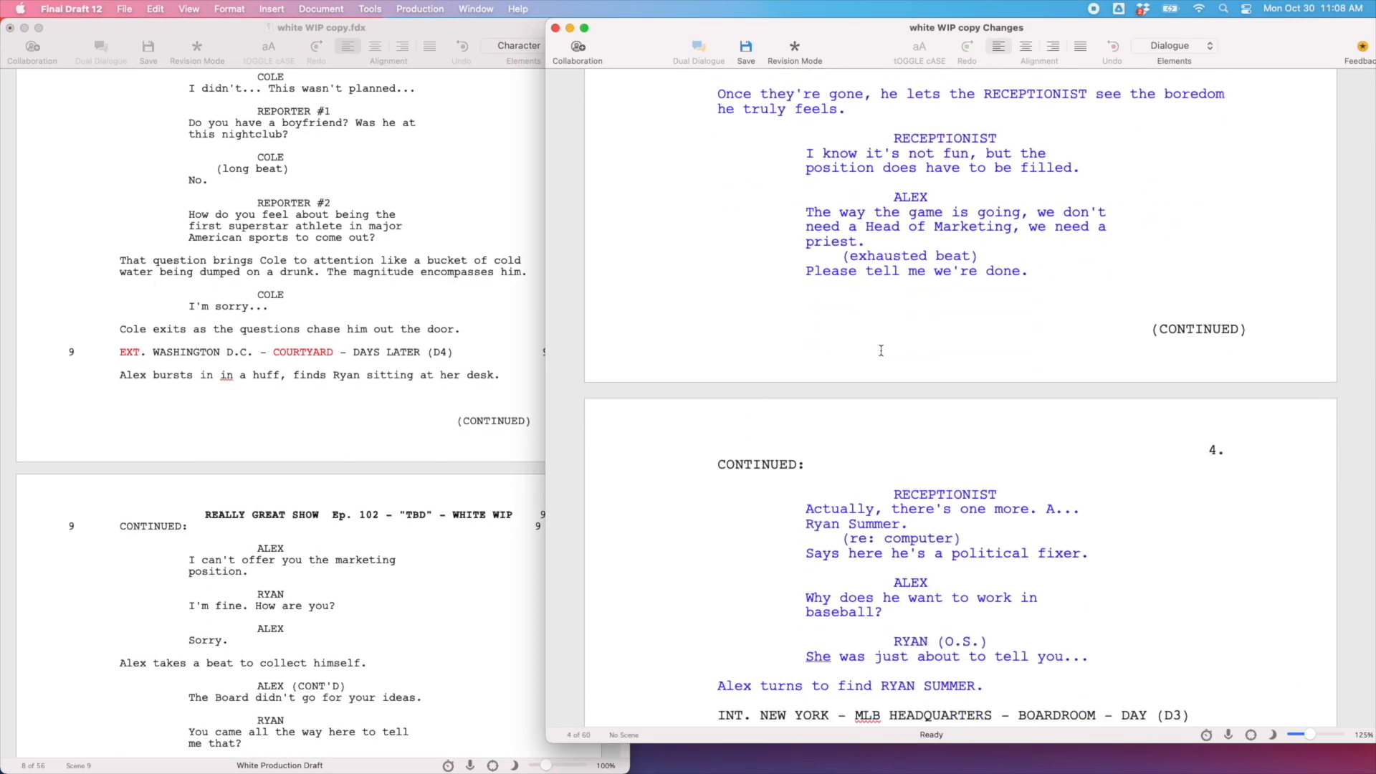
scroll(880, 351, up, 6)
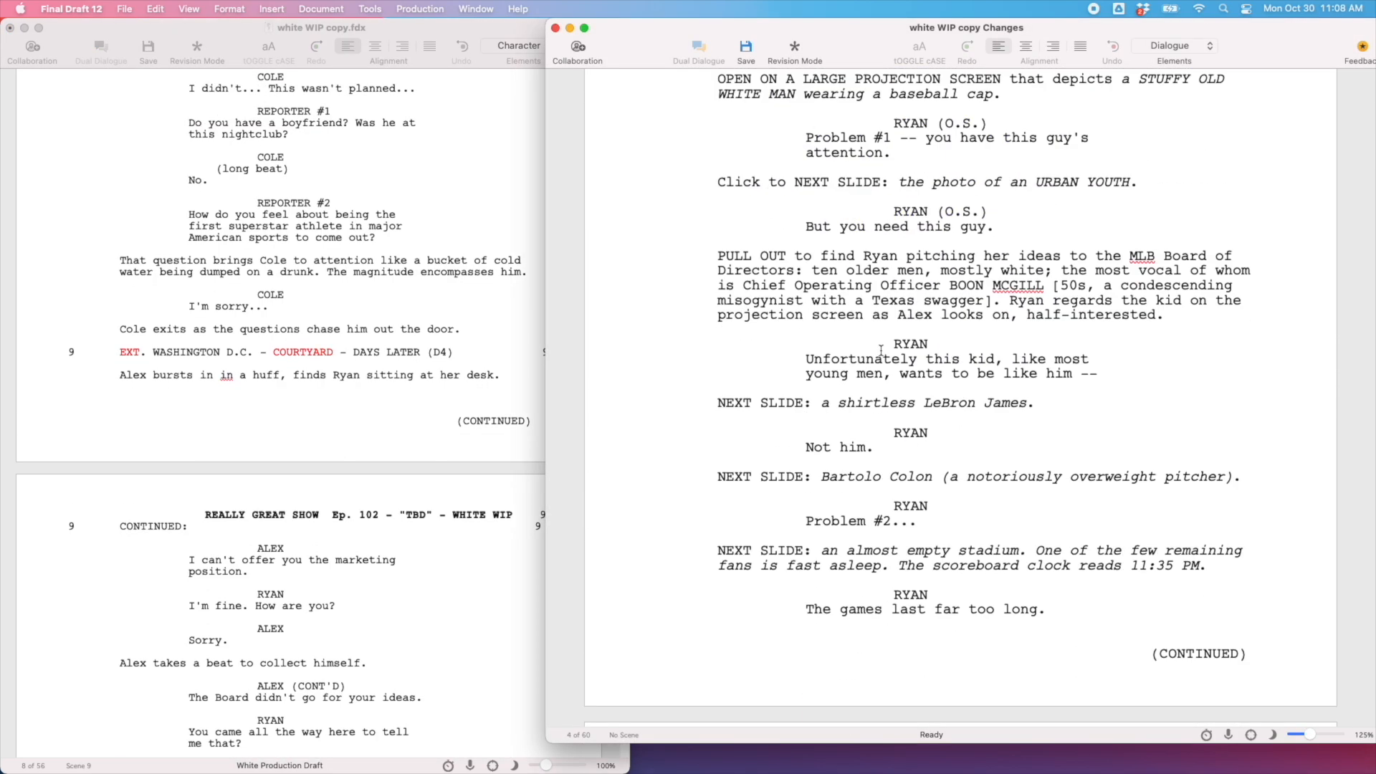
scroll(880, 350, down, 12)
scroll(880, 351, down, 10)
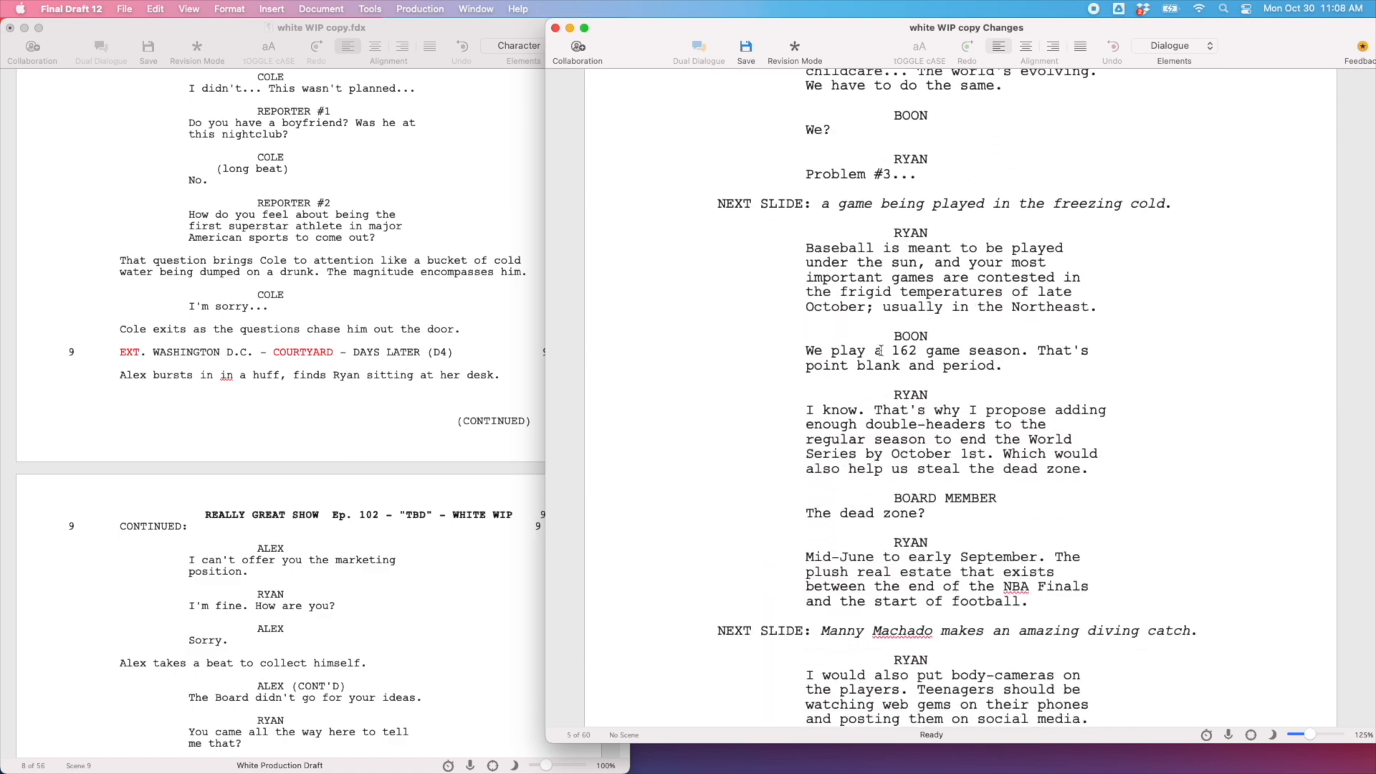
scroll(1016, 363, down, 20)
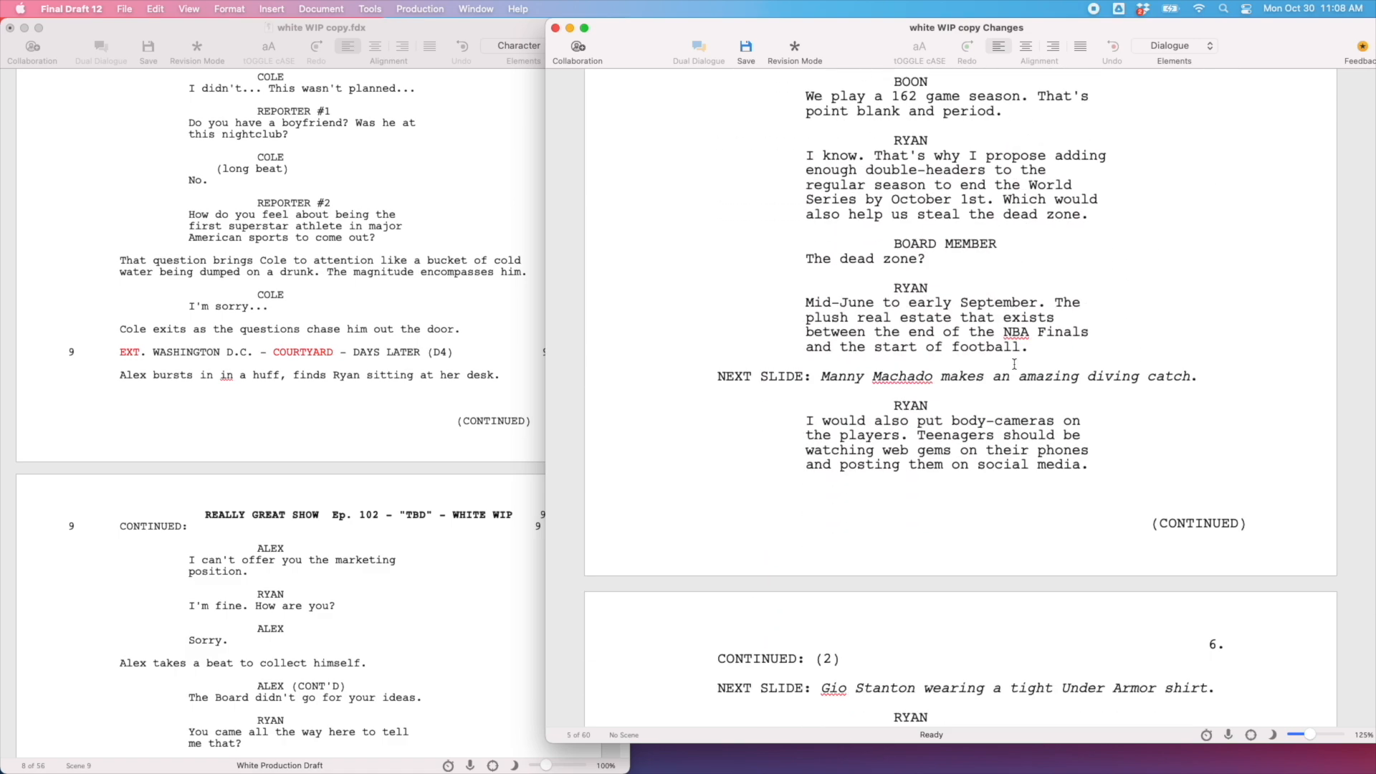
scroll(1016, 363, down, 20)
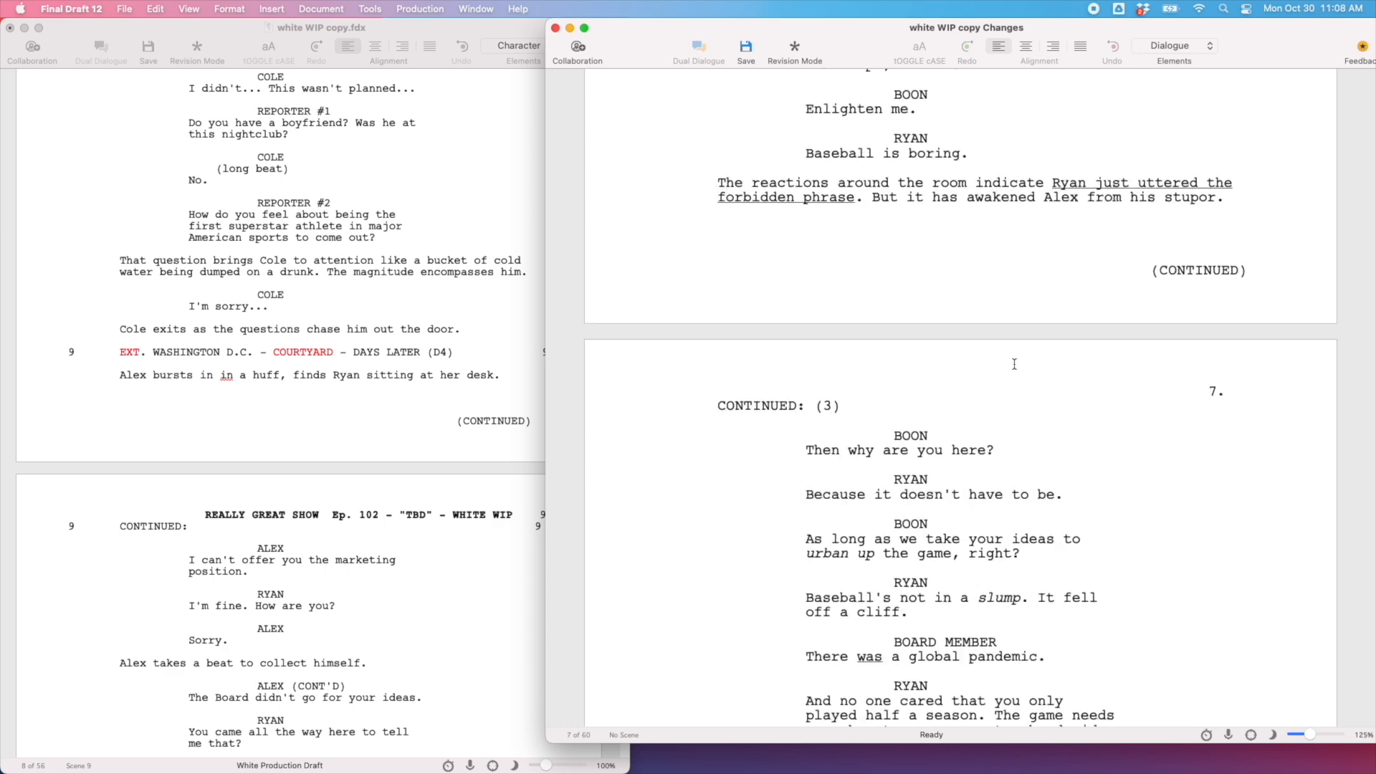
scroll(1014, 364, down, 20)
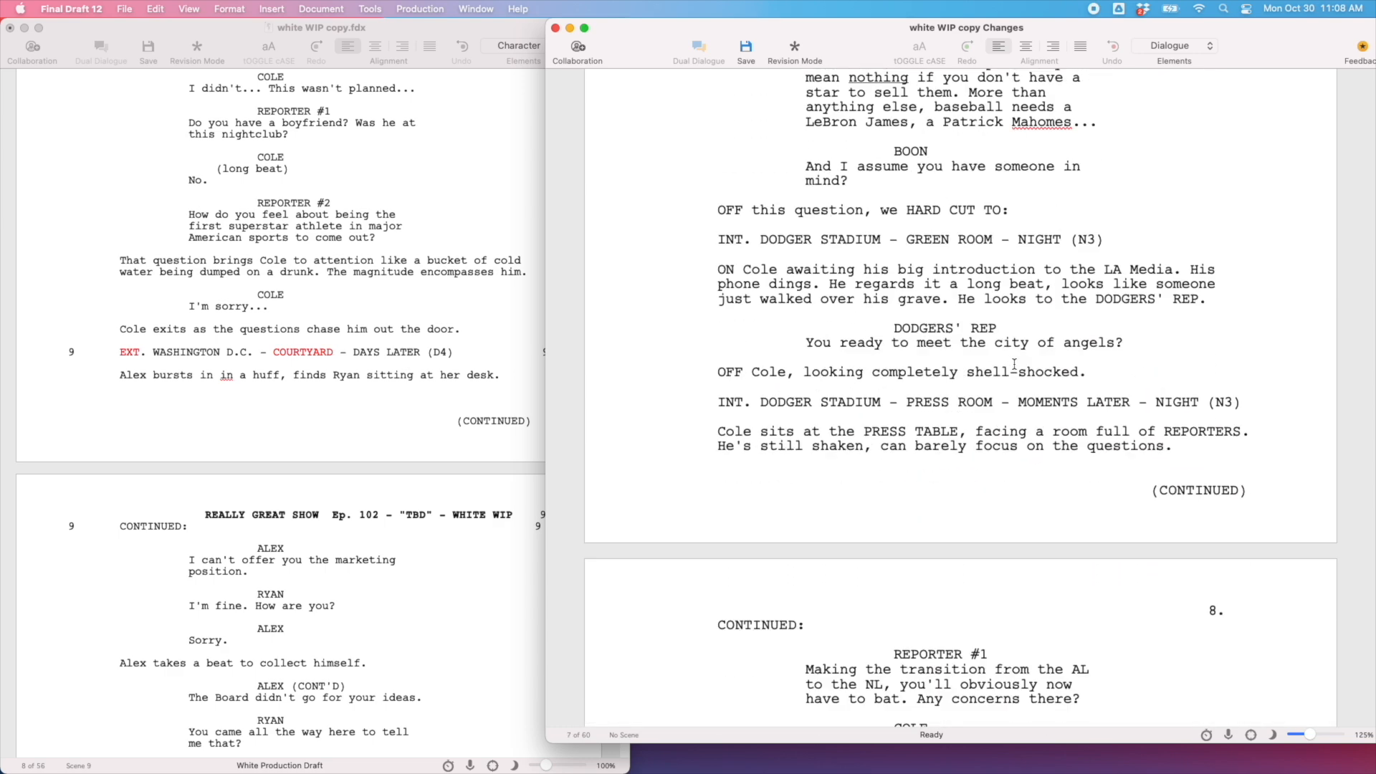
scroll(1014, 364, down, 20)
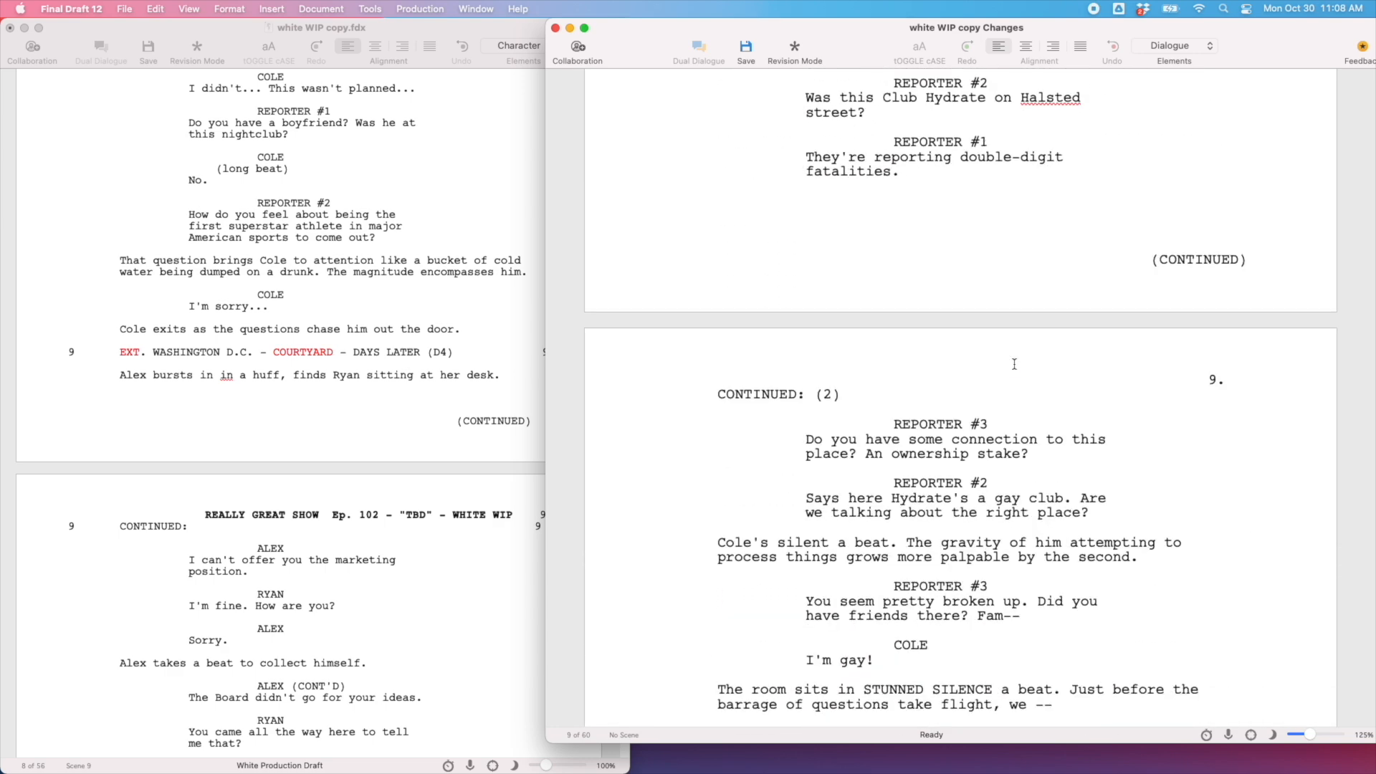
scroll(1014, 364, down, 20)
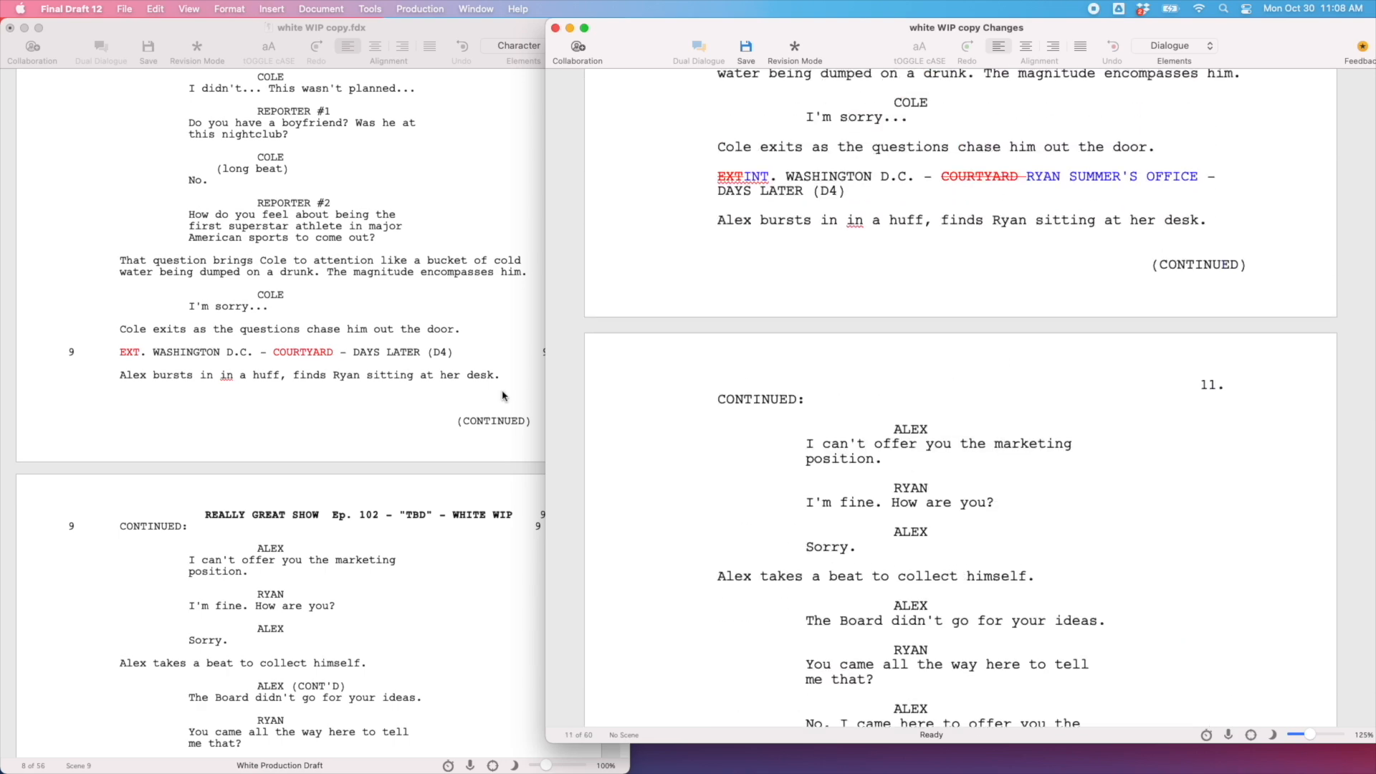
- Check the revised words EXT and COURTYARD in the scene 9 heading against the comparison and inspect the lines that follow
click(414, 410)
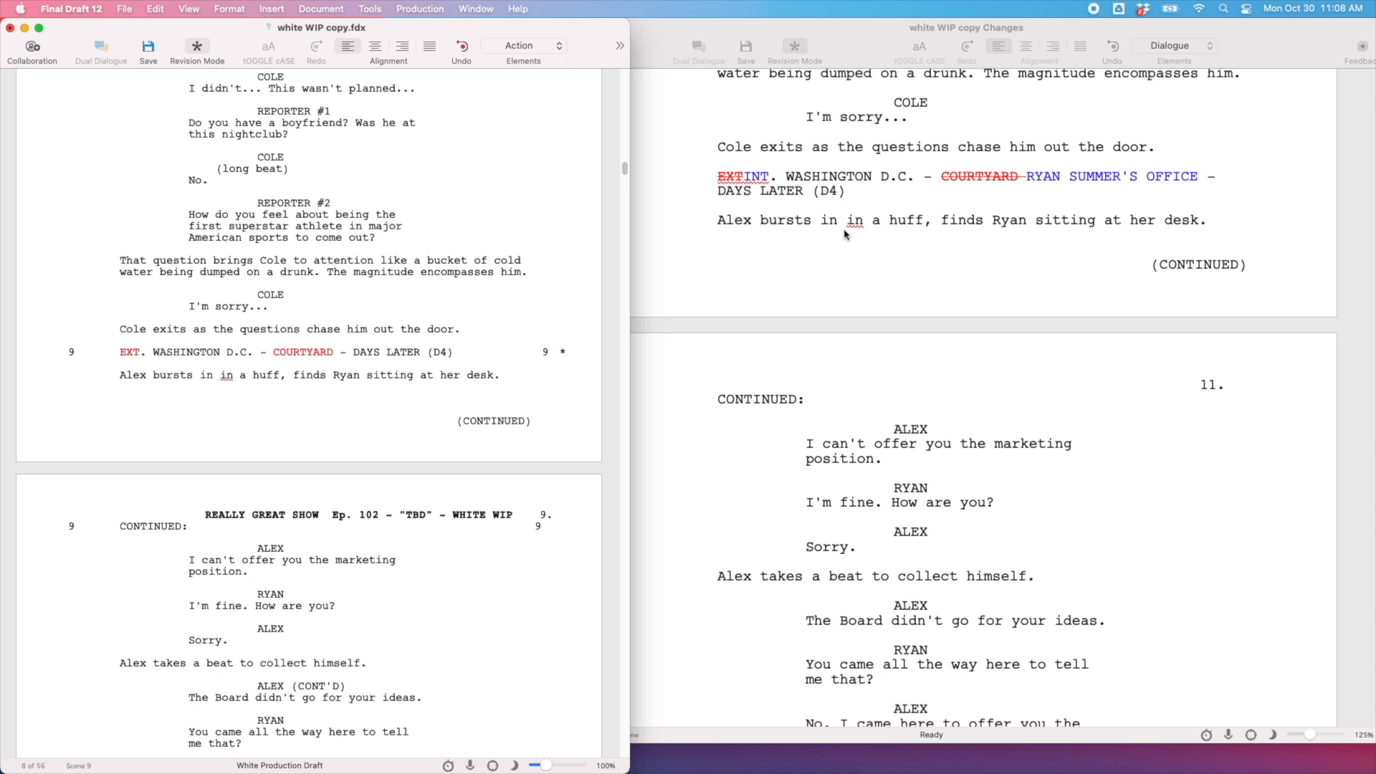
scroll(812, 221, up, 3)
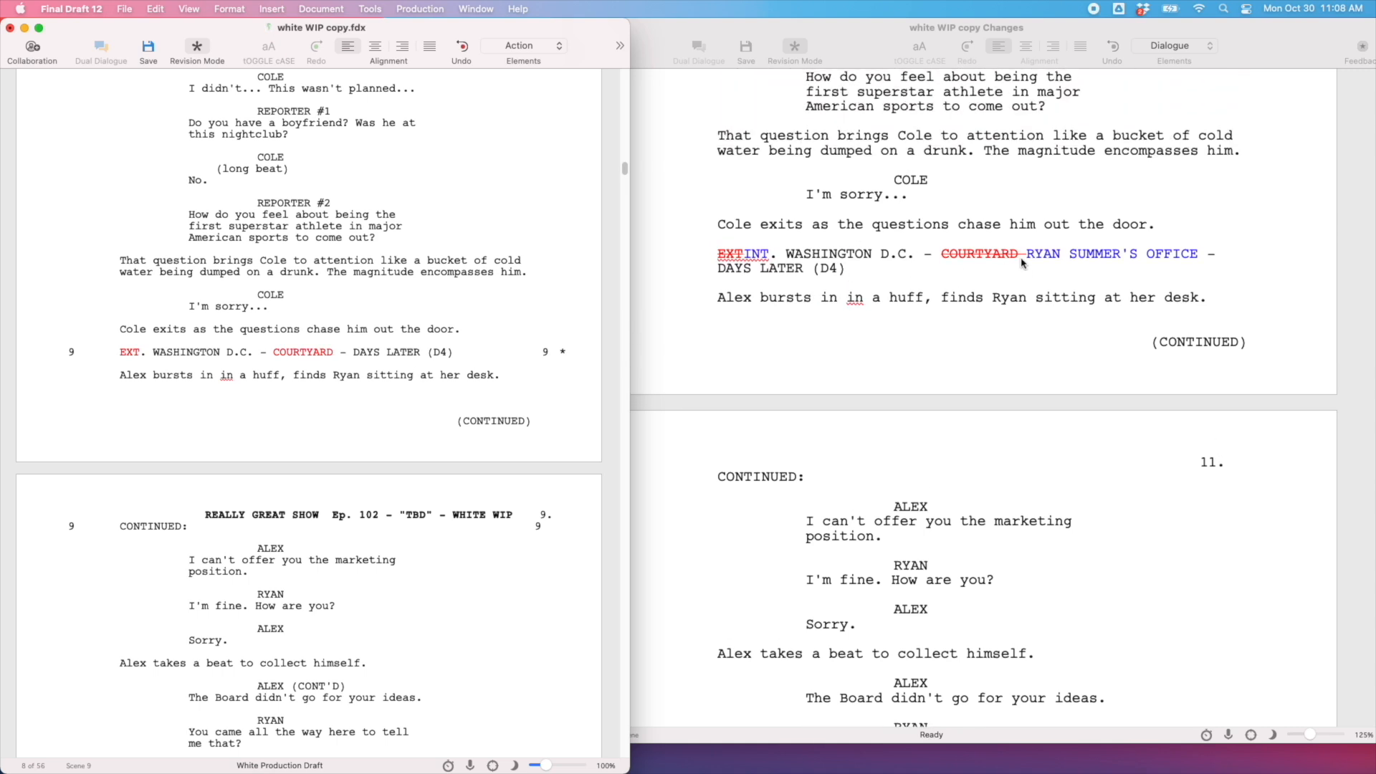
click(330, 352)
scroll(465, 366, down, 3)
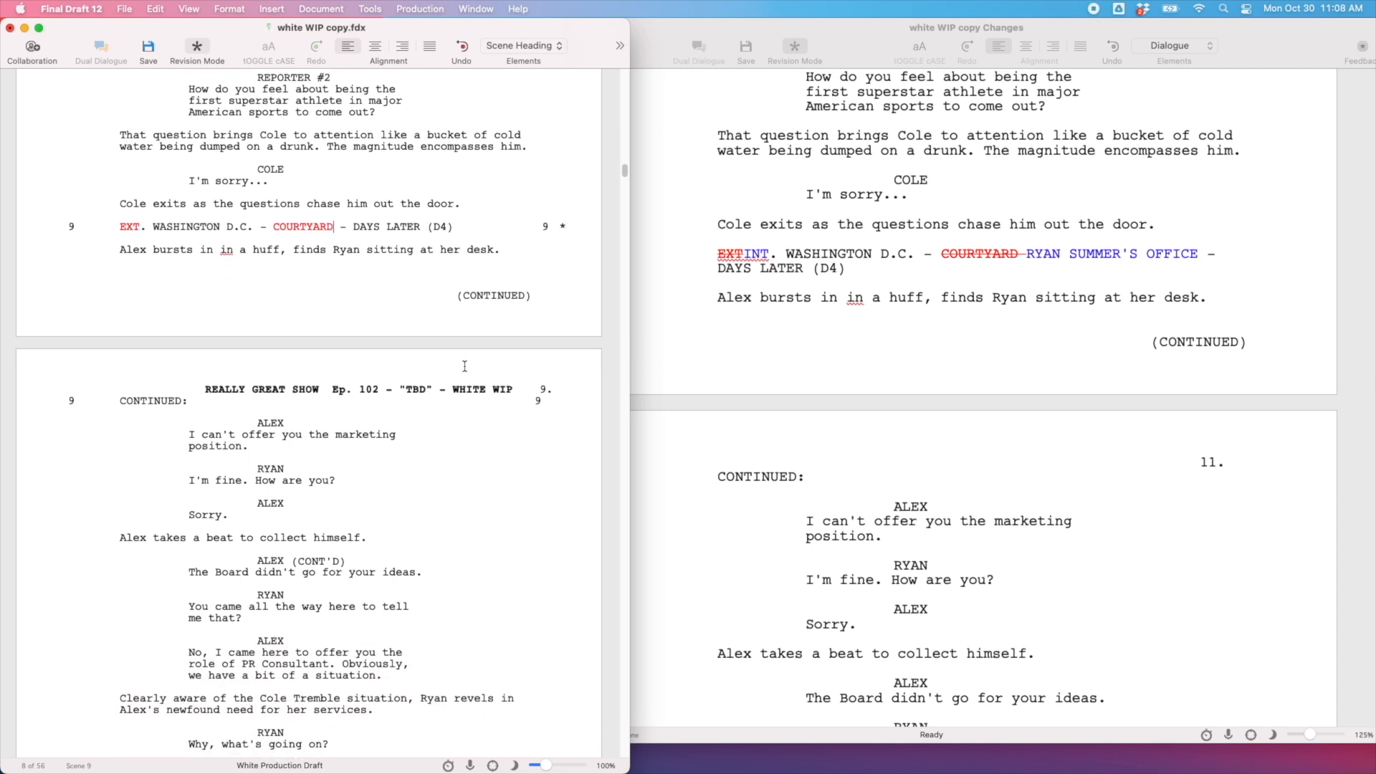
scroll(464, 366, down, 1)
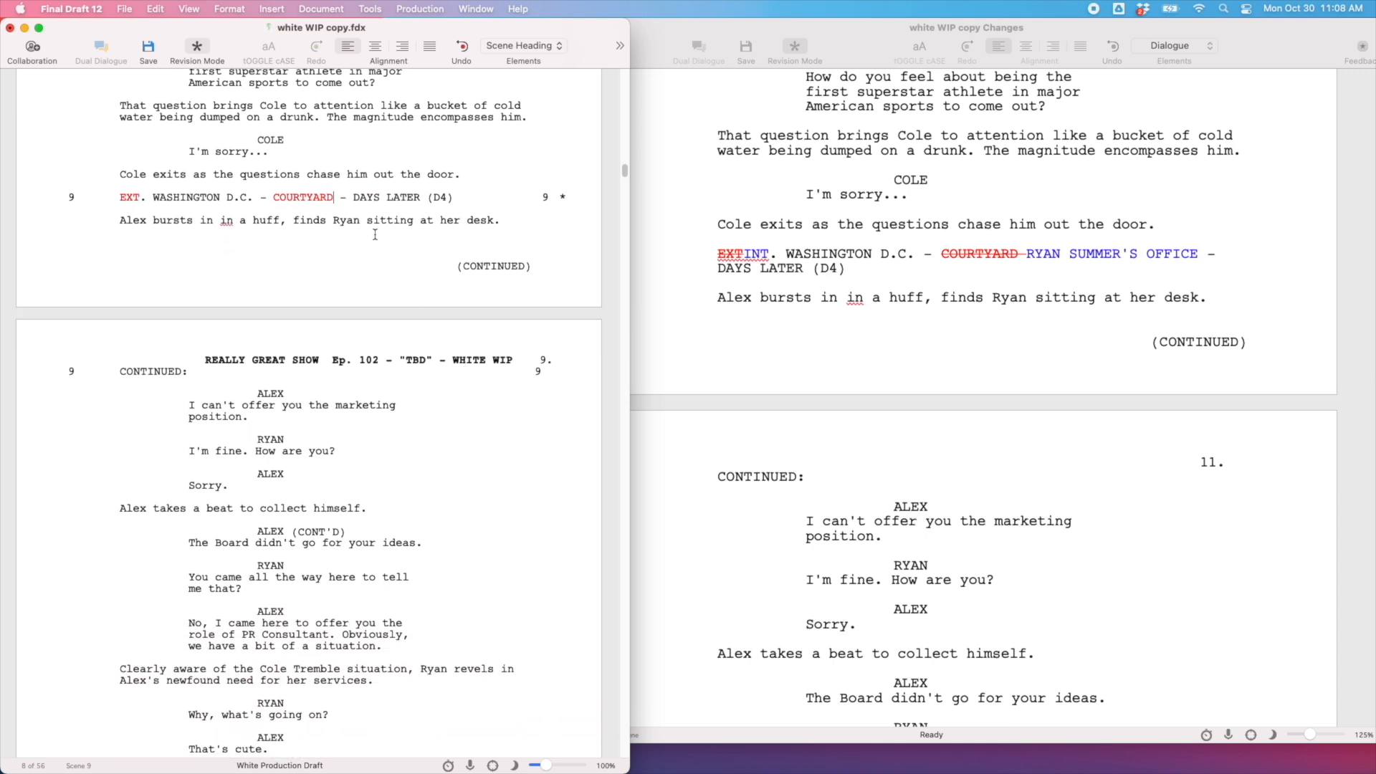
scroll(375, 234, down, 3)
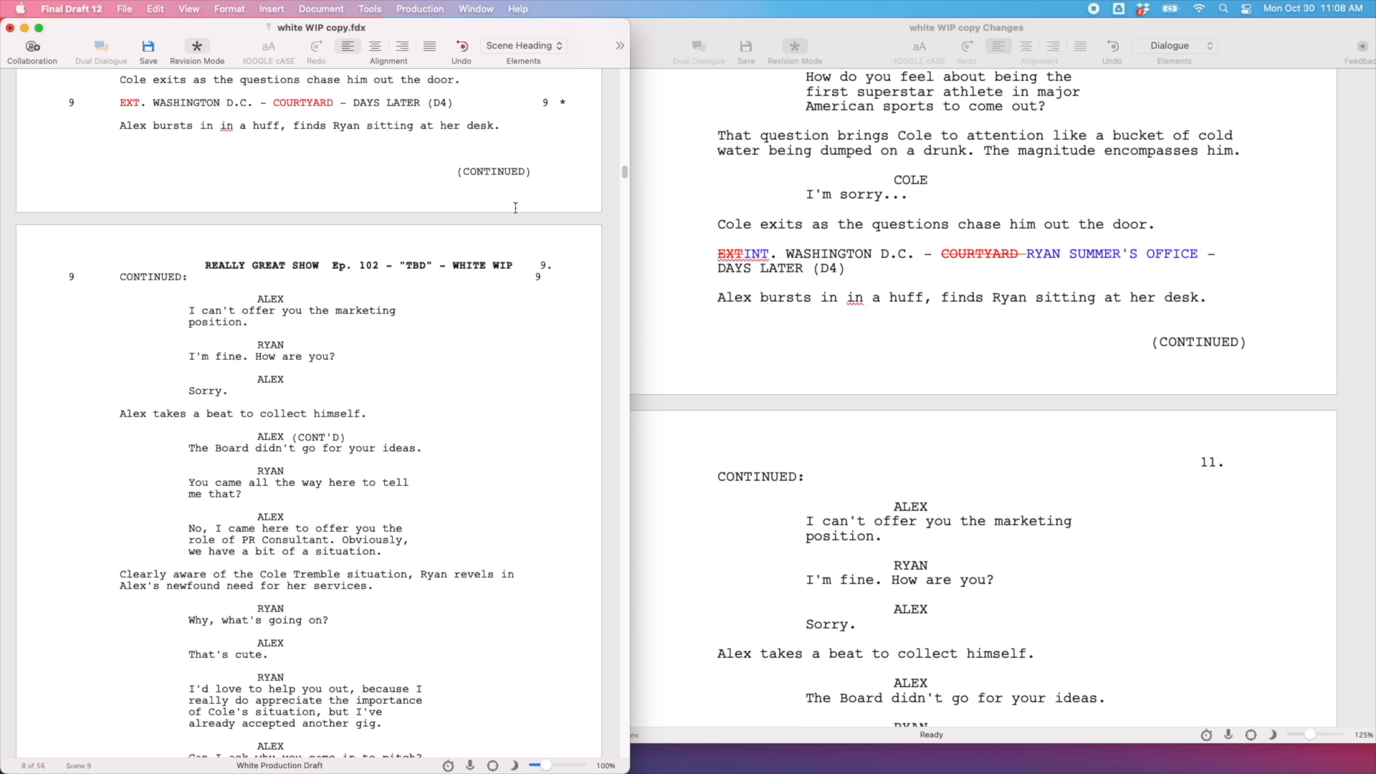
scroll(445, 228, up, 1)
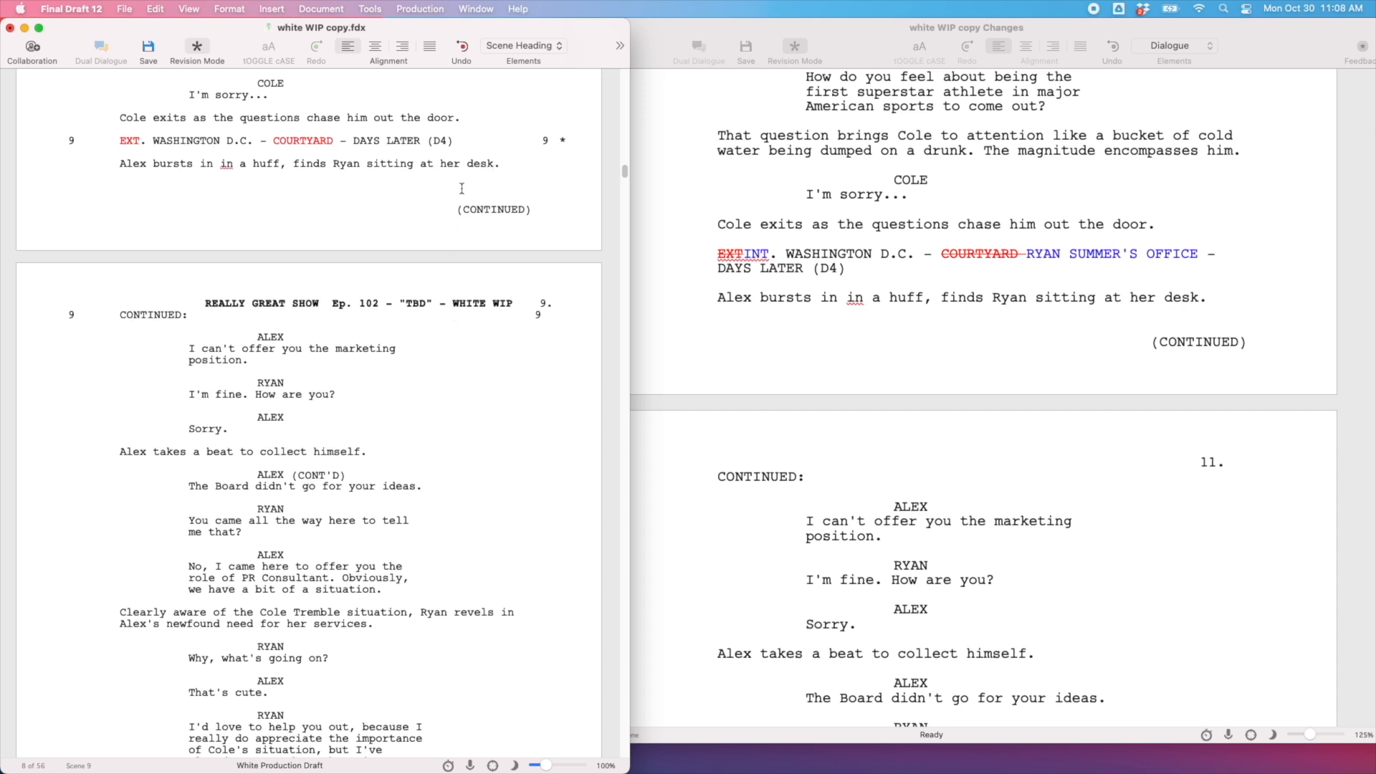
scroll(367, 311, down, 1)
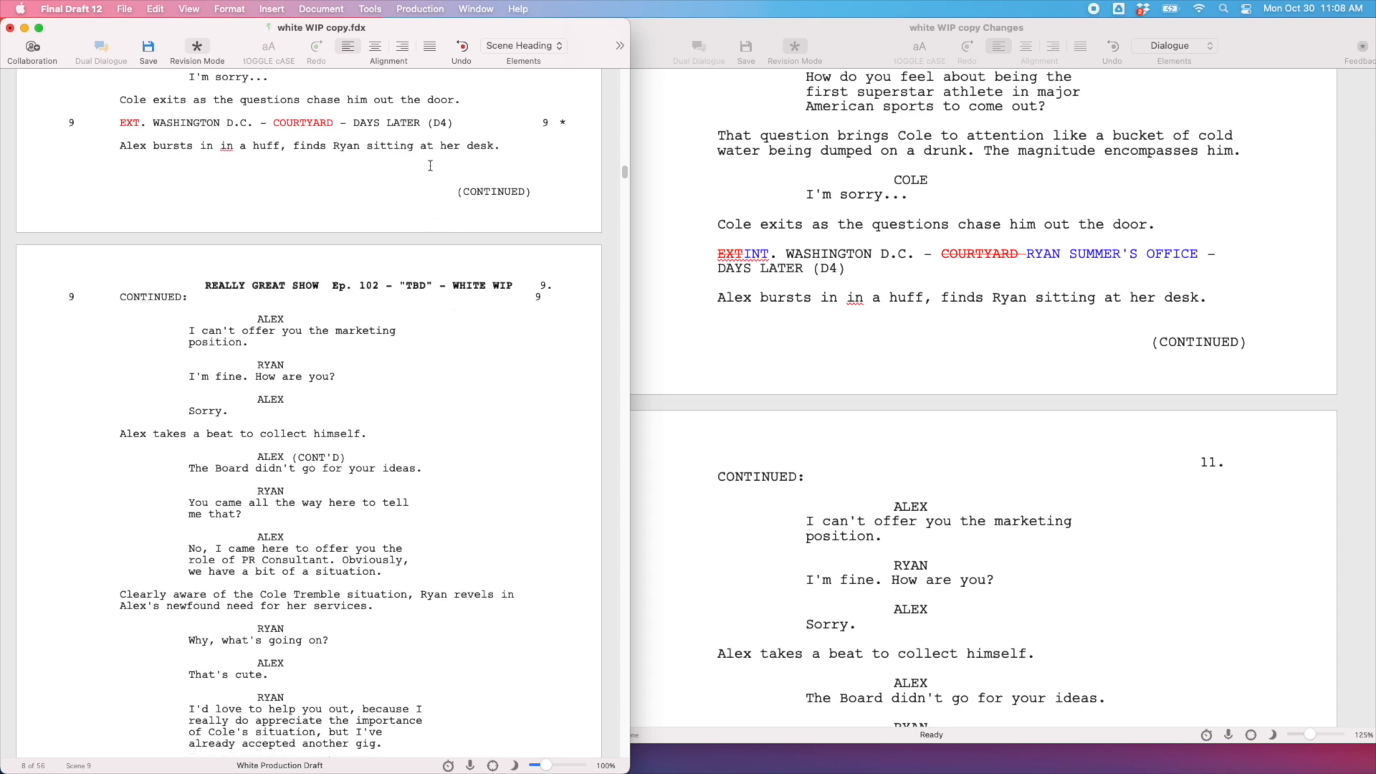
scroll(430, 374, down, 2)
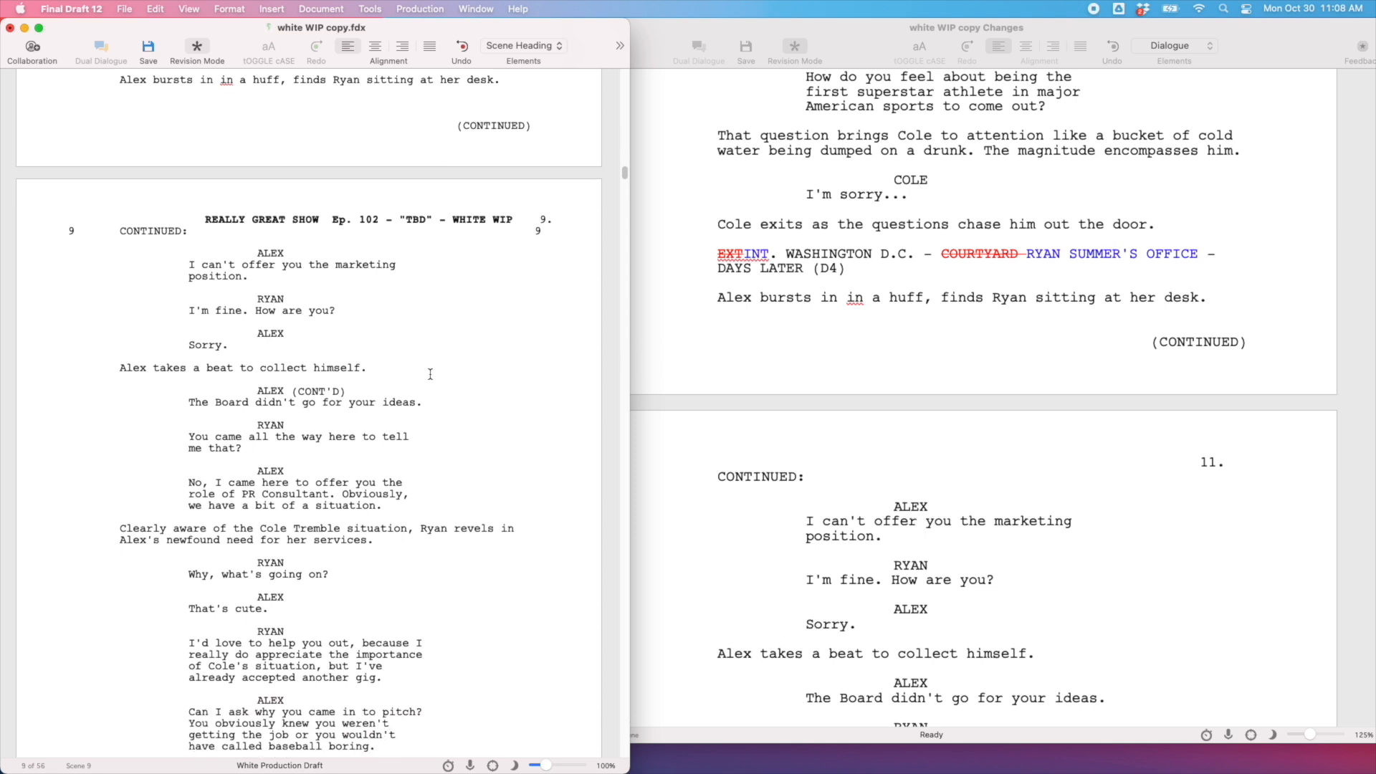
scroll(463, 387, up, 5)
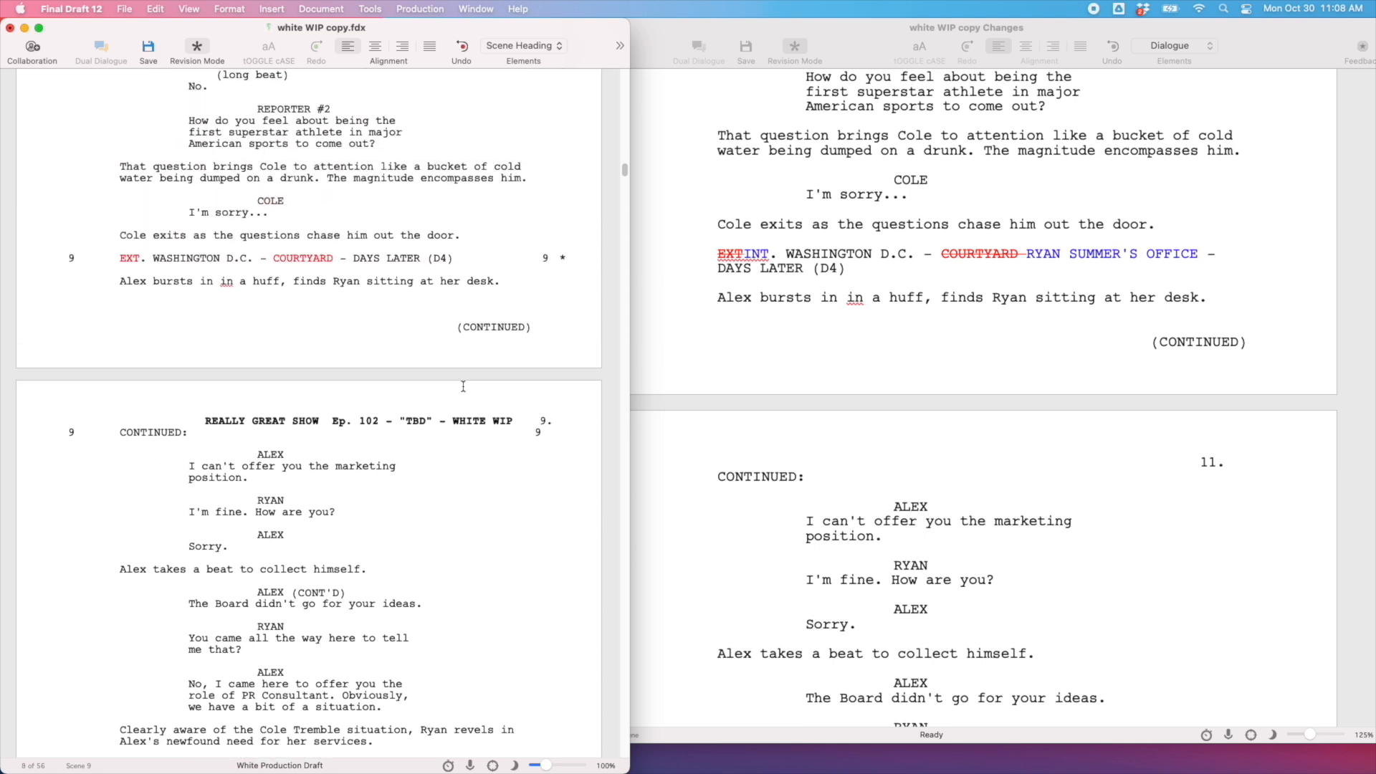
- Look through the pages following the scene 9 heading in both documents for further differences
click(799, 313)
scroll(788, 322, down, 5)
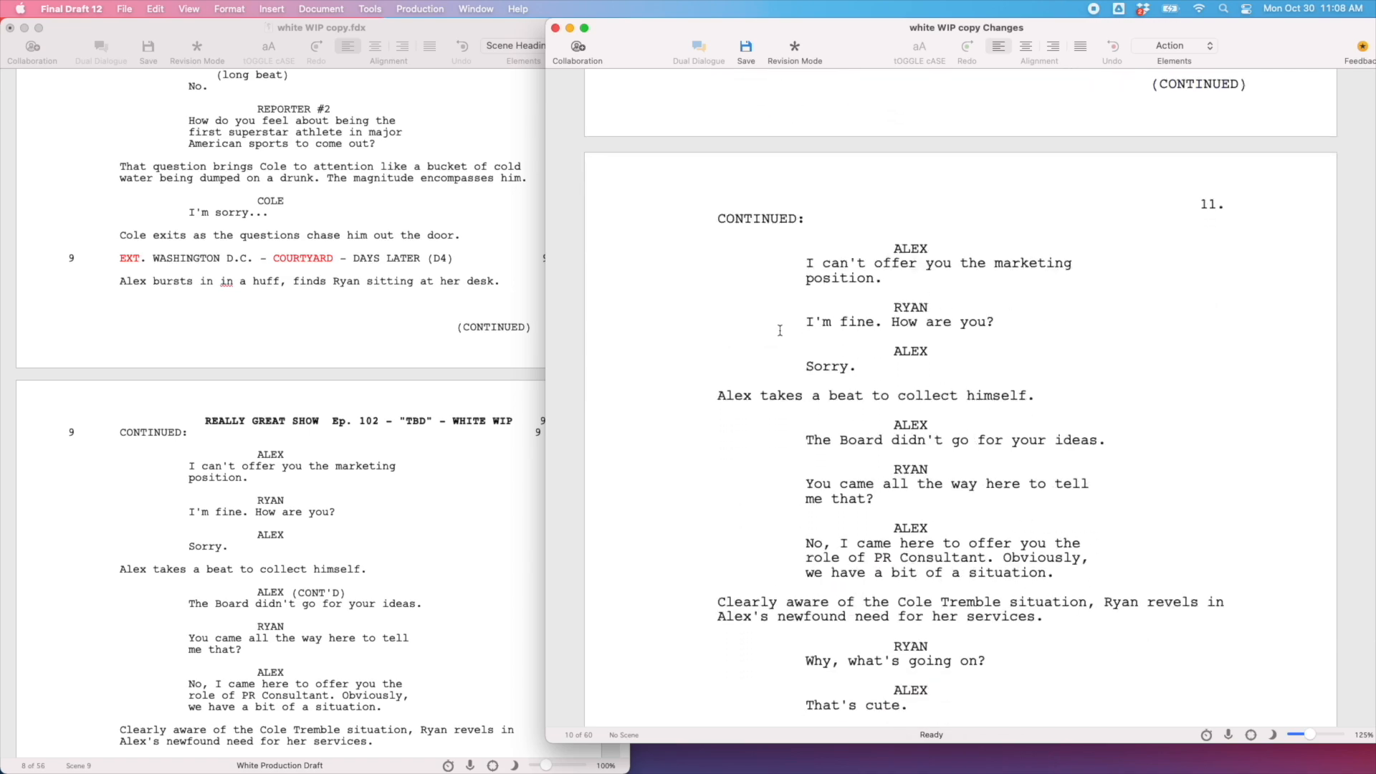
click(526, 381)
scroll(582, 382, down, 2)
scroll(581, 382, down, 3)
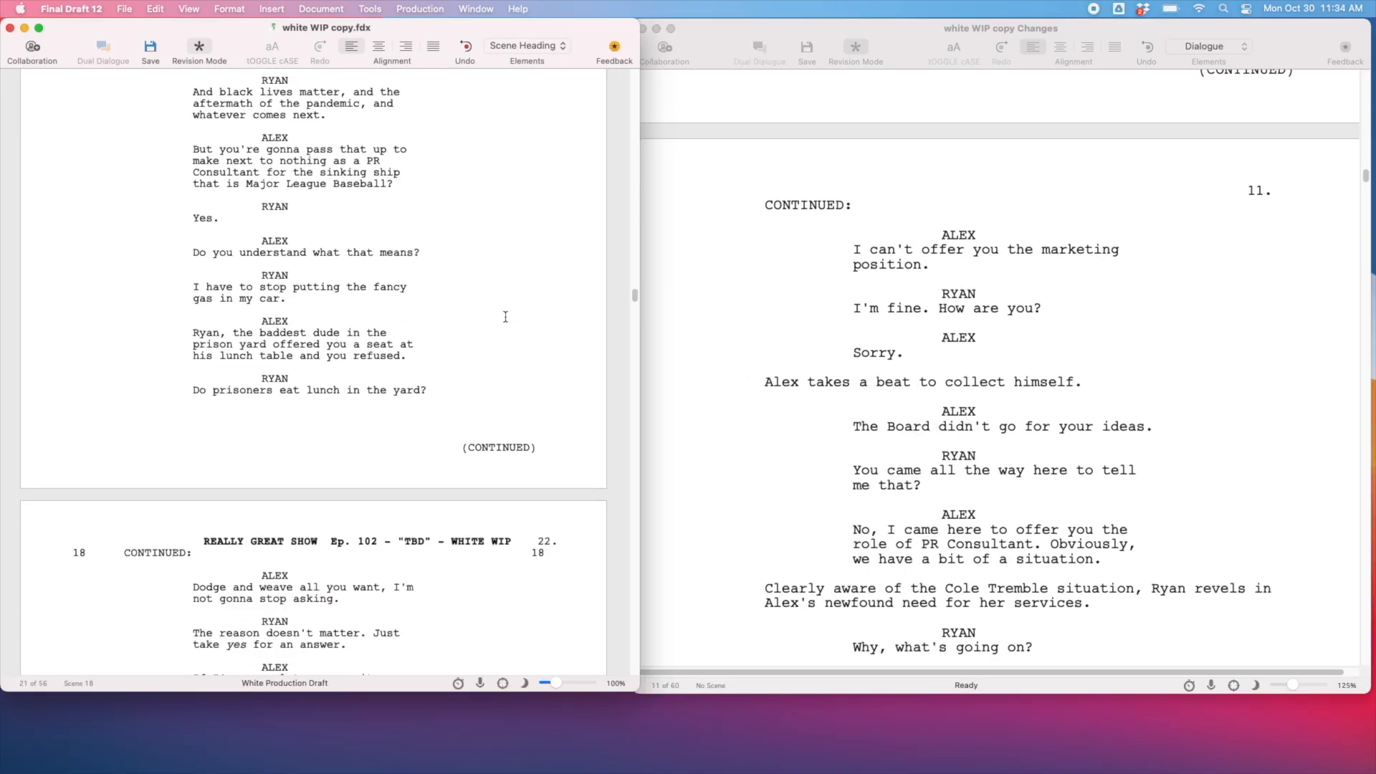
scroll(505, 319, down, 5)
scroll(506, 318, down, 10)
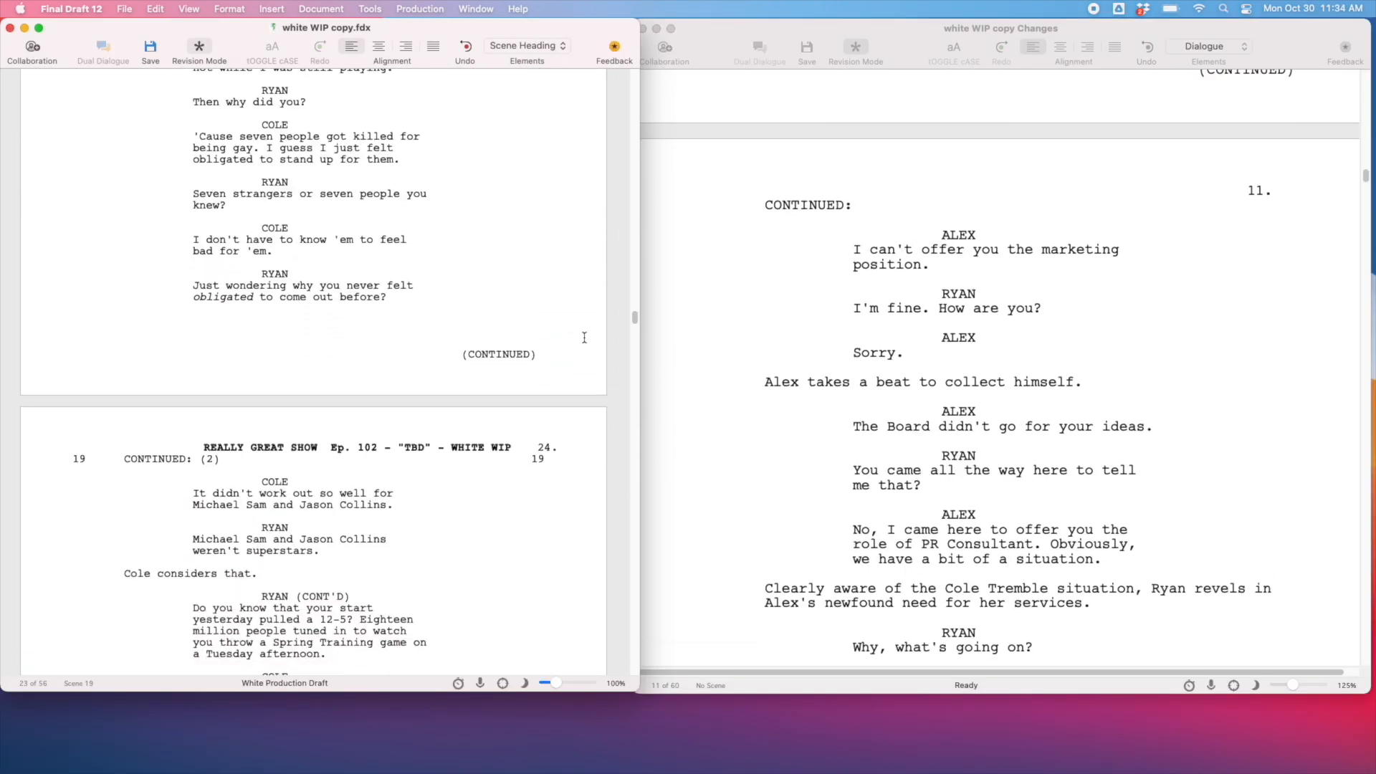
scroll(637, 319, down, 1)
- Return both documents to page 1 and inspect the trailing space after "karate?" in Cole's first dialogue against its marked change
drag(636, 322, 632, 71)
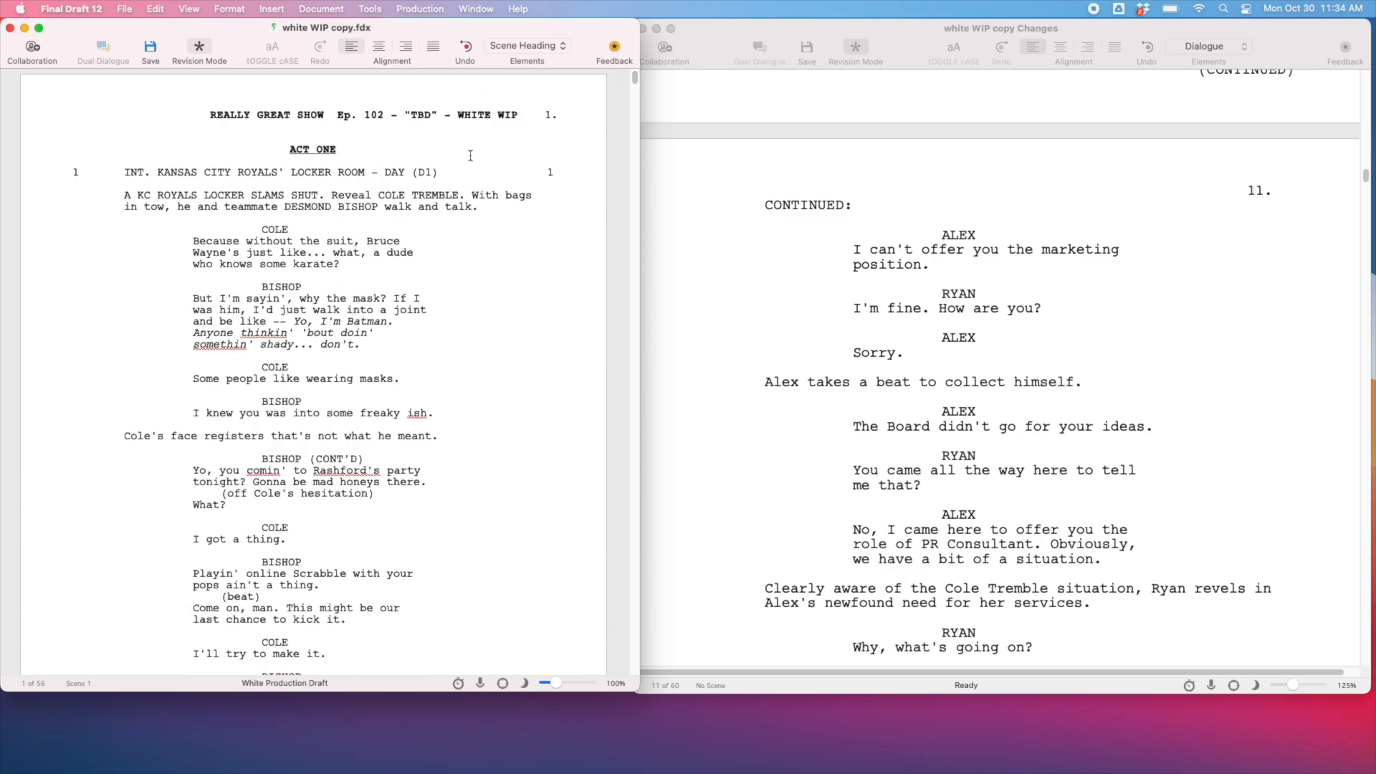
click(1346, 192)
scroll(1346, 193, up, 20)
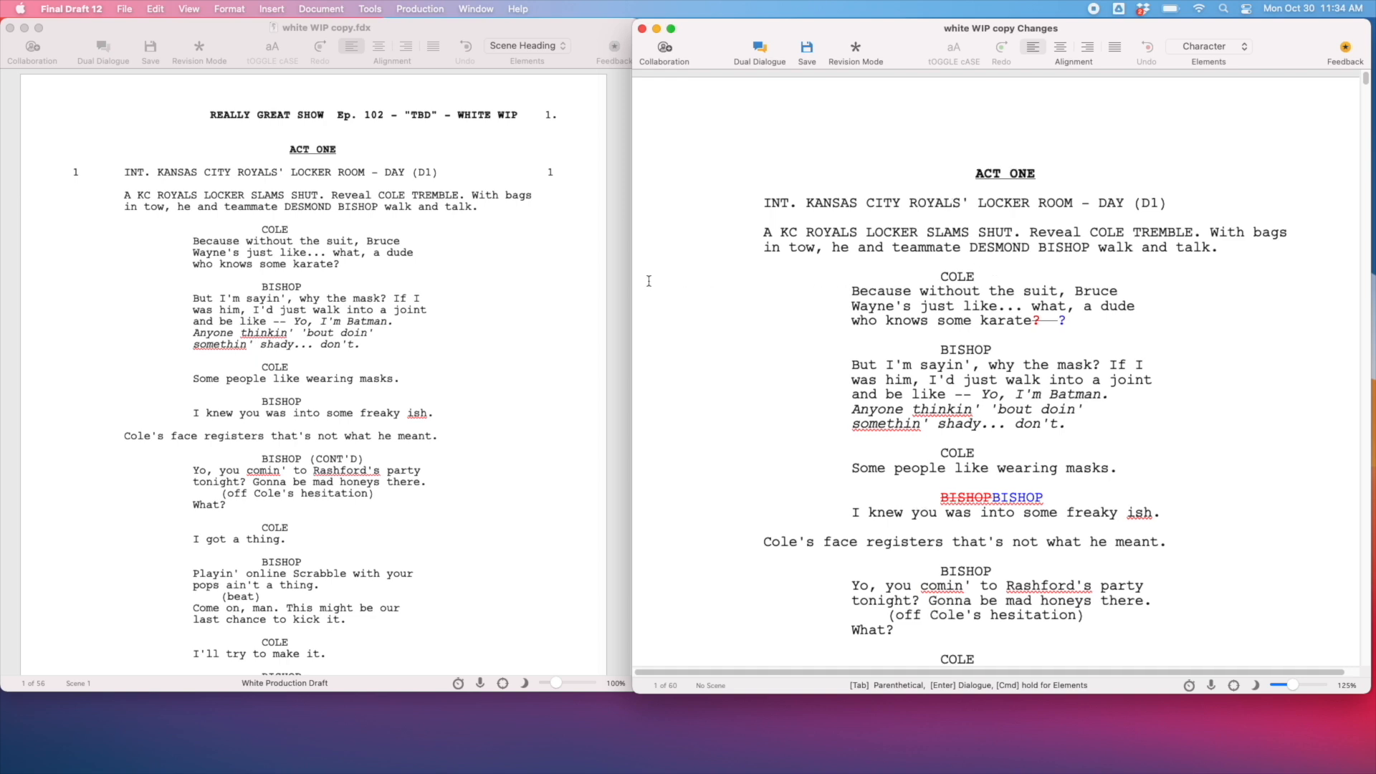
click(551, 286)
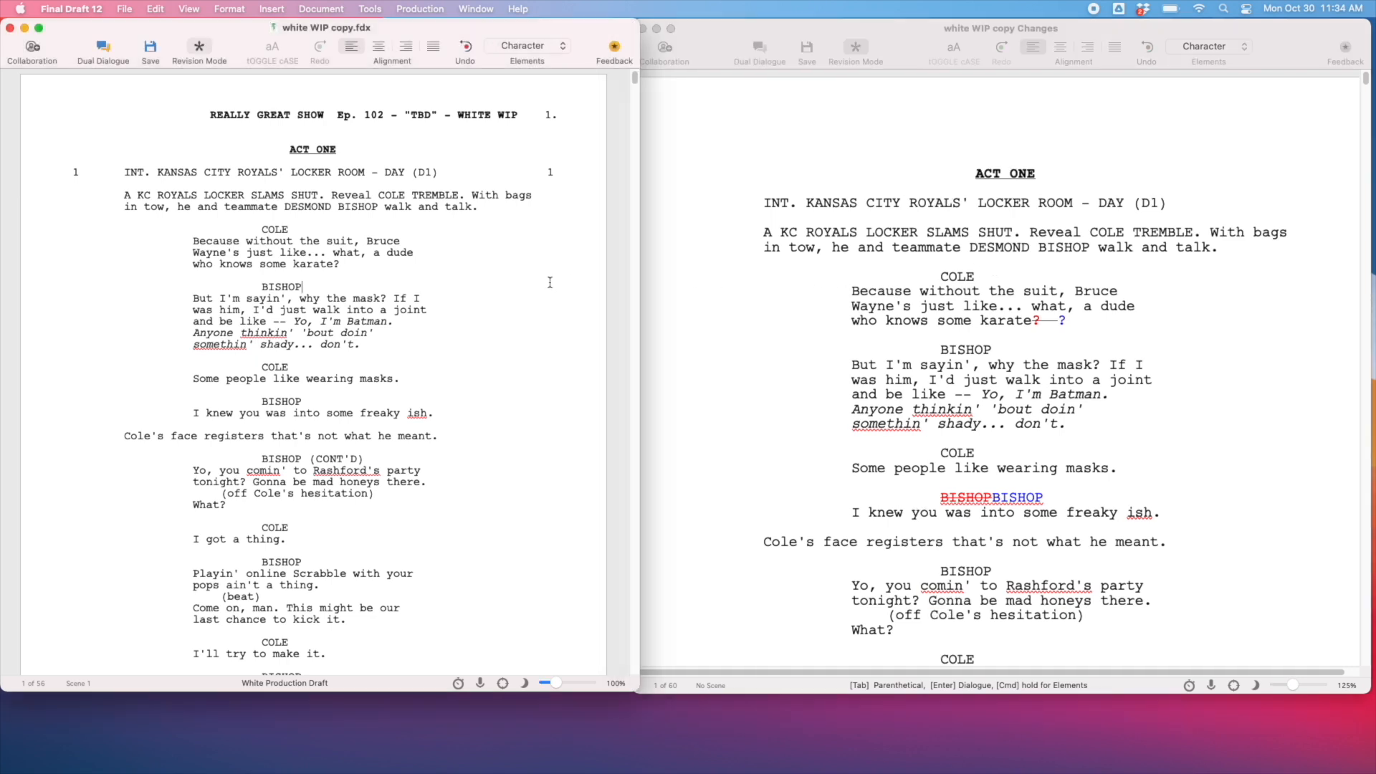
click(353, 265)
click(943, 317)
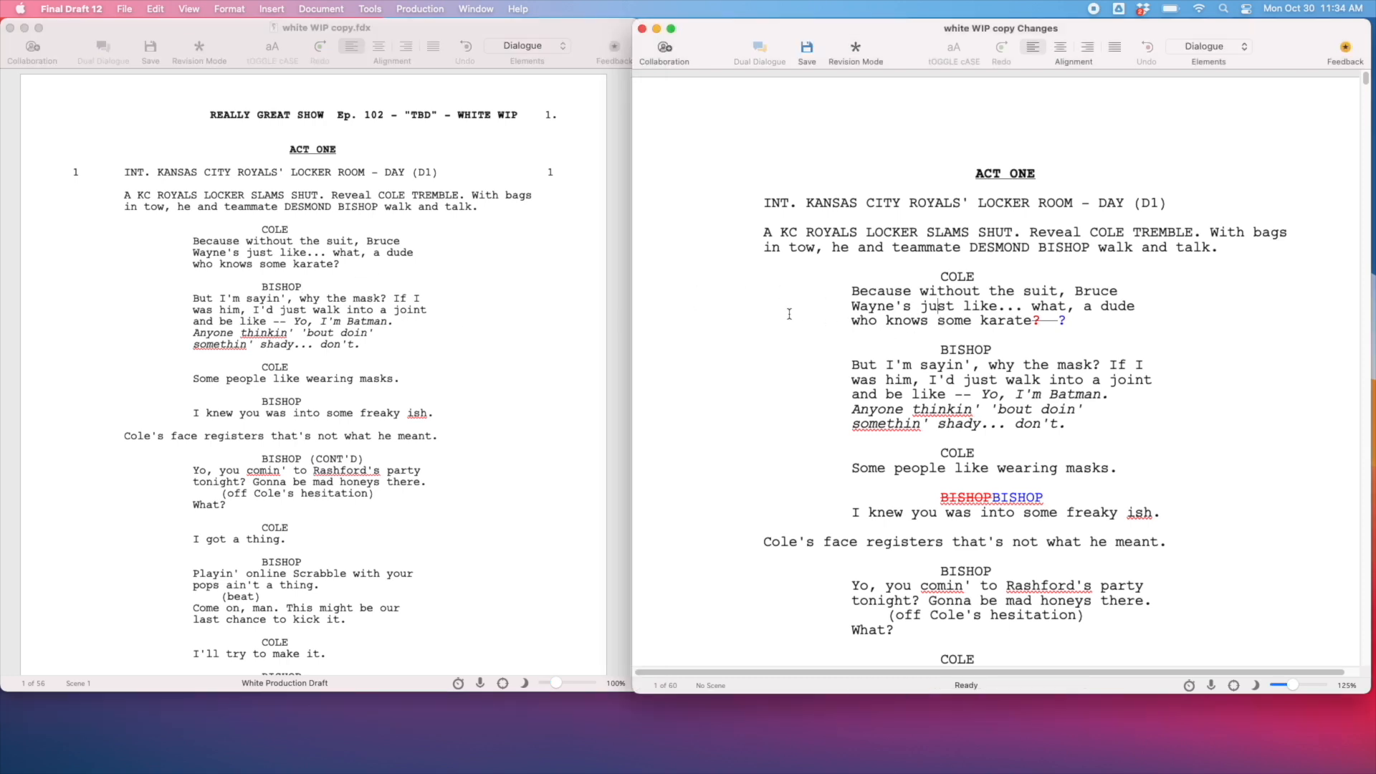
double_click(440, 285)
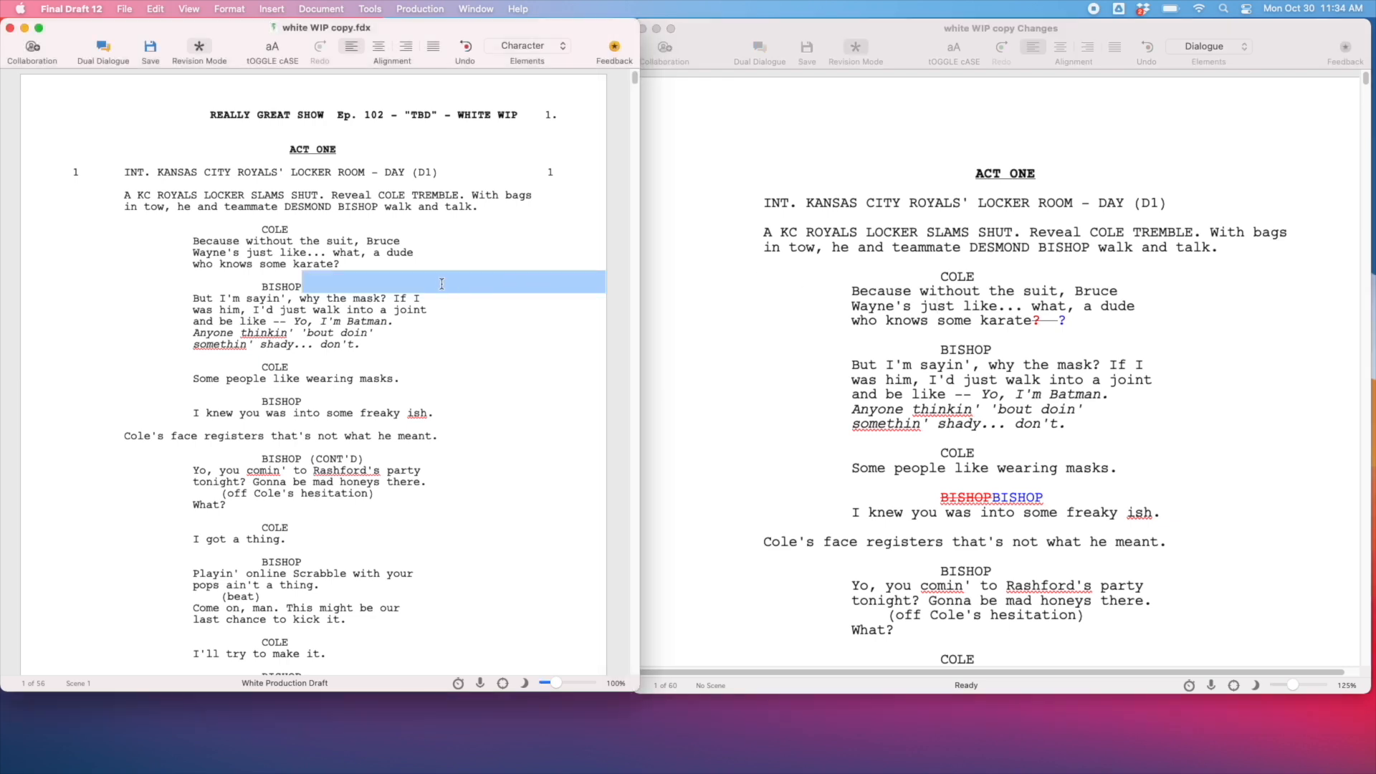
click(356, 262)
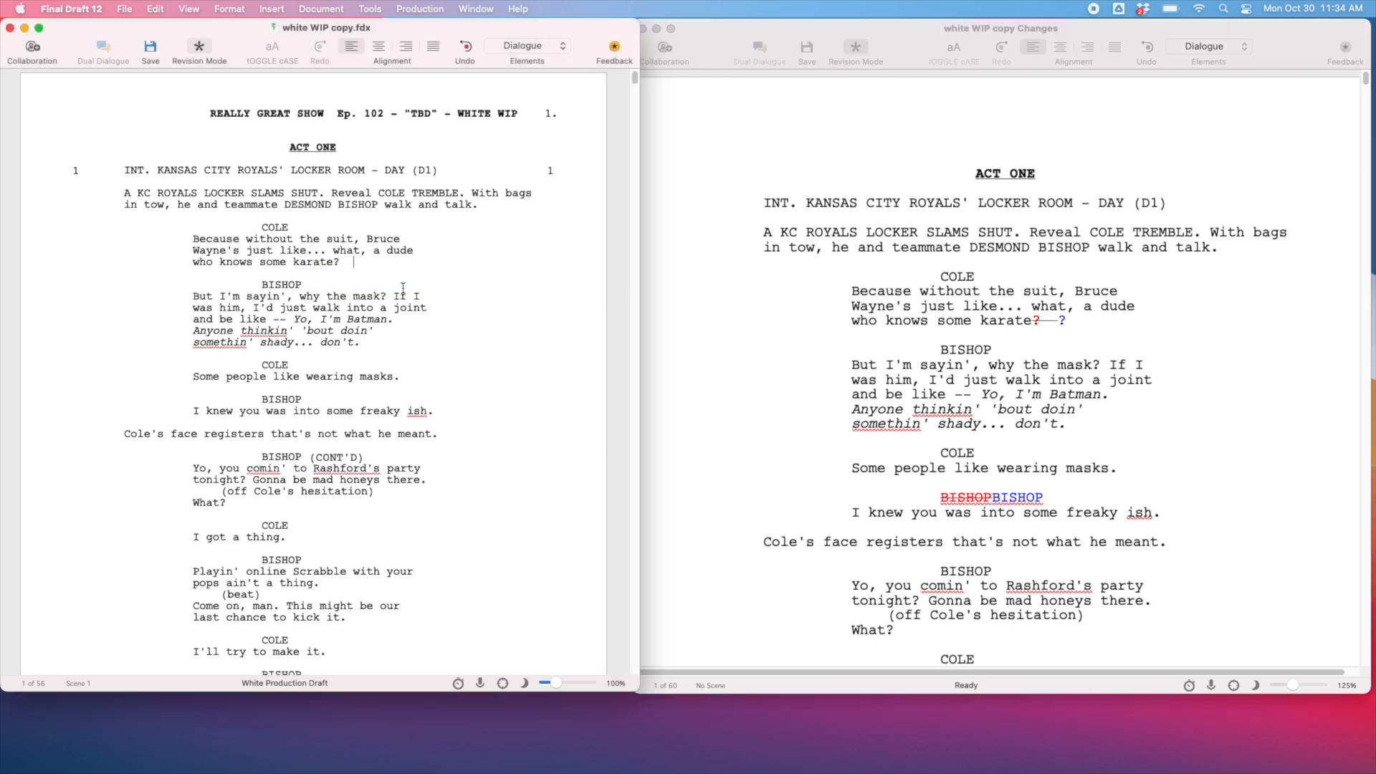
scroll(345, 284, down, 1)
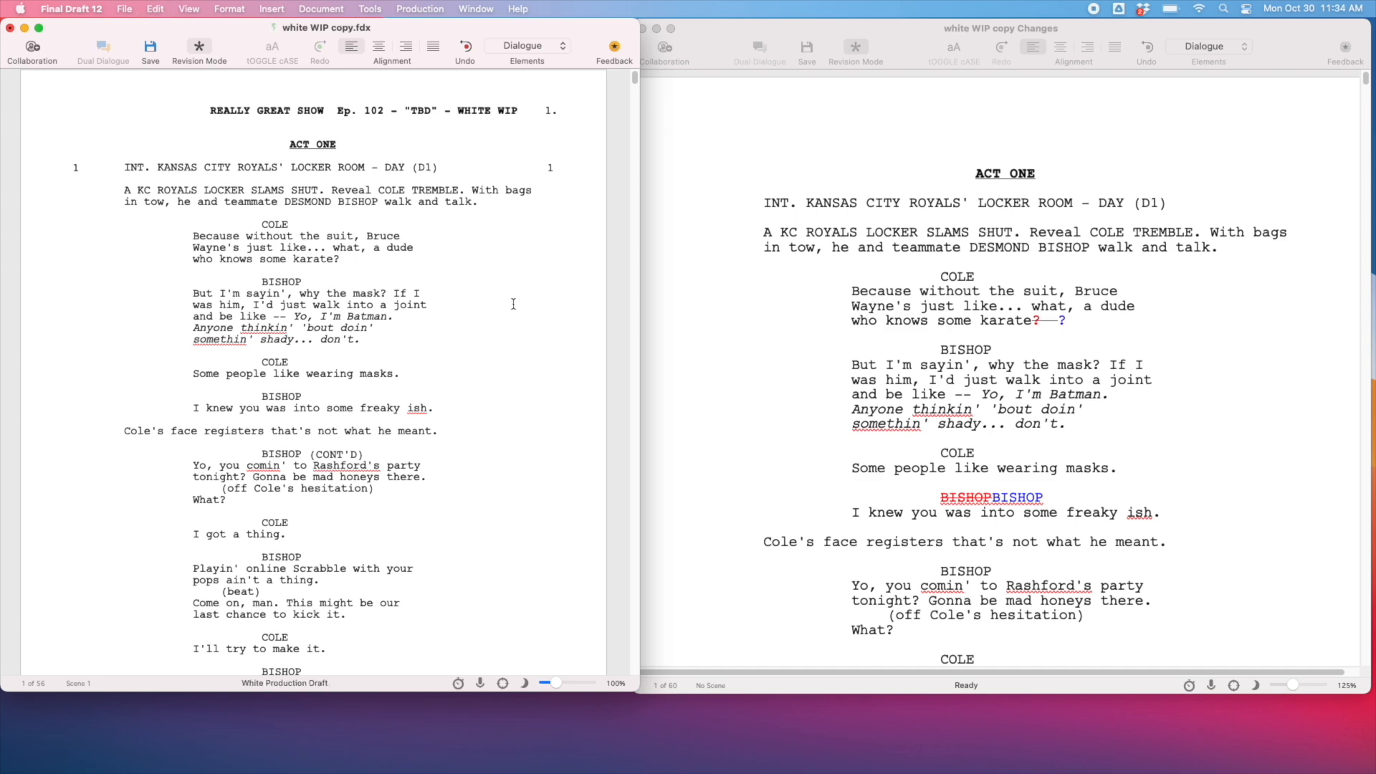
scroll(513, 304, down, 10)
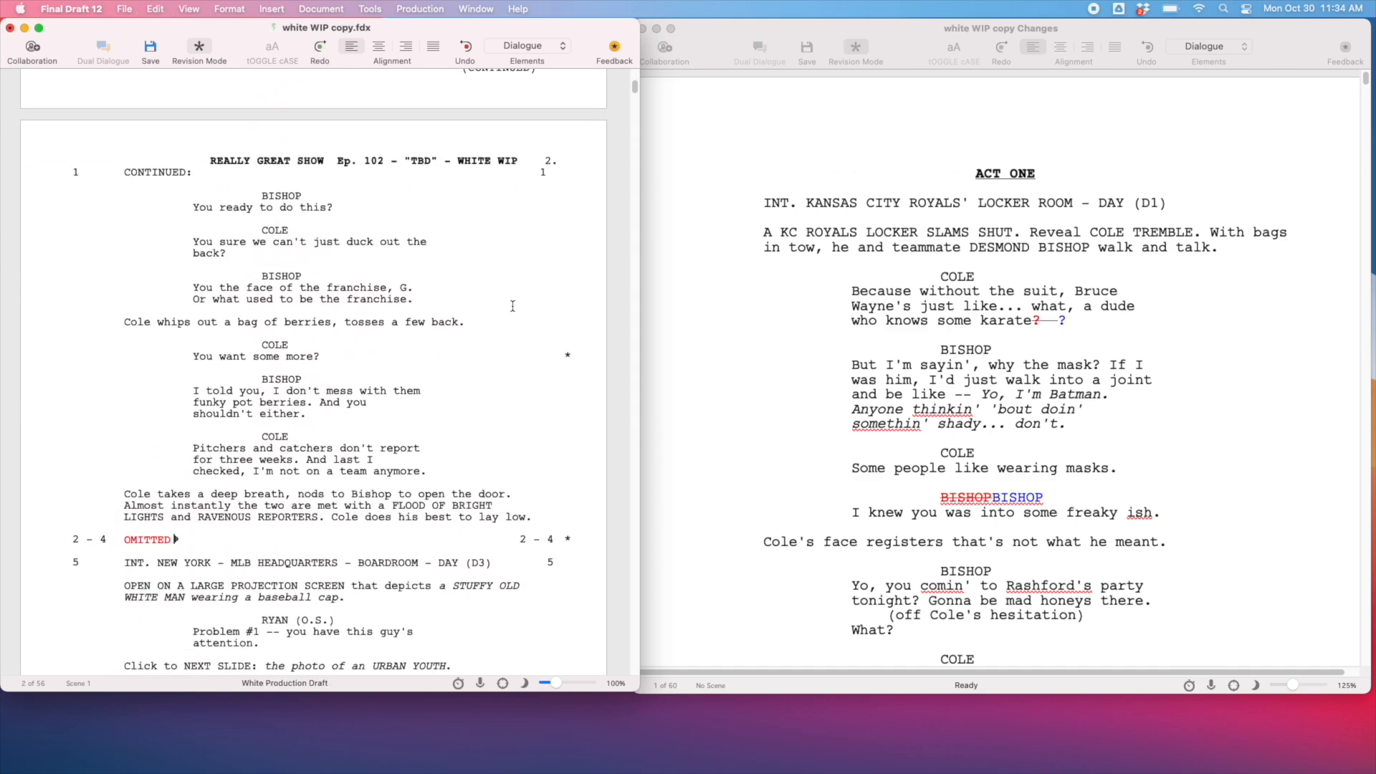
- Check Cole's "You want some more?" line on page 2 of the working copy against its marked change in the comparison
scroll(513, 306, down, 1)
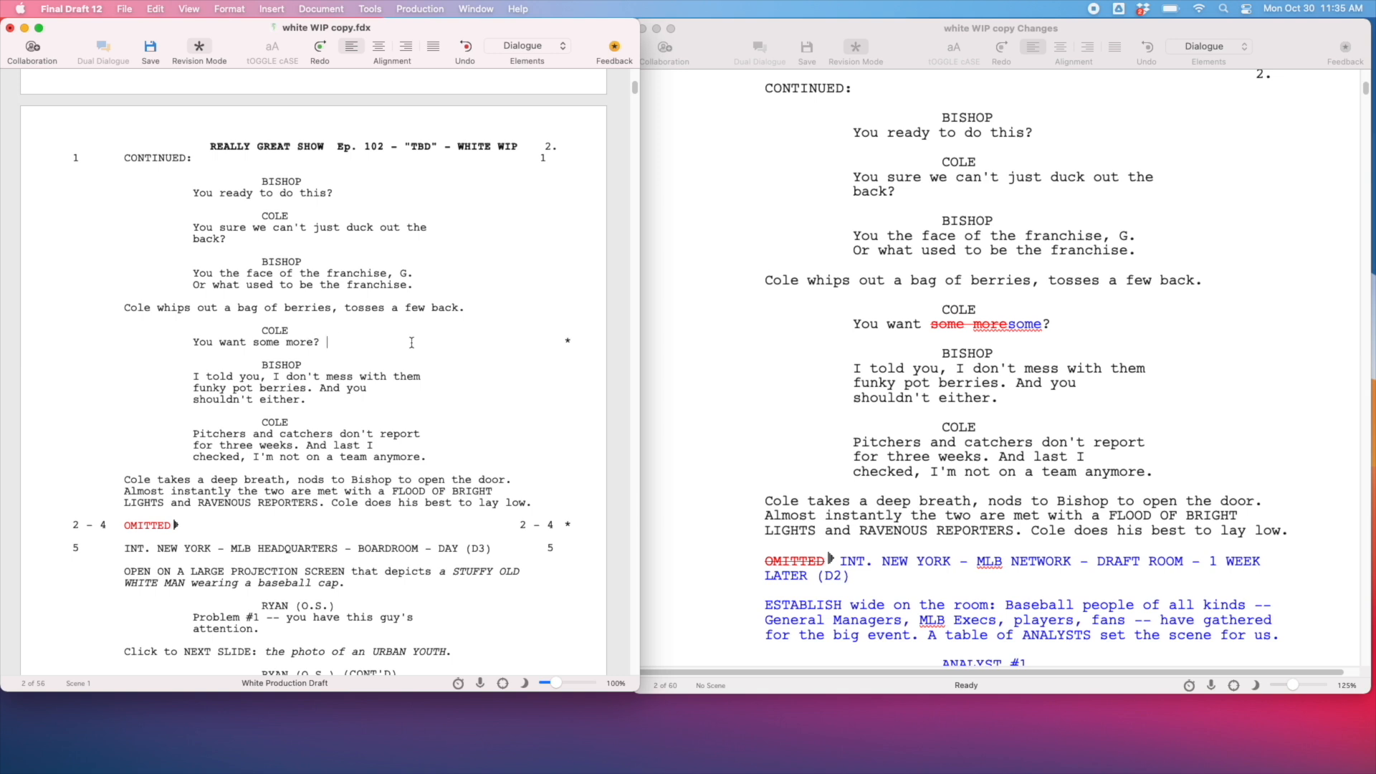
scroll(451, 338, up, 1)
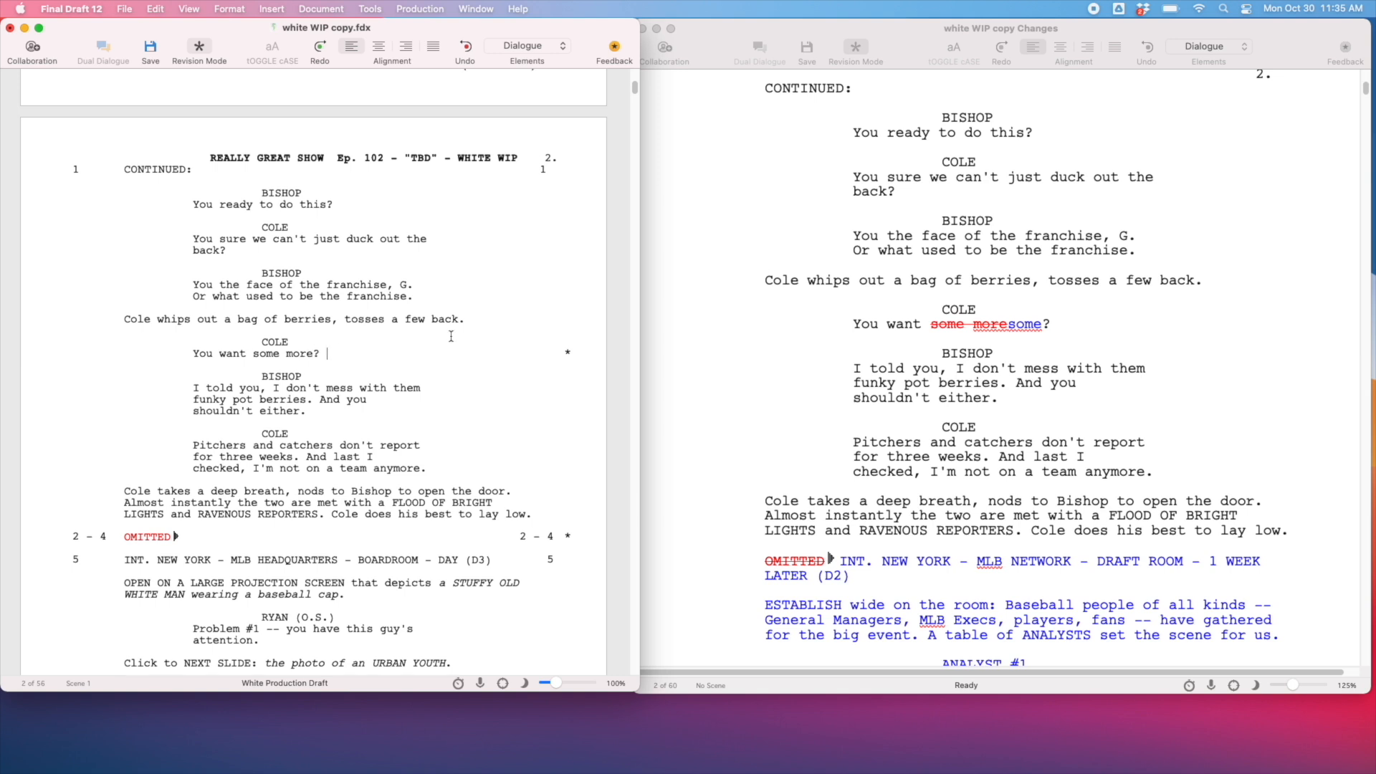
scroll(699, 354, down, 1)
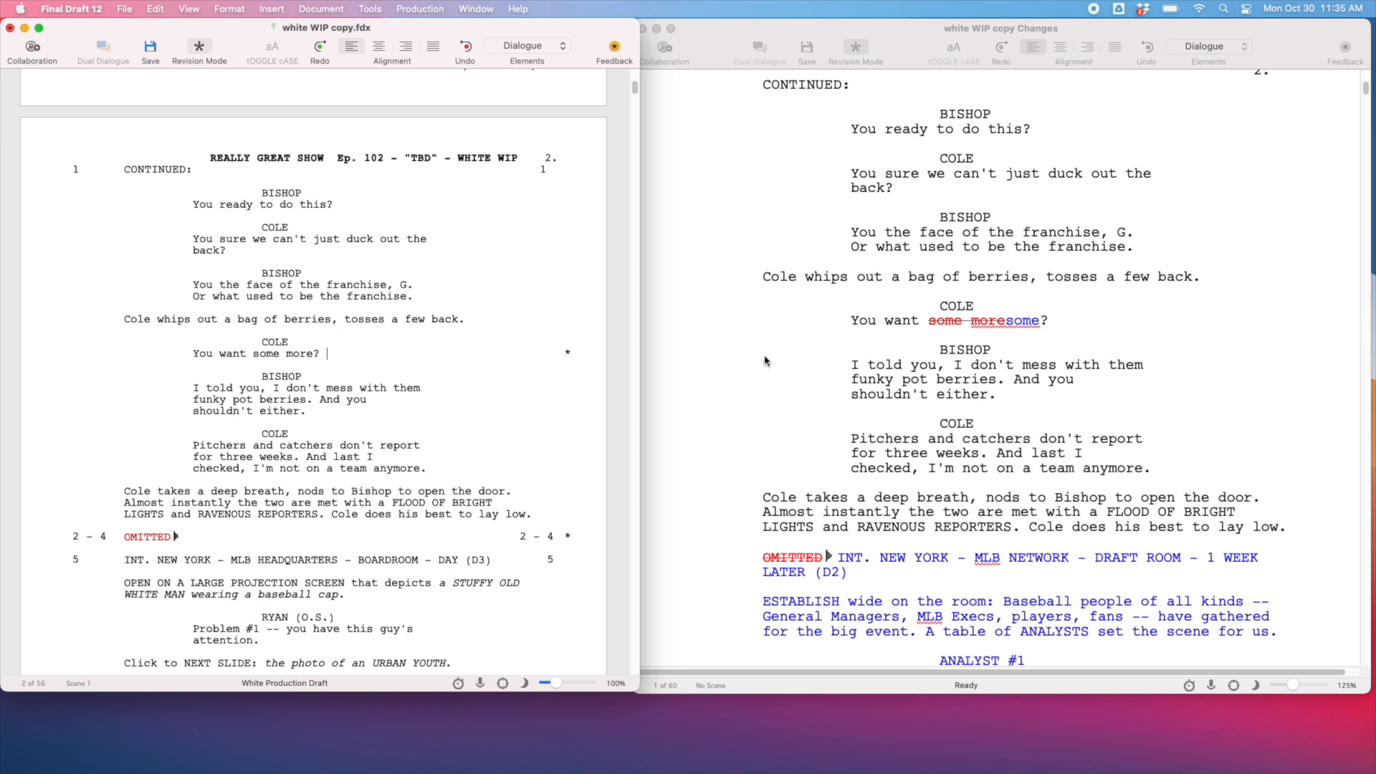
click(455, 358)
scroll(454, 358, down, 3)
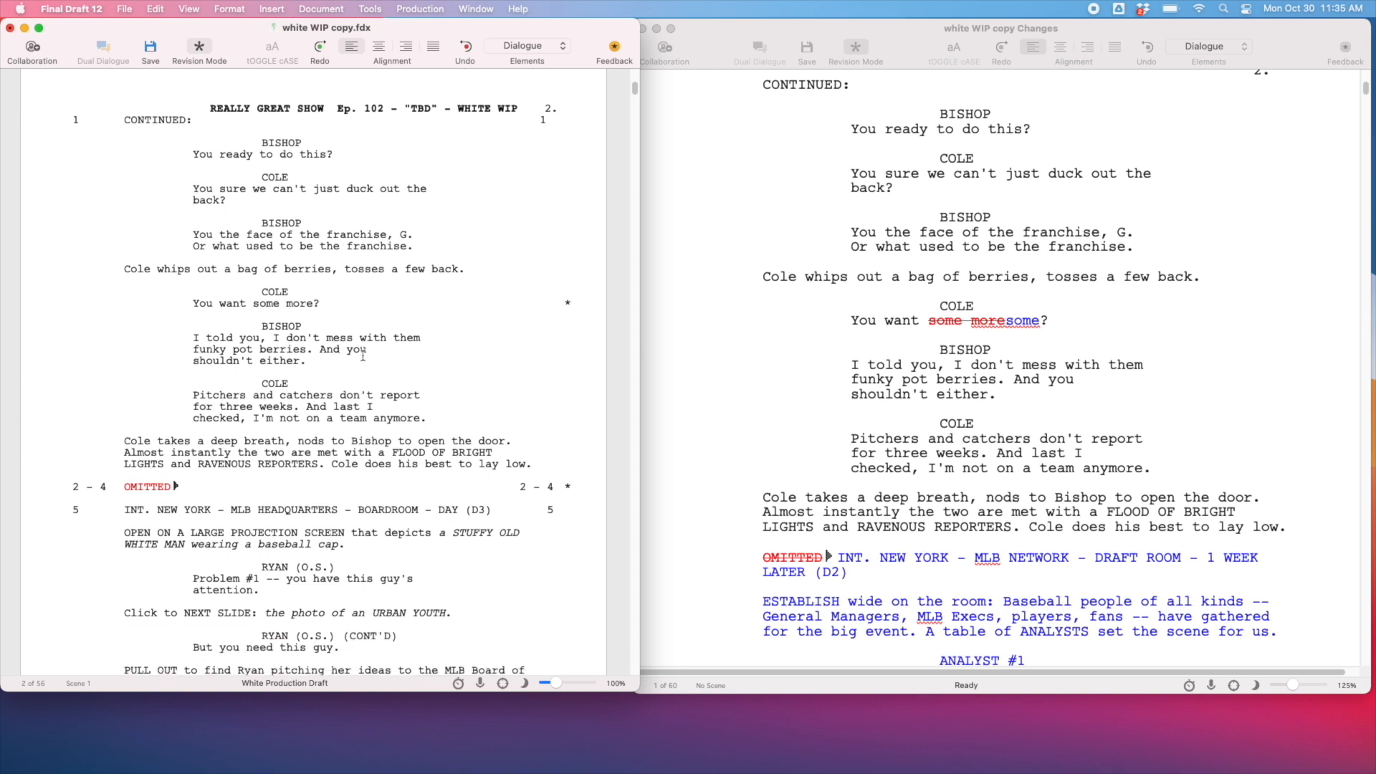
scroll(419, 362, up, 2)
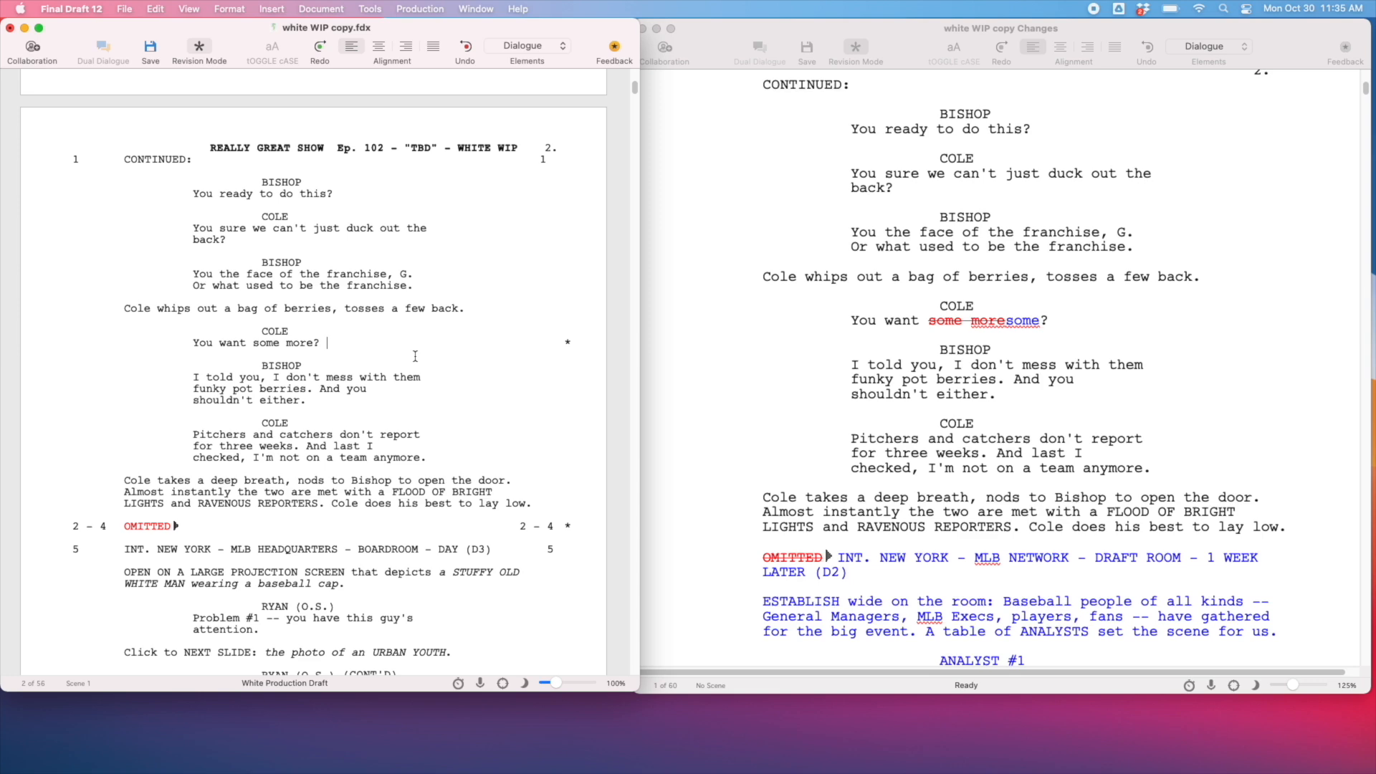
- Return both documents to page 1 and recheck the end of Cole's "karate?" dialogue against the comparison
scroll(415, 356, up, 15)
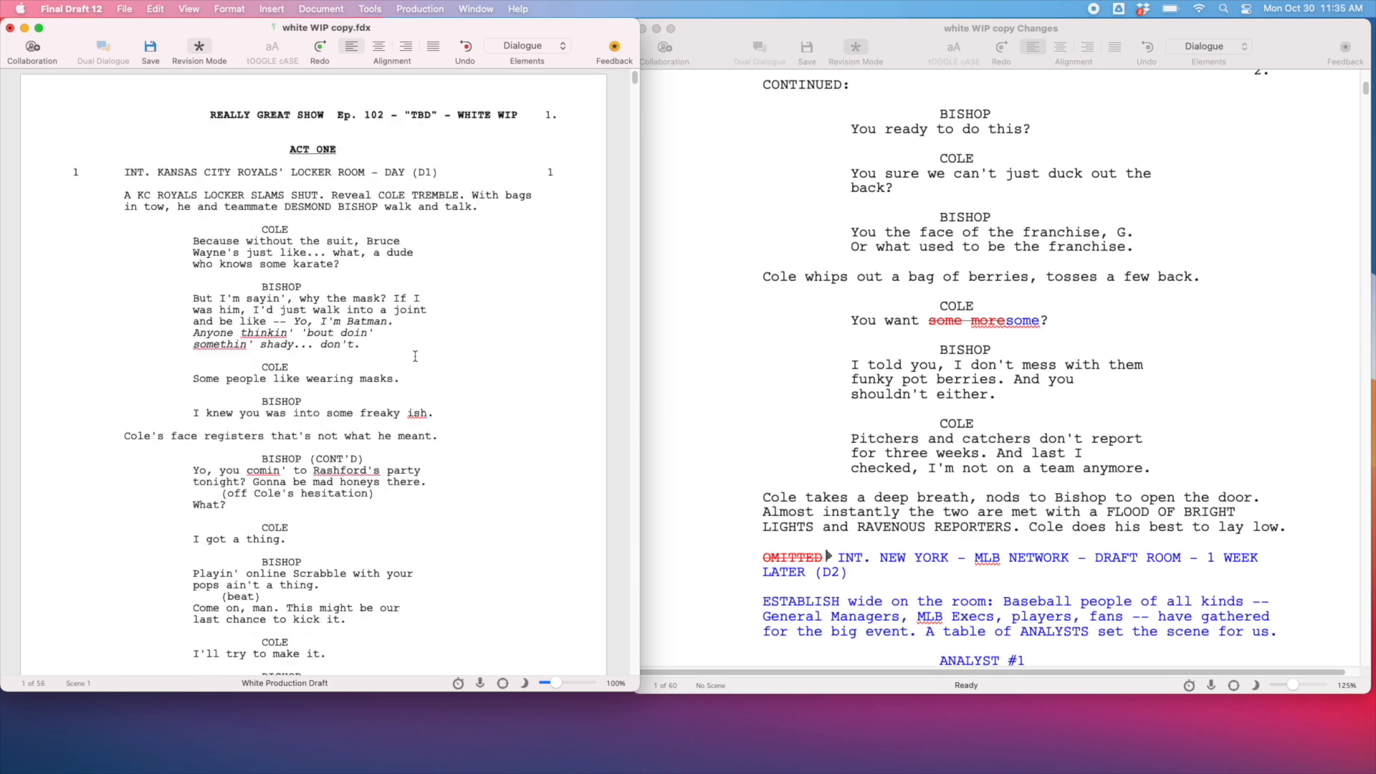
click(261, 230)
drag(341, 265, 299, 252)
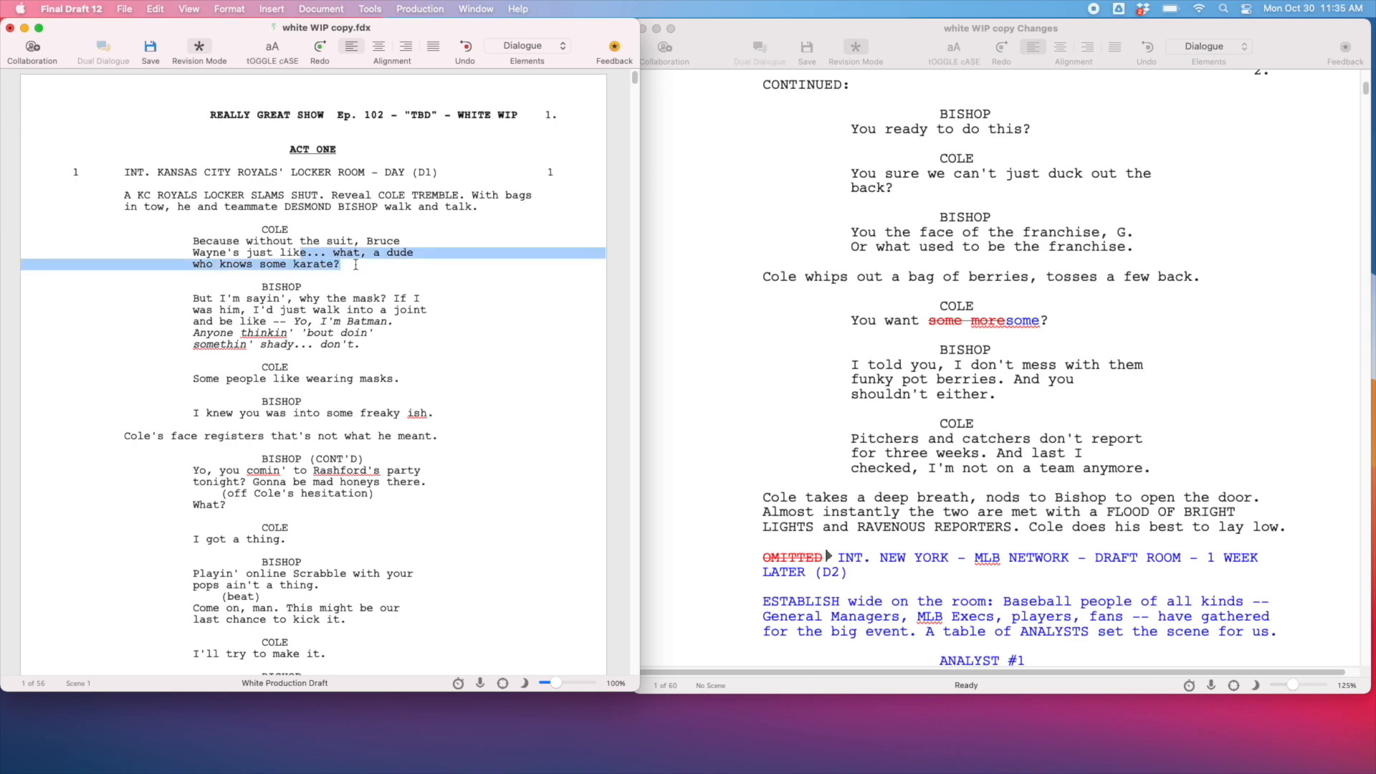
click(356, 264)
click(817, 294)
scroll(860, 315, up, 10)
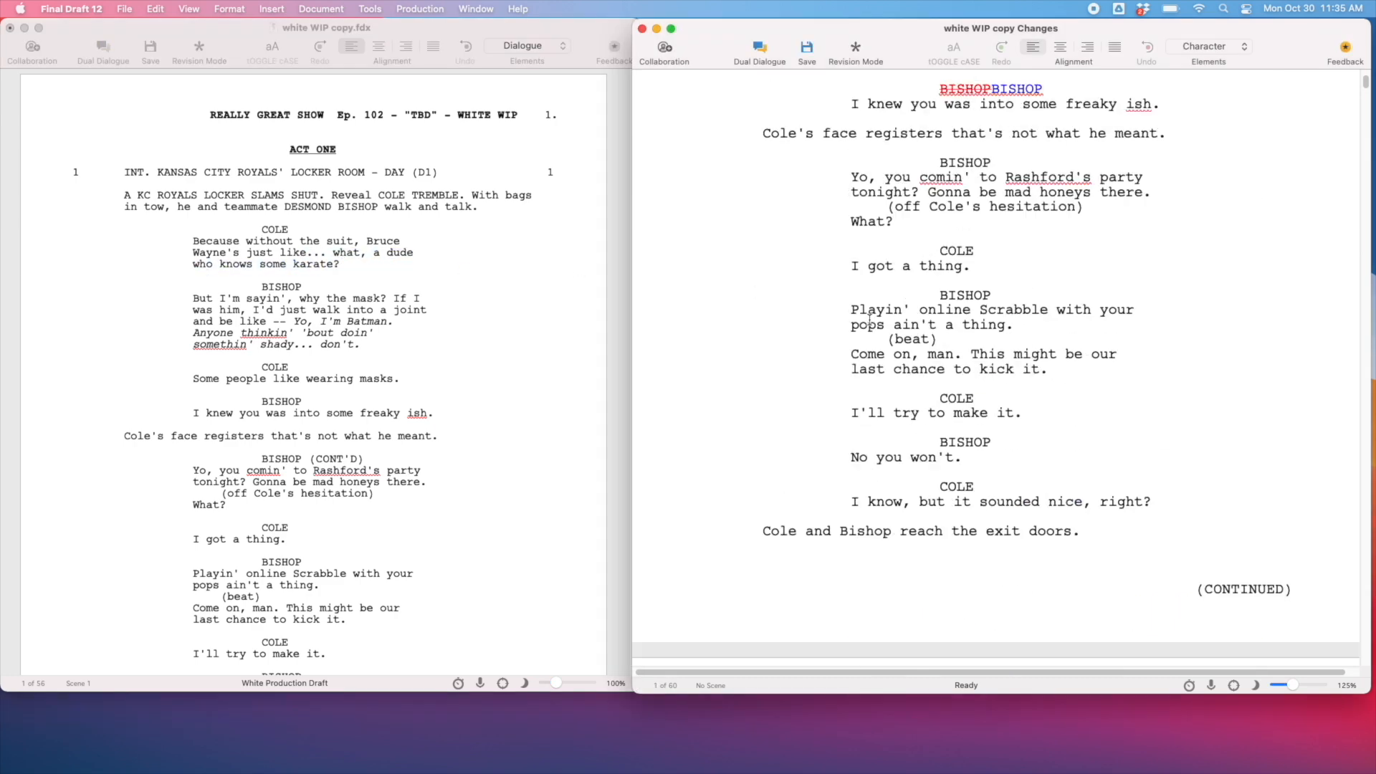
scroll(870, 320, up, 5)
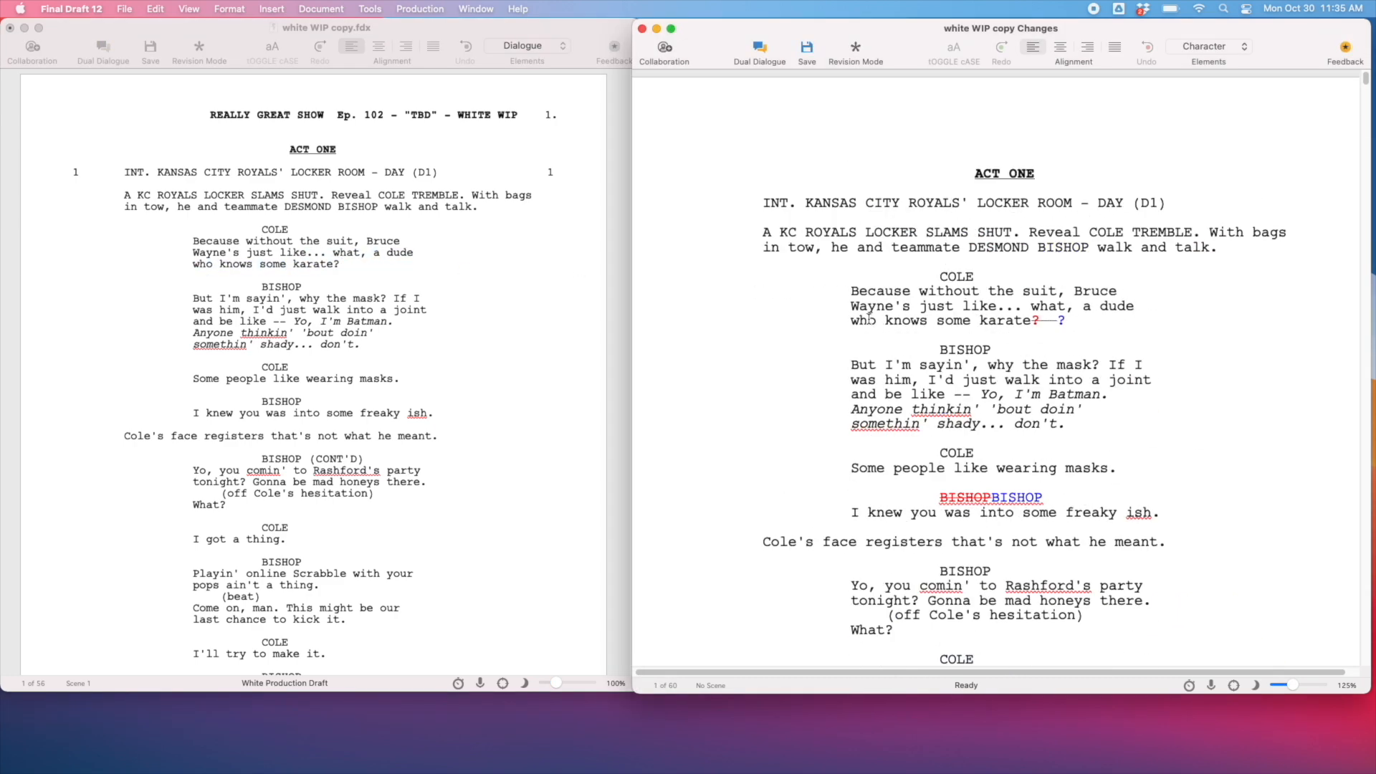
- Close the Changes comparison document and save the white WIP working copy
click(643, 29)
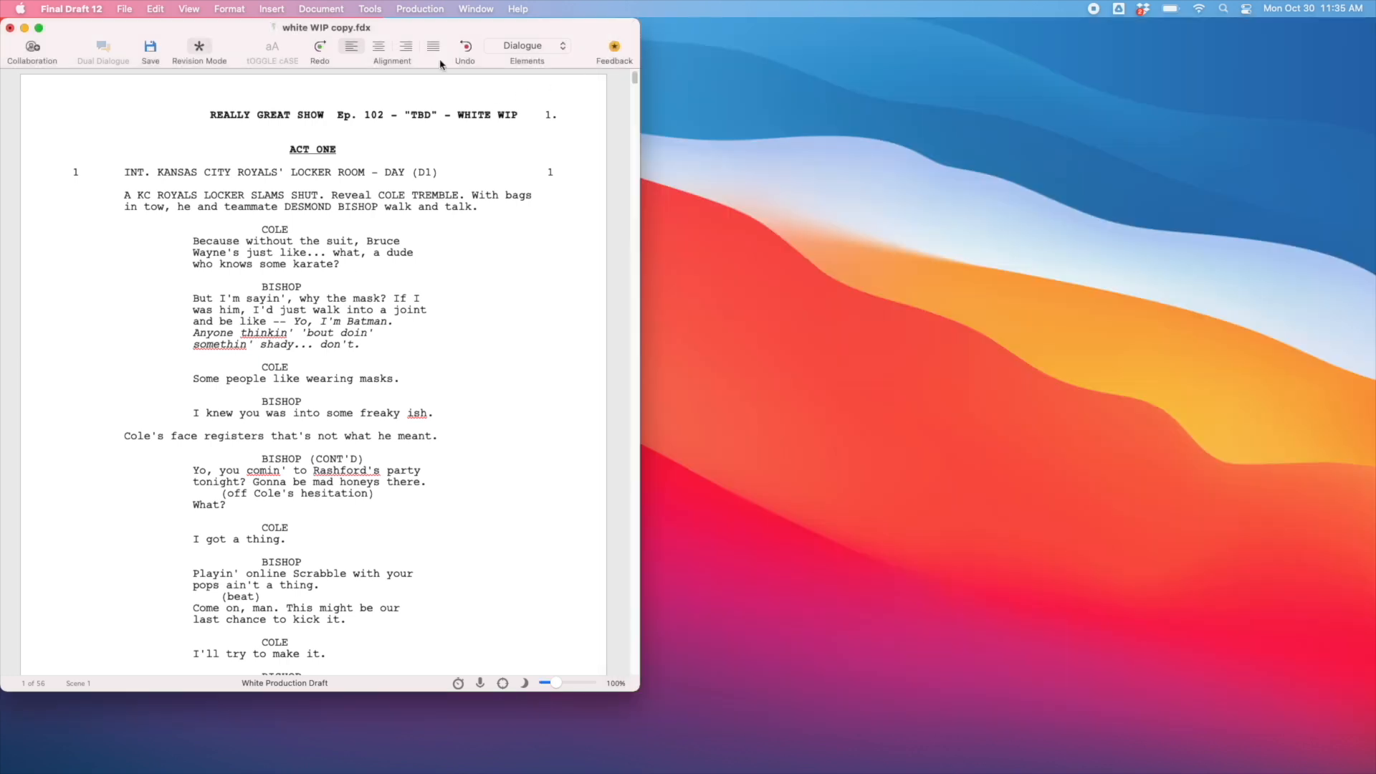
drag(421, 32, 614, 32)
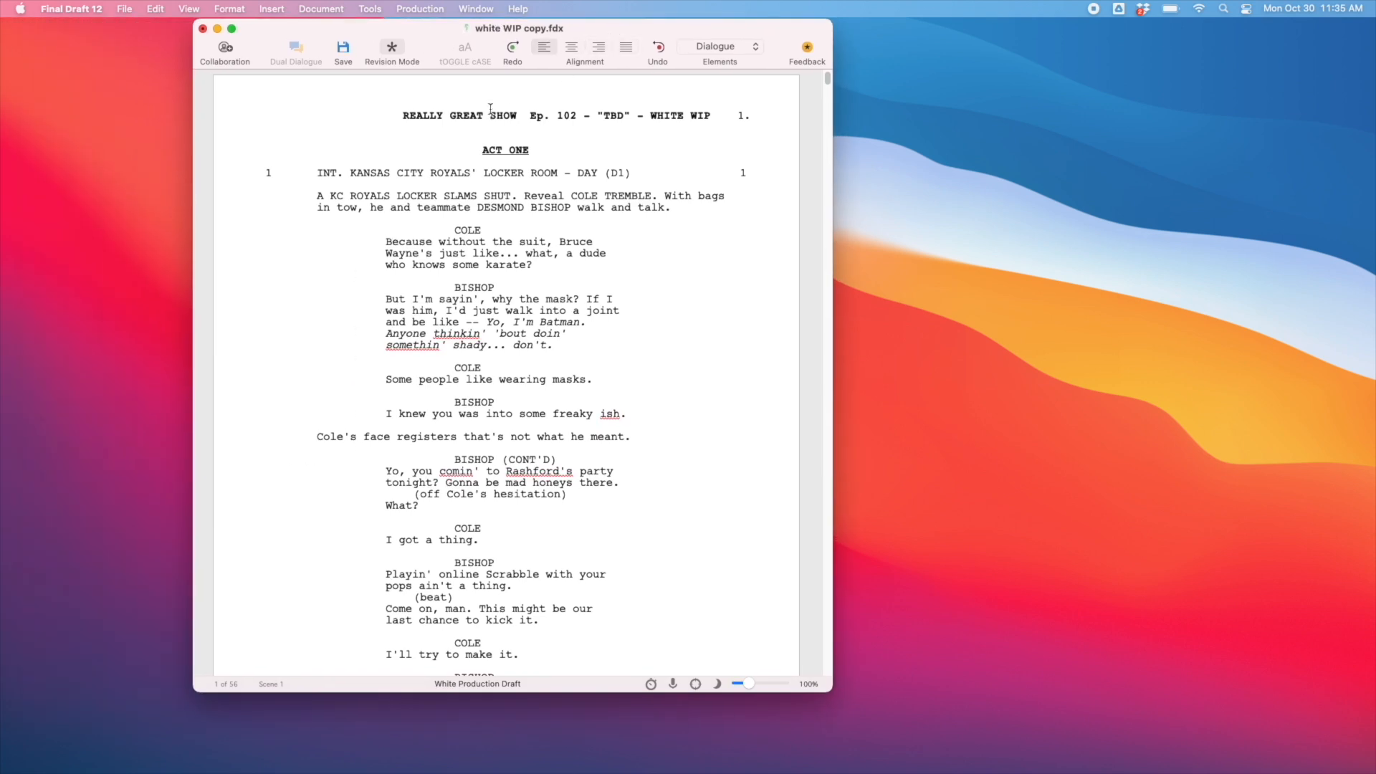
click(341, 48)
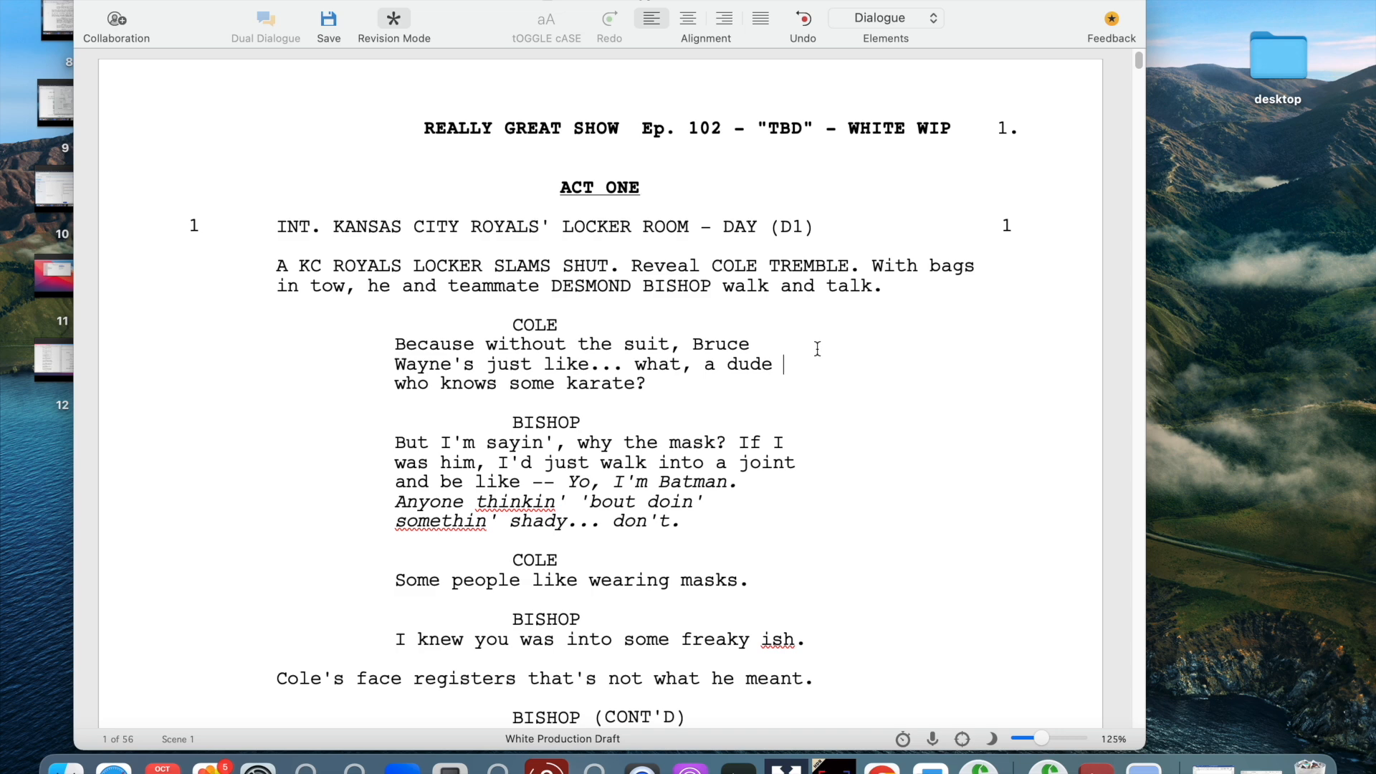
- Replace every FRANK with TED throughout the script, matching case and whole words only
click(890, 294)
key(super+f)
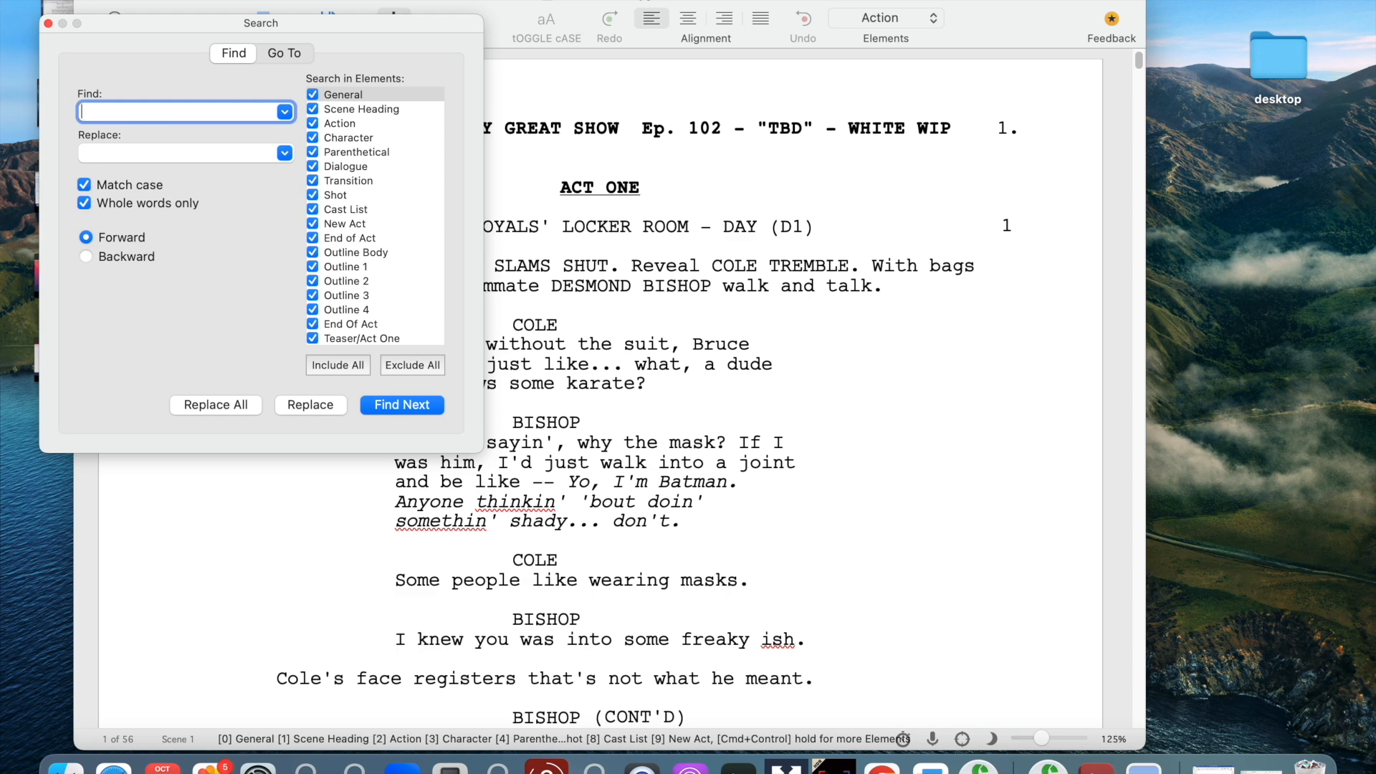
text(FRANK)
click(187, 155)
text(TED)
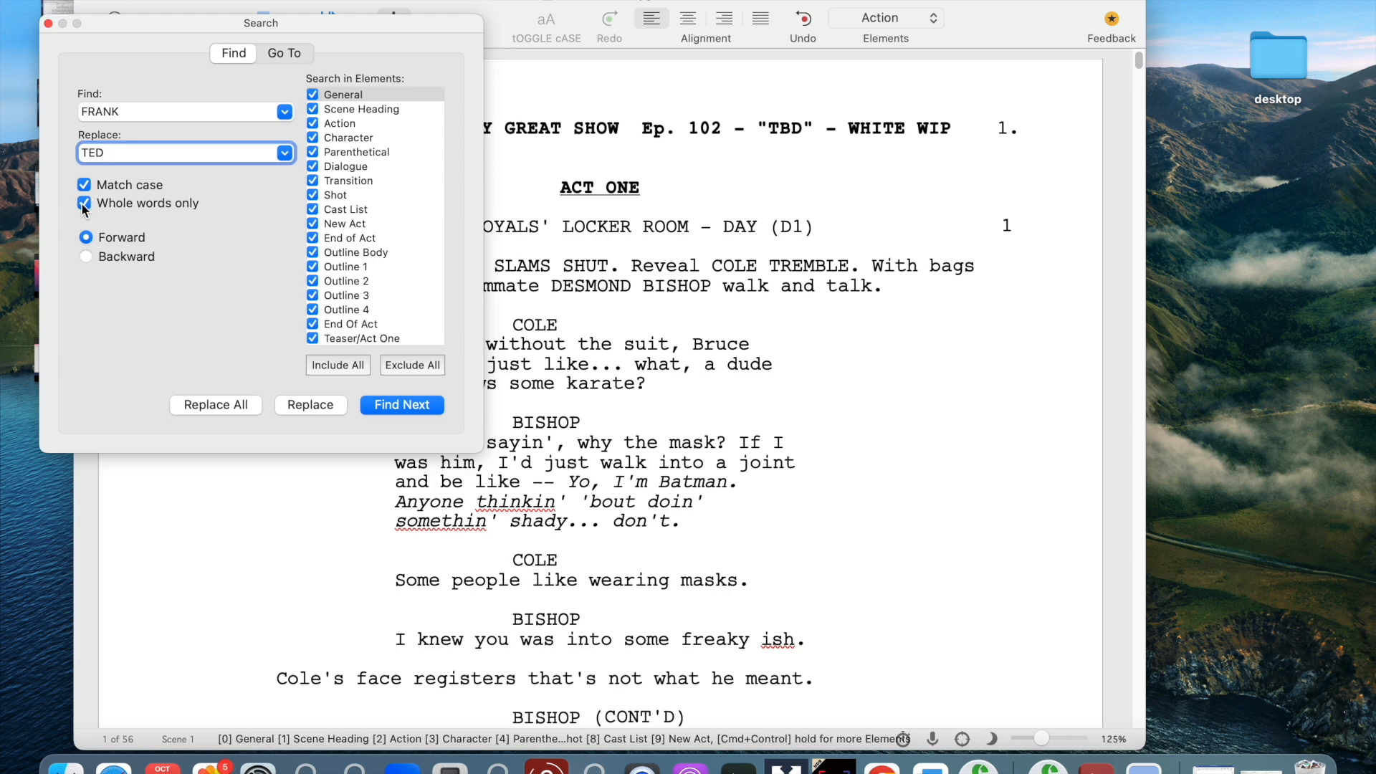
click(214, 404)
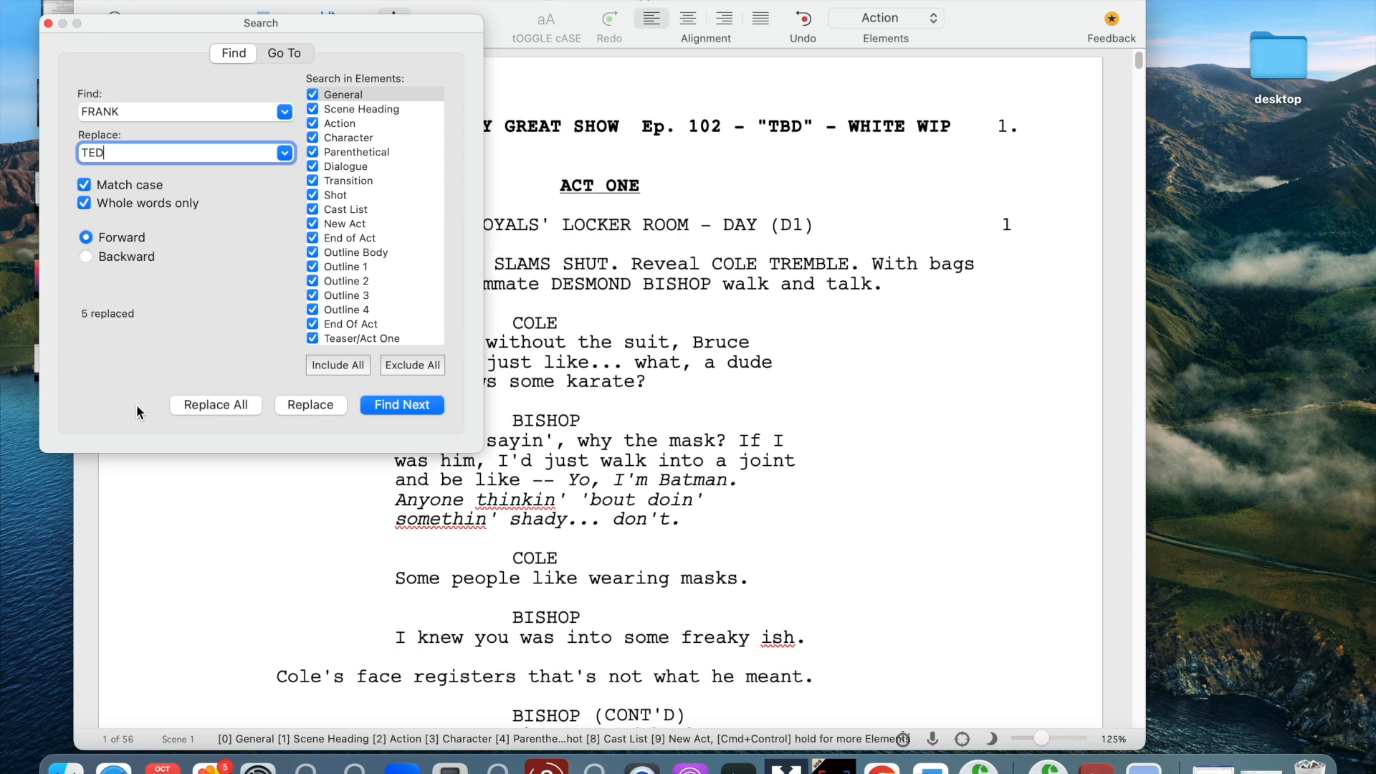
- Replace every mixed-case Frank with Ted throughout the script, keeping case and whole-word matching on
click(155, 107)
key(BackSpace)
key(BackSpace)
key(BackSpace)
key(BackSpace)
text(rank)
click(138, 149)
key(BackSpace)
key(BackSpace)
text(ed)
click(204, 400)
- Clear the replacement text, turn off case and whole-word matching, and close the search window
drag(111, 154, 77, 154)
key(BackSpace)
click(84, 185)
click(84, 203)
click(48, 23)
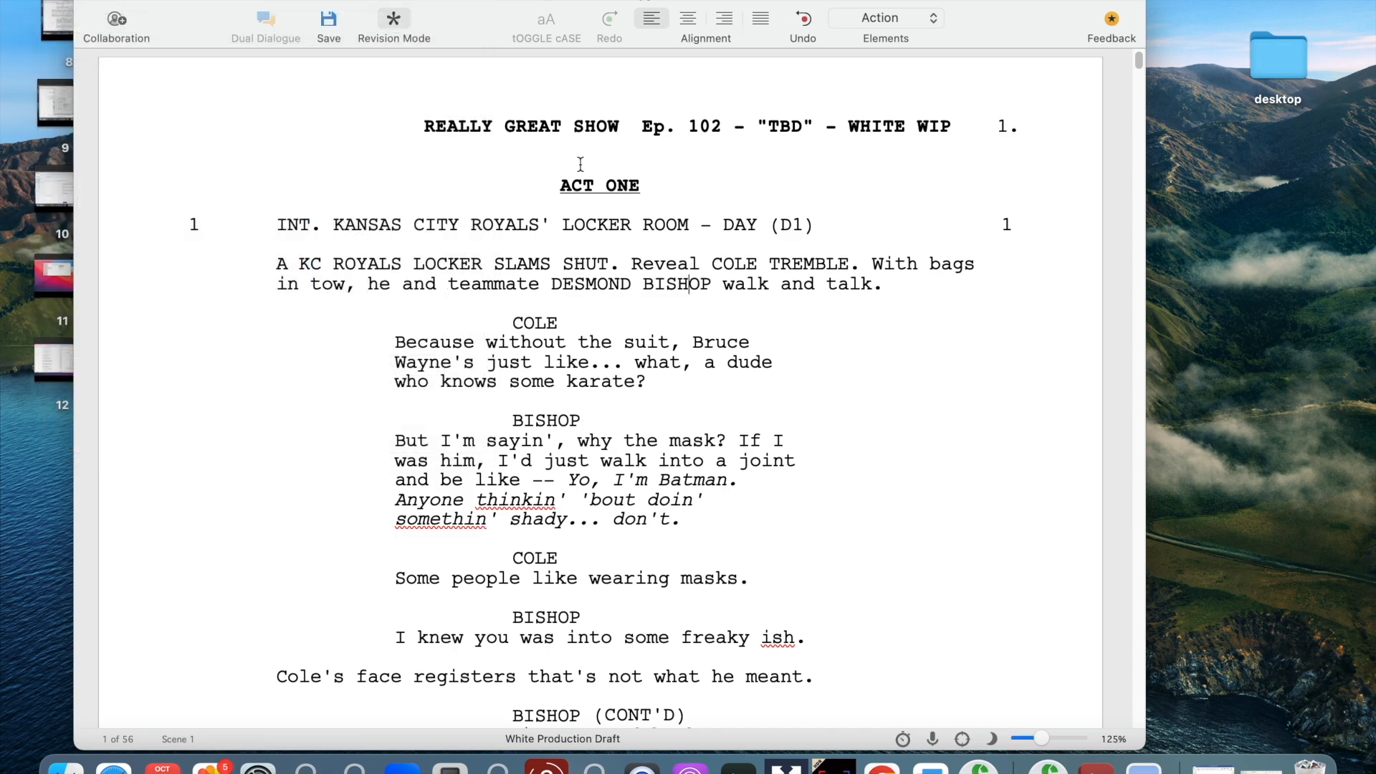
- Search the script from ACT ONE onward for any remaining "Frank" and close the search without restarting from the beginning
click(583, 187)
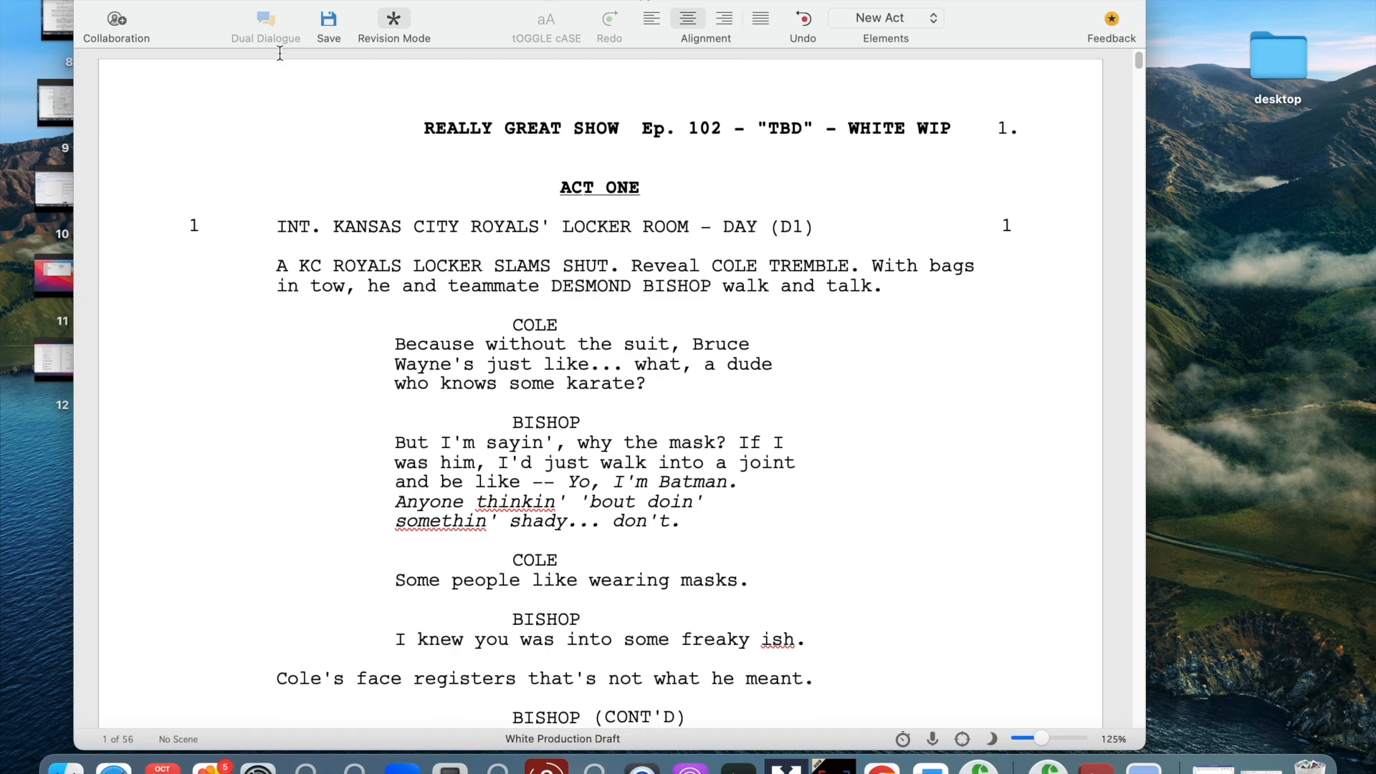
scroll(300, 140, down, 1)
key(super+f)
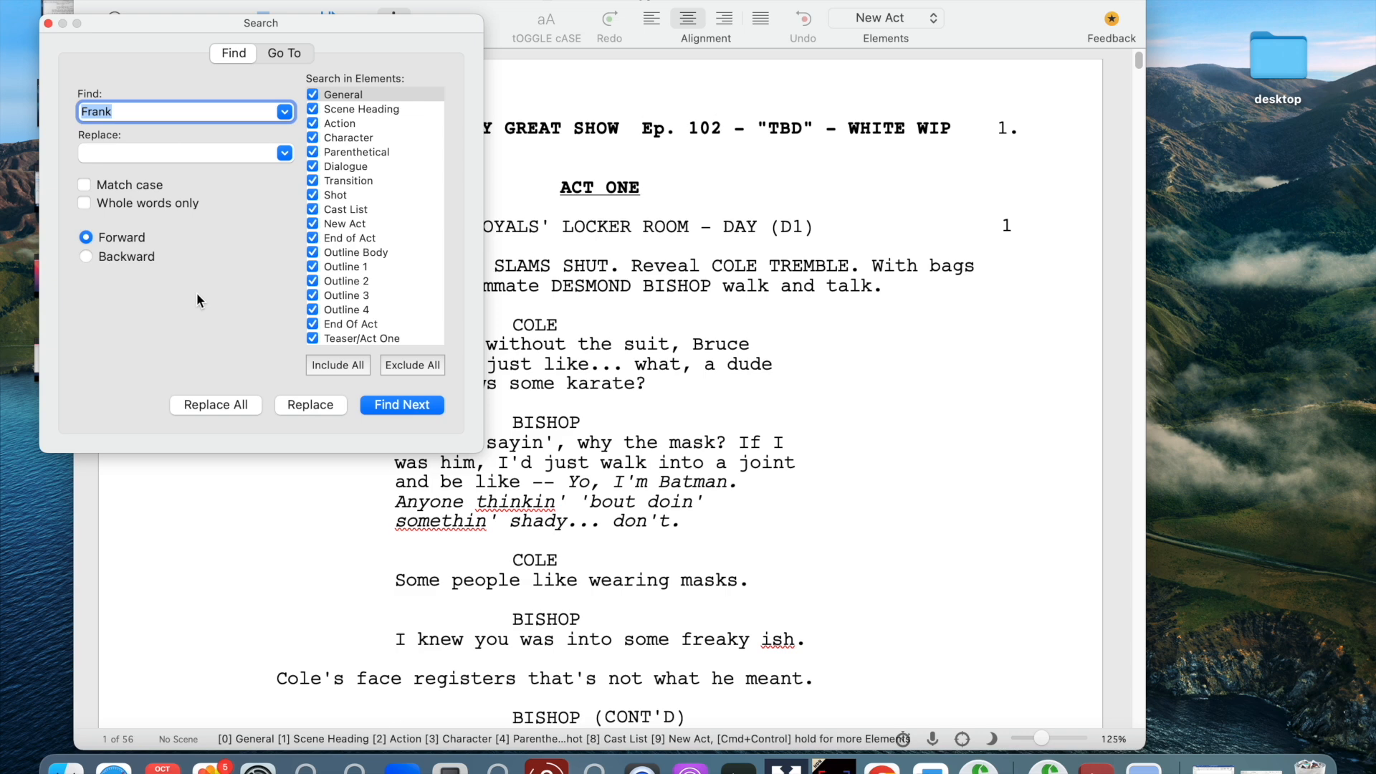
scroll(196, 292, down, 1)
scroll(579, 180, up, 1)
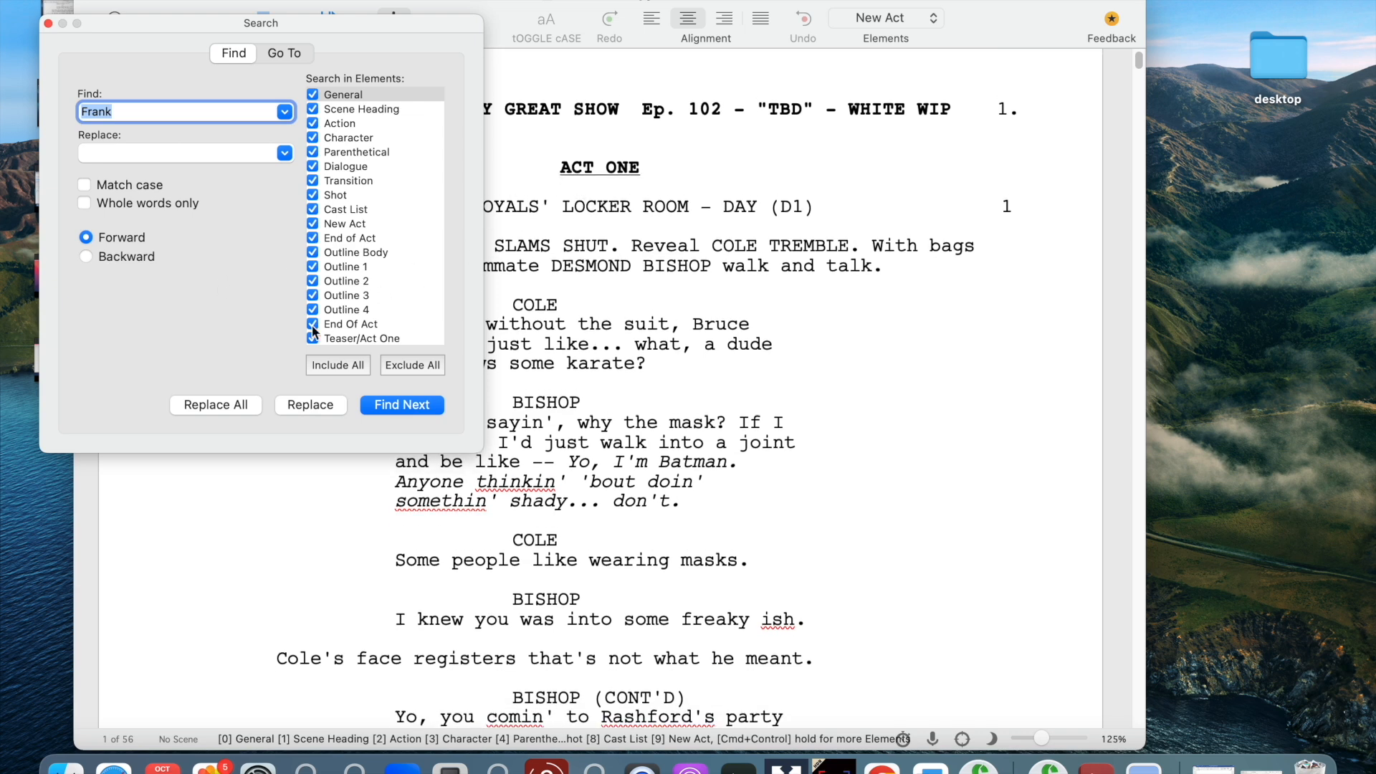
click(390, 407)
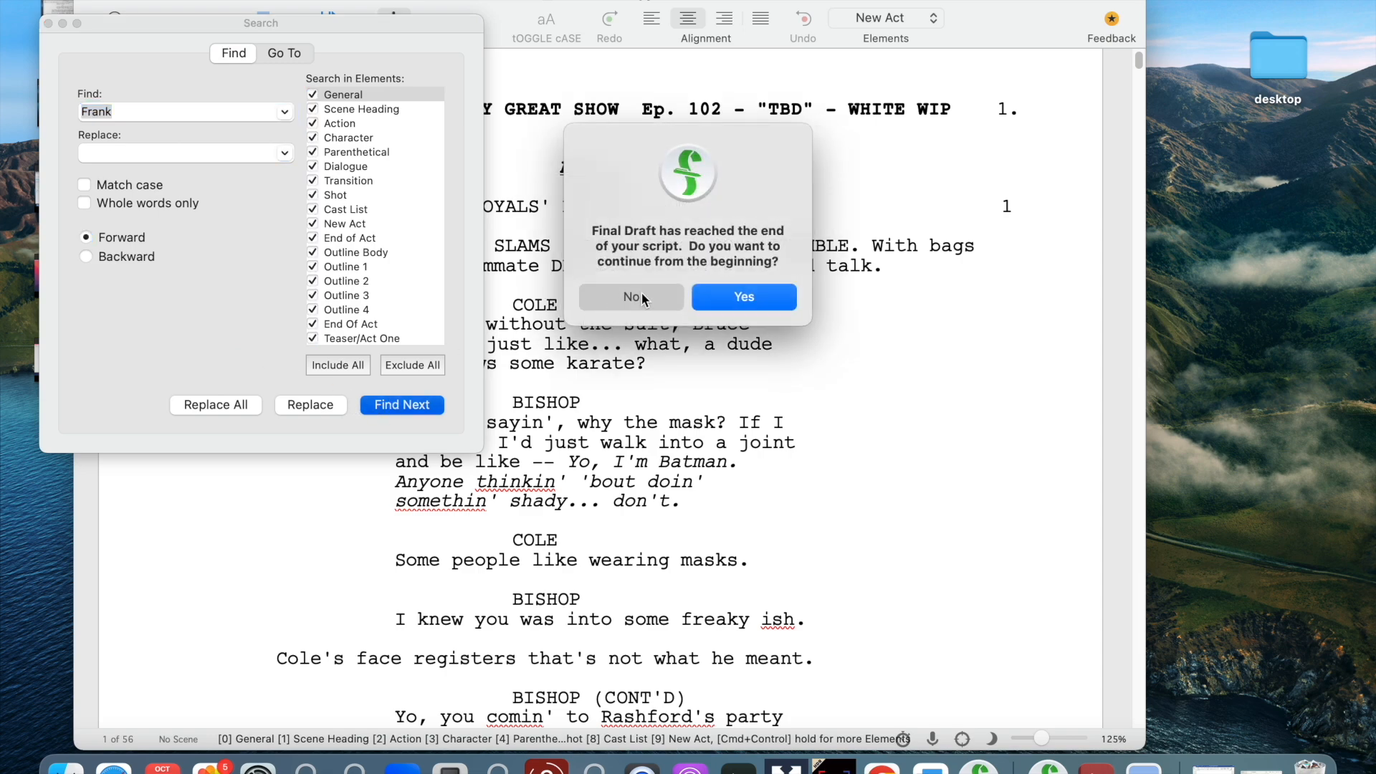
click(643, 294)
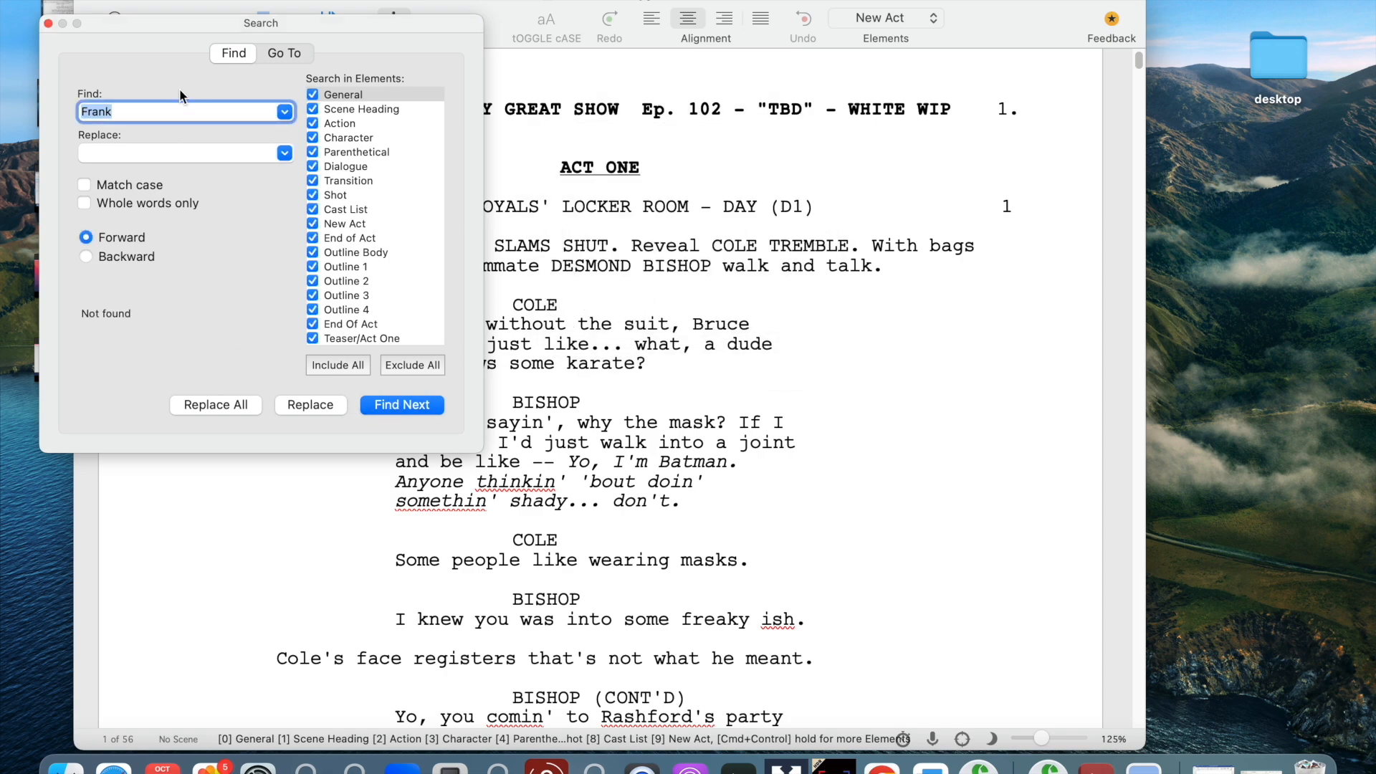
click(49, 25)
- Save the white WIP working copy and minimize its window
scroll(405, 146, up, 1)
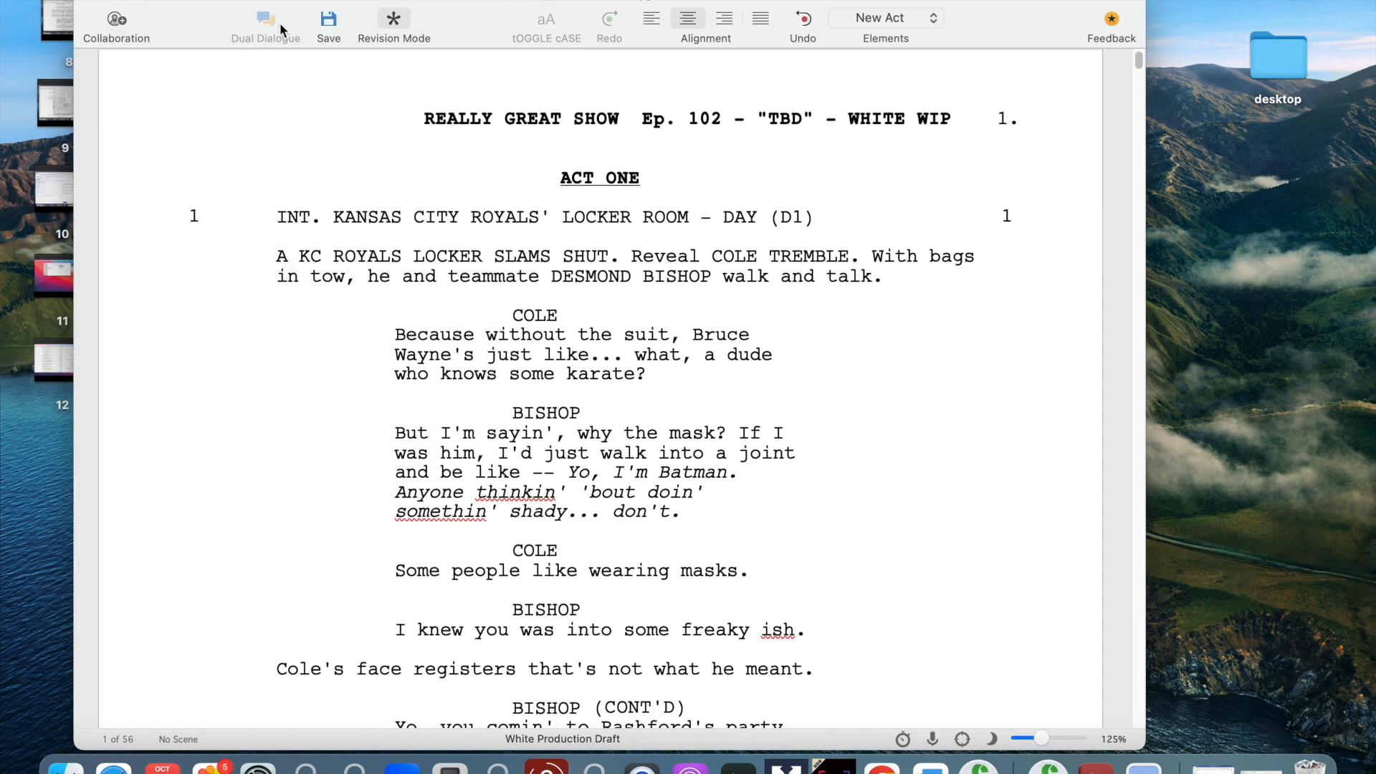
click(330, 31)
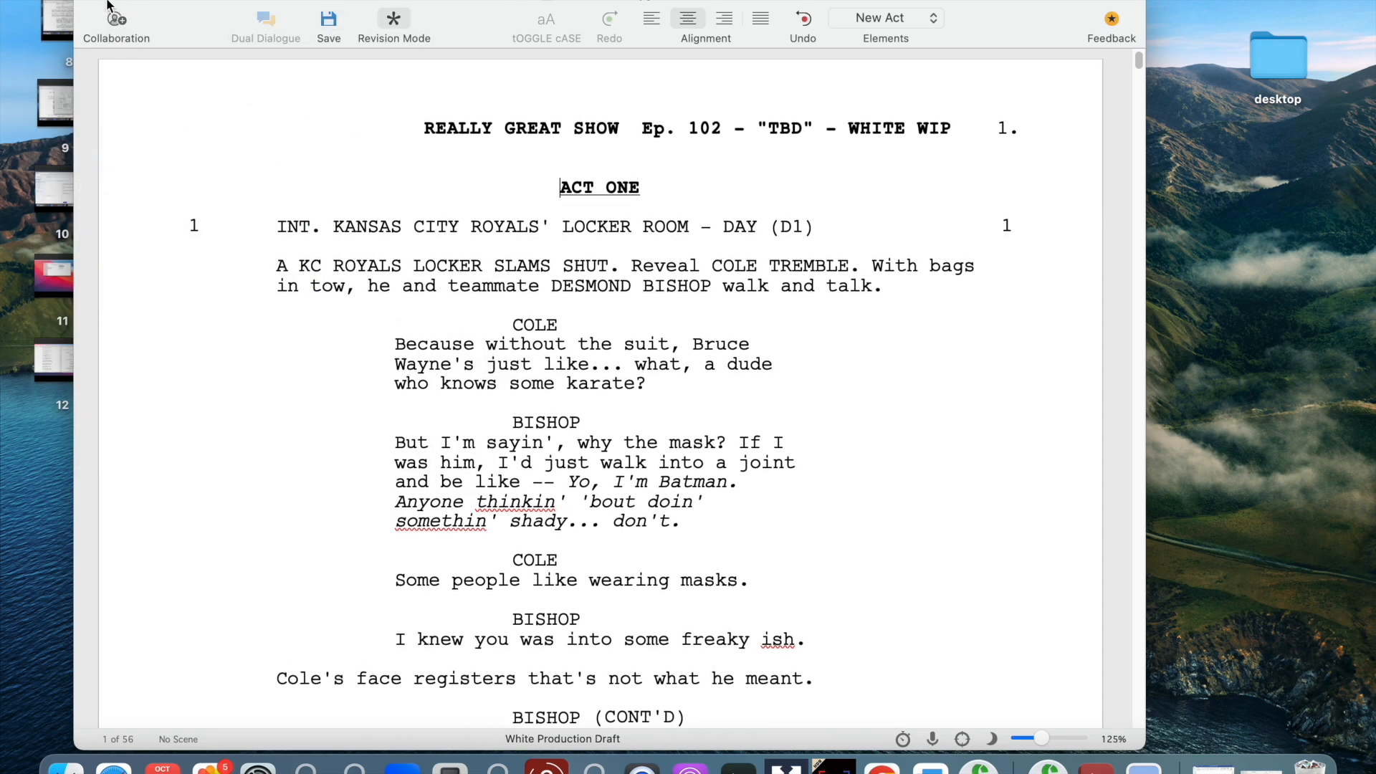
click(107, 6)
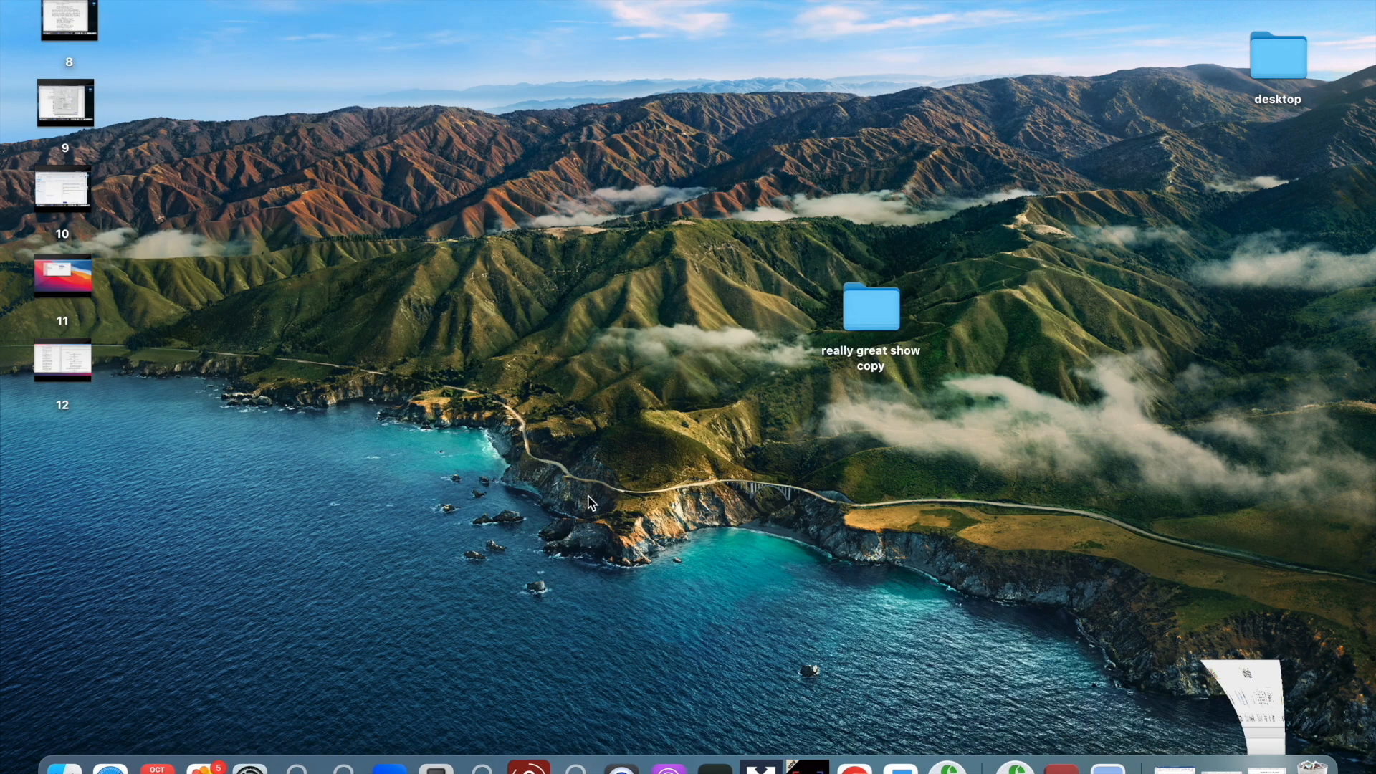
- Switch to Finder's D - Title Pages folder for episode 102 and open C - white.doc in Word
click(1218, 768)
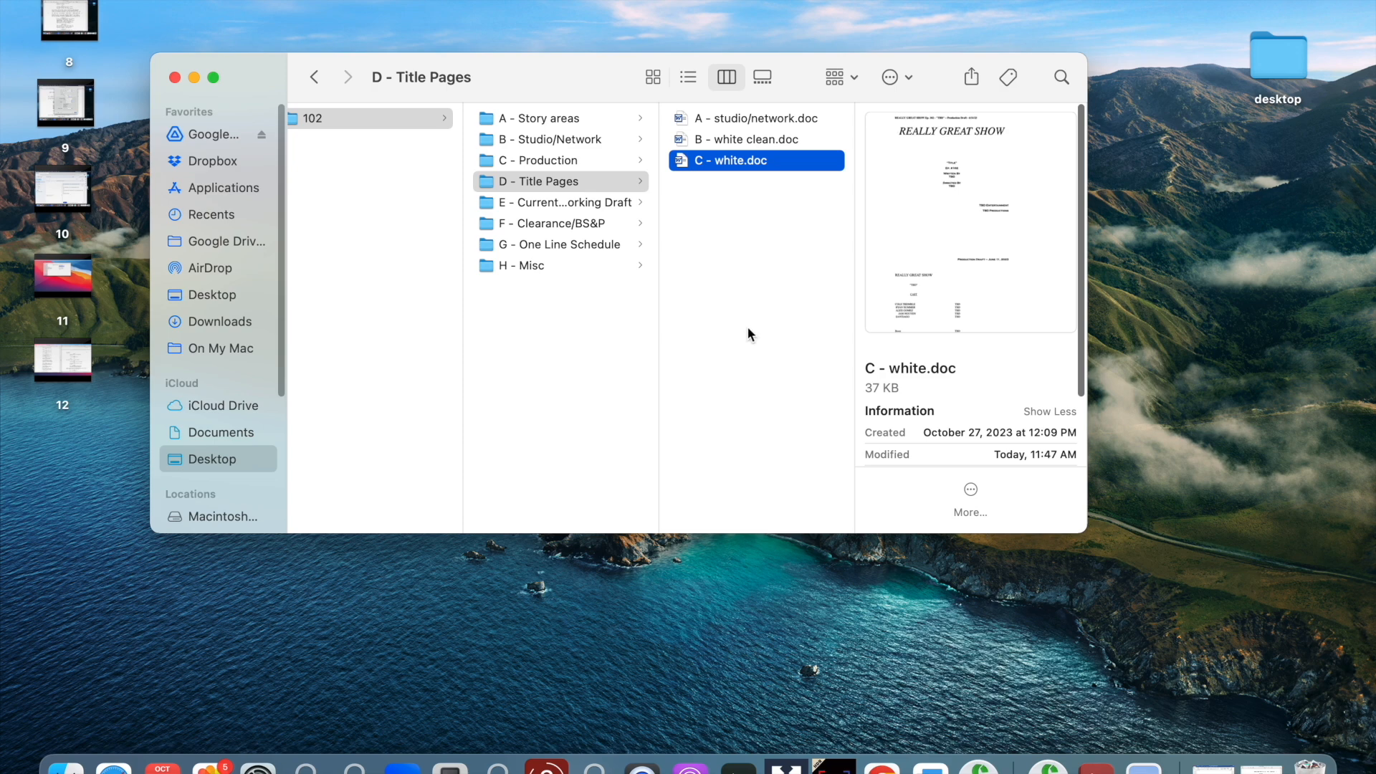
drag(562, 81, 481, 55)
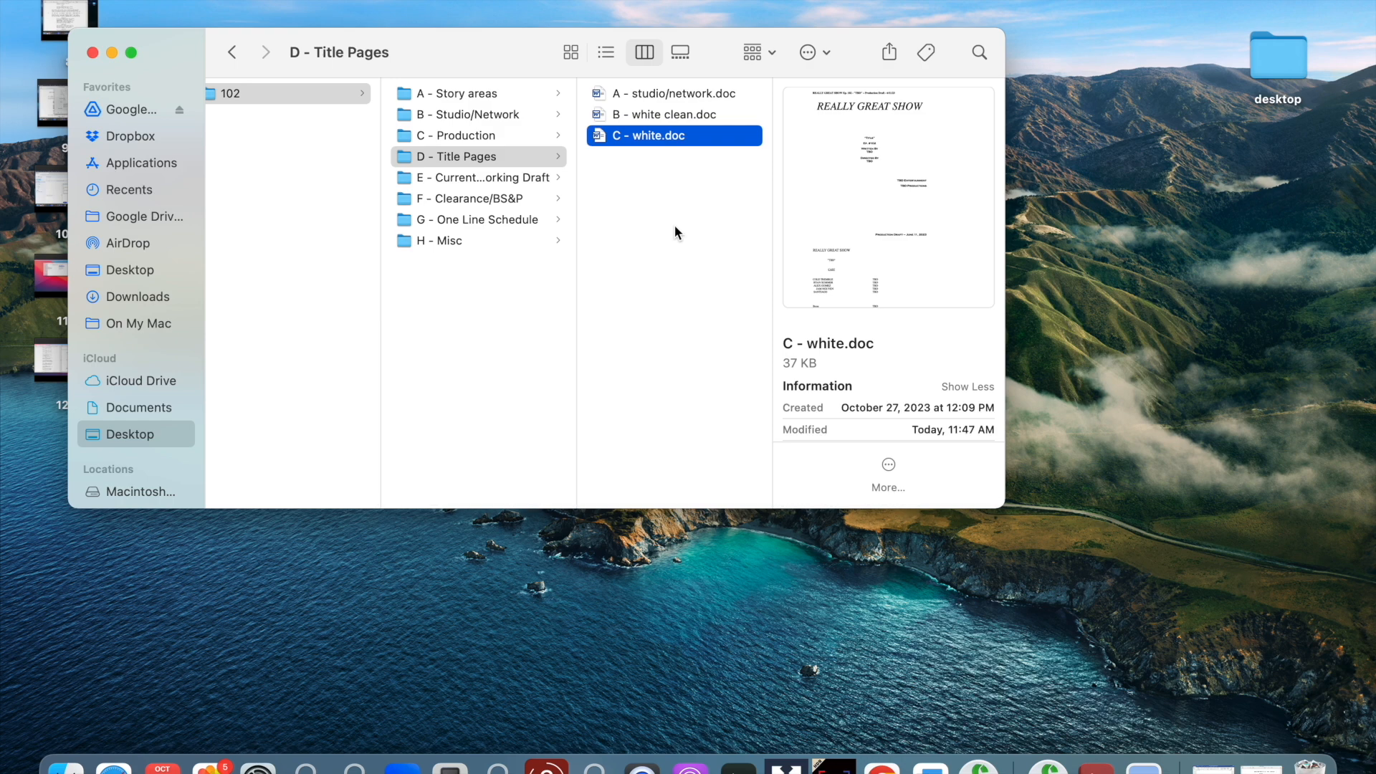
click(655, 116)
click(657, 137)
- In the page 2 cast list, add a bold "Ted" after Frank and strike through "Frank"
scroll(652, 423, down, 15)
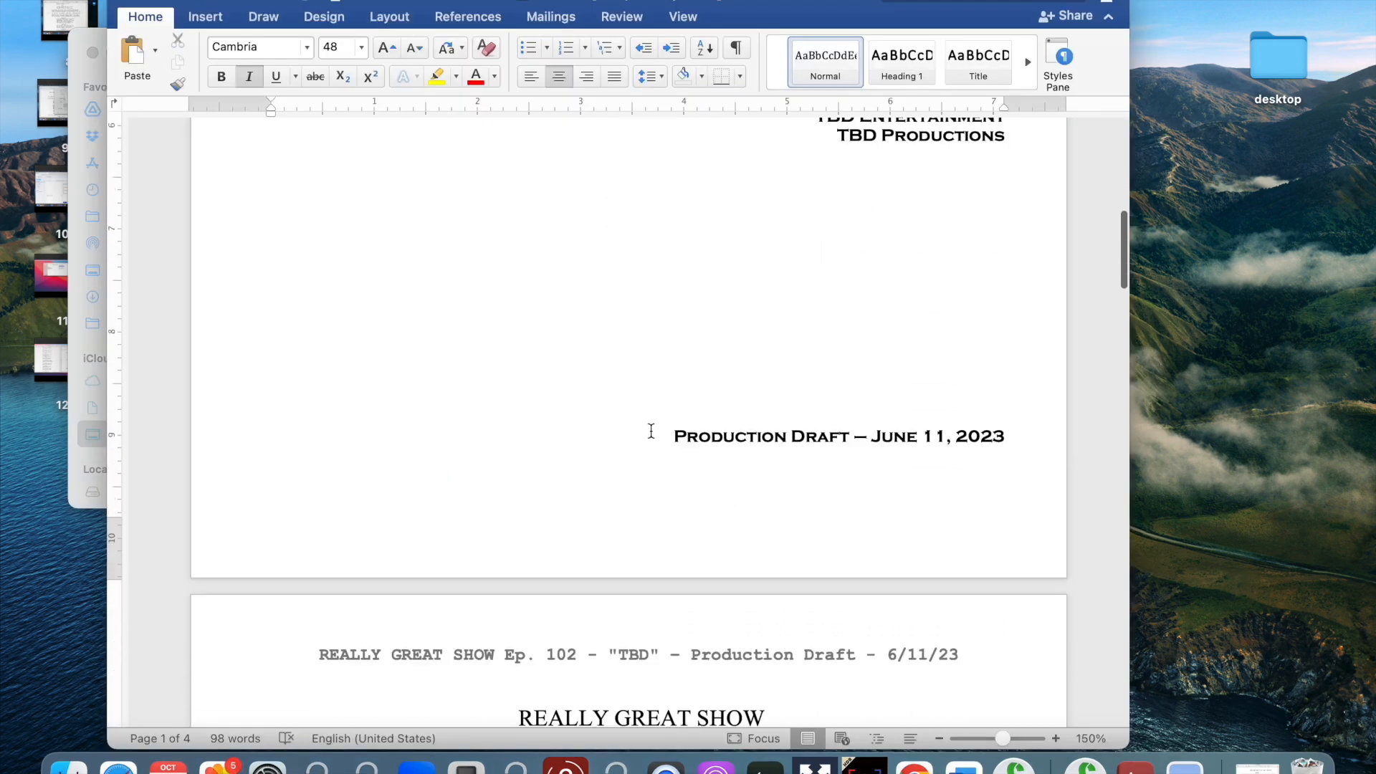
click(406, 360)
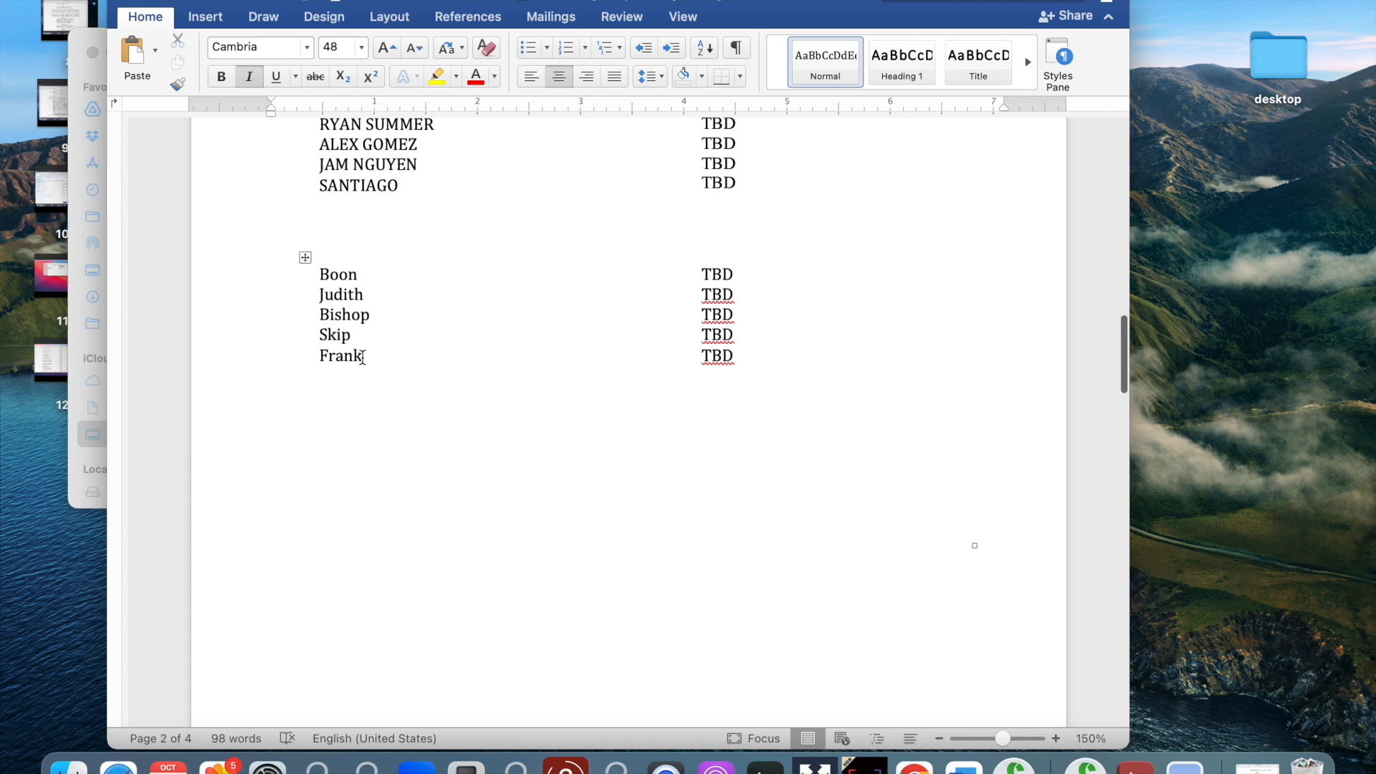
text(T)
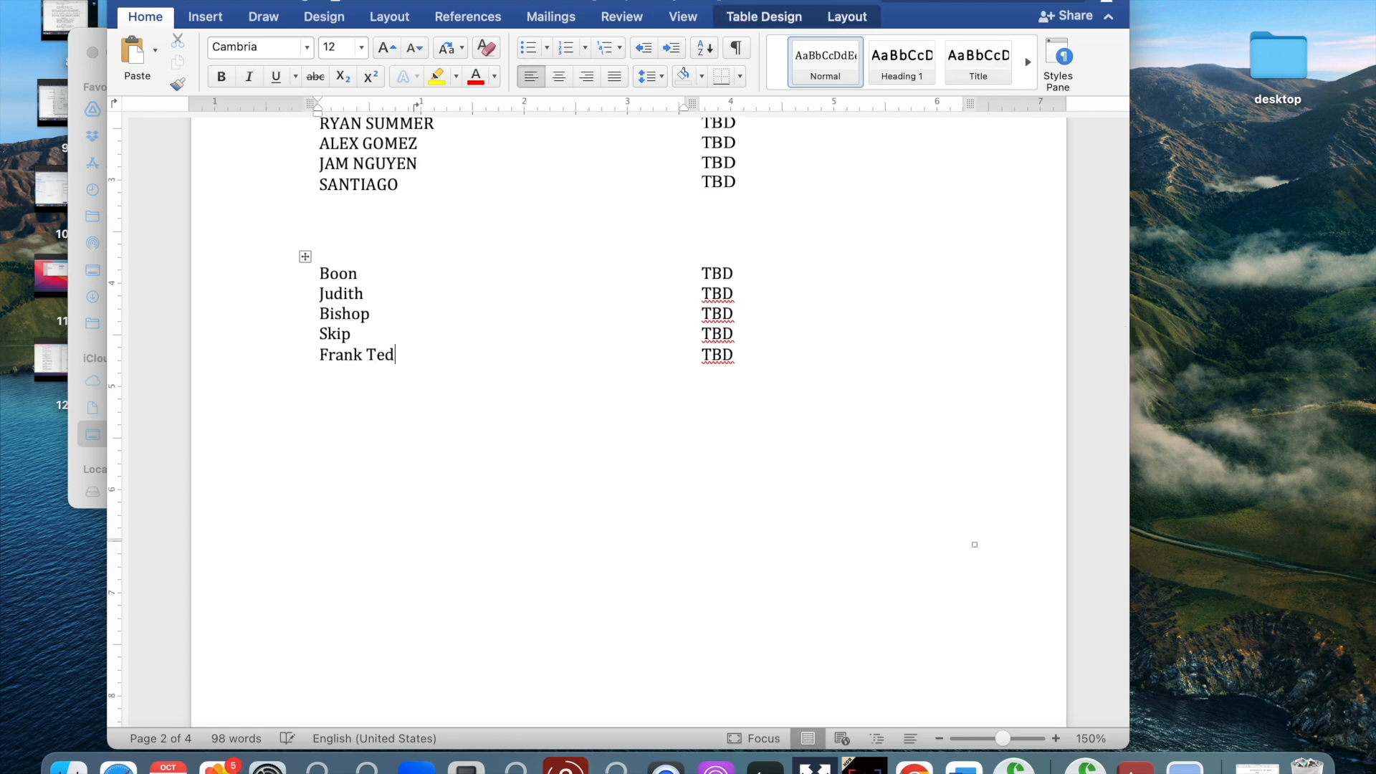
text(ed)
drag(392, 354, 371, 358)
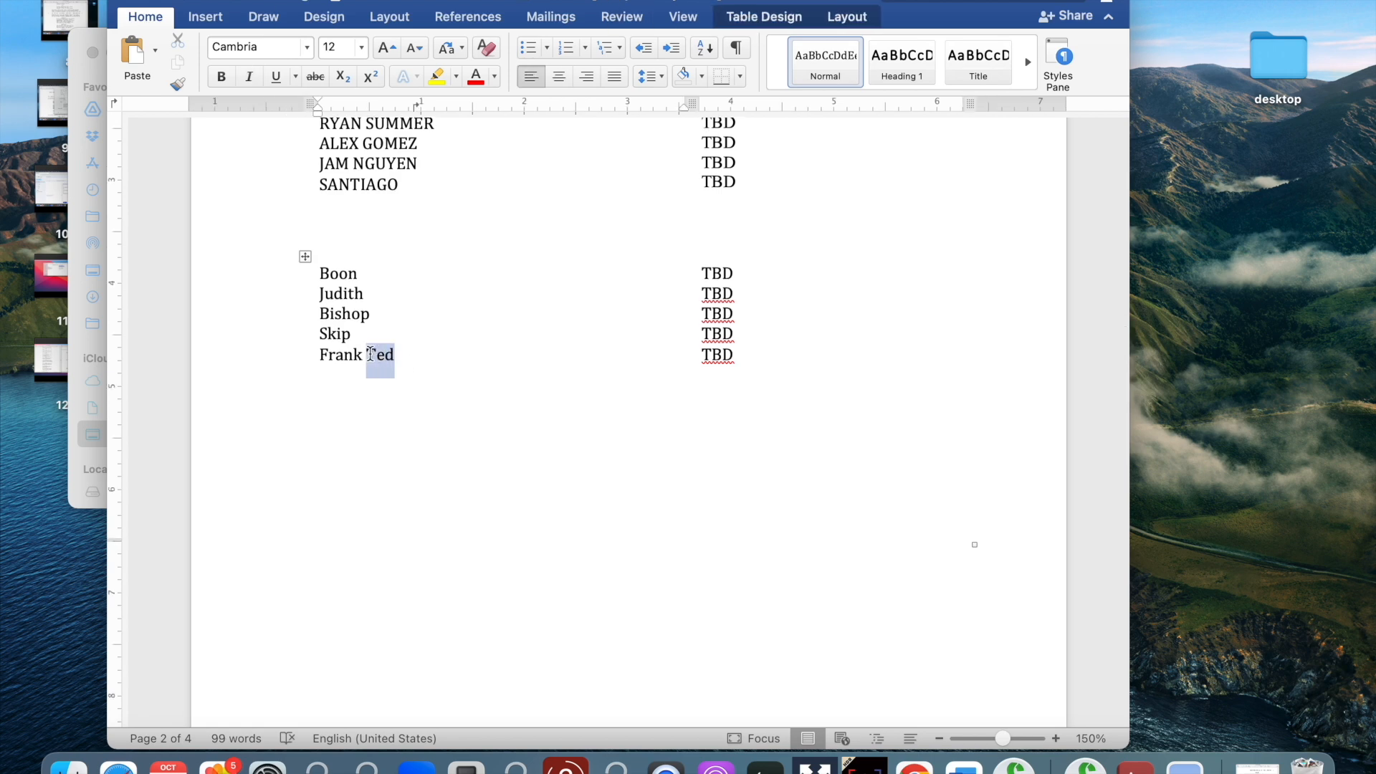
key(super+b)
drag(362, 357, 319, 359)
click(315, 75)
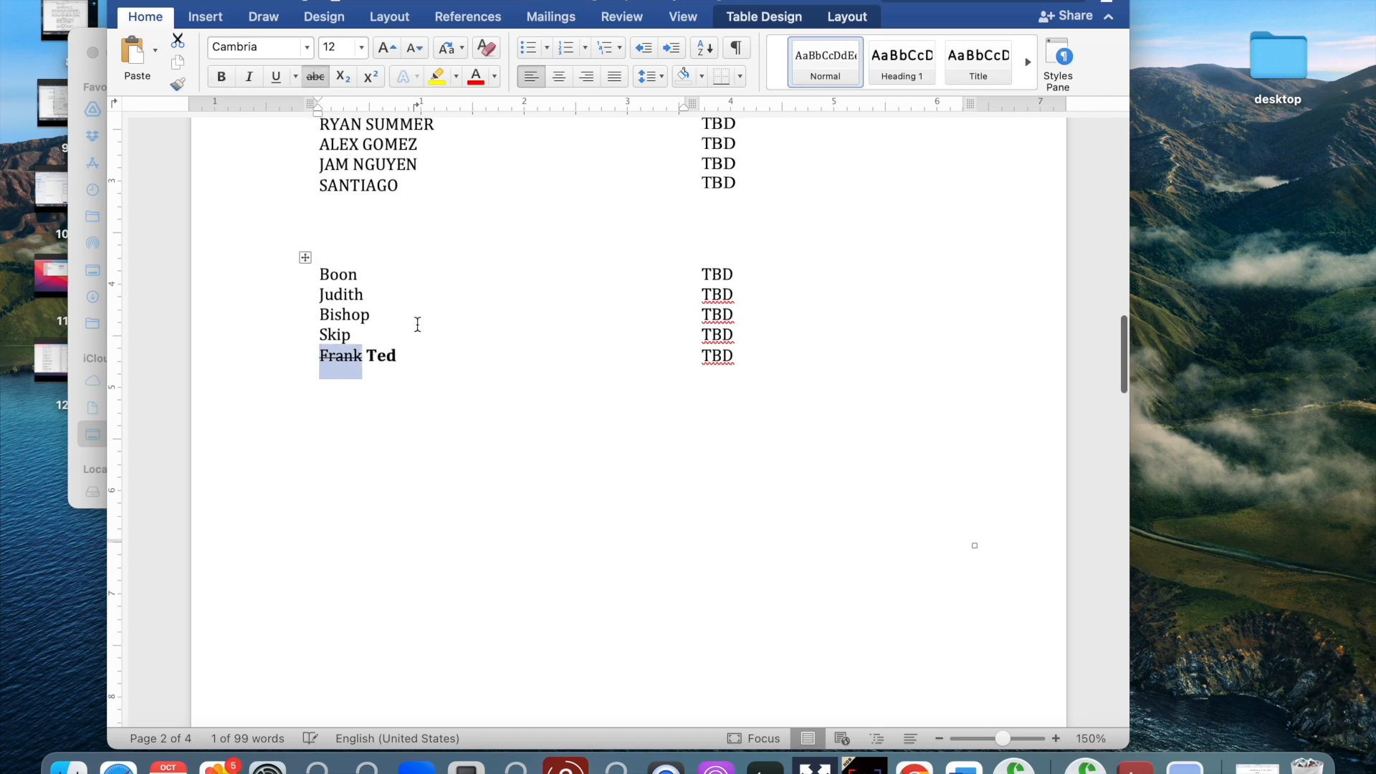
click(492, 348)
- Examine the INTERIORS and EXTERIORS lists on the SETS page of the title page document
scroll(283, 190, up, 1)
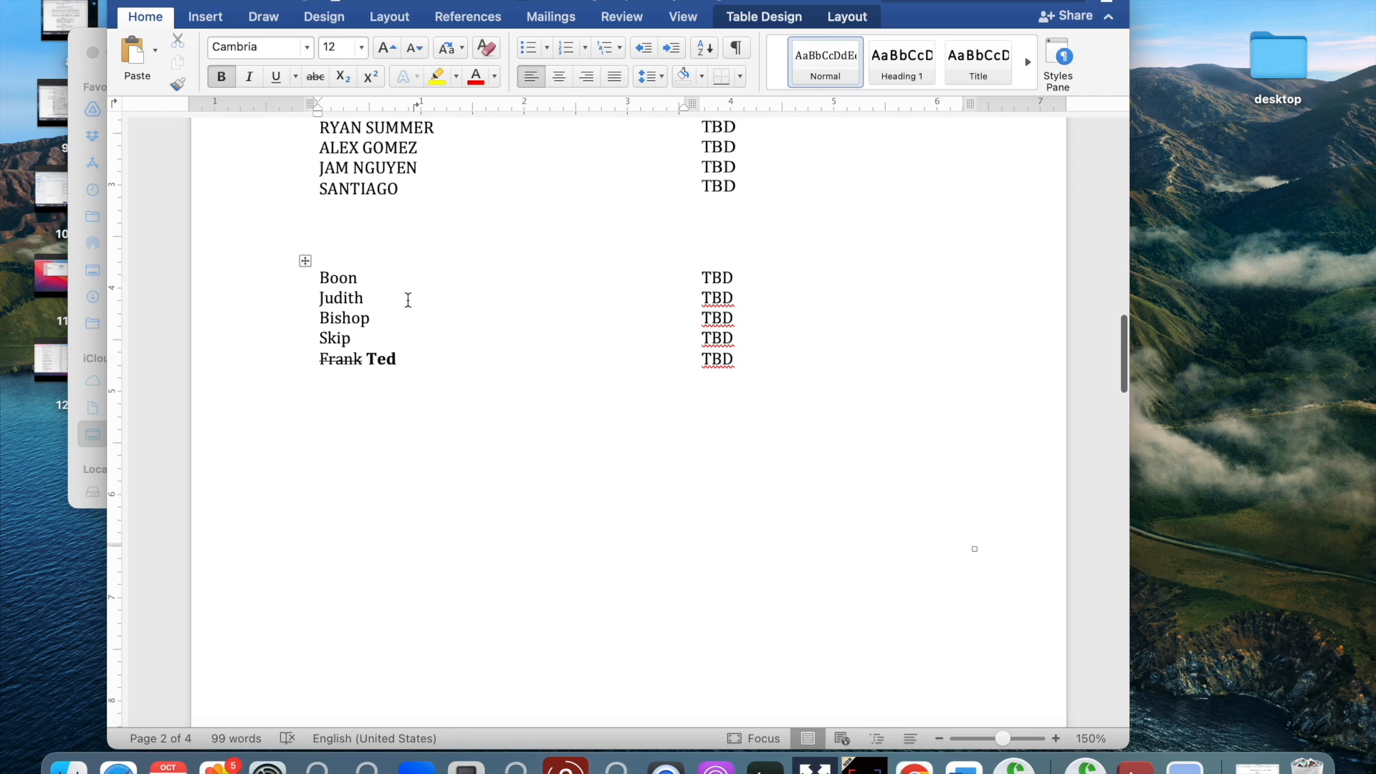
scroll(726, 389, down, 15)
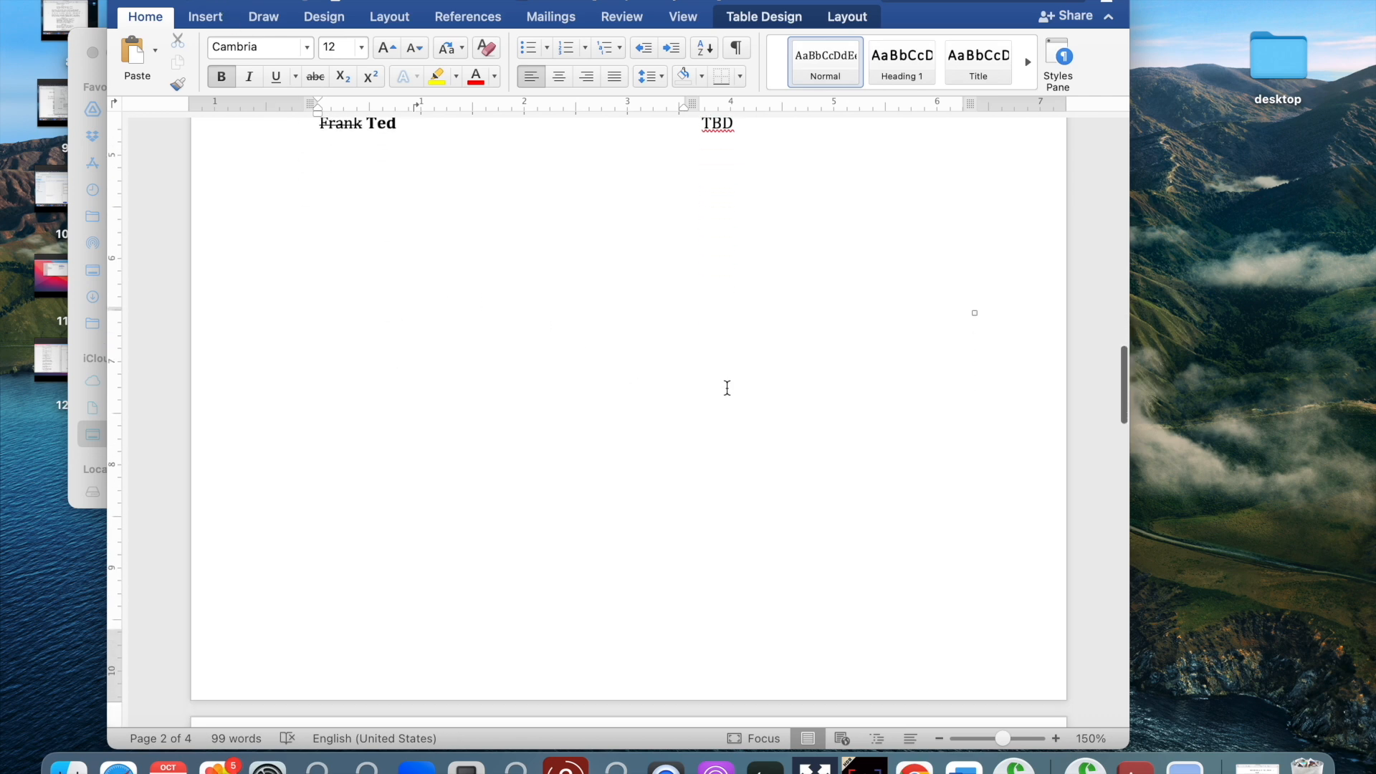
scroll(727, 388, down, 4)
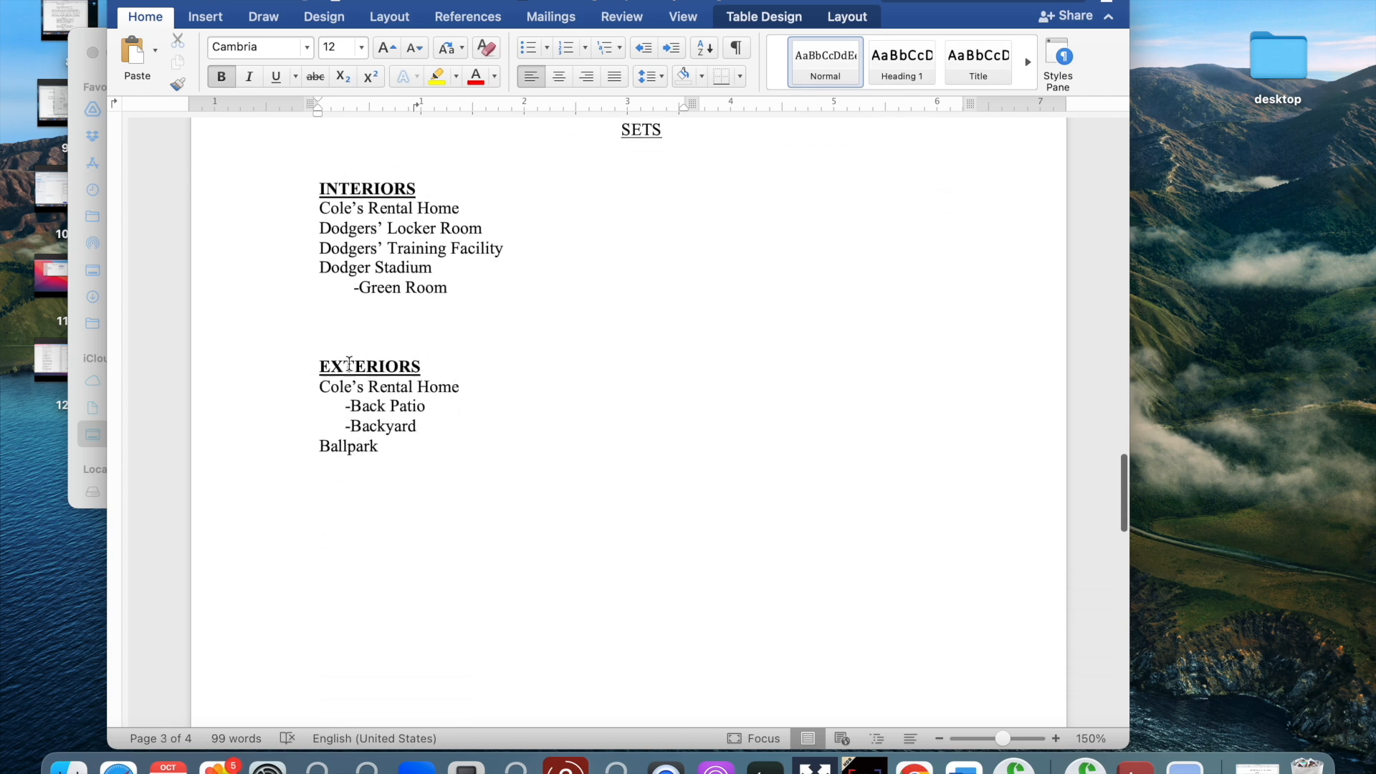
scroll(456, 316, up, 1)
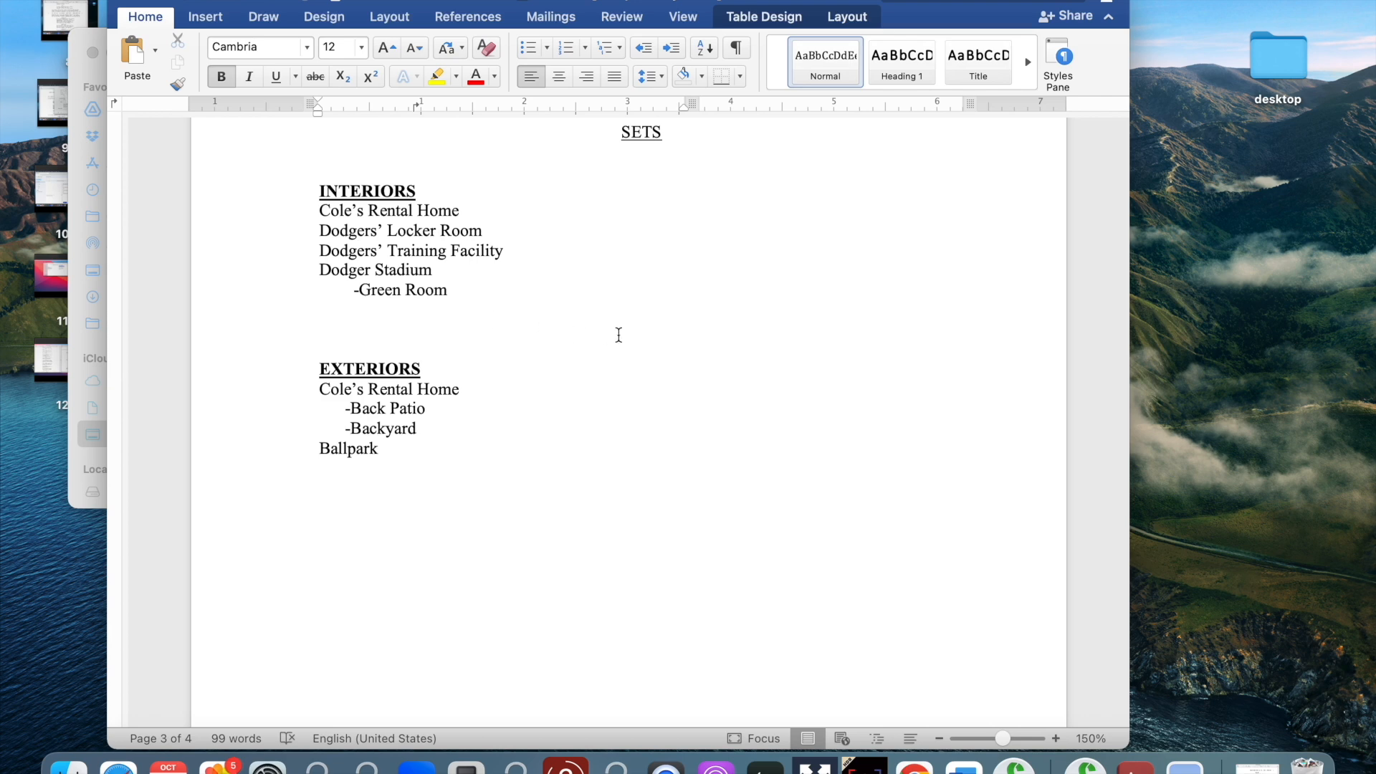
- Strike through "Cole's Rental Home" under INTERIORS on the SETS page
scroll(485, 301, up, 2)
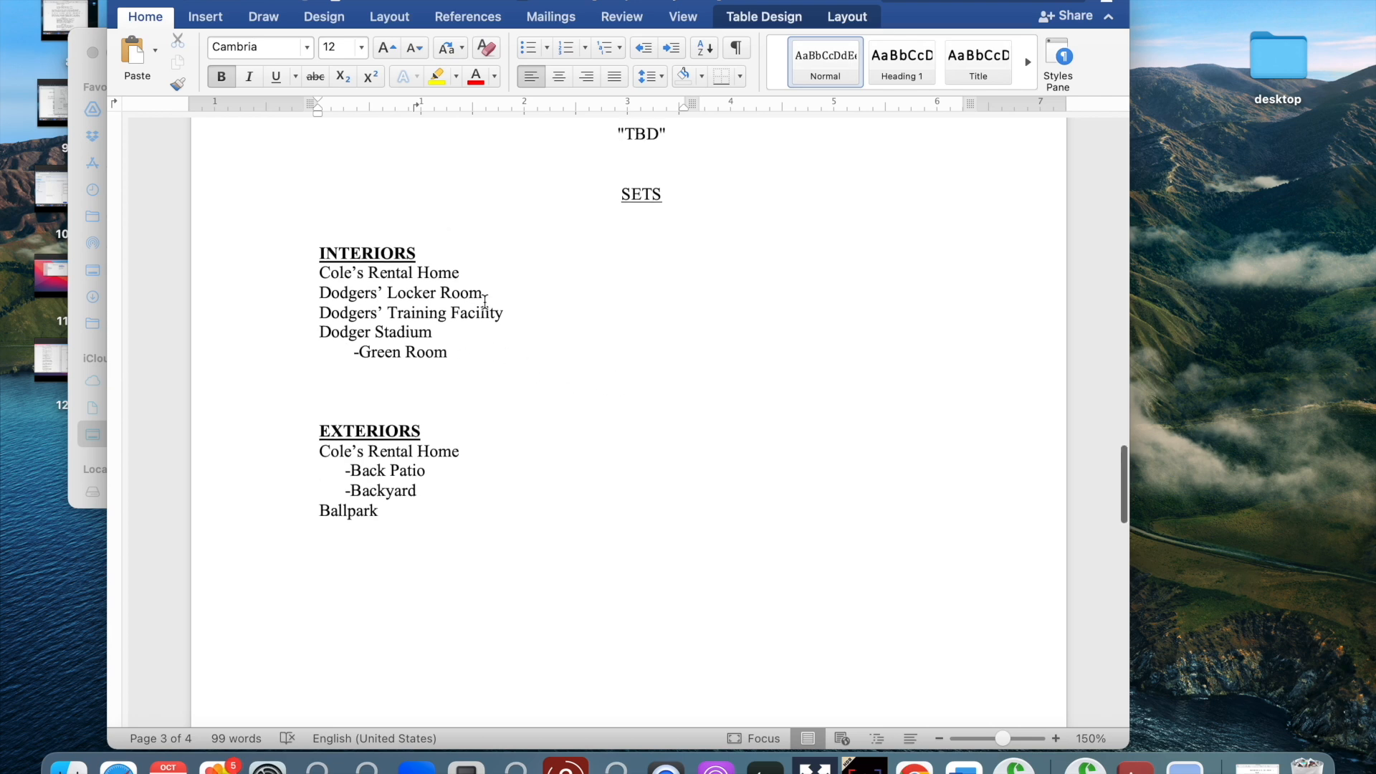
scroll(581, 327, up, 1)
scroll(581, 326, down, 4)
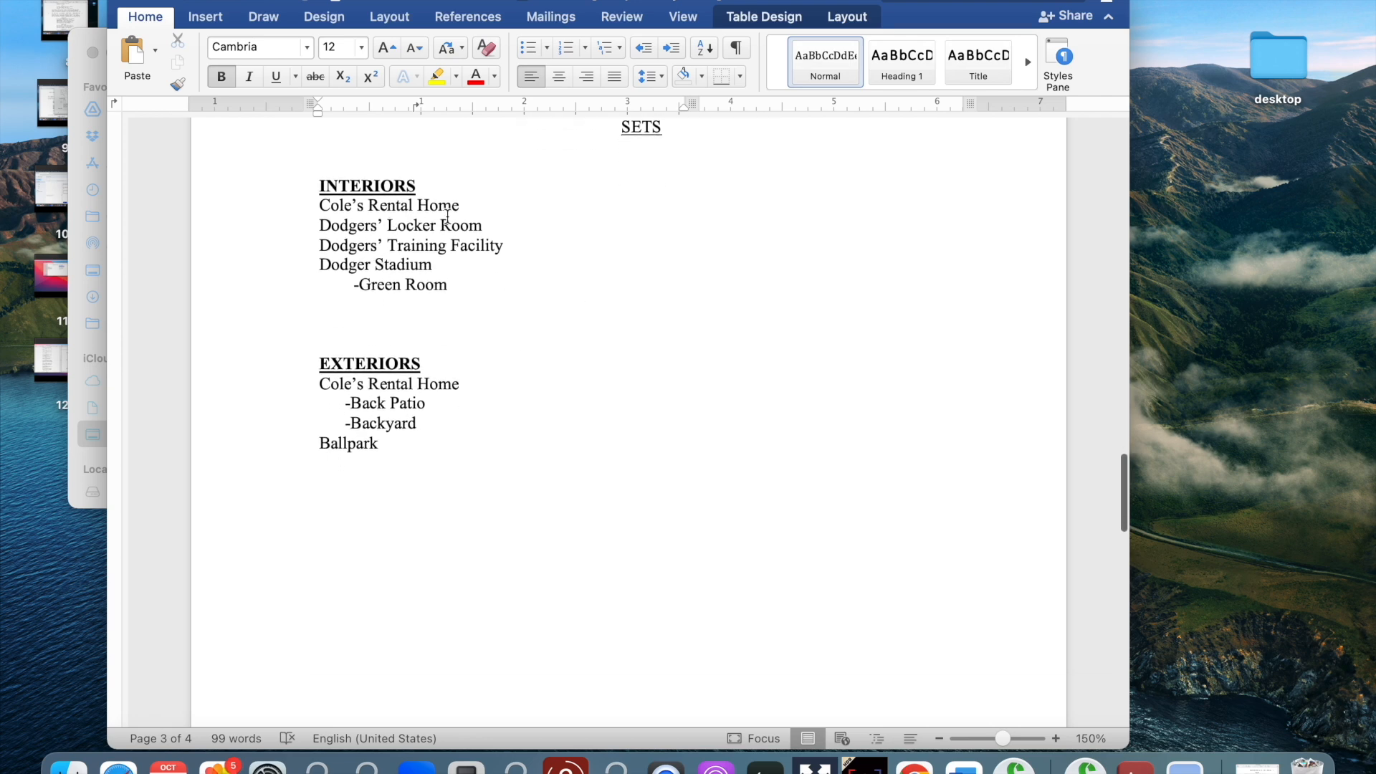
drag(461, 206, 319, 206)
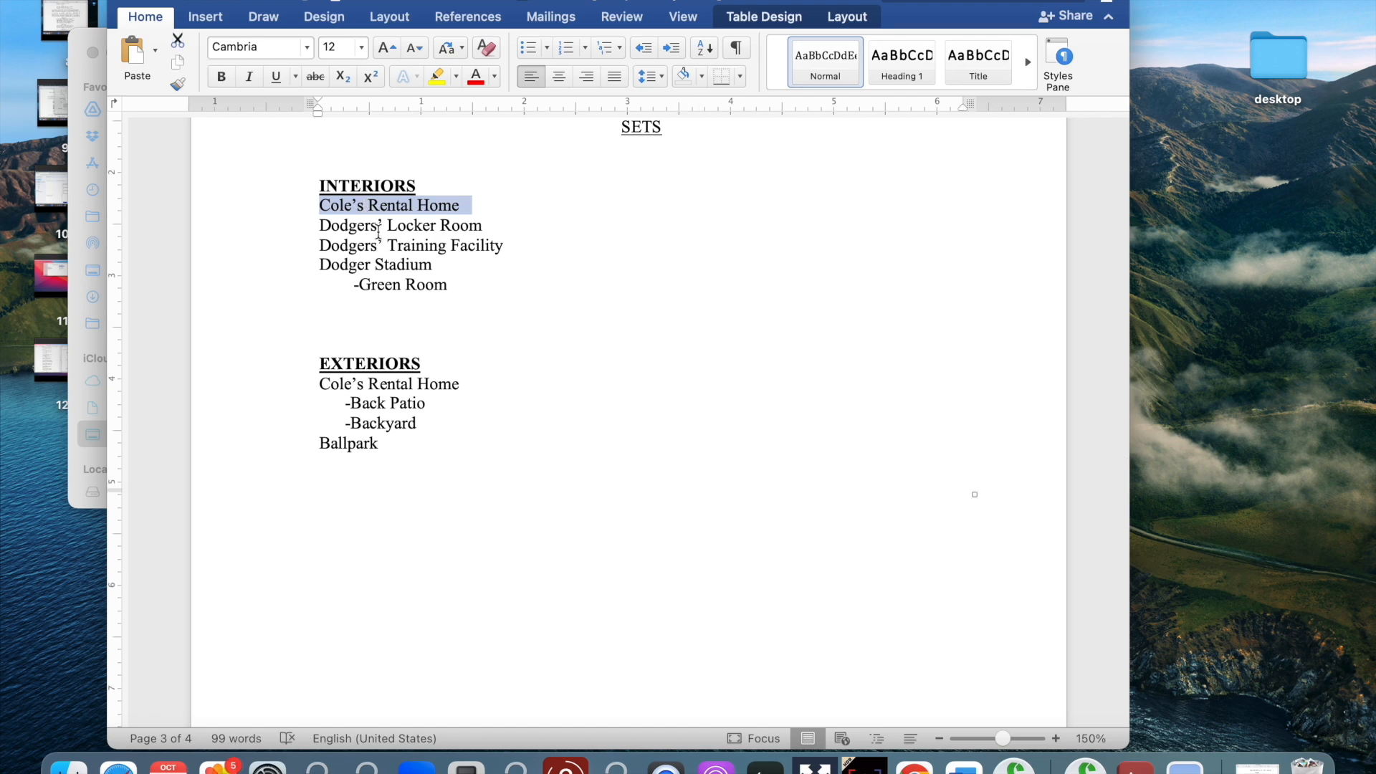
click(314, 77)
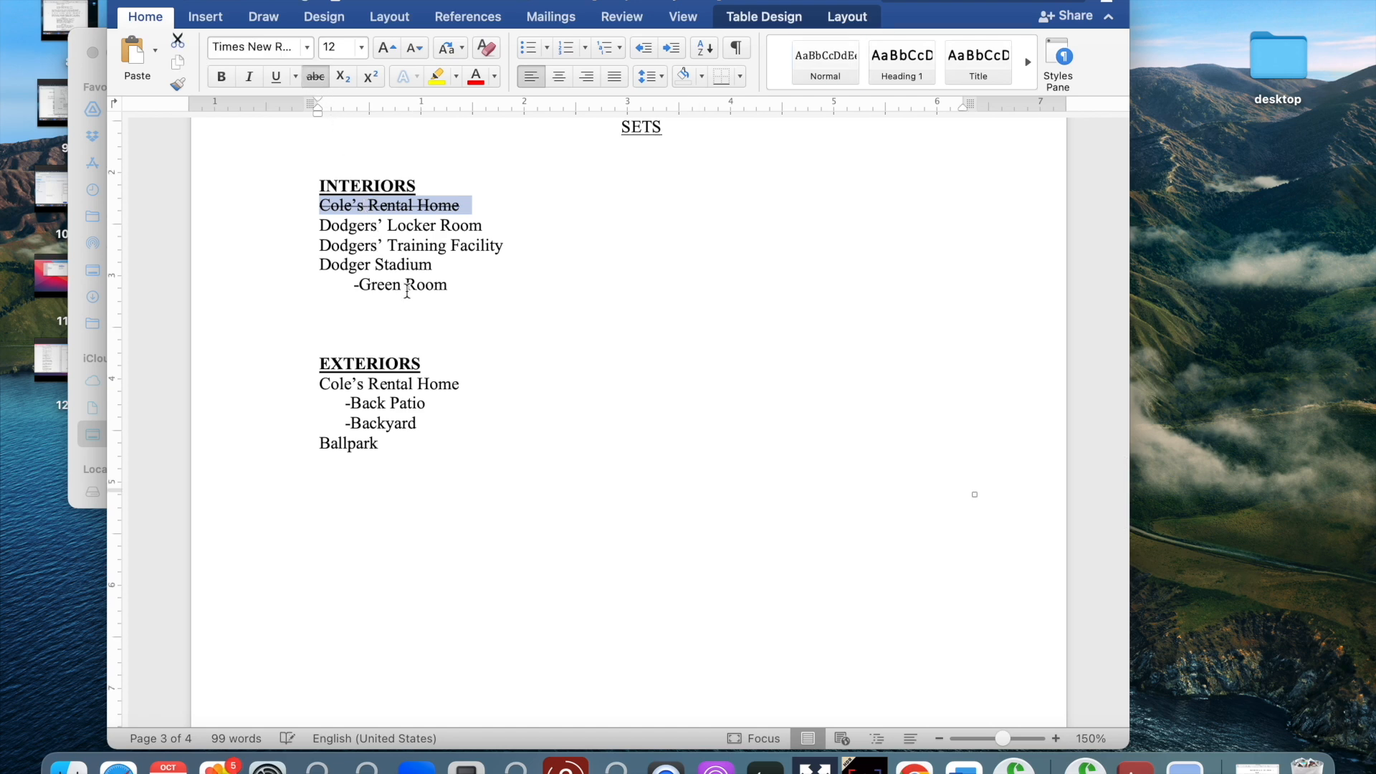
scroll(407, 291, down, 1)
scroll(349, 458, down, 1)
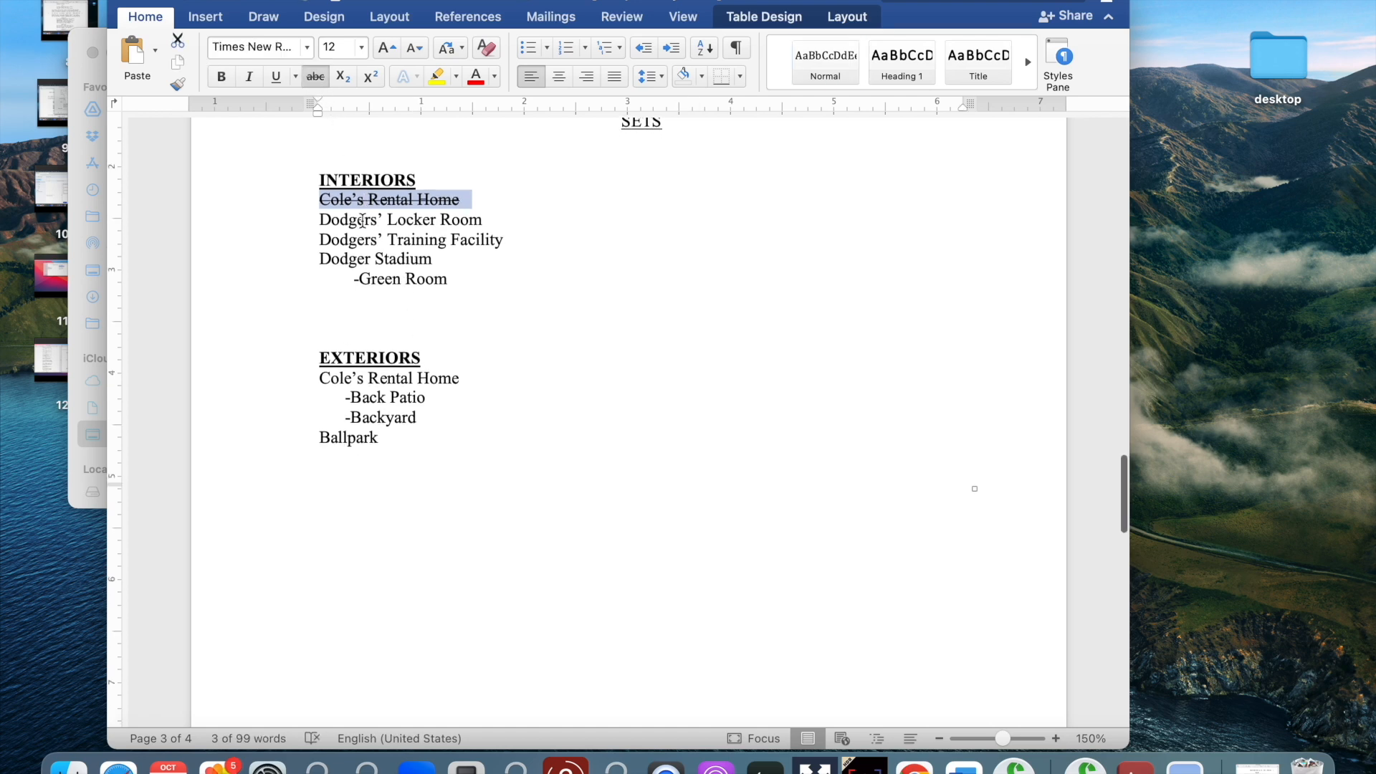
click(525, 234)
- Examine the cast list, the Production Draft date on the cover page and the draft line in the page headers
scroll(525, 235, up, 10)
scroll(457, 282, up, 8)
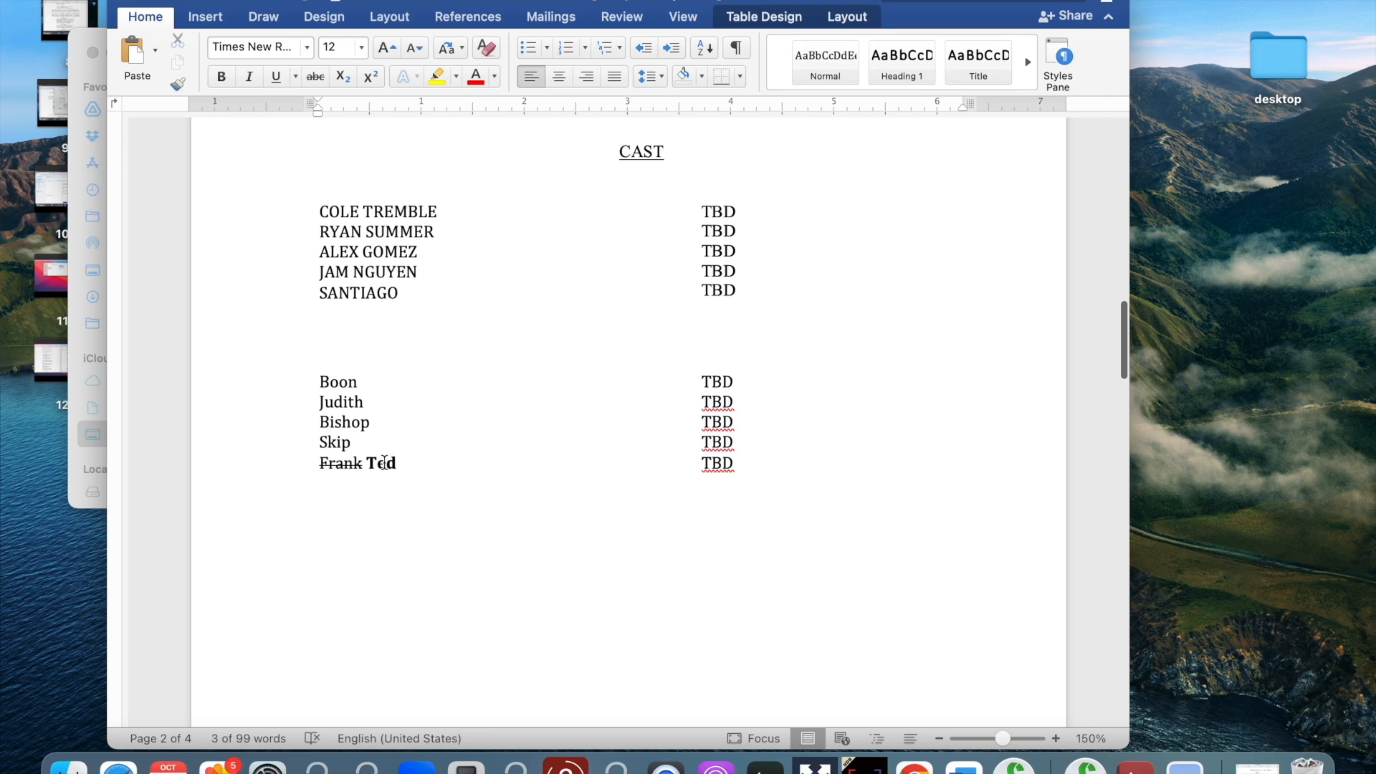
scroll(472, 402, down, 6)
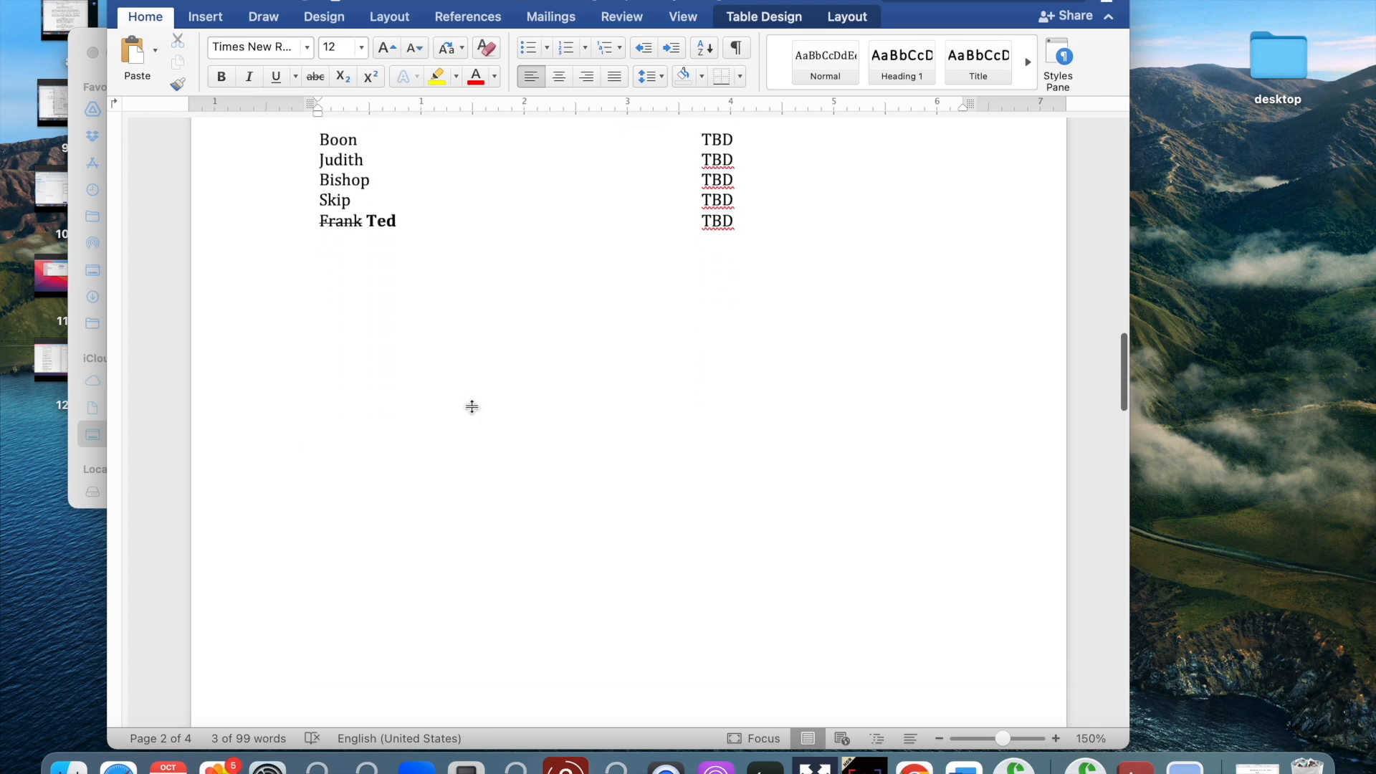
scroll(472, 408, down, 5)
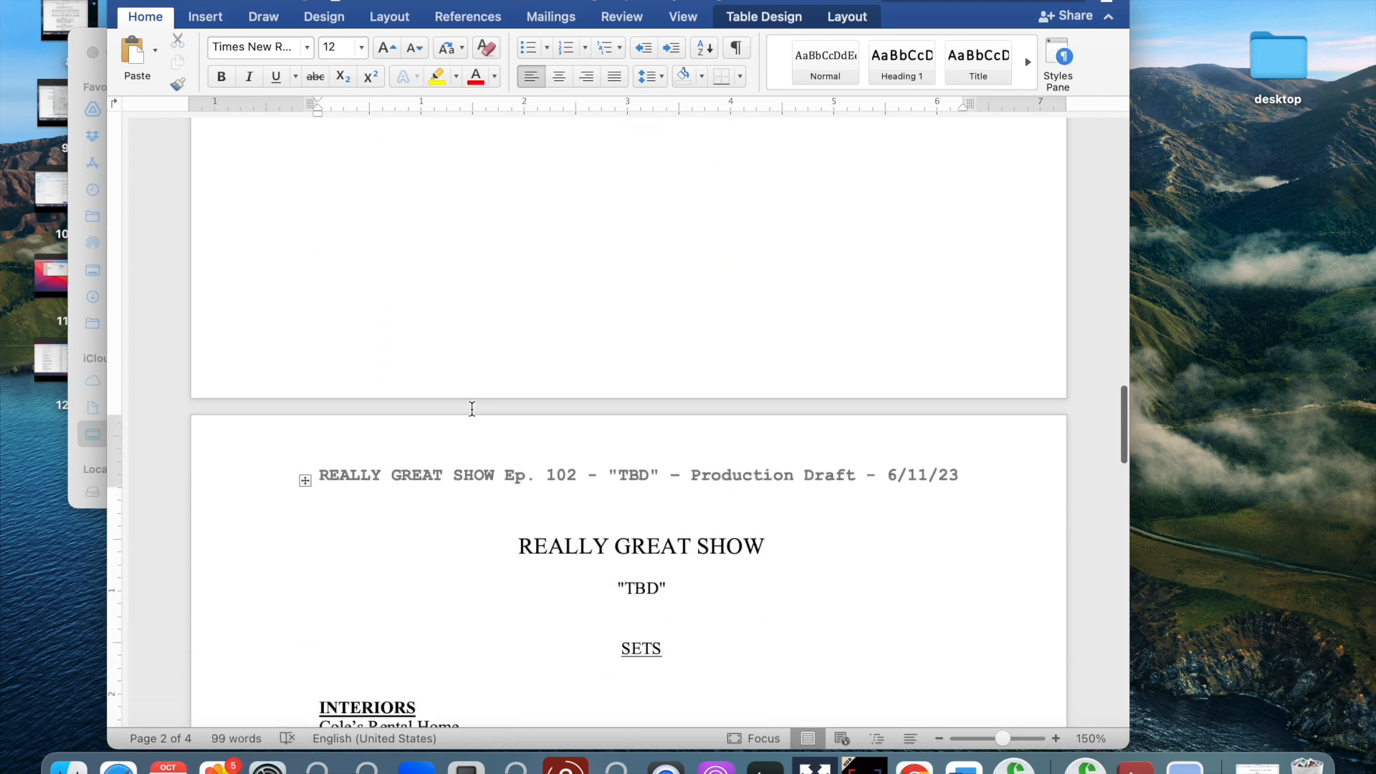
scroll(470, 409, up, 8)
scroll(470, 408, down, 10)
scroll(471, 408, up, 5)
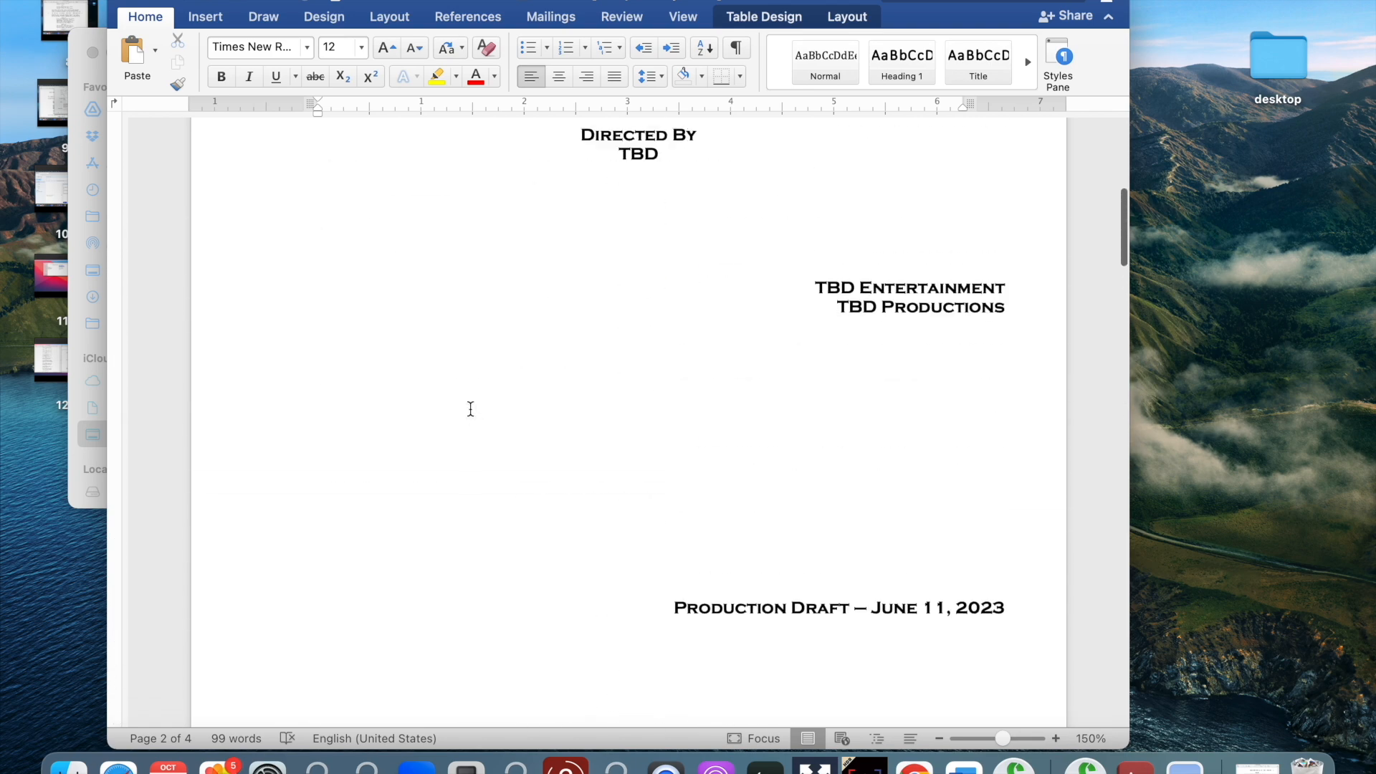
scroll(470, 408, down, 8)
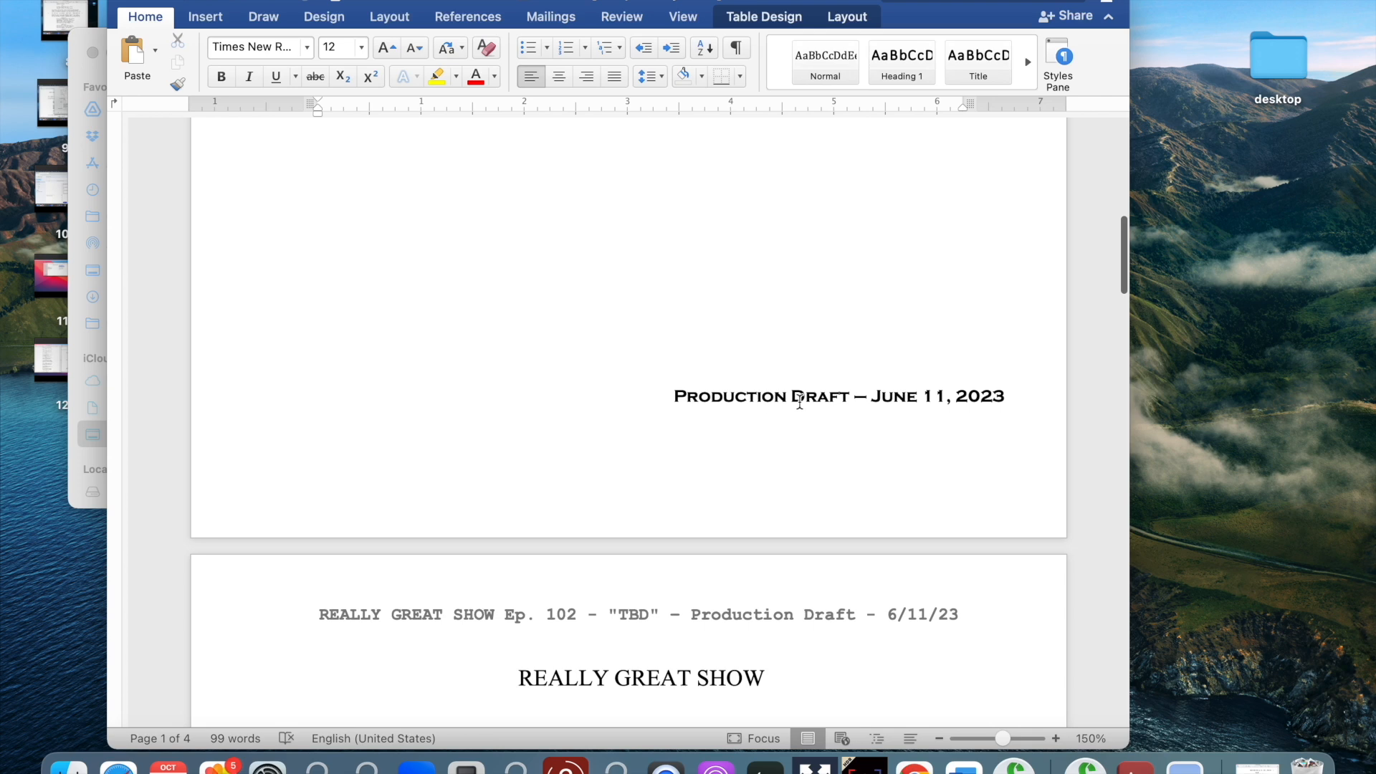
scroll(800, 400, down, 4)
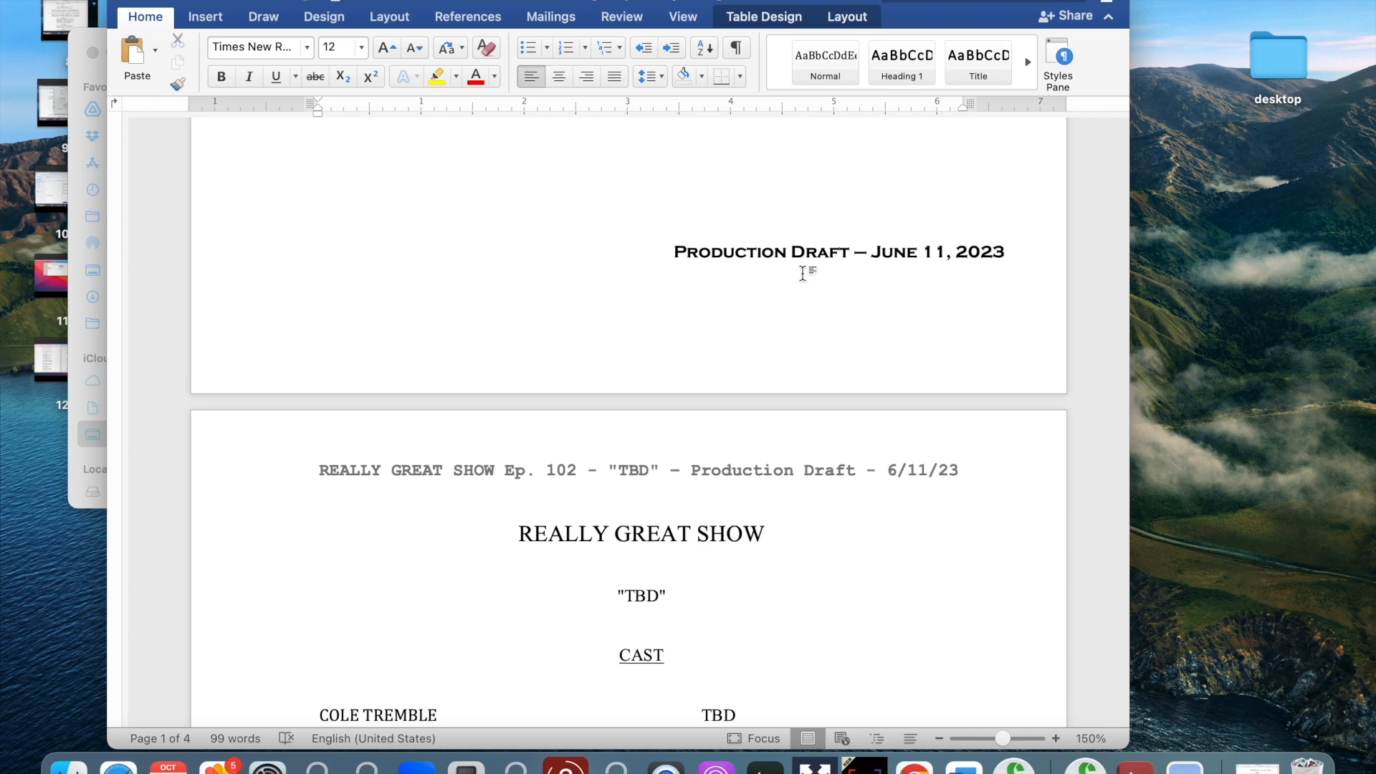
scroll(803, 273, down, 1)
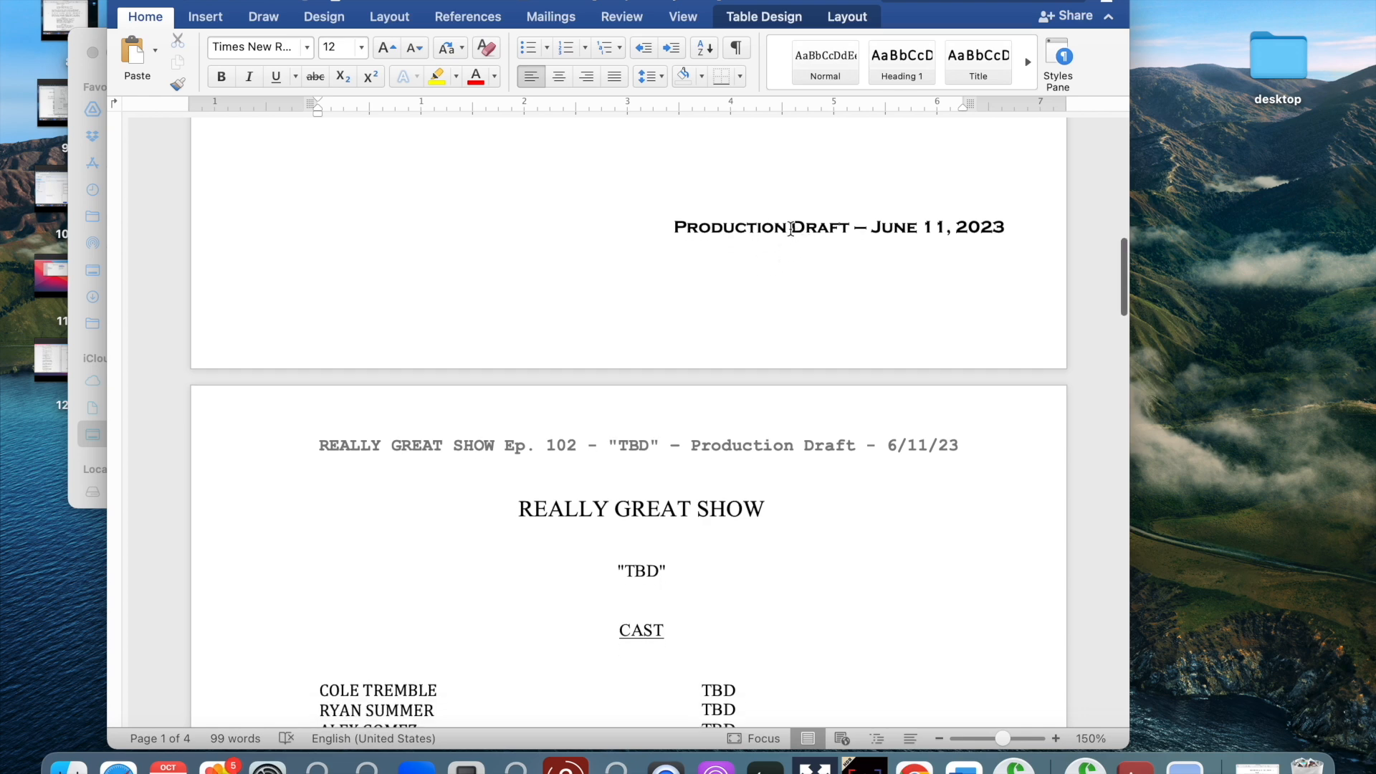
scroll(790, 297, down, 3)
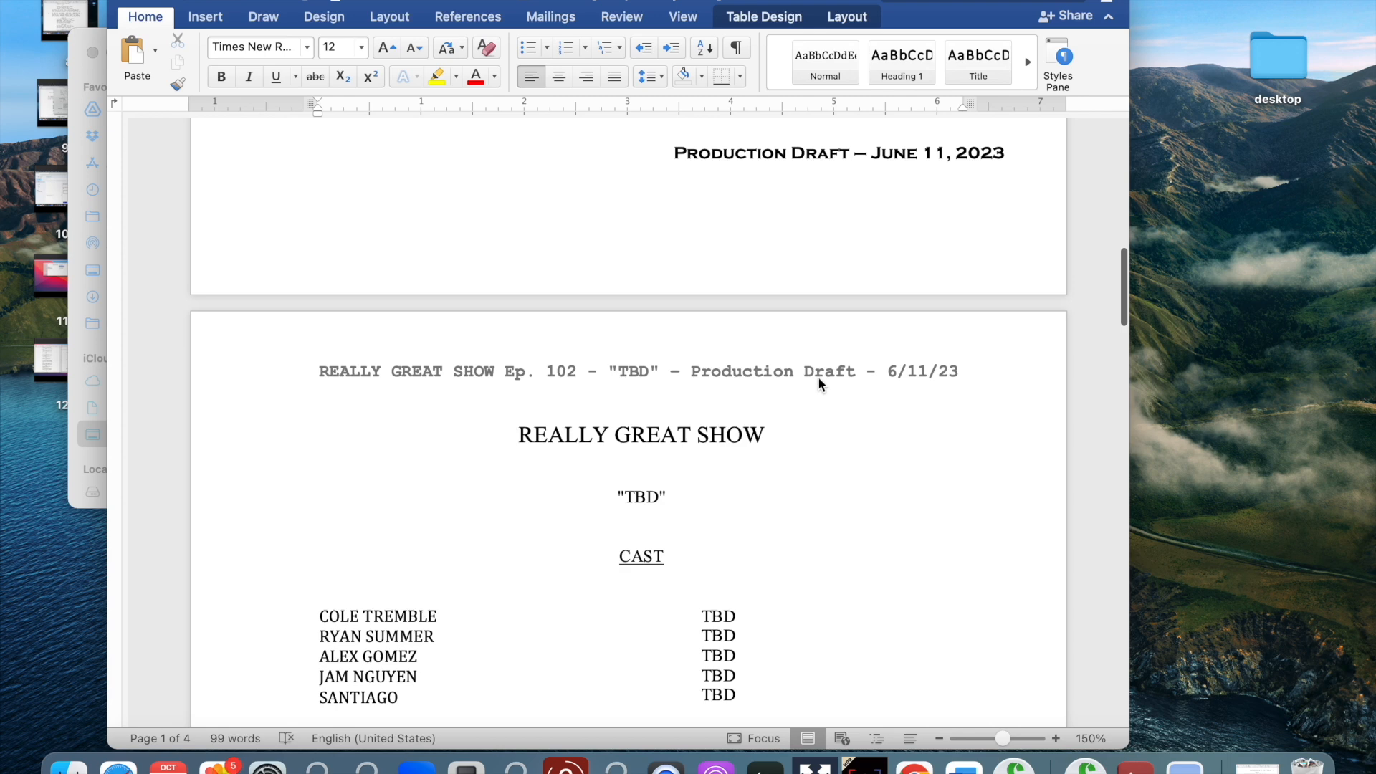
scroll(848, 375, down, 1)
scroll(848, 375, down, 2)
scroll(802, 341, down, 1)
scroll(793, 332, up, 6)
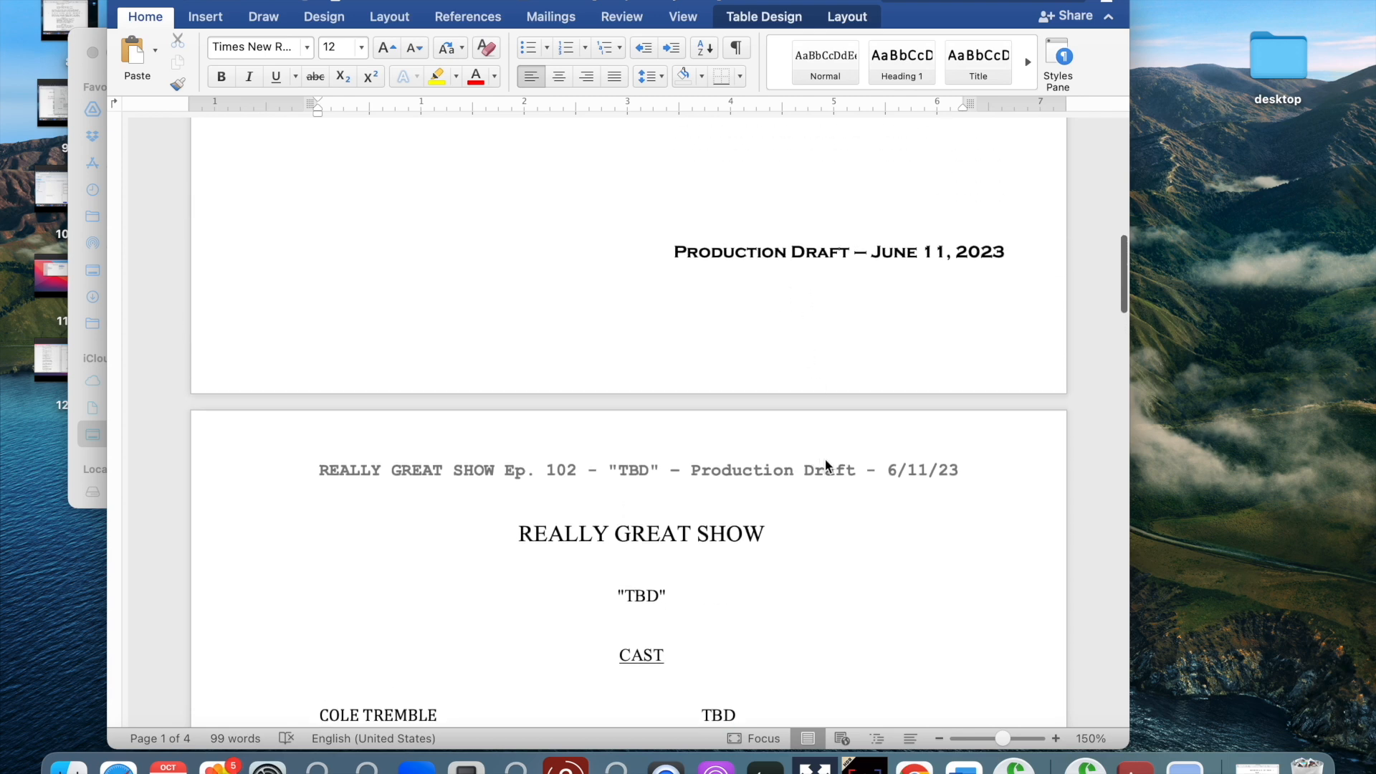
scroll(362, 150, up, 1)
- Save the complete title page document to the desktop as the PDF file C - white.pdf
click(117, 1)
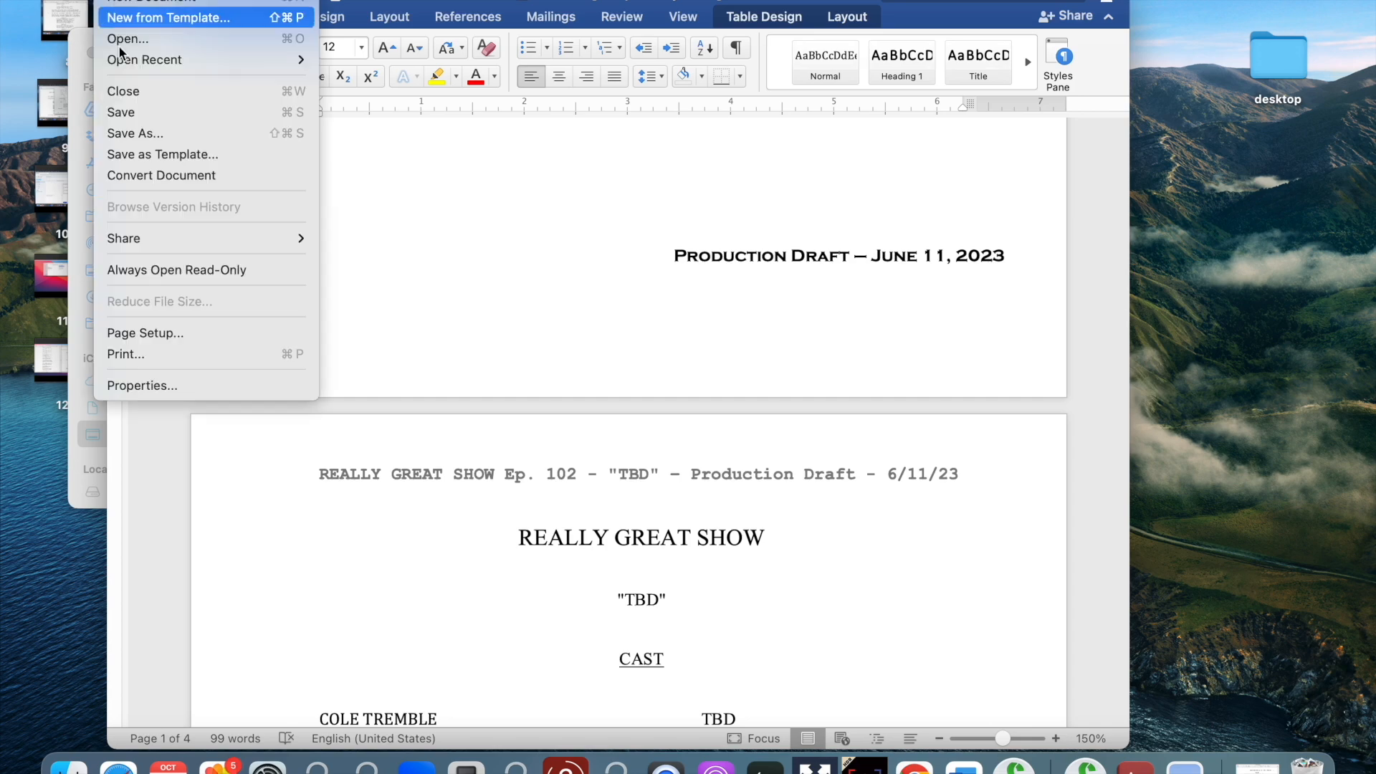
click(142, 354)
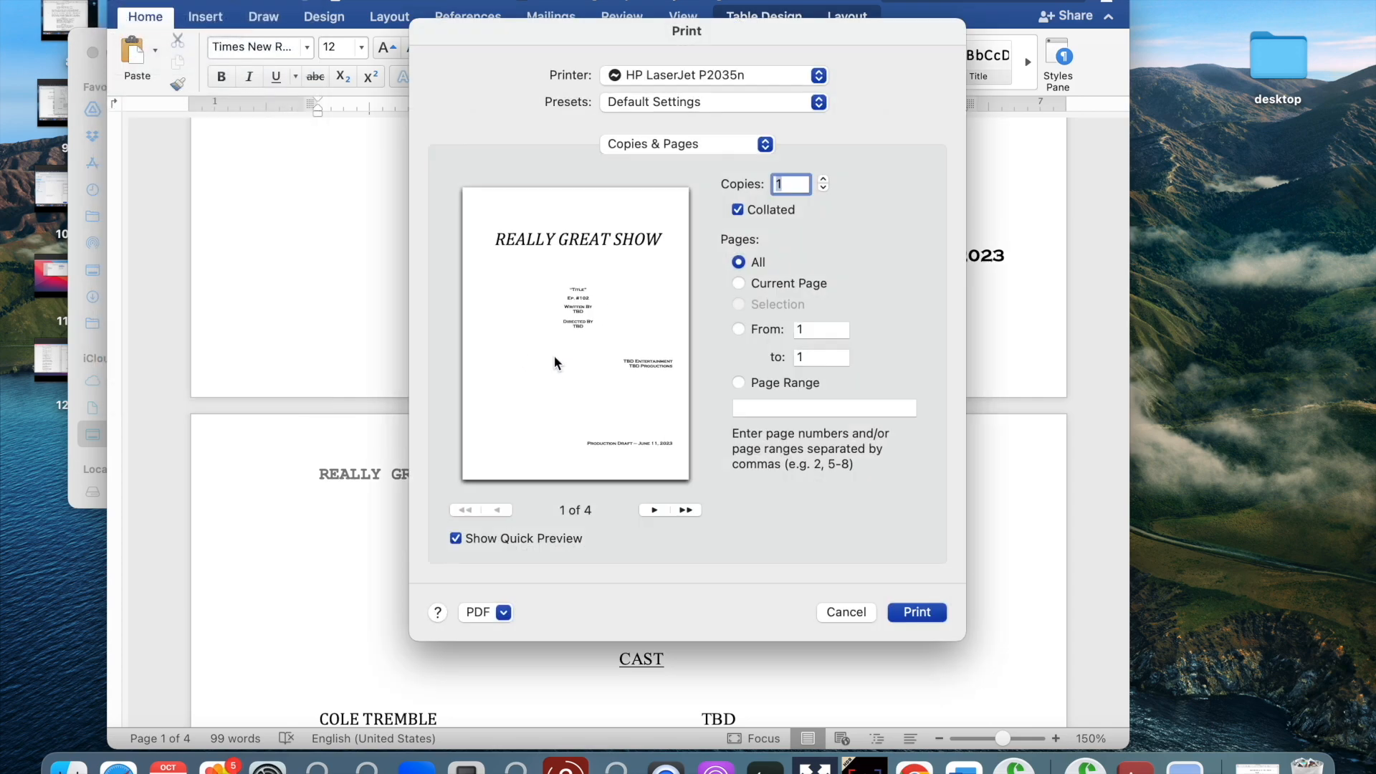
click(503, 613)
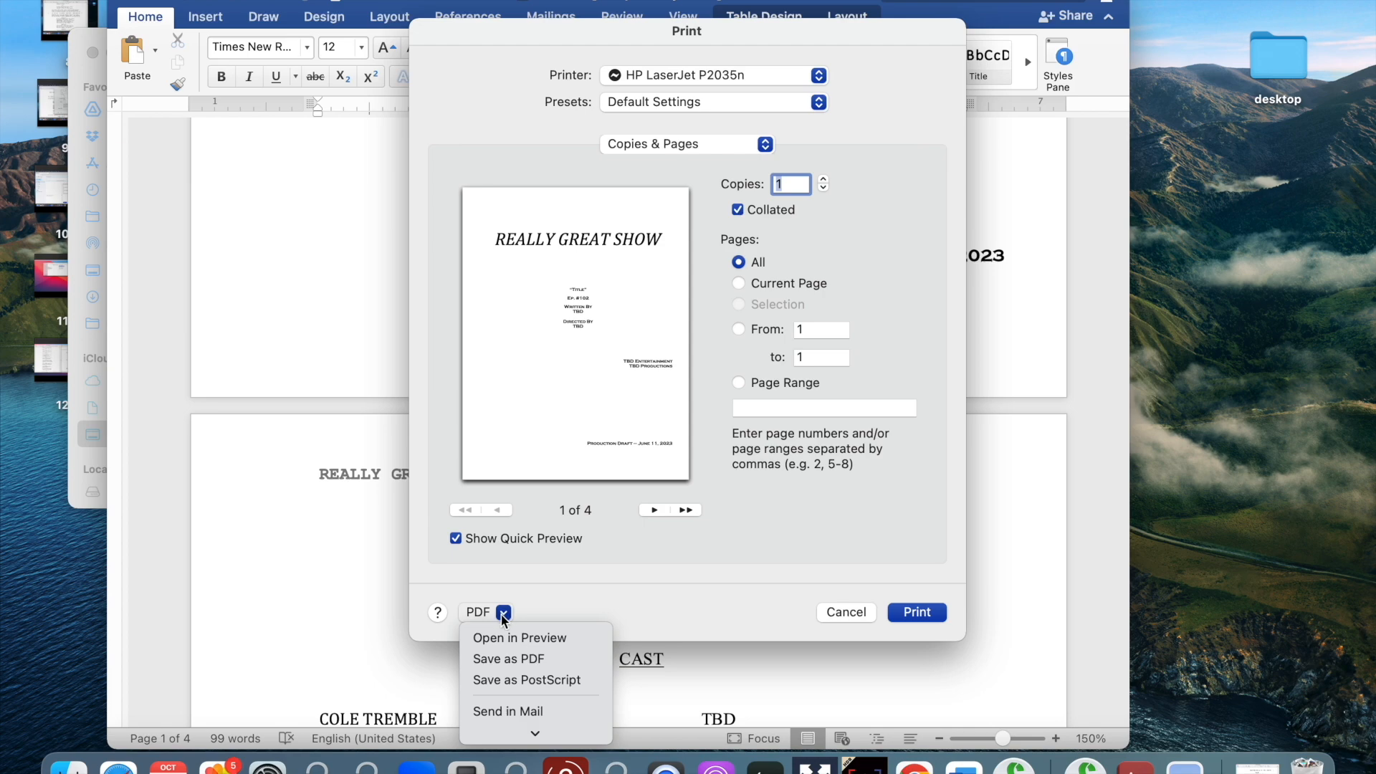
click(505, 656)
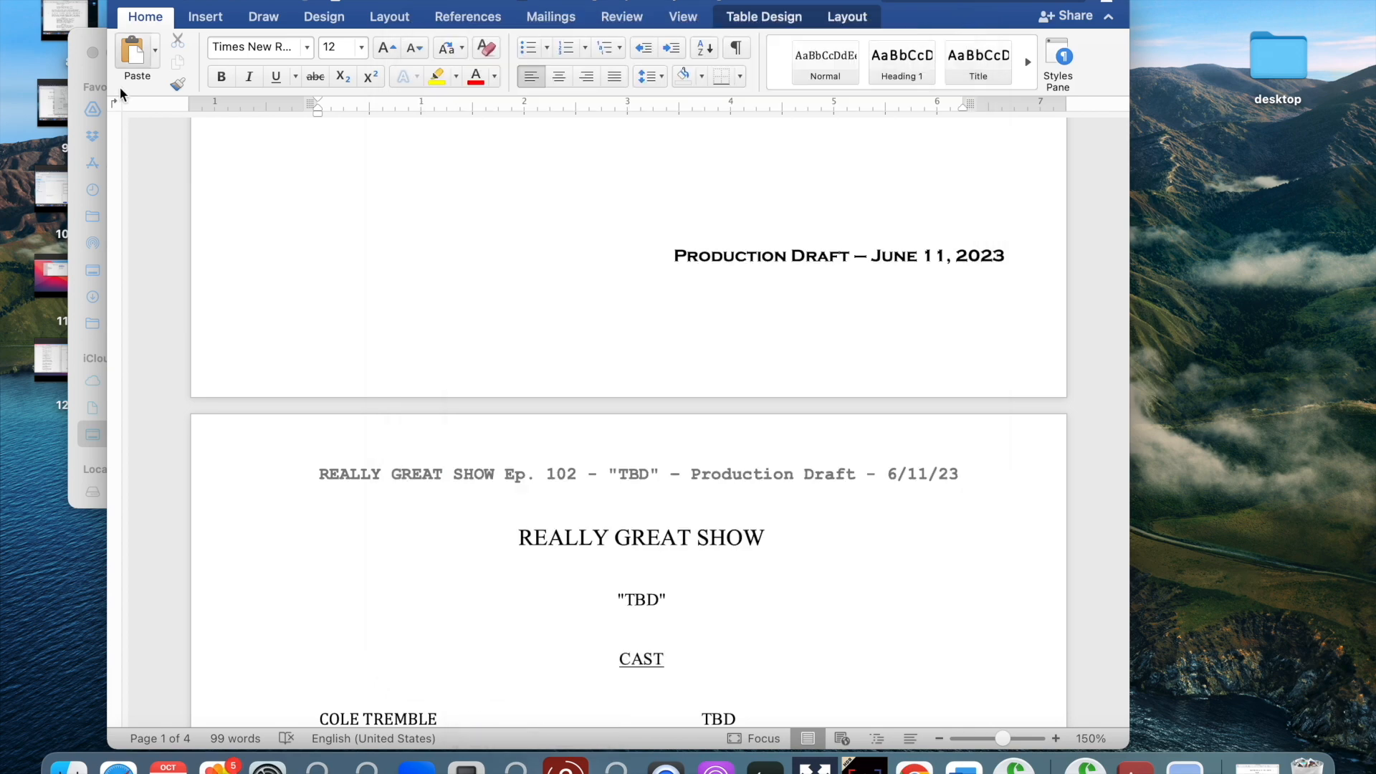
- Close the title page document, minimize the Finder window and bring back the white WIP script window
click(123, 1)
click(110, 52)
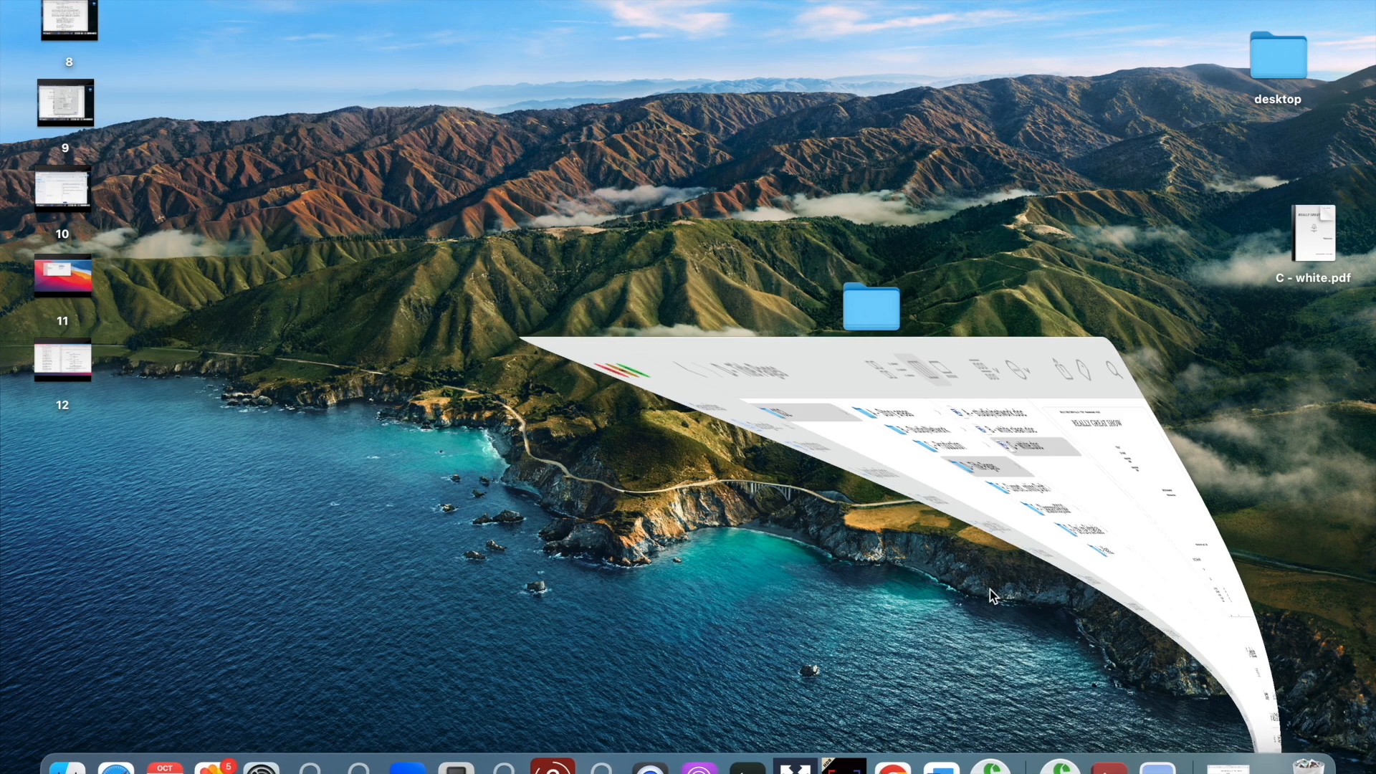
click(1211, 764)
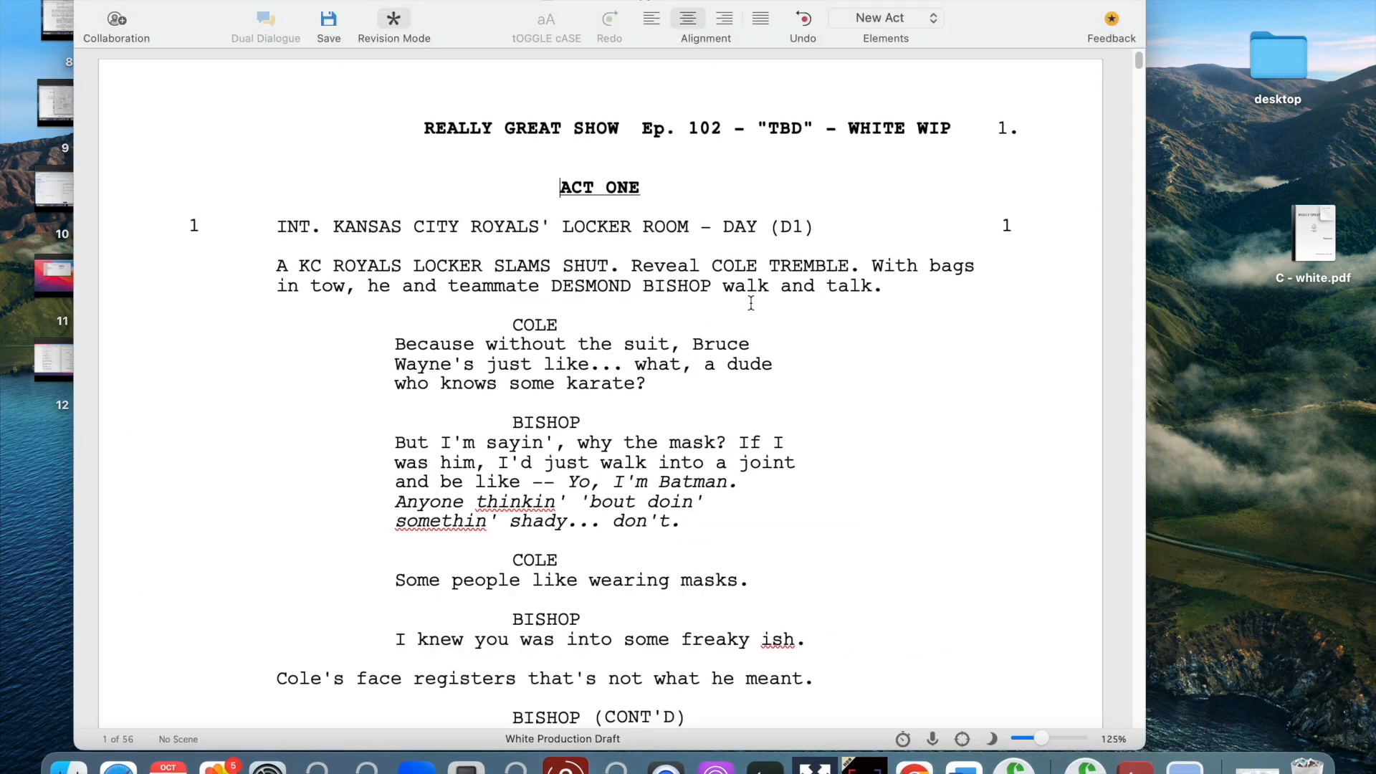
drag(810, 0, 831, 1)
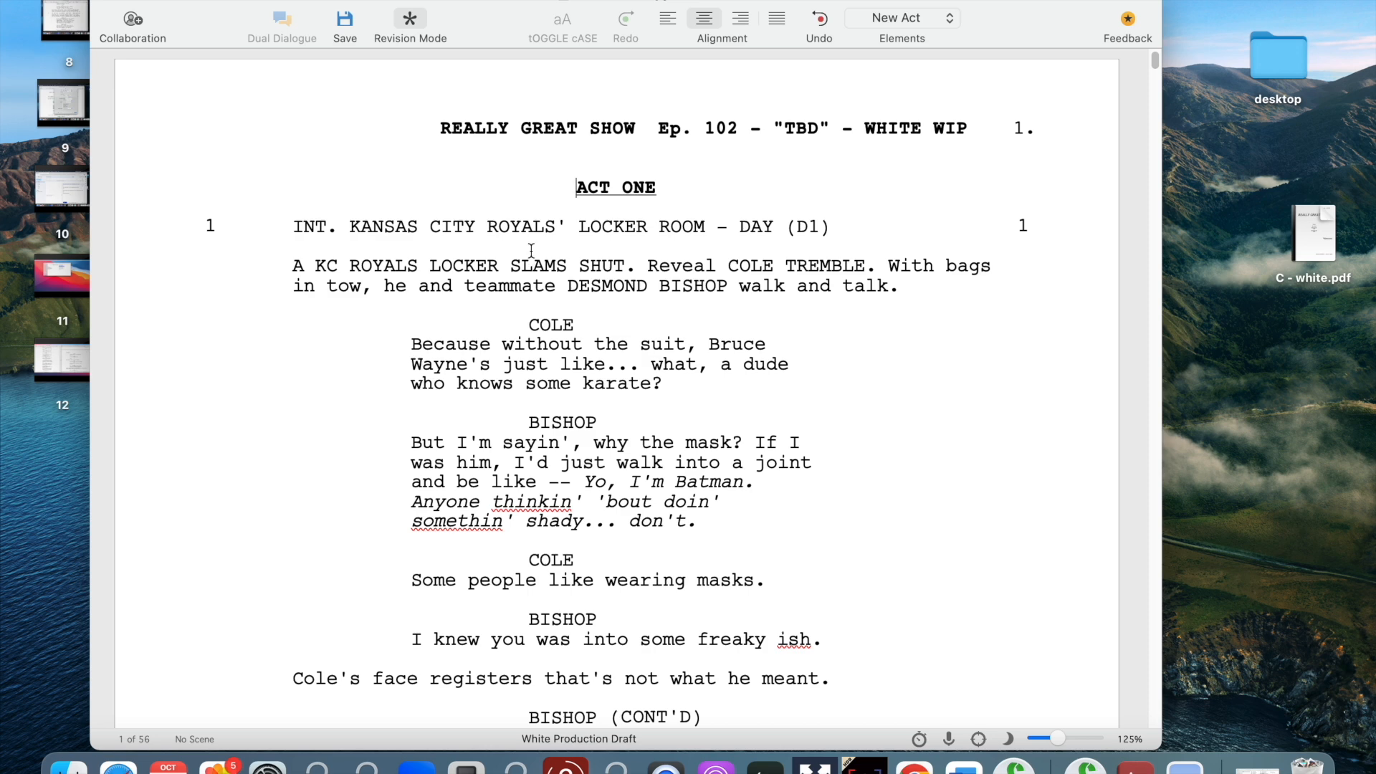
- Create a Script Report of the Scene Heading elements as a script document in Courier Final Draft
click(487, 0)
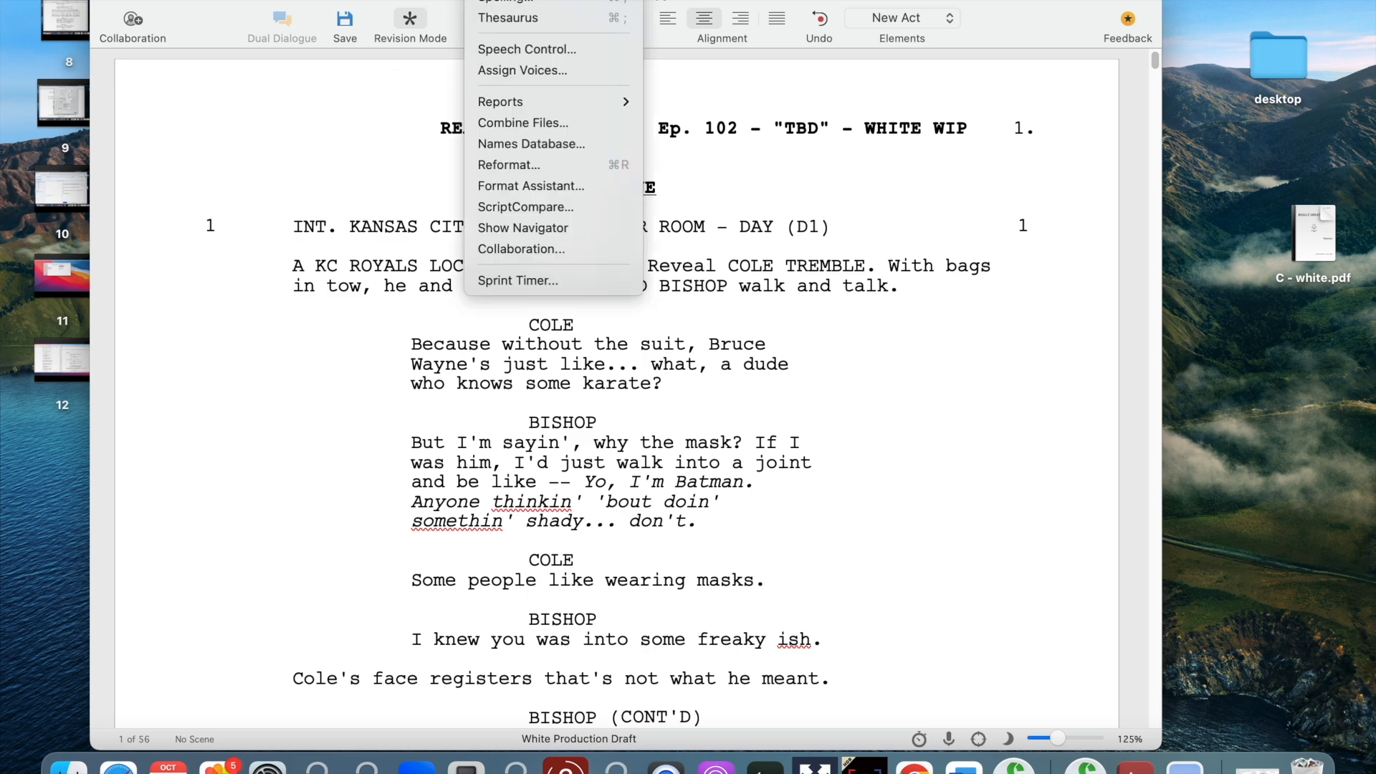
mouse_move(506, 101)
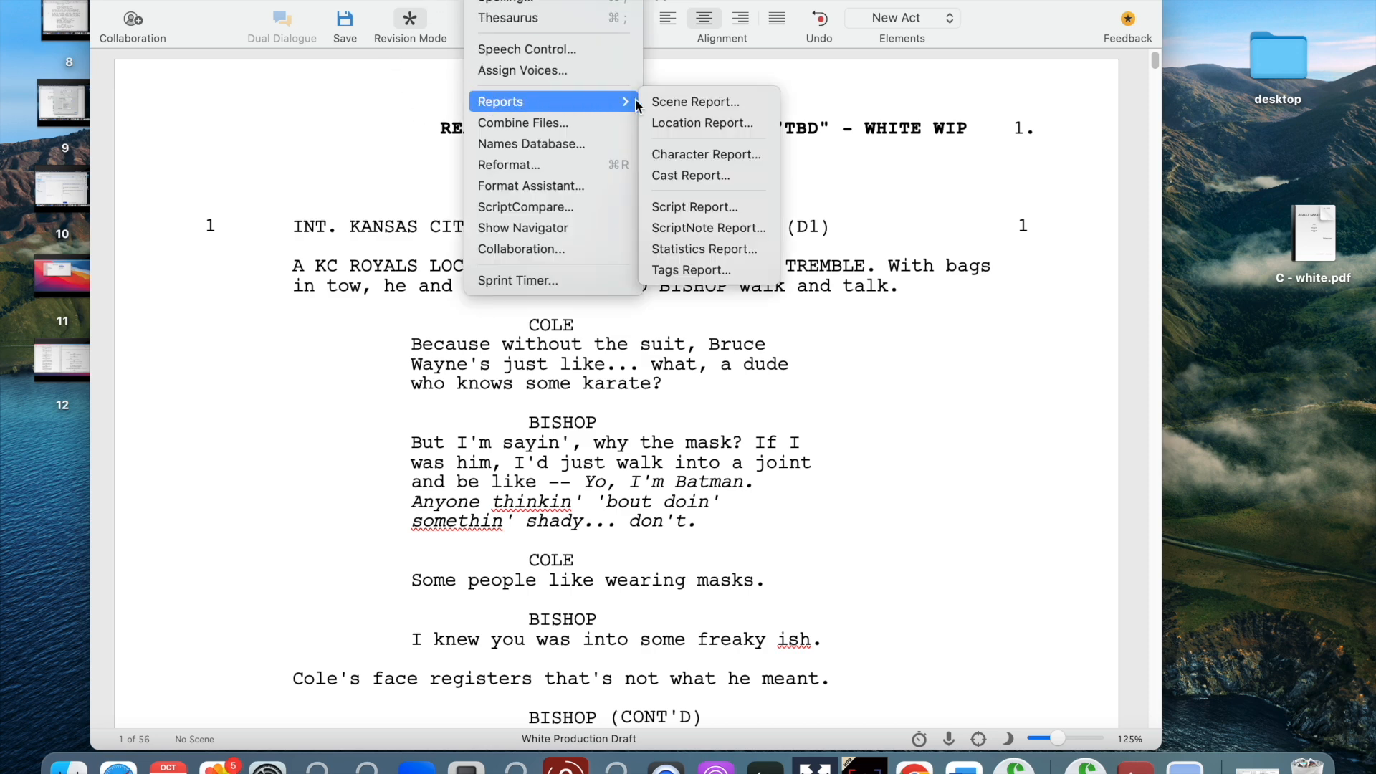
click(674, 207)
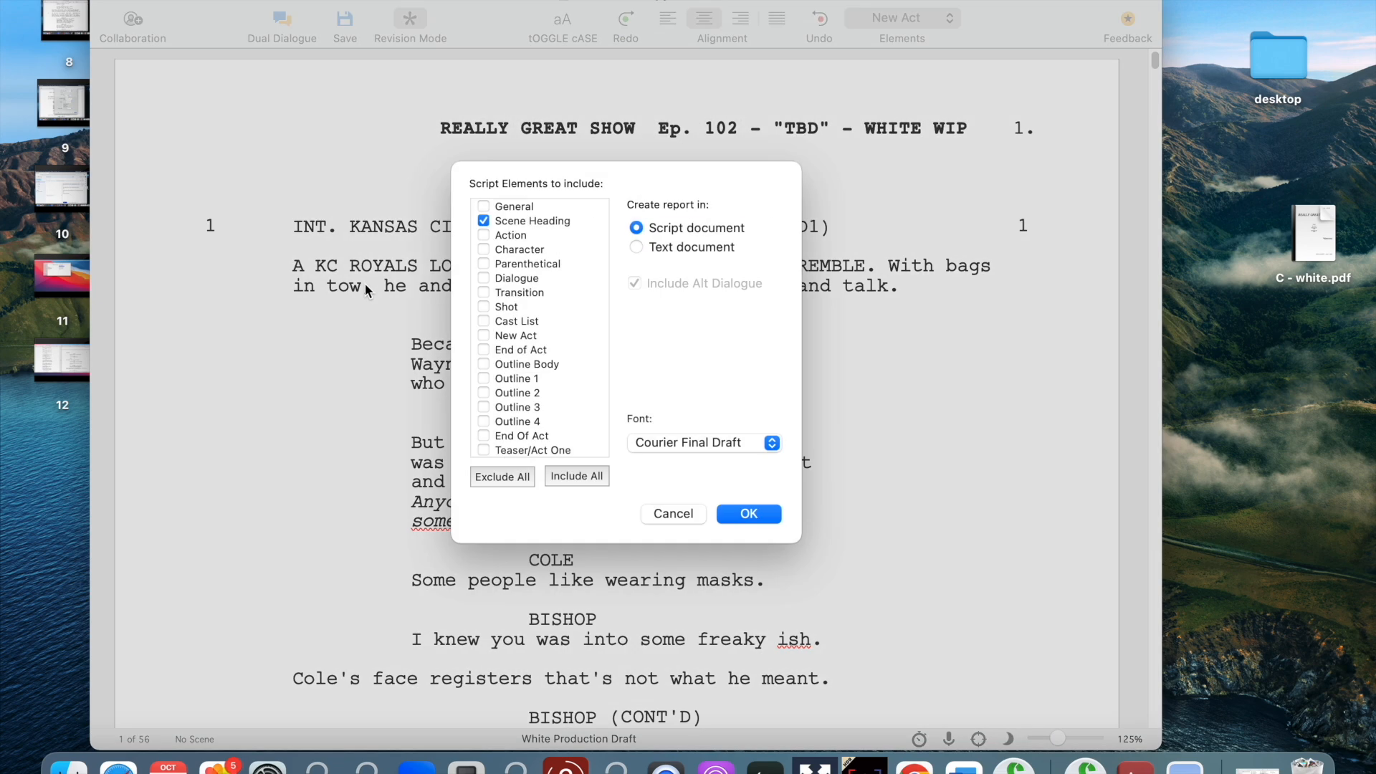
click(747, 527)
- Check every scene heading in the script report for a missing or inconsistent script day or night label
scroll(670, 454, down, 3)
scroll(670, 455, down, 1)
scroll(671, 454, up, 2)
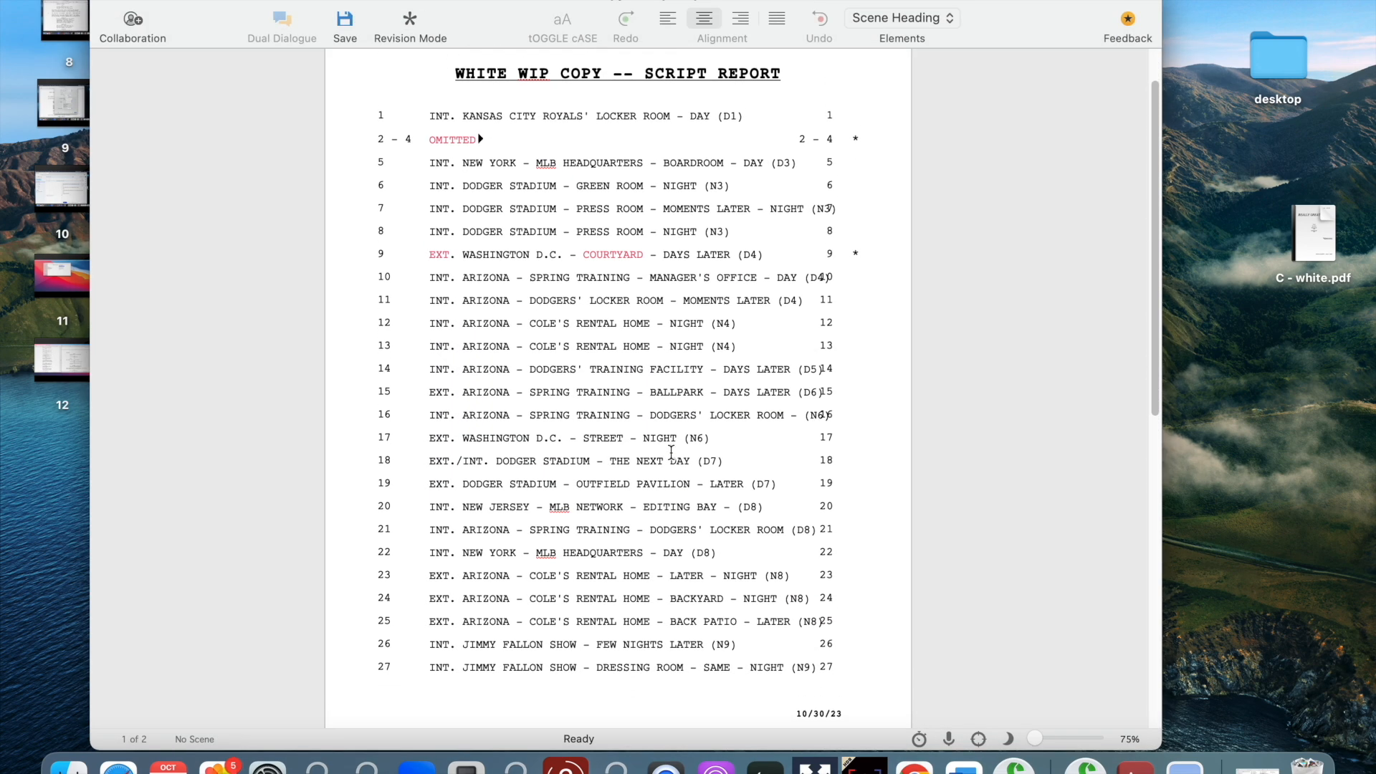
scroll(671, 453, down, 2)
scroll(671, 452, down, 10)
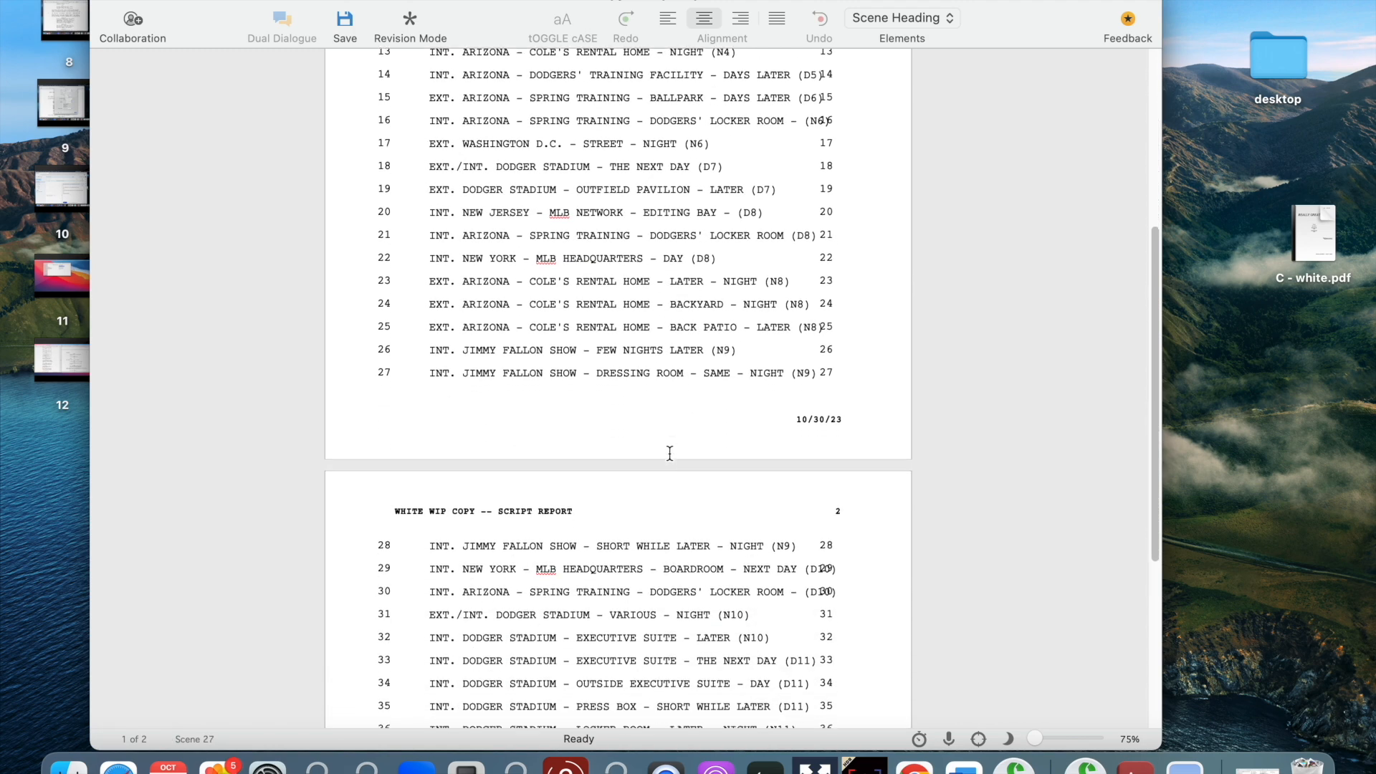
scroll(677, 444, down, 4)
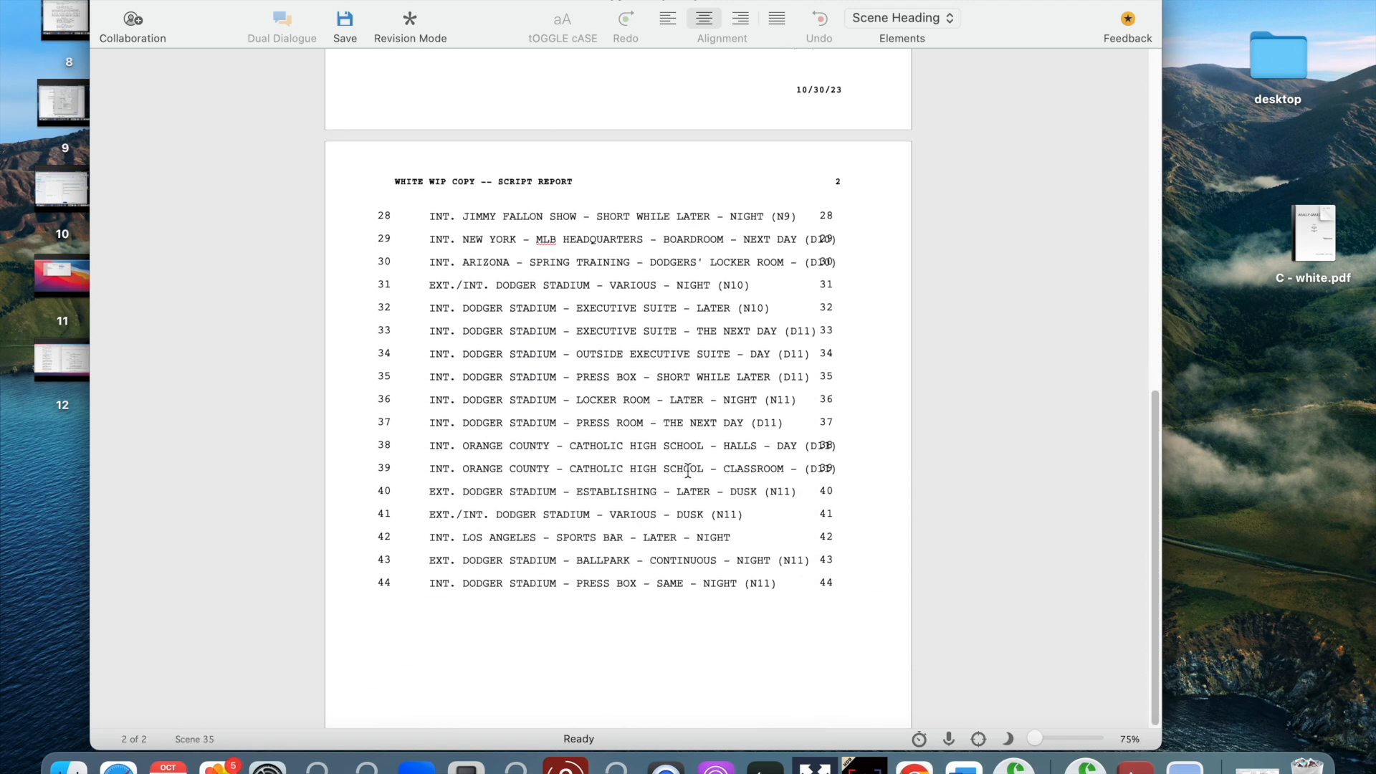
click(733, 536)
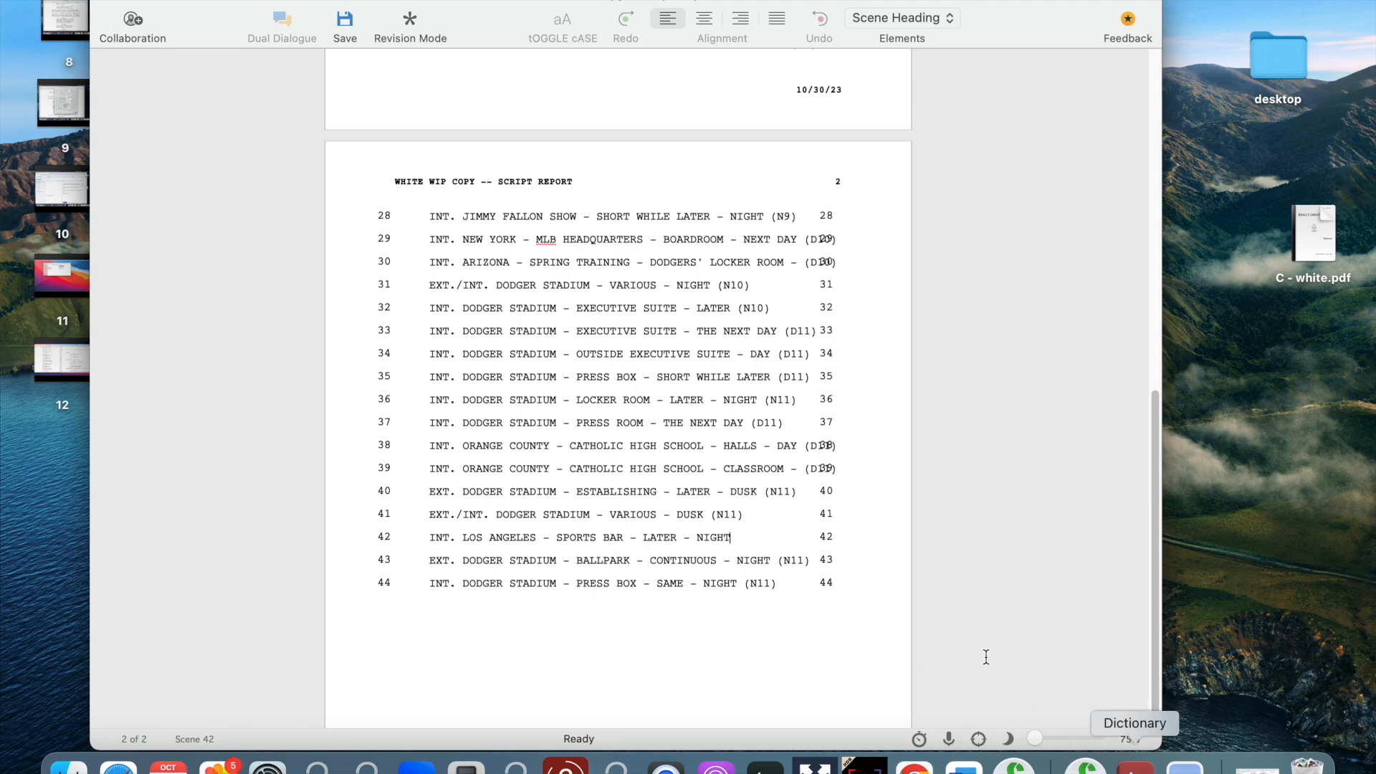
scroll(717, 444, up, 1)
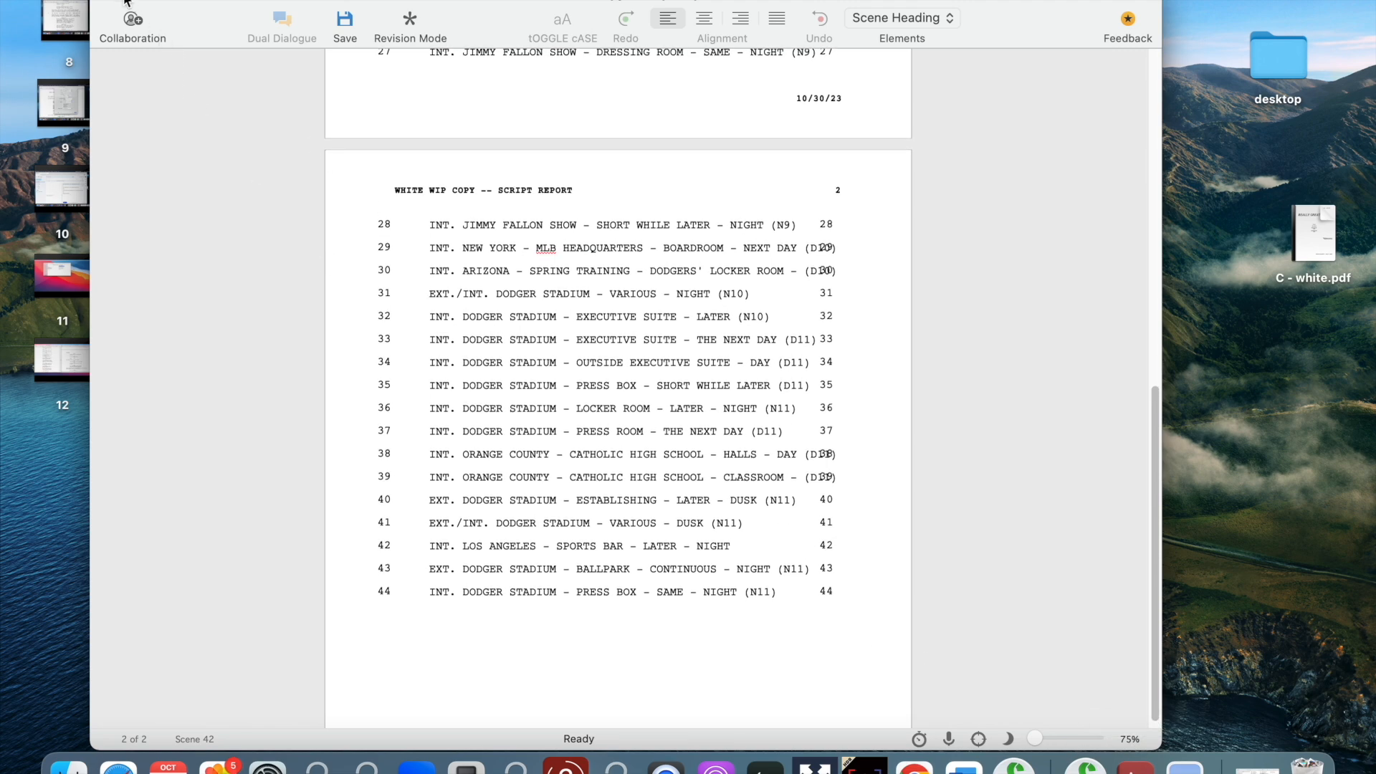
- Minimize the script report and add "(N11)" to the end of the scene 42 sports bar heading in the white WIP script
click(123, 1)
double_click(686, 332)
click(876, 266)
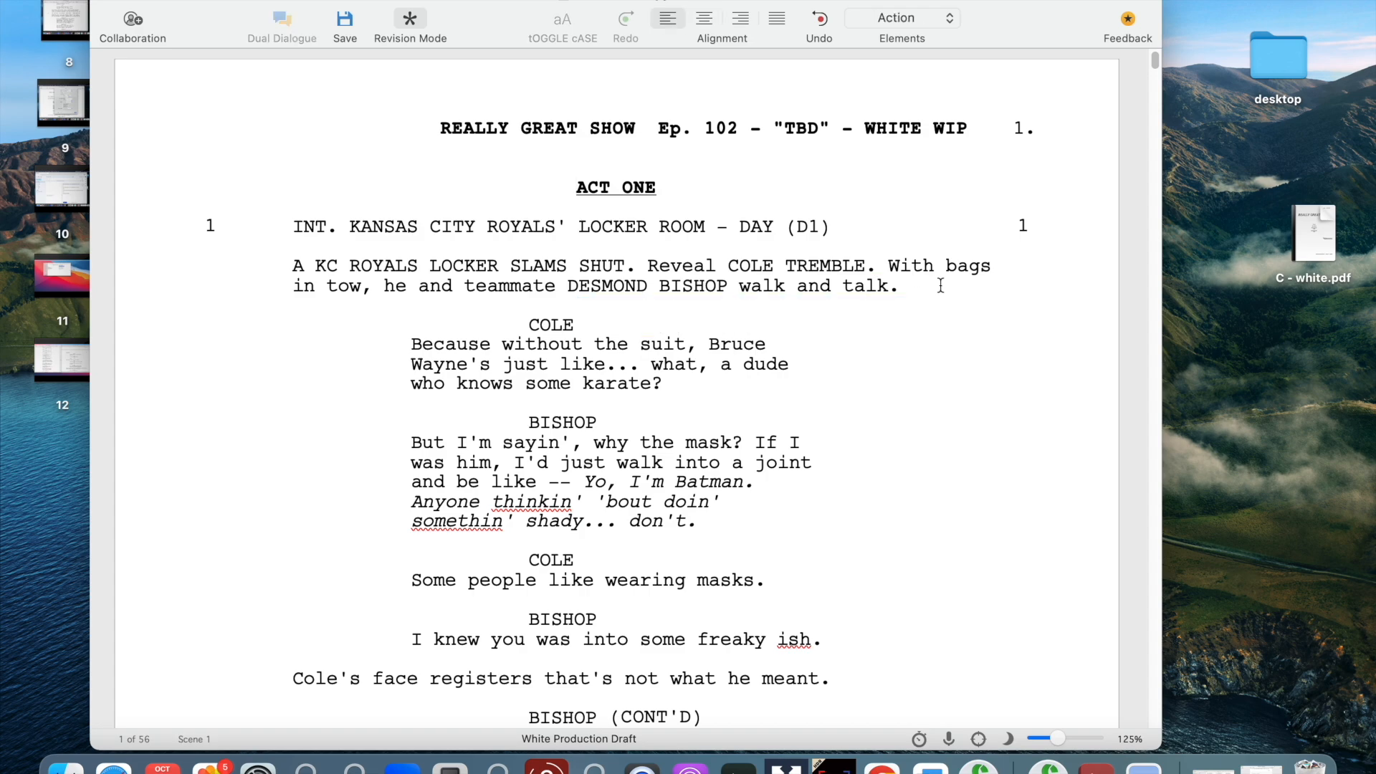
drag(1156, 66, 1118, 732)
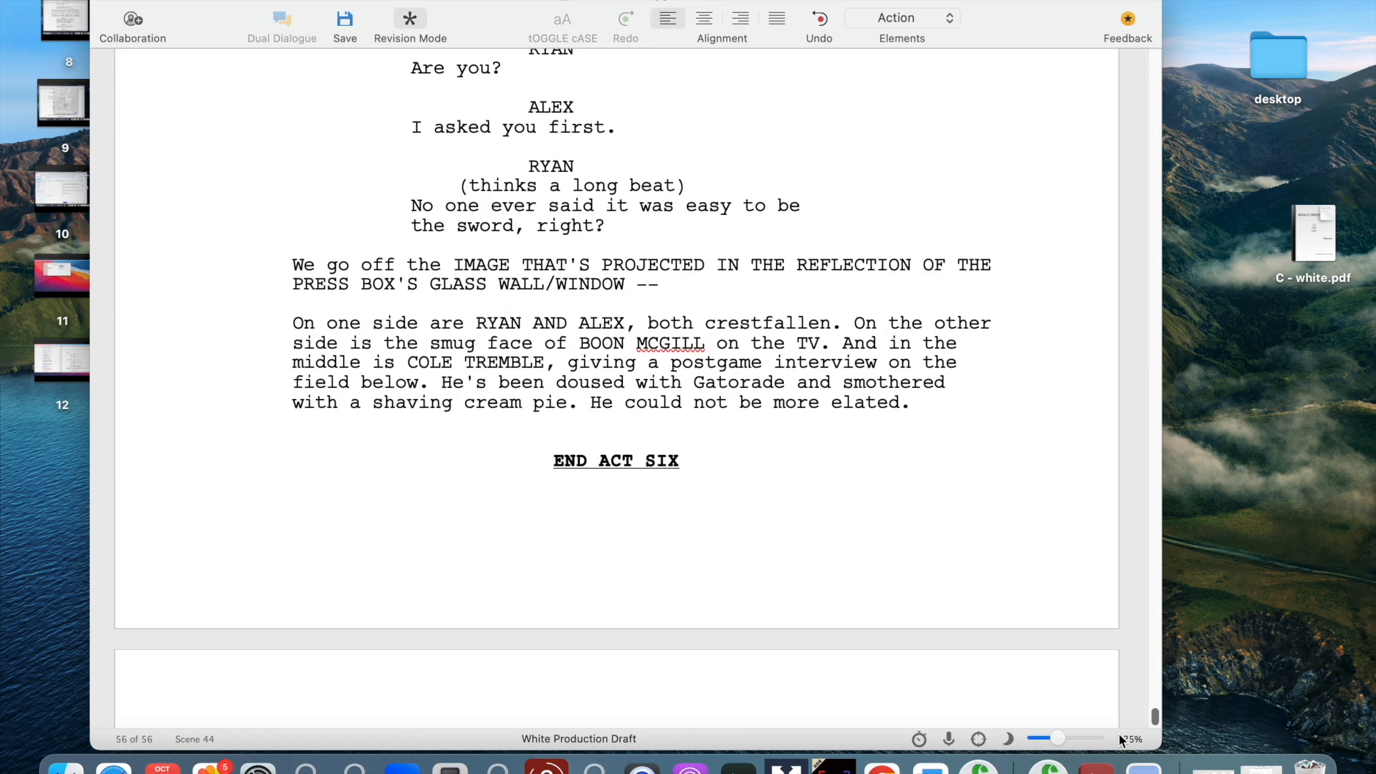
scroll(964, 500, up, 5)
scroll(963, 500, up, 15)
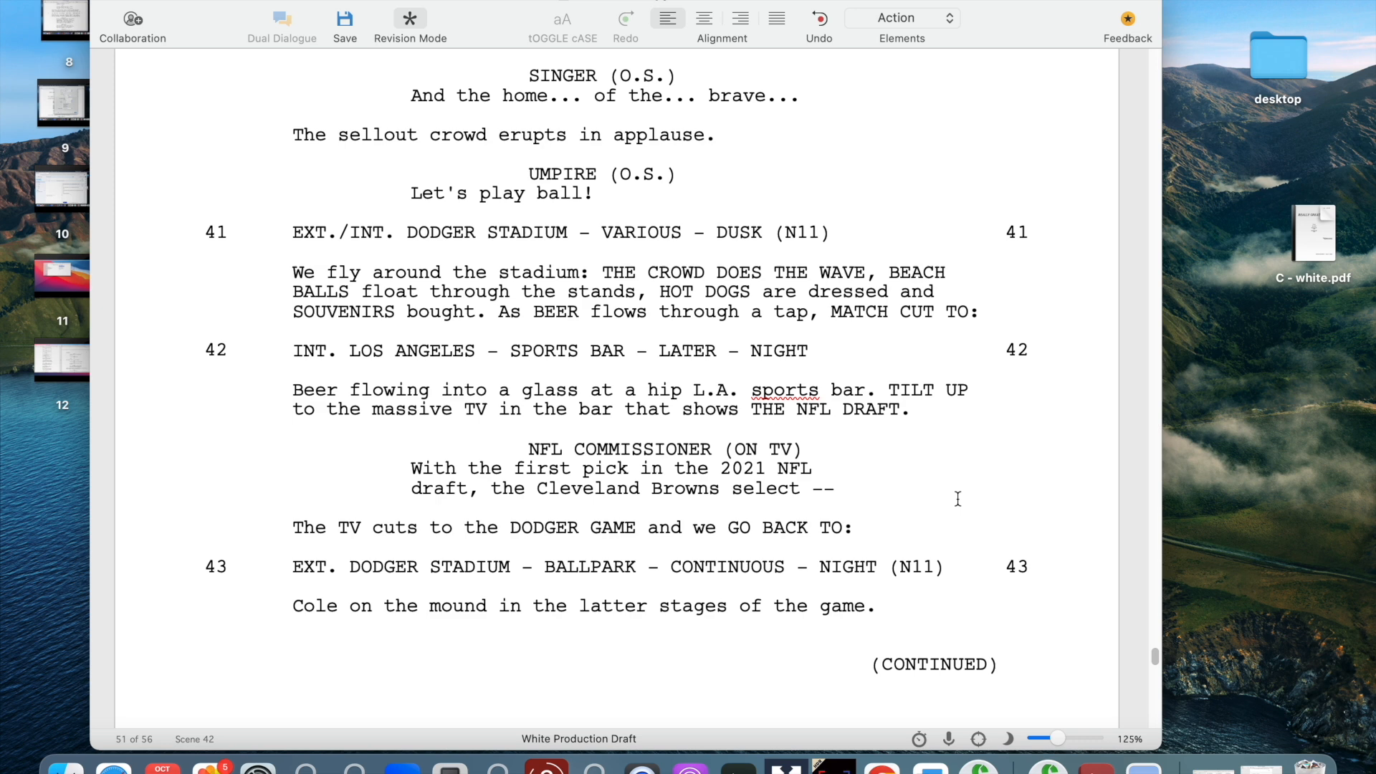
click(816, 349)
text((N11)
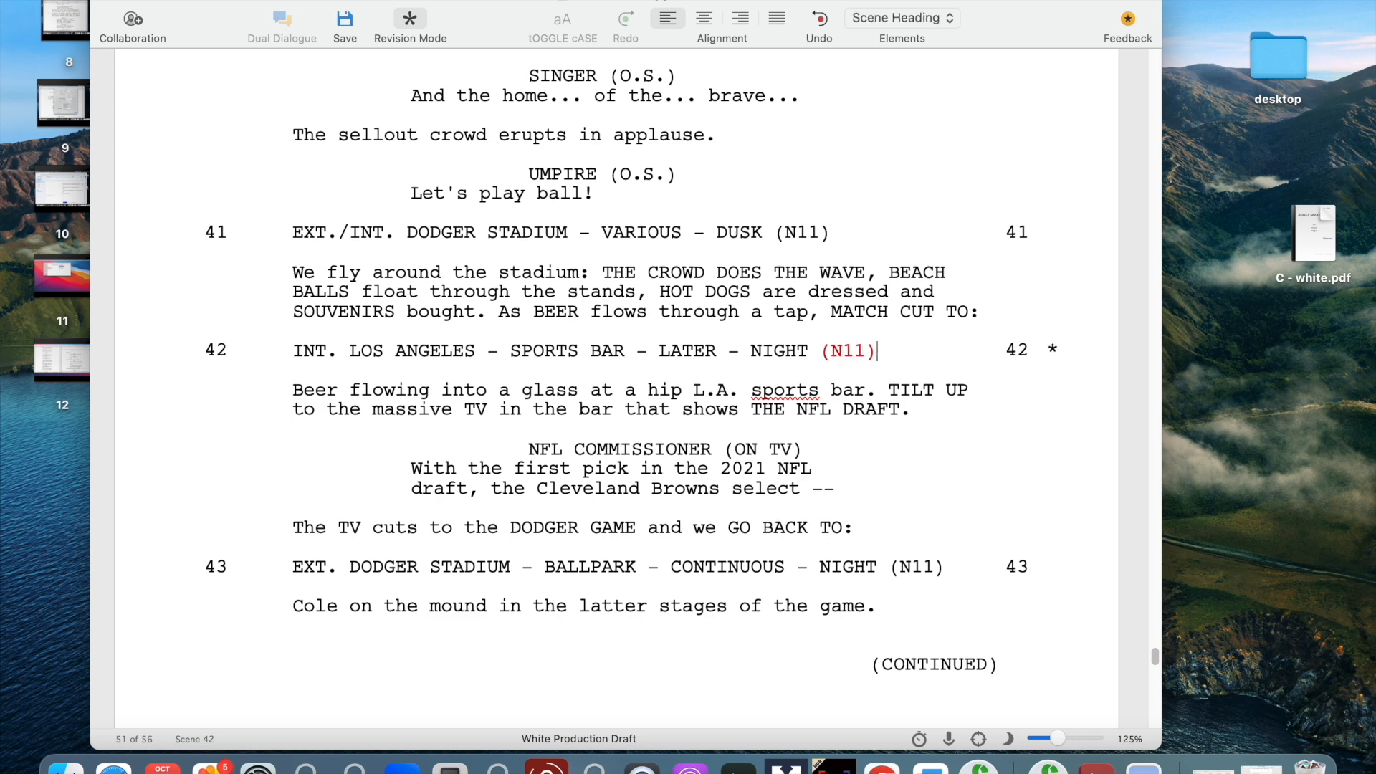
- Clear the revision color and asterisk from the scene 42 heading
triple_click(903, 352)
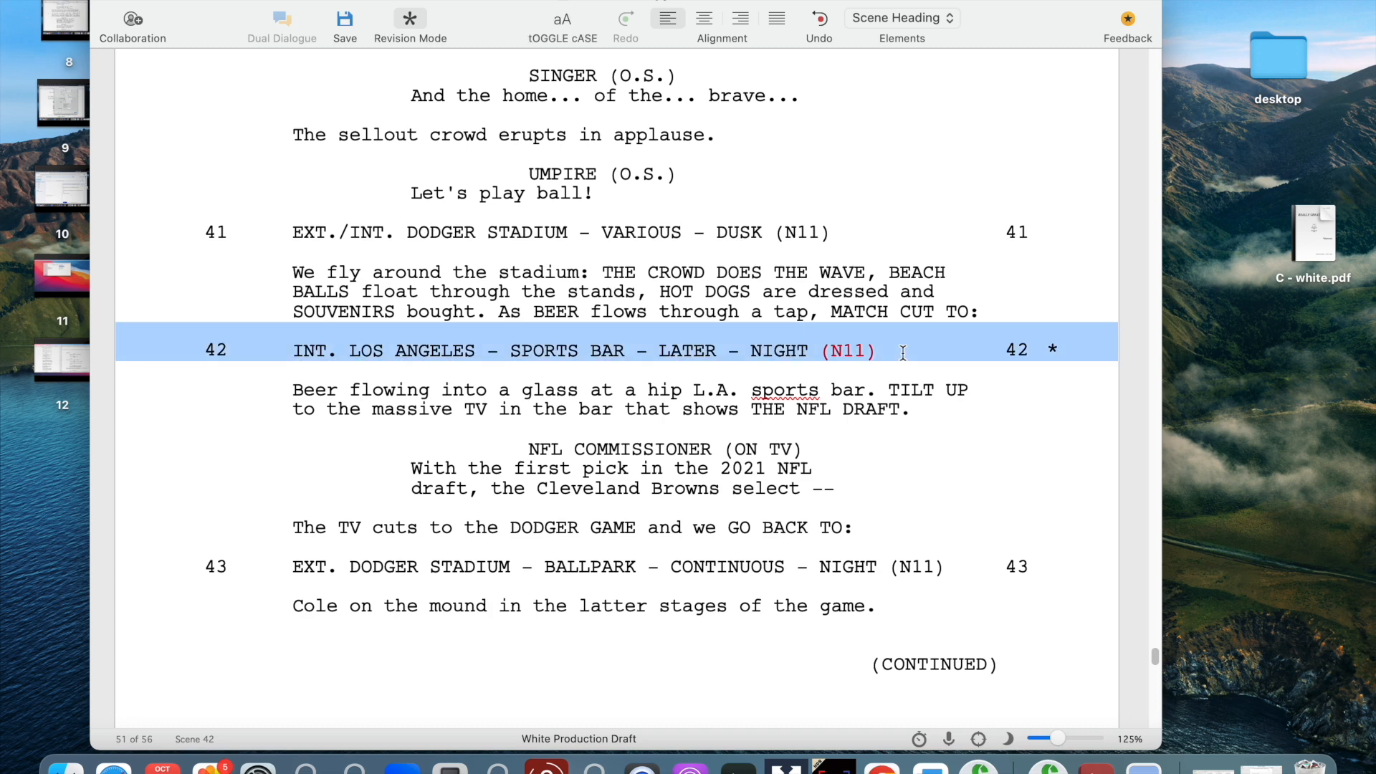
key(super+[)
key(super+])
click(941, 419)
click(875, 354)
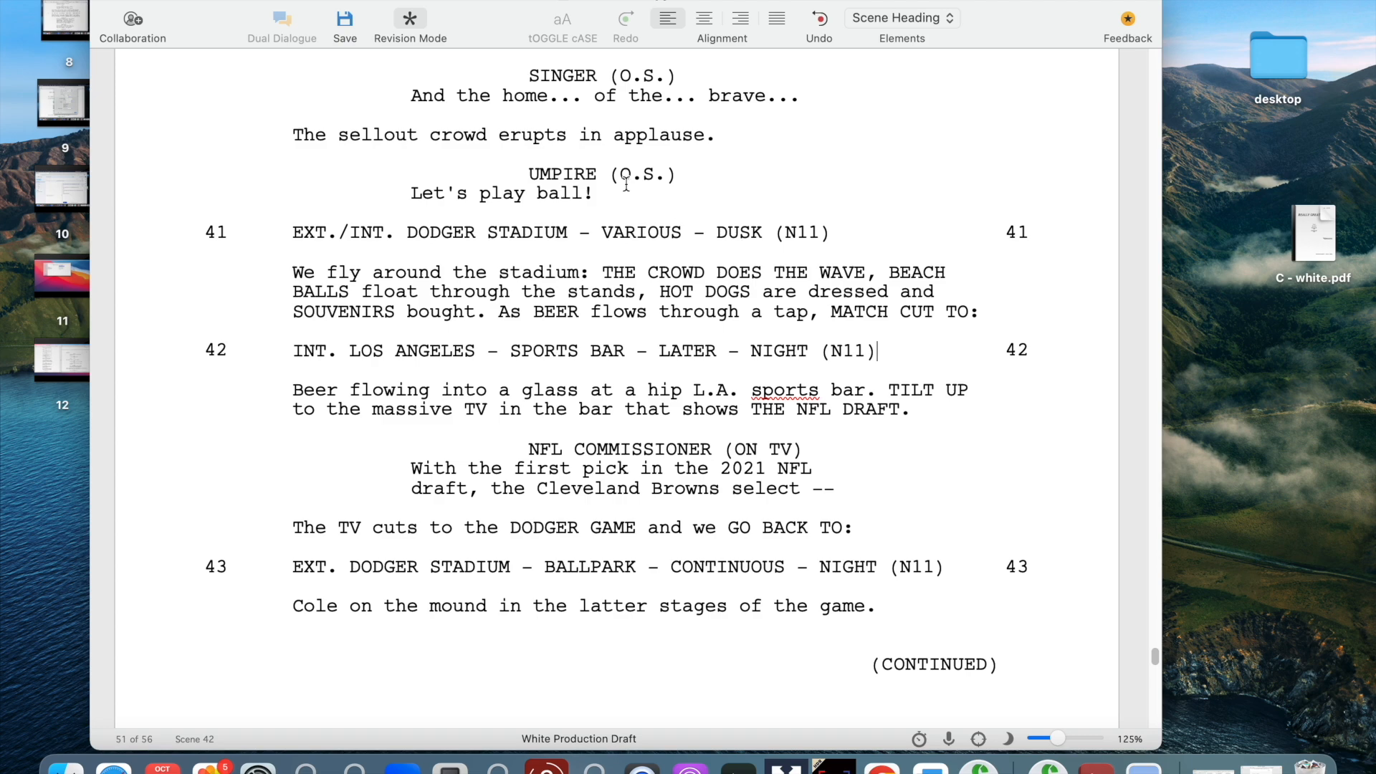
- Save the white WIP script and return to its first page
click(346, 22)
scroll(908, 348, up, 3)
scroll(907, 348, up, 2)
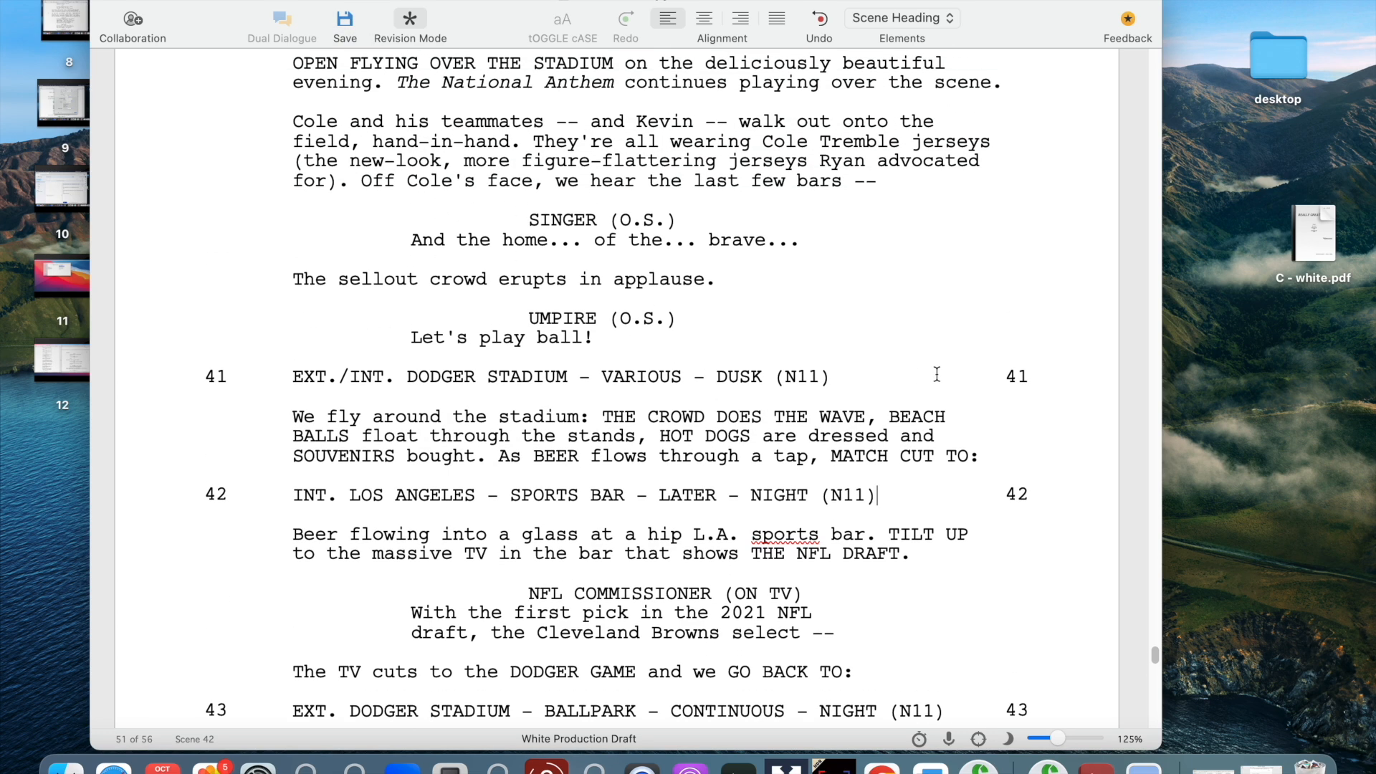
scroll(1080, 645, up, 7)
drag(1155, 652, 1113, 57)
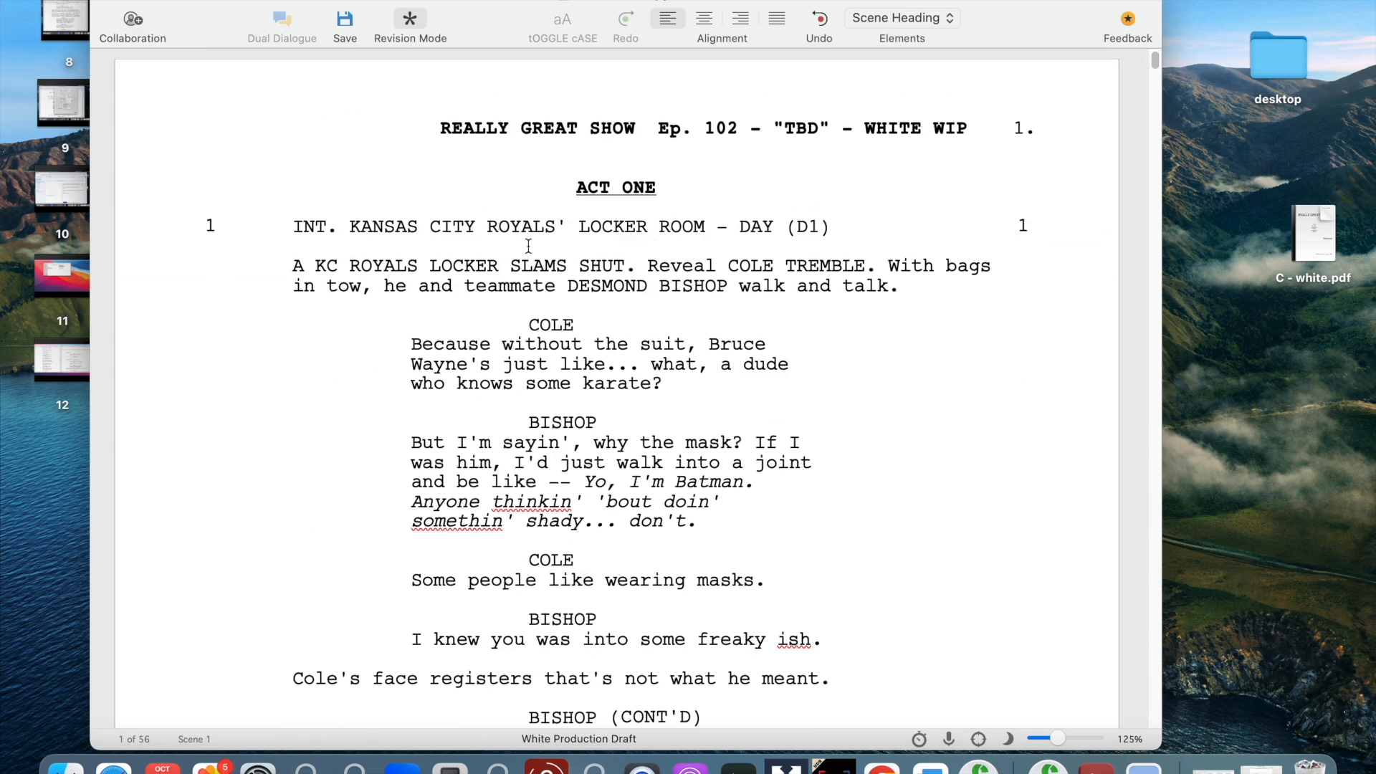
click(497, 215)
drag(500, 14, 473, 15)
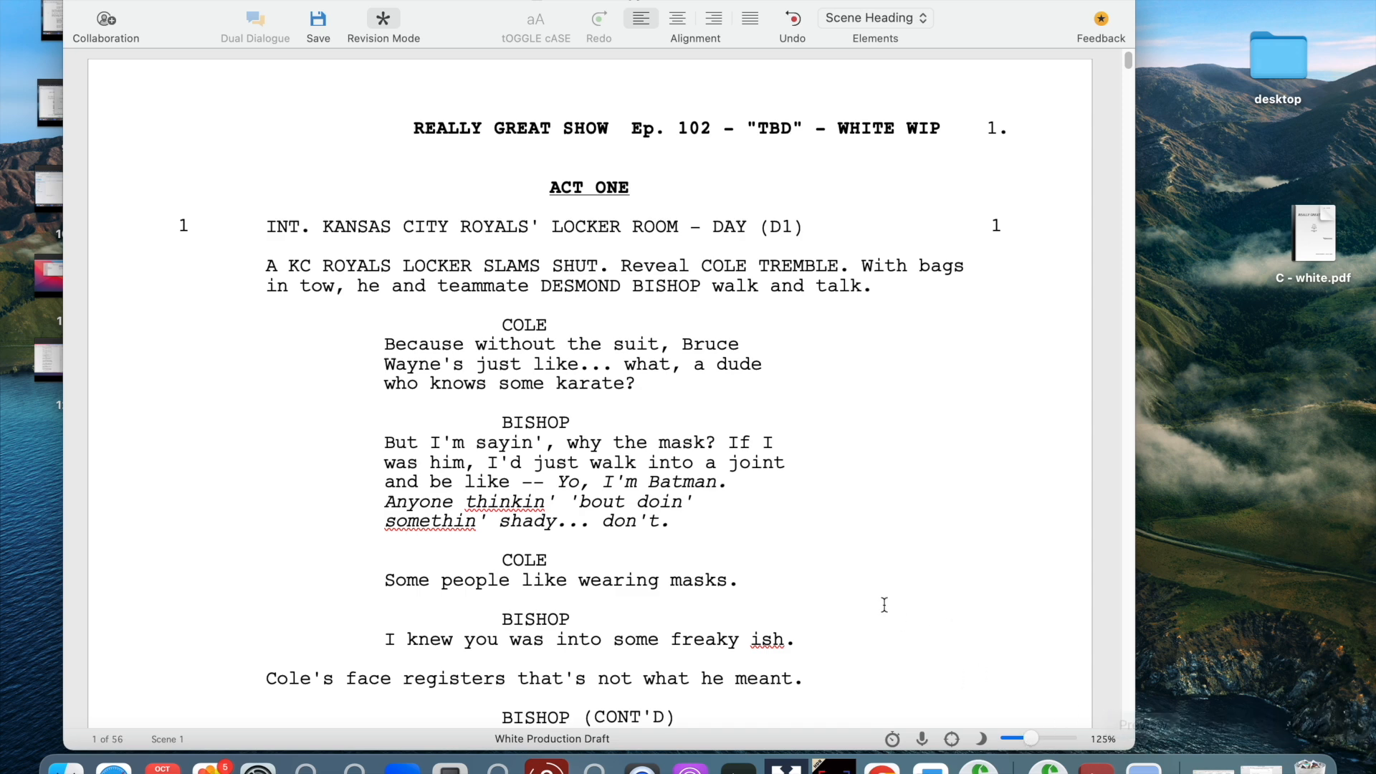
scroll(889, 608, down, 1)
scroll(651, 341, up, 1)
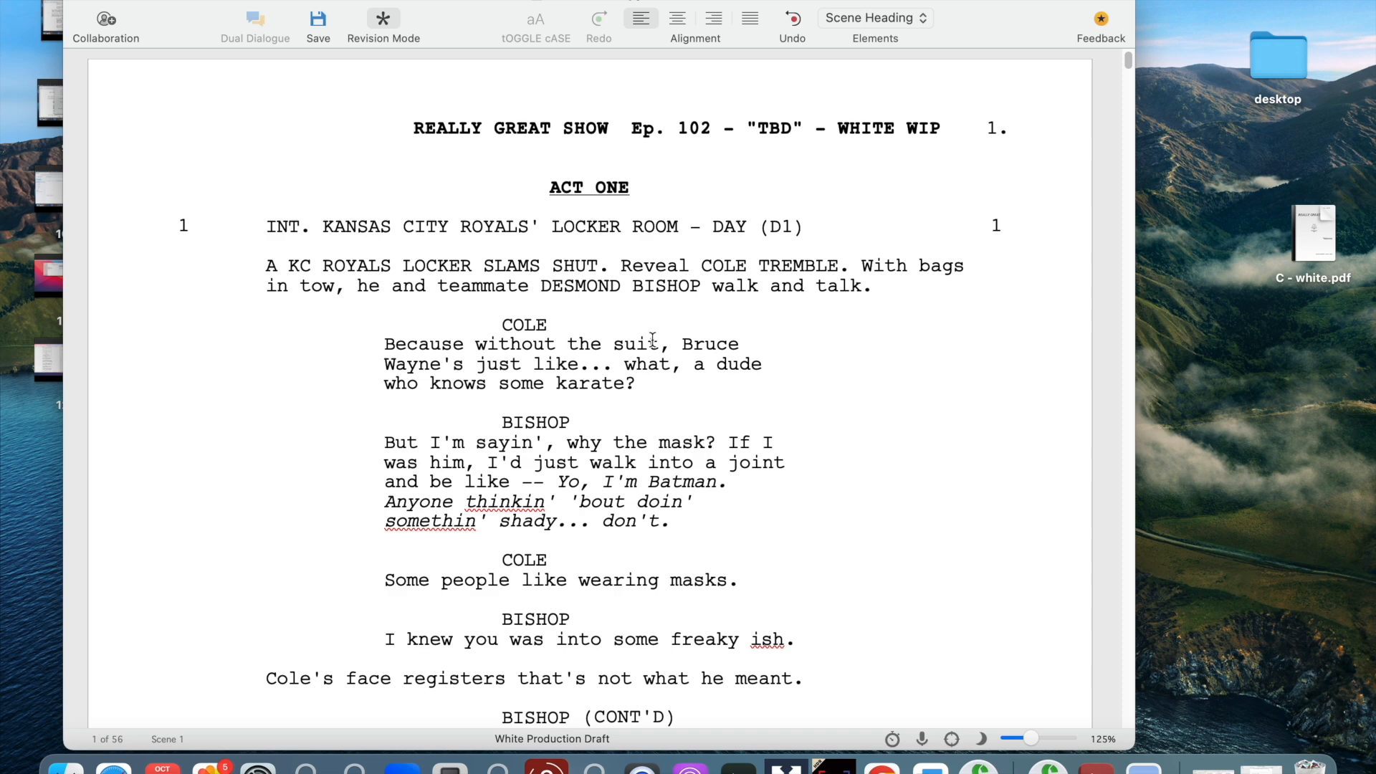
scroll(794, 437, down, 1)
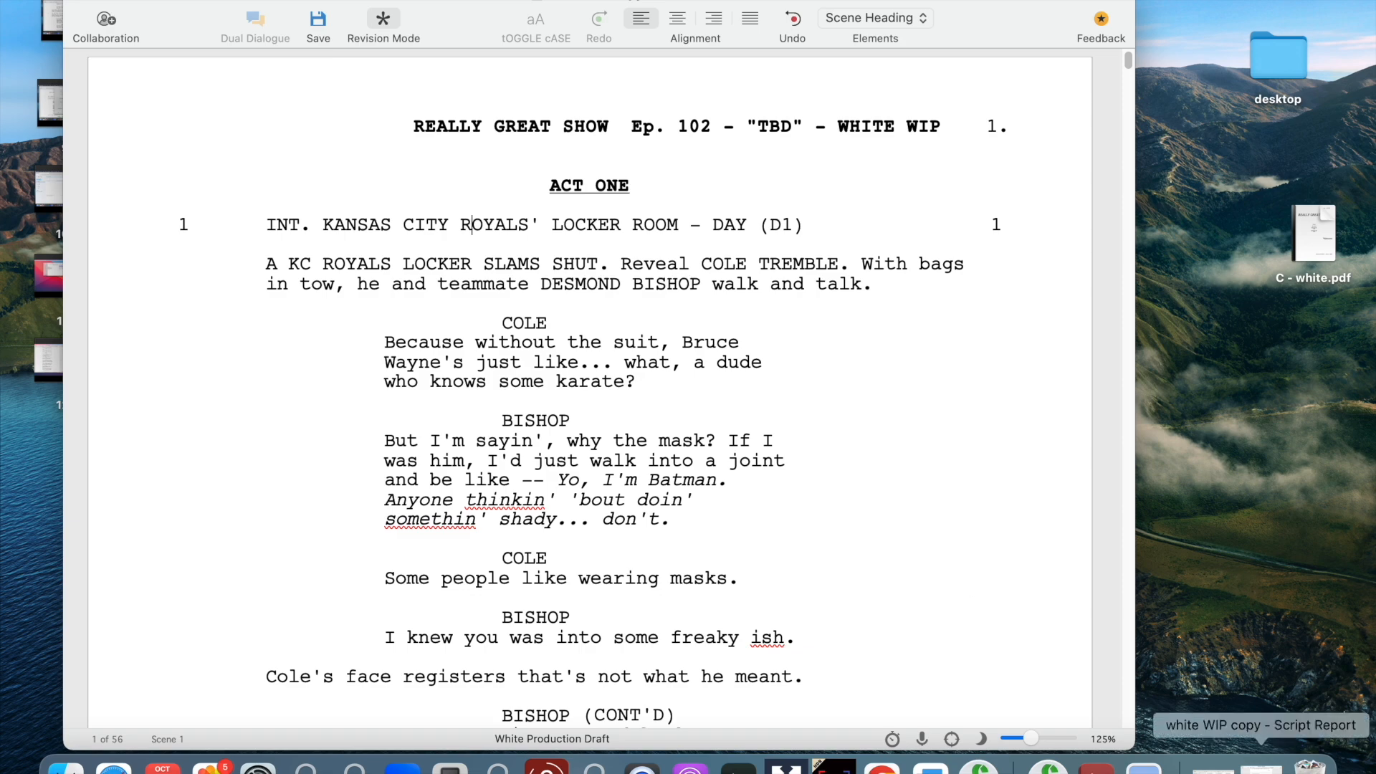
- Restore the minimized script report and close it without saving
click(1262, 768)
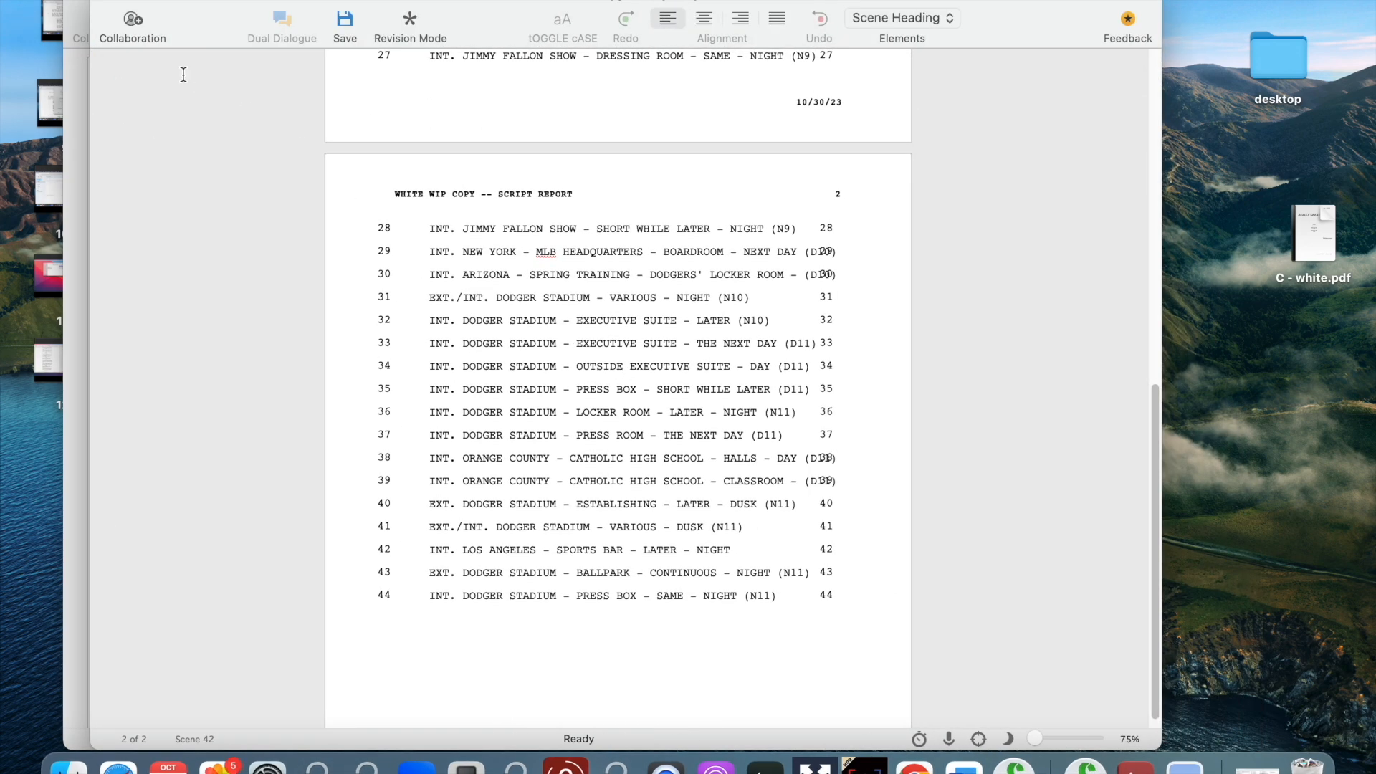
scroll(617, 500, down, 1)
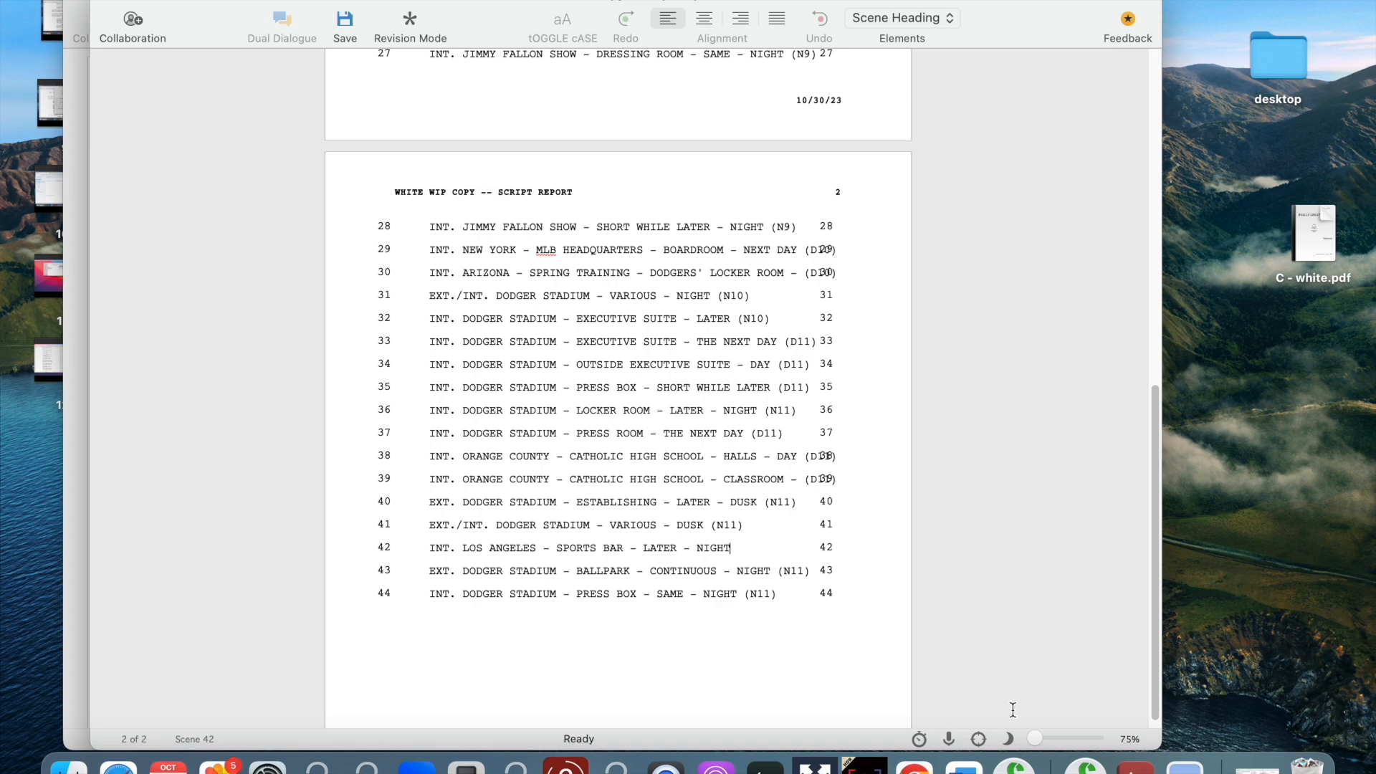
drag(1034, 738, 1050, 738)
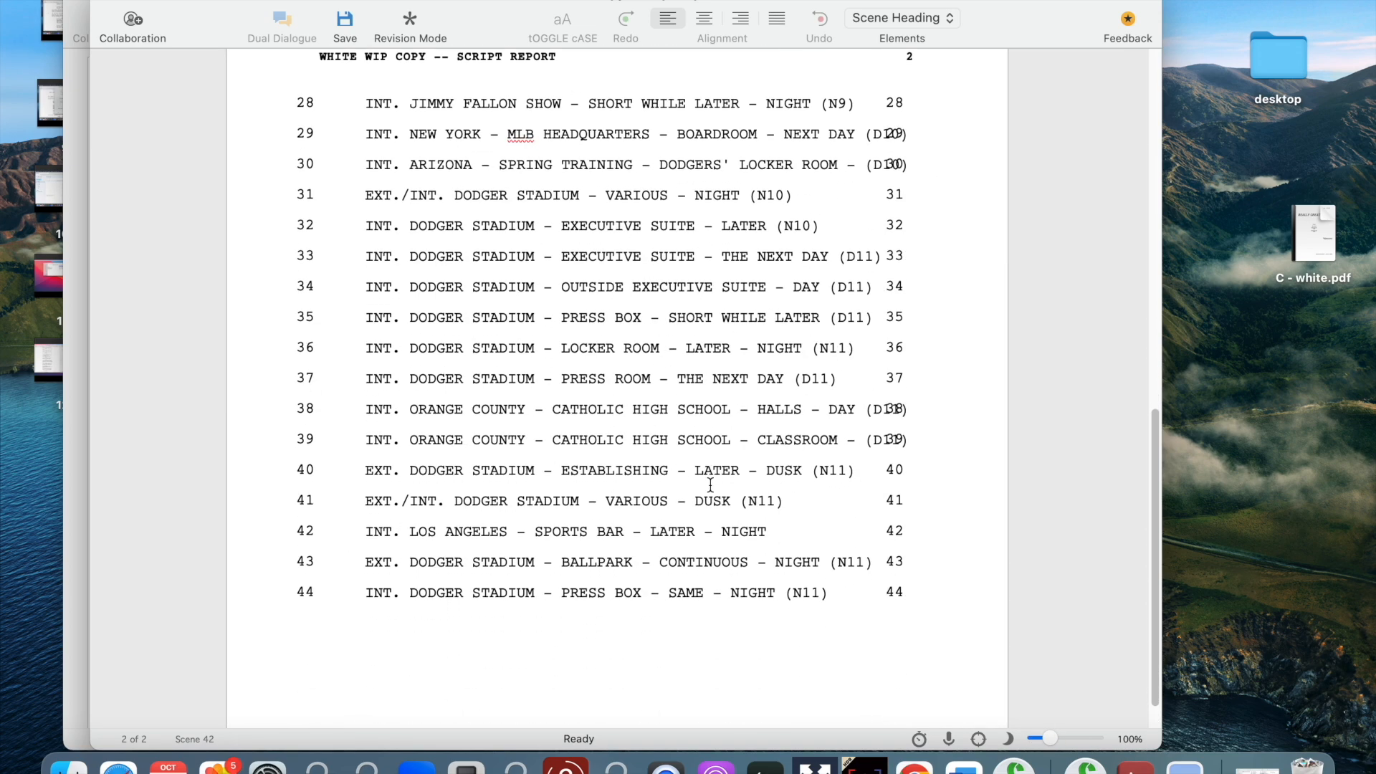
scroll(710, 485, down, 1)
key(super+w)
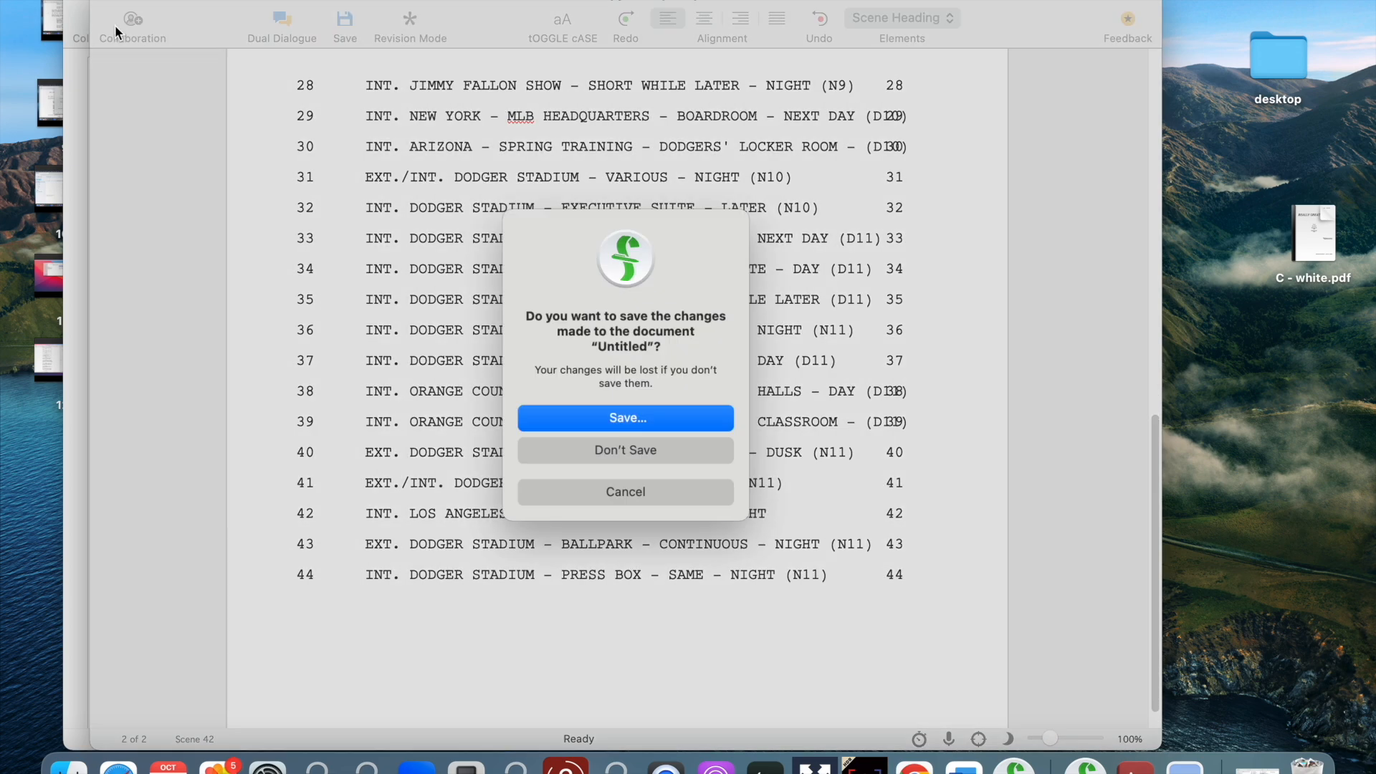
click(631, 453)
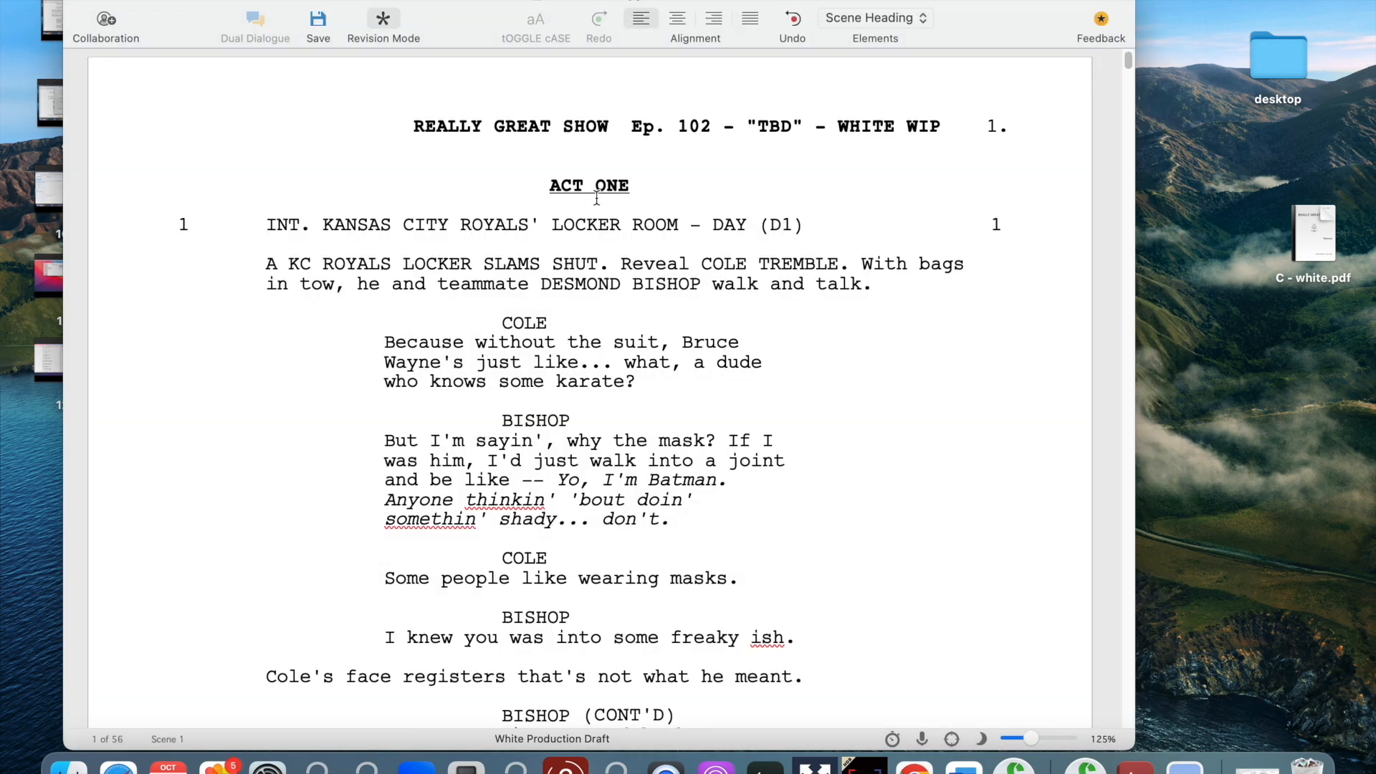
- Replace "WHITE WIP" in the script header with the Collated Revisions field and save the script
scroll(589, 182, up, 1)
scroll(584, 169, down, 3)
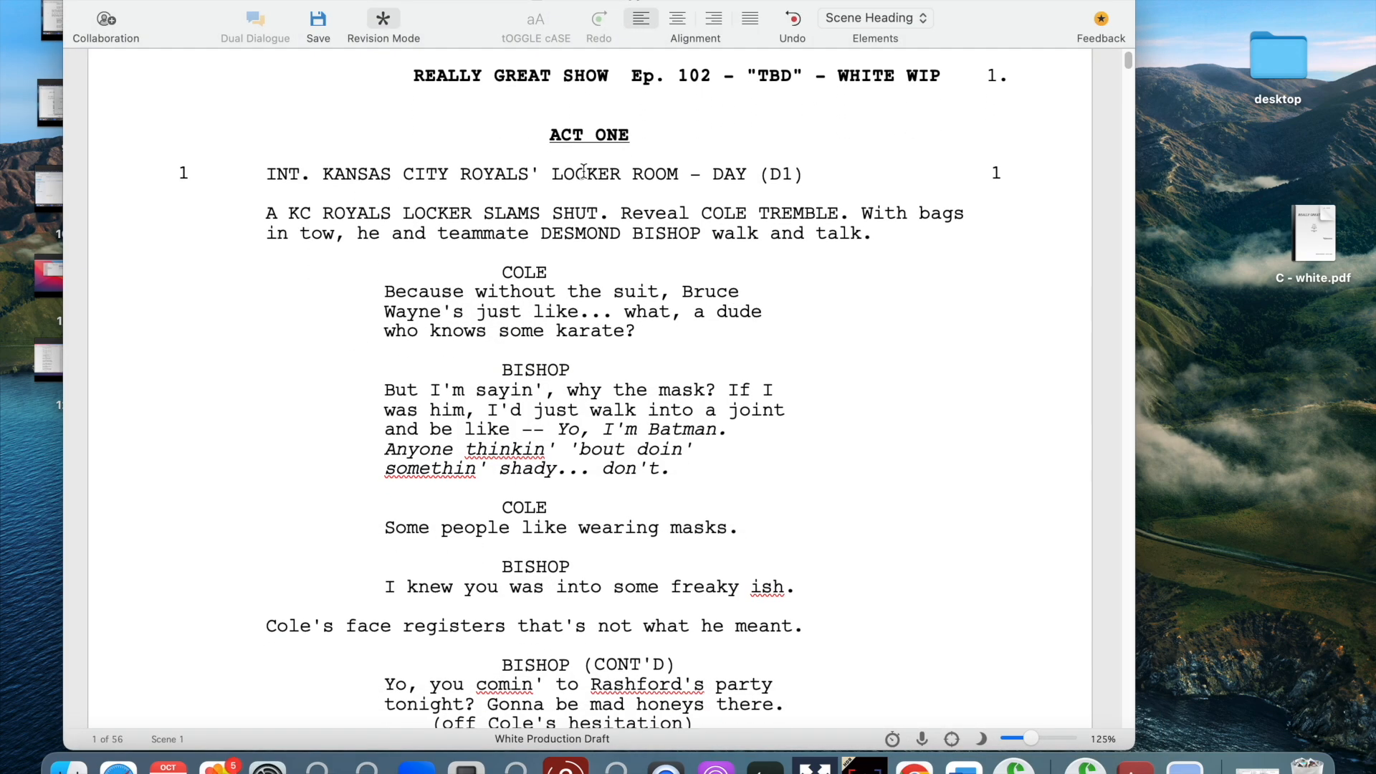
scroll(645, 190, up, 3)
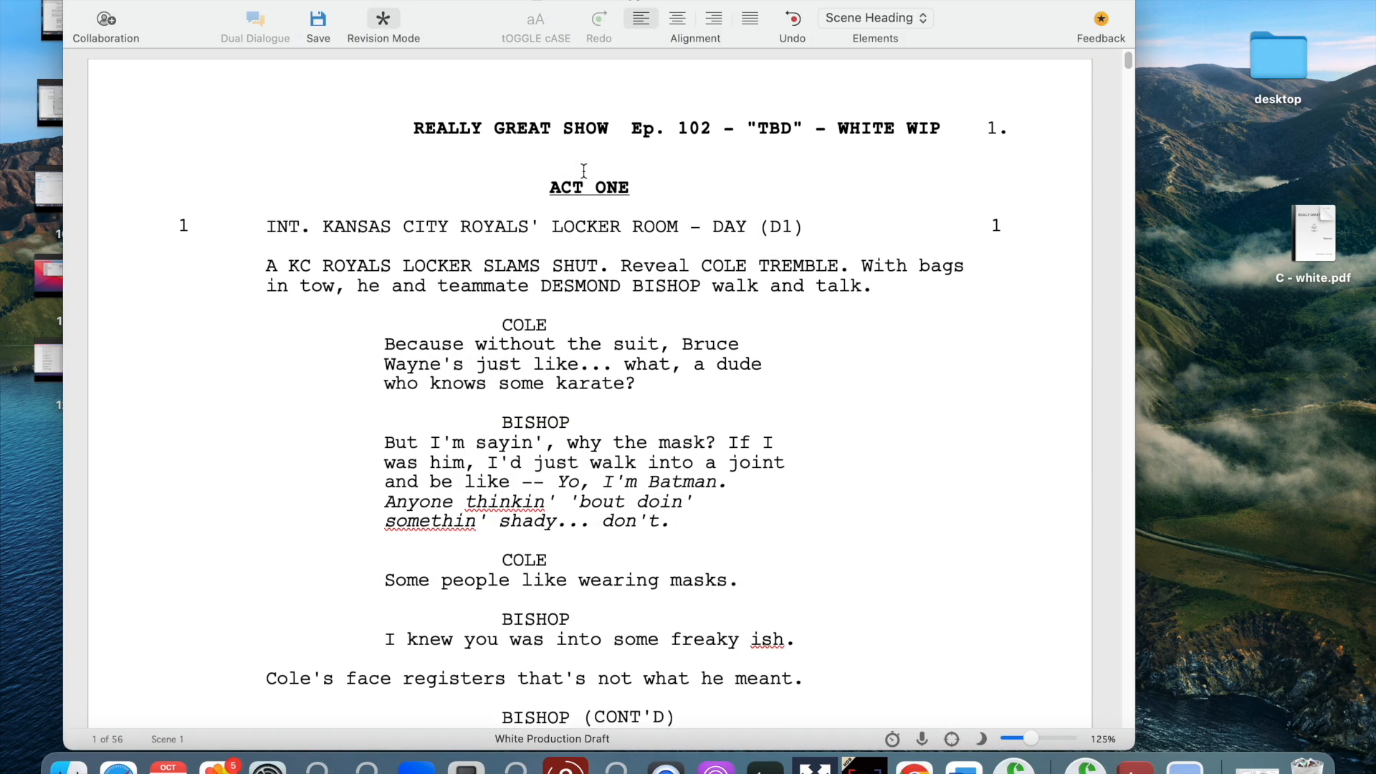
click(821, 140)
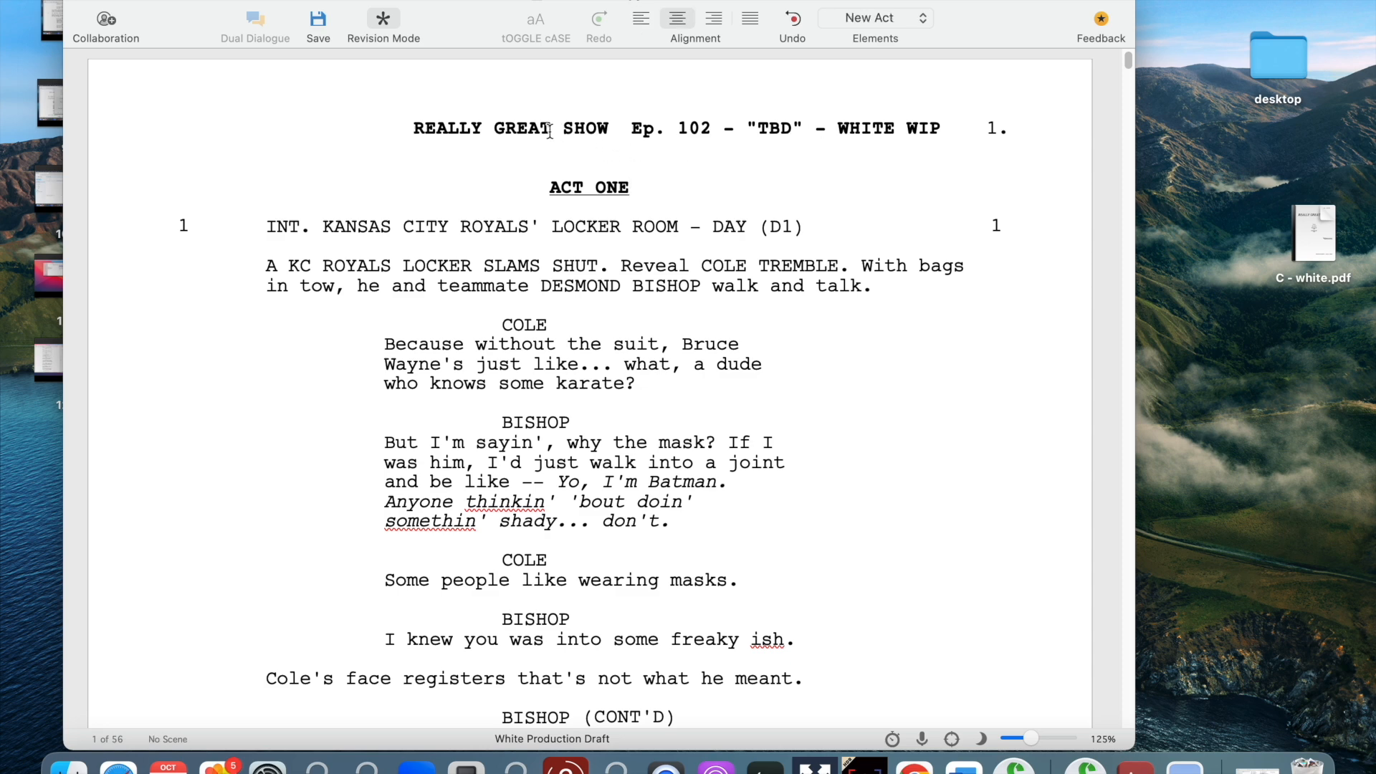
click(318, 18)
click(416, 0)
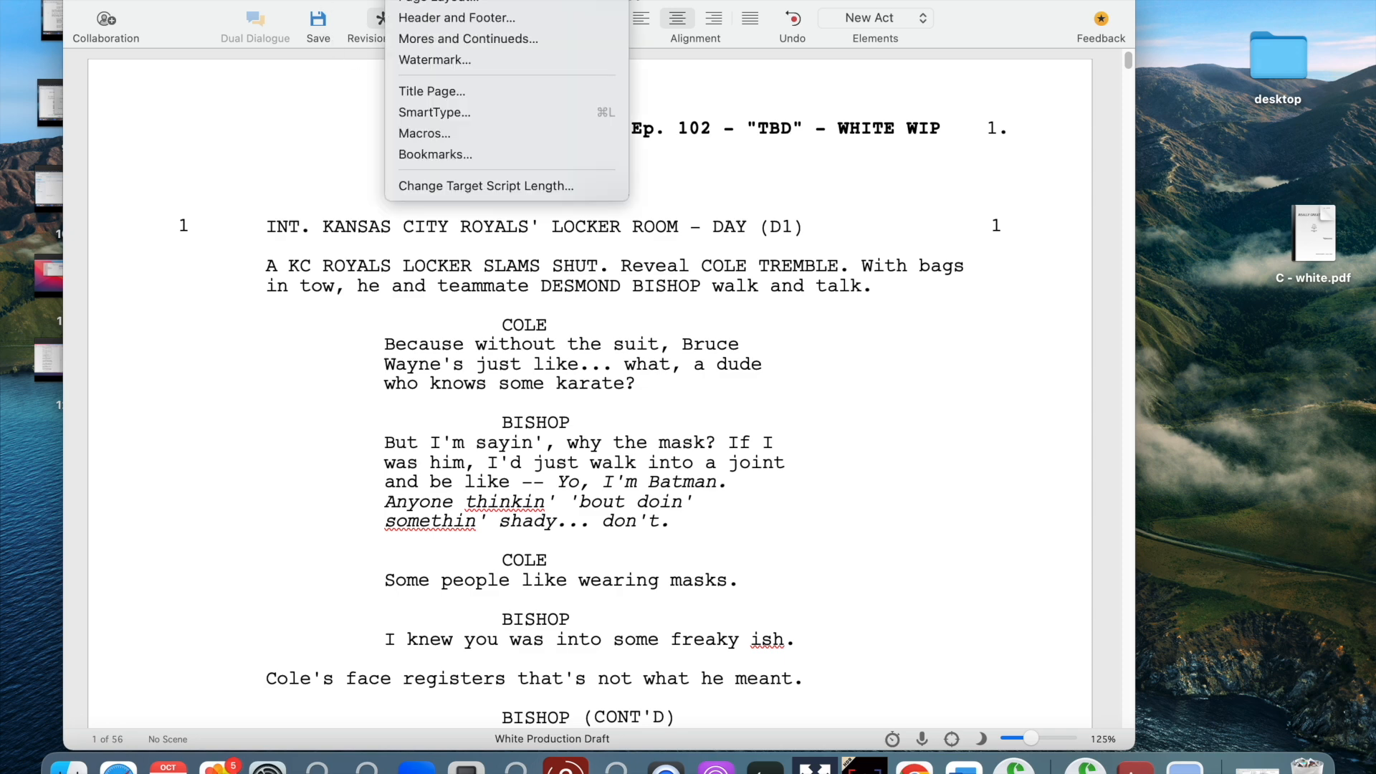
click(428, 20)
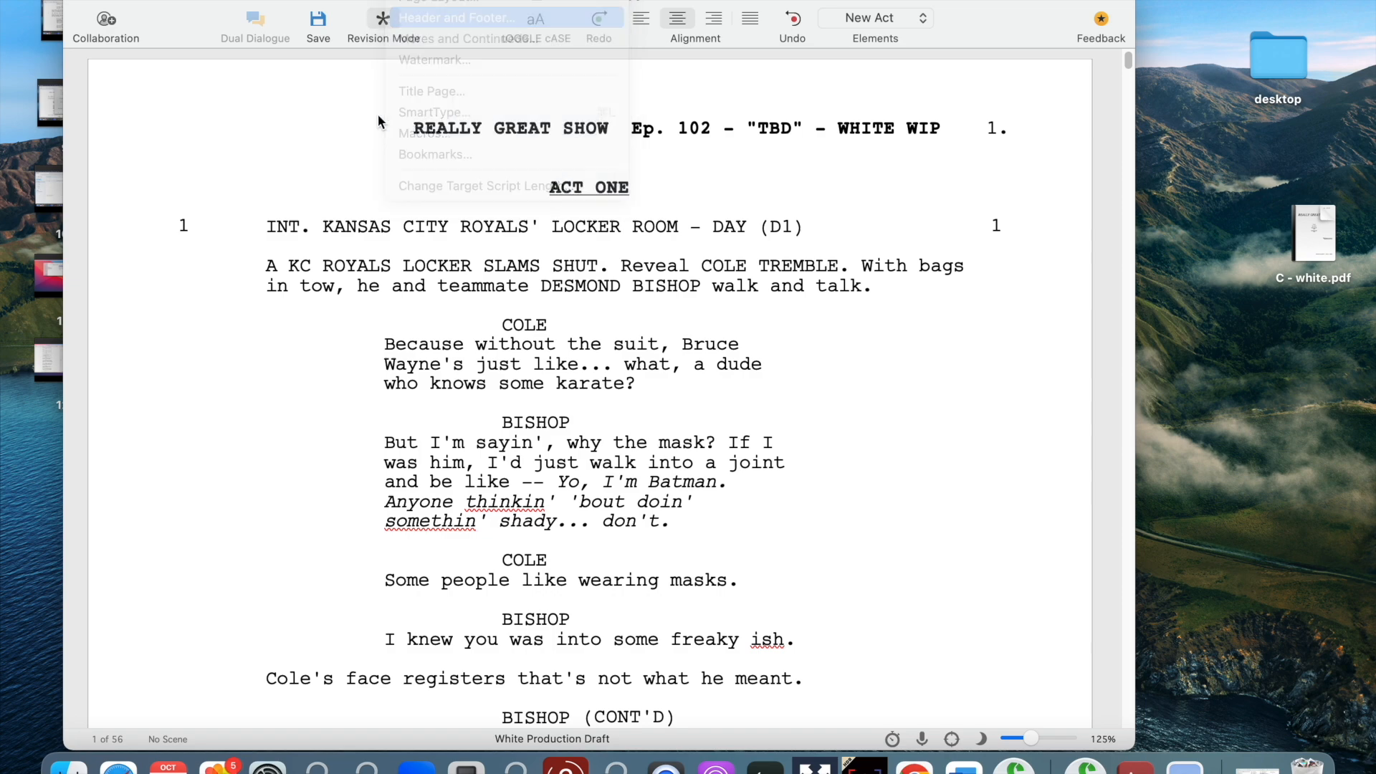
drag(812, 286, 735, 283)
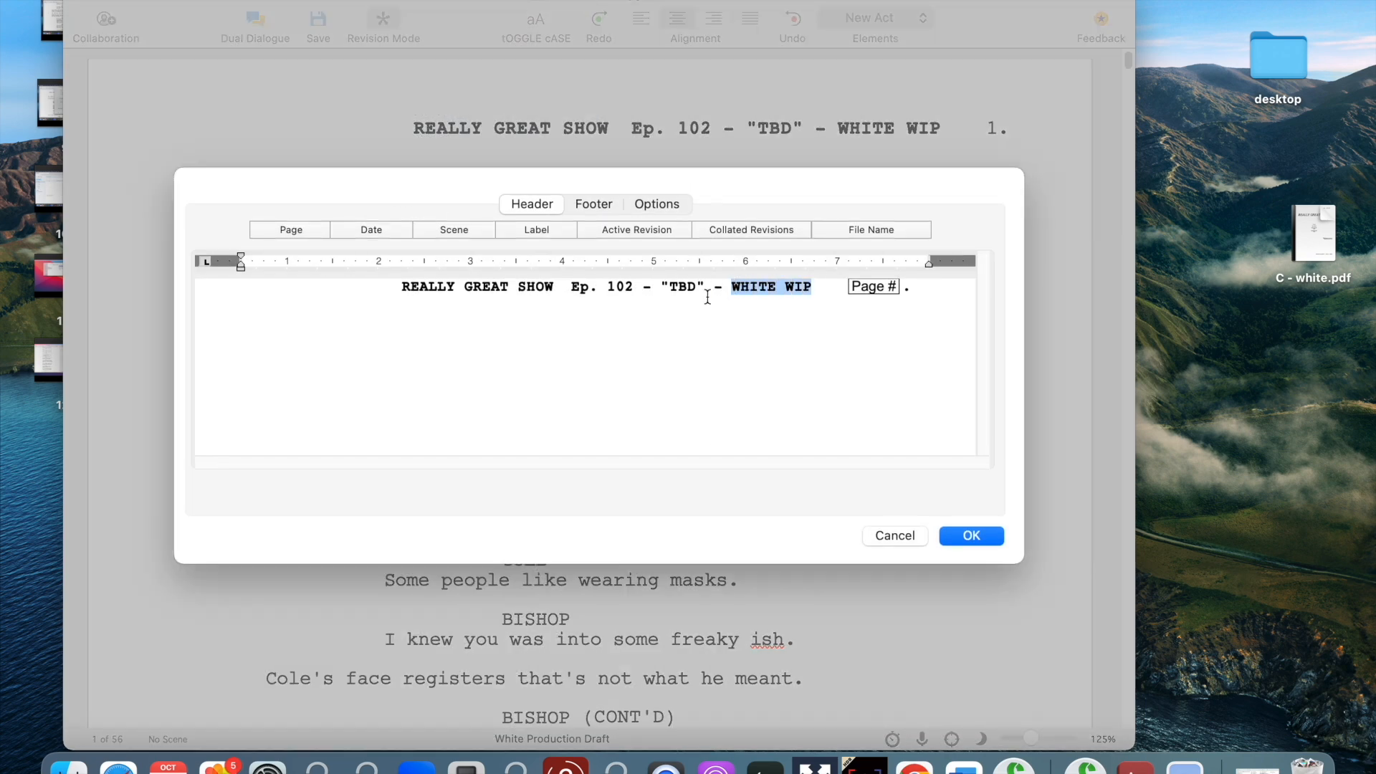
click(733, 232)
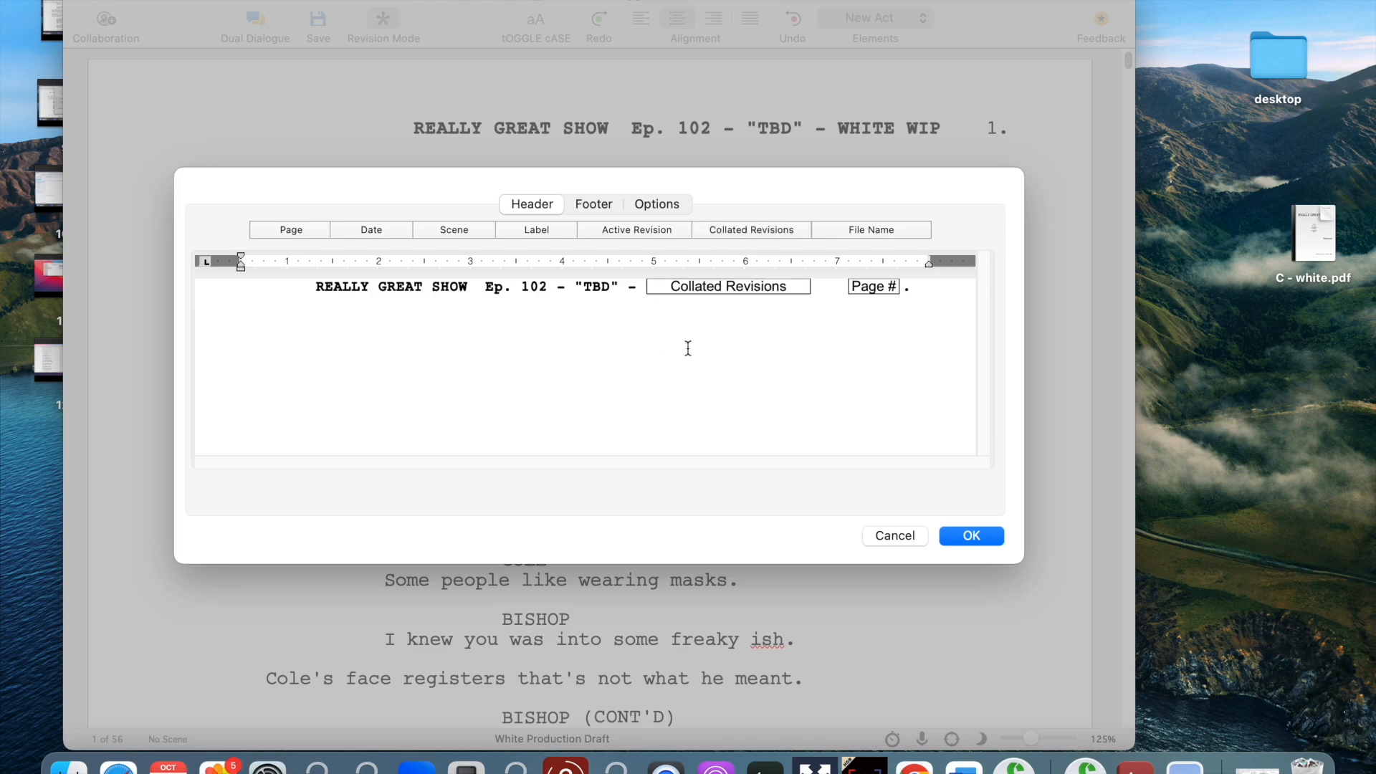
click(951, 537)
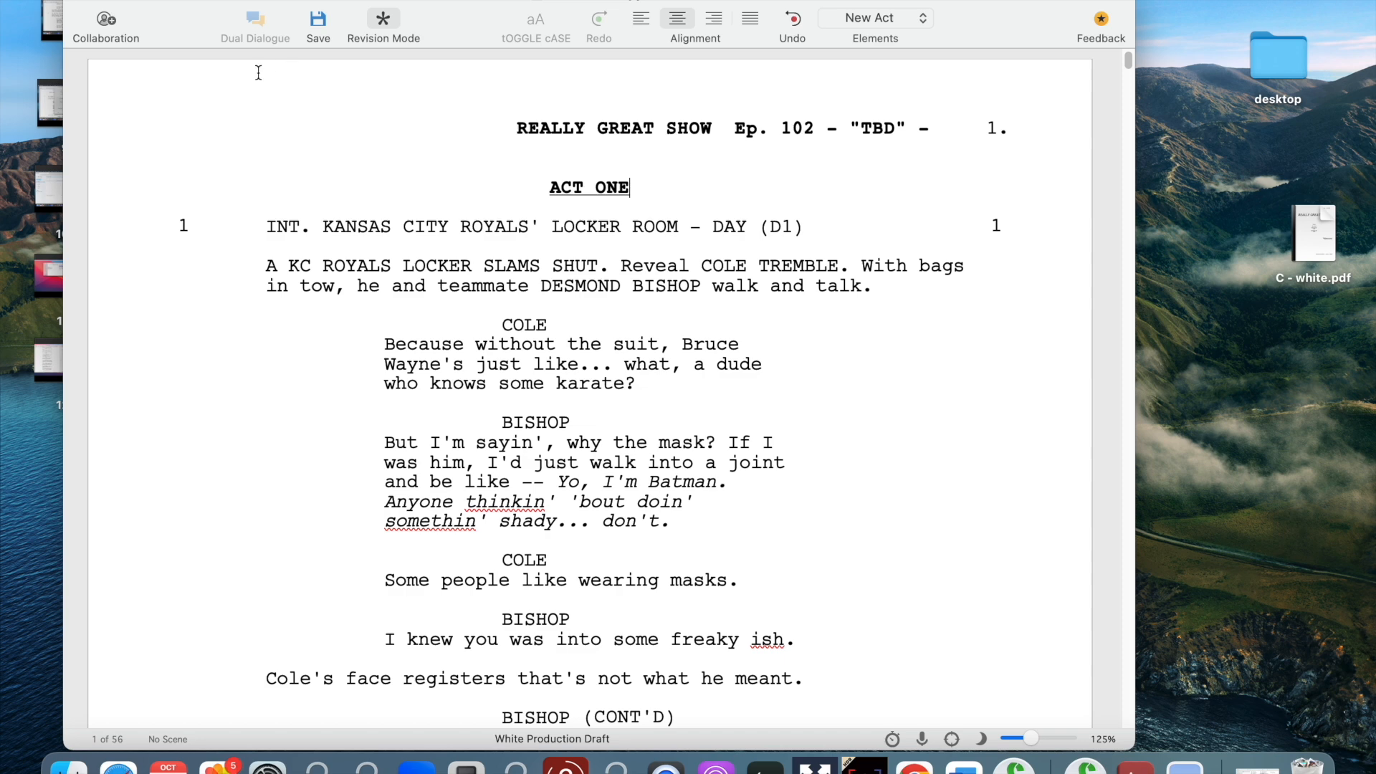
click(318, 22)
- Delete every revision set after White Production Draft, from TRIPLE GOLDENROD back to Blue Production Draft
click(542, 0)
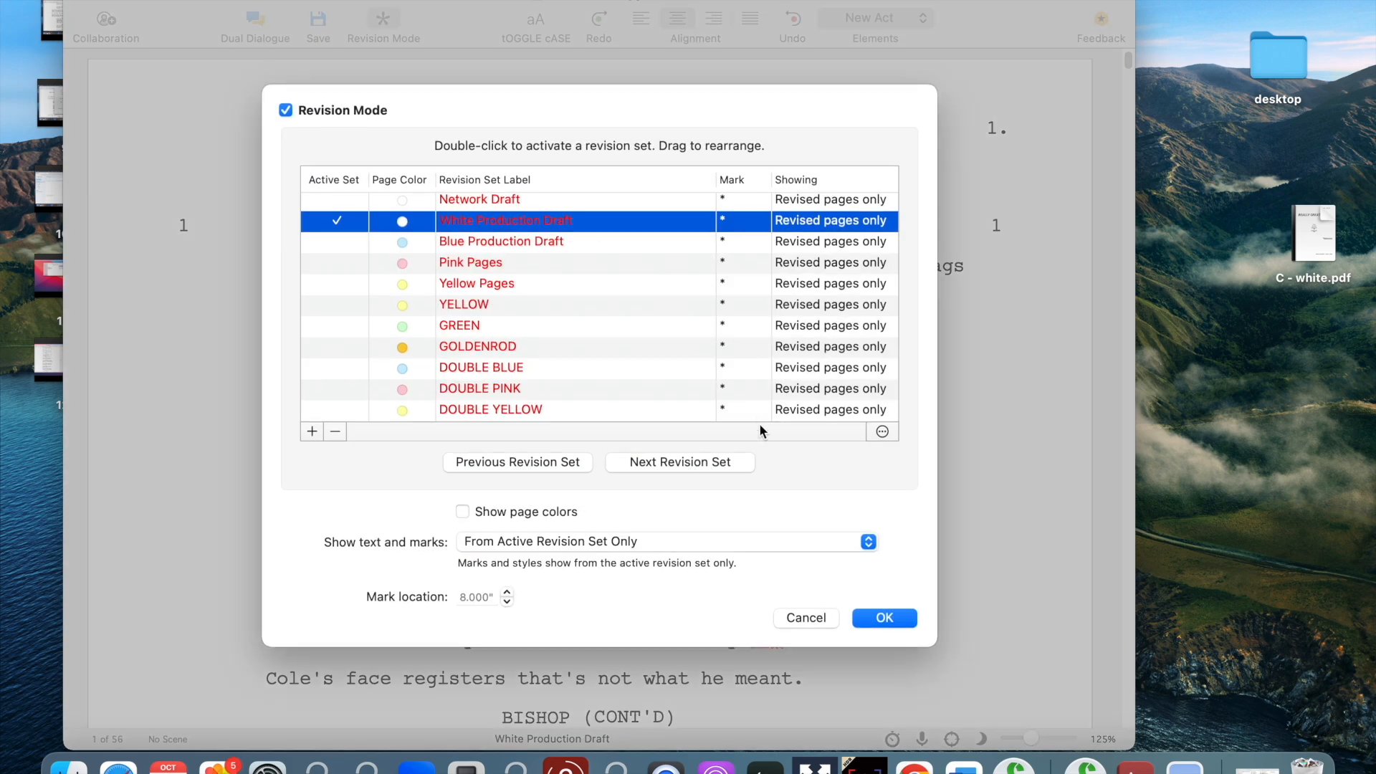
scroll(606, 375, down, 5)
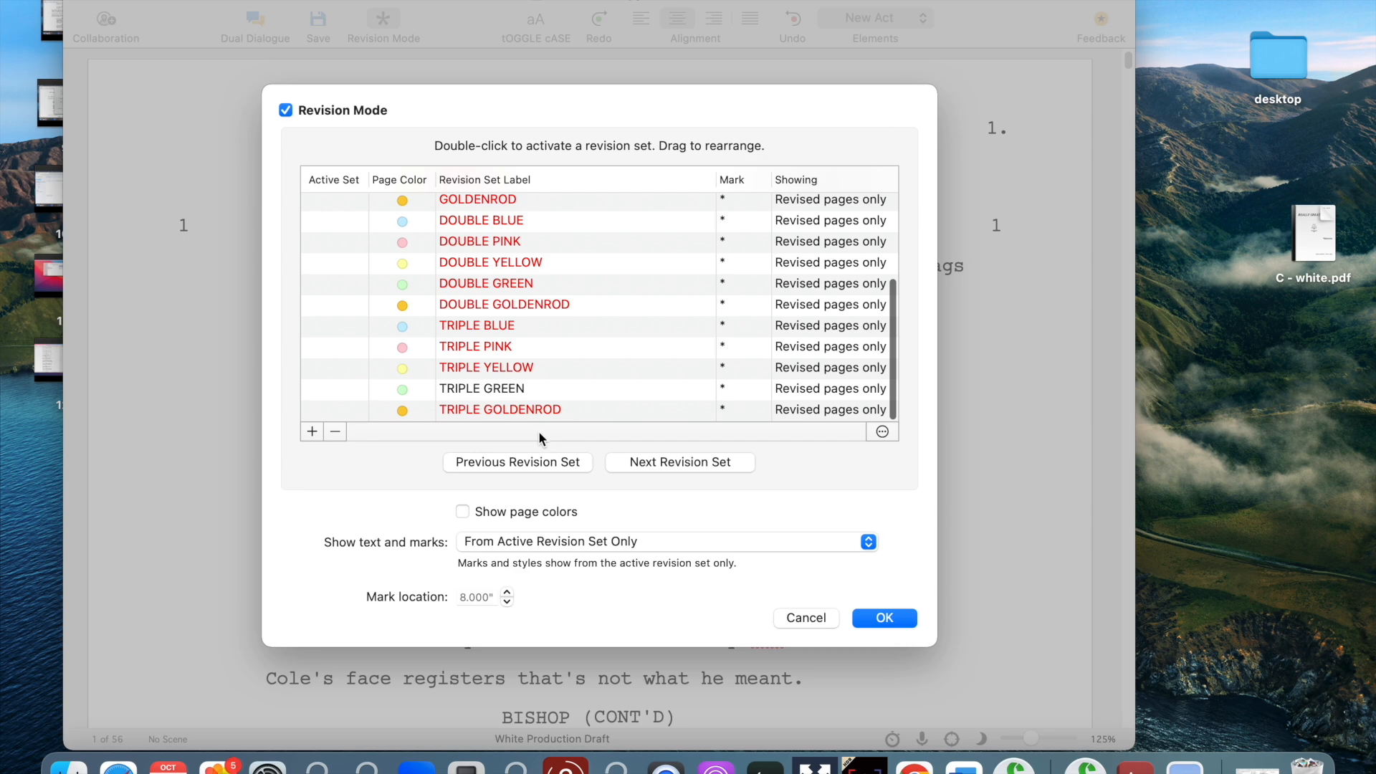
scroll(528, 348, up, 5)
scroll(530, 365, down, 6)
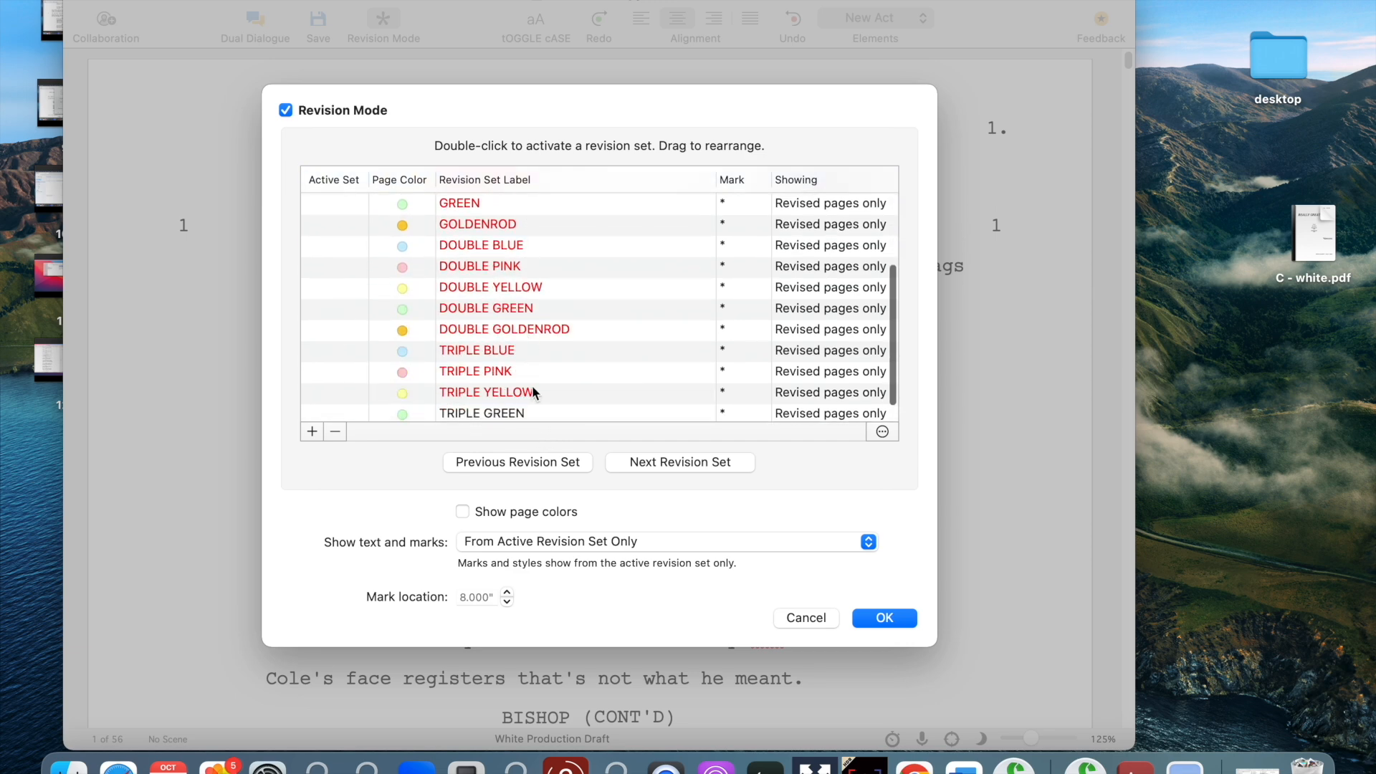
click(519, 410)
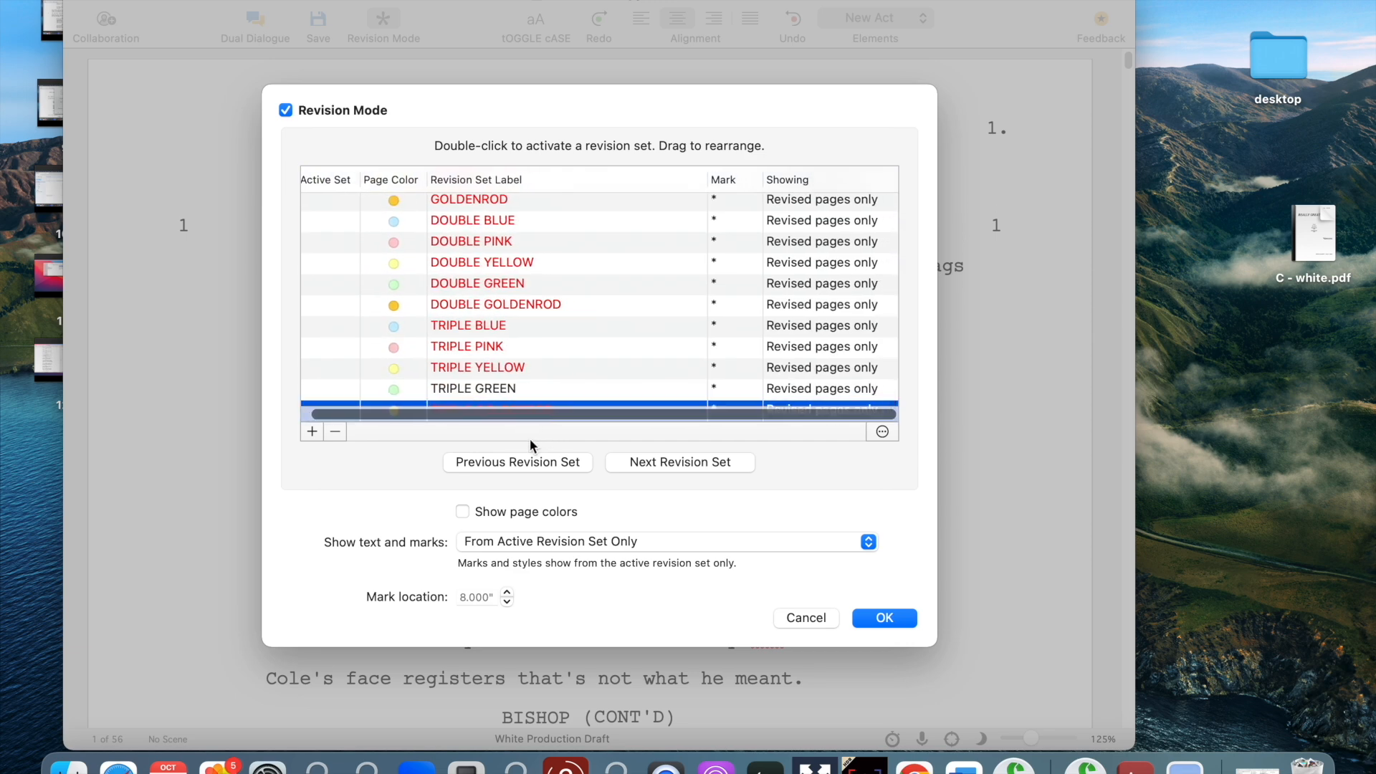
click(336, 432)
click(335, 433)
click(335, 432)
click(335, 433)
click(335, 433)
click(335, 432)
click(335, 432)
click(336, 432)
click(335, 432)
click(336, 432)
click(335, 432)
click(336, 432)
click(336, 433)
click(335, 432)
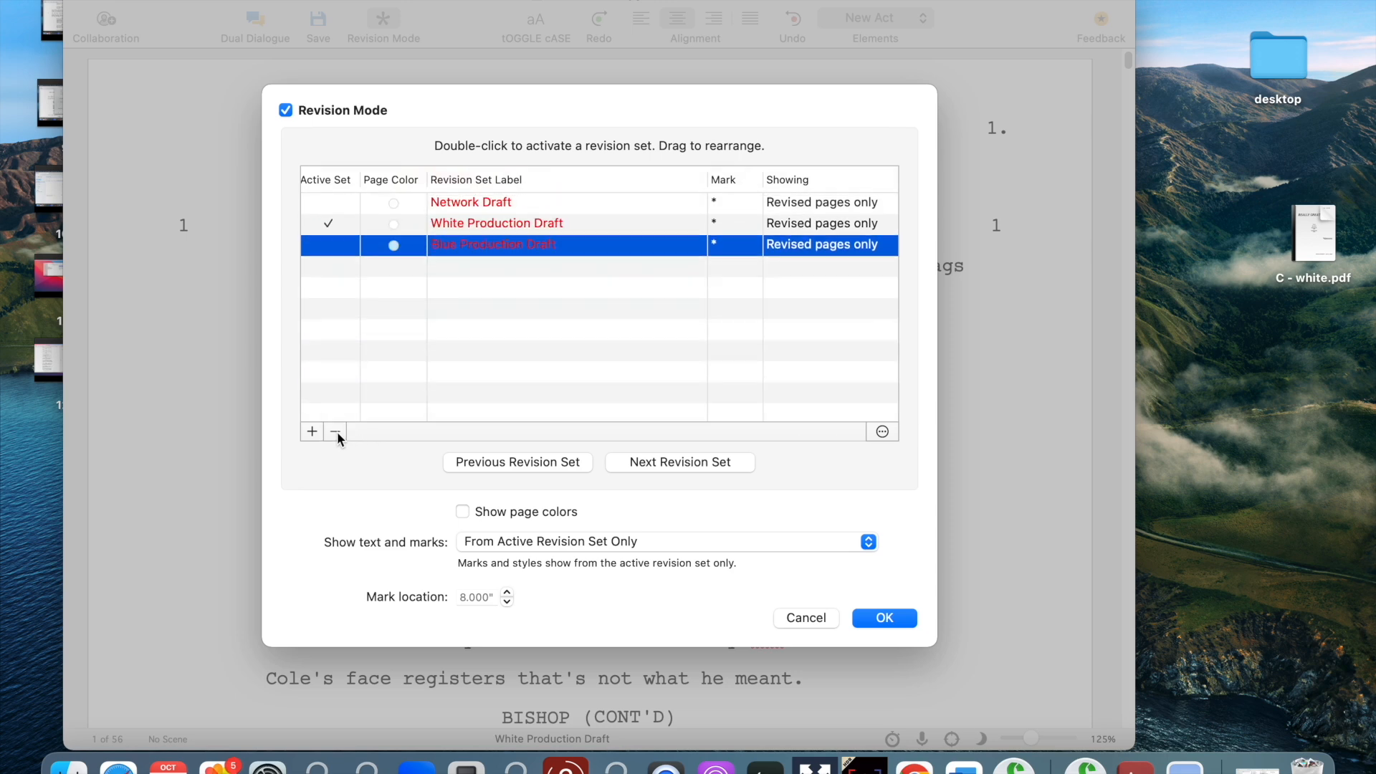
click(336, 433)
click(335, 432)
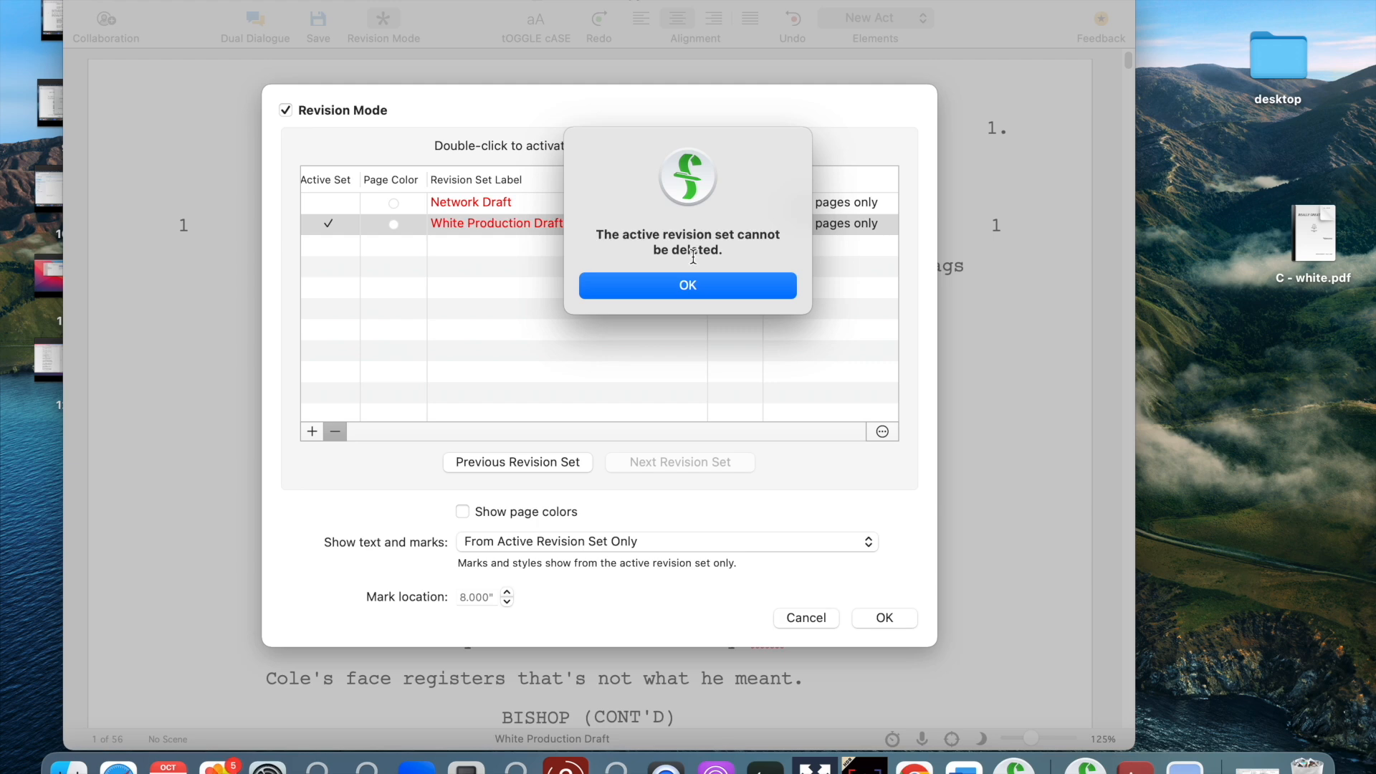
click(688, 286)
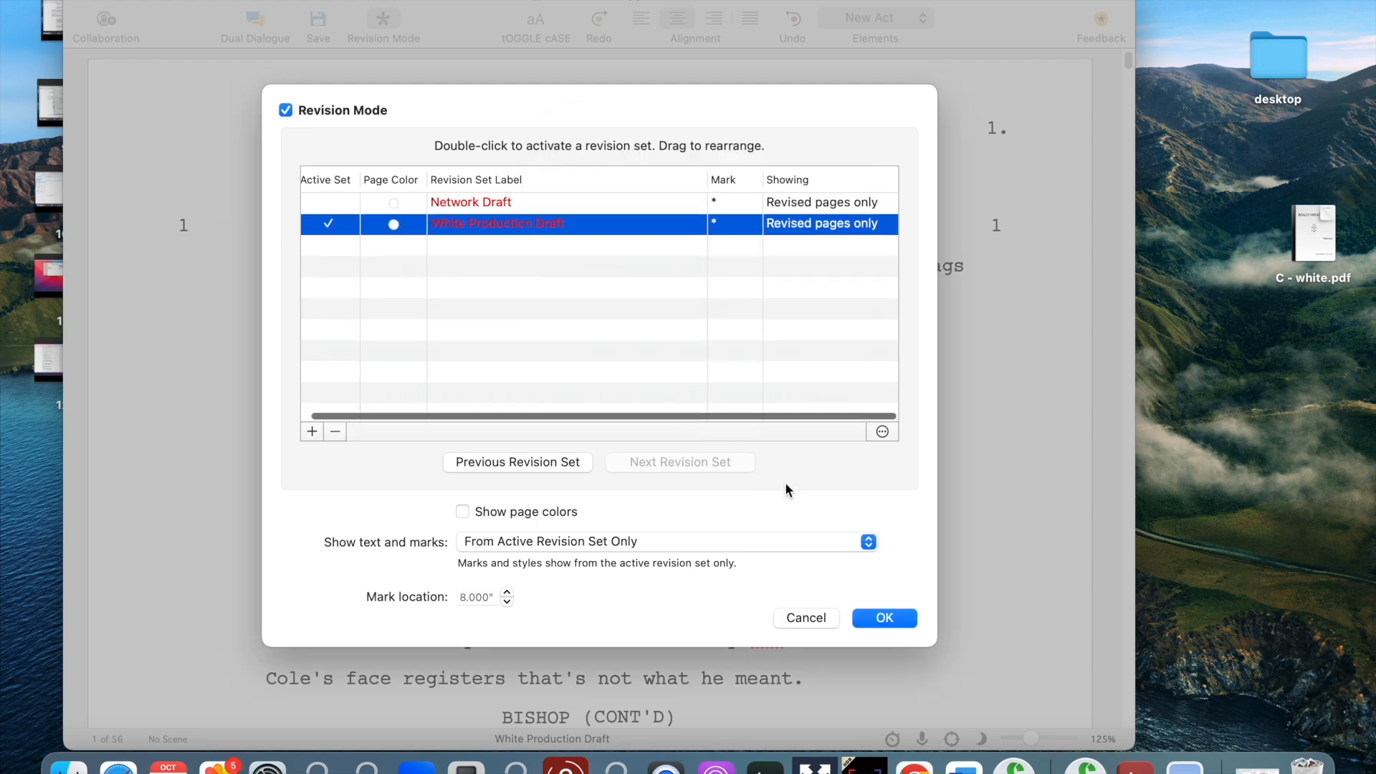
- Relabel the White Production Draft revision set "Production Draft - 6/11/23" and make it show on the full draft
click(882, 431)
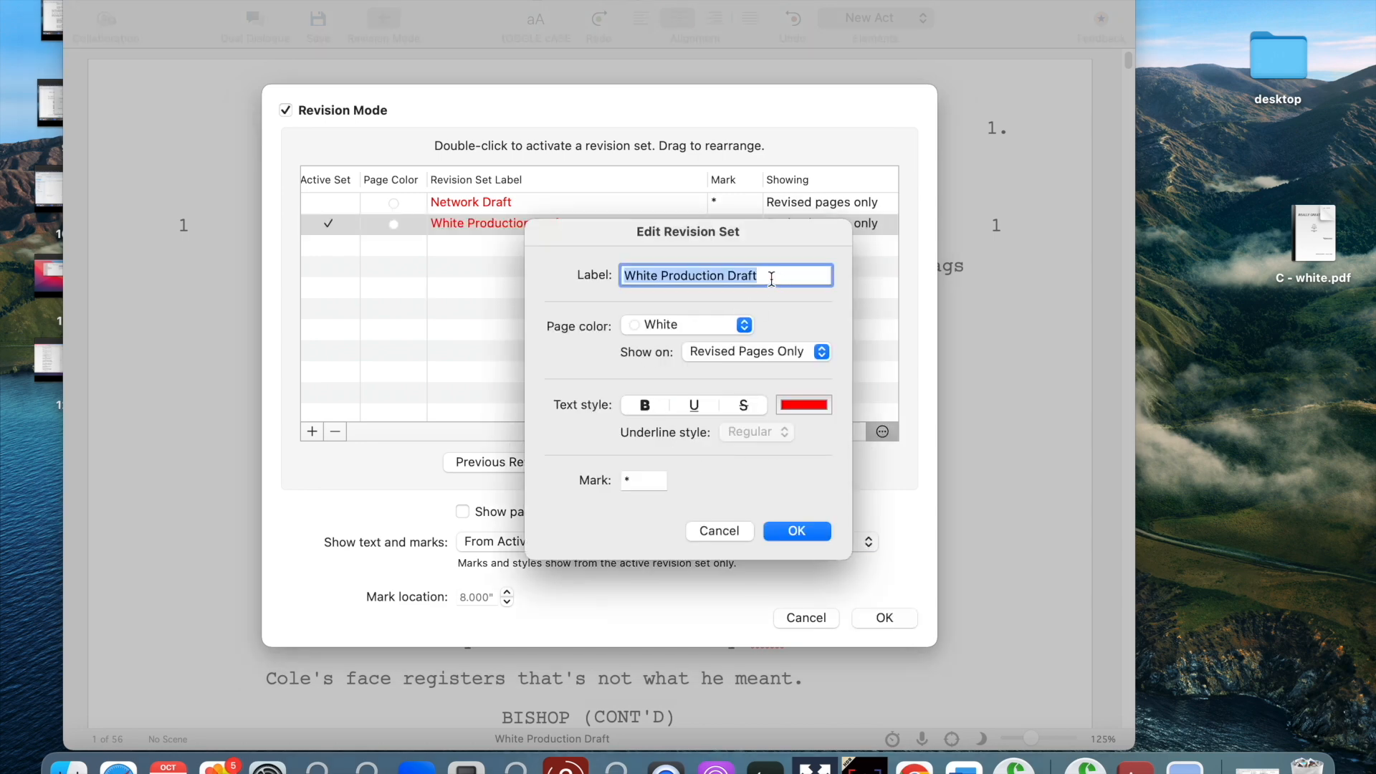
click(663, 276)
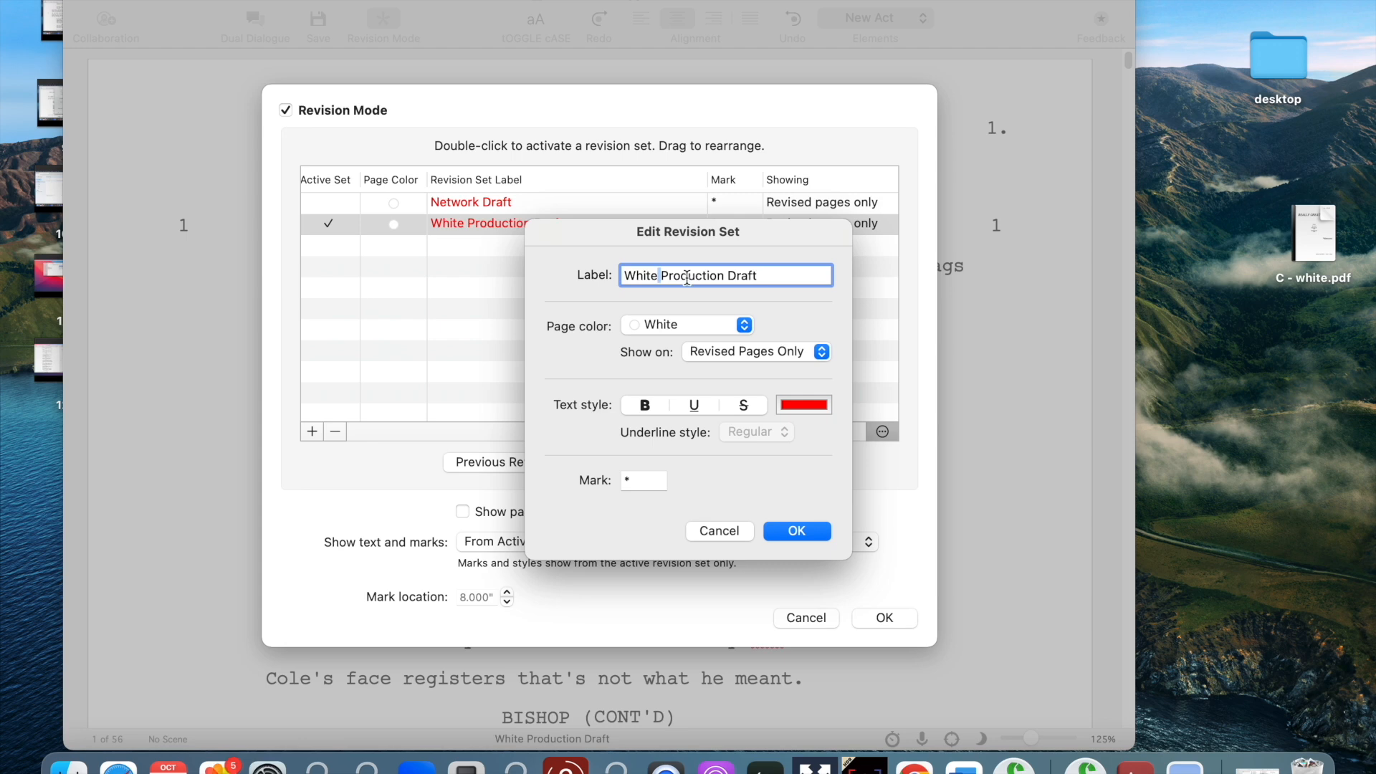
key(BackSpace)
key(BackSpace)
key(BackSpace)
key(BackSpace)
key(BackSpace)
key(BackSpace)
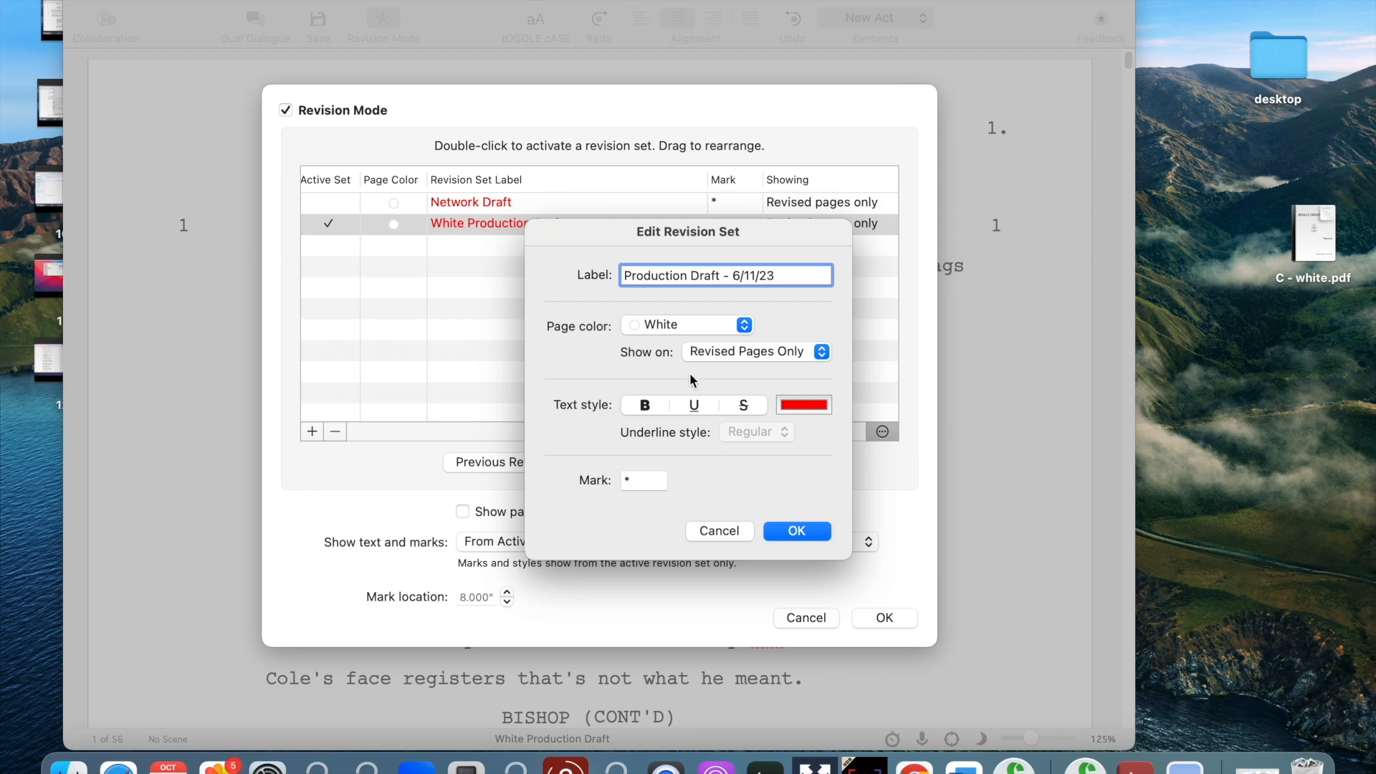
click(741, 350)
click(738, 374)
click(797, 531)
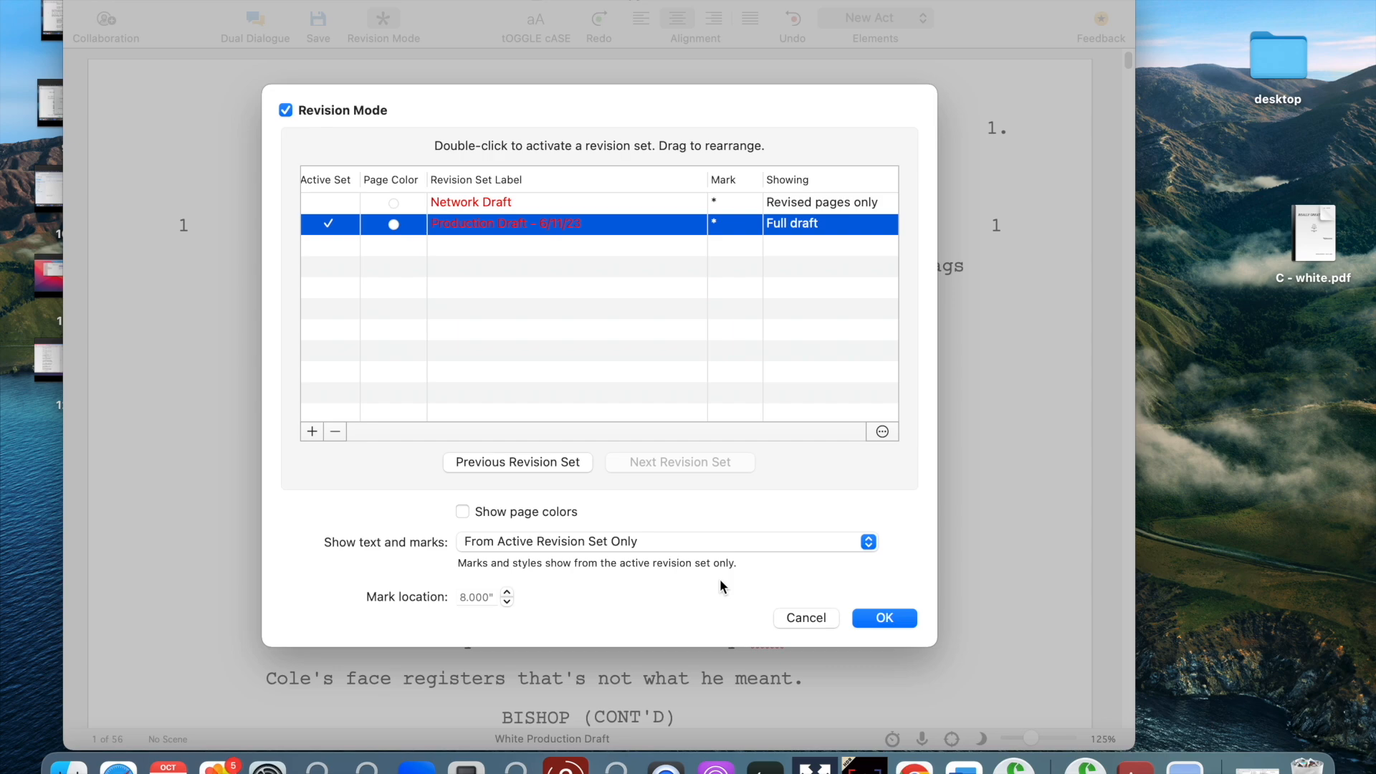
click(879, 616)
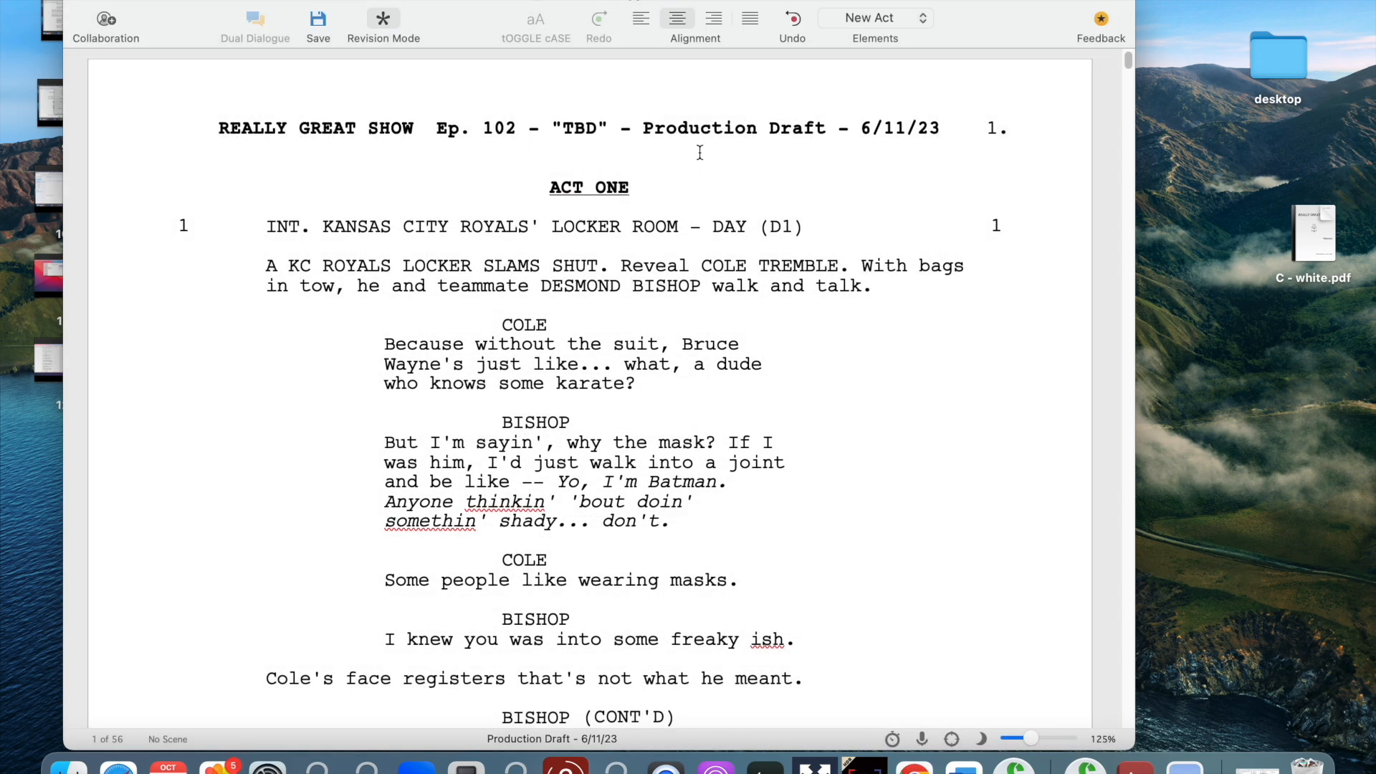
- Review the header setup, then save the script and check the header on its first two pages
click(415, 0)
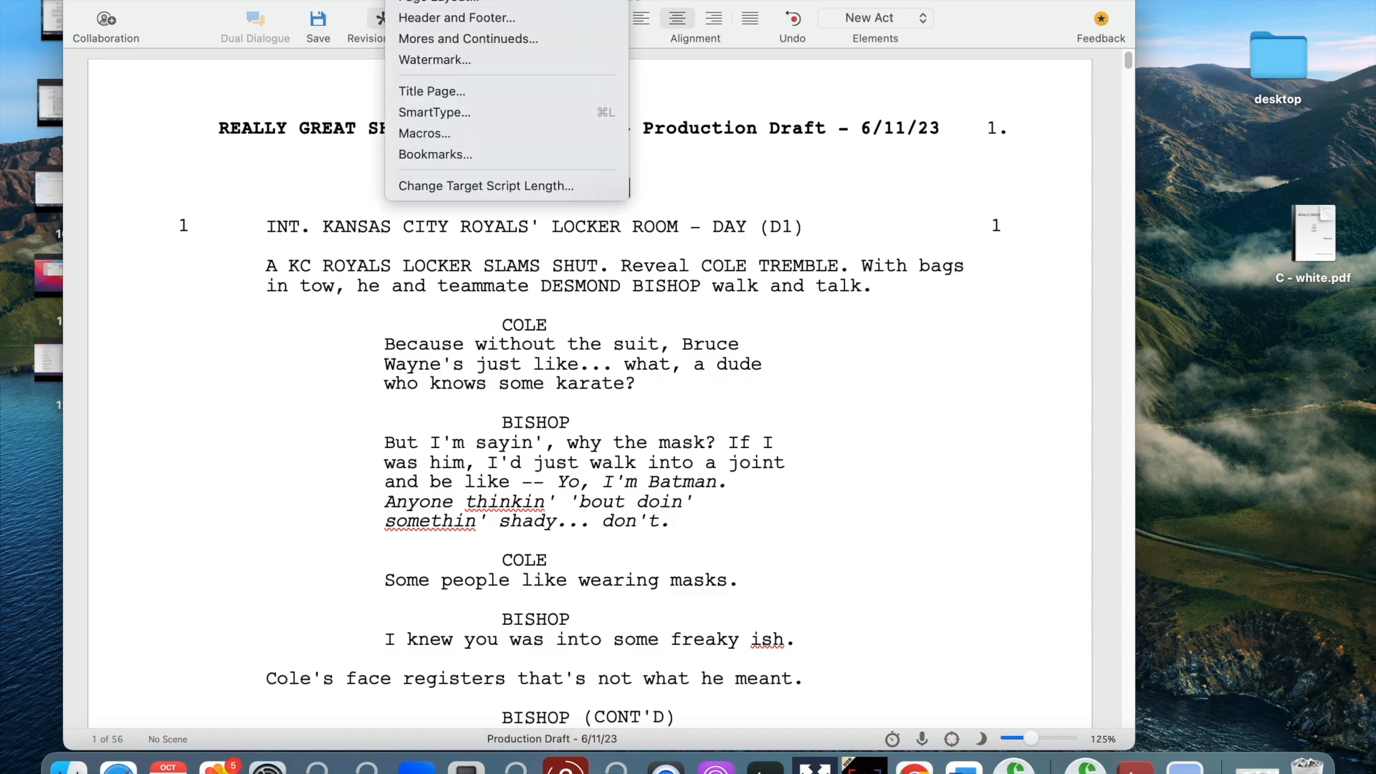
click(431, 19)
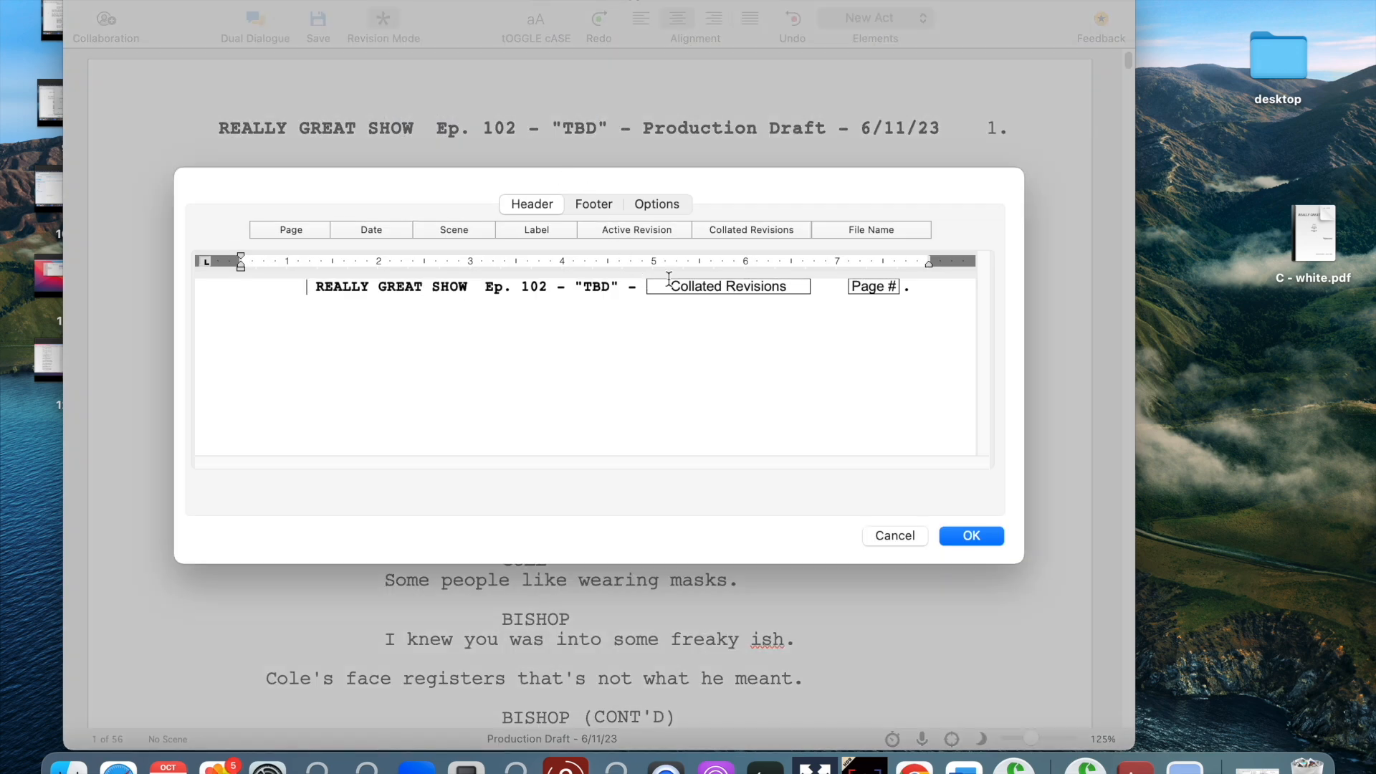
click(969, 539)
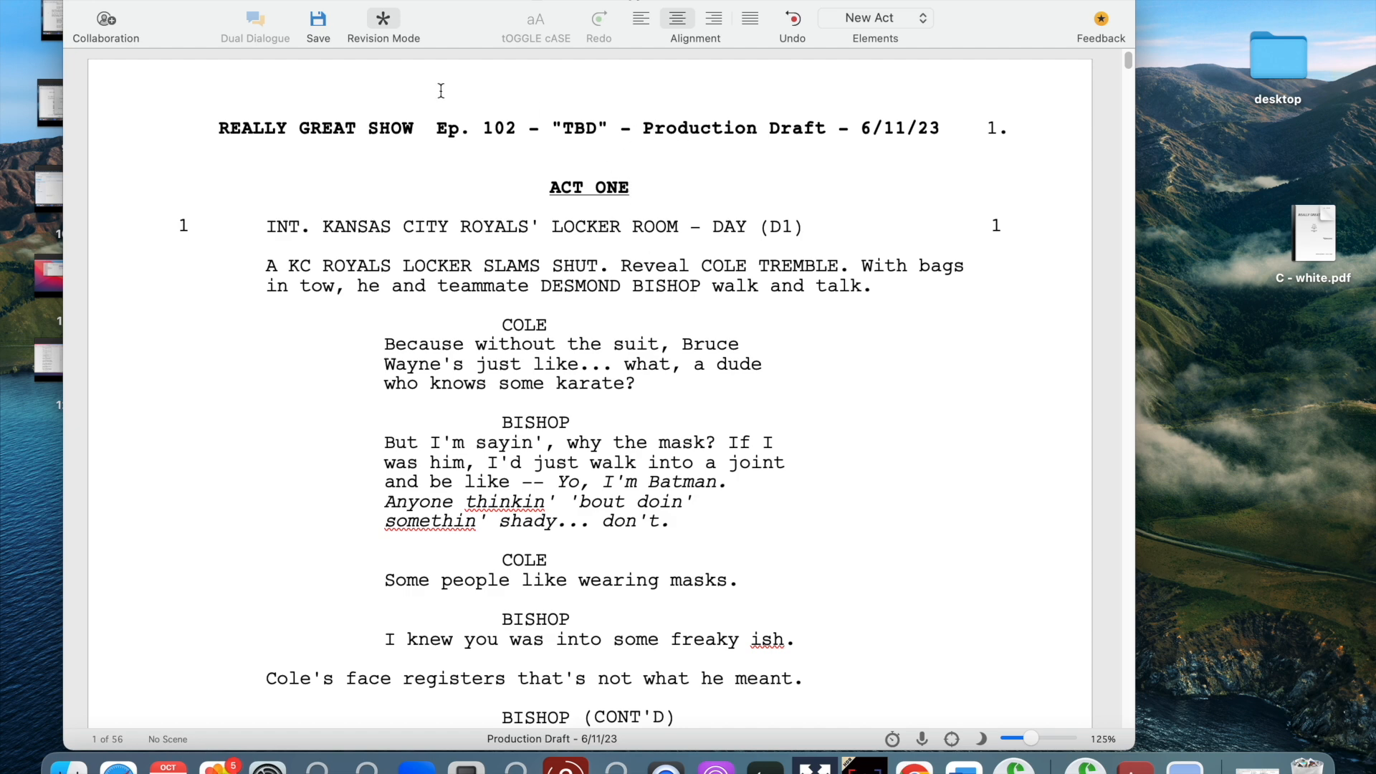
click(318, 23)
scroll(802, 299, down, 15)
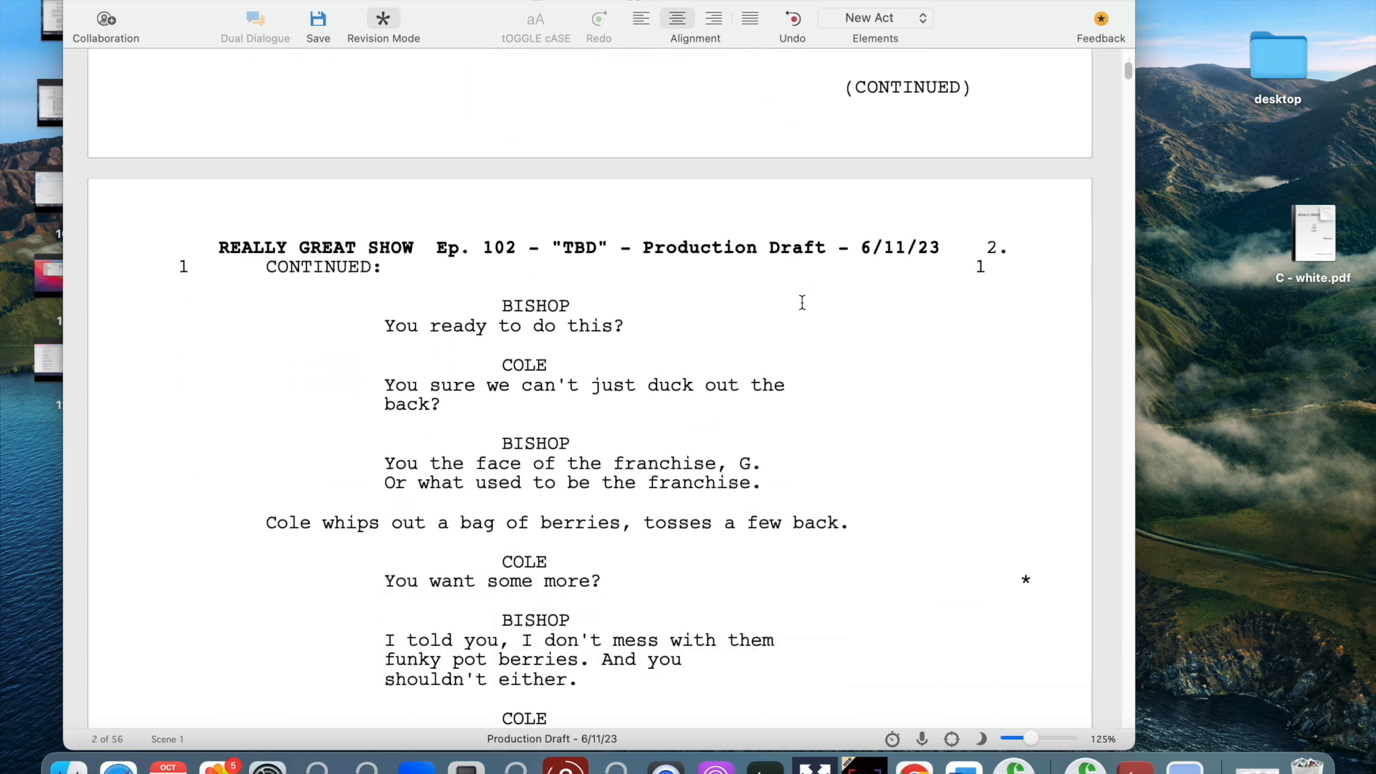
scroll(802, 301, up, 15)
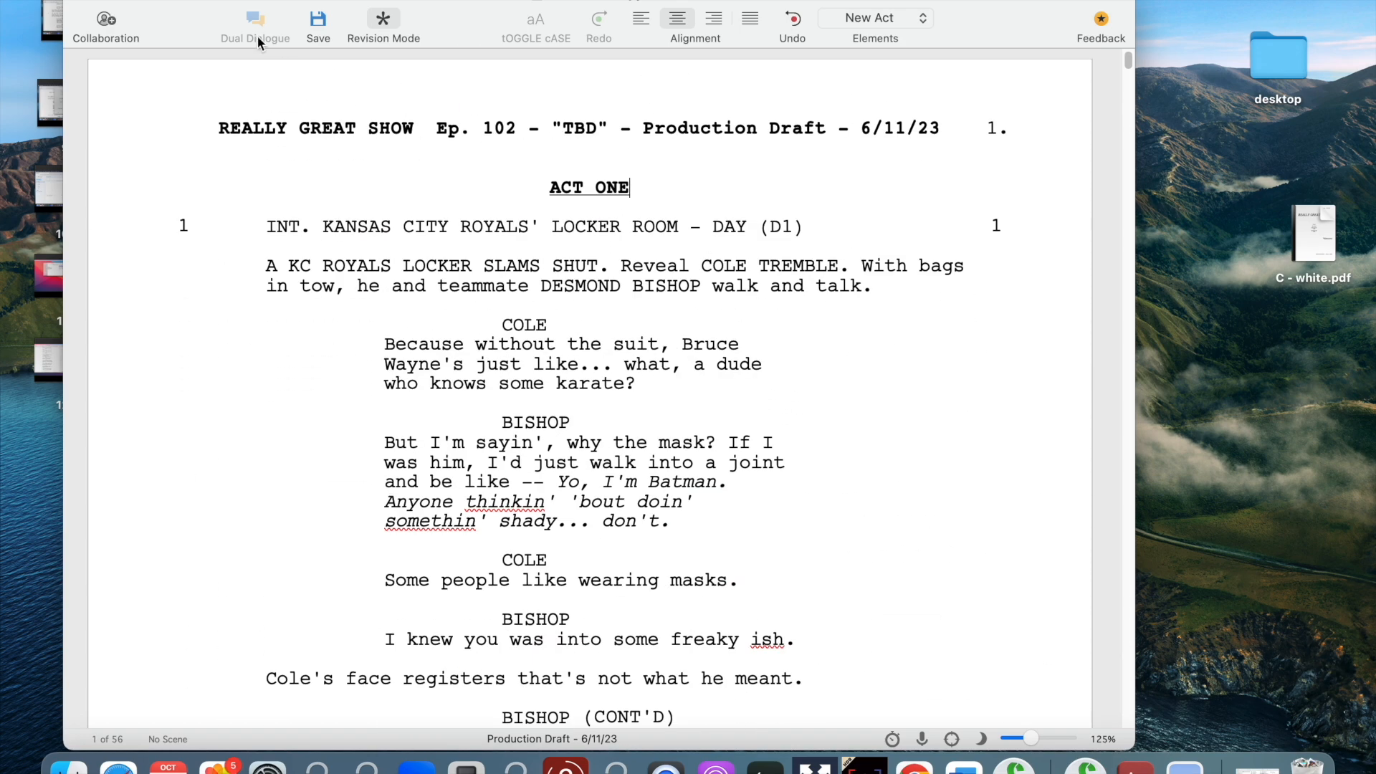
- Compare the production draft header in the script with the header on the title pages in C - white.pdf
drag(214, 2, 227, 3)
scroll(946, 605, down, 1)
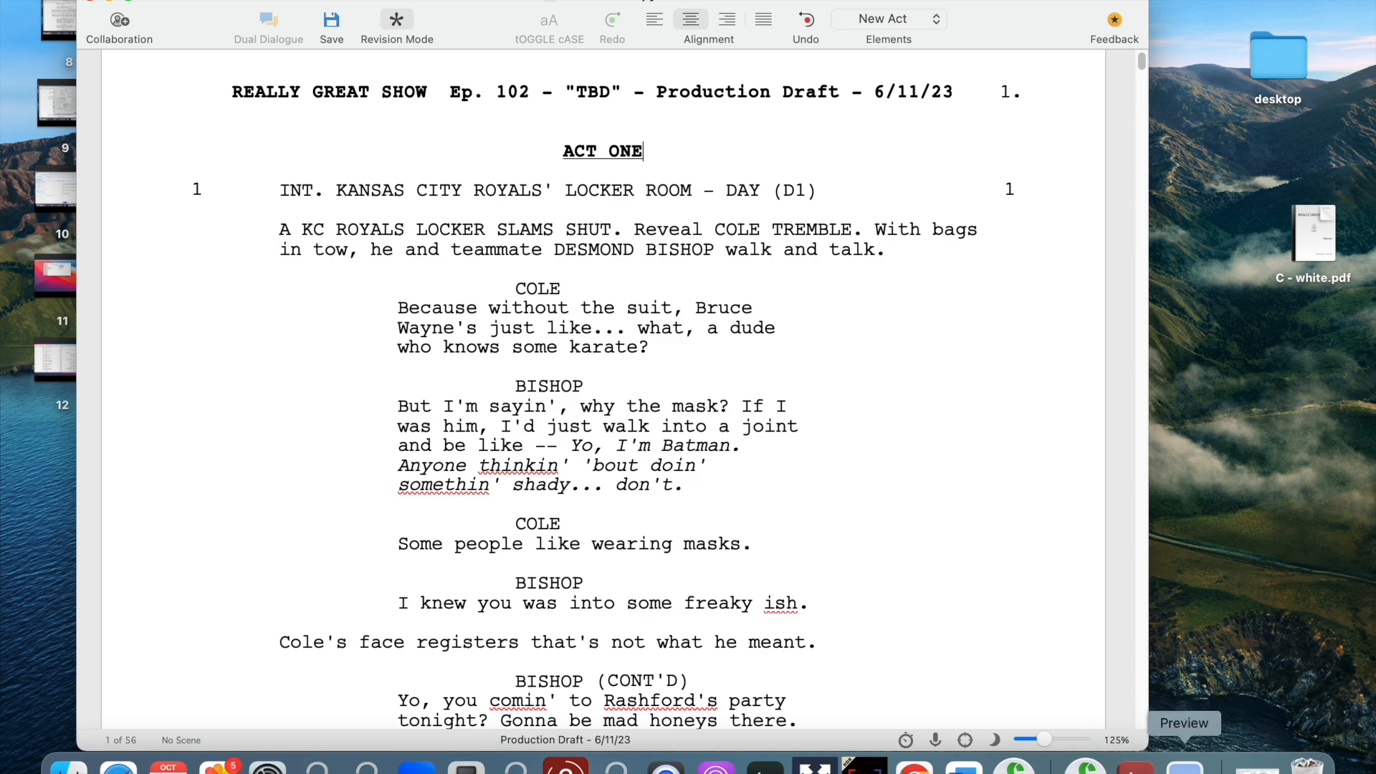
click(1297, 214)
scroll(634, 251, down, 10)
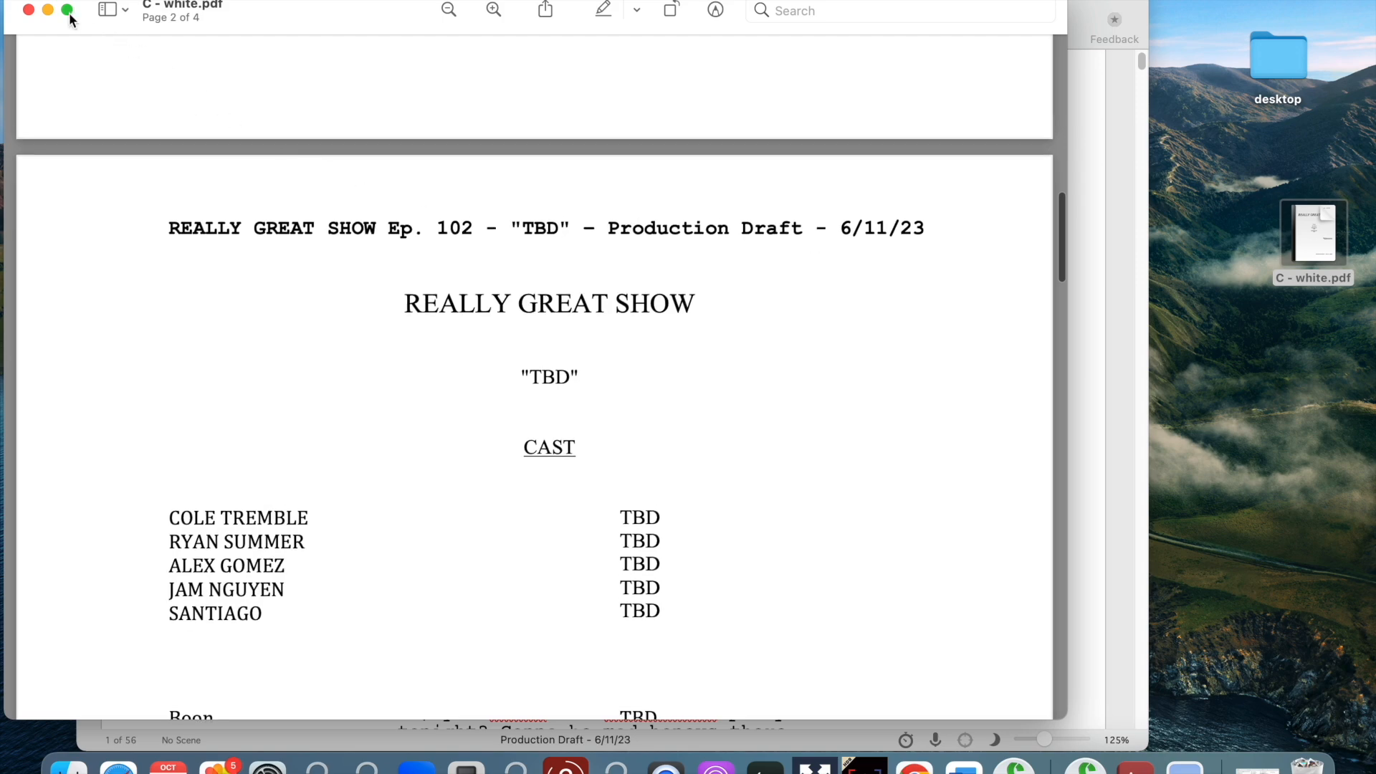
click(48, 9)
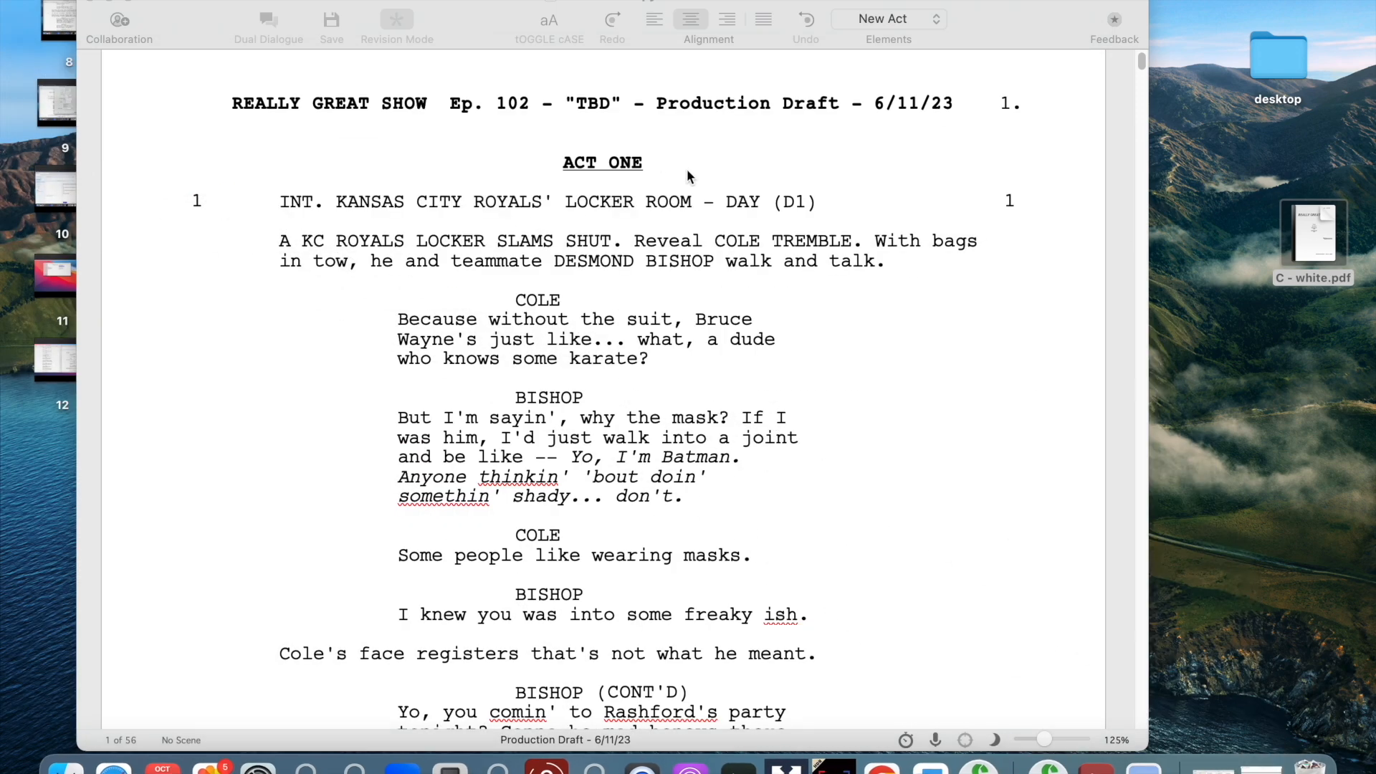
click(687, 169)
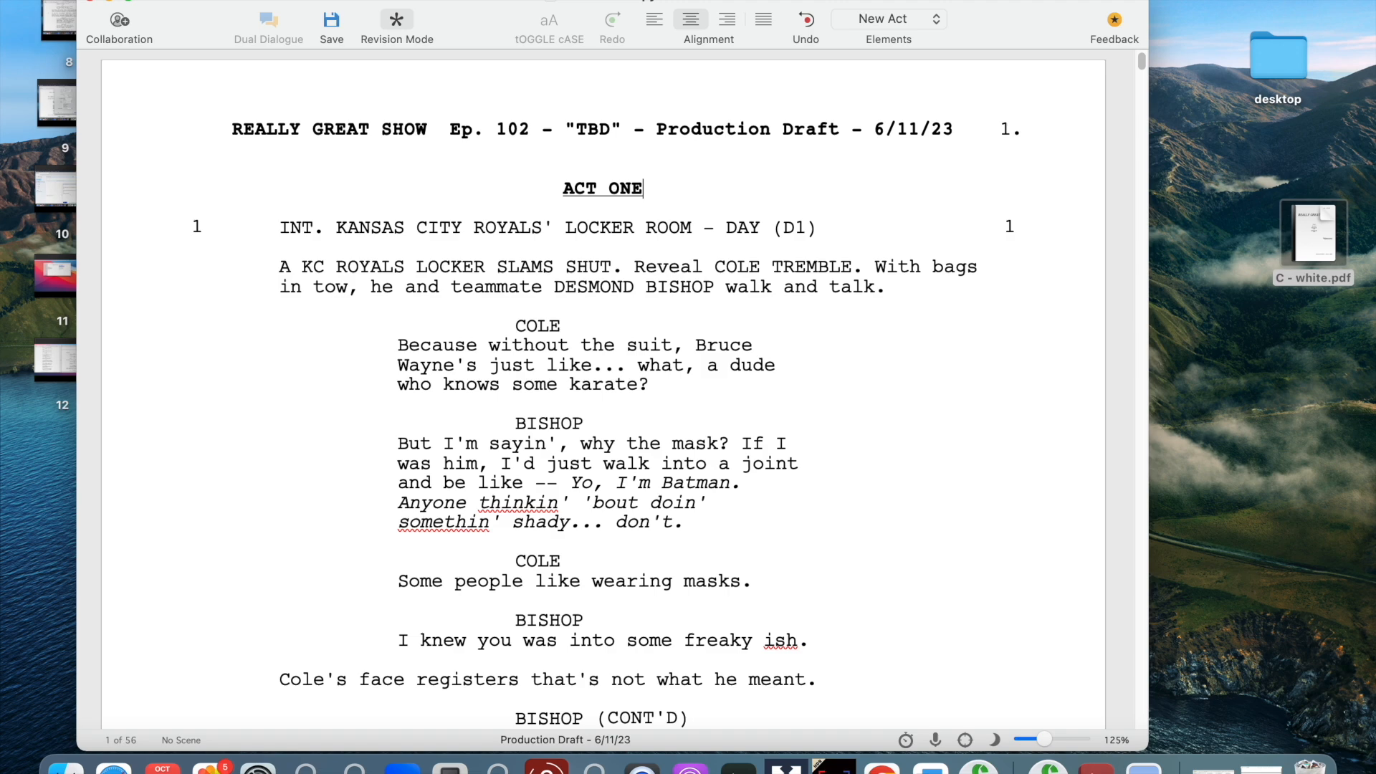
- Save the entire white script as a PDF on the desktop and close the script
click(154, 0)
click(172, 304)
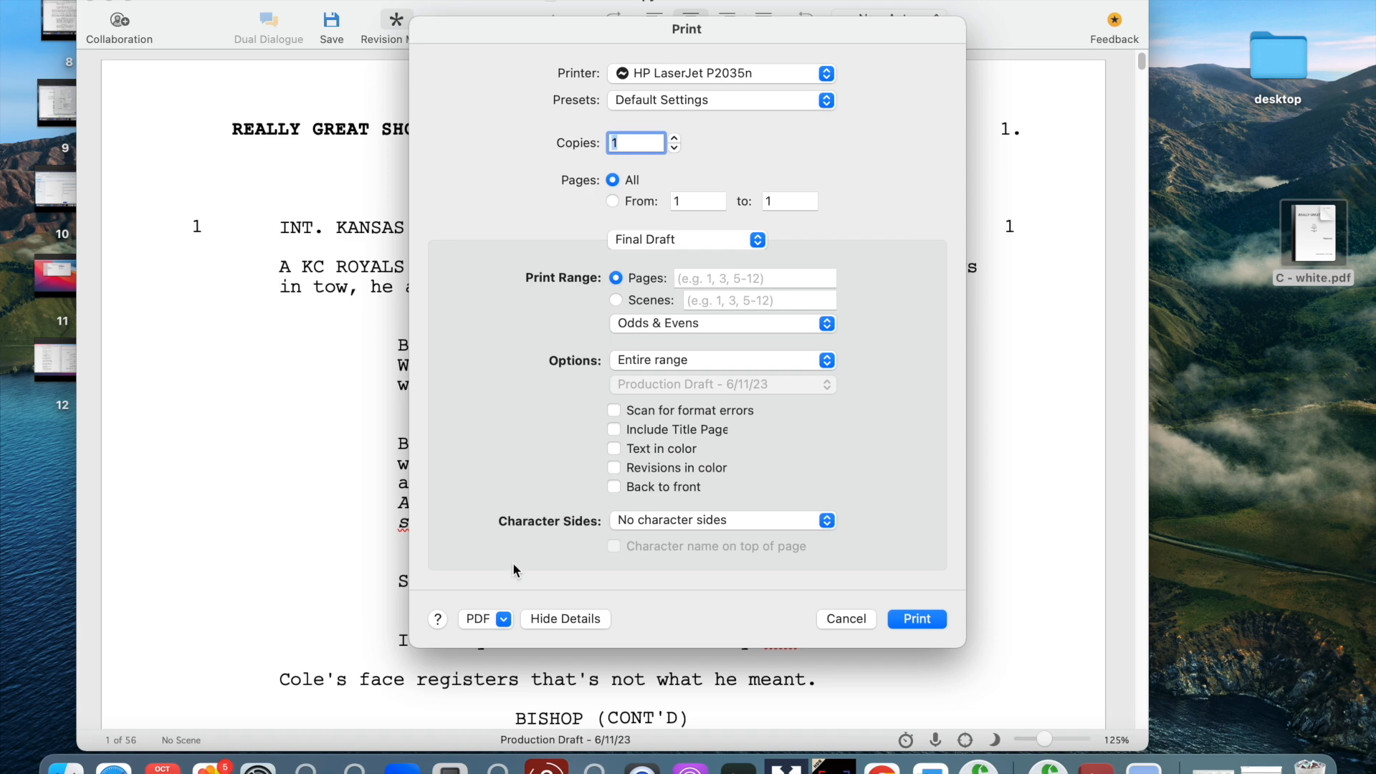
click(504, 619)
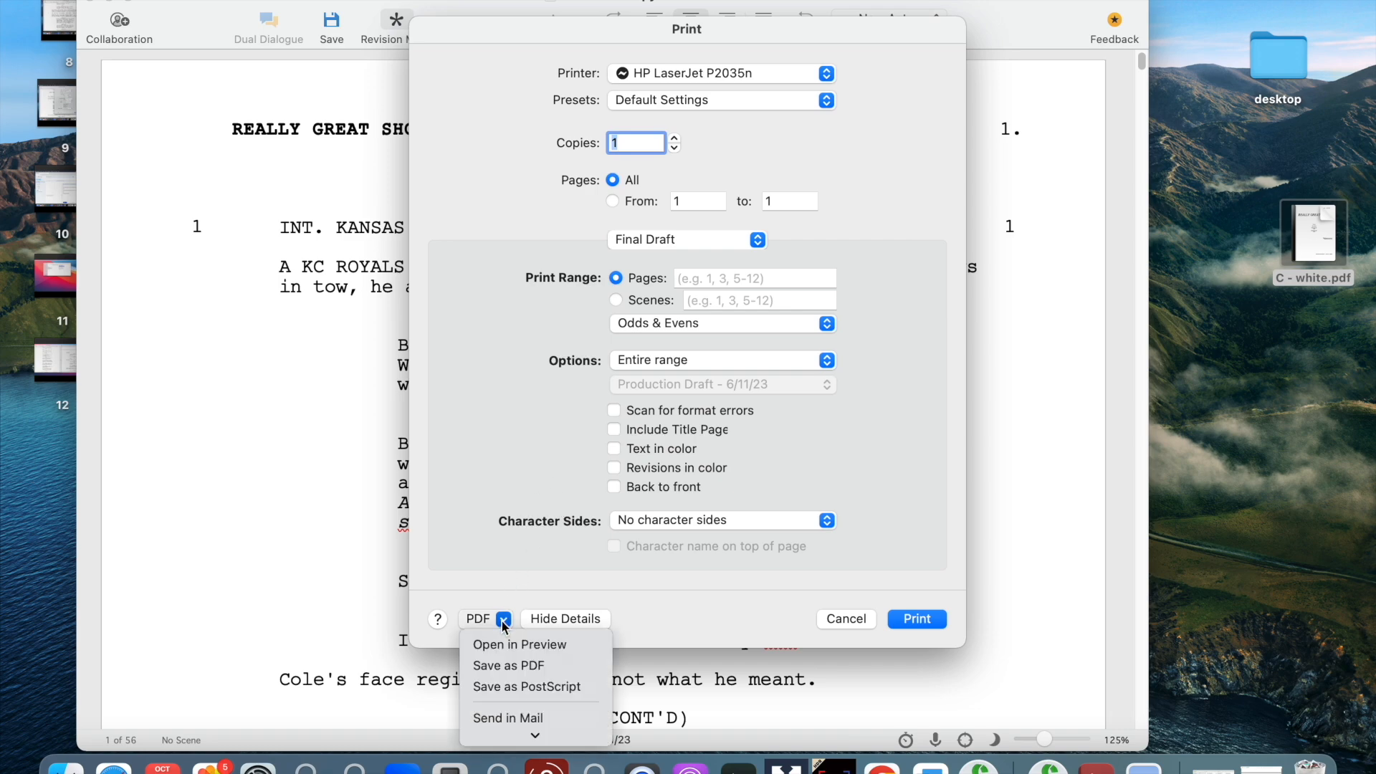
click(500, 666)
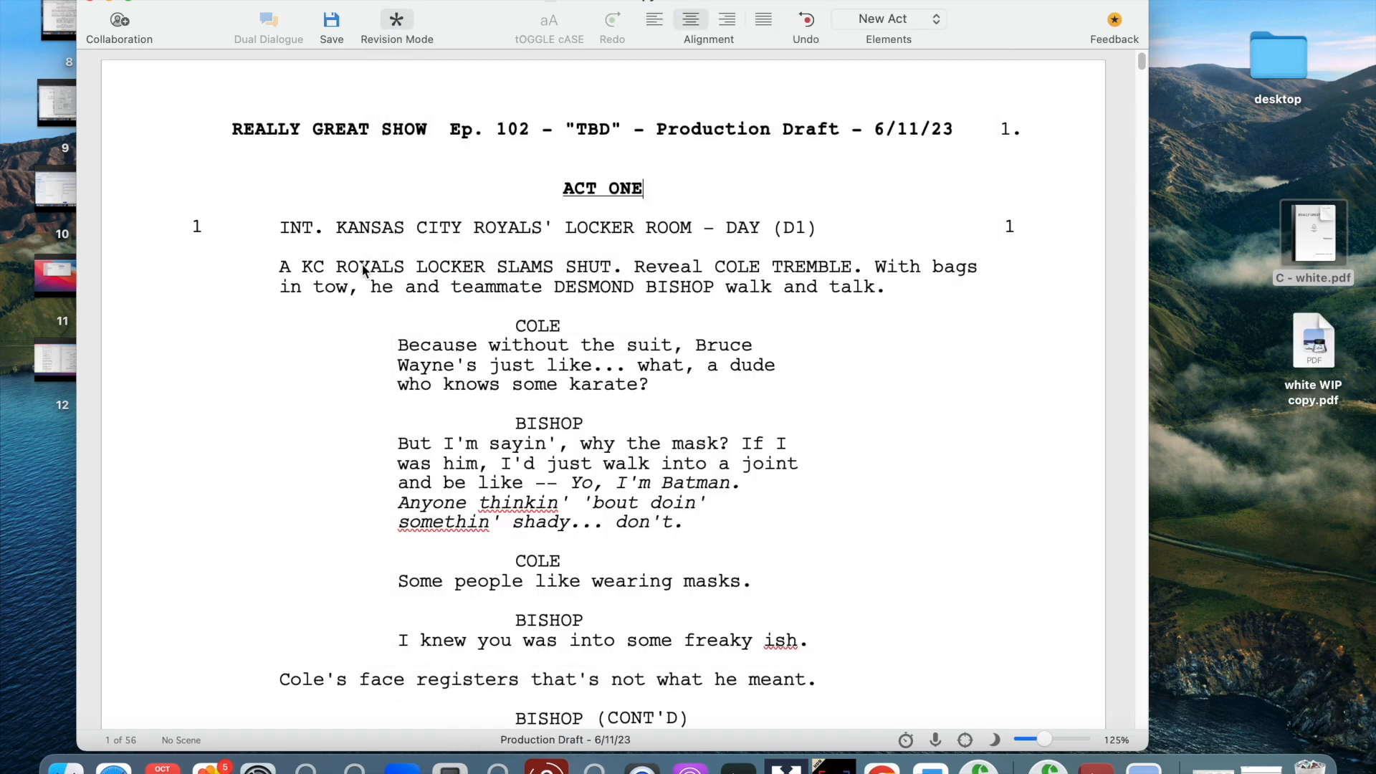
click(1240, 365)
click(842, 260)
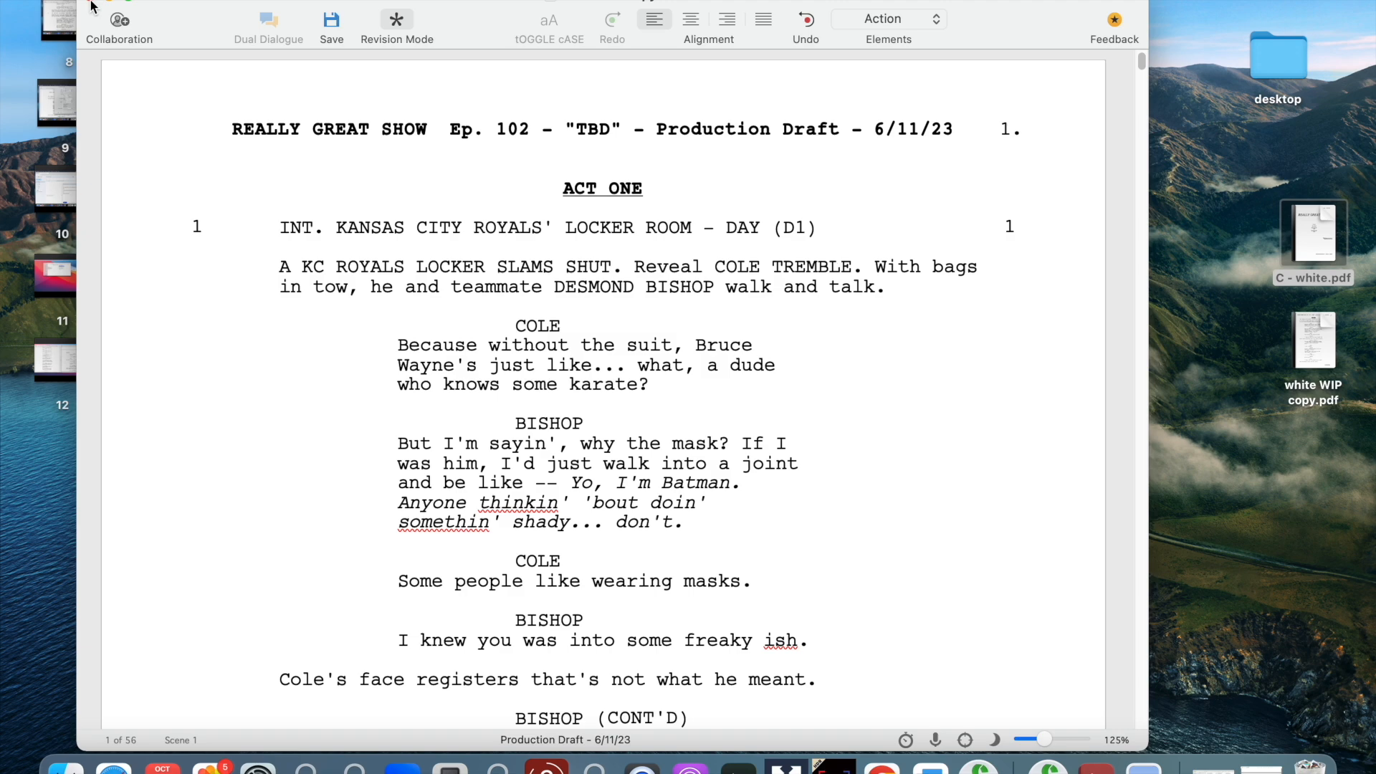
click(92, 4)
click(1085, 328)
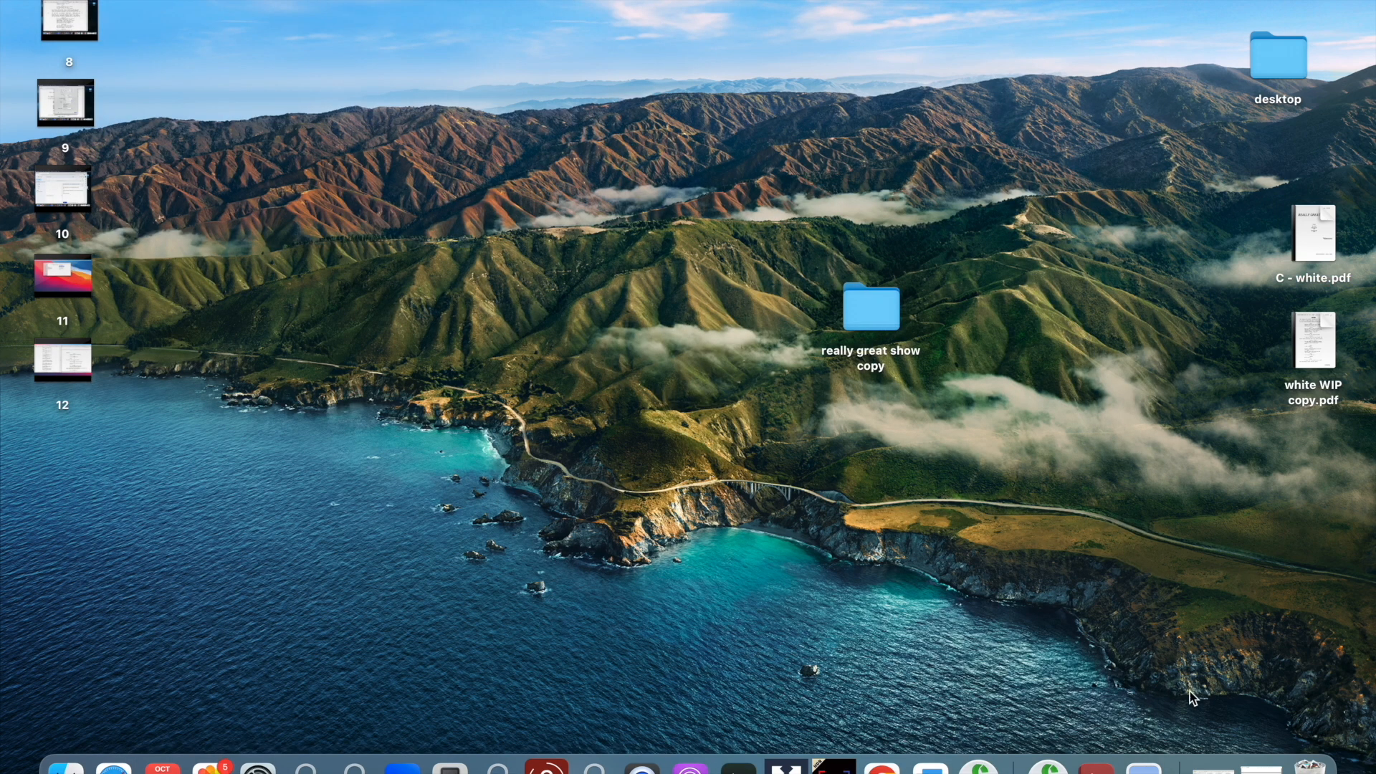
- Copy the name of the RGS_102 PDF dated 6.9.23 in the B - Studio/Network finals folder
click(1213, 765)
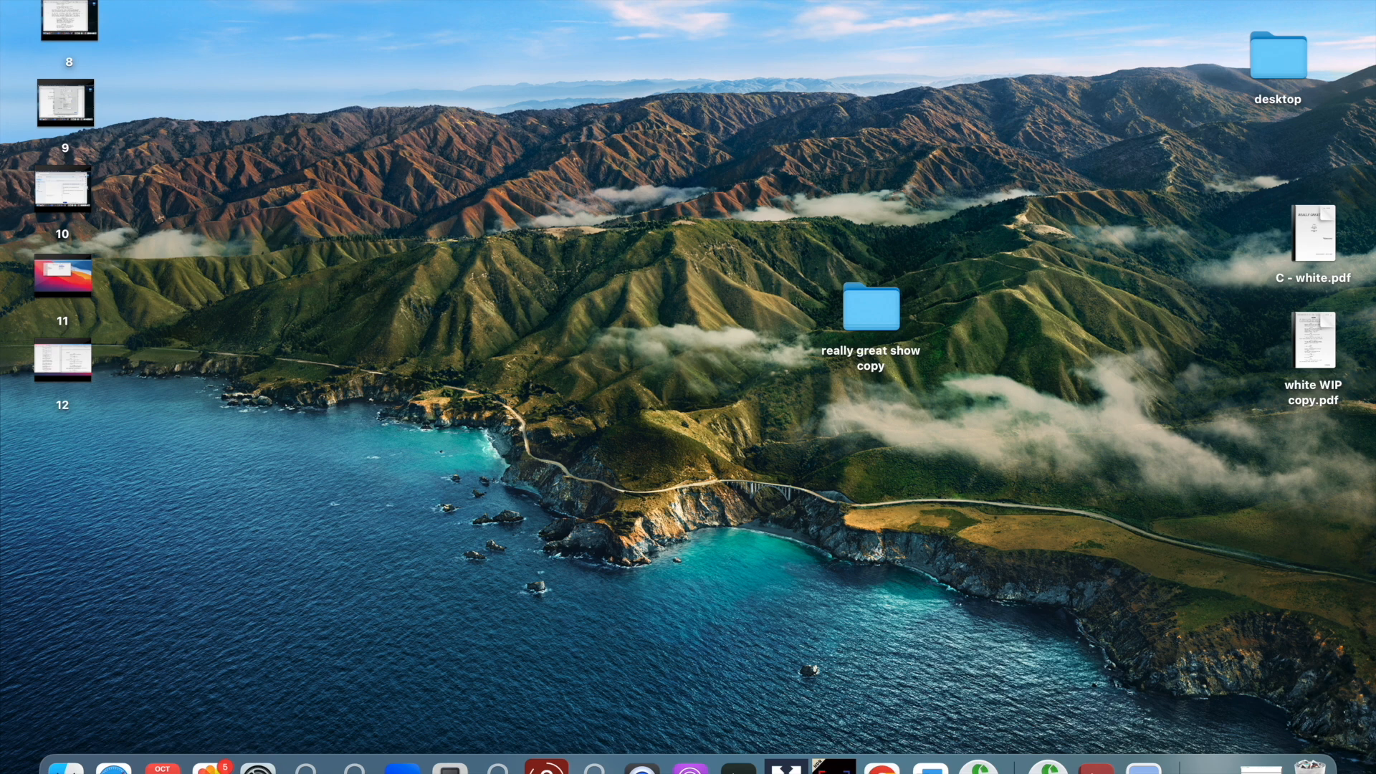
click(519, 116)
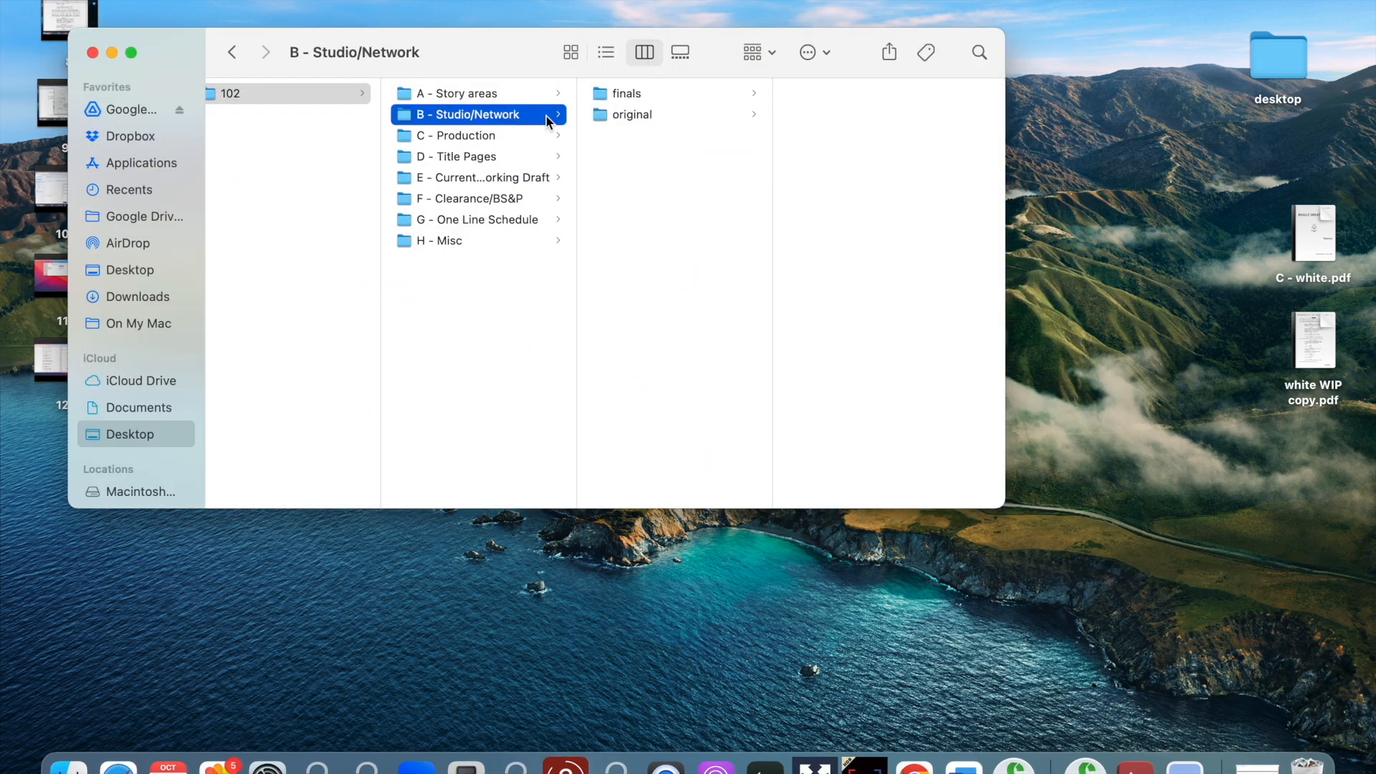
click(677, 96)
click(841, 92)
key(Return)
click(701, 171)
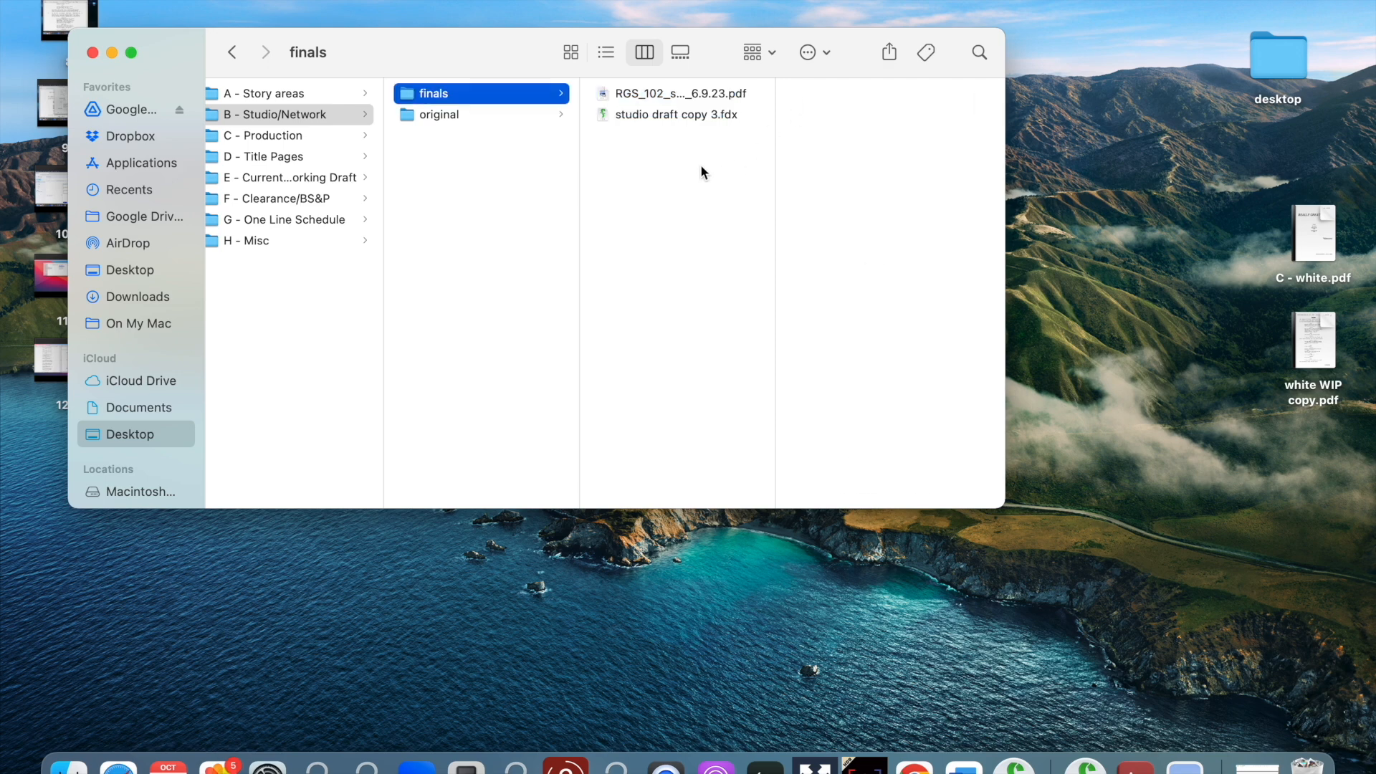
- Go to the finals folder of A - white under C - Production and minimize the file window
click(467, 140)
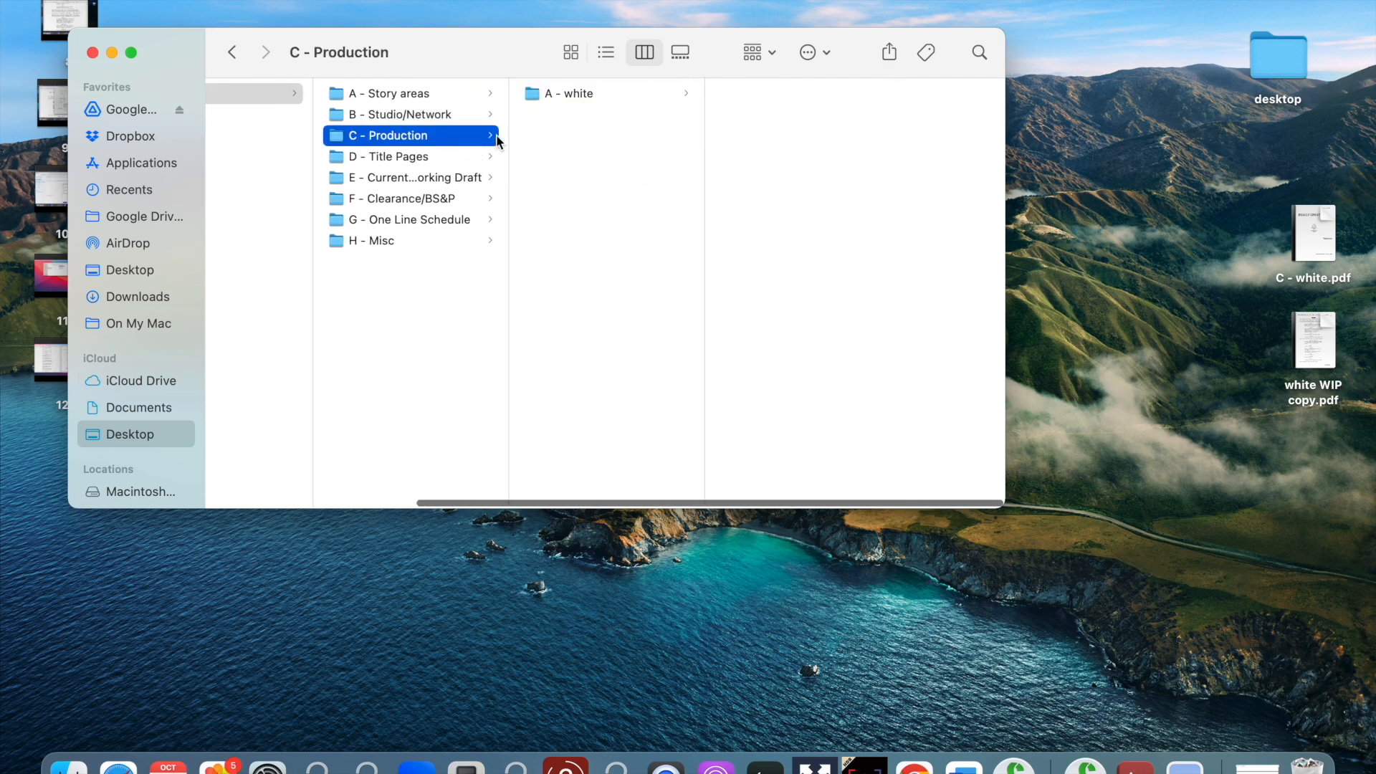
click(589, 96)
click(777, 99)
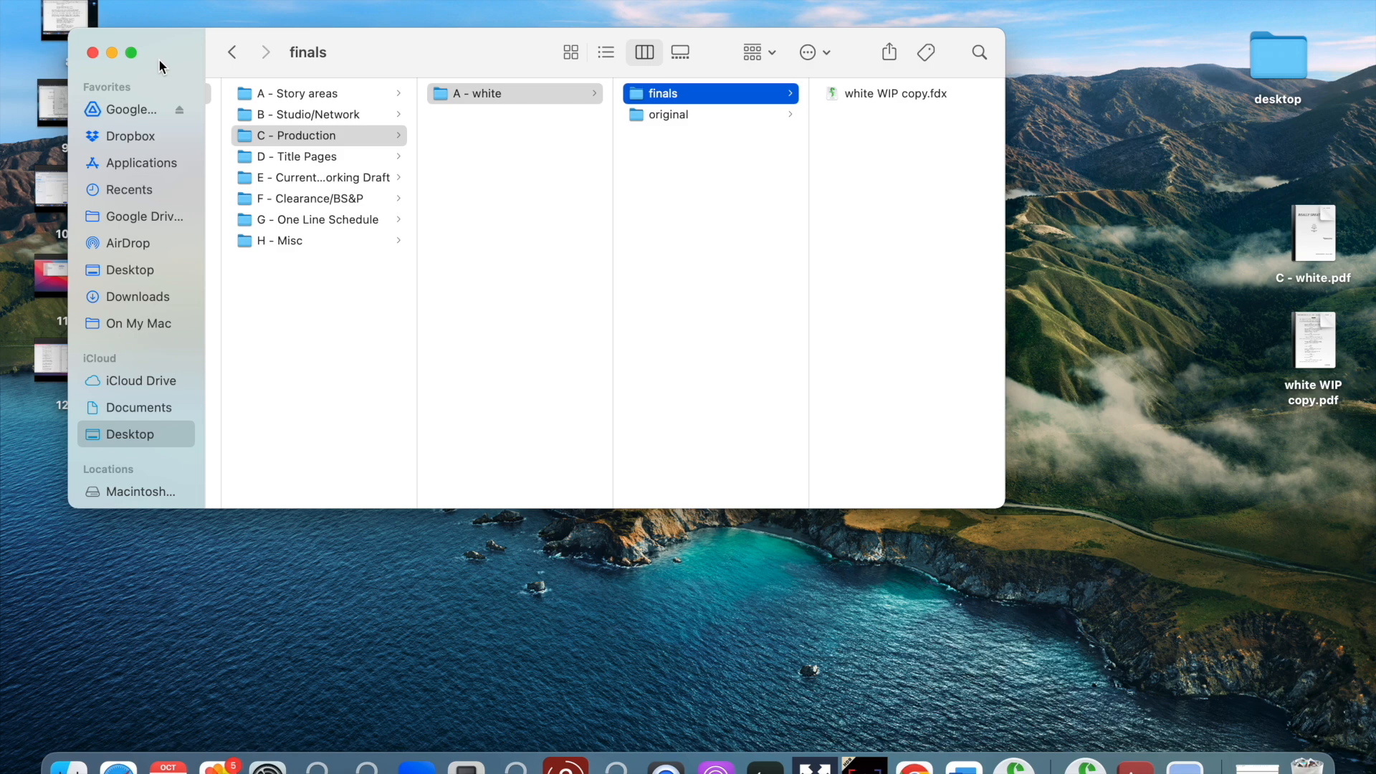
click(112, 53)
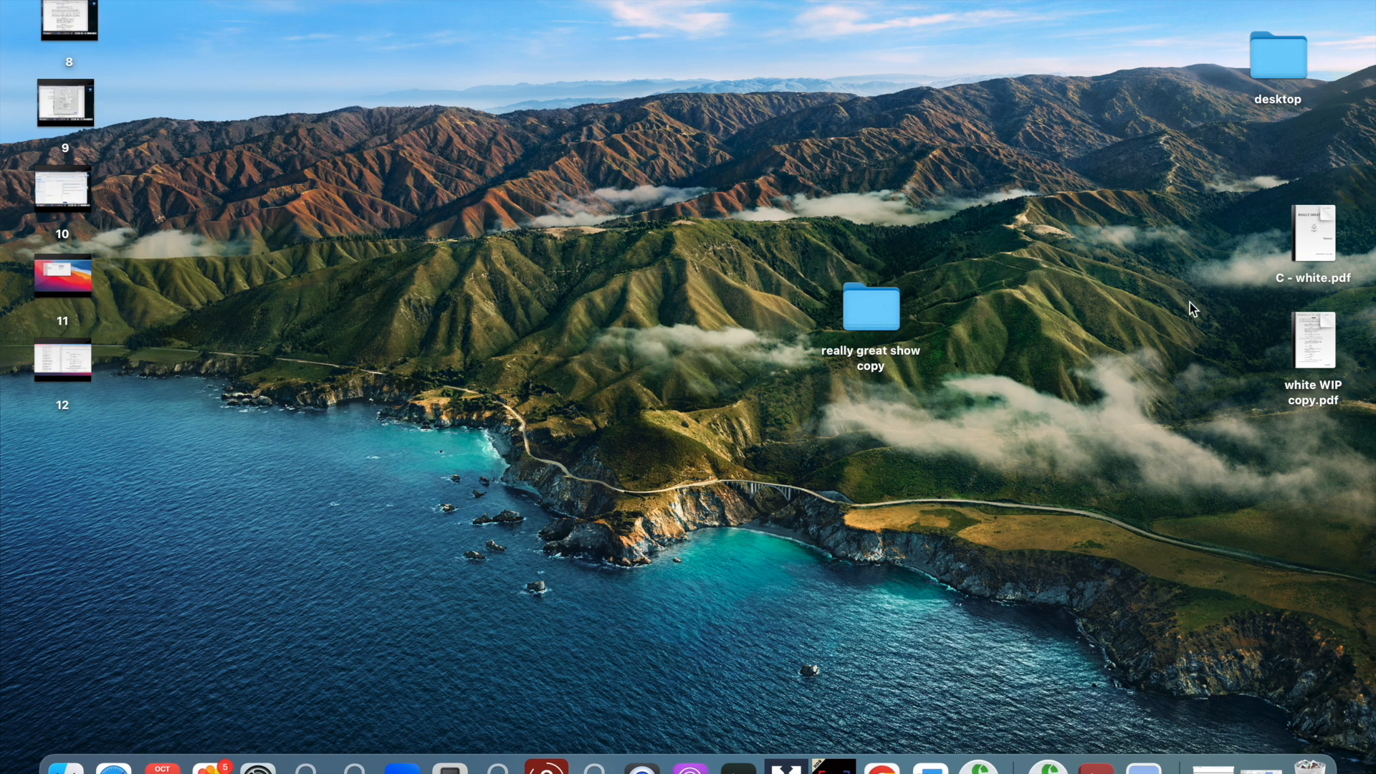
- Insert the title pages from C - white.pdf before the first page of white WIP copy.pdf and close the combined PDF
double_click(1320, 324)
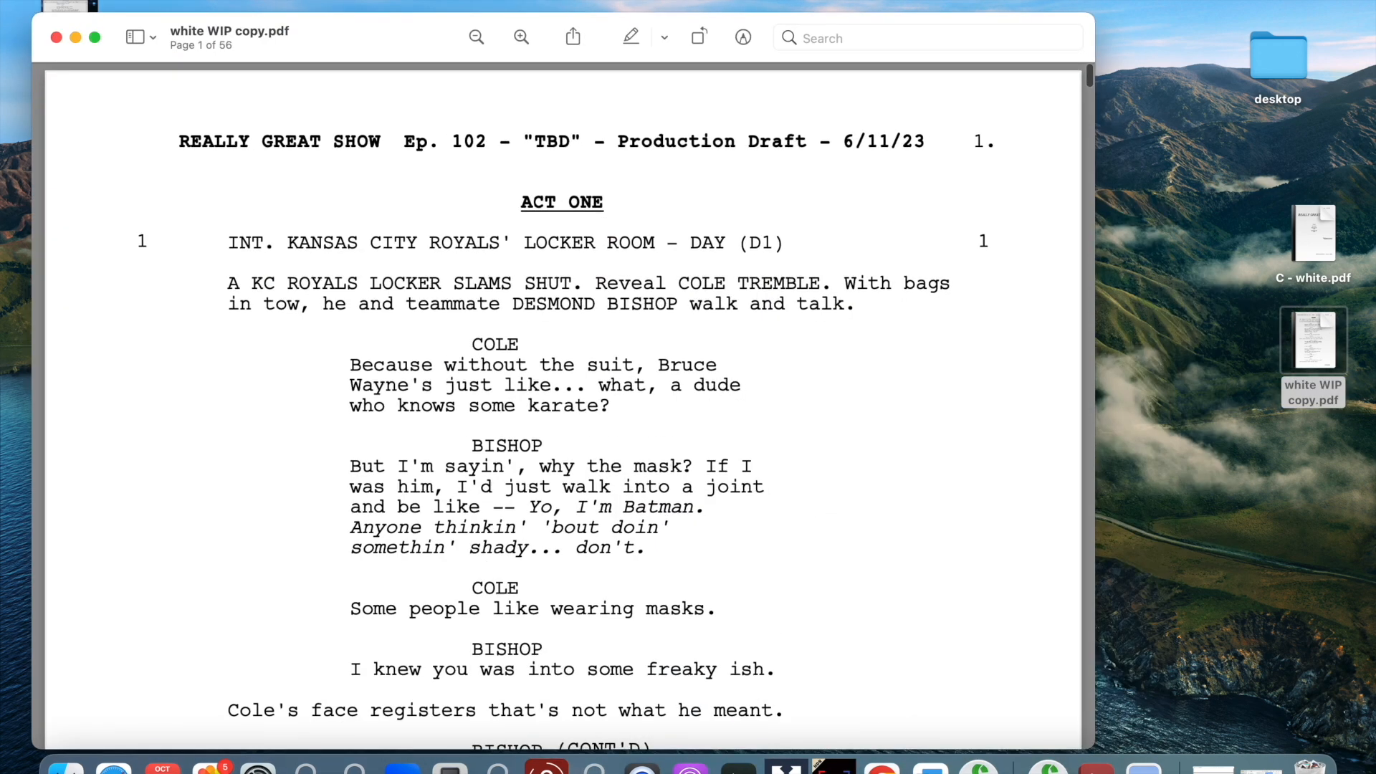
drag(561, 32, 705, 11)
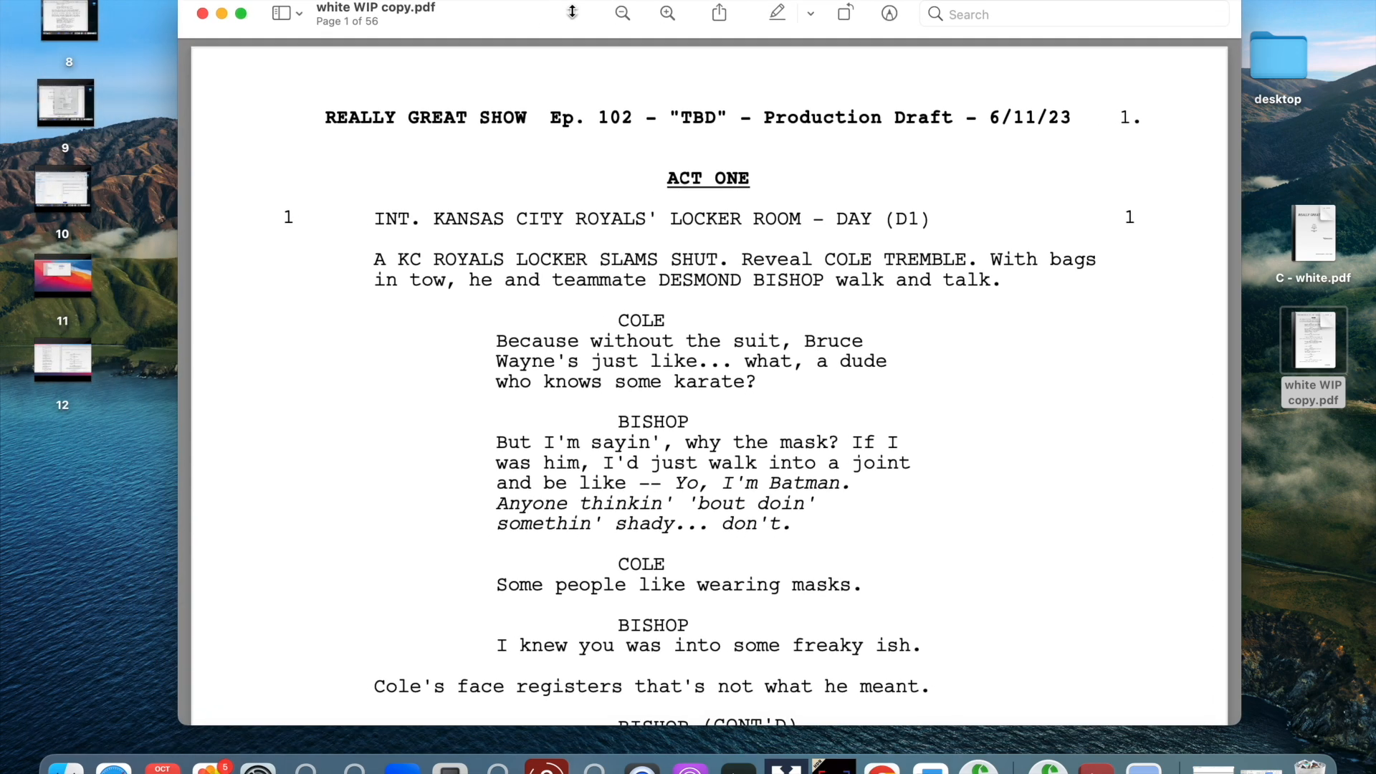
click(298, 17)
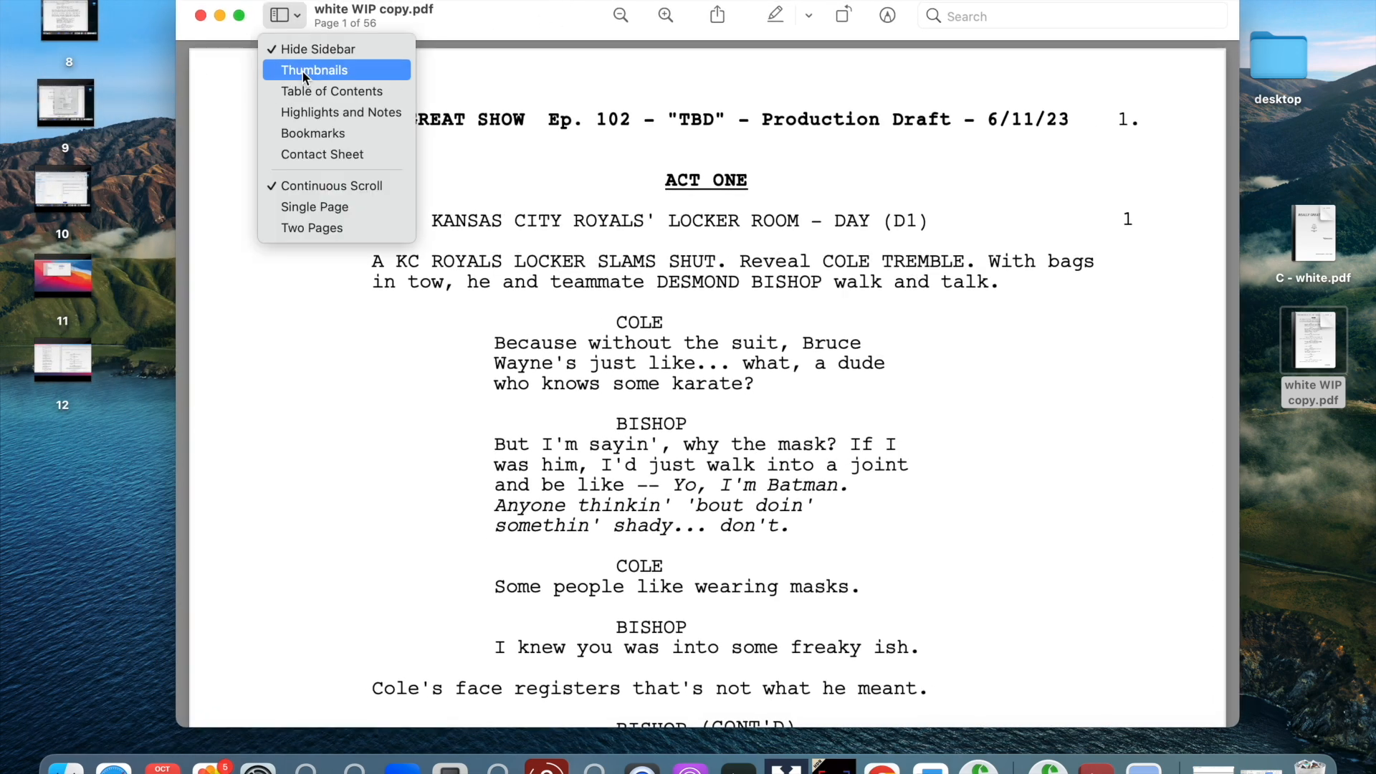
click(302, 71)
drag(1314, 236, 325, 115)
click(454, 21)
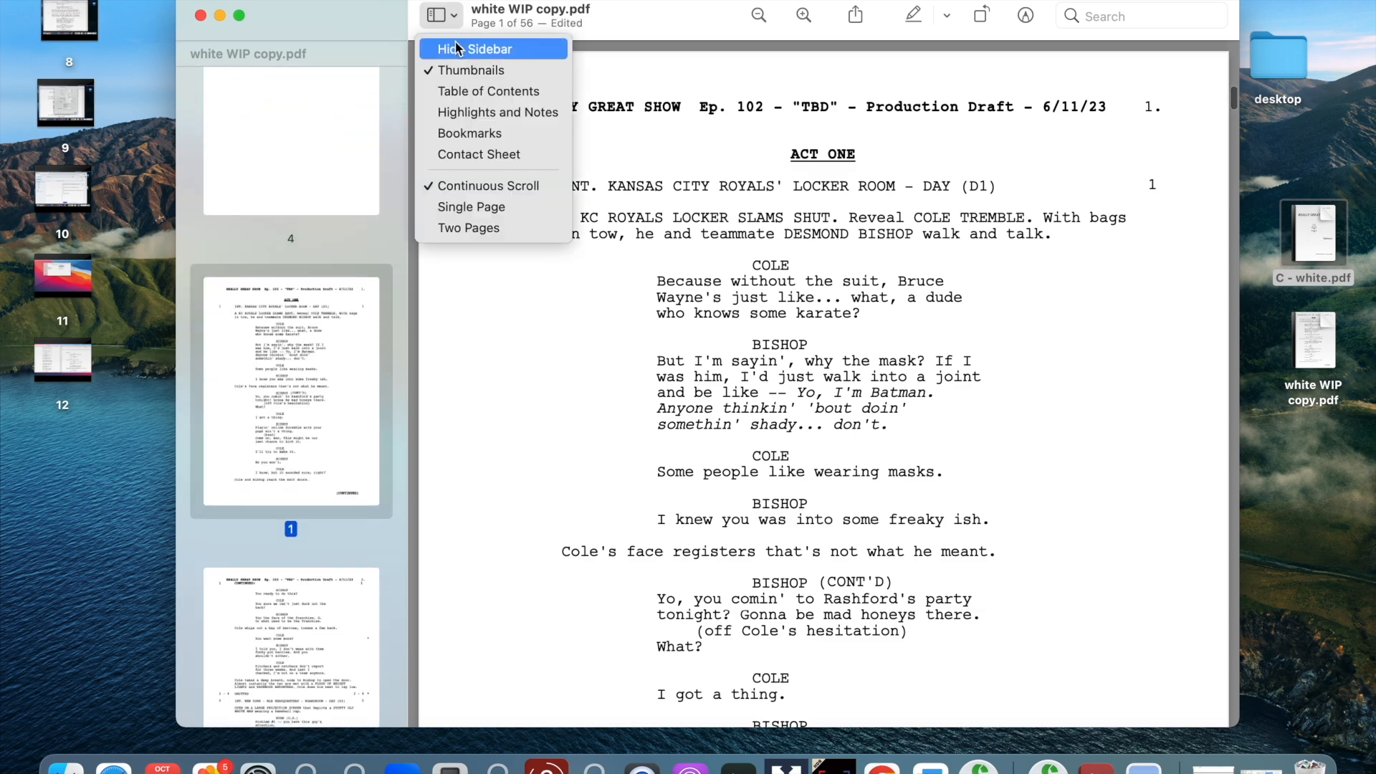
click(455, 49)
click(198, 16)
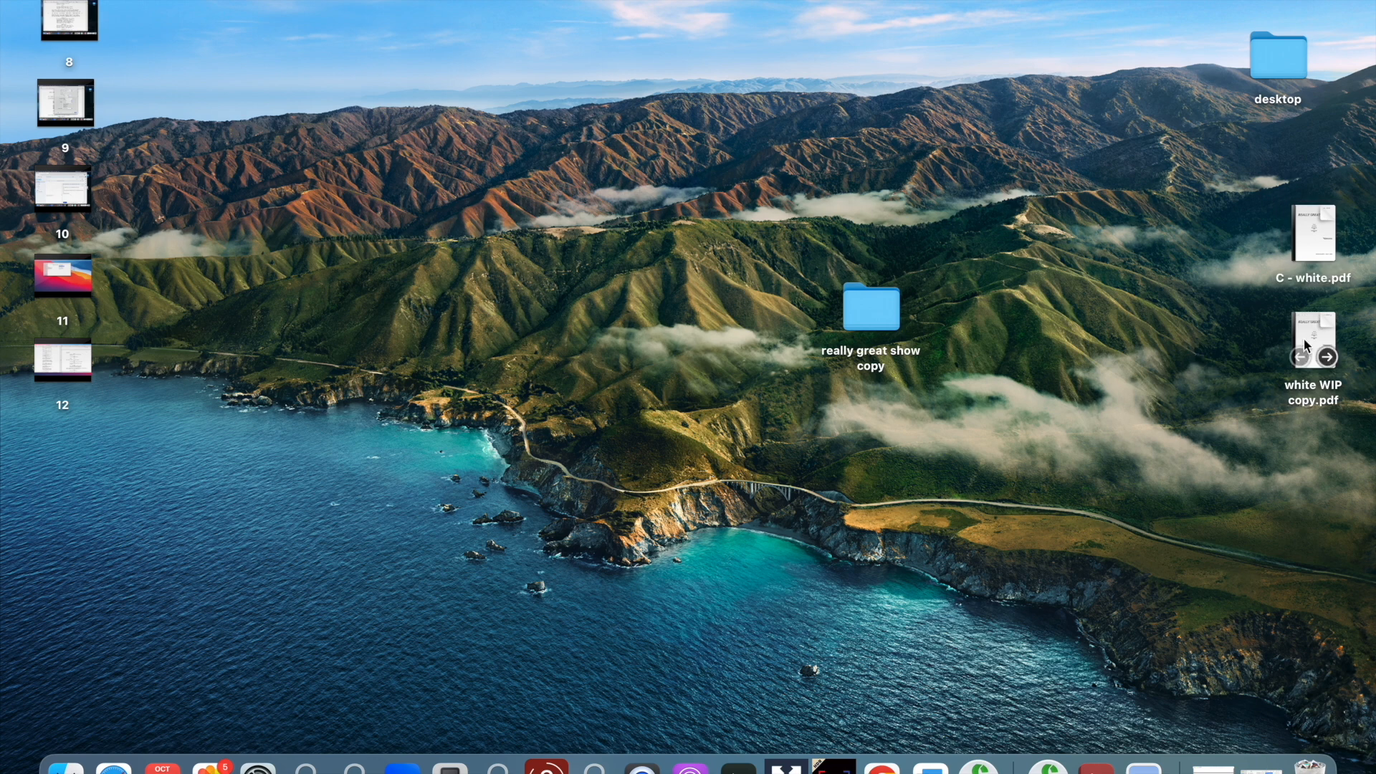
- Rename the combined PDF on the desktop as RGS_102_production_starred_6.9.23
drag(1307, 404, 1194, 406)
key(Return)
text(RGS_102_studio/network 6.9.23)
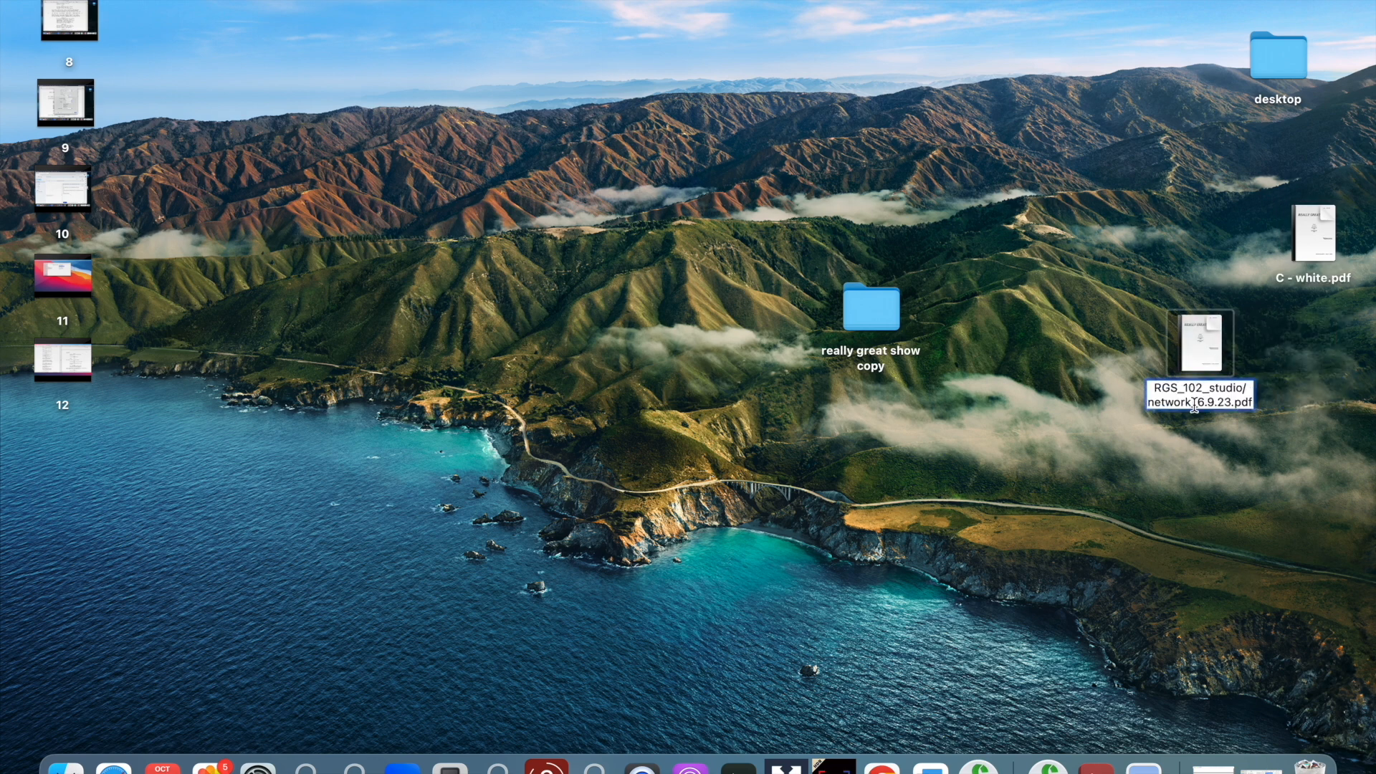
key(BackSpace)
key(BackSpace)
key(BackSpace)
key(BackSpace)
key(BackSpace)
key(BackSpace)
key(BackSpace)
key(BackSpace)
key(BackSpace)
key(BackSpace)
key(BackSpace)
key(BackSpace)
key(BackSpace)
key(BackSpace)
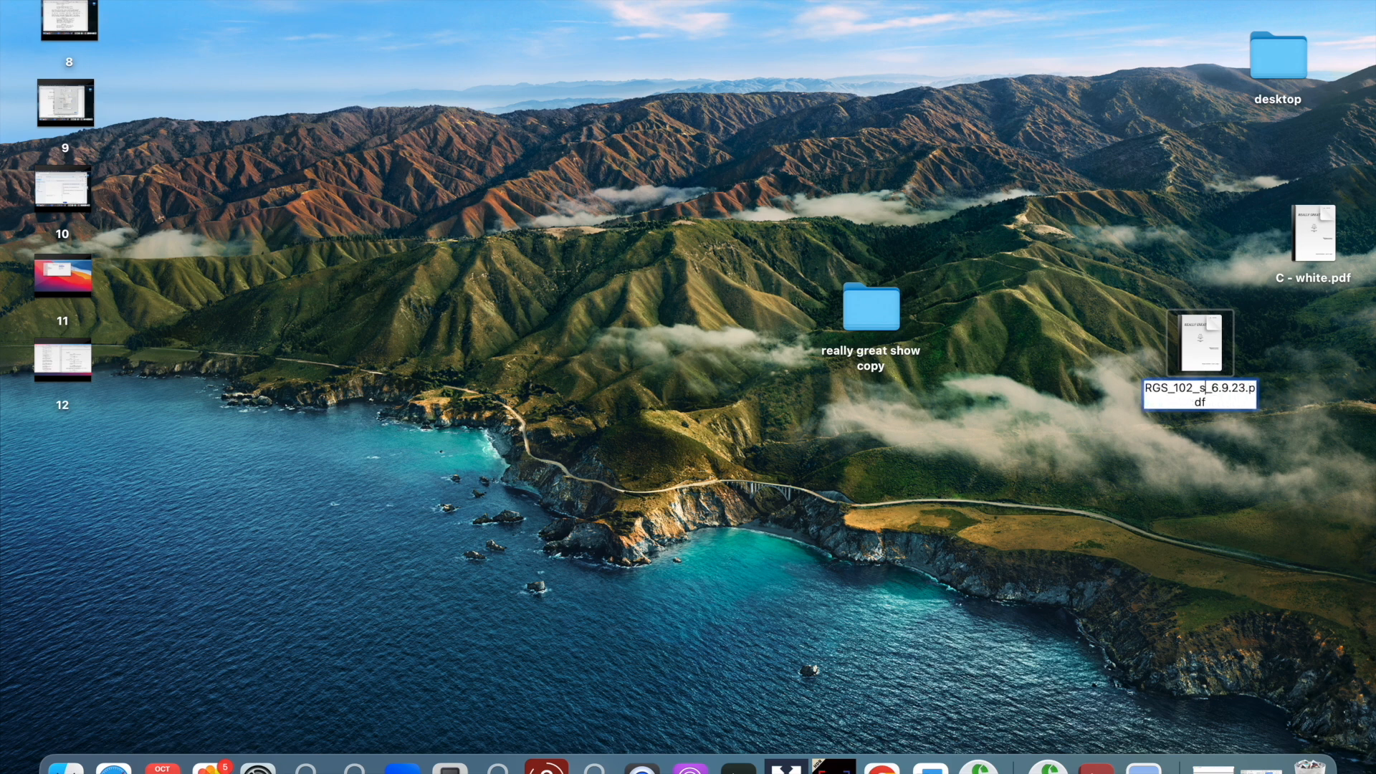
text(productio)
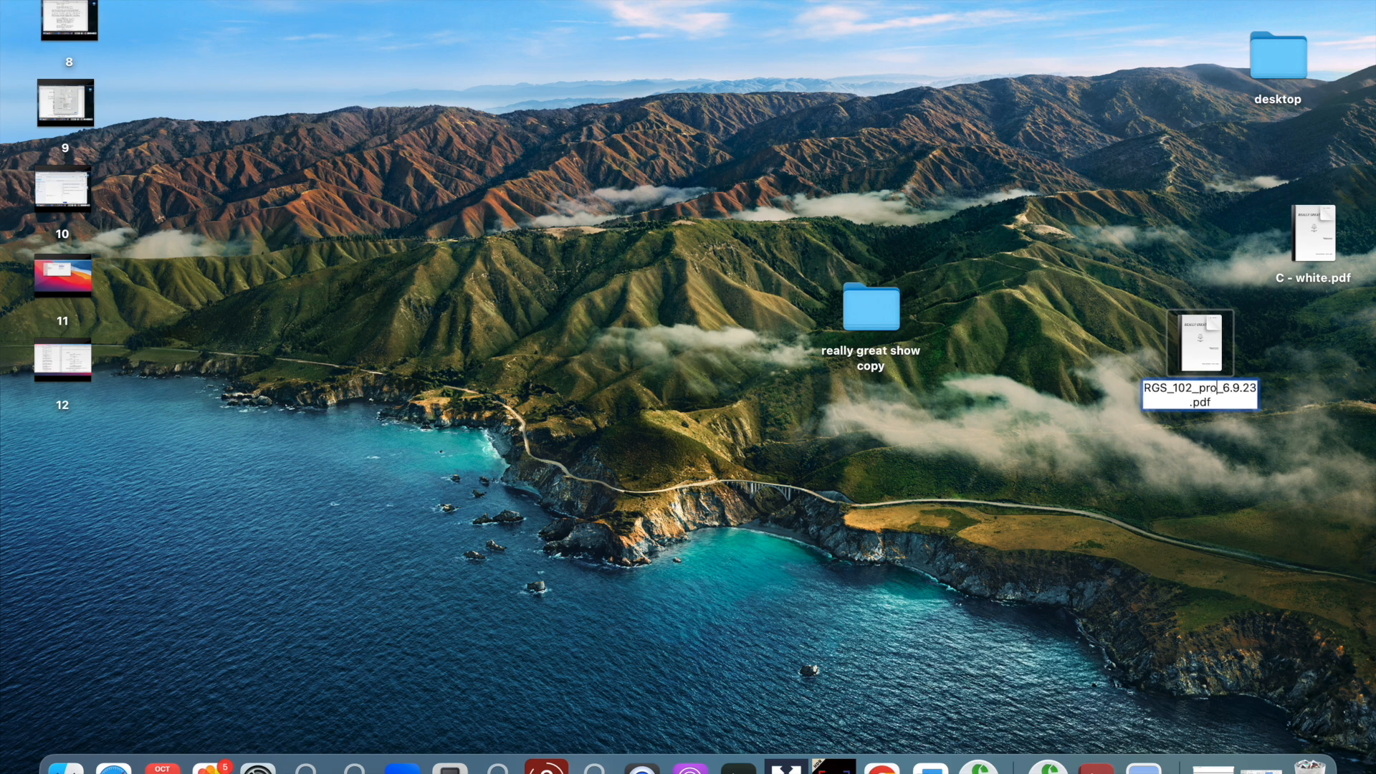
text(n)
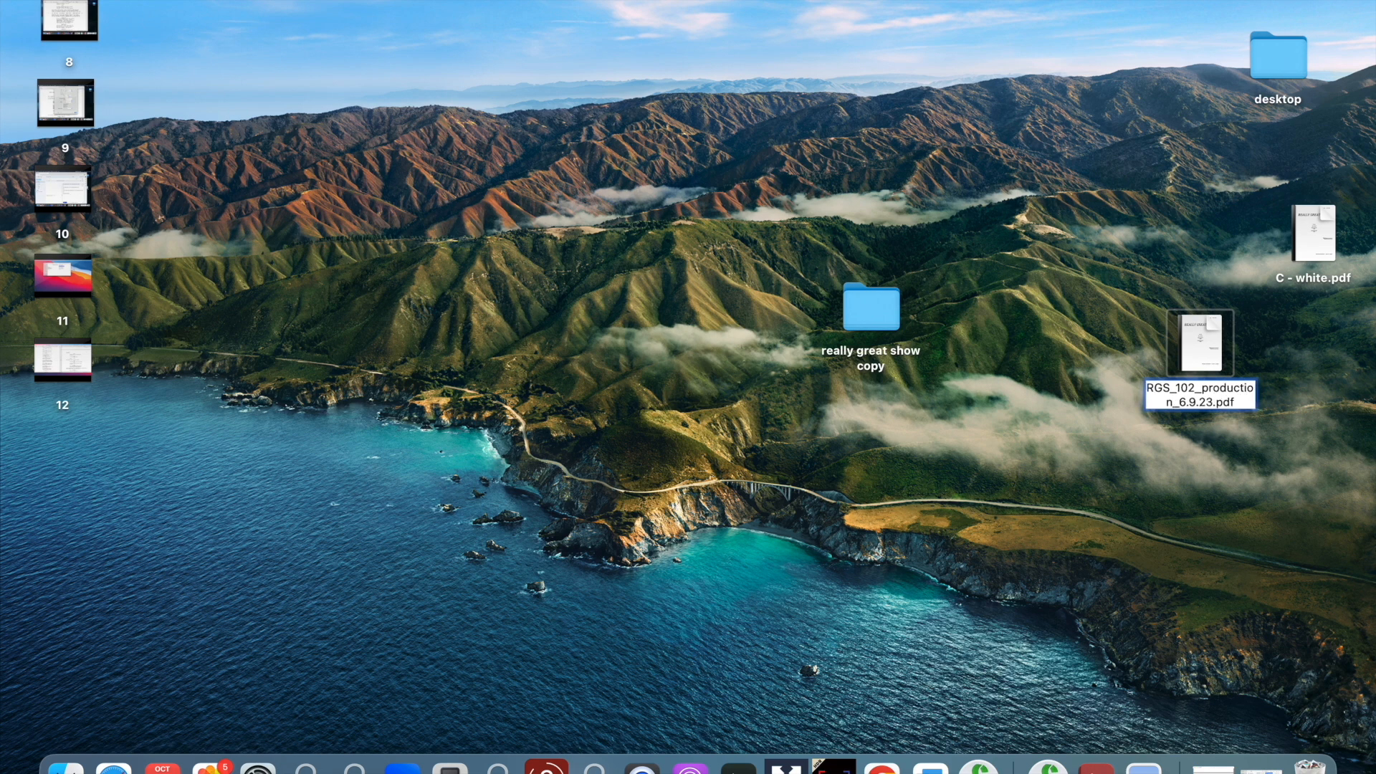
text(_starred)
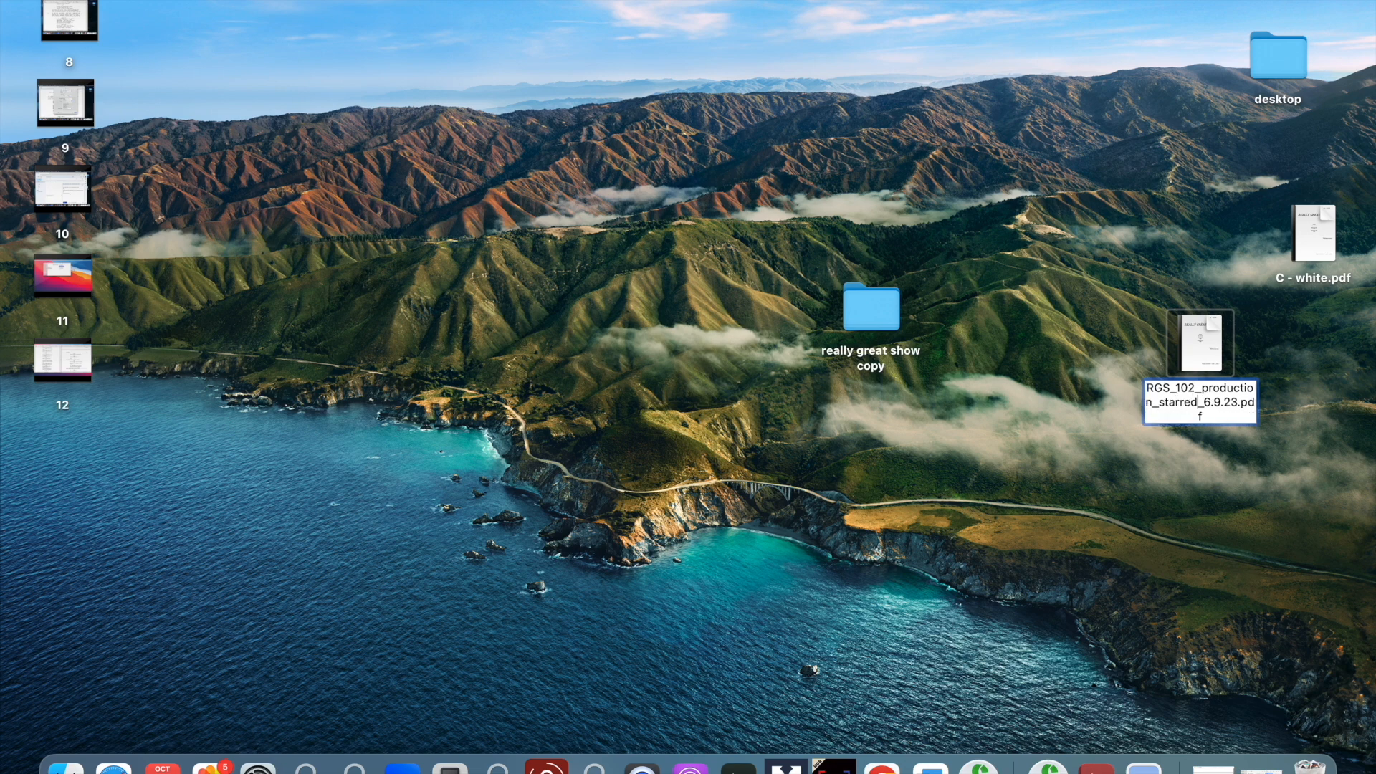
key(Return)
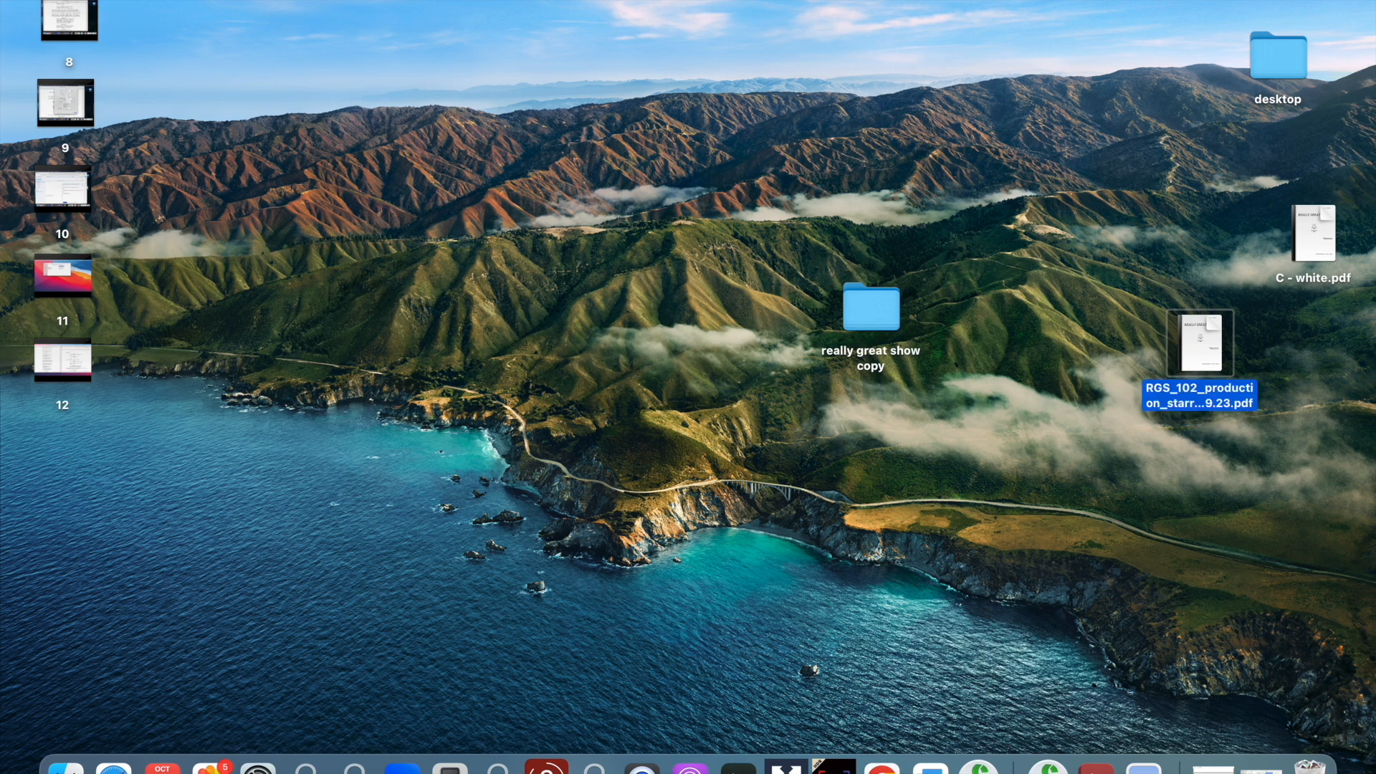
- Move the renamed production PDF from the desktop into the A - white finals folder
click(1092, 365)
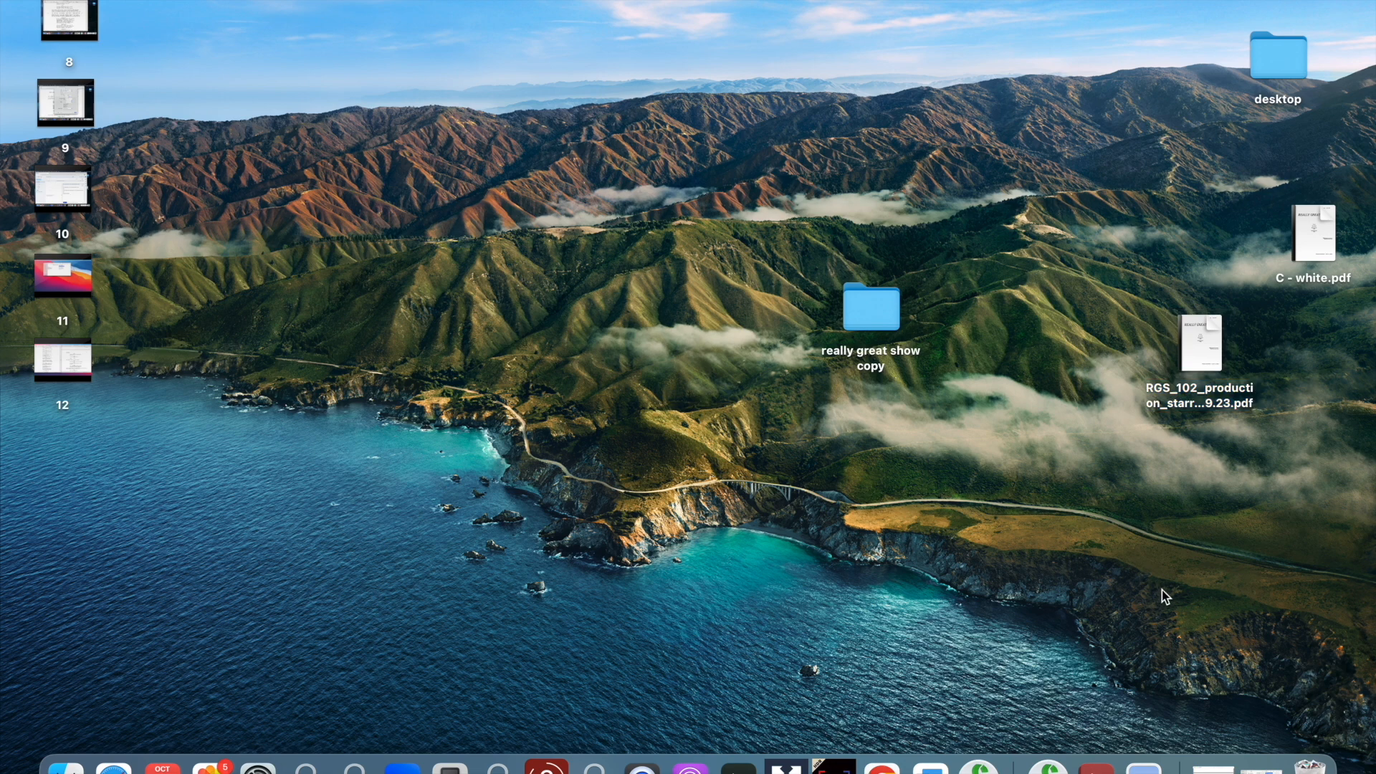
click(1258, 770)
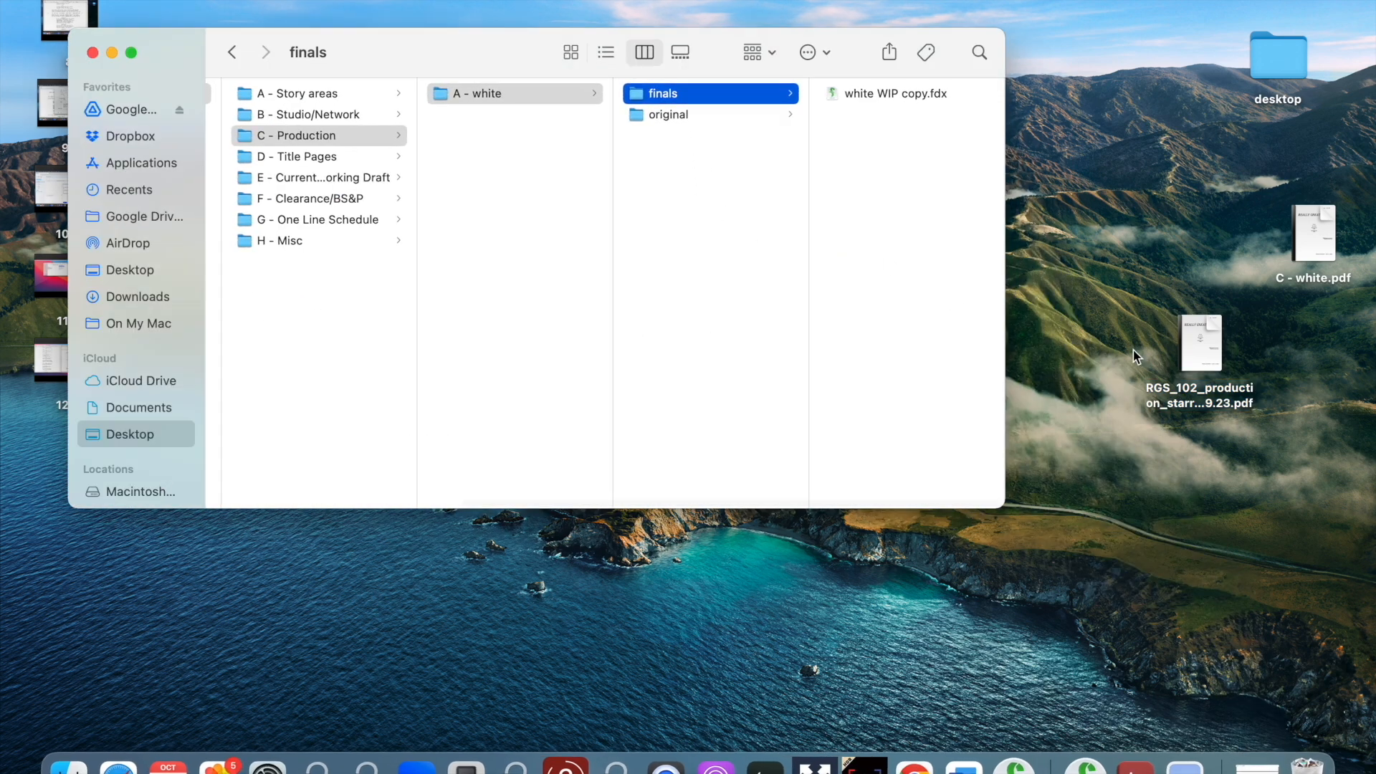
drag(1204, 354, 925, 188)
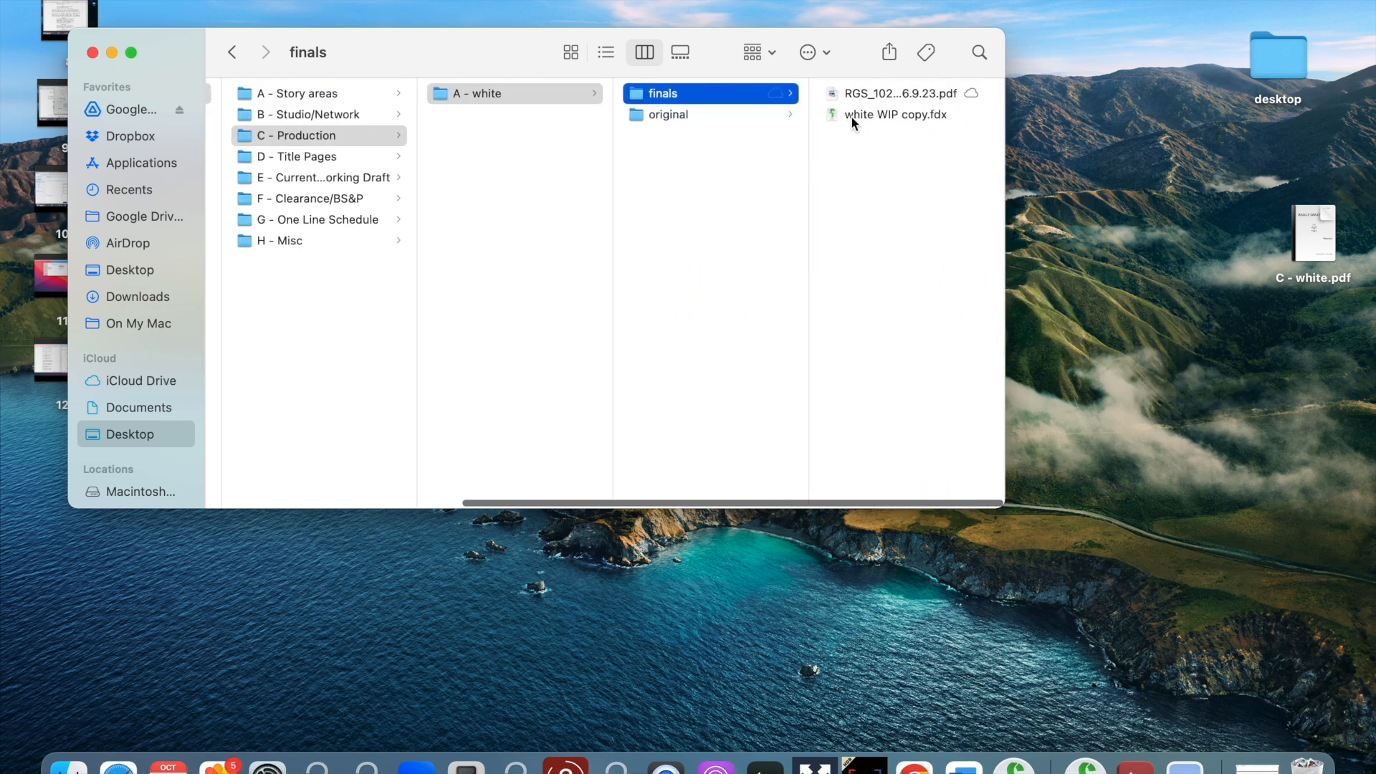
- Duplicate white WIP copy.fdx in the finals folder and rename the duplicate "white WIP clean"
click(853, 115)
drag(519, 61, 523, 40)
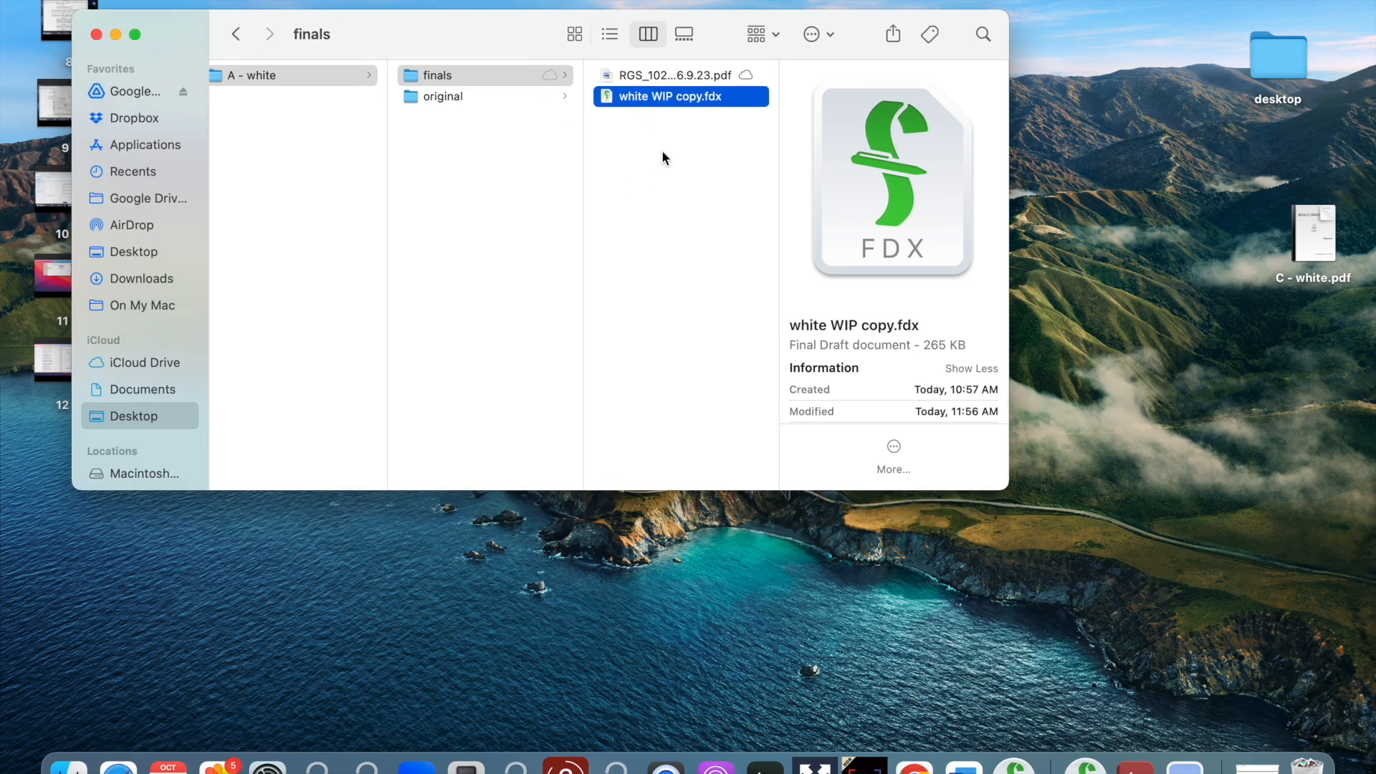
key(super+d)
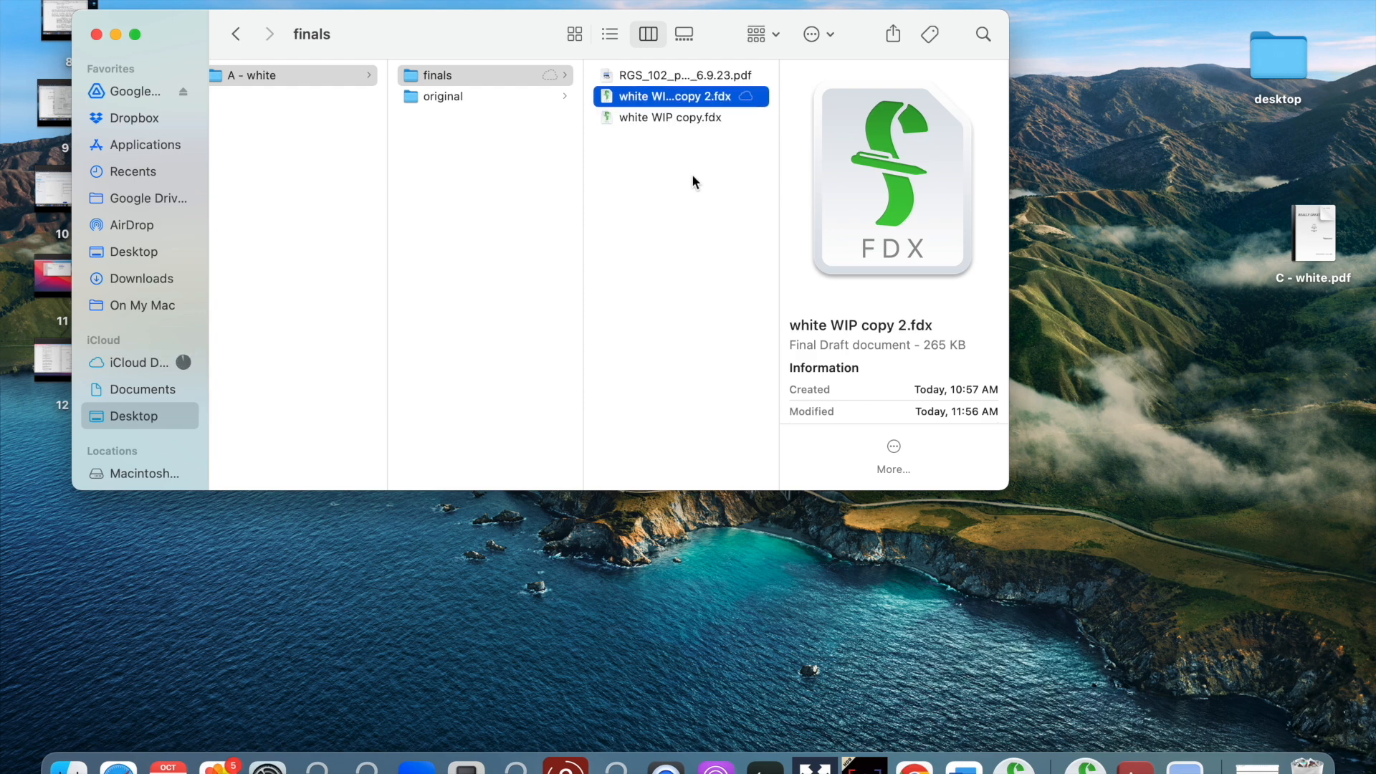
key(Return)
key(Right)
key(BackSpace)
key(BackSpace)
key(BackSpace)
key(BackSpace)
key(BackSpace)
key(BackSpace)
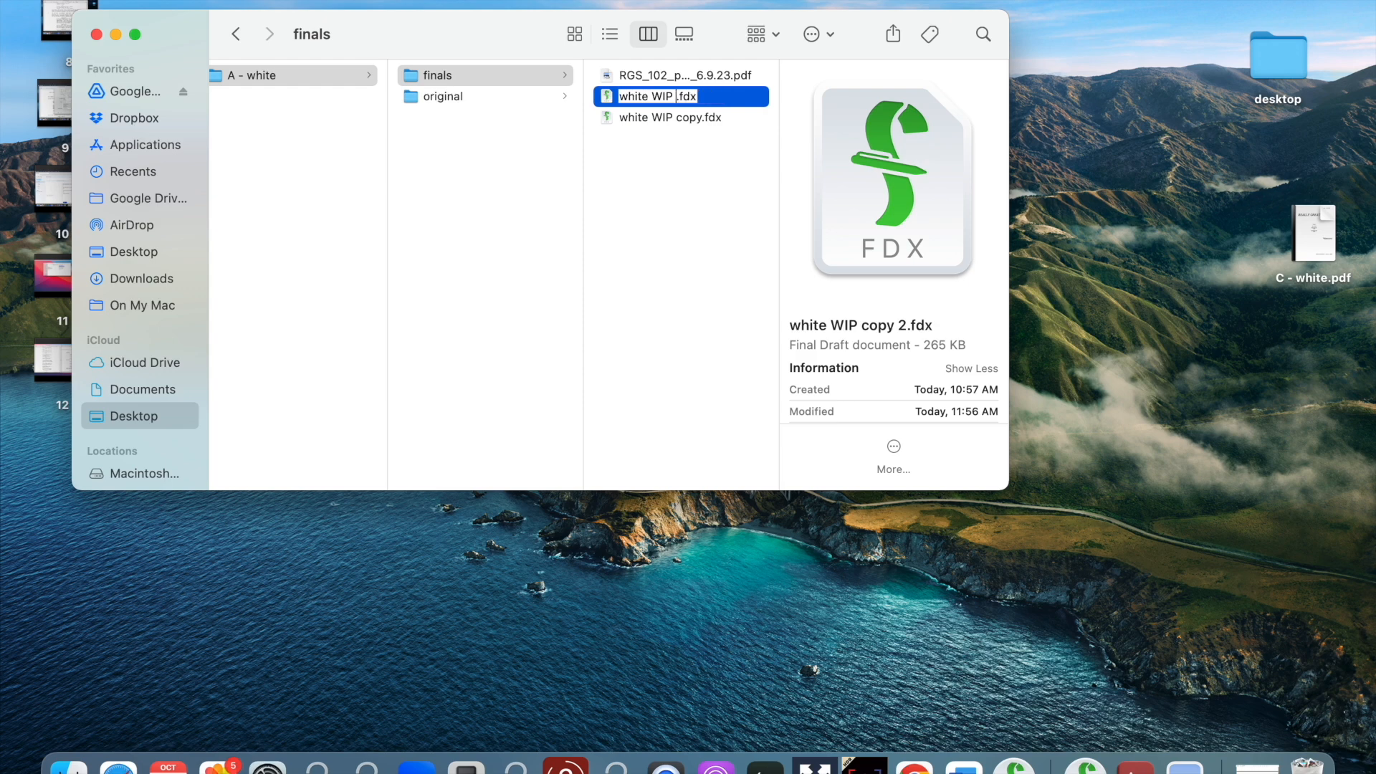
text(clean)
key(Return)
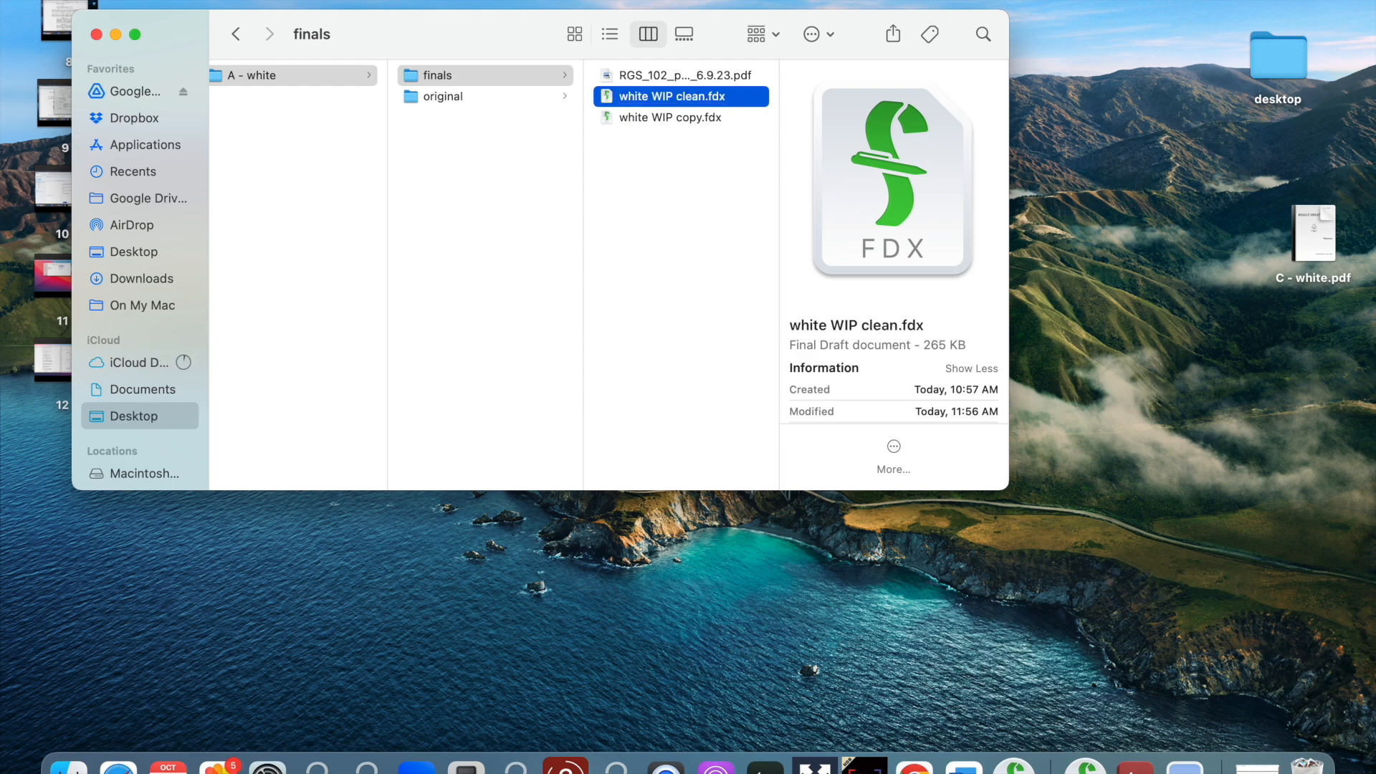
- Open white WIP clean.fdx and clear the revision marks from the entire script
key(super+o)
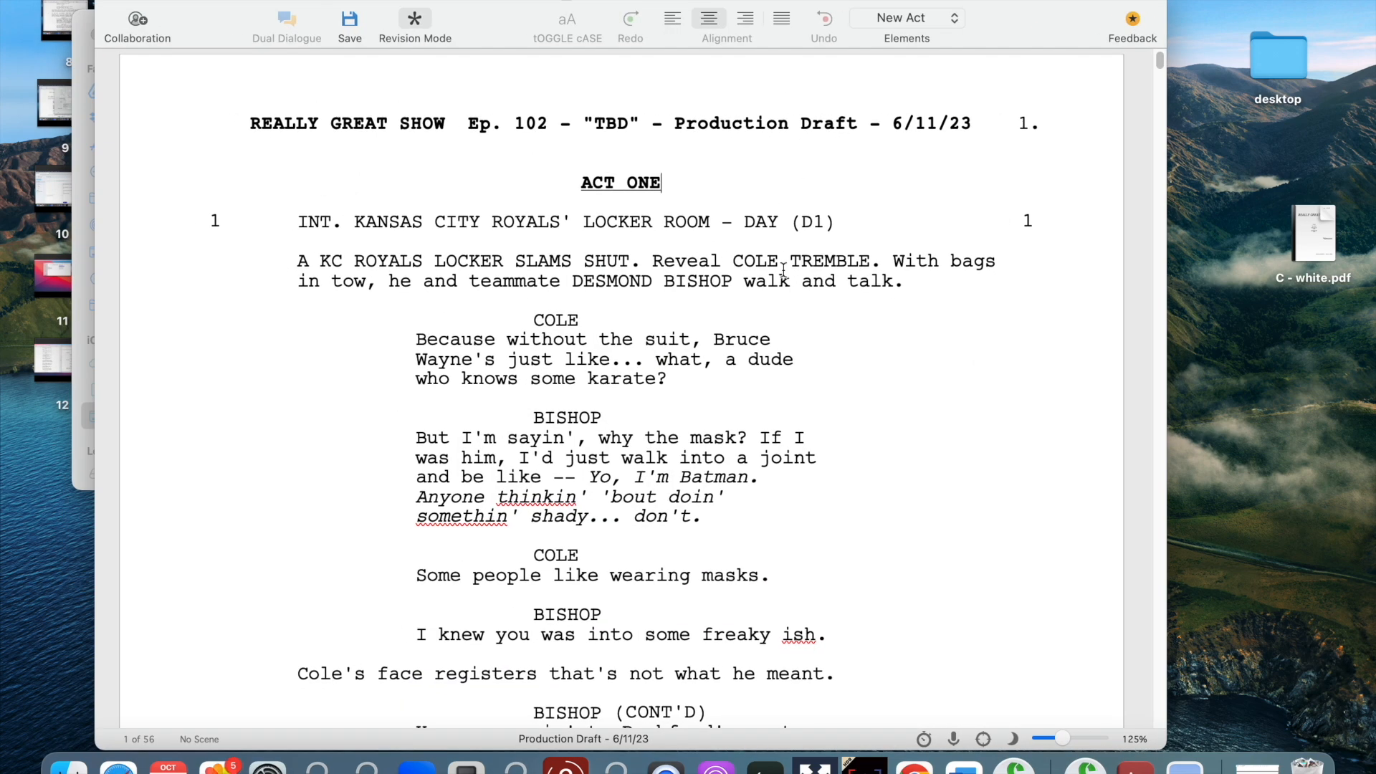
key(super+a)
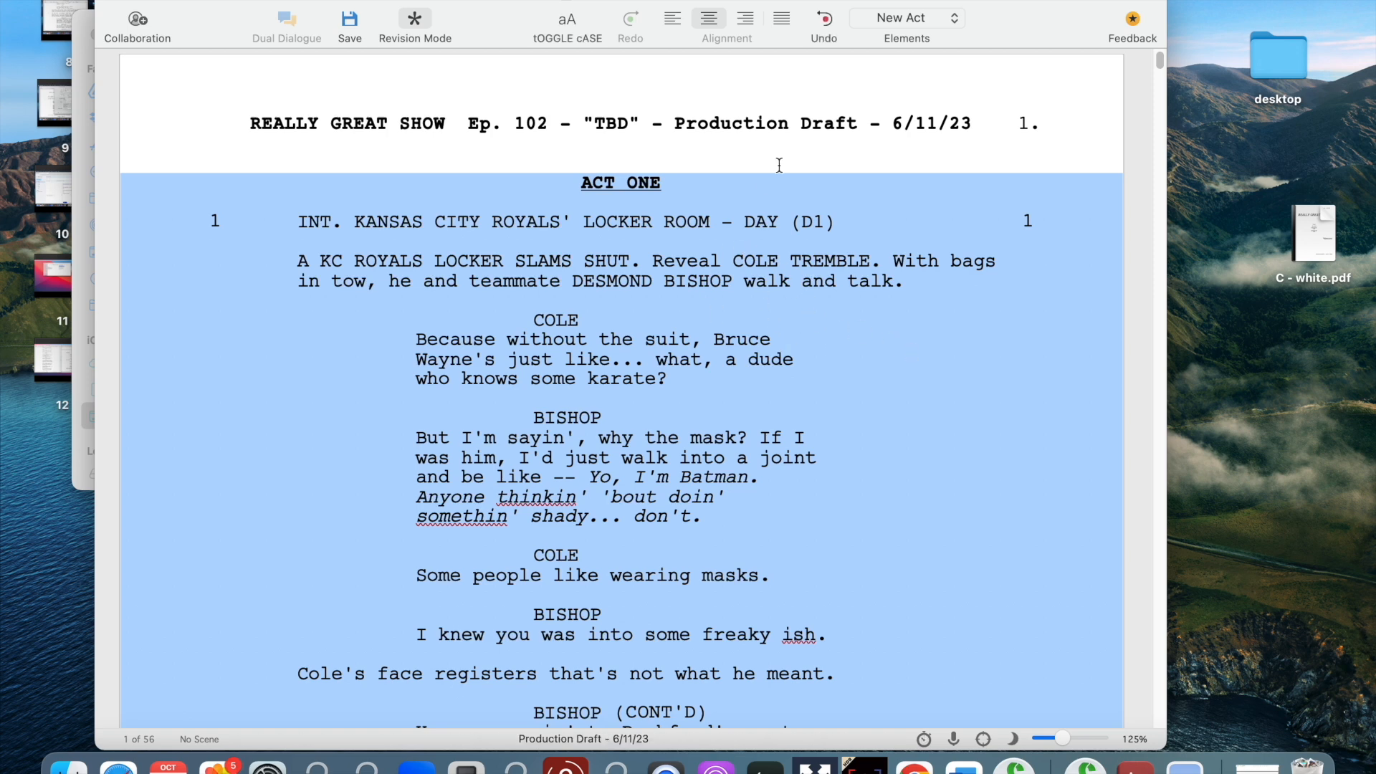
click(735, 395)
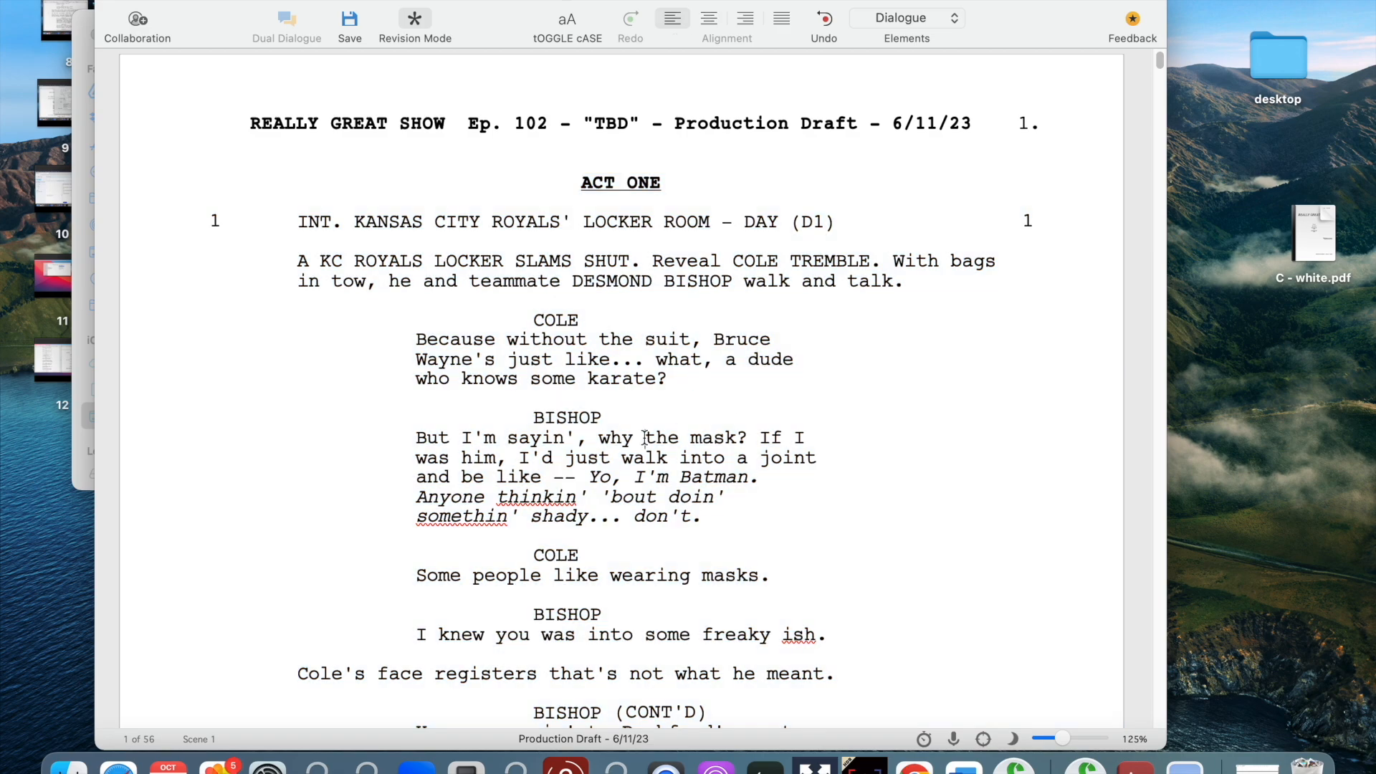
scroll(735, 428, down, 15)
scroll(735, 428, down, 15)
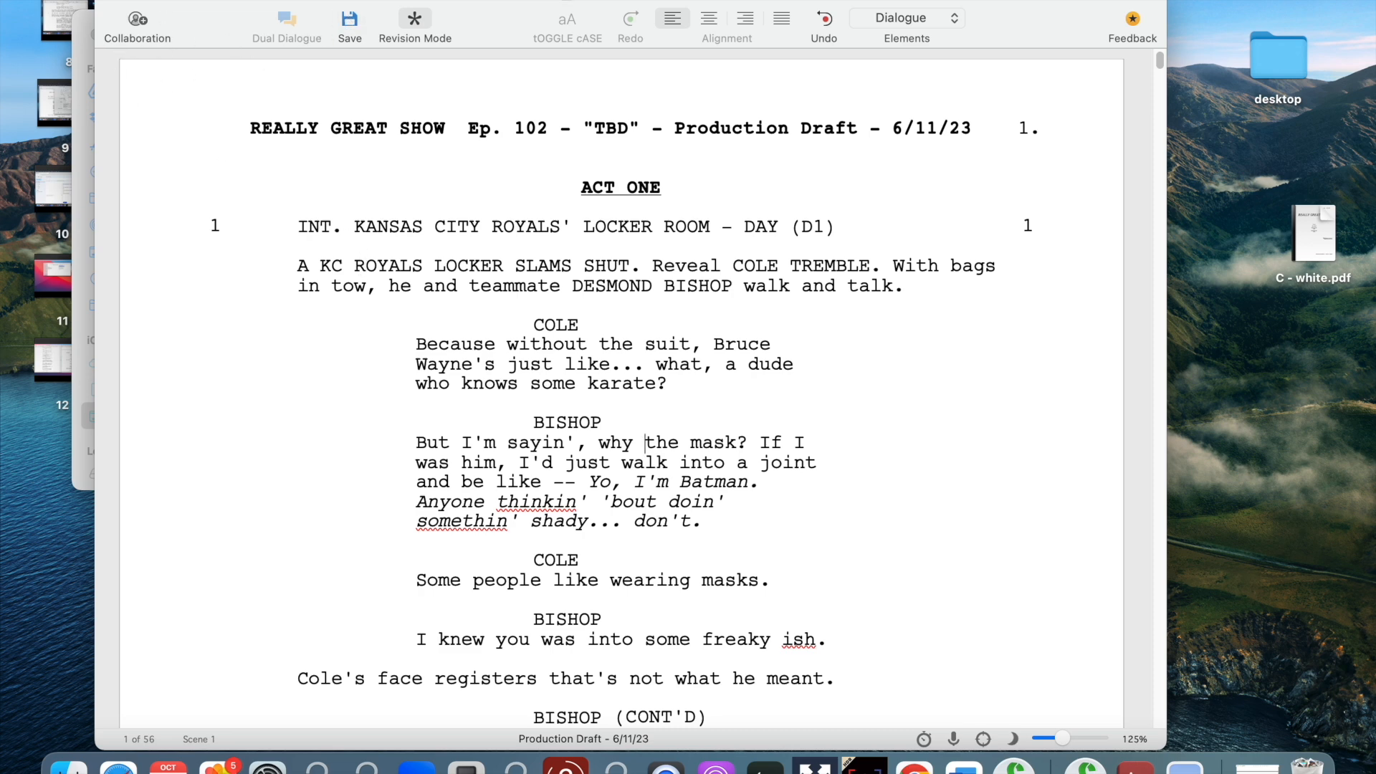
- Move C - white.pdf from the desktop to the trash and return to the clean script
drag(1305, 228, 1307, 766)
click(666, 290)
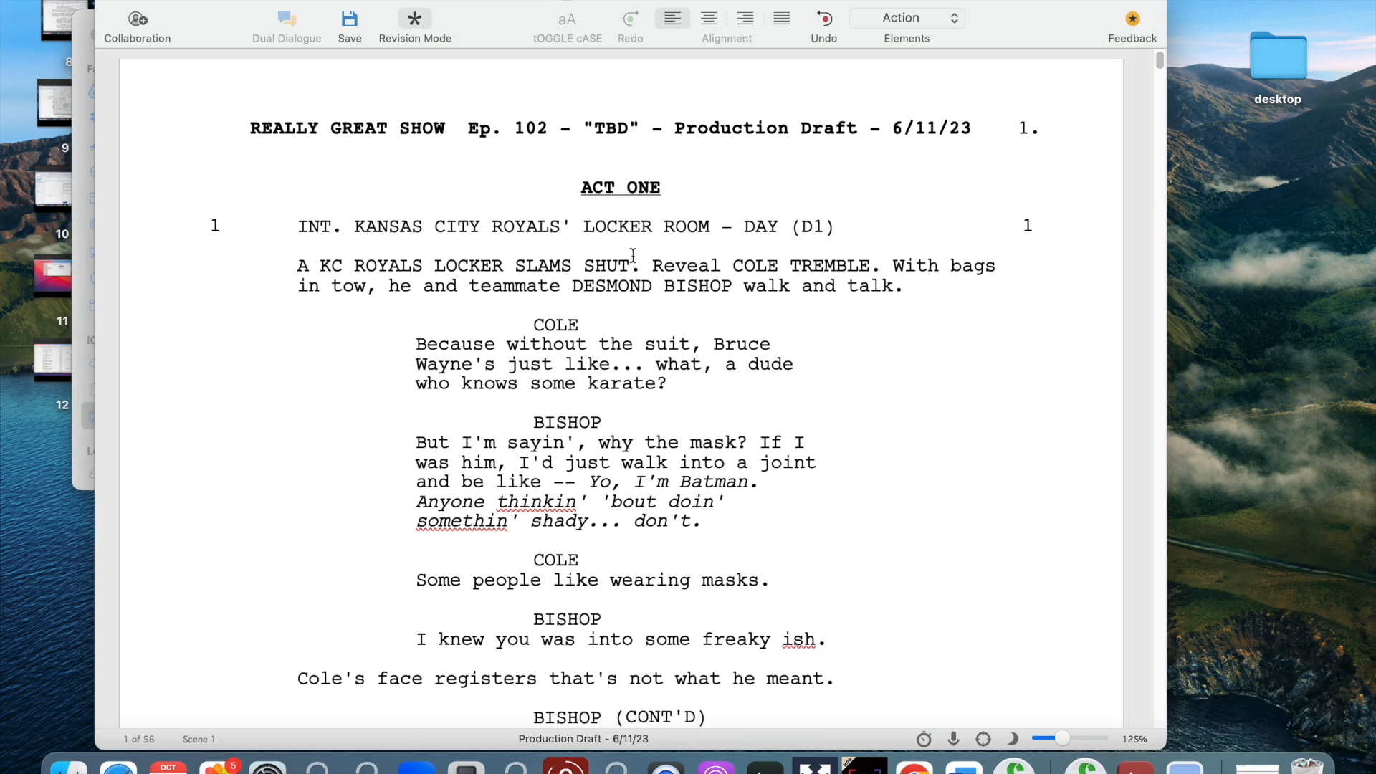
- Try to print the clean script to PDF with the range option Revised pages only, and minimize the finals window
click(159, 2)
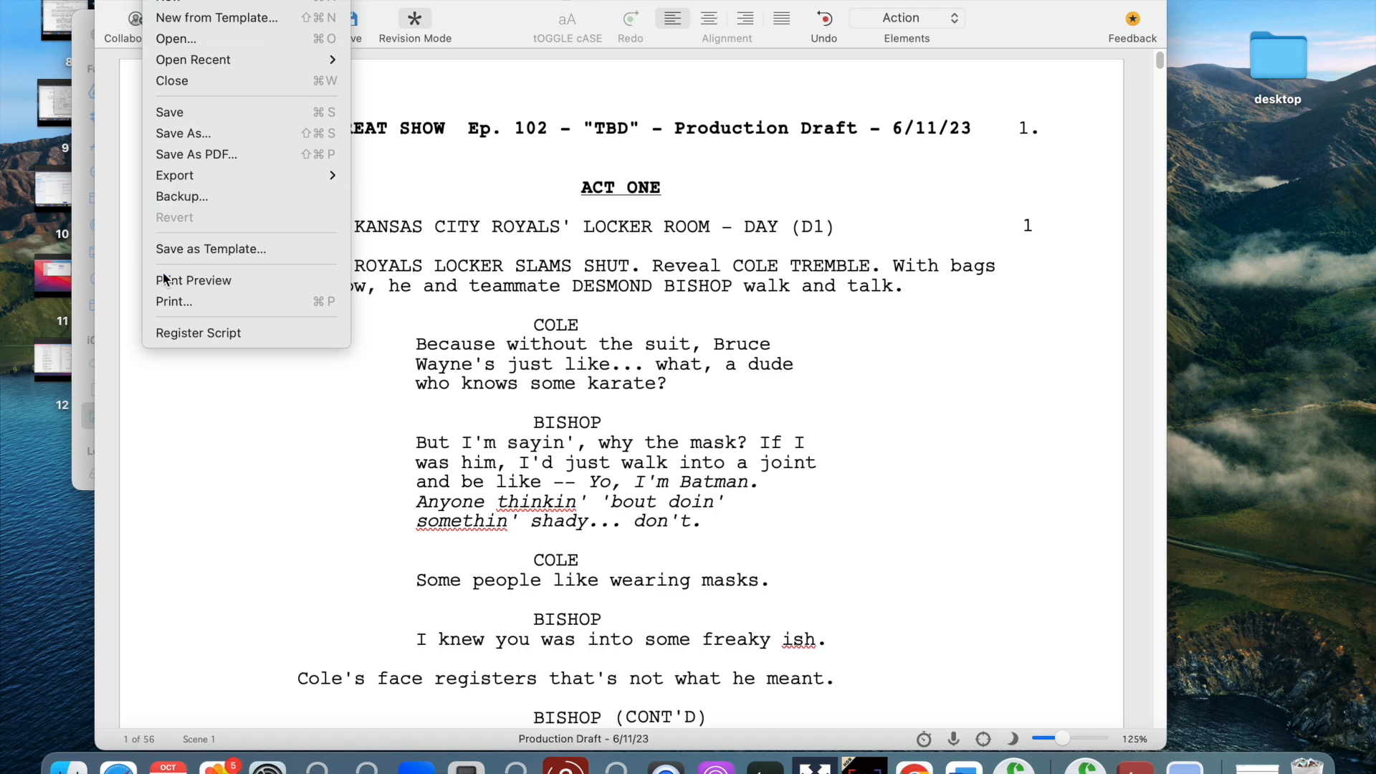
click(249, 310)
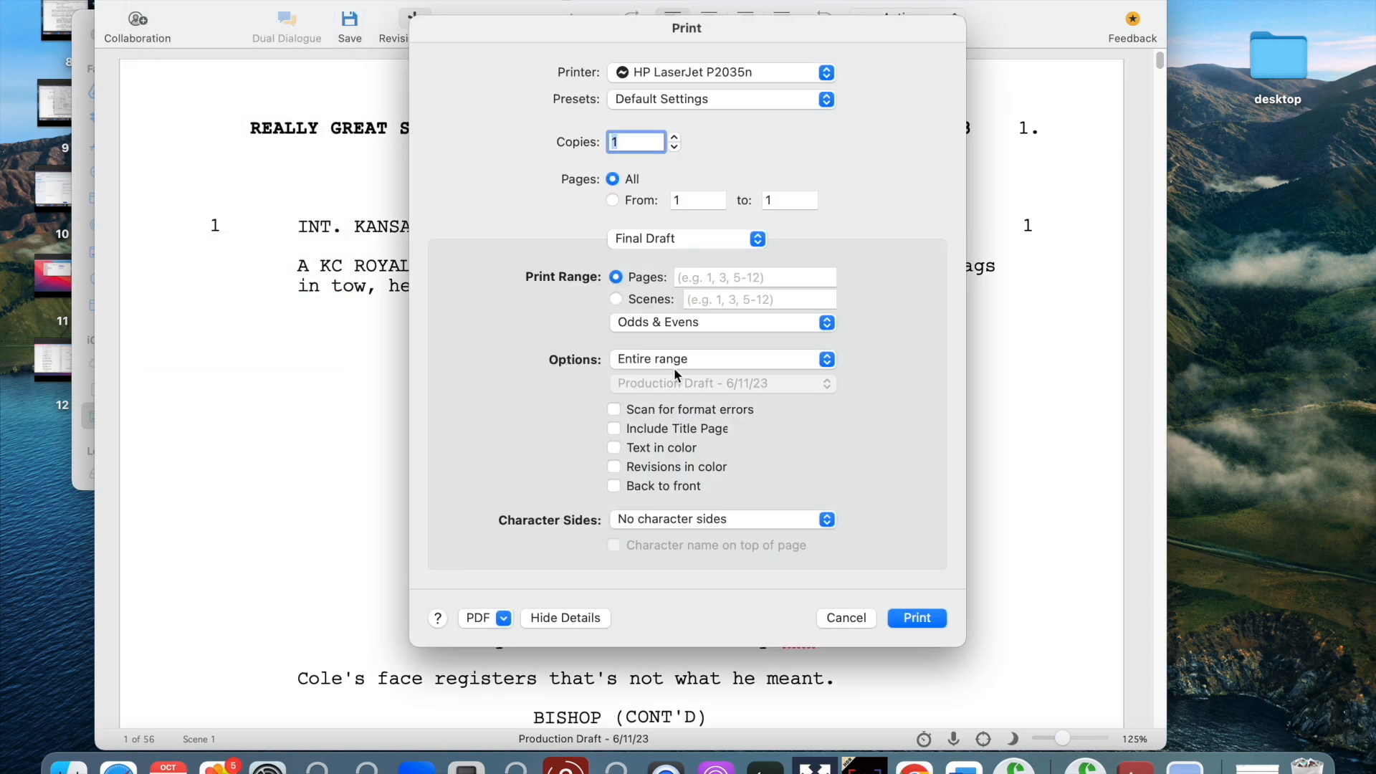
click(681, 360)
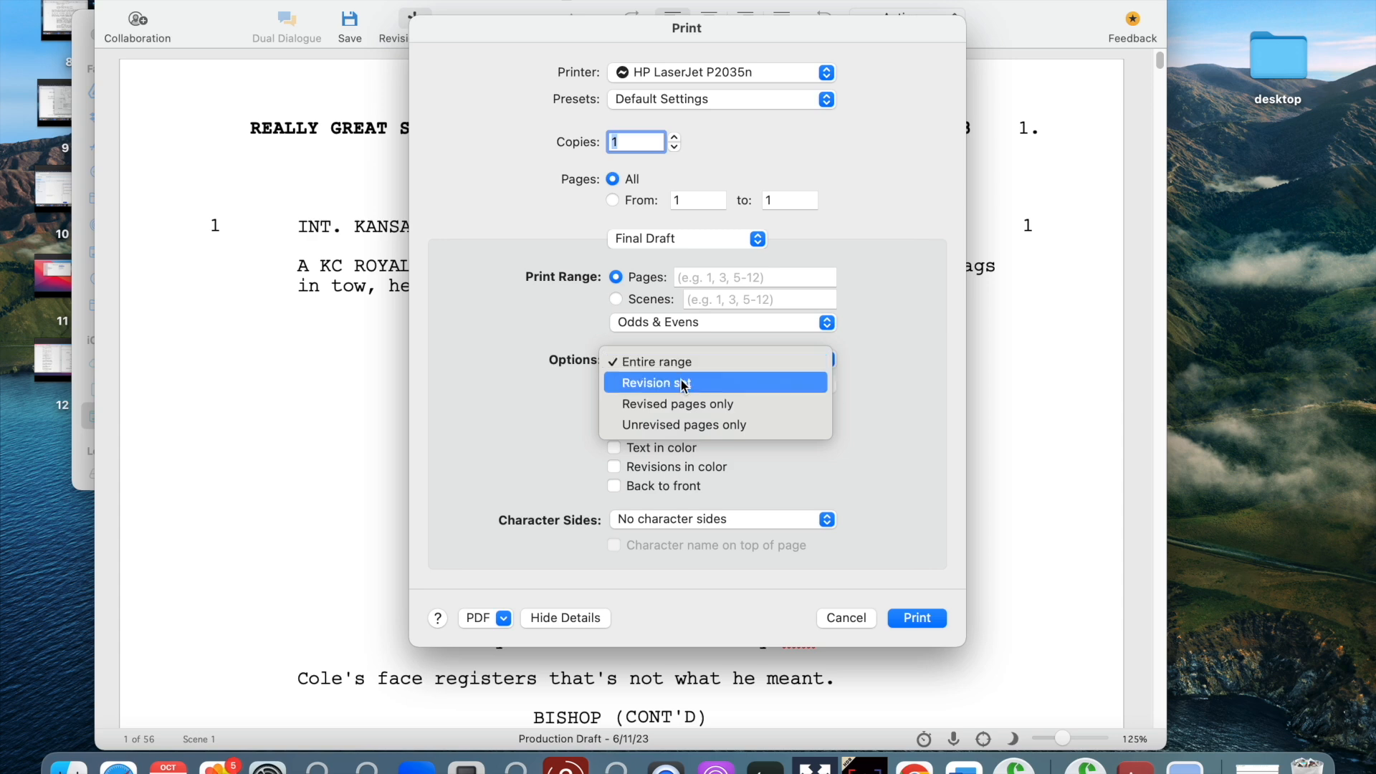
click(681, 404)
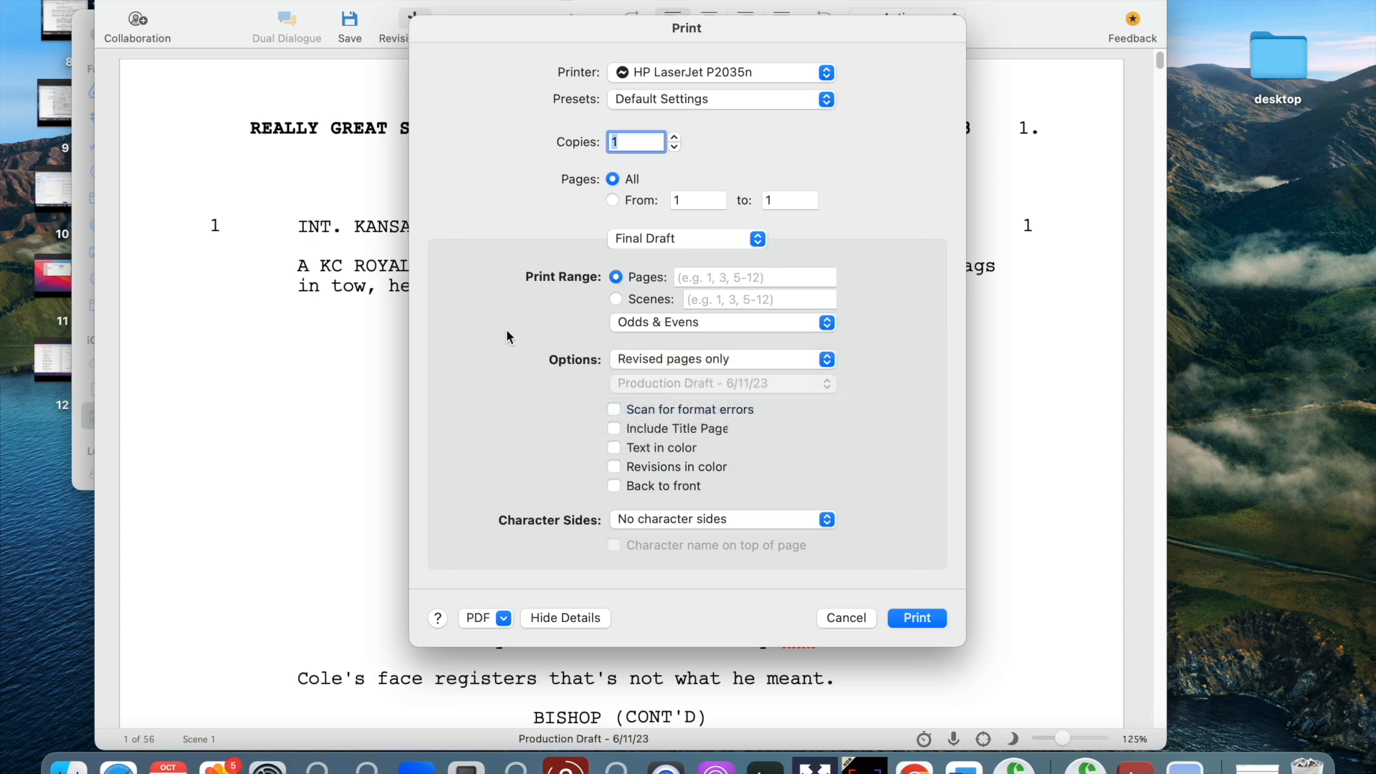
click(505, 619)
click(500, 649)
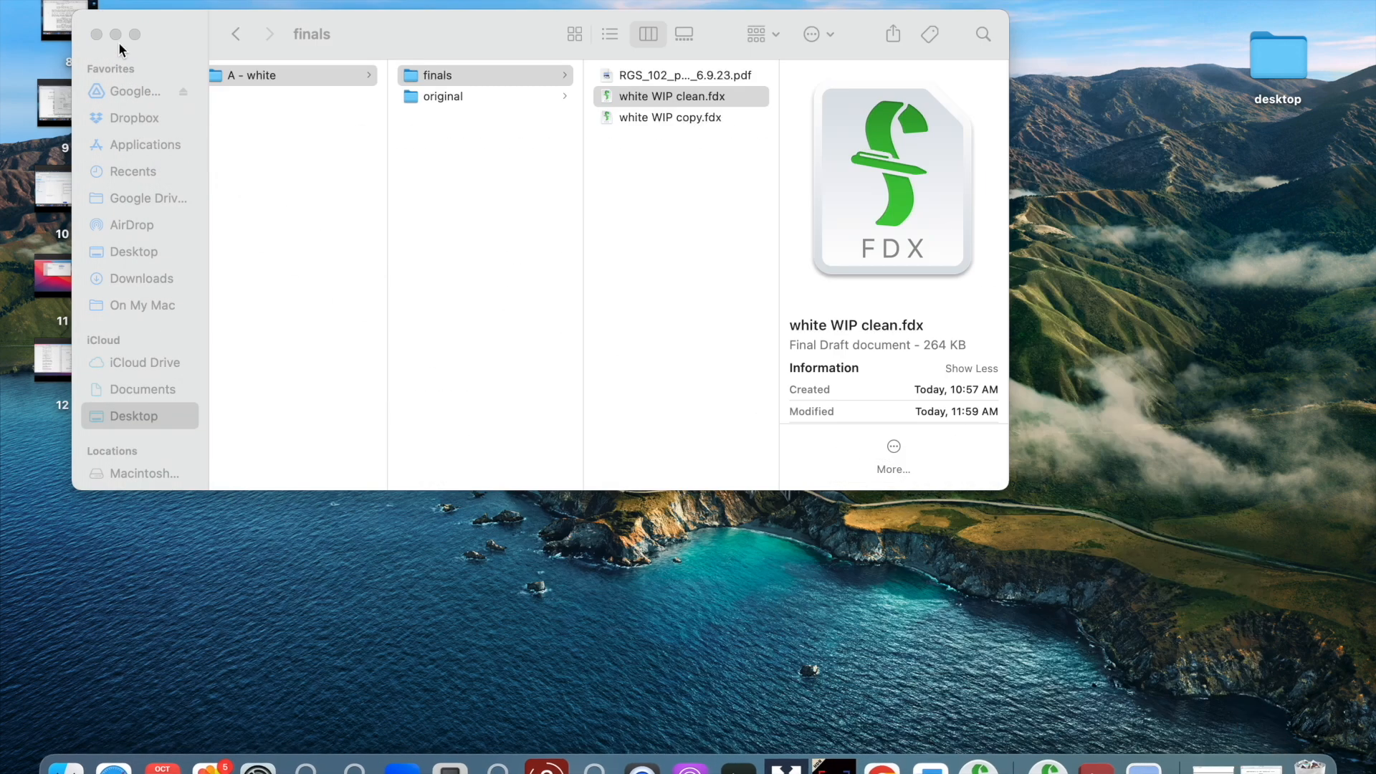
click(116, 35)
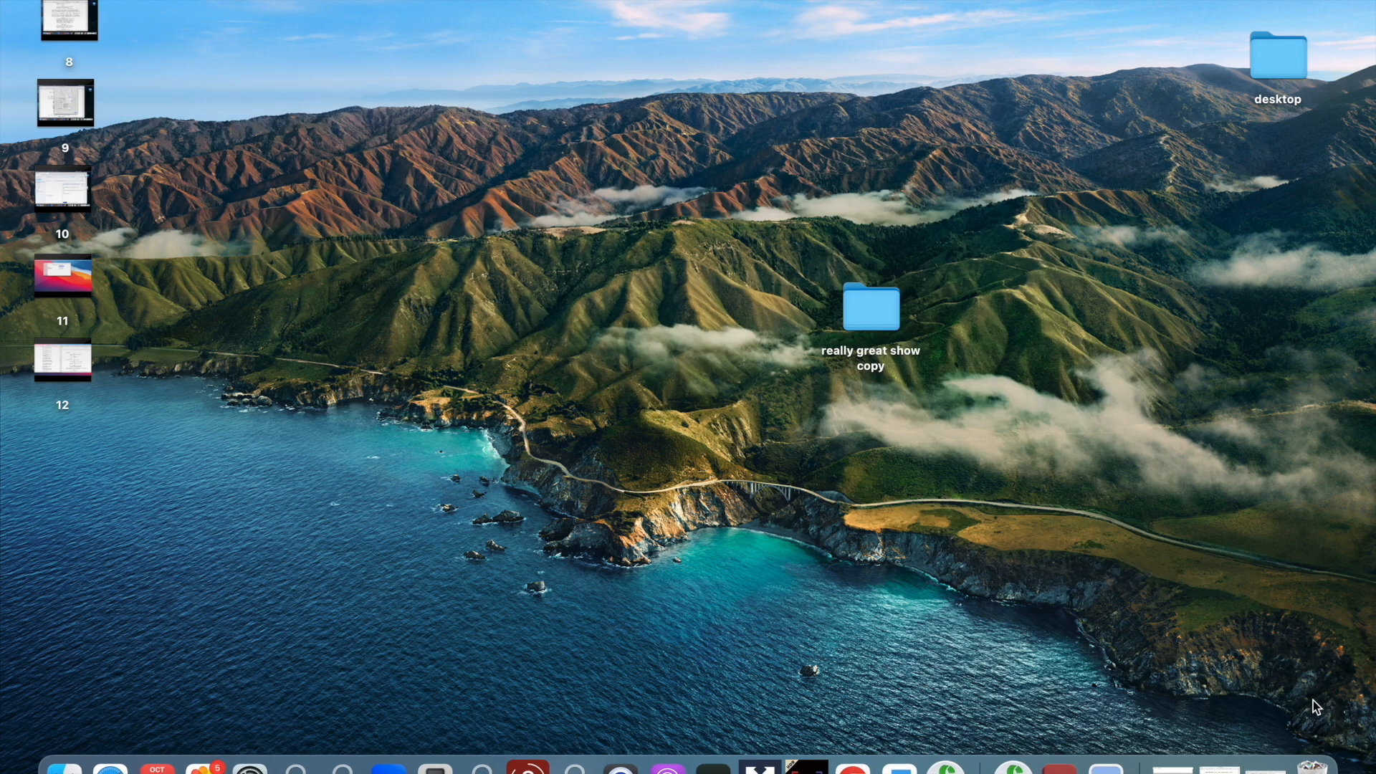
- Print the clean script to a PDF on the desktop with the Entire range option, and close the script
click(1219, 766)
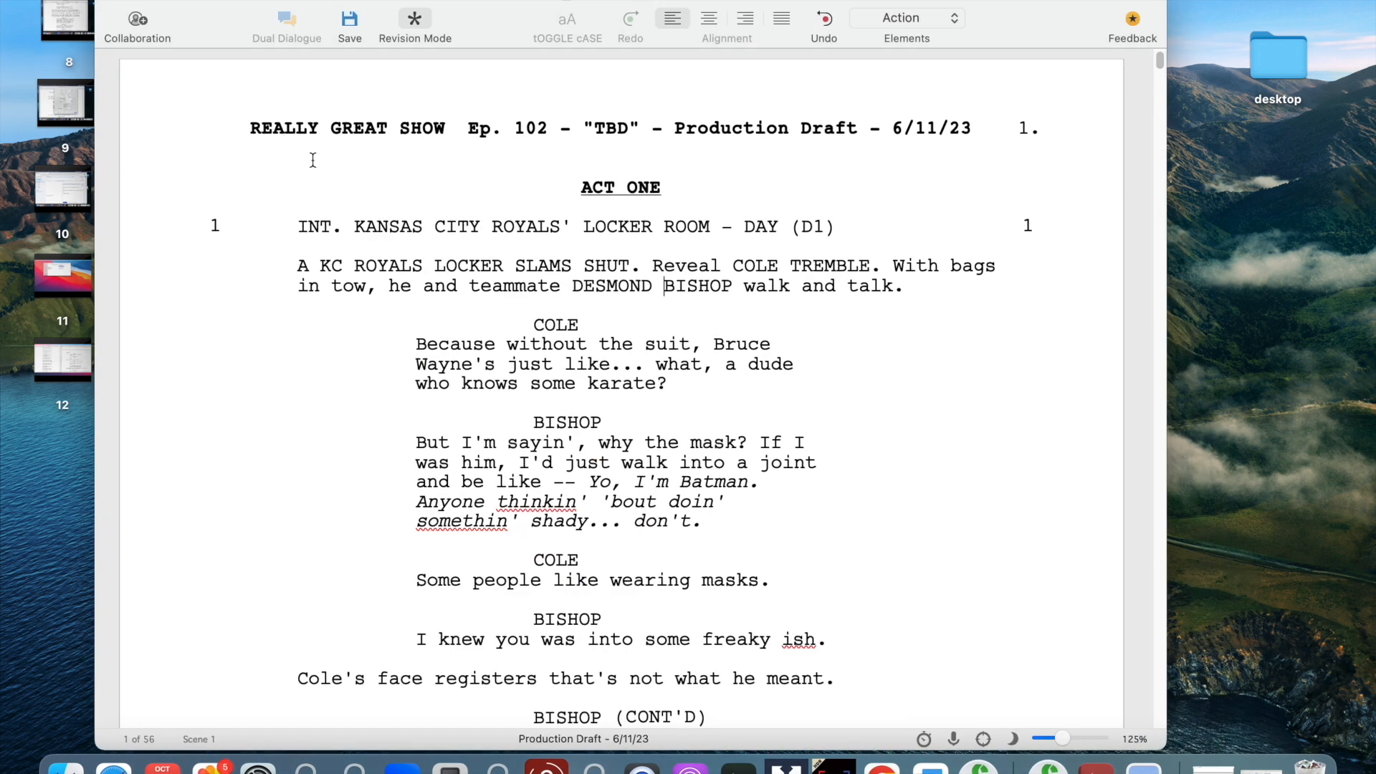
click(157, 2)
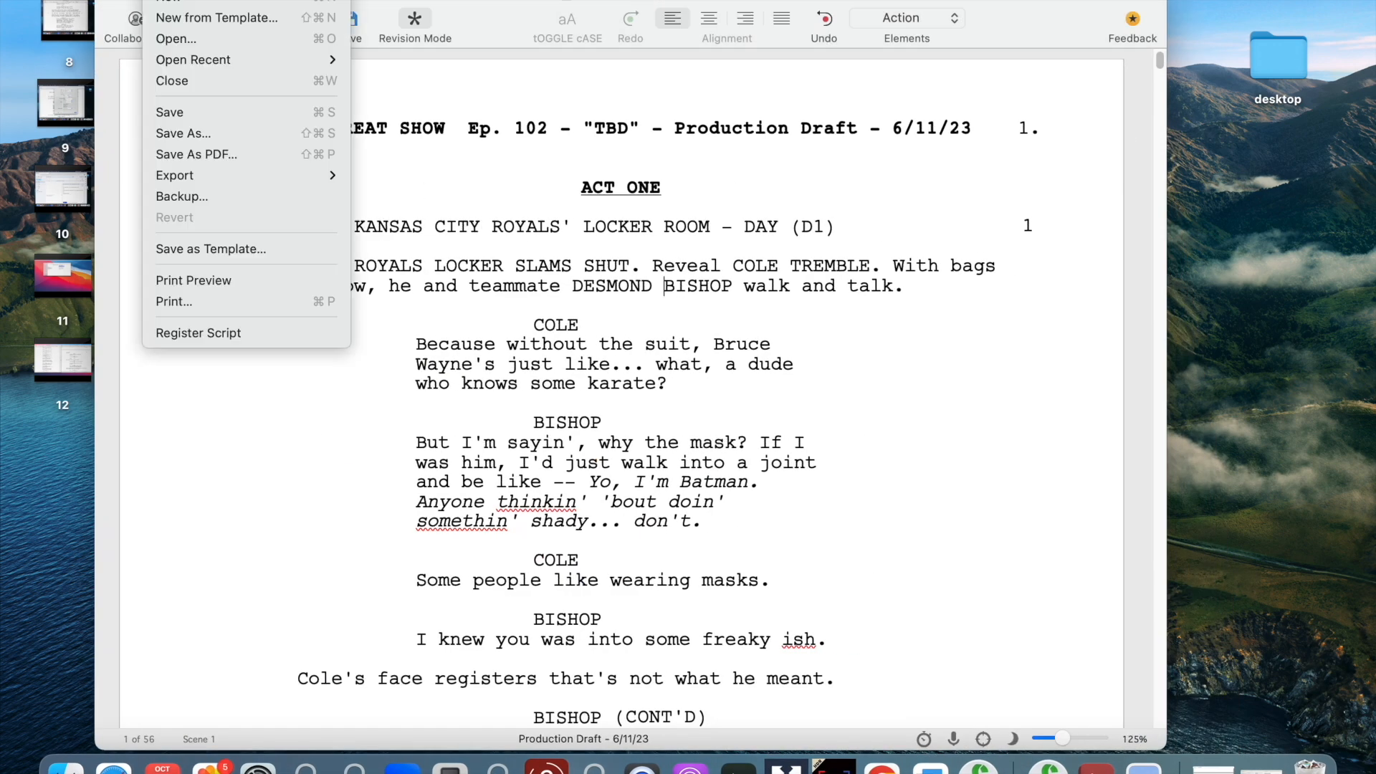
click(170, 301)
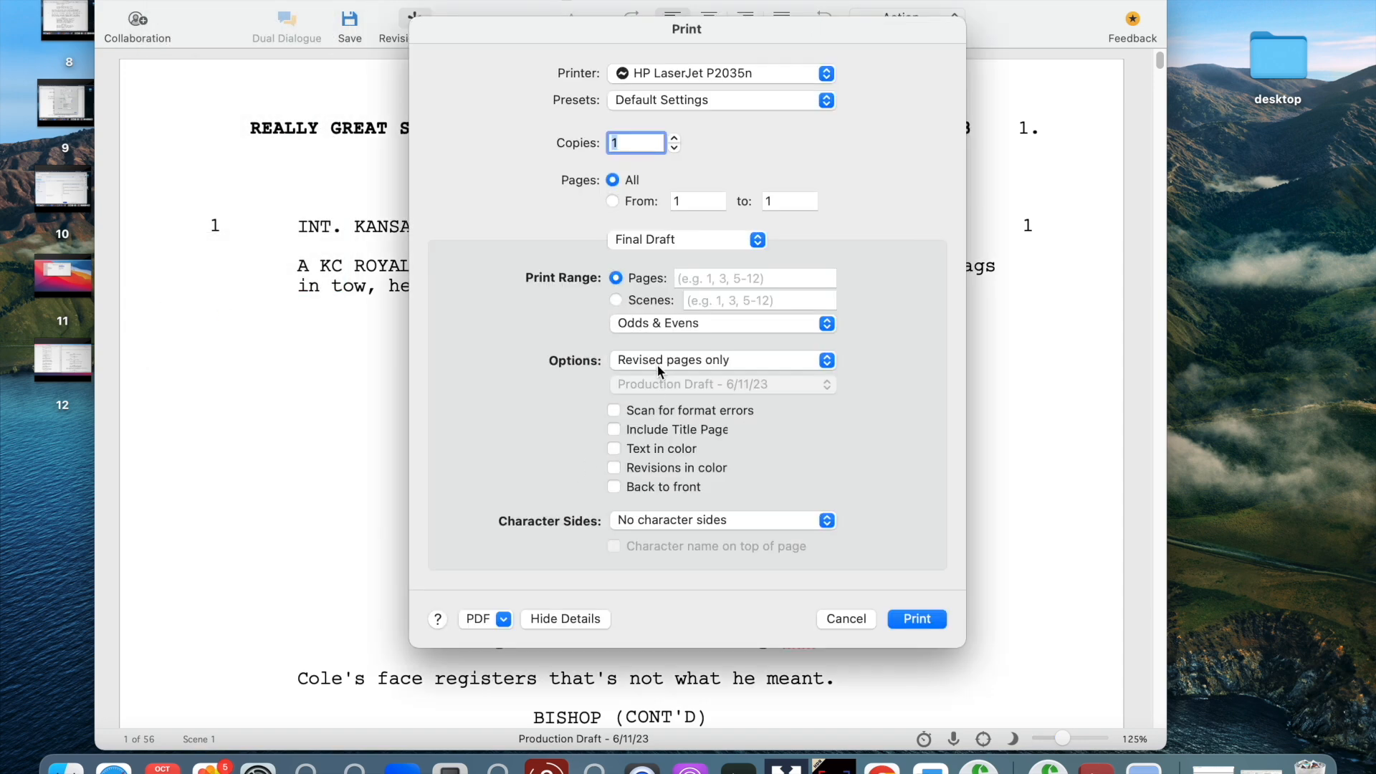
click(659, 362)
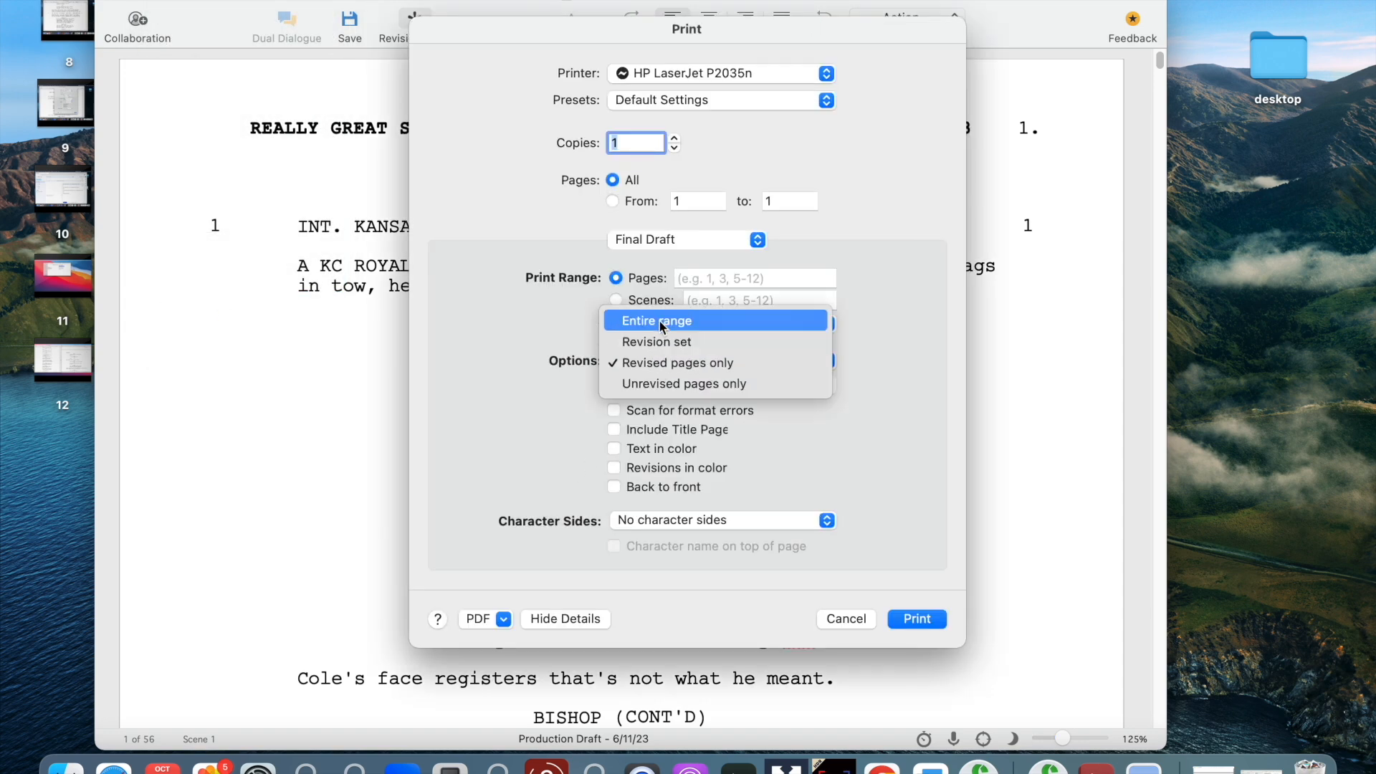
click(504, 618)
click(527, 662)
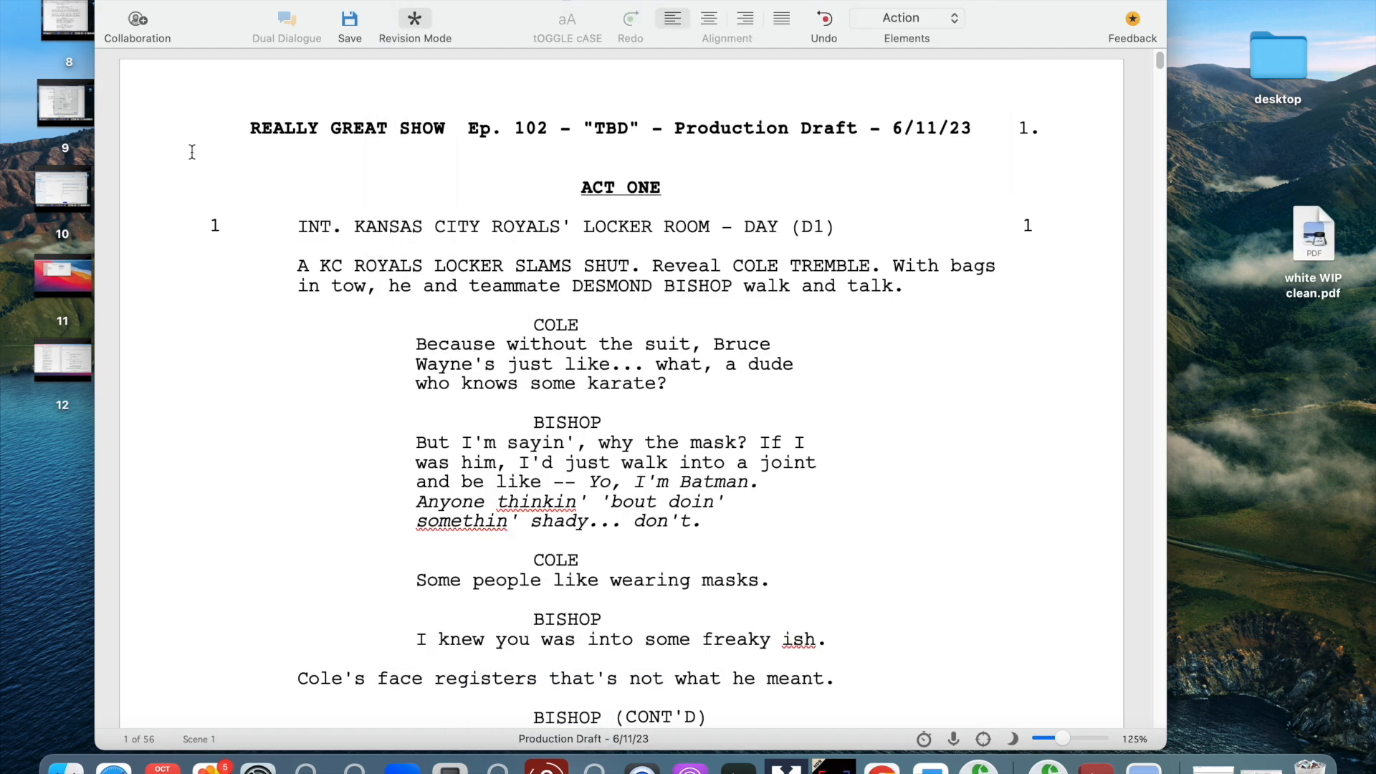
click(107, 6)
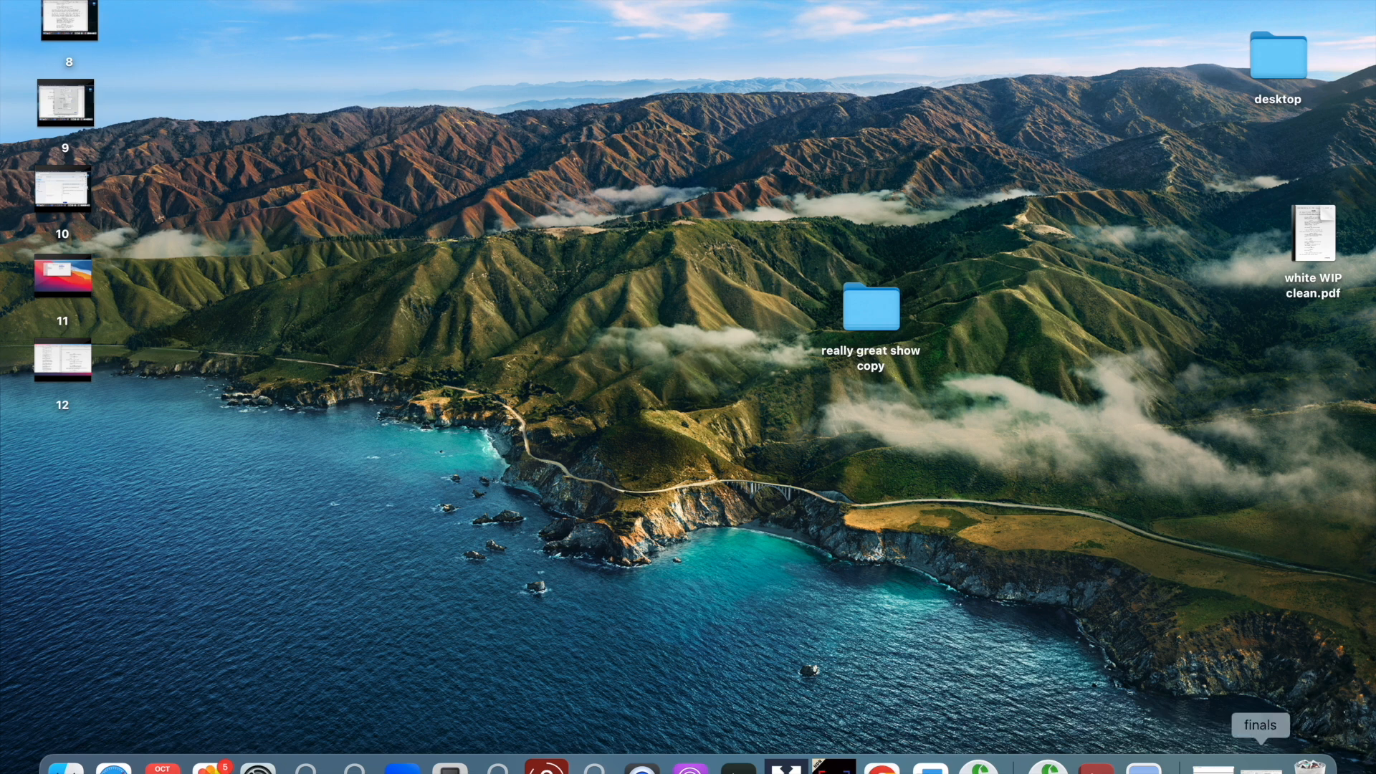
- Copy the file name of the starred production PDF in the finals folder
click(1254, 765)
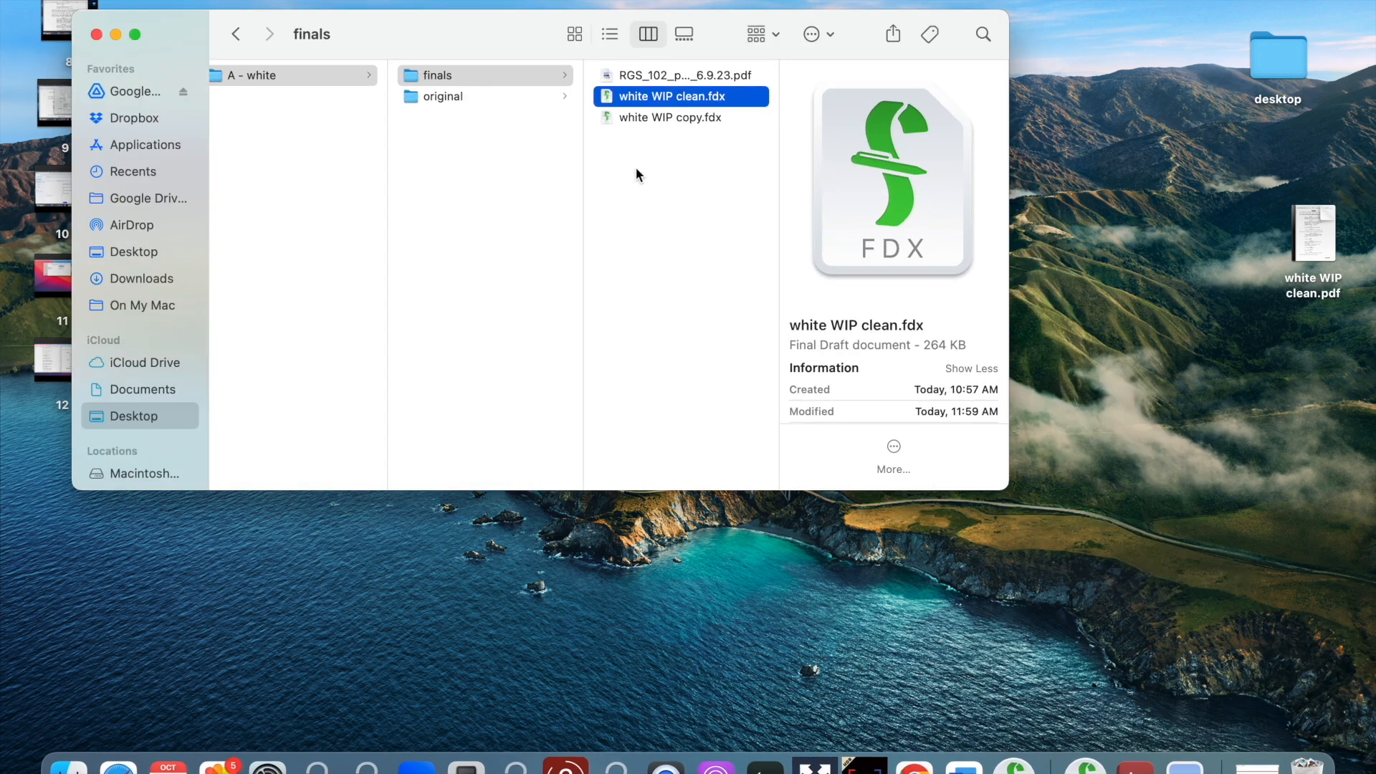
click(675, 76)
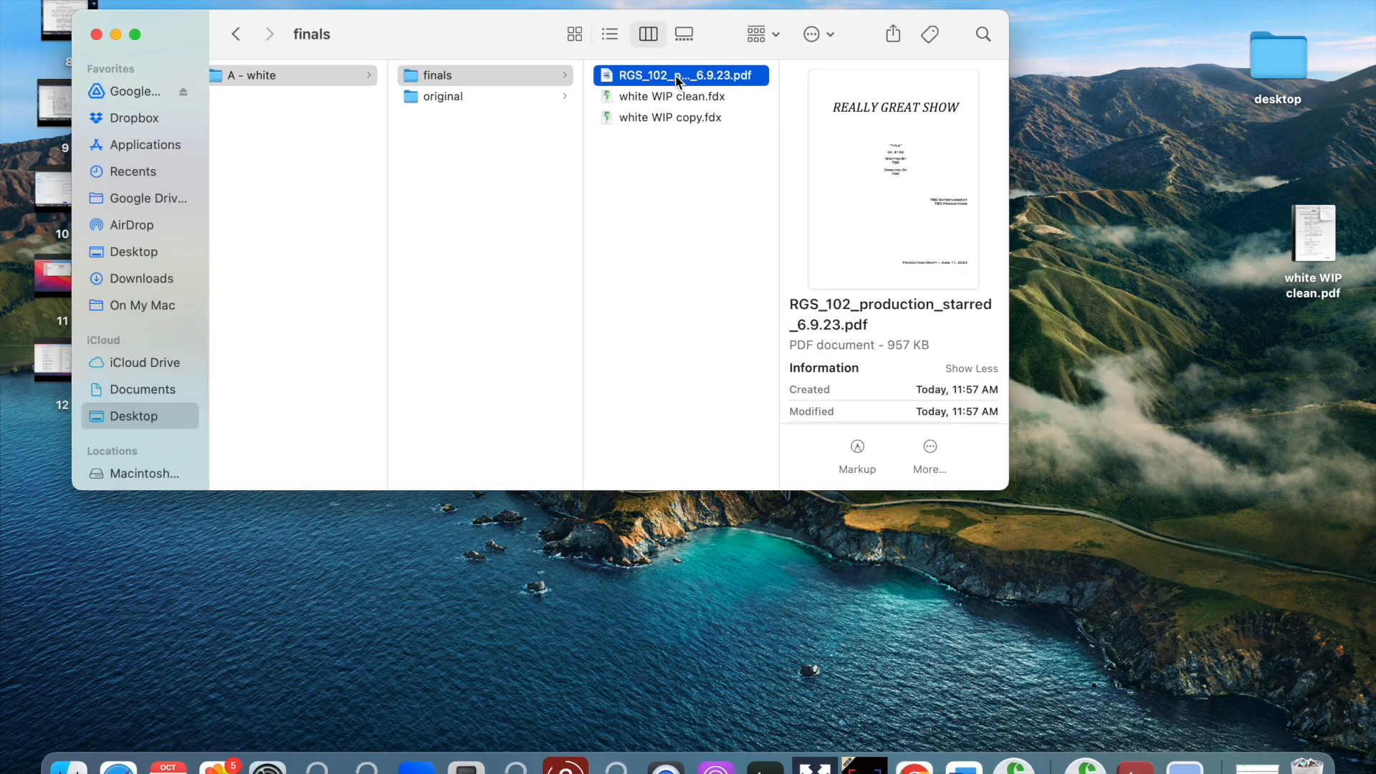
click(676, 76)
click(645, 179)
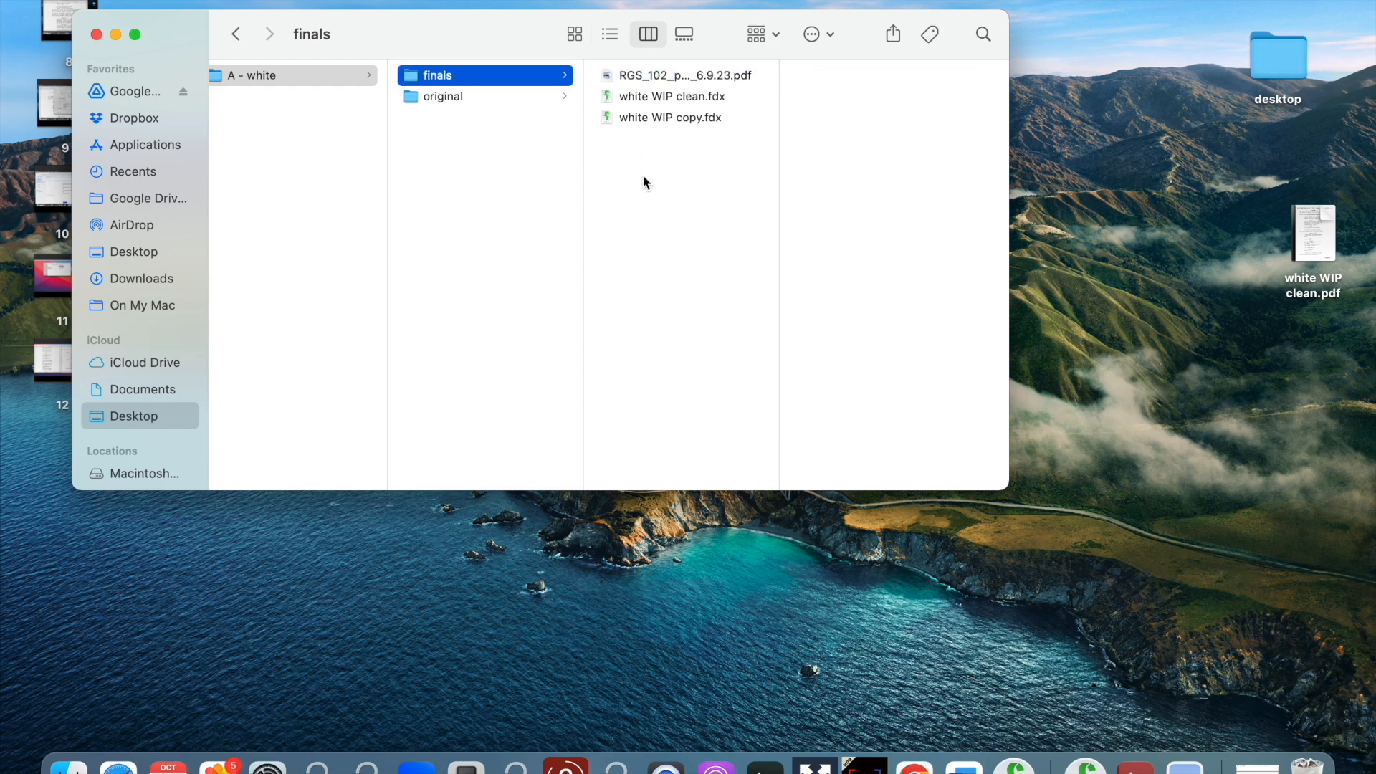
- Save B - white clean.doc from the D - Title Pages folder as a PDF on the desktop, check its pages and close it
scroll(630, 176, left, 5)
click(503, 140)
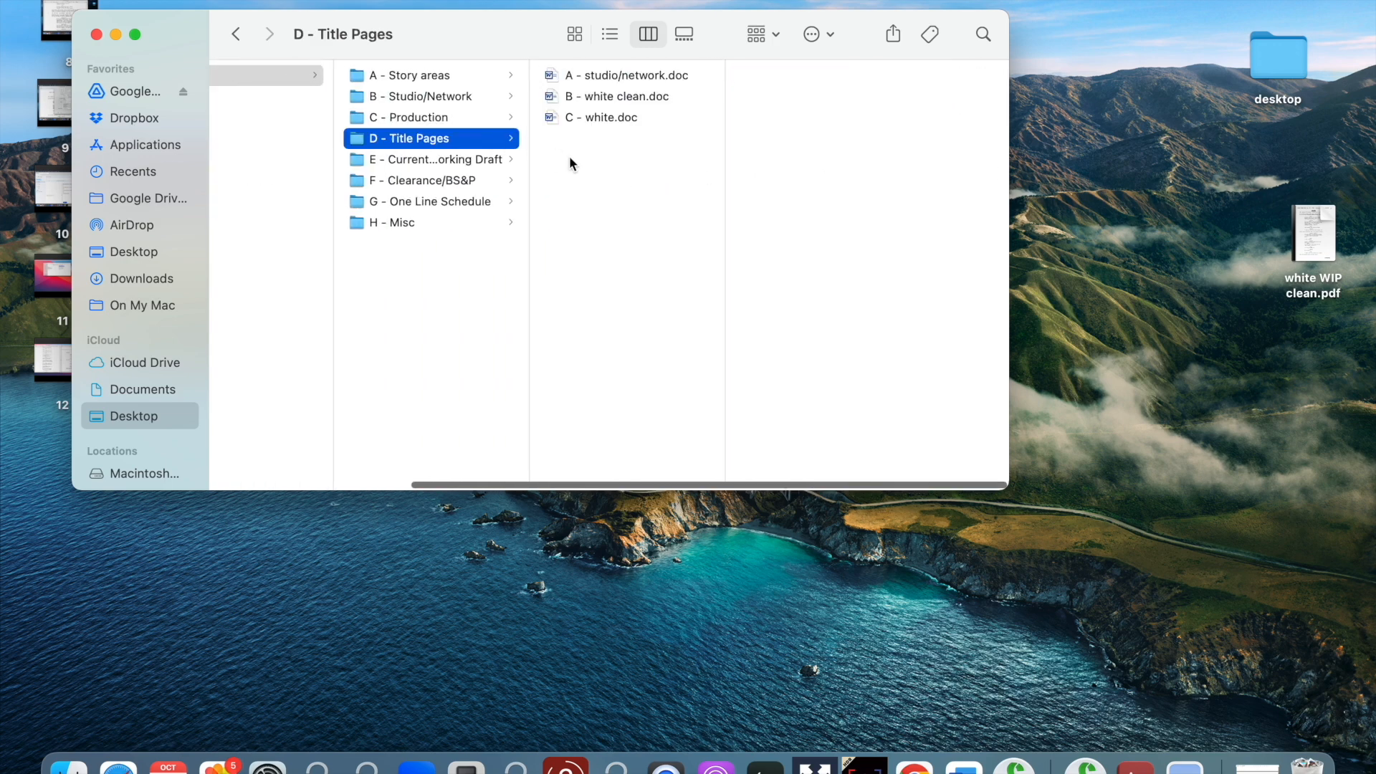
click(619, 100)
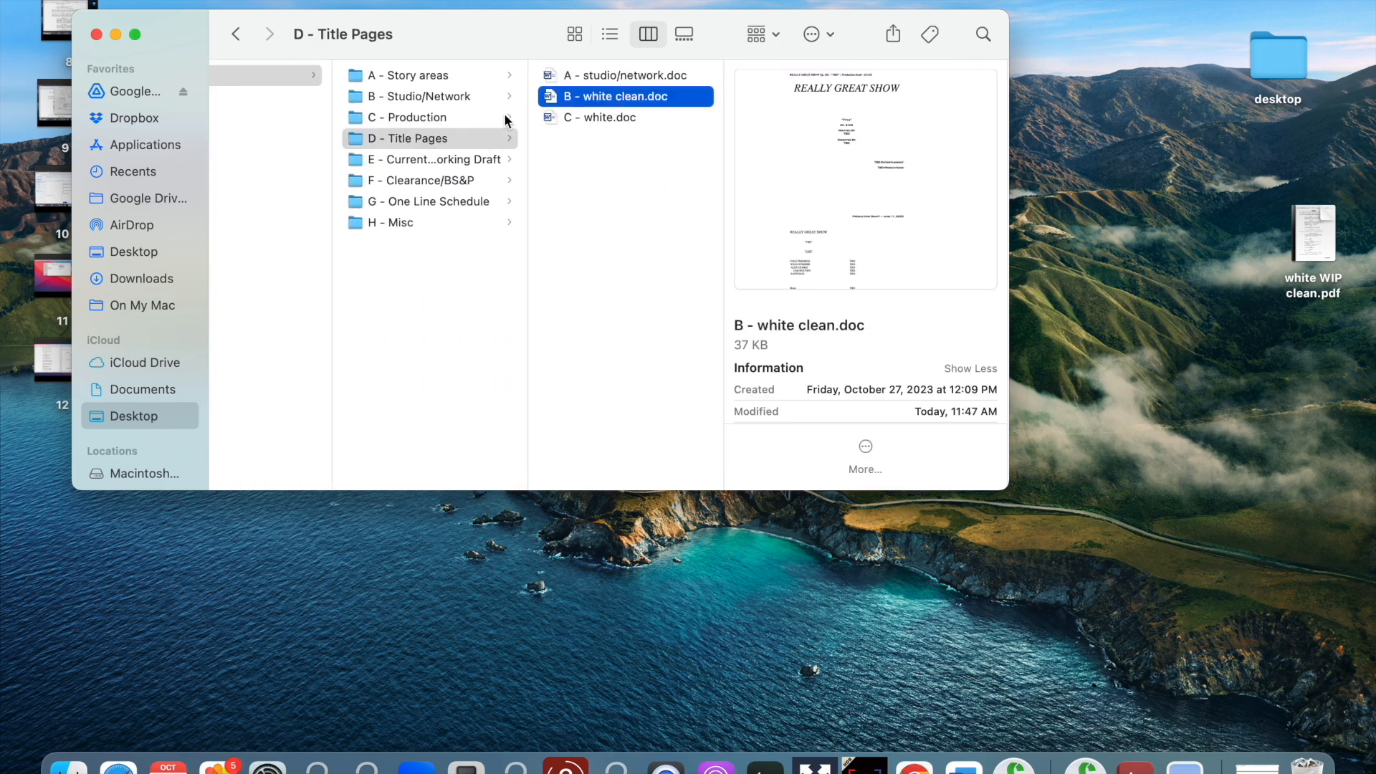
double_click(550, 99)
click(115, 0)
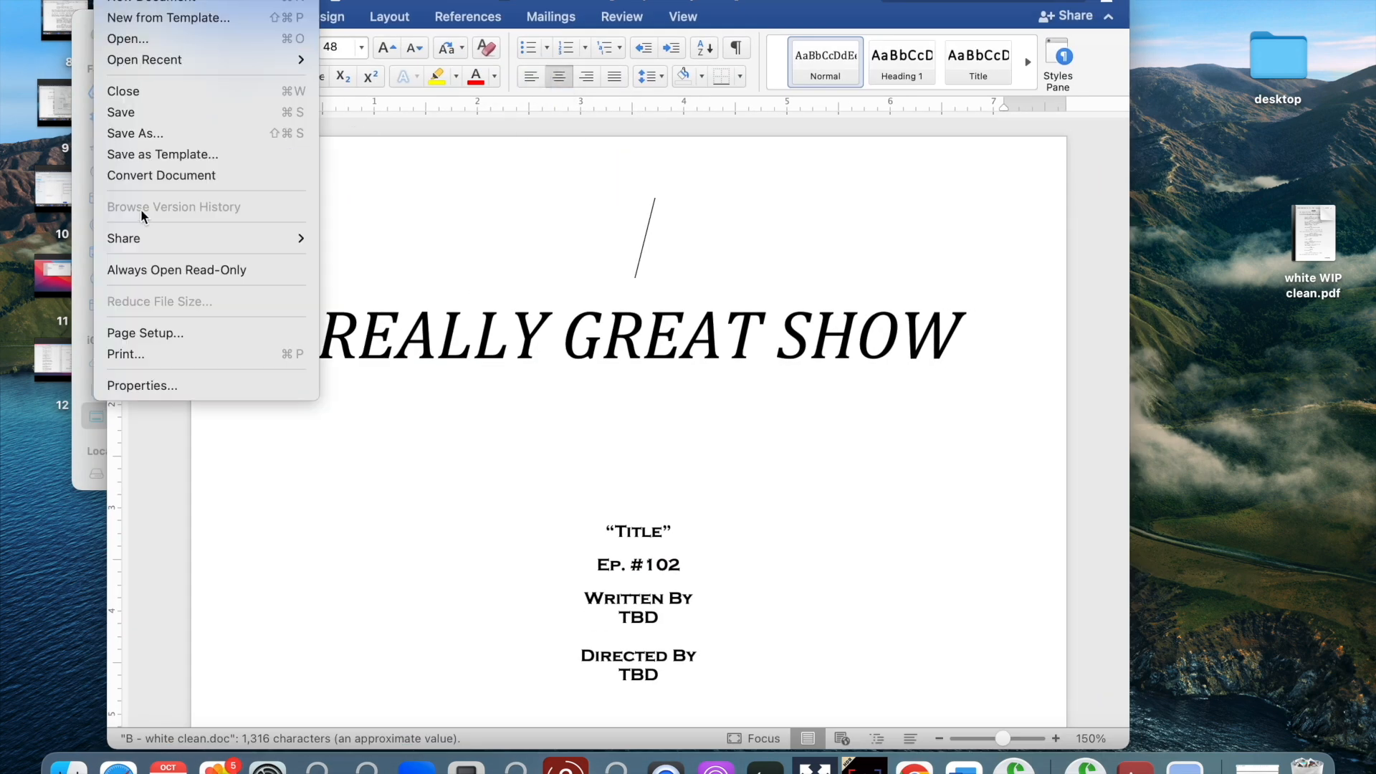
click(138, 355)
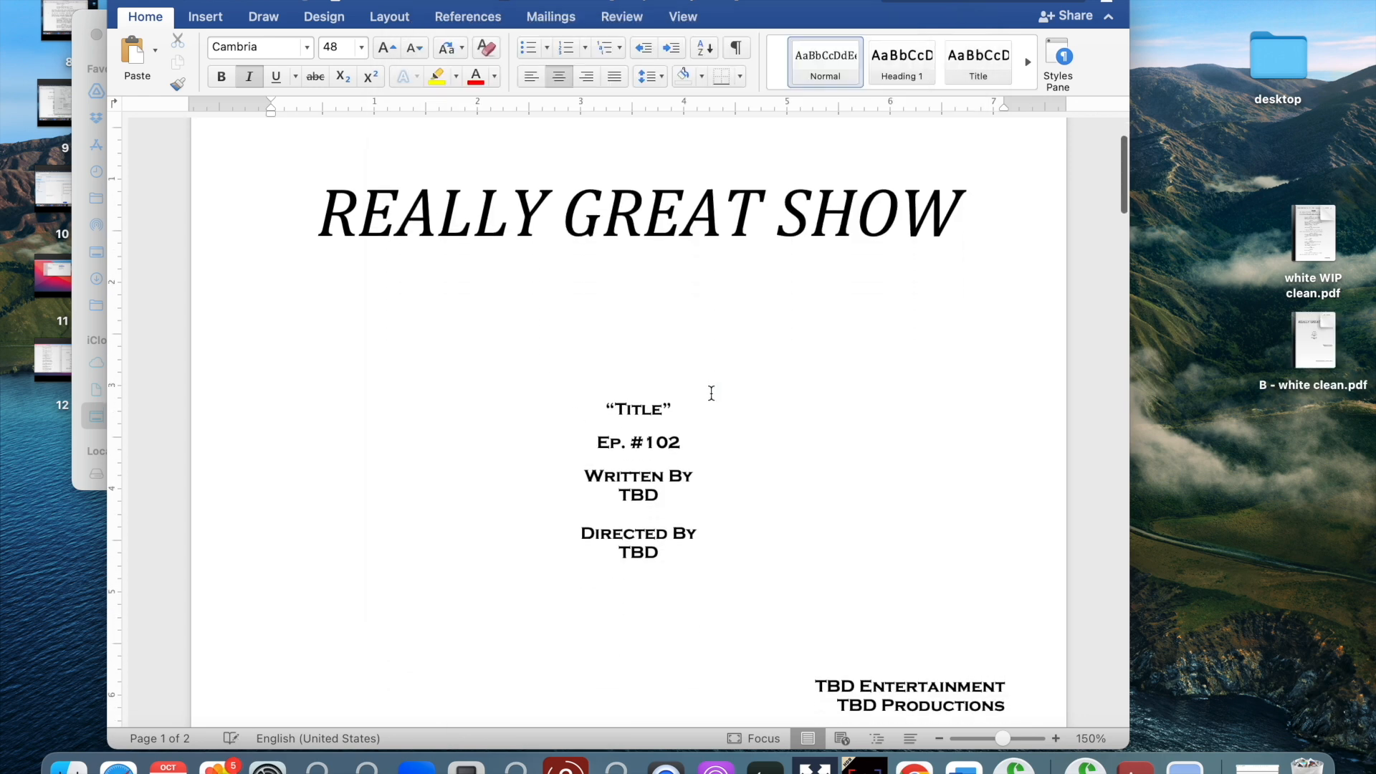
scroll(711, 393, up, 3)
scroll(712, 393, down, 5)
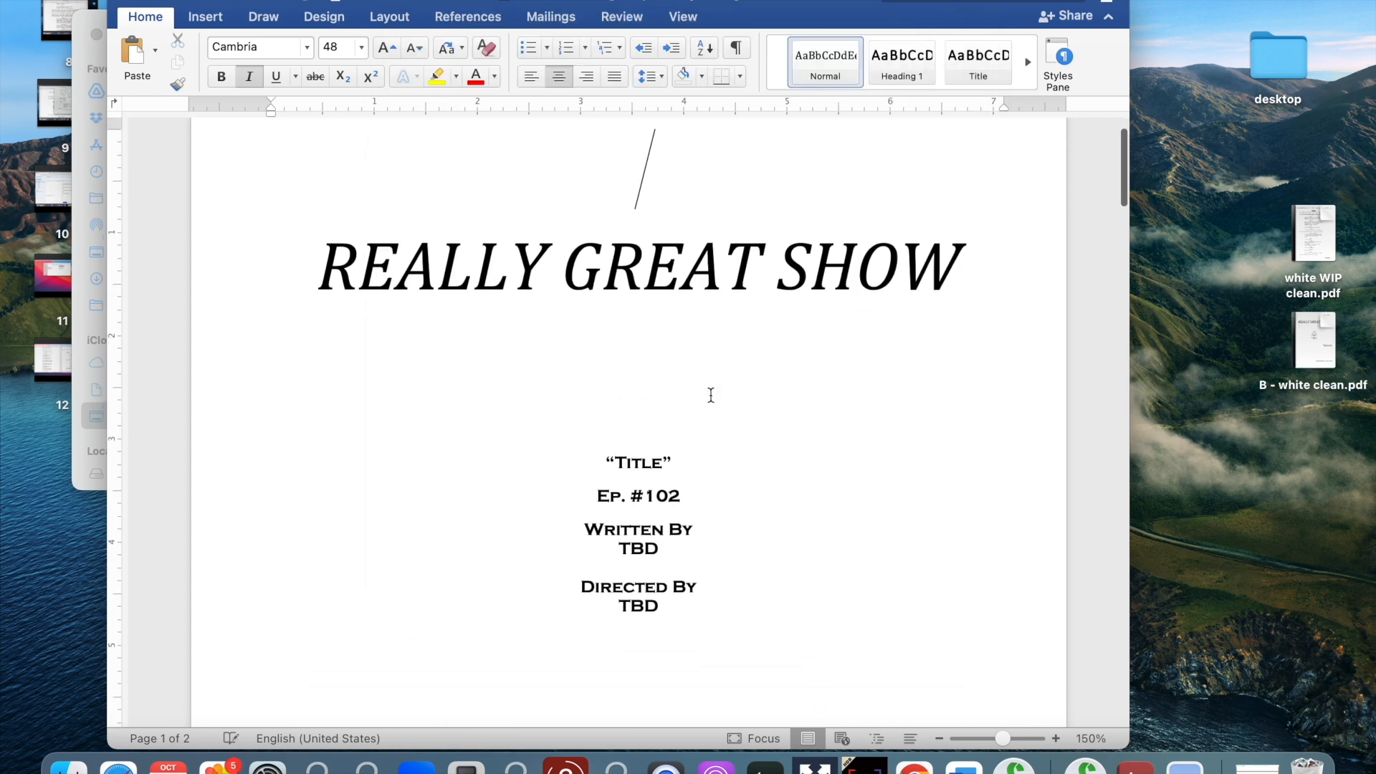
scroll(769, 435, up, 5)
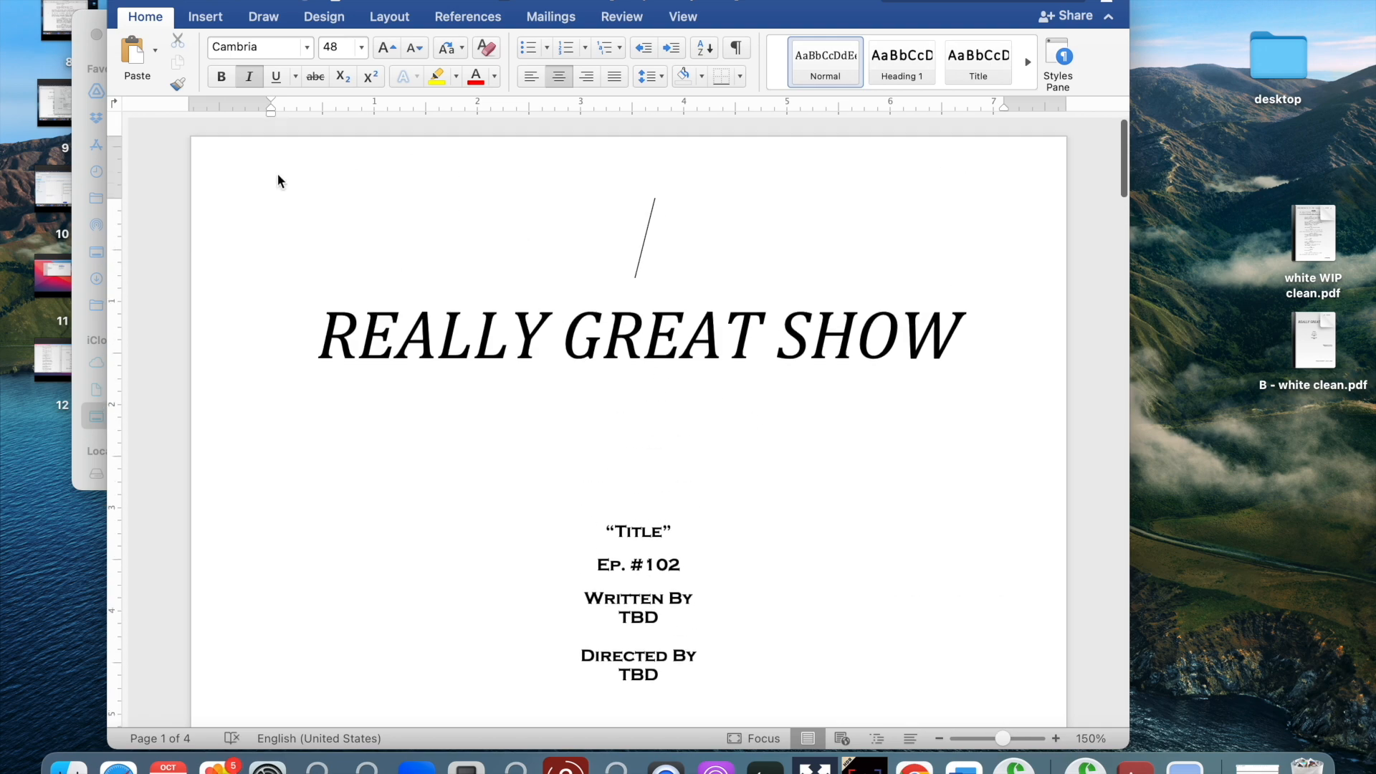
click(126, 2)
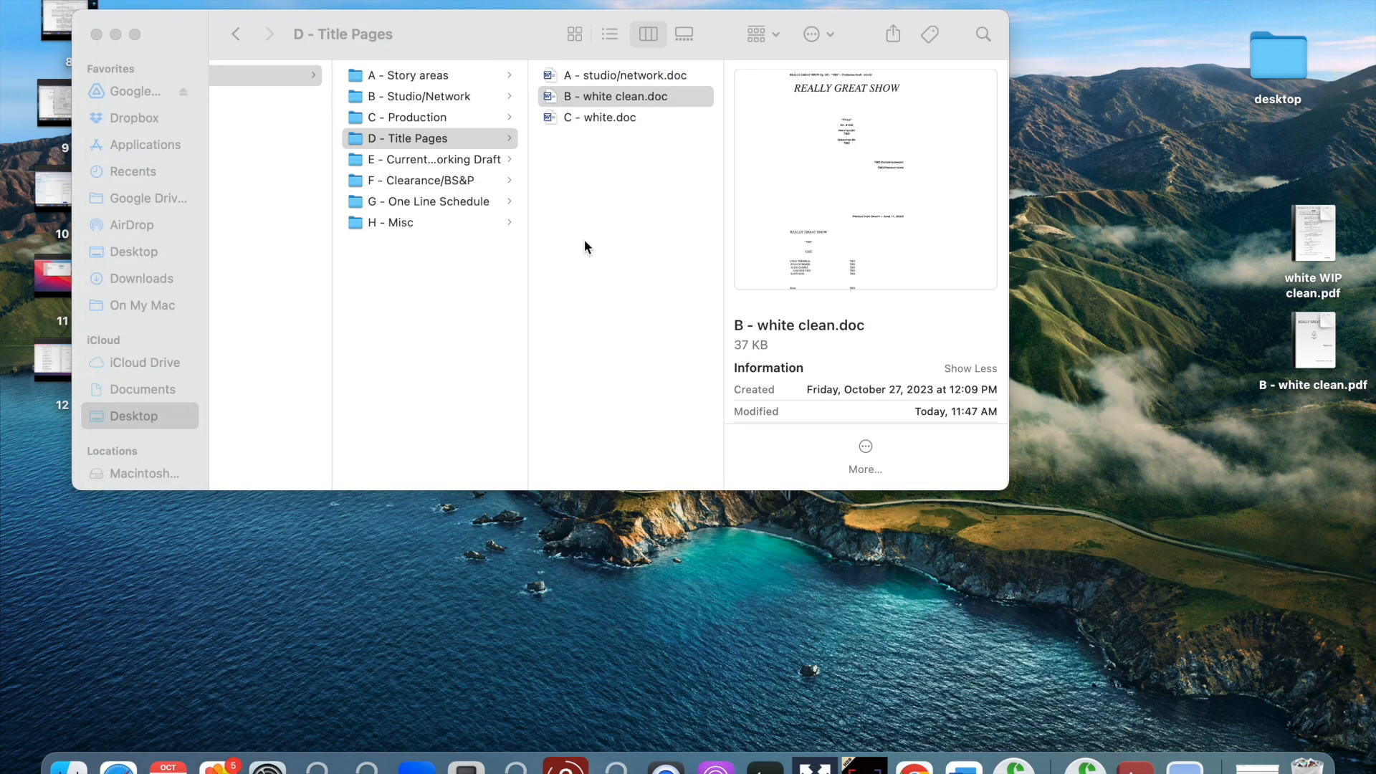
- Return to the finals folder under C - Production, A - white and put its window away
click(619, 259)
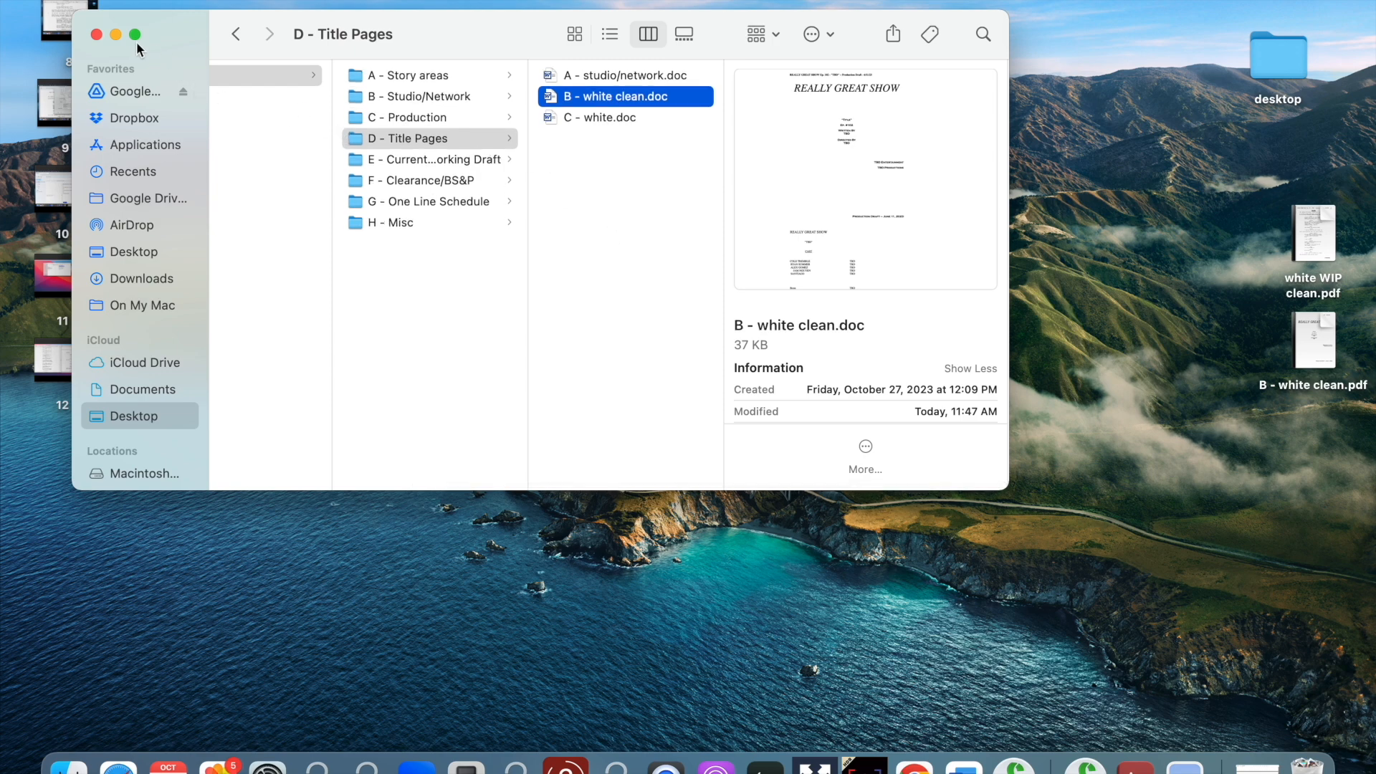
click(430, 118)
click(606, 82)
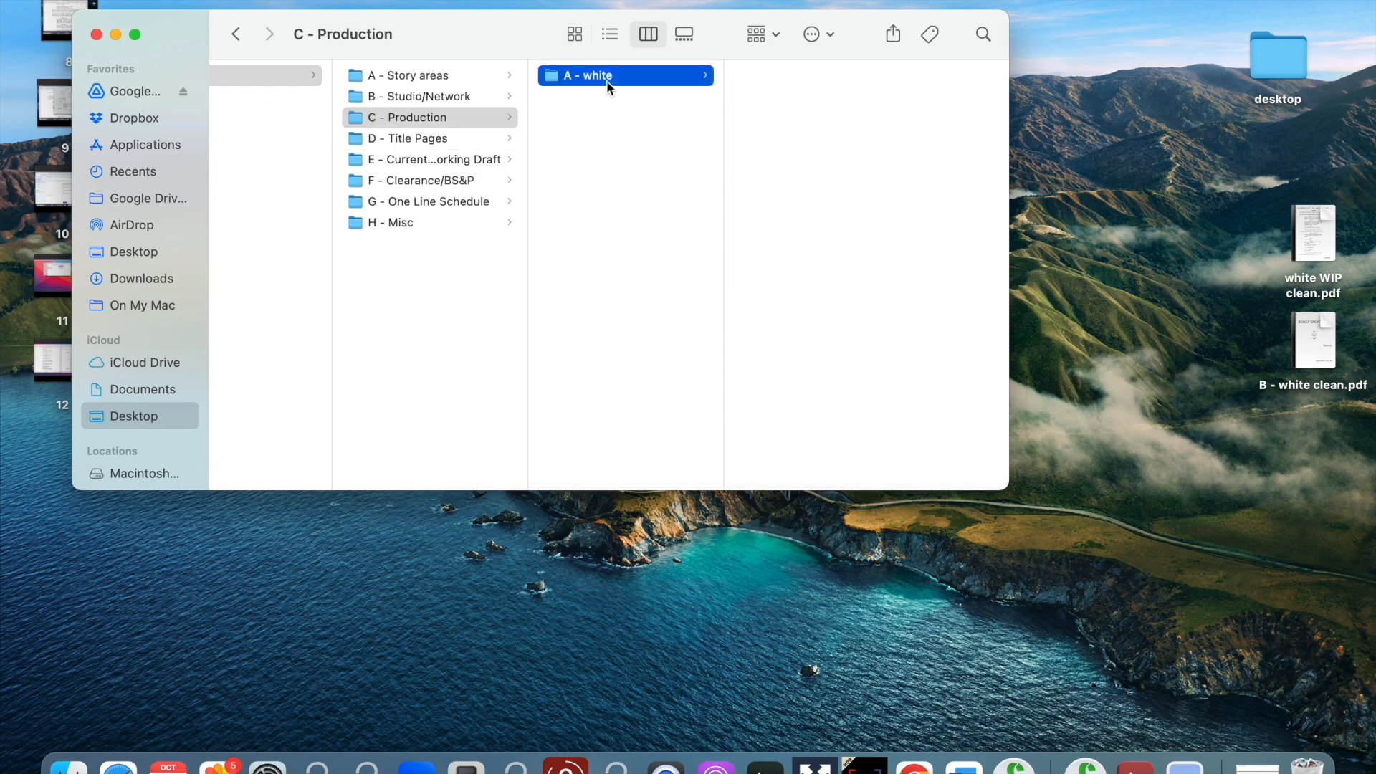
click(804, 76)
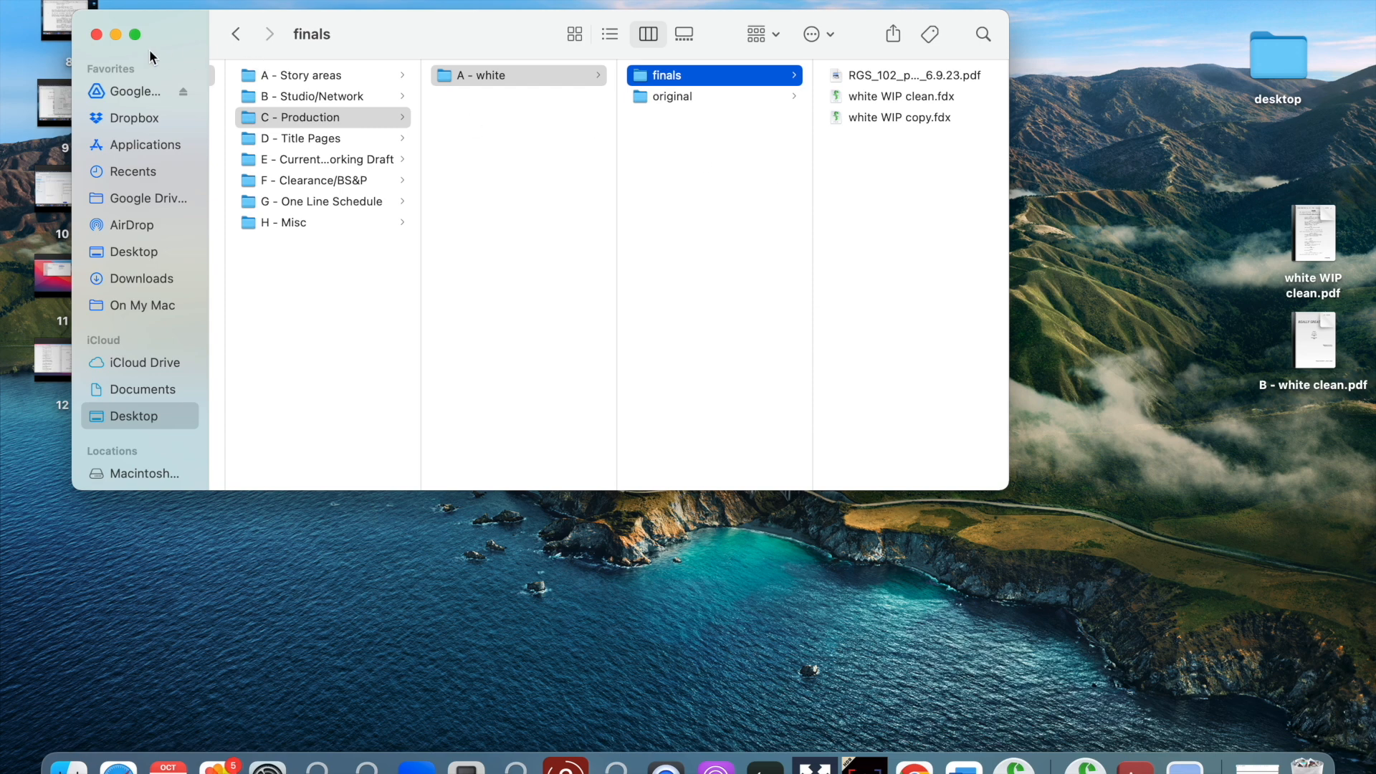
click(96, 34)
- Insert the title pages from B - white clean.pdf before the first page of white WIP clean.pdf and hide the page thumbnails
click(1312, 220)
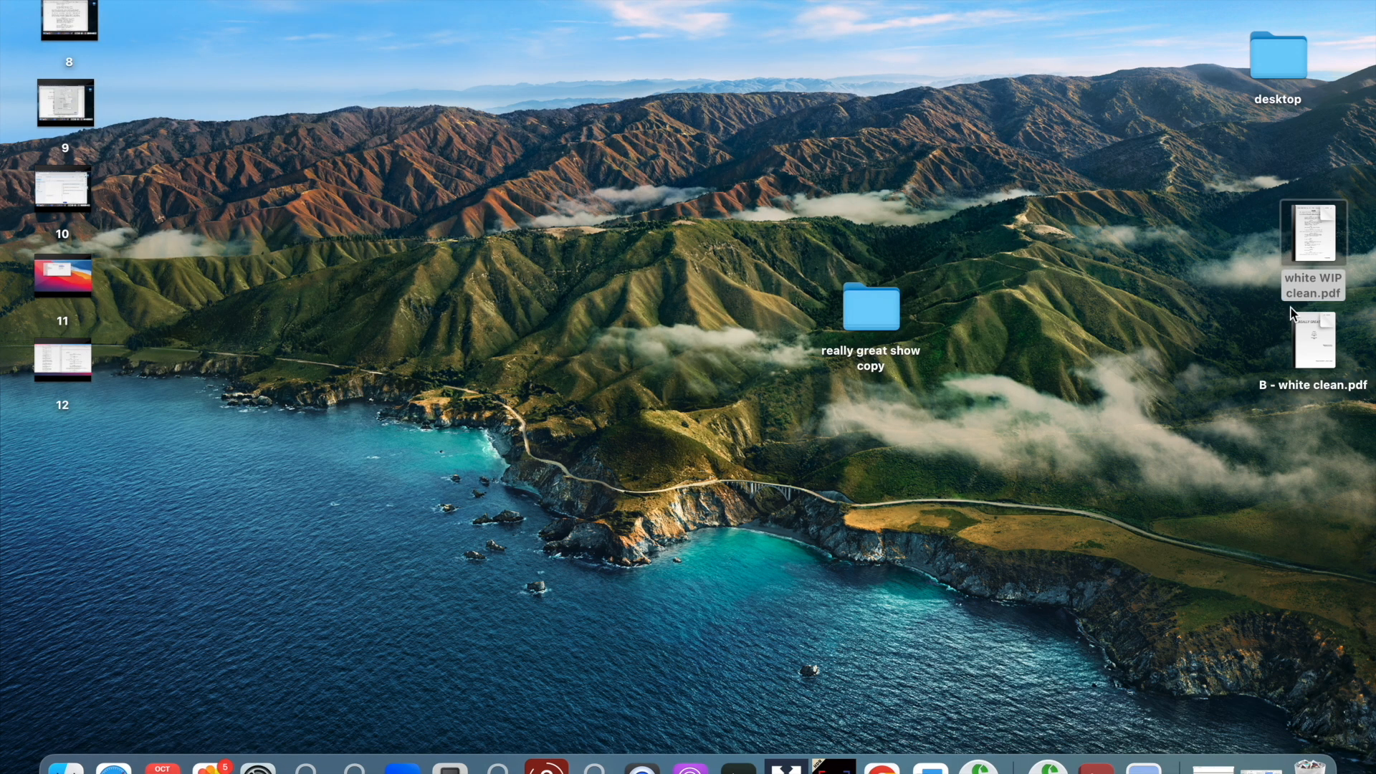
click(149, 36)
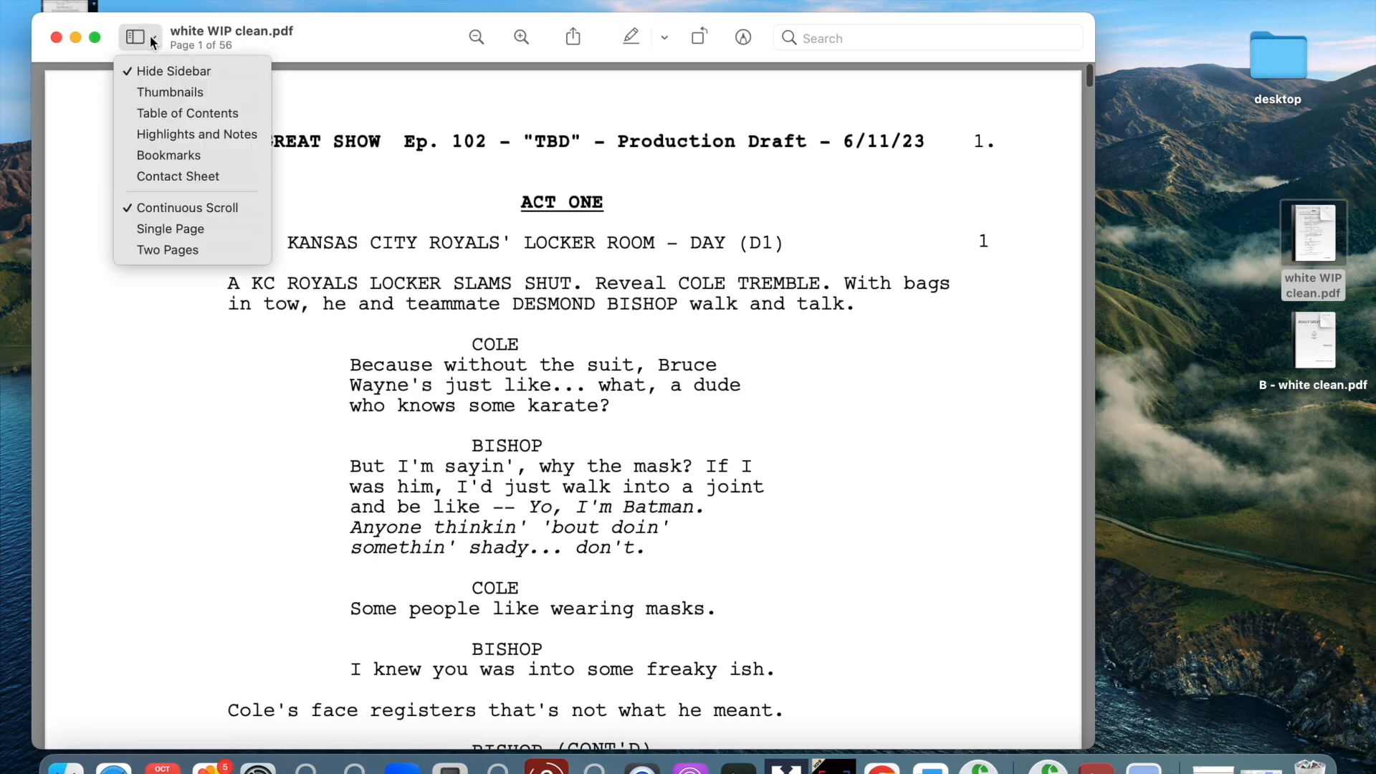
click(157, 90)
drag(433, 32, 489, 15)
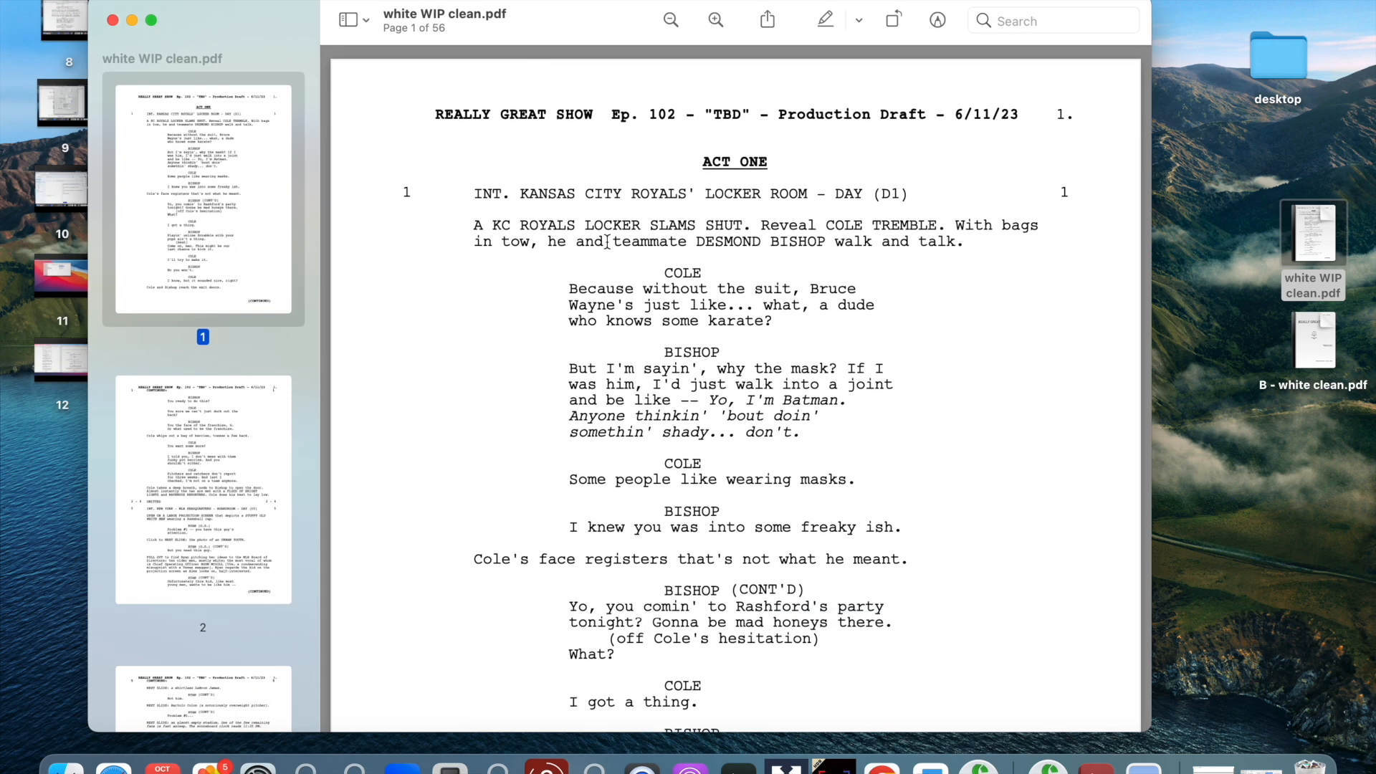
drag(1310, 340, 283, 165)
click(363, 22)
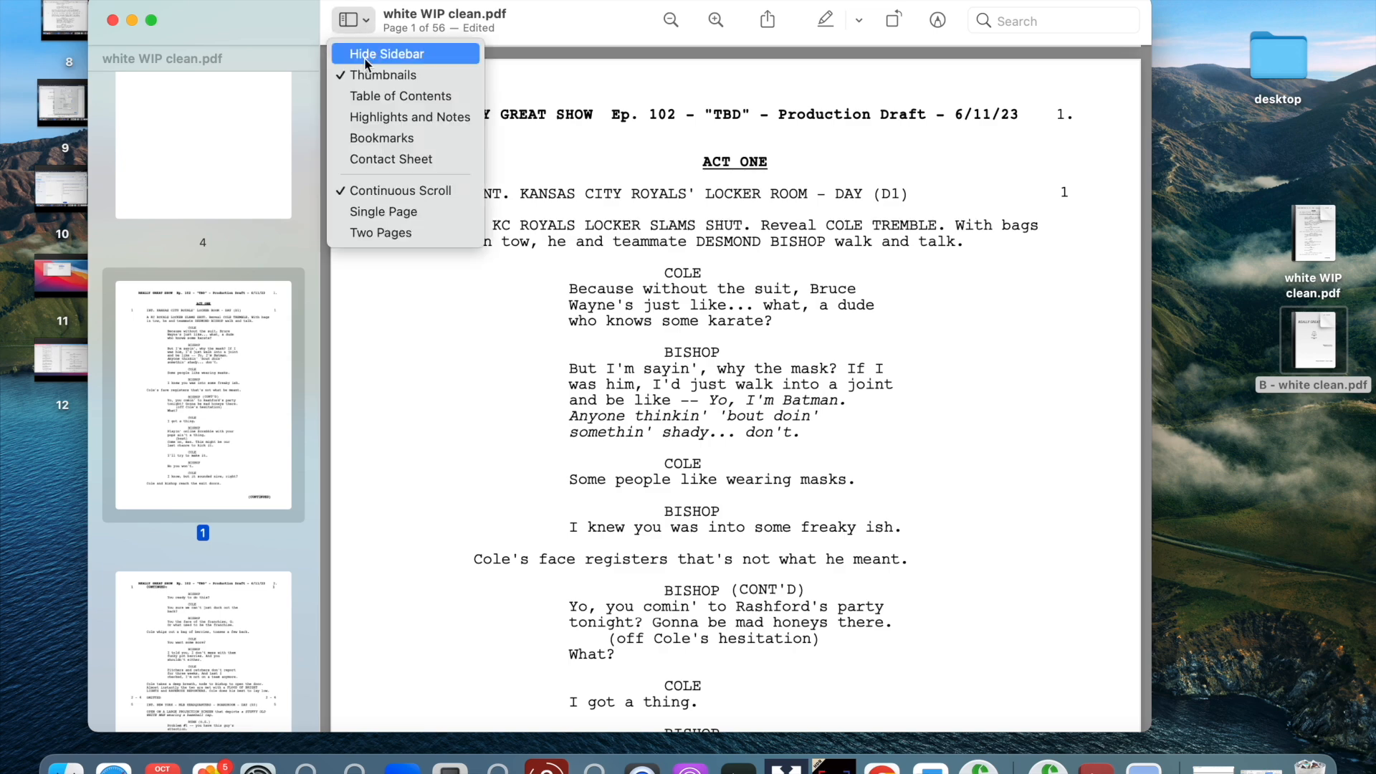
click(364, 53)
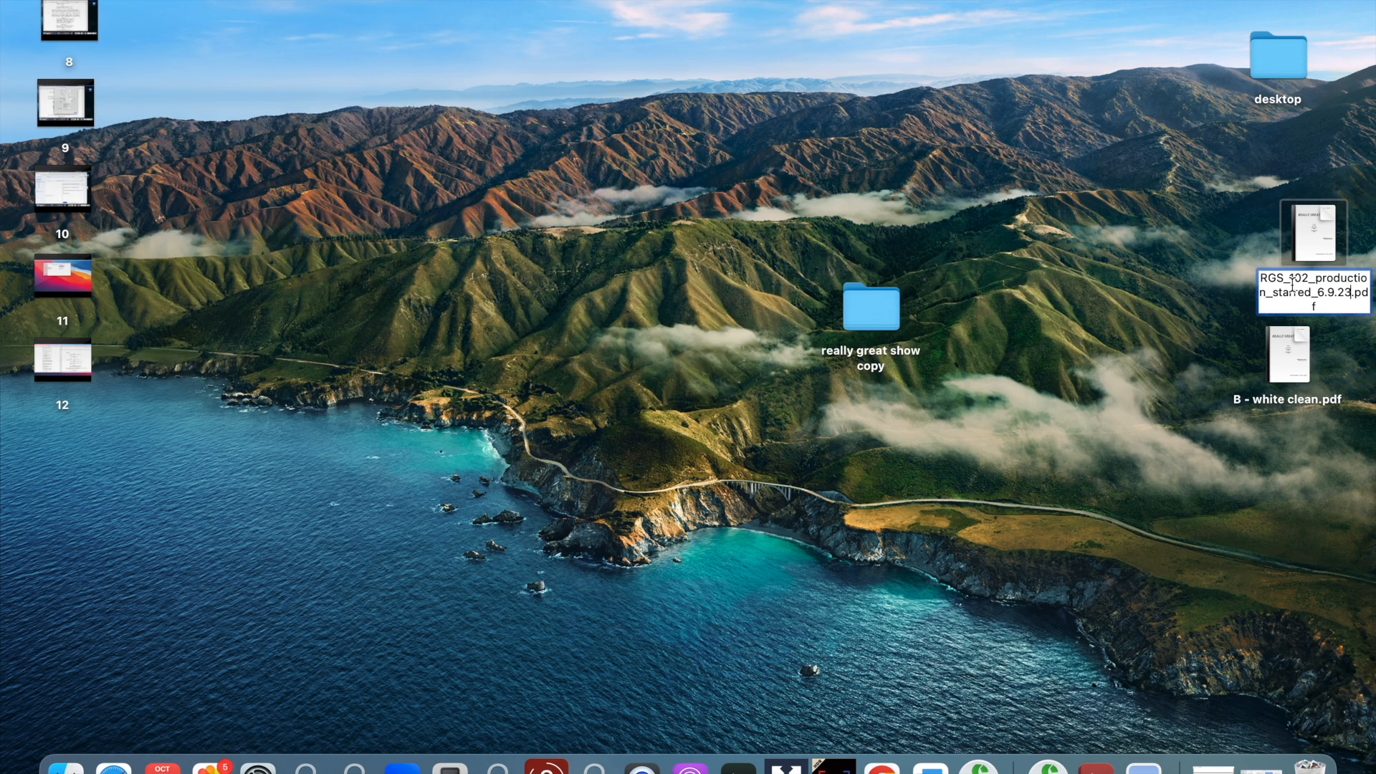
- Rename the starred production PDF on the desktop as RGS_102_production_6.9.23.pdf
key(BackSpace)
key(BackSpace)
key(BackSpace)
key(BackSpace)
key(BackSpace)
key(BackSpace)
key(BackSpace)
key(BackSpace)
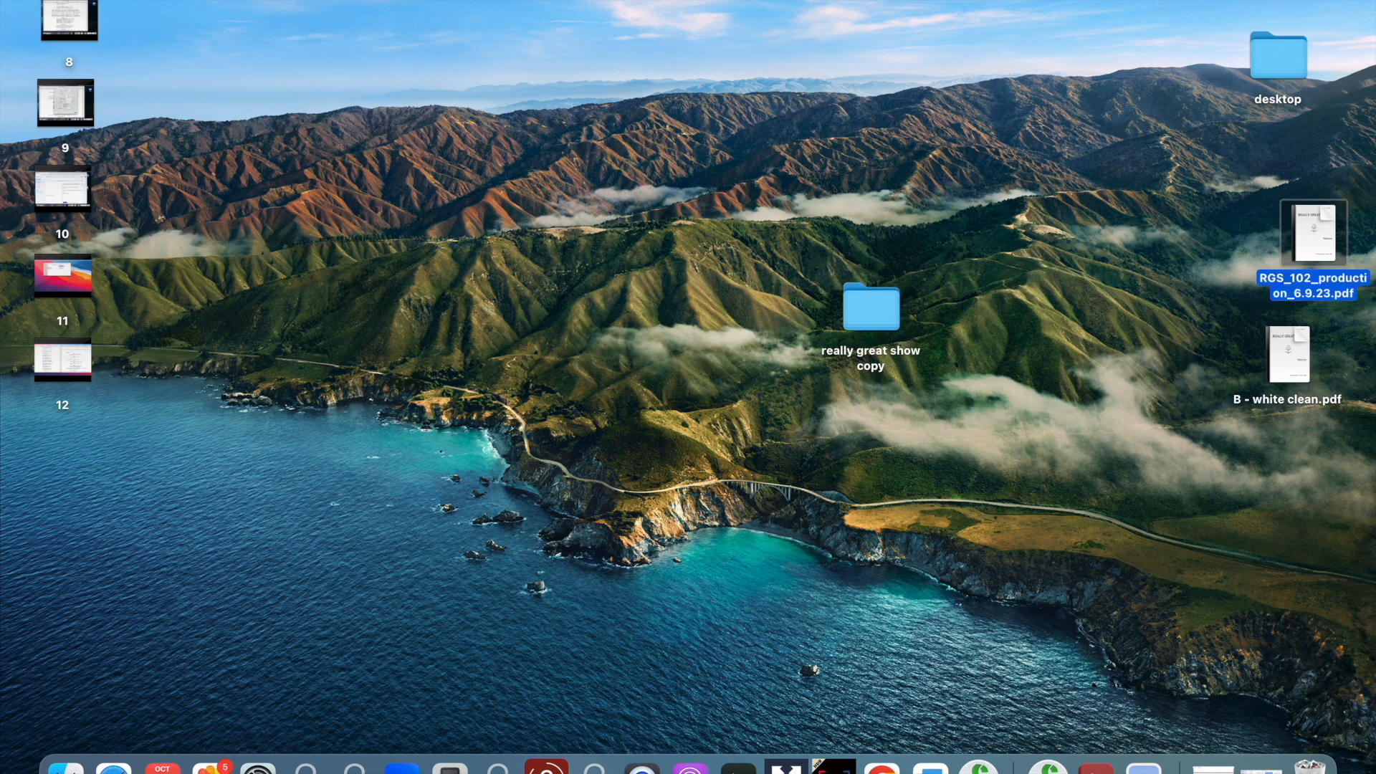
click(1154, 243)
- Move RGS_102_production_6.9.23.pdf from the desktop into the finals folder under A - white and check it there
click(1261, 766)
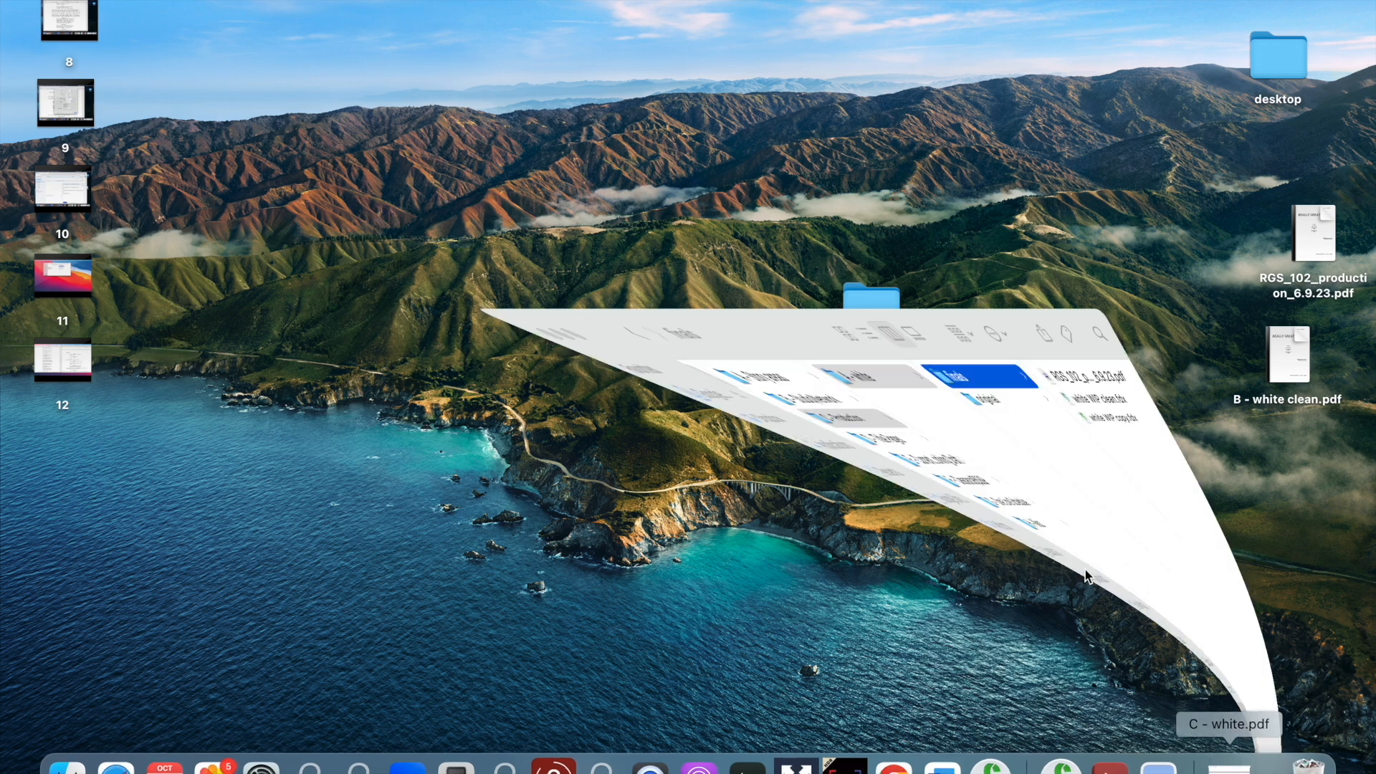
drag(1297, 243, 917, 207)
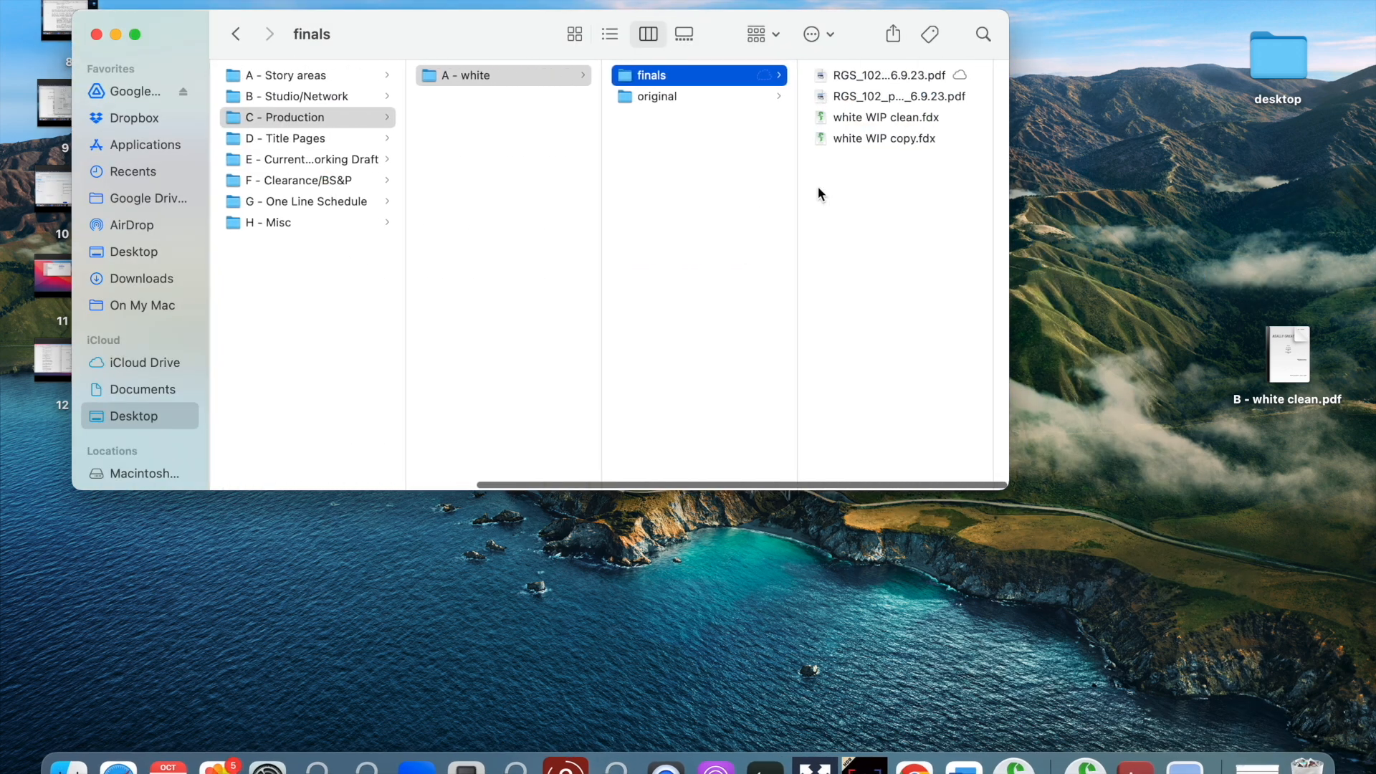
click(884, 76)
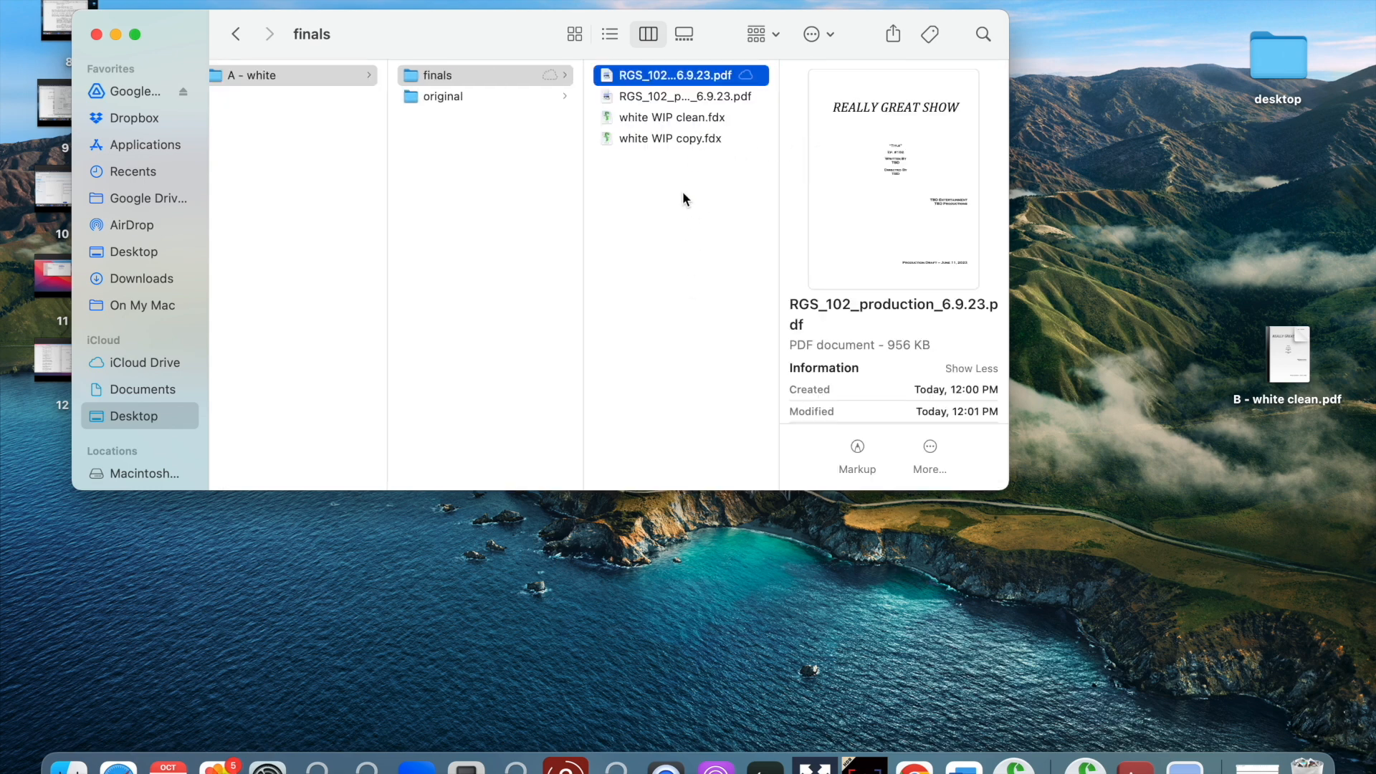
scroll(692, 242, left, 1)
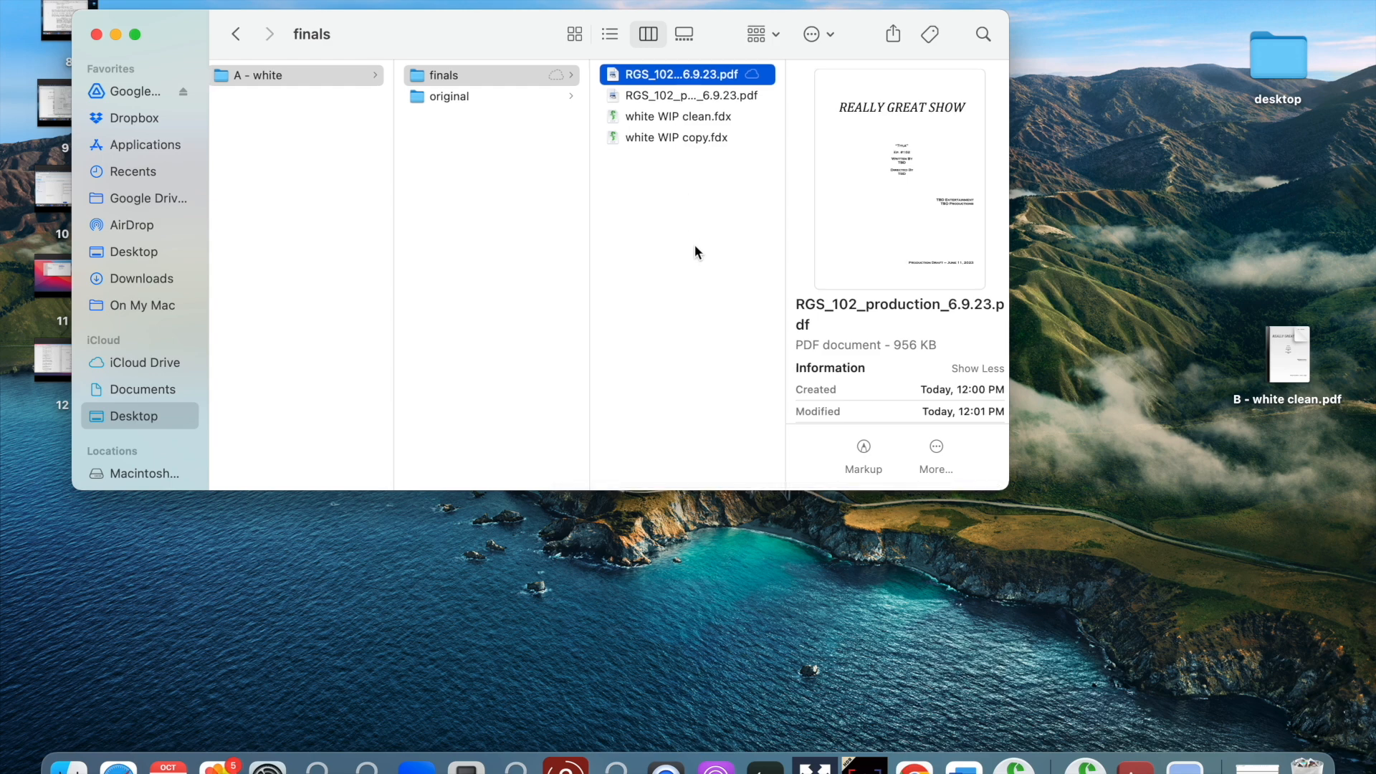
scroll(692, 242, right, 1)
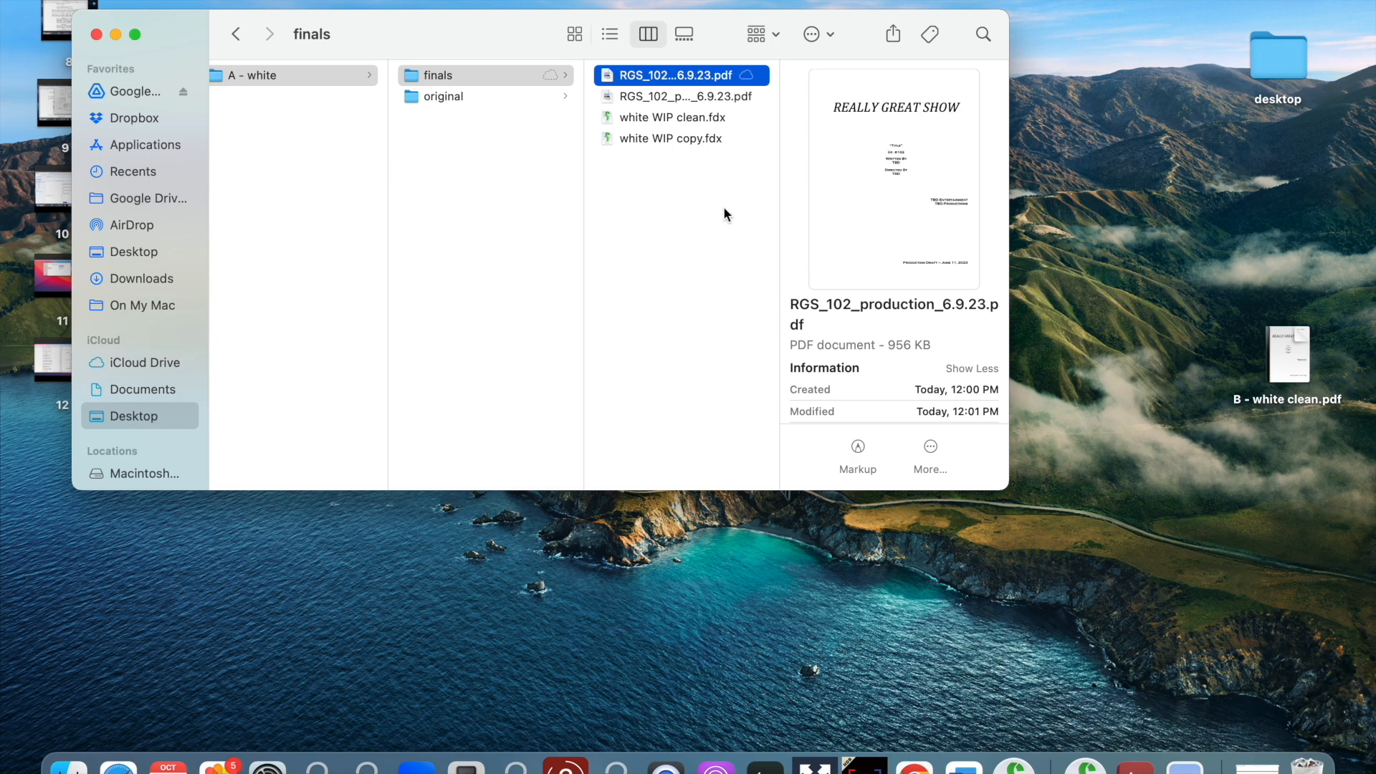
scroll(738, 213, left, 1)
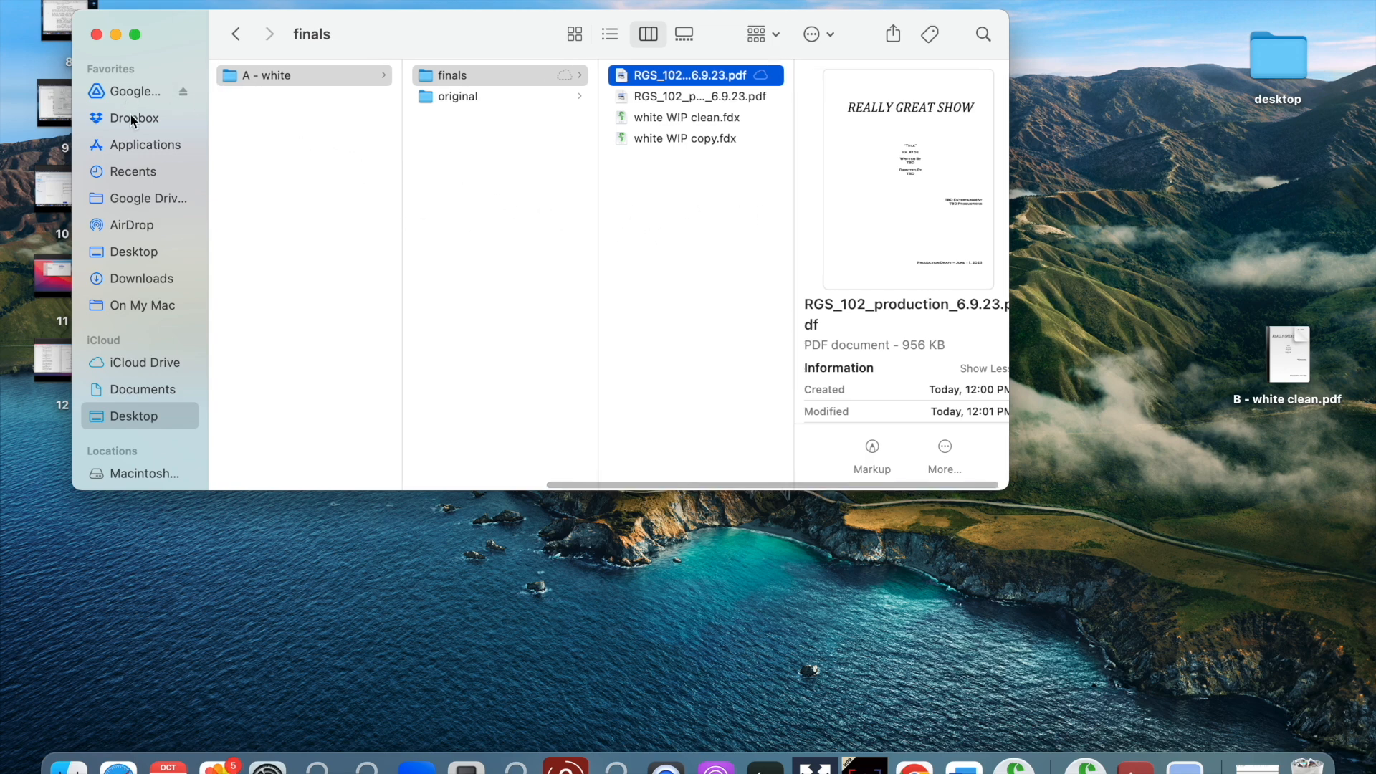
scroll(336, 272, right, 2)
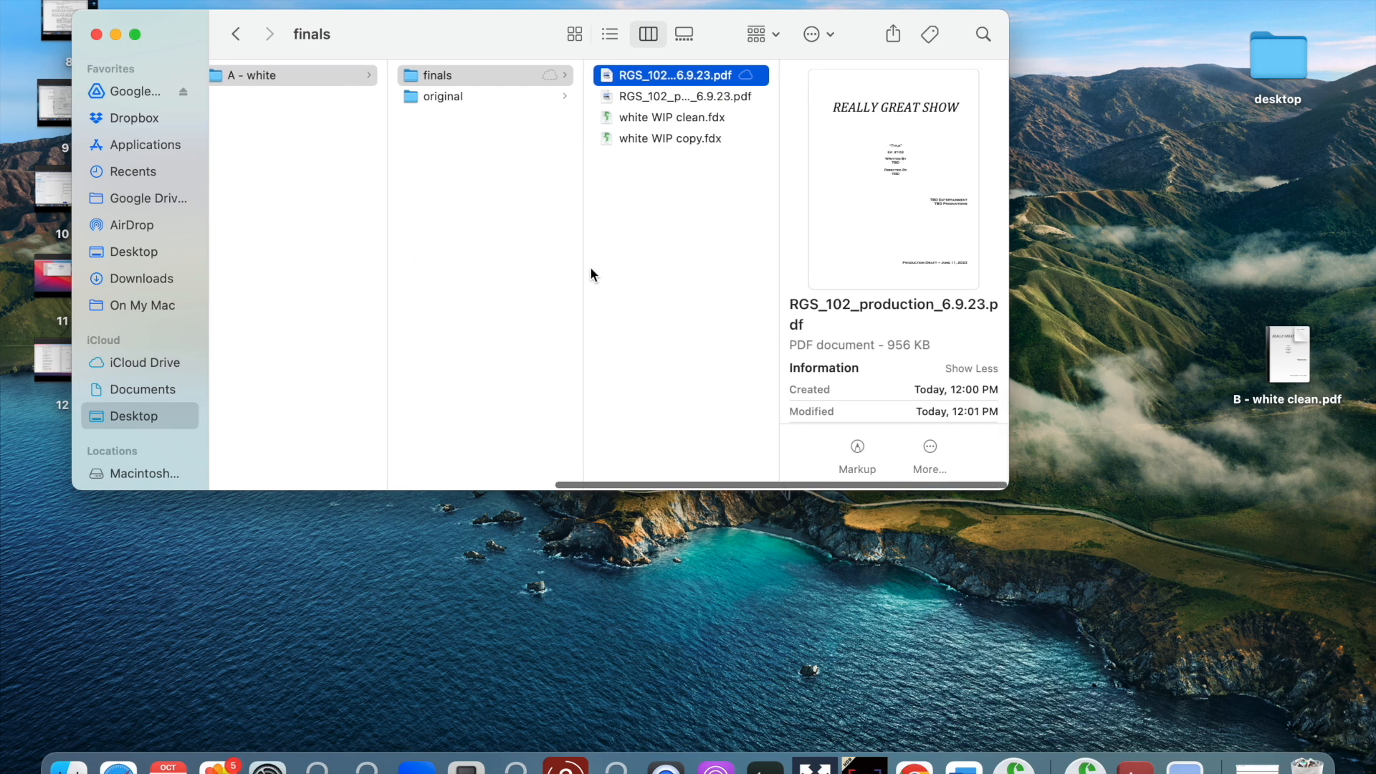
- Close the minimized C - white.pdf and move B - white clean.pdf from the desktop to the trash
click(1258, 767)
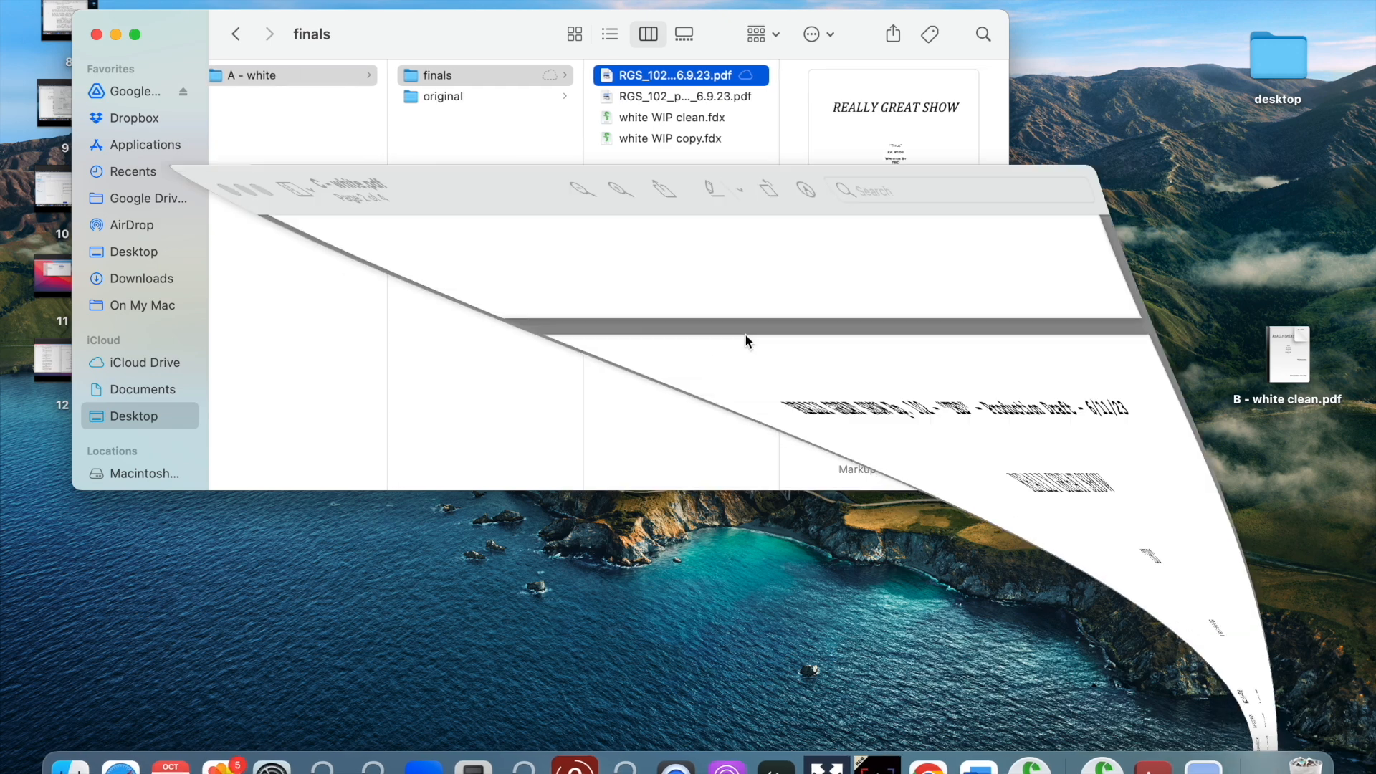
click(29, 10)
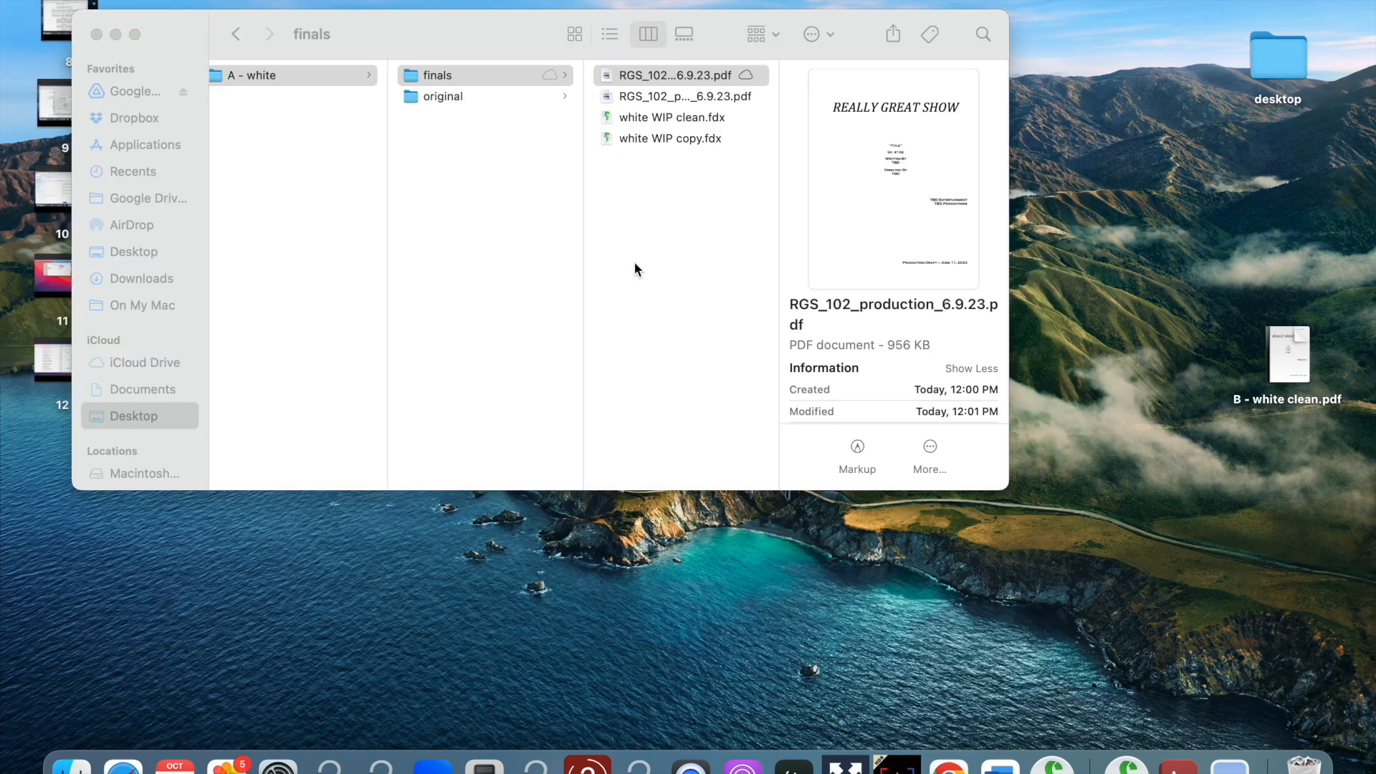
drag(1274, 345, 1303, 764)
- Duplicate white WIP clean.fdx in the finals folder and move the copy to the desktop
click(694, 235)
scroll(708, 229, left, 5)
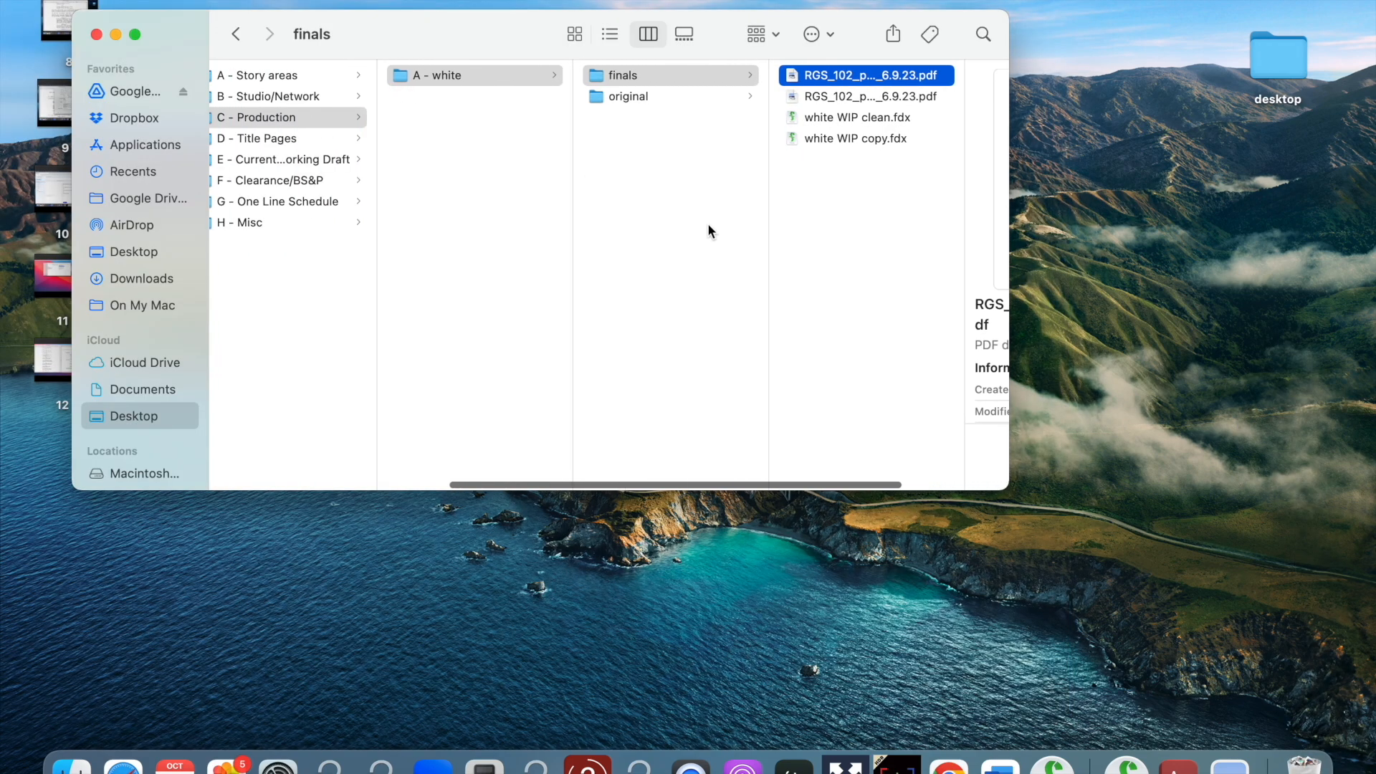
scroll(709, 230, right, 5)
click(691, 119)
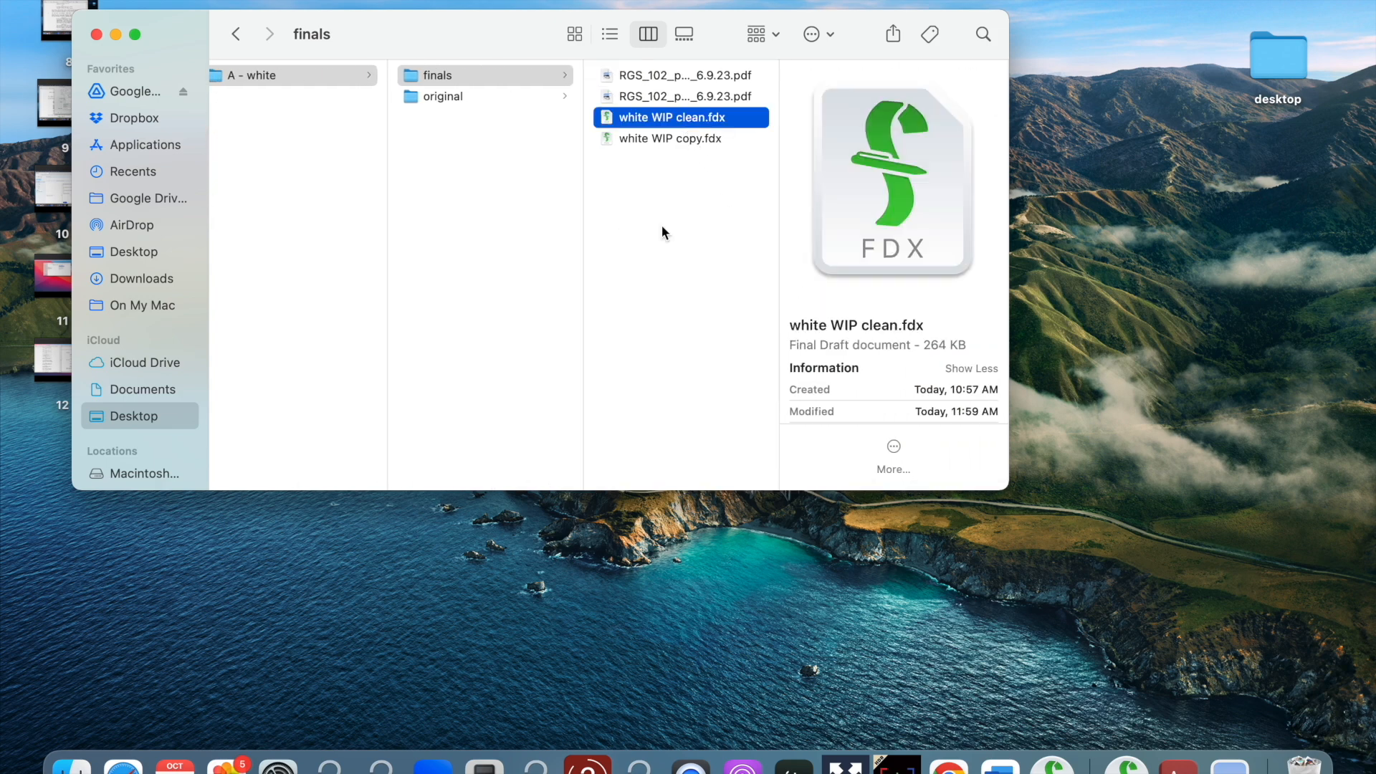
key(super+d)
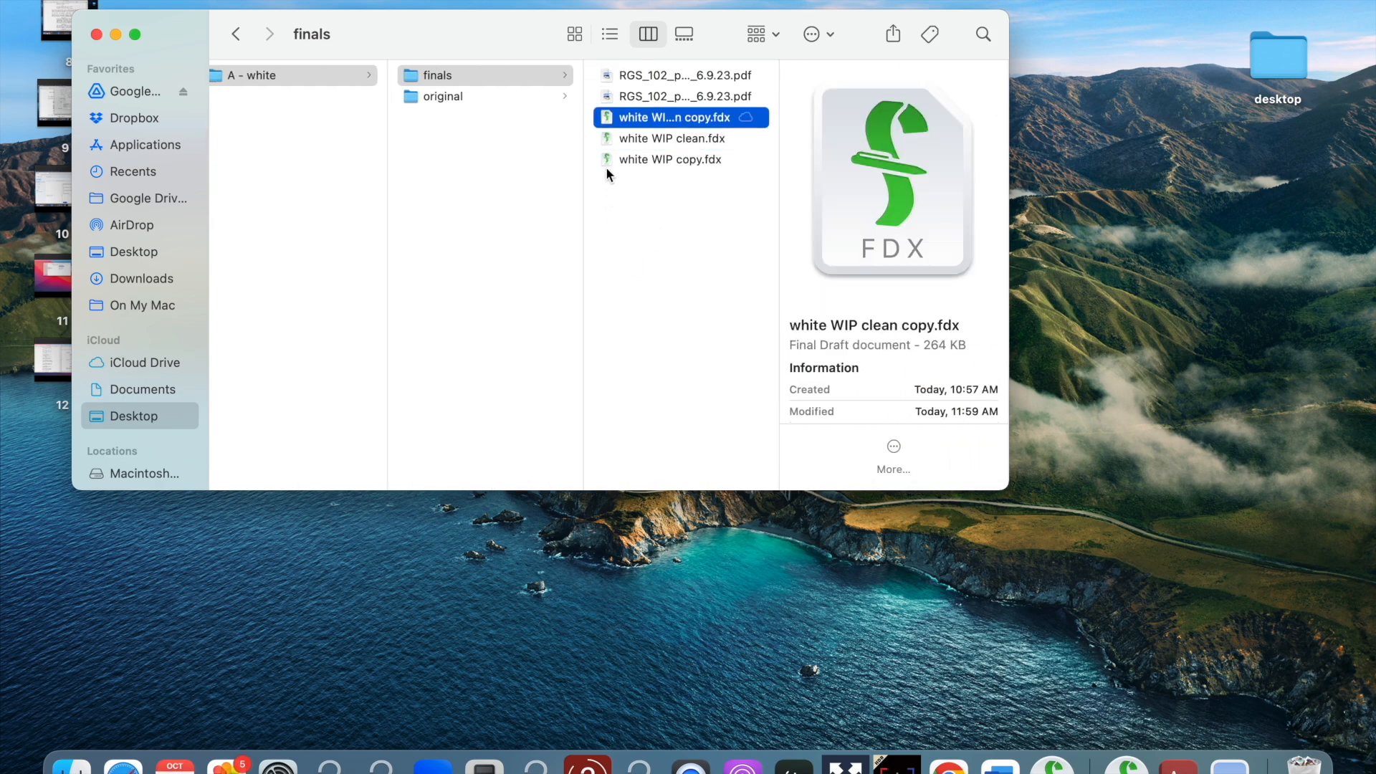
drag(608, 118, 587, 523)
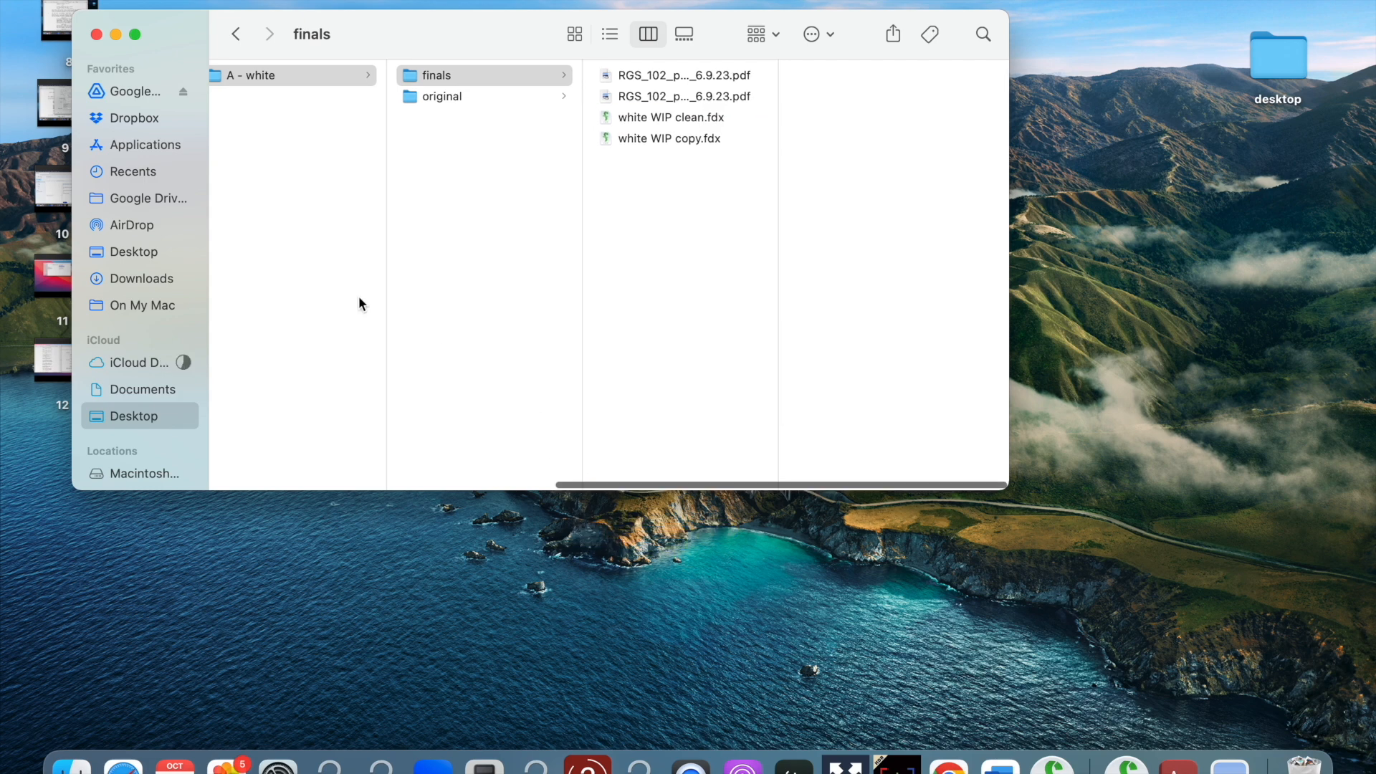
- Move 102 white WIP.fdx and its zip file from the E - Current Working Draft folder to the trash
click(454, 294)
scroll(454, 293, left, 5)
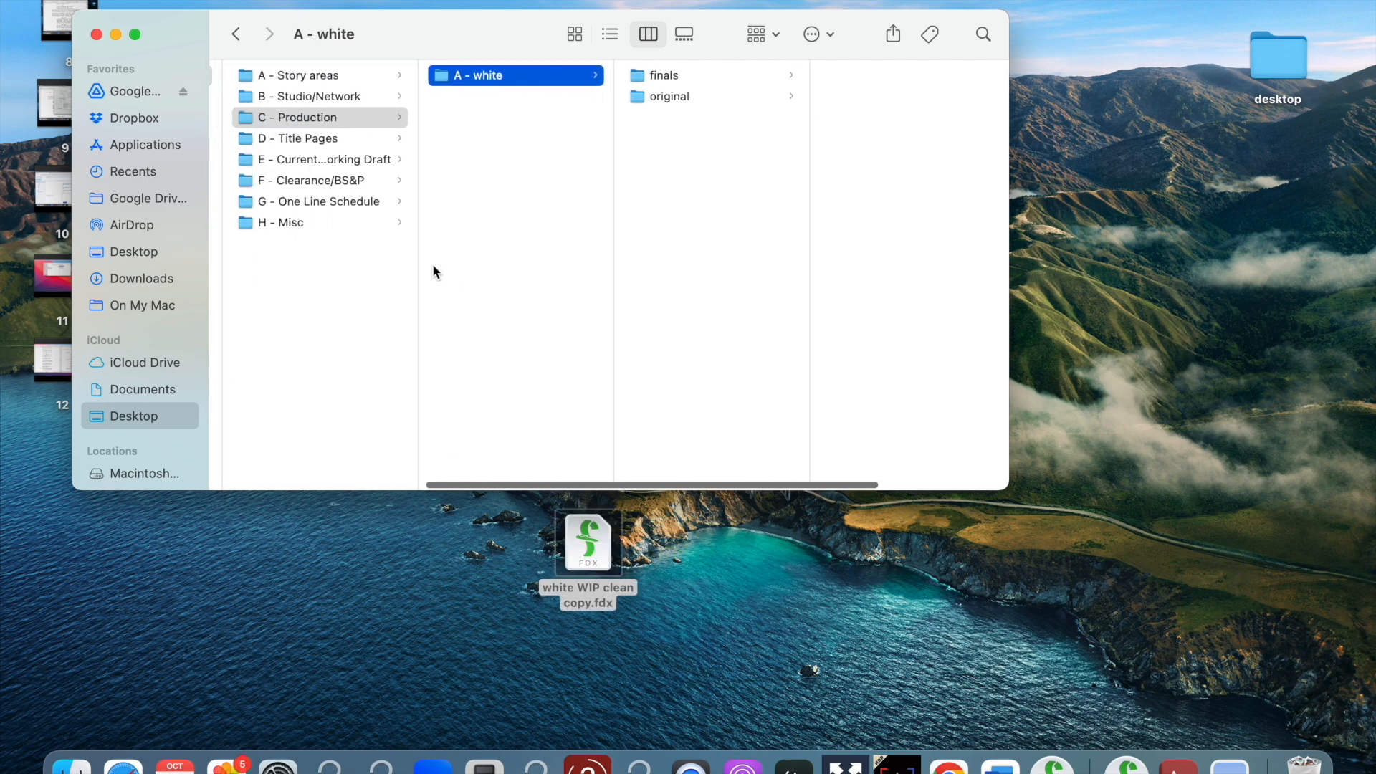
click(401, 161)
drag(507, 127, 501, 93)
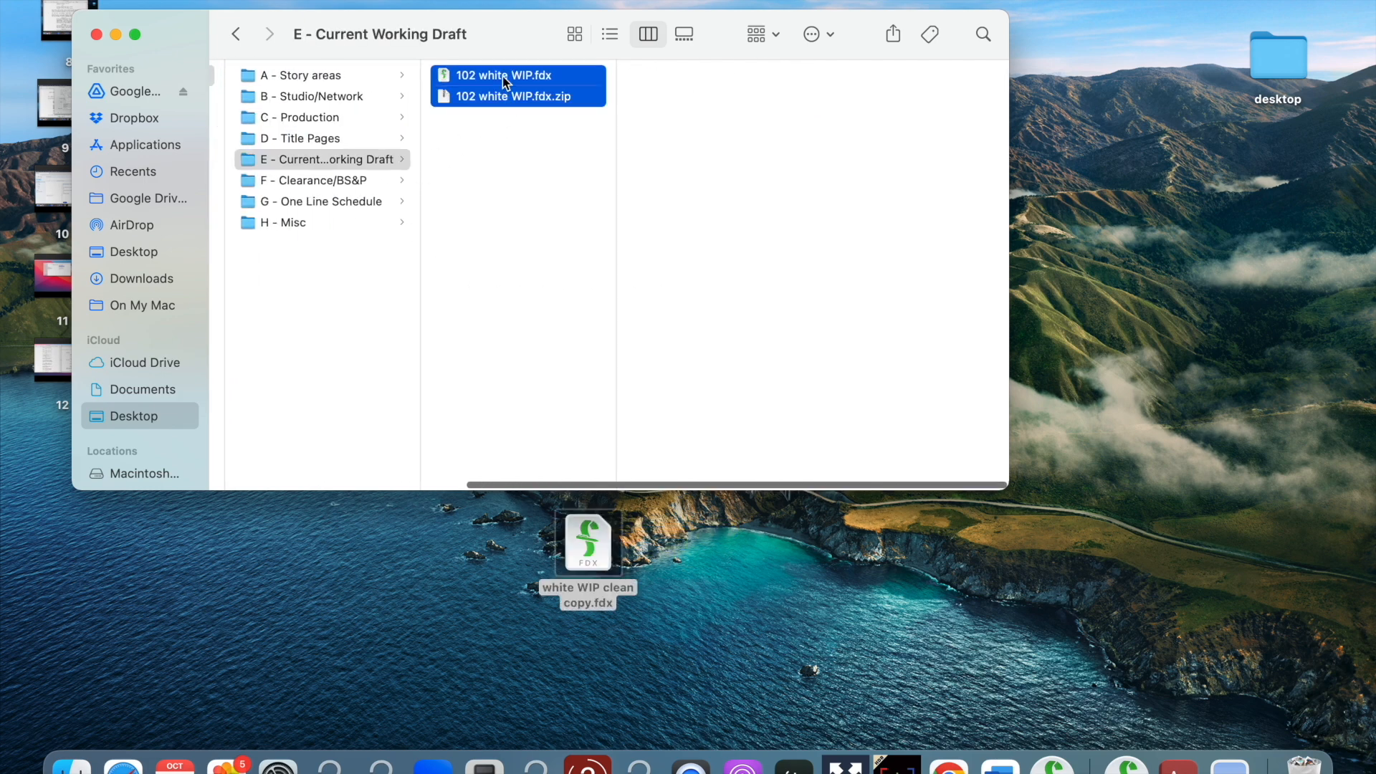
click(773, 45)
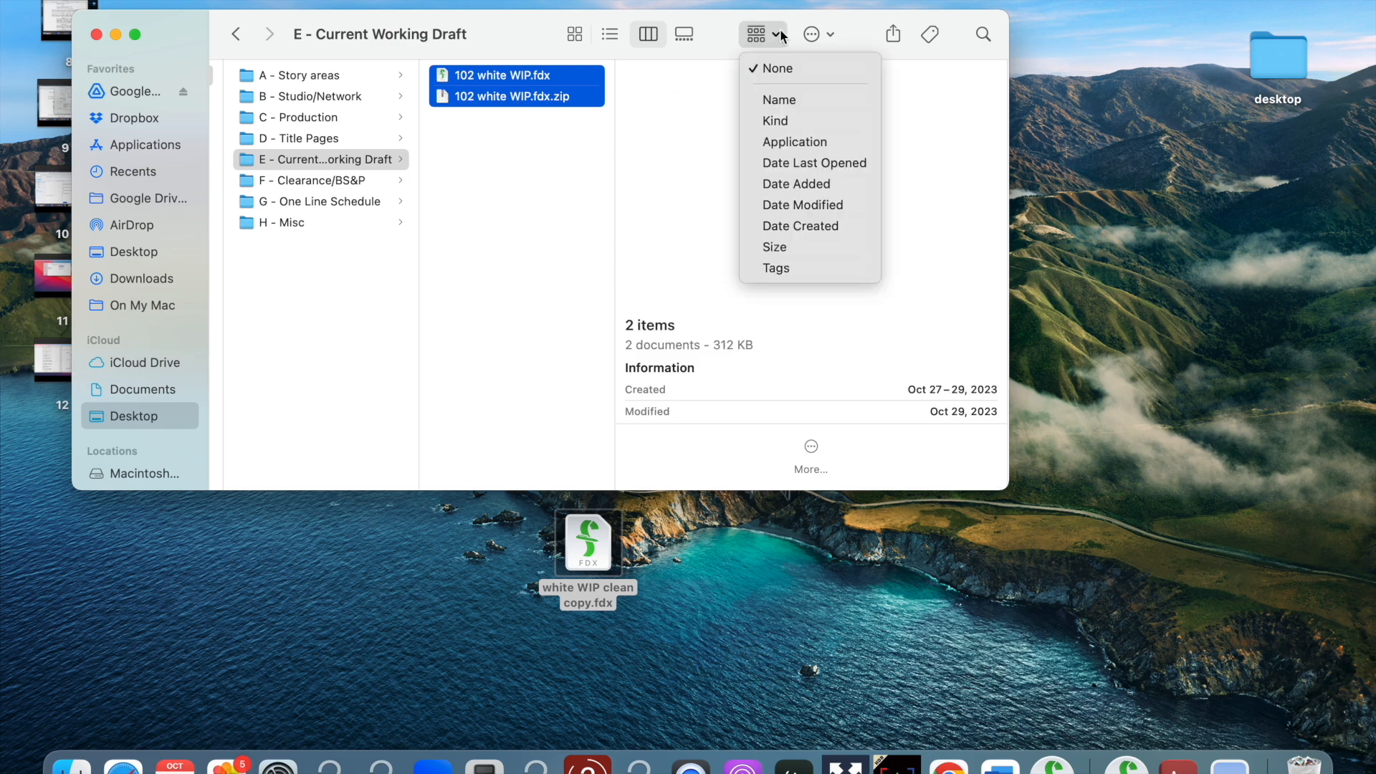
click(834, 37)
click(832, 32)
click(837, 183)
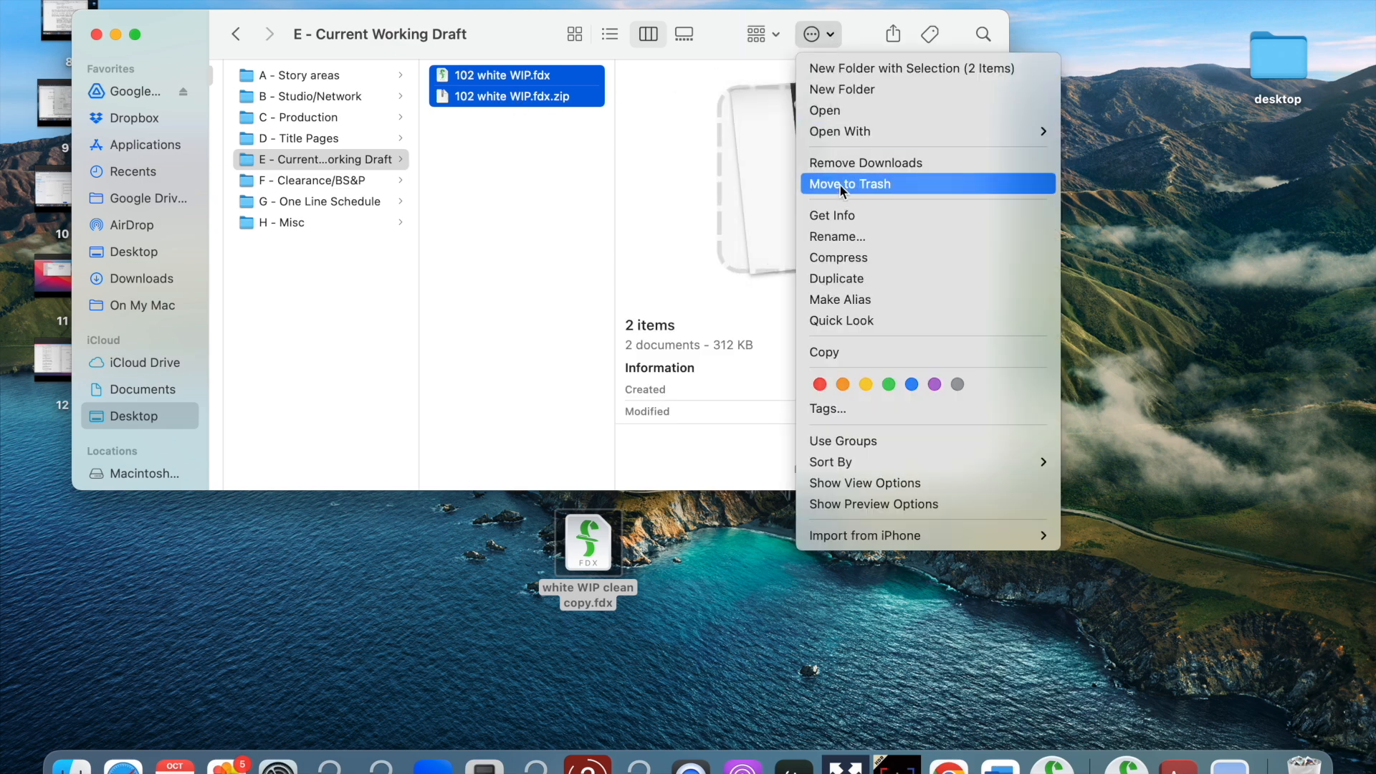
- Move white WIP clean copy.fdx from the desktop into the E - Current Working Draft folder and rename it blue WIP
drag(584, 546, 545, 344)
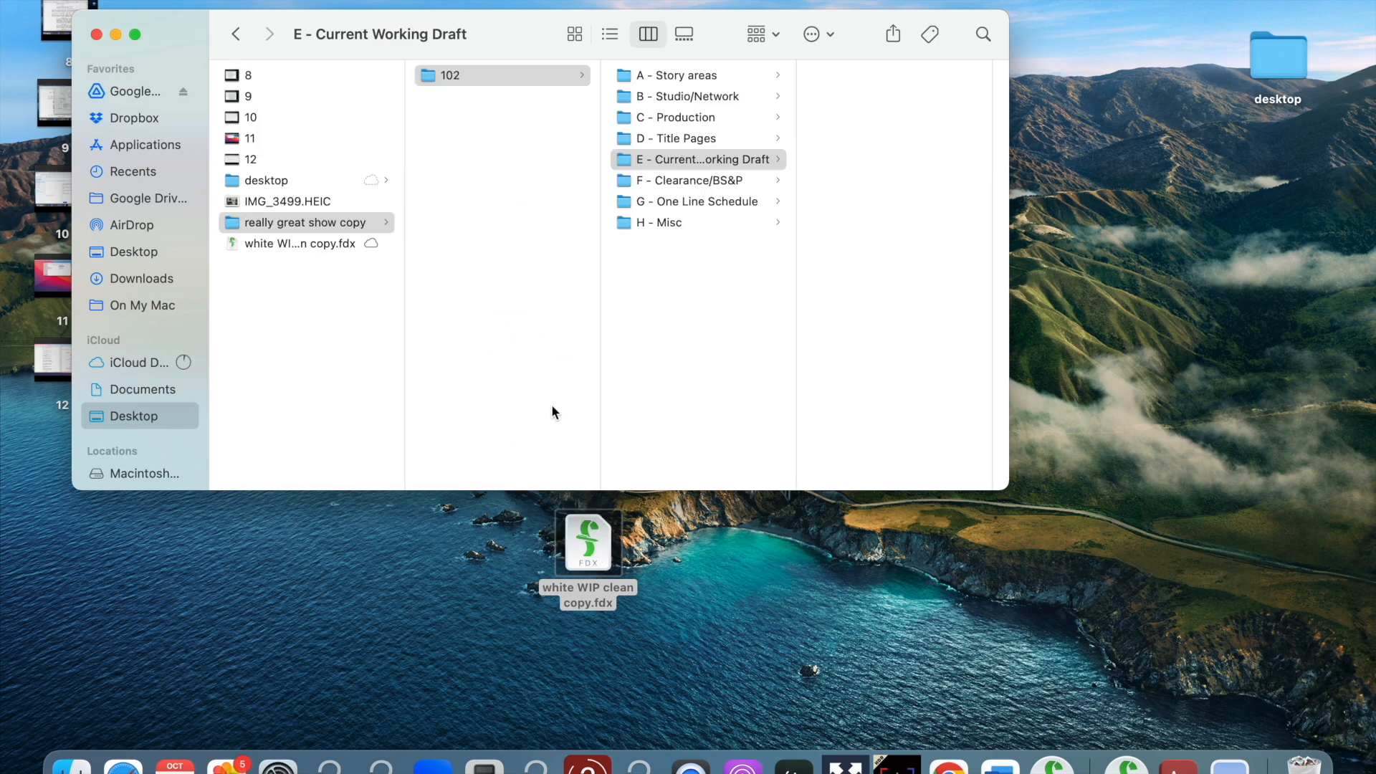
click(599, 110)
click(608, 78)
click(608, 75)
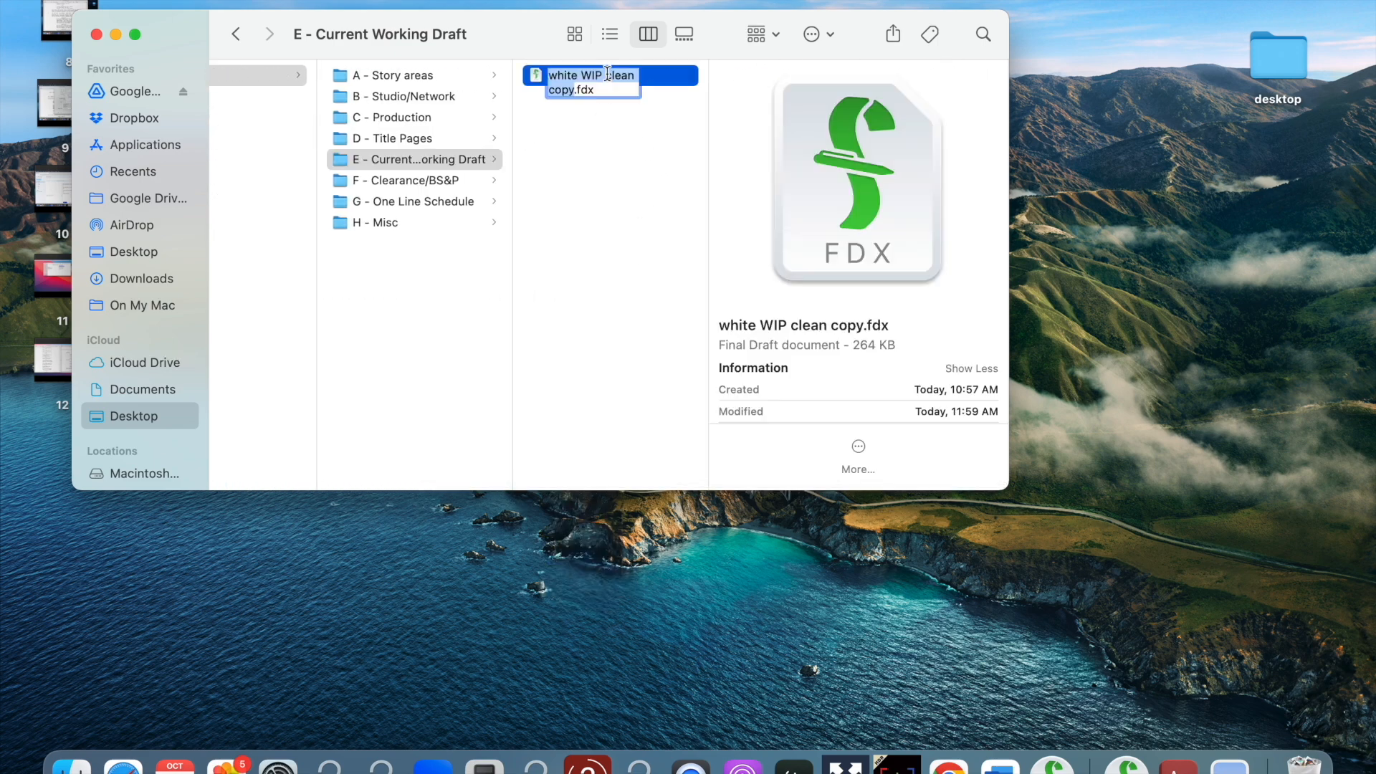
text(blue WIP)
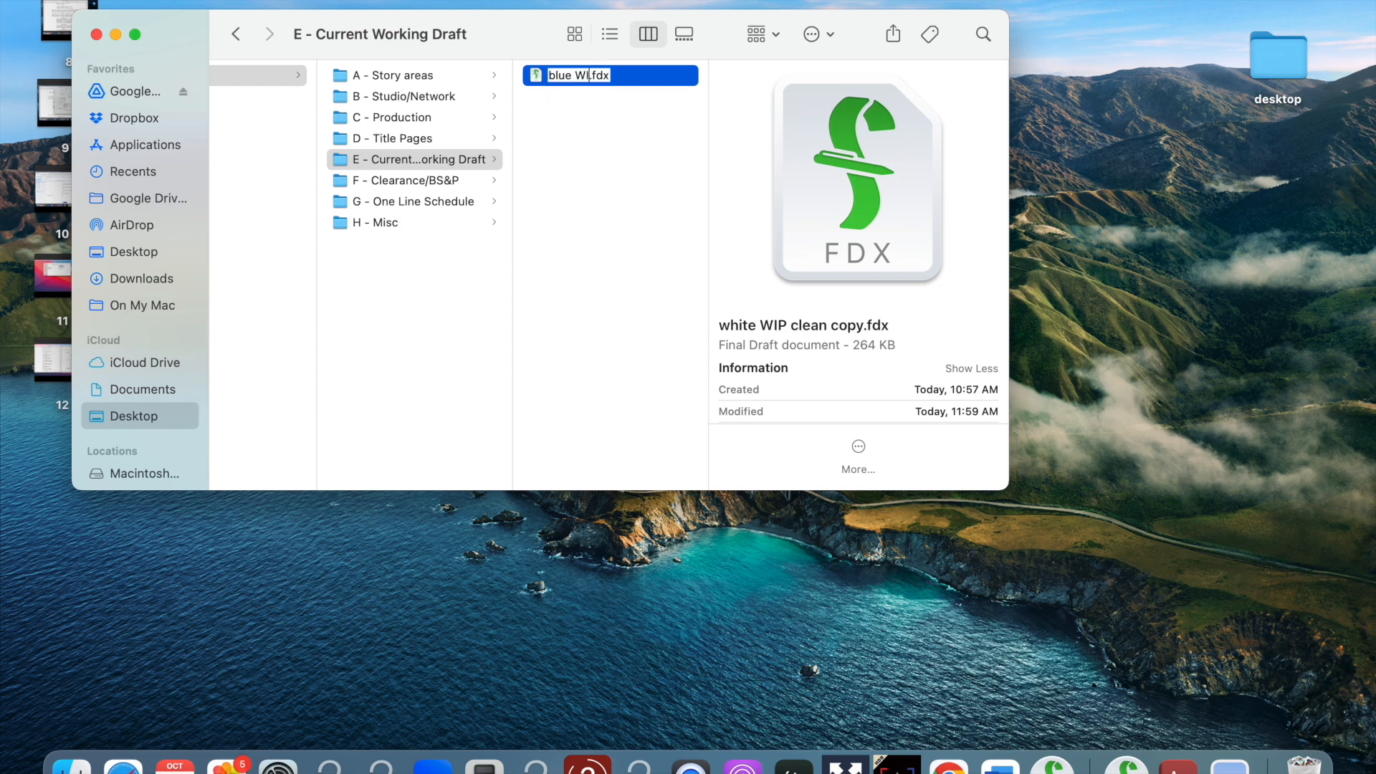
key(Return)
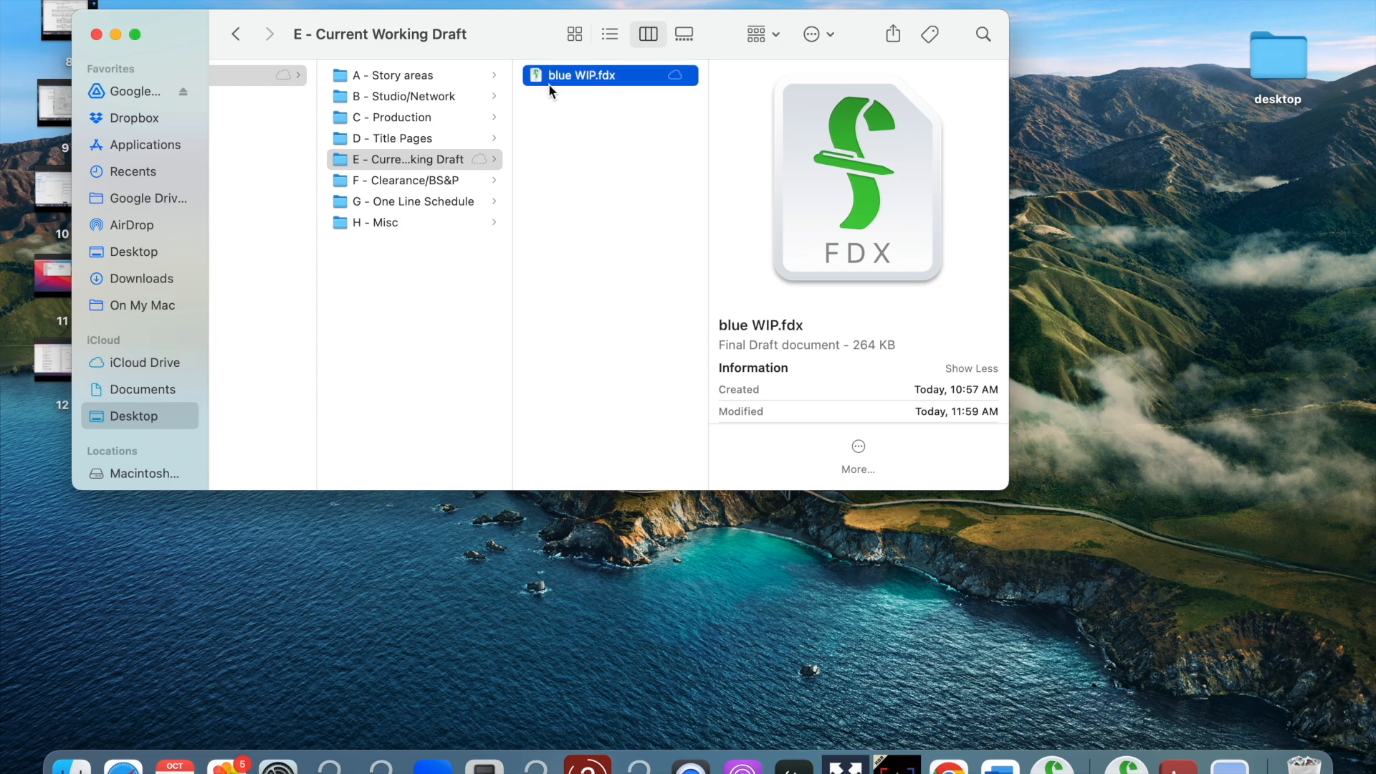
- Open blue WIP.fdx in Final Draft and shift its window to look at the first script page
double_click(537, 75)
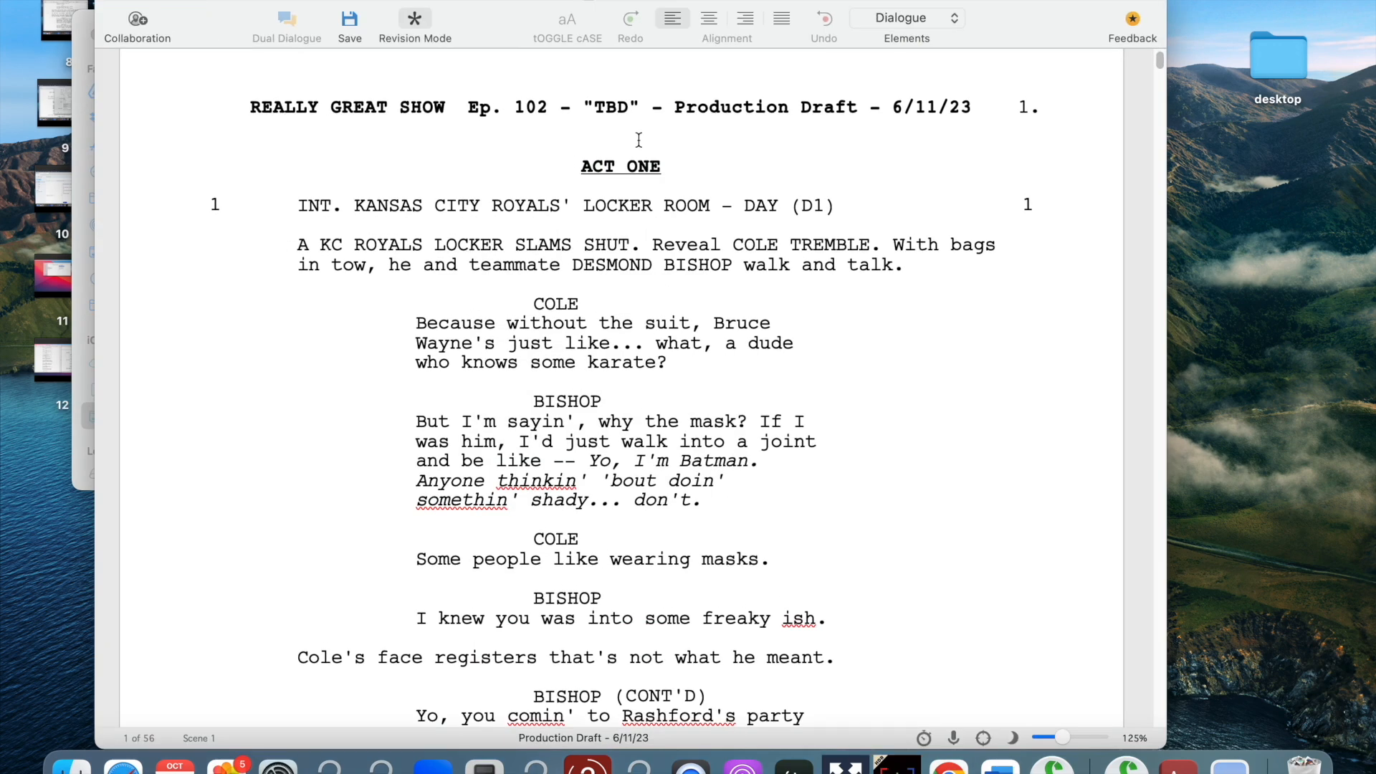
drag(727, 3, 687, 2)
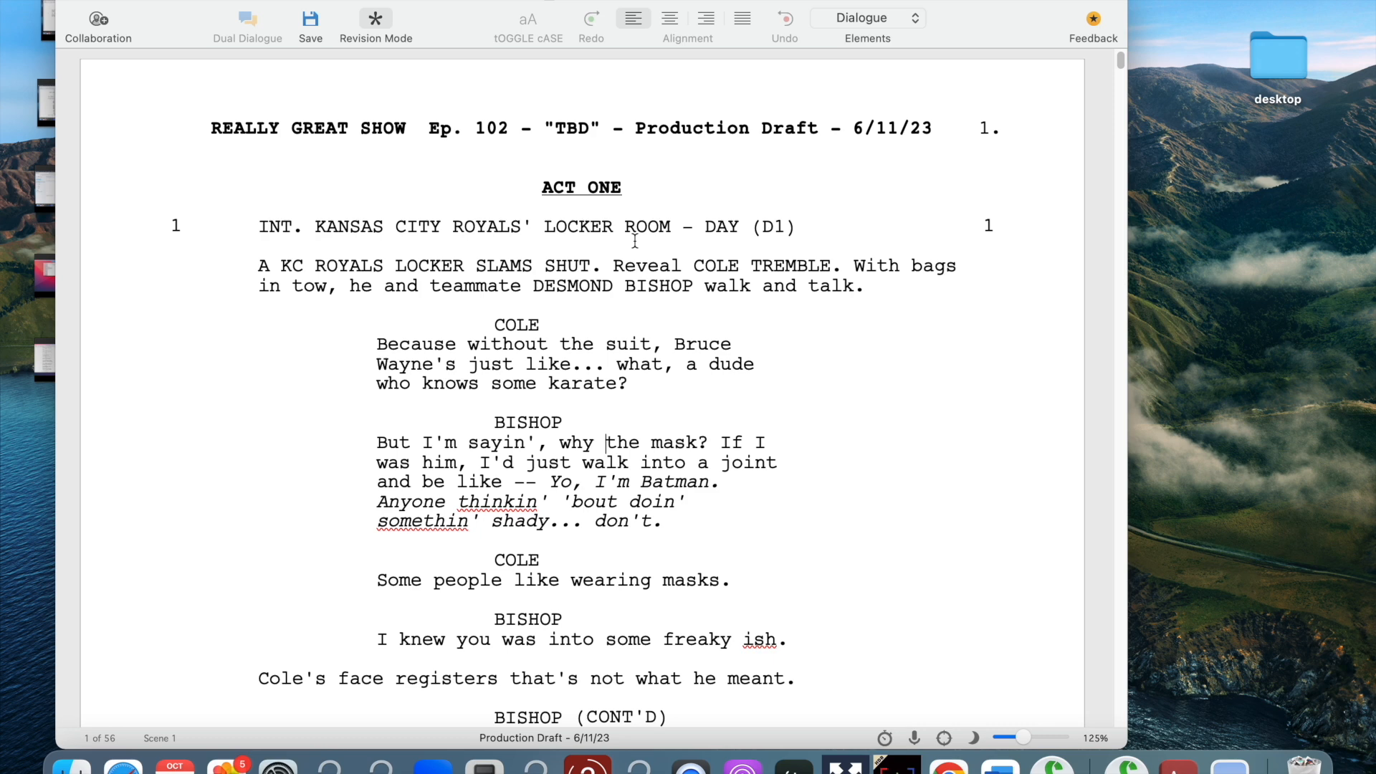
scroll(634, 241, down, 1)
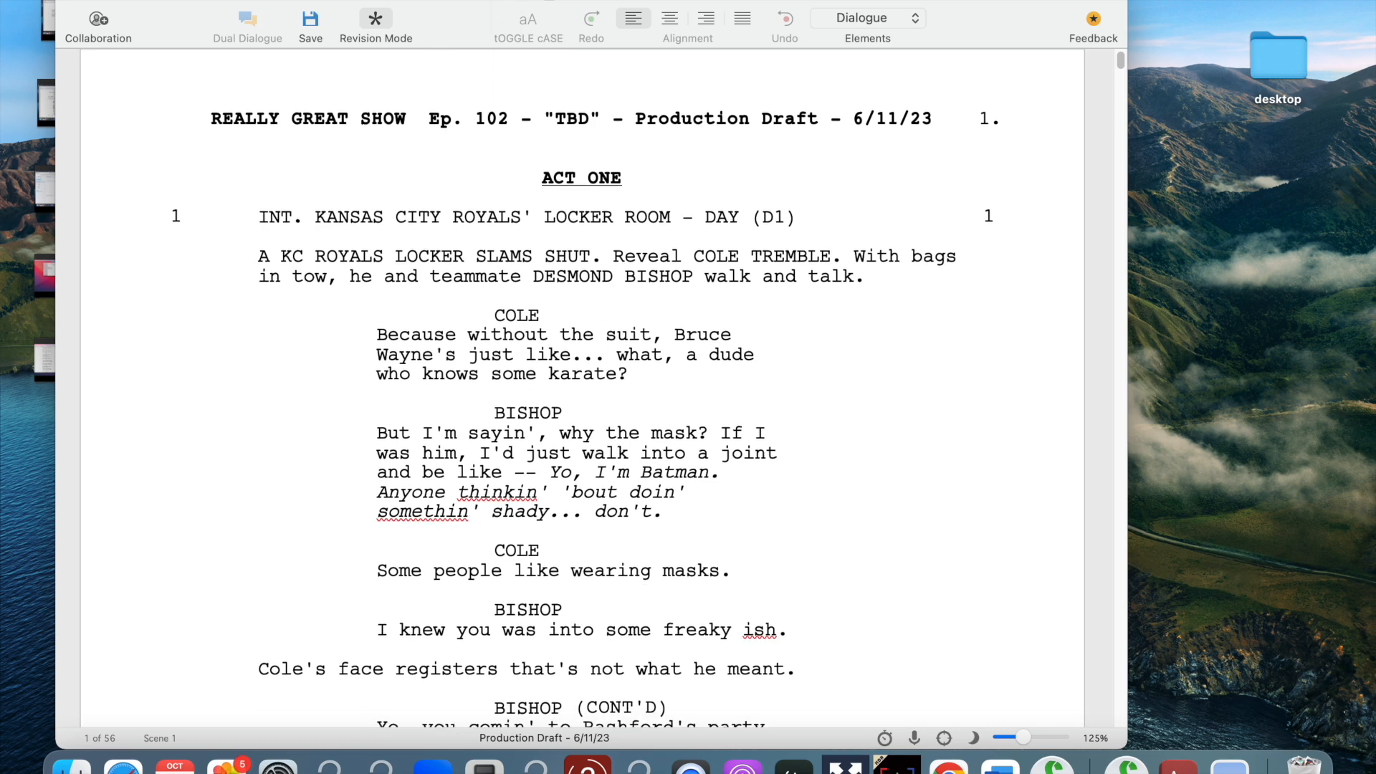
- Add a new revision set to the script and label it Blue WIP
click(535, 7)
click(543, 86)
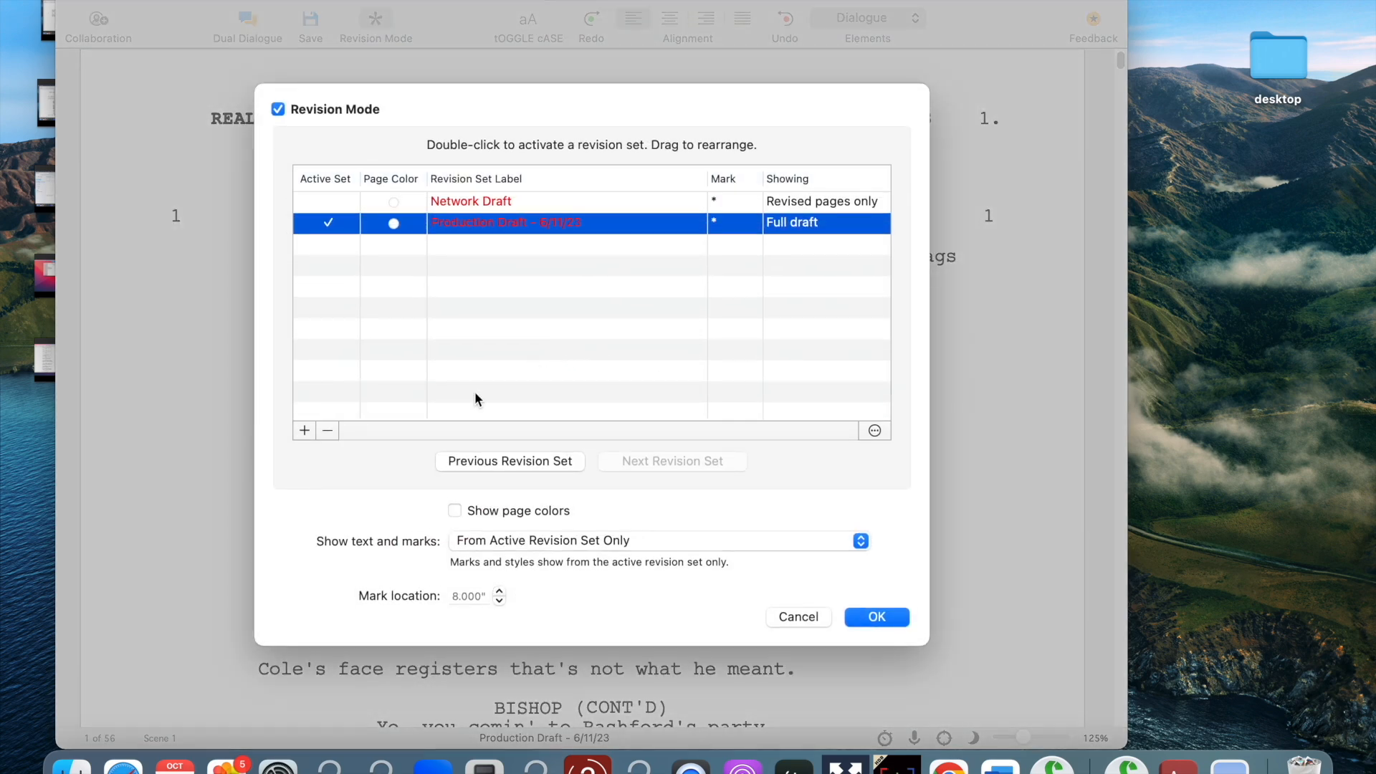
click(305, 430)
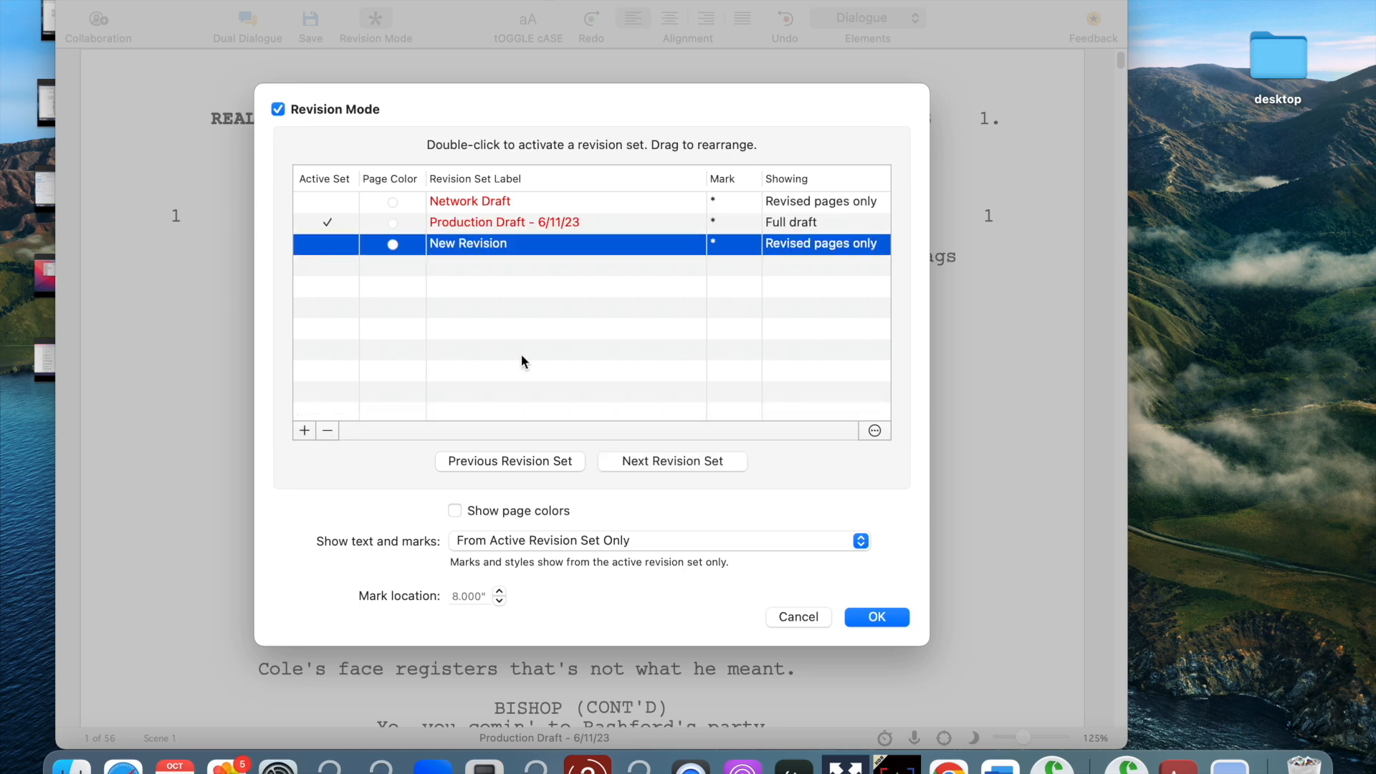
click(873, 431)
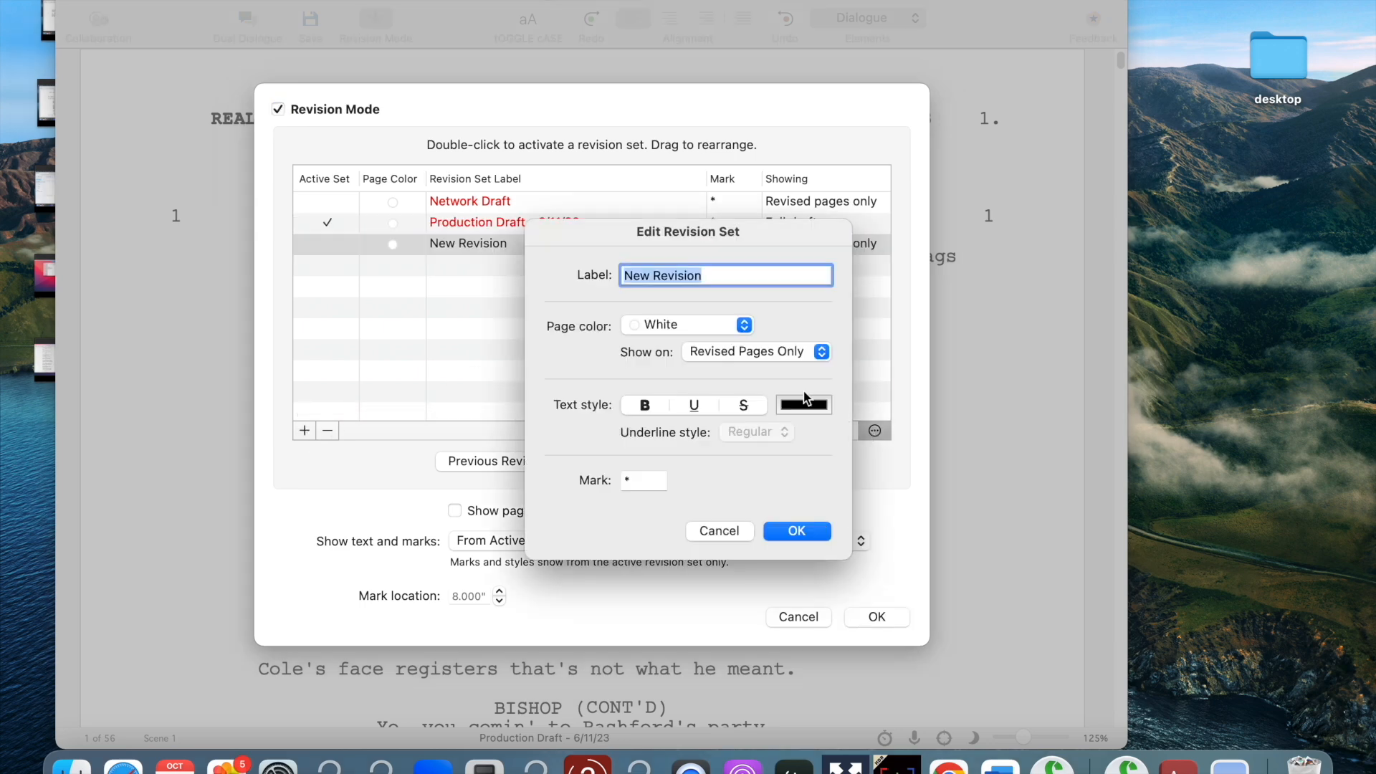
text(Blue WIP)
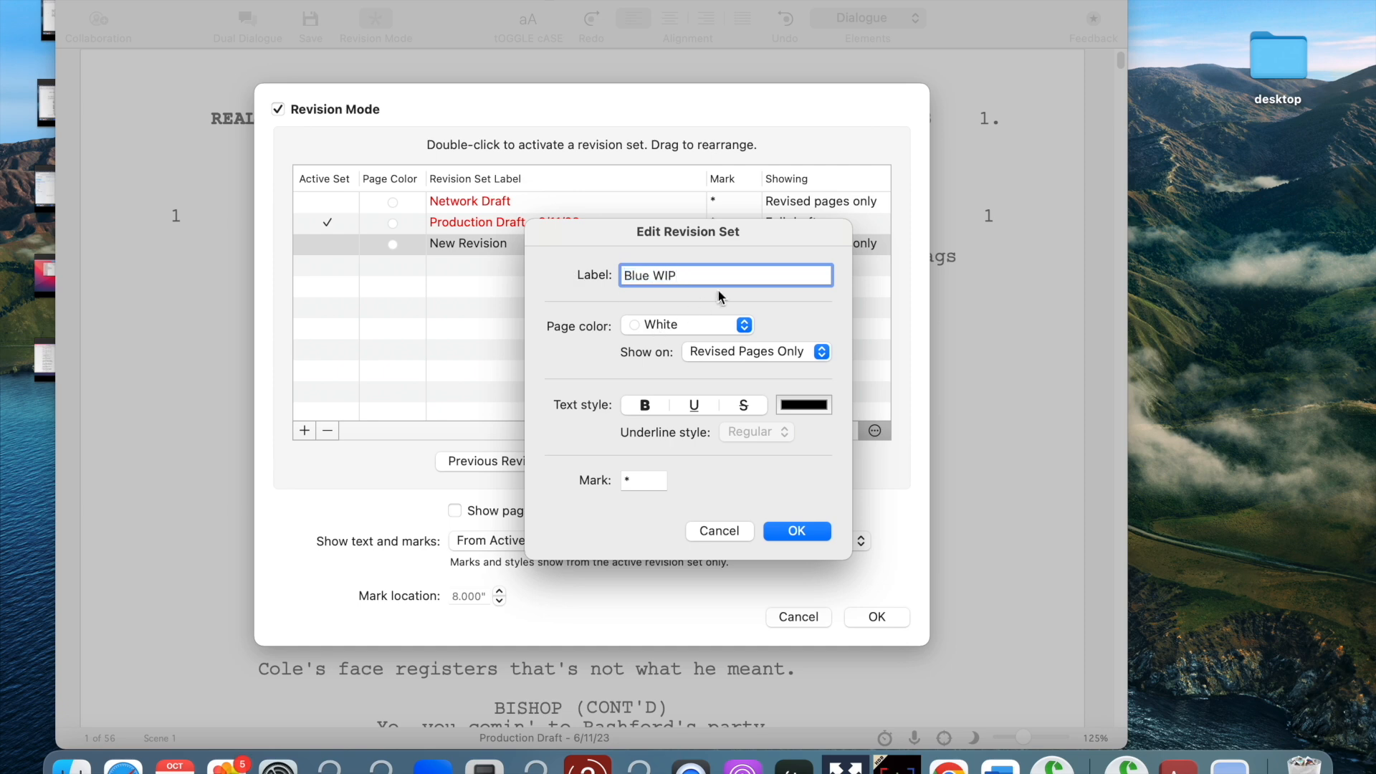
- Give the Blue WIP revision set blue text and the page color Blue, and make it the active set
click(796, 402)
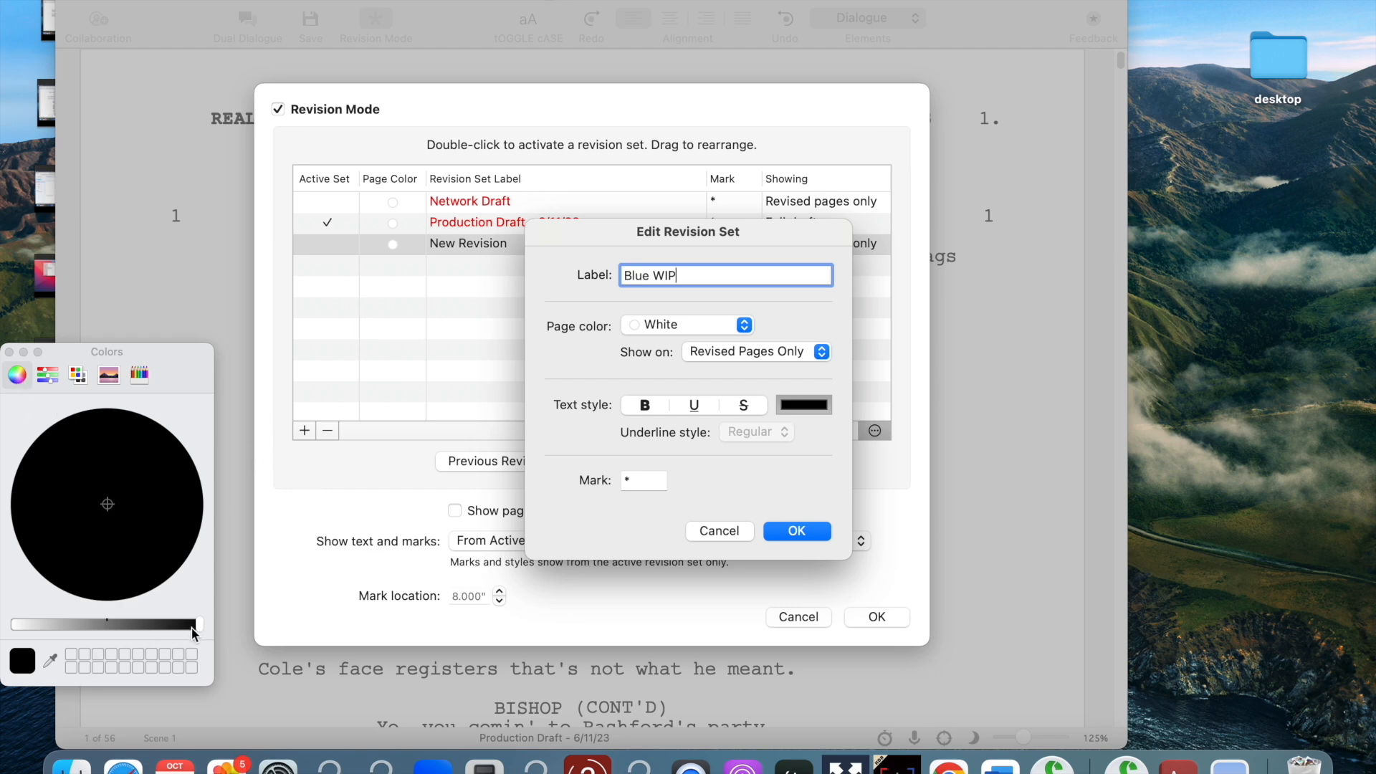
drag(188, 630, 14, 624)
click(72, 572)
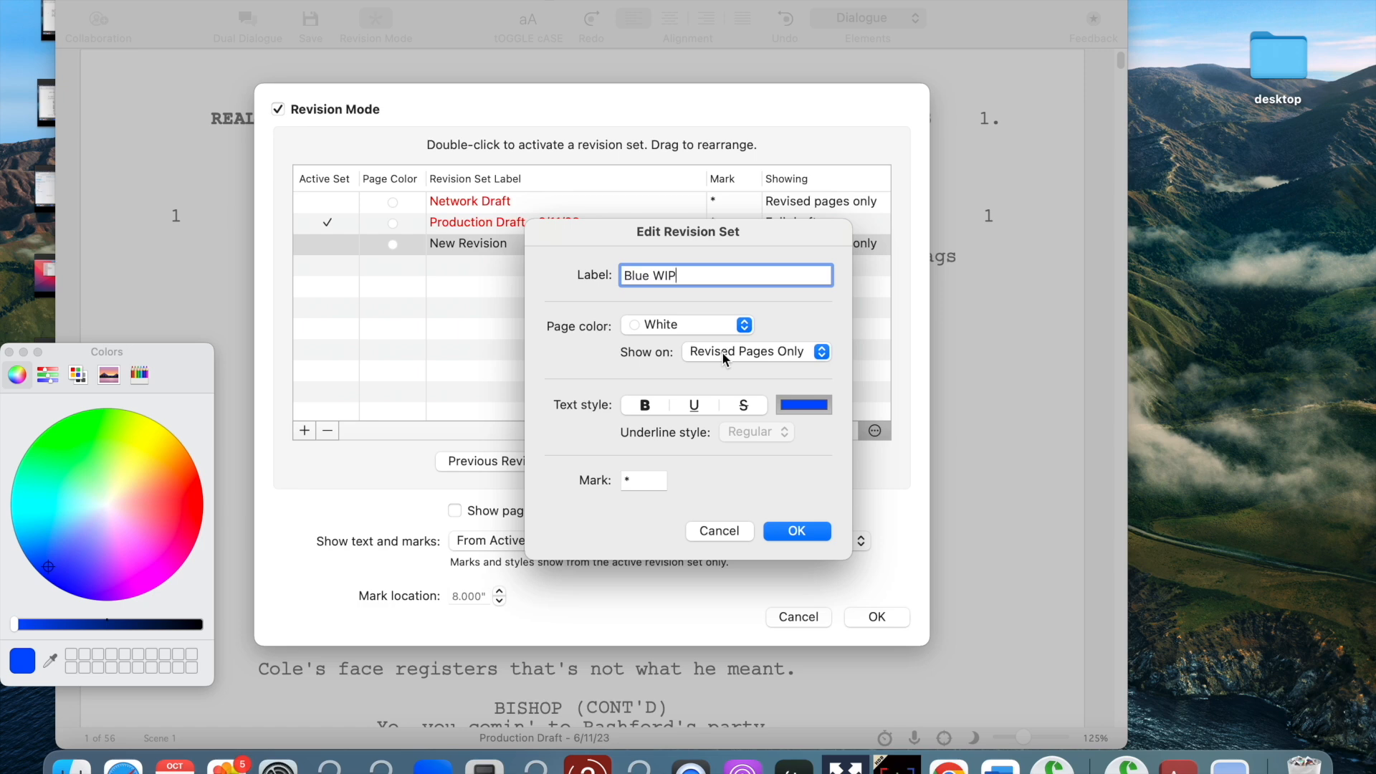
click(676, 327)
click(676, 327)
click(675, 327)
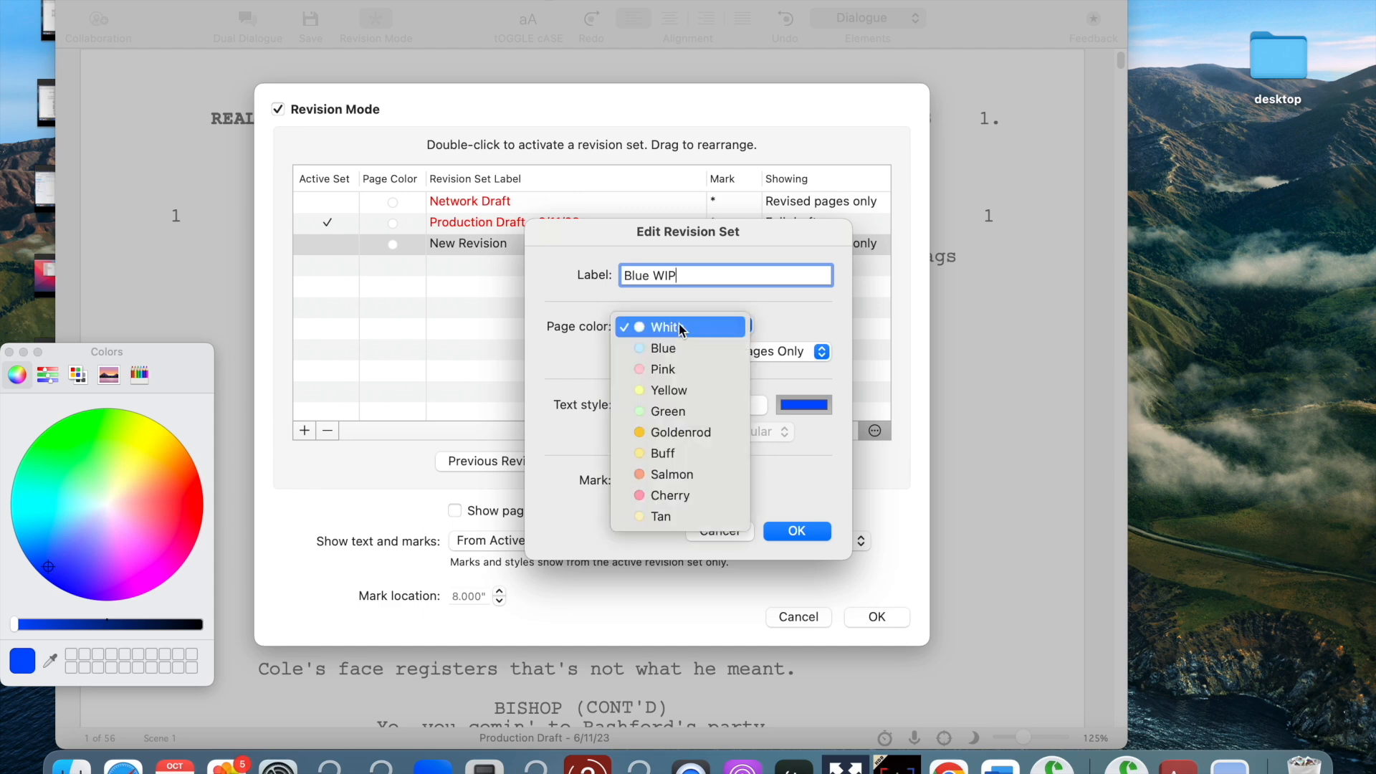
click(678, 327)
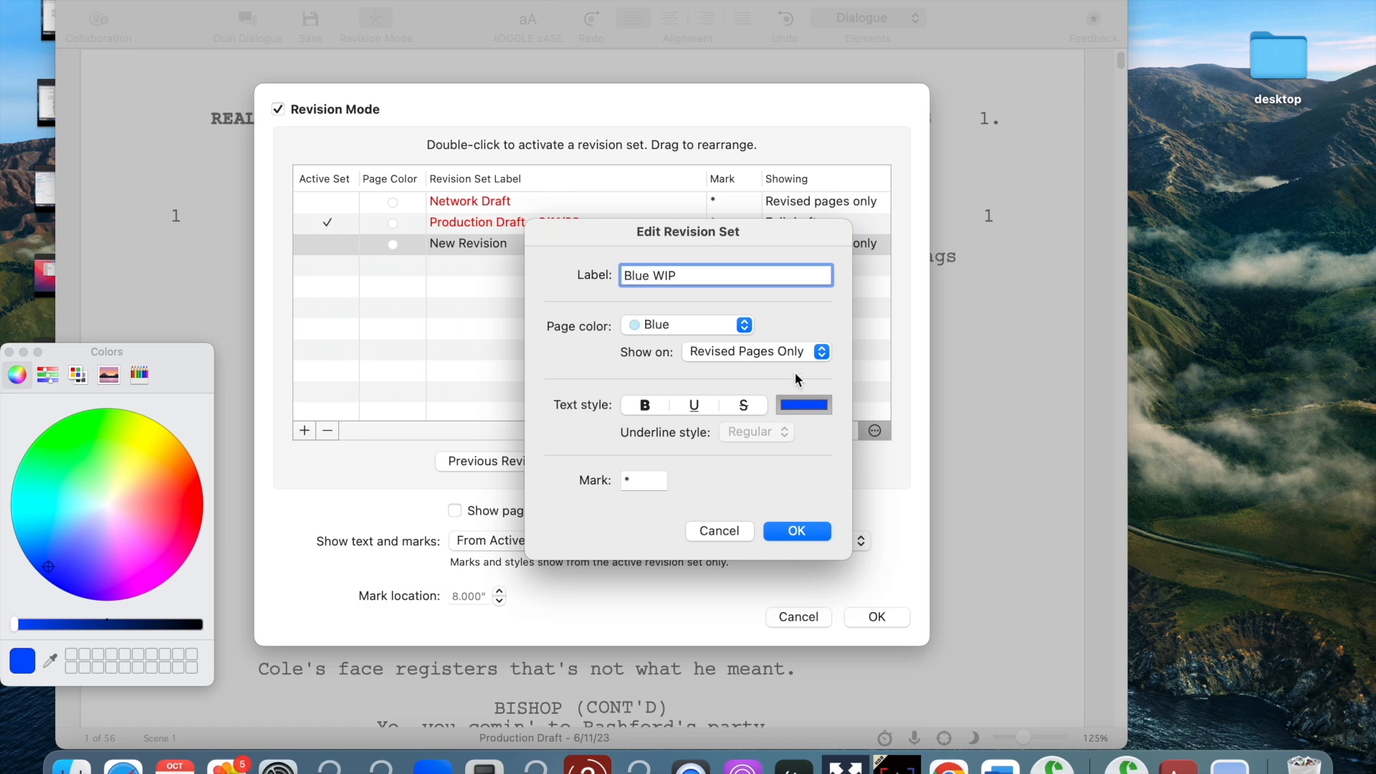
click(799, 529)
click(797, 531)
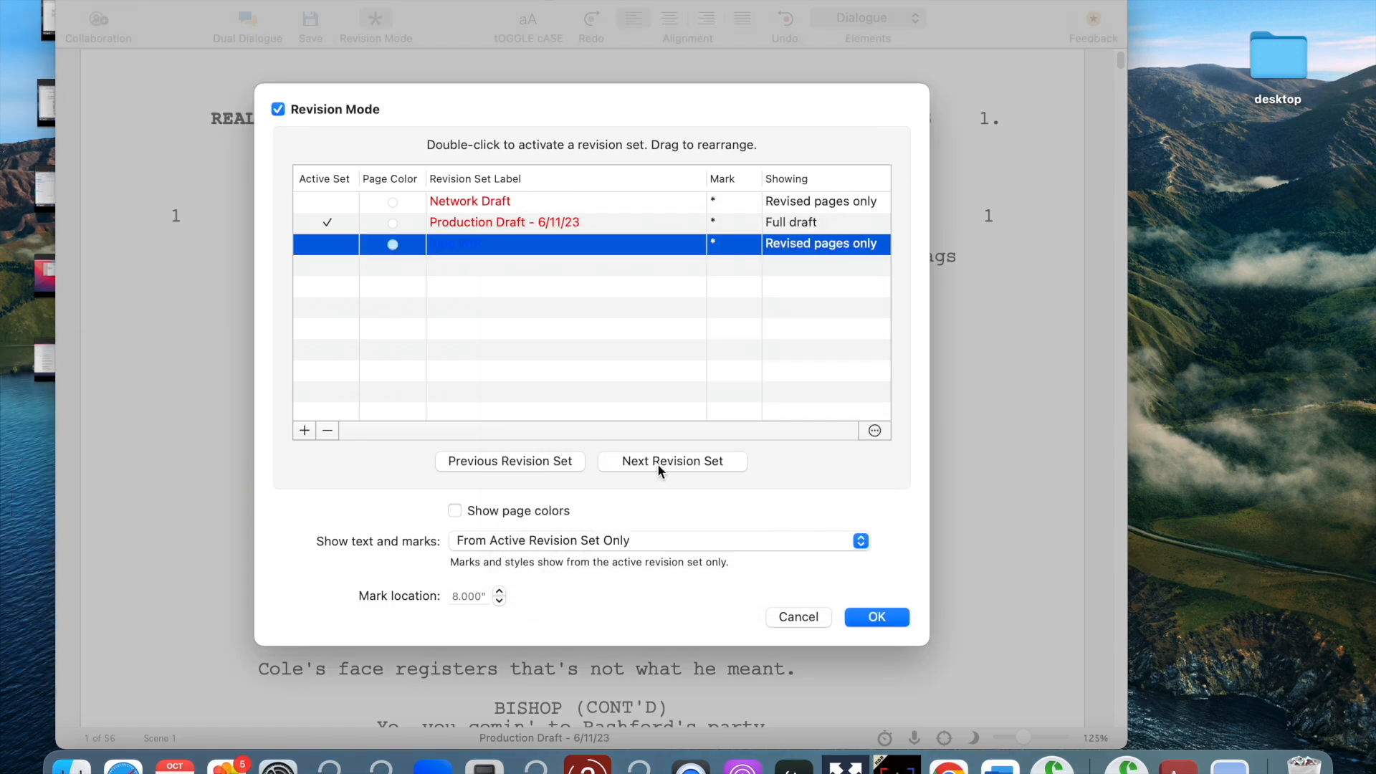
click(661, 462)
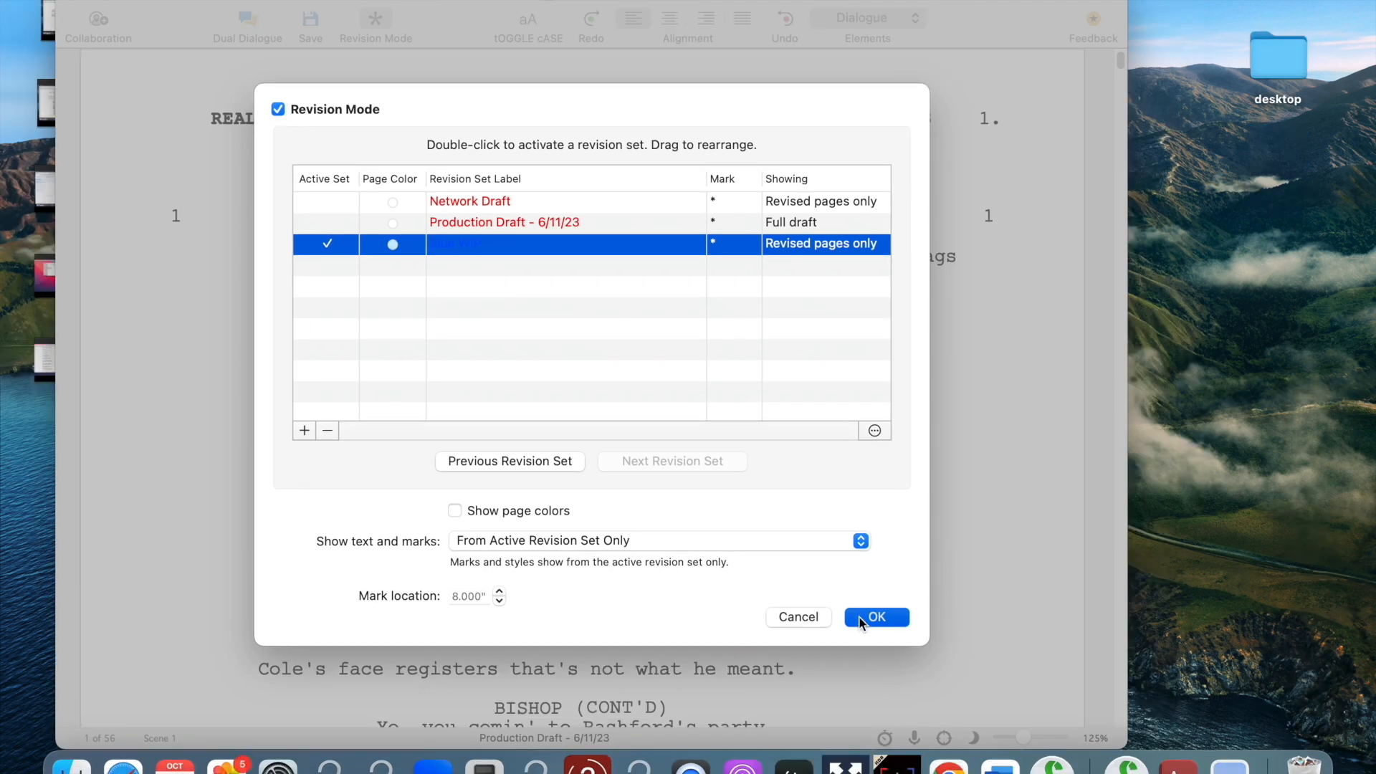
- Confirm the revision setup and test it with a trailing space after "who knows some karate?", toggling the edit to compare page headers
click(875, 617)
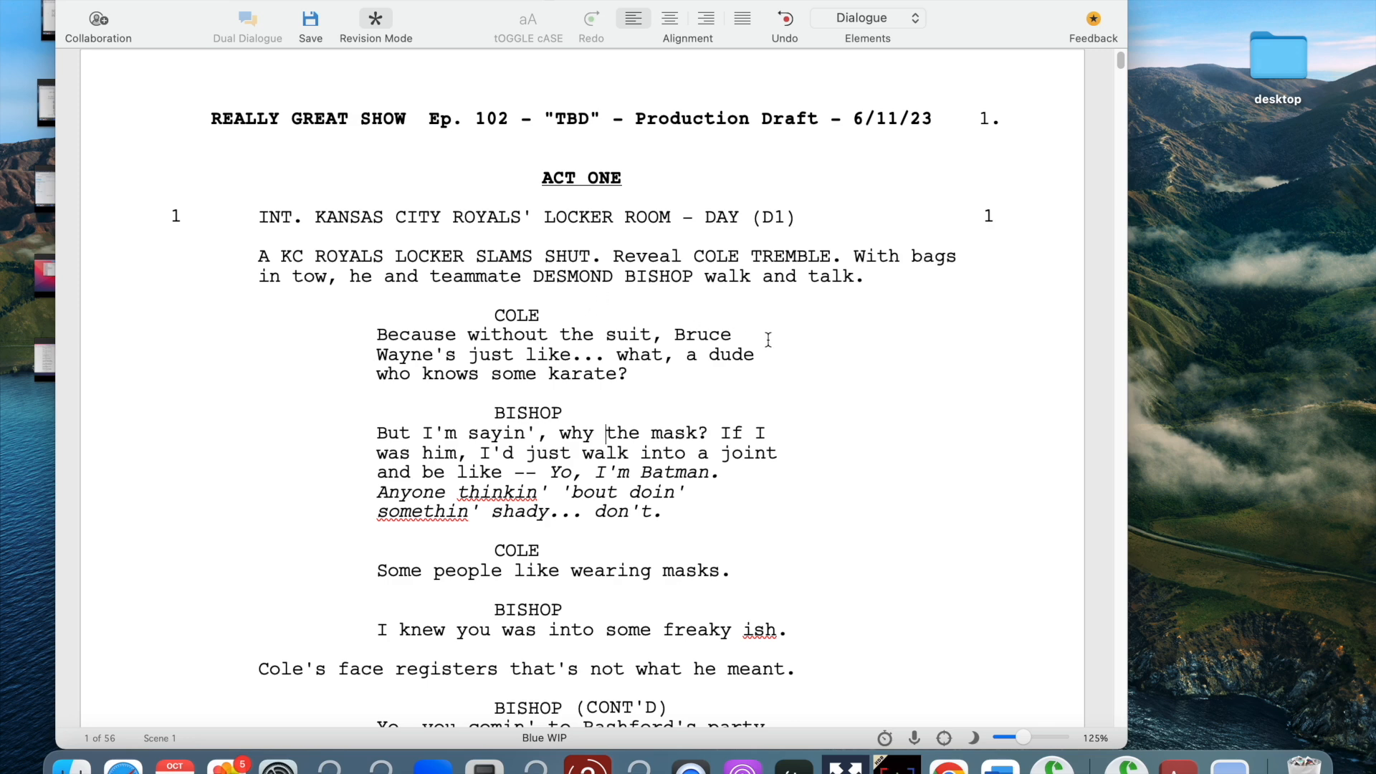
click(632, 375)
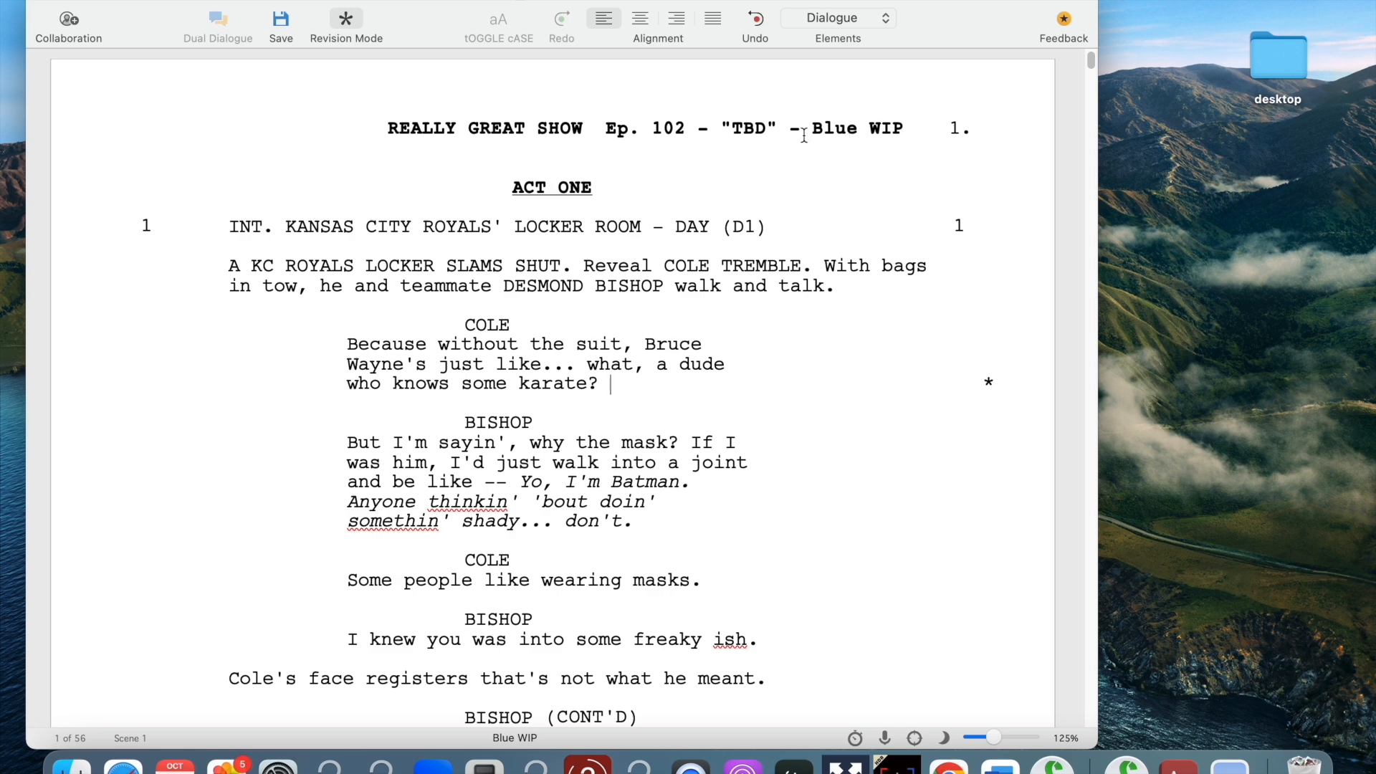
key(super+z)
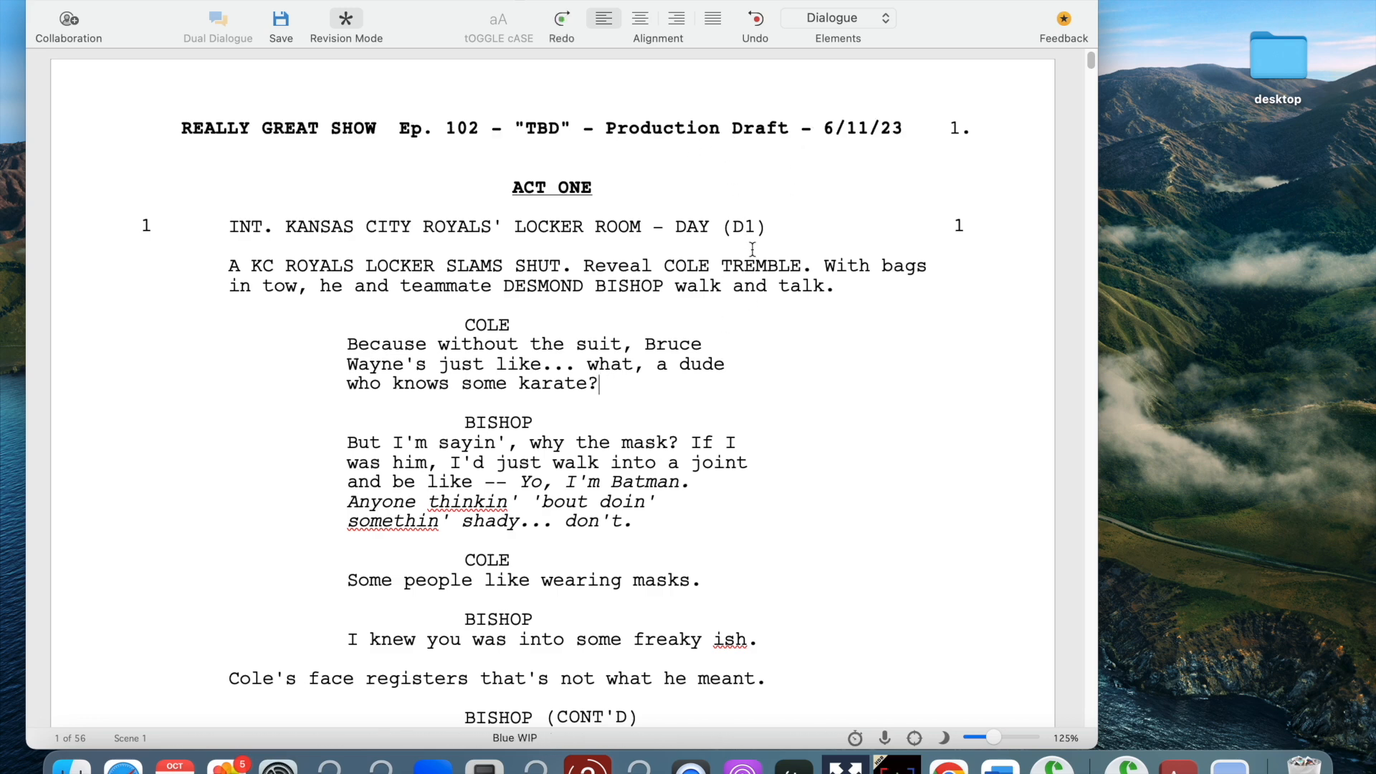
key(super+shift+z)
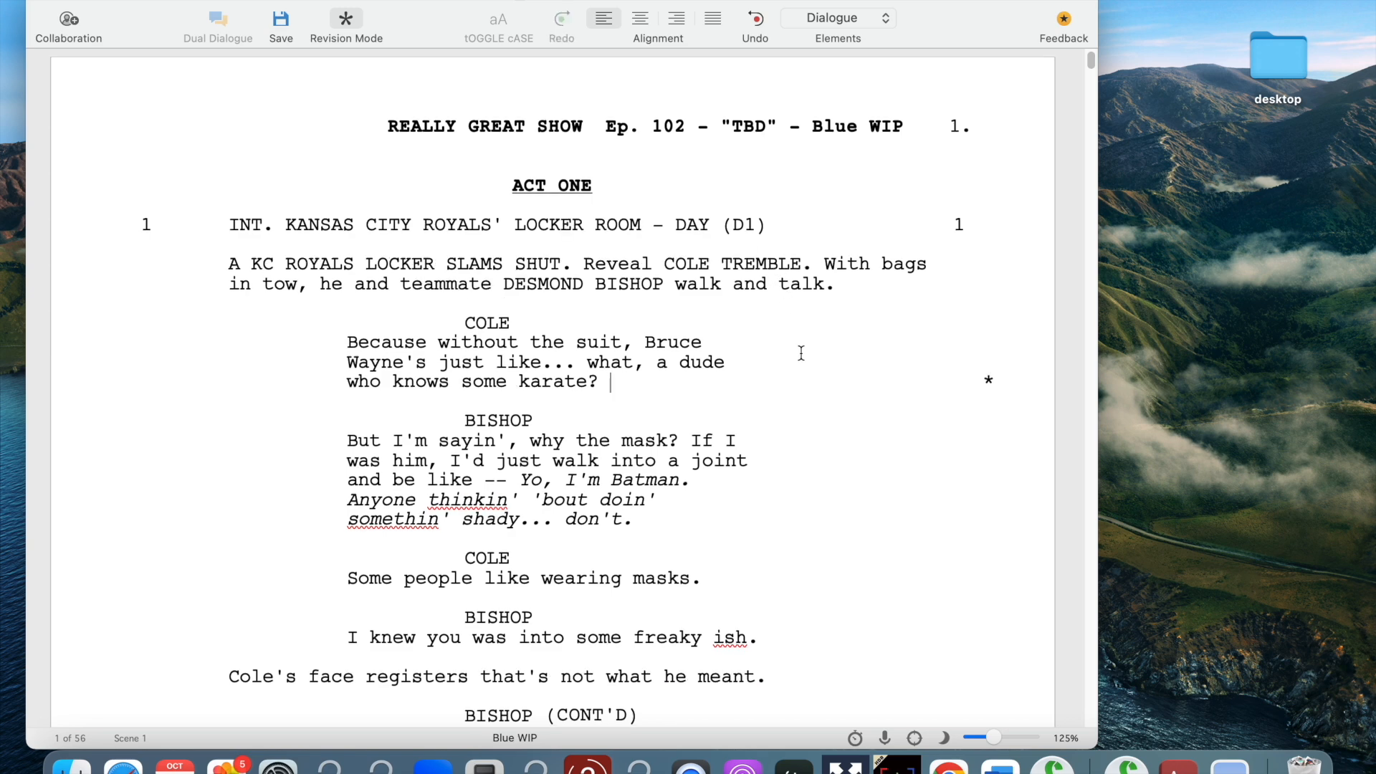
scroll(814, 230, down, 1)
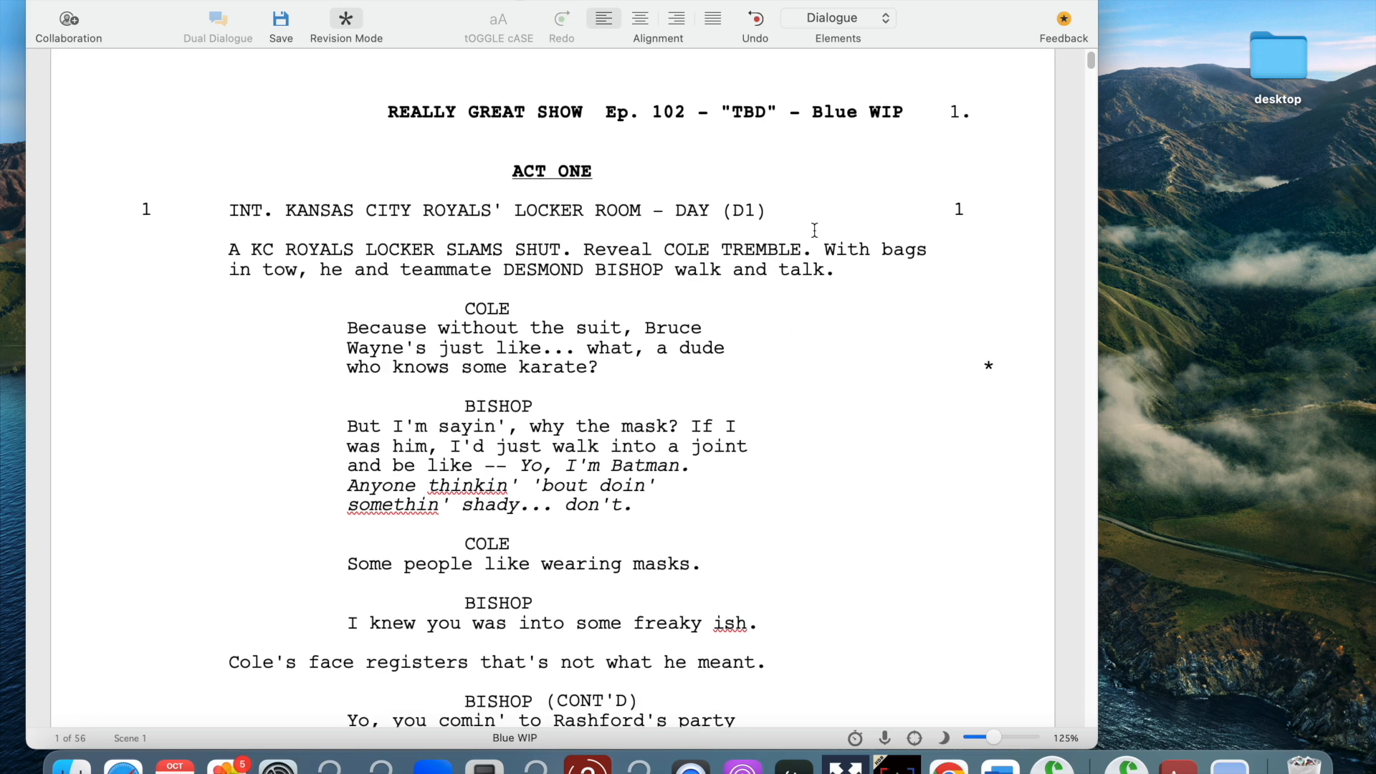
scroll(754, 335, down, 10)
scroll(754, 336, down, 8)
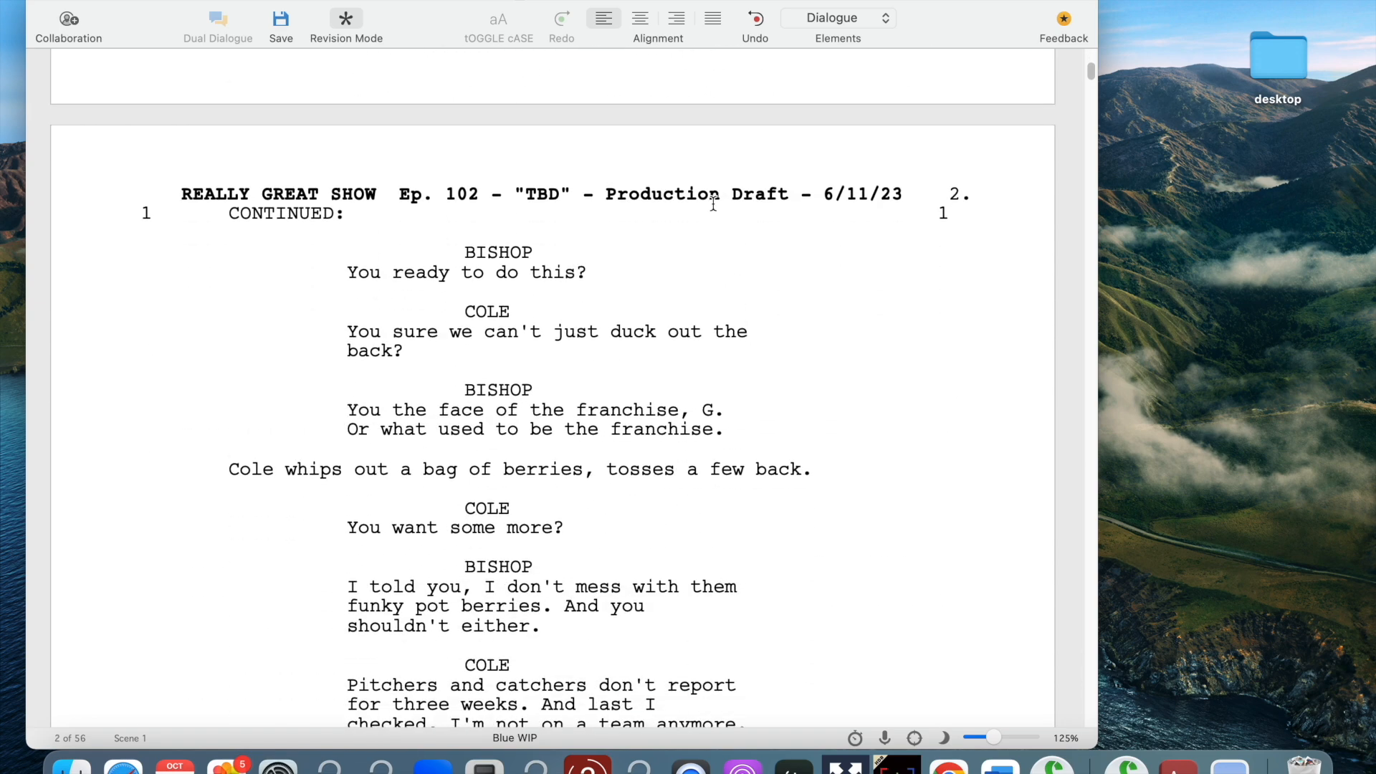
scroll(746, 246, up, 20)
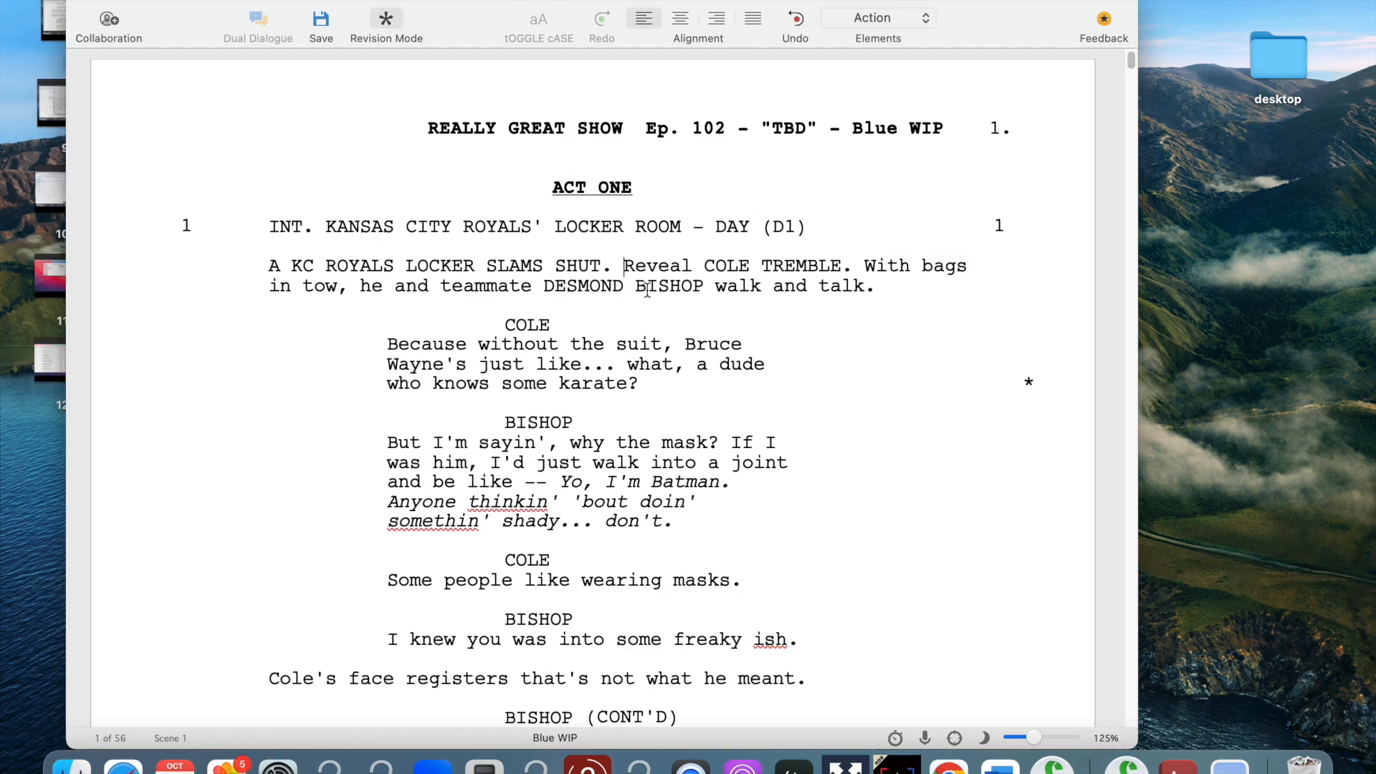
- Clear the revision mark from Cole's first dialogue, "Because without the suit, Bruce Wayne's just like..."
click(654, 381)
triple_click(654, 380)
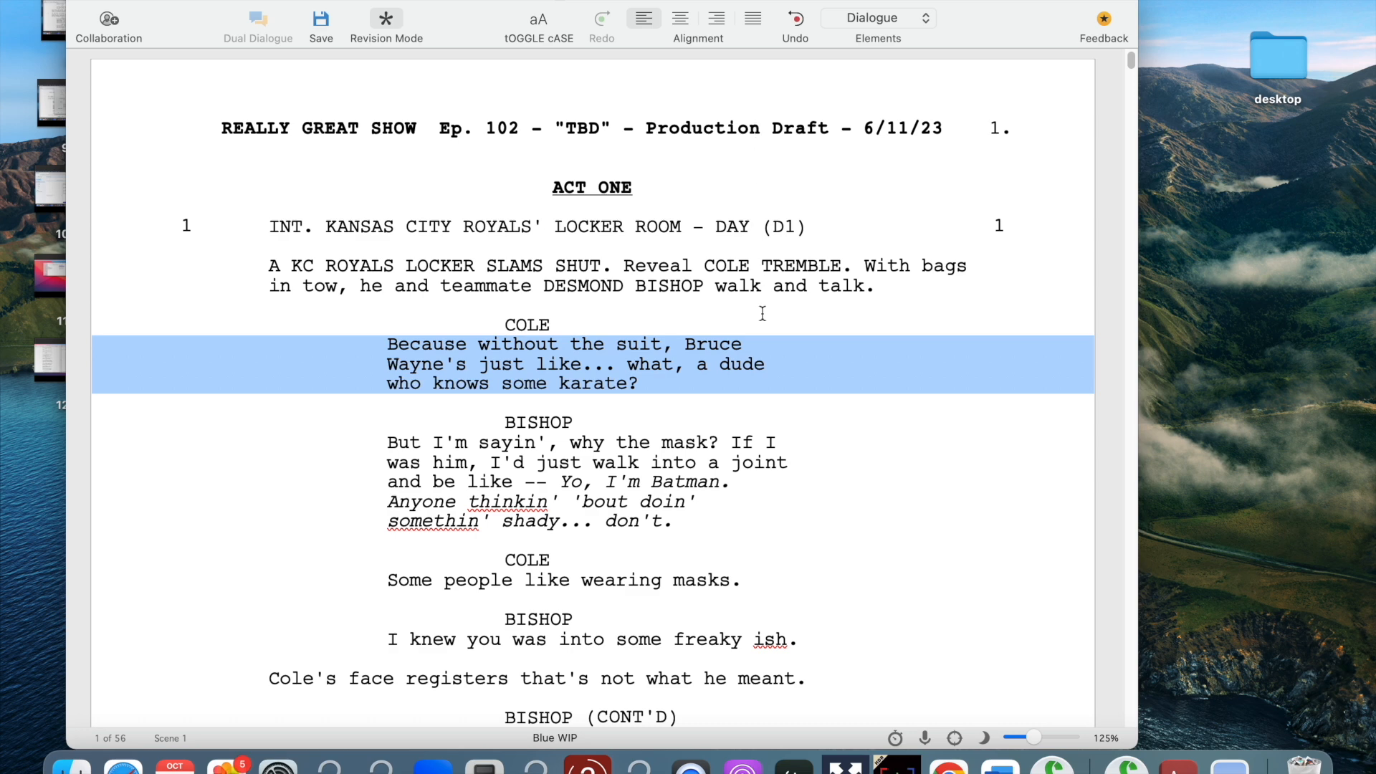
click(701, 405)
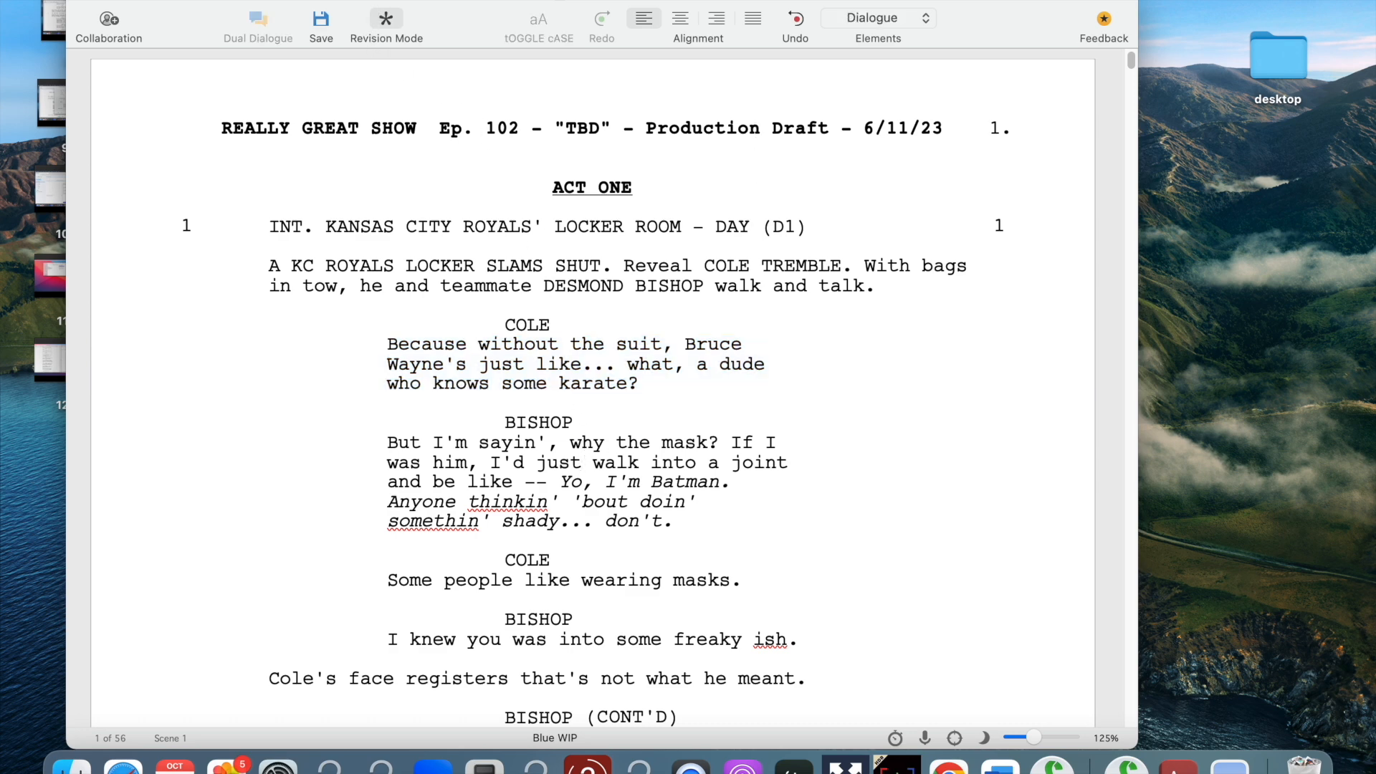
- Lock the script's pages and save the document
click(538, 0)
click(550, 179)
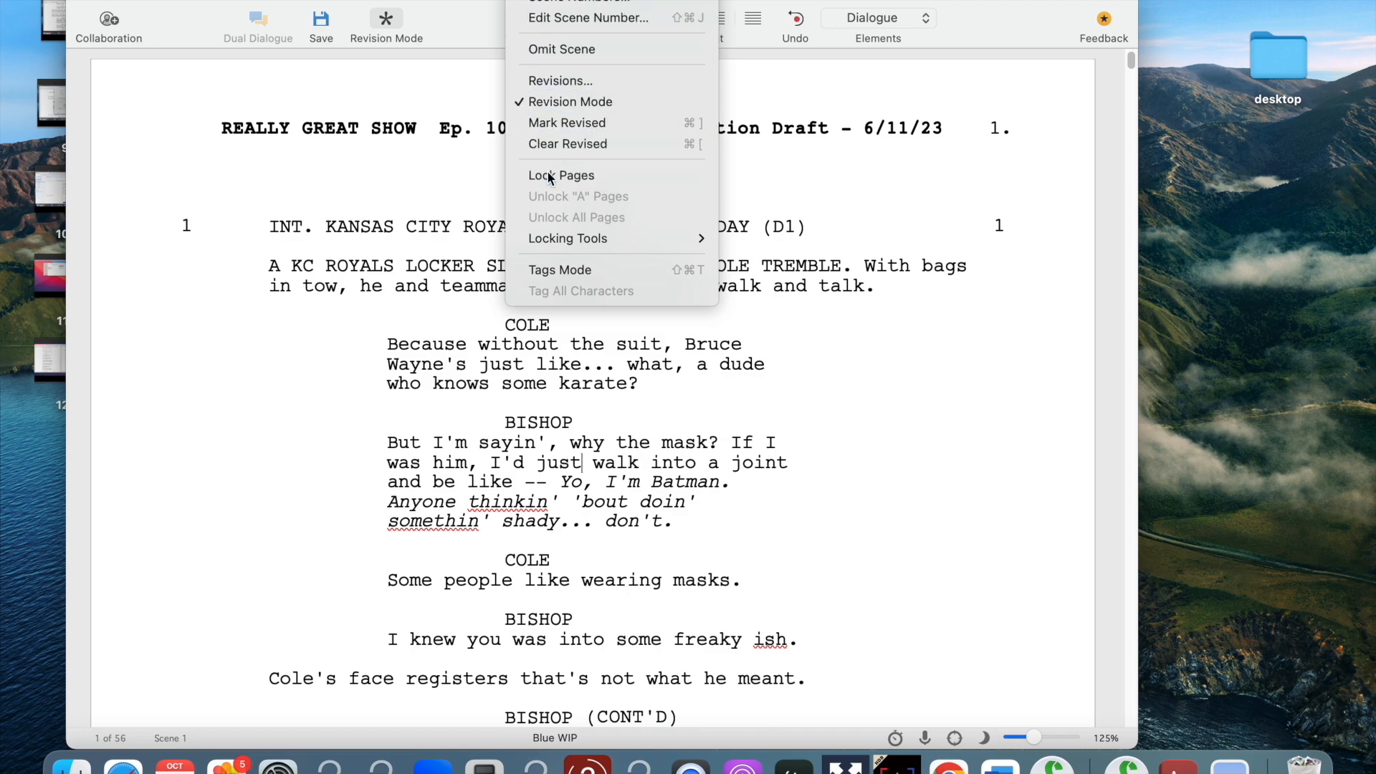
click(538, 0)
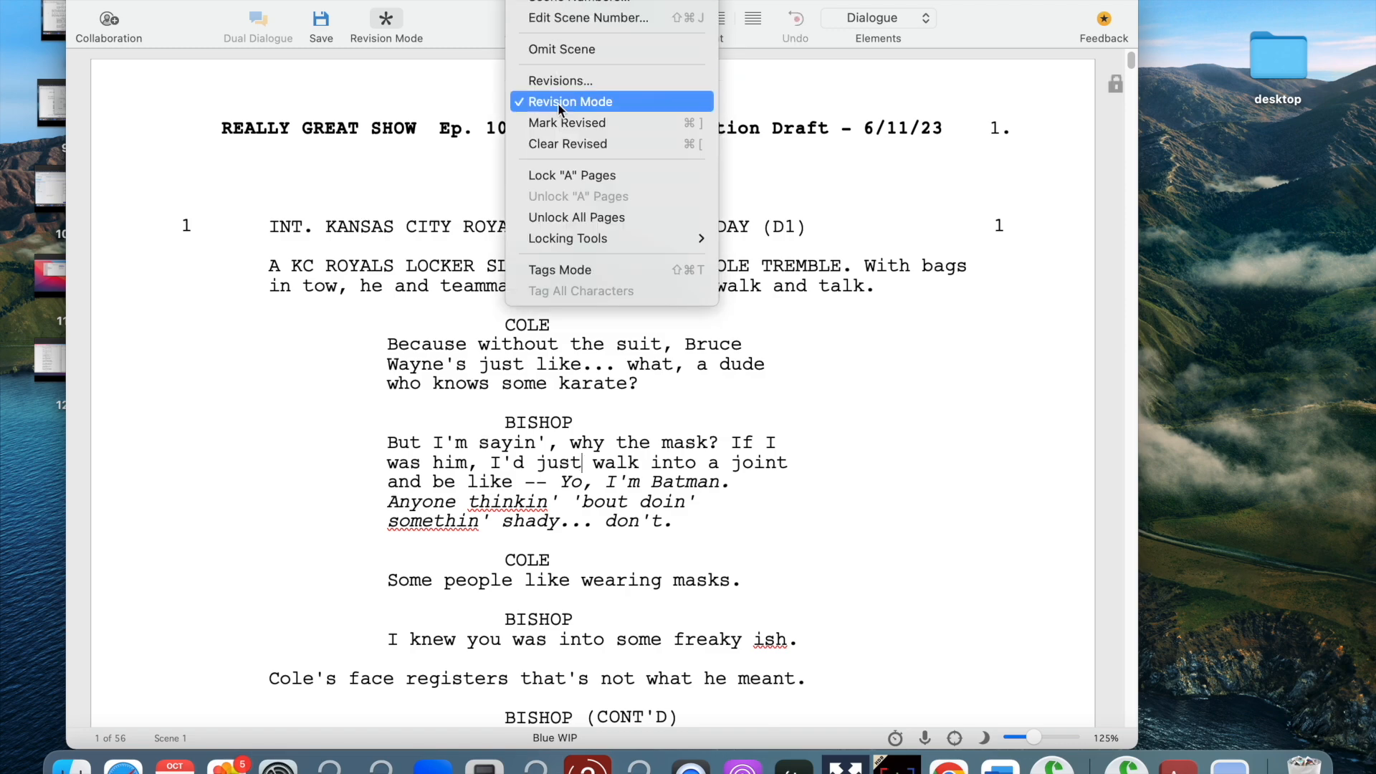
click(573, 181)
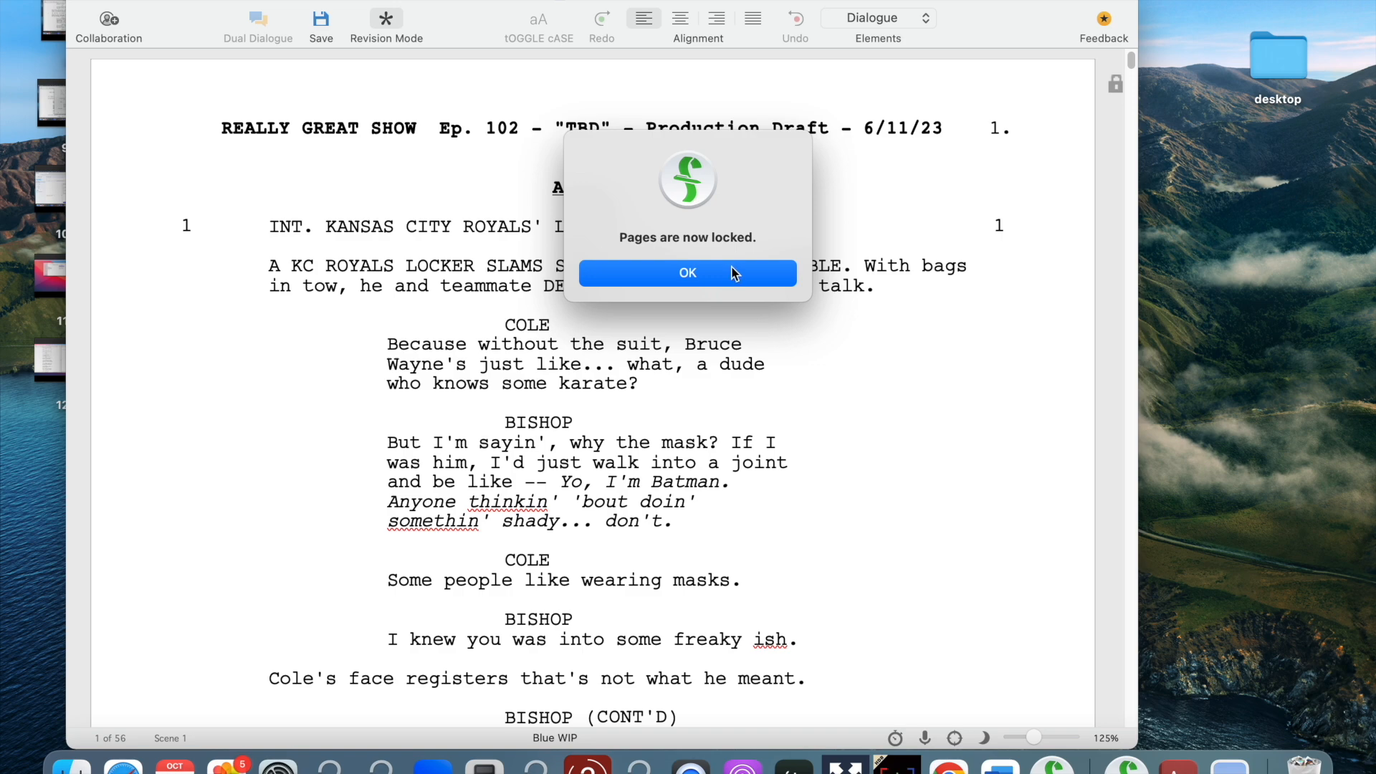
click(726, 272)
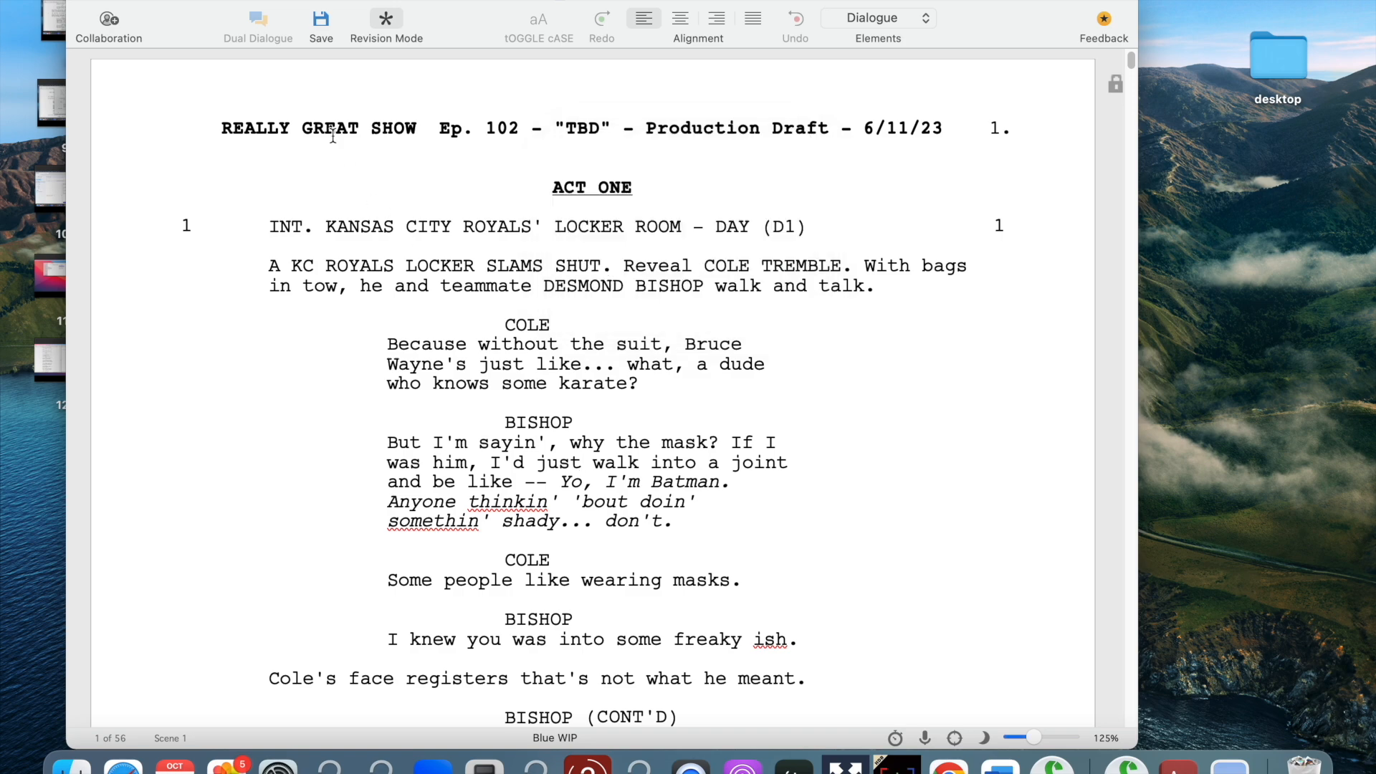
click(330, 39)
- Try a line break before "Cole and Bishop reach the exit doors." on page 1, examine the surrounding pages, and undo the edit
scroll(655, 318, down, 12)
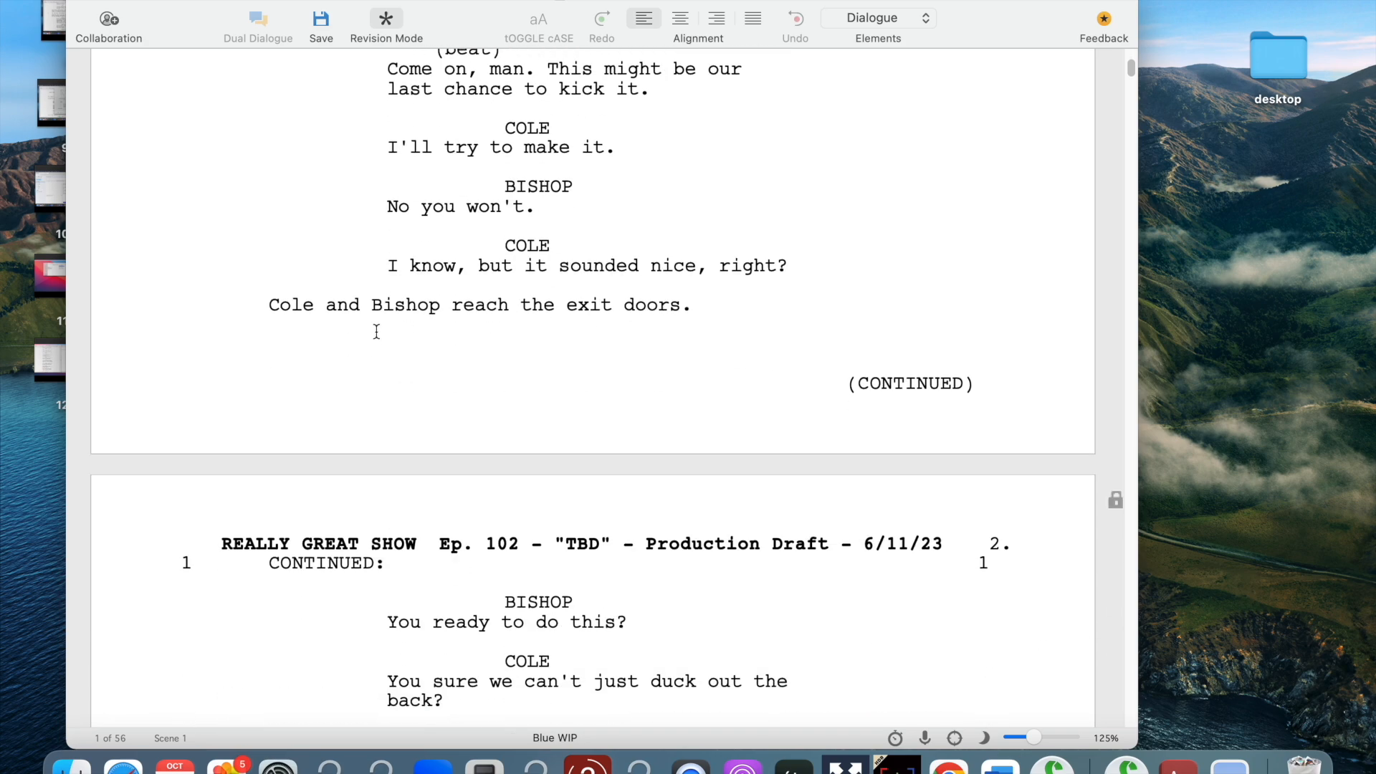
click(266, 305)
key(Return)
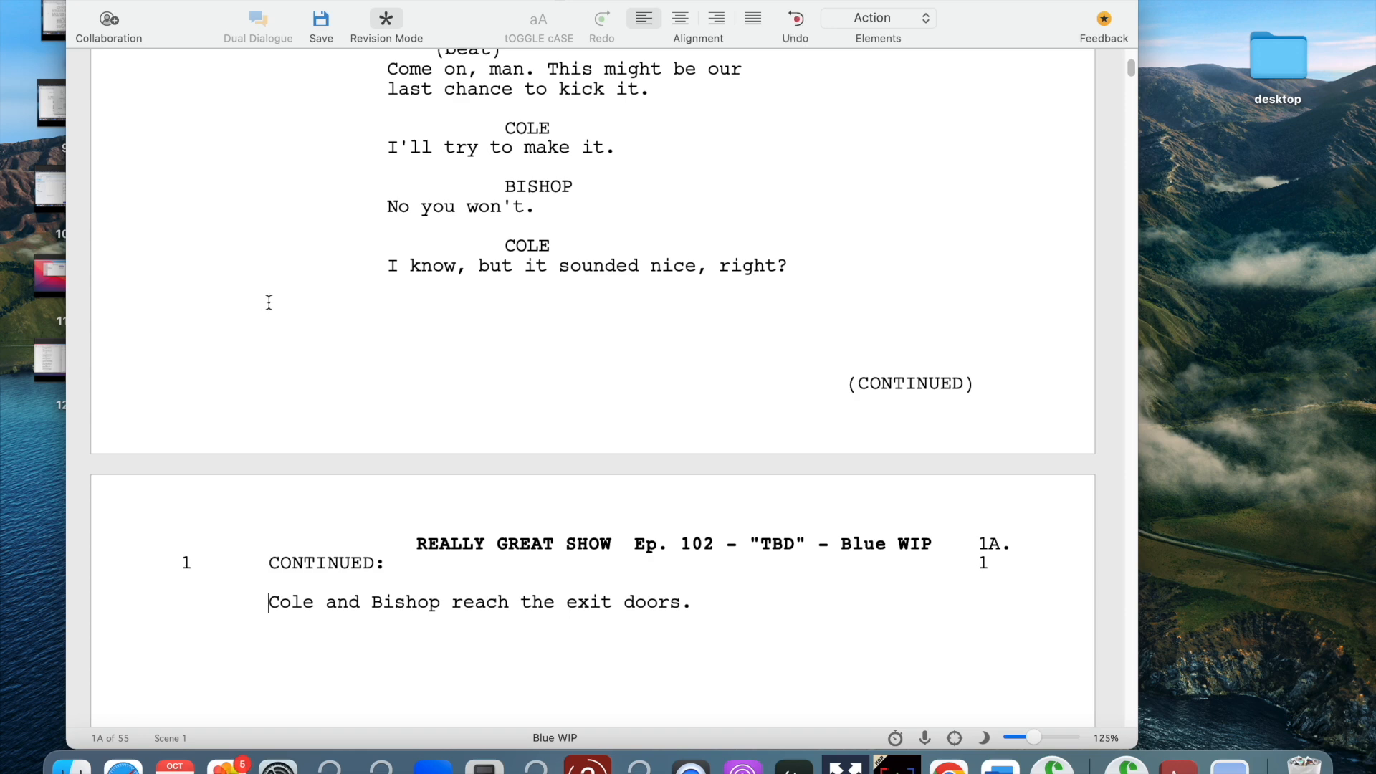
scroll(986, 501, down, 4)
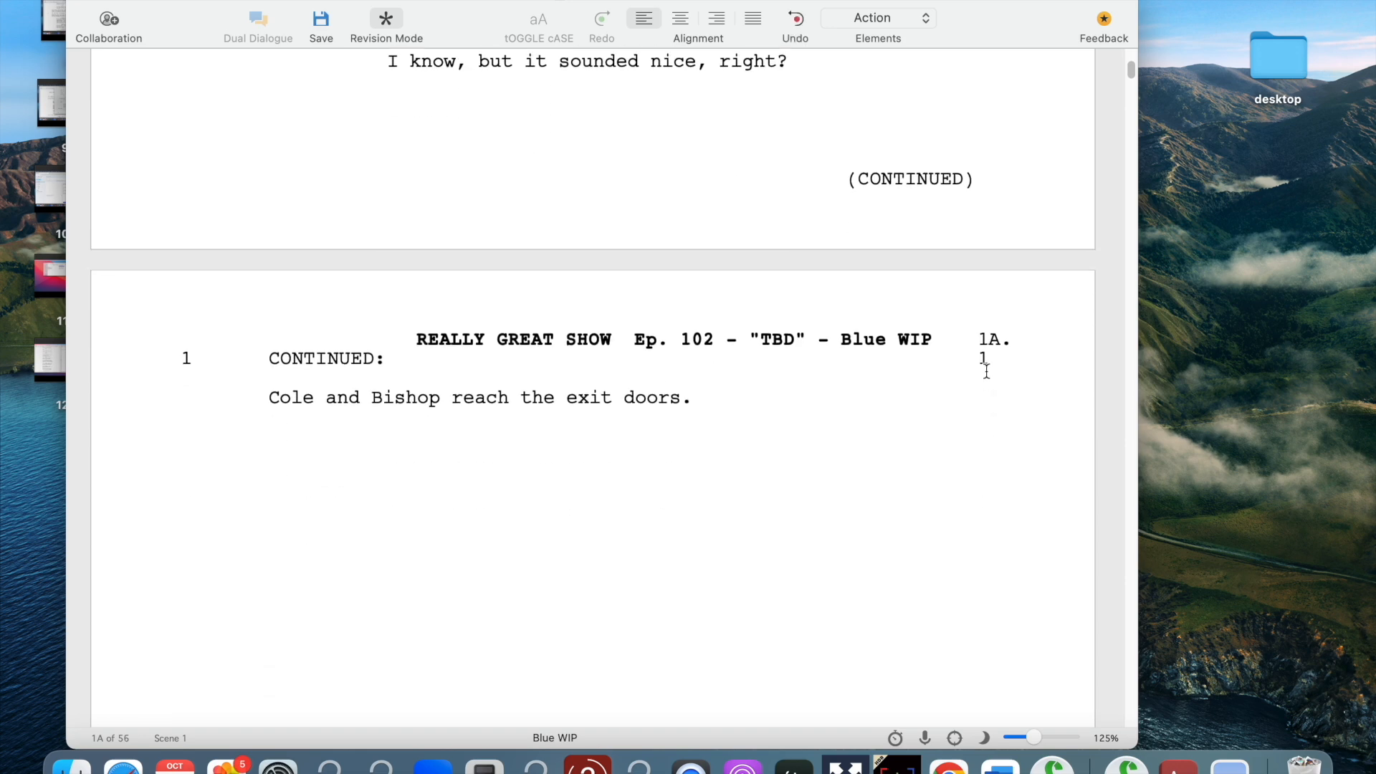
scroll(847, 448, down, 7)
scroll(848, 451, down, 5)
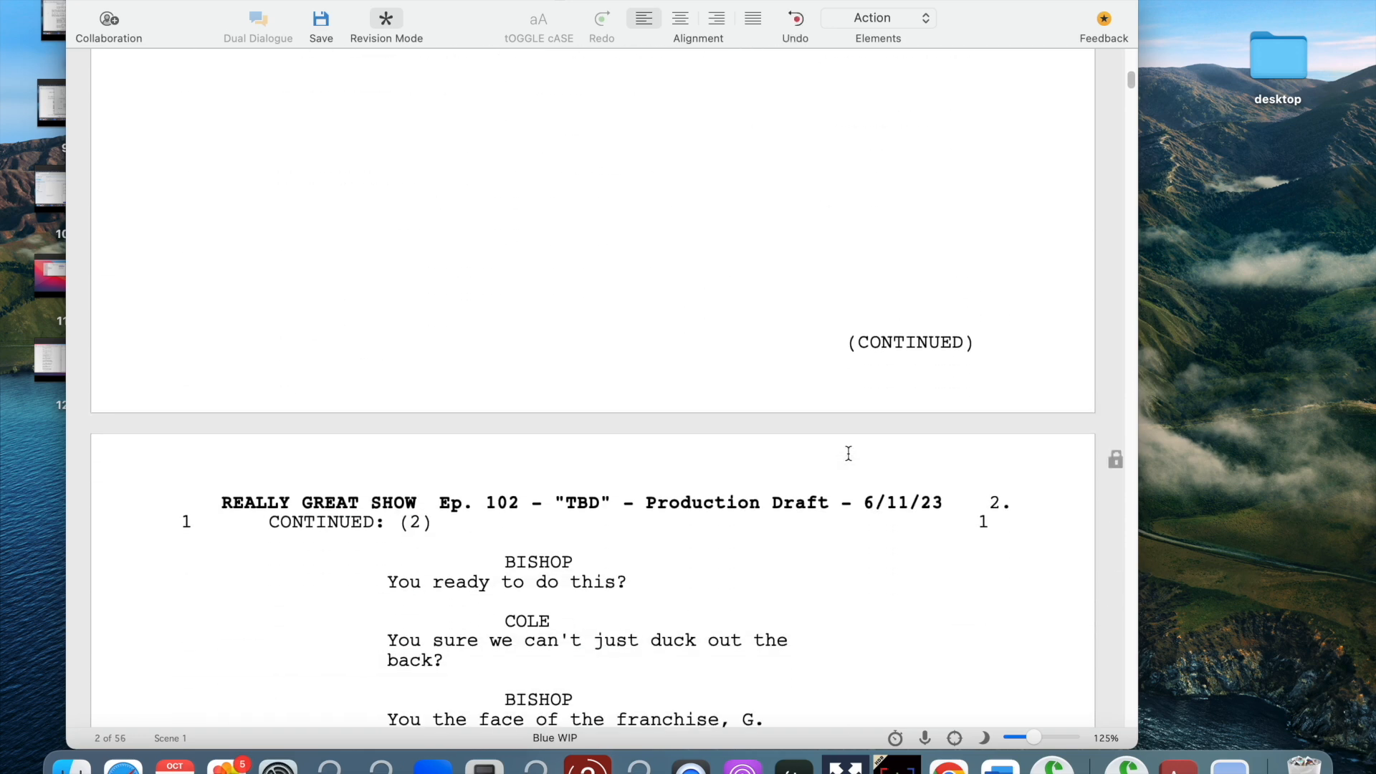
scroll(847, 451, up, 15)
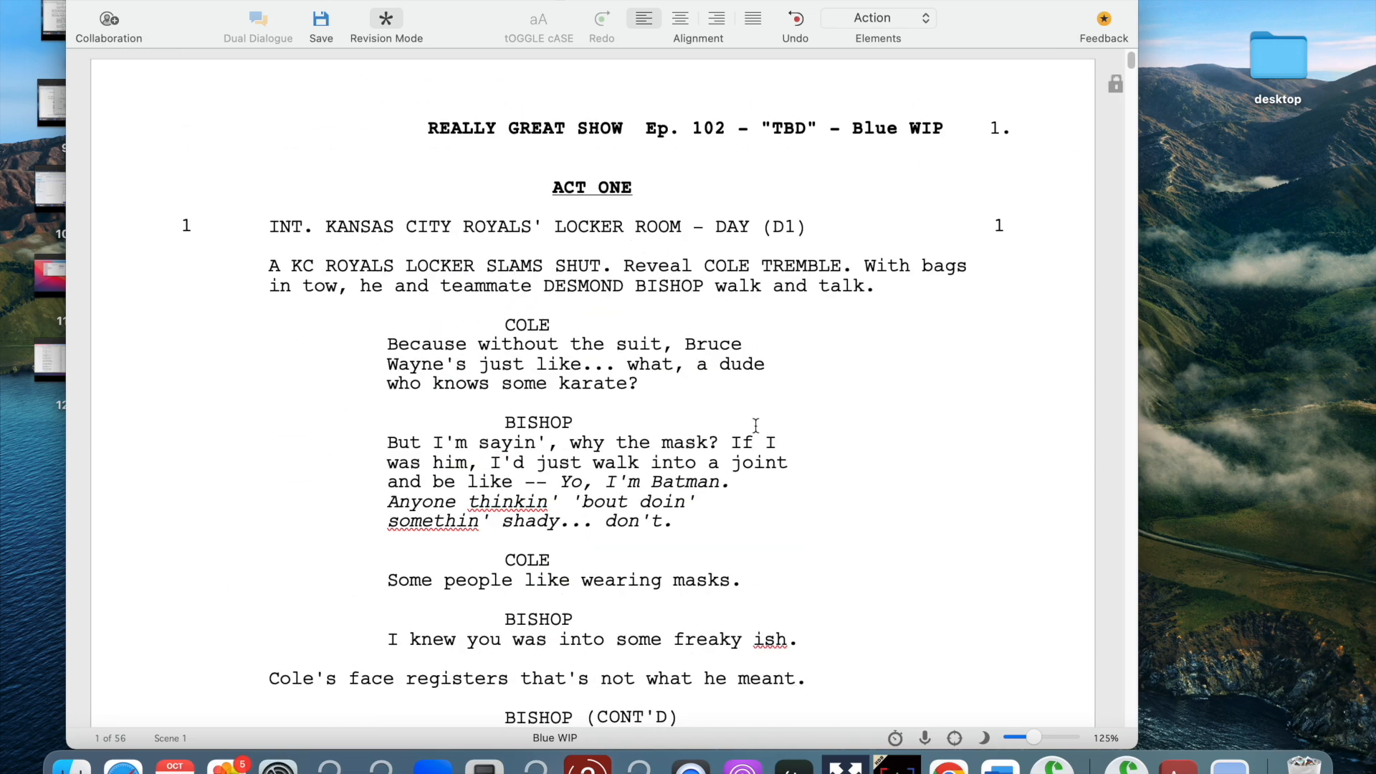
click(796, 21)
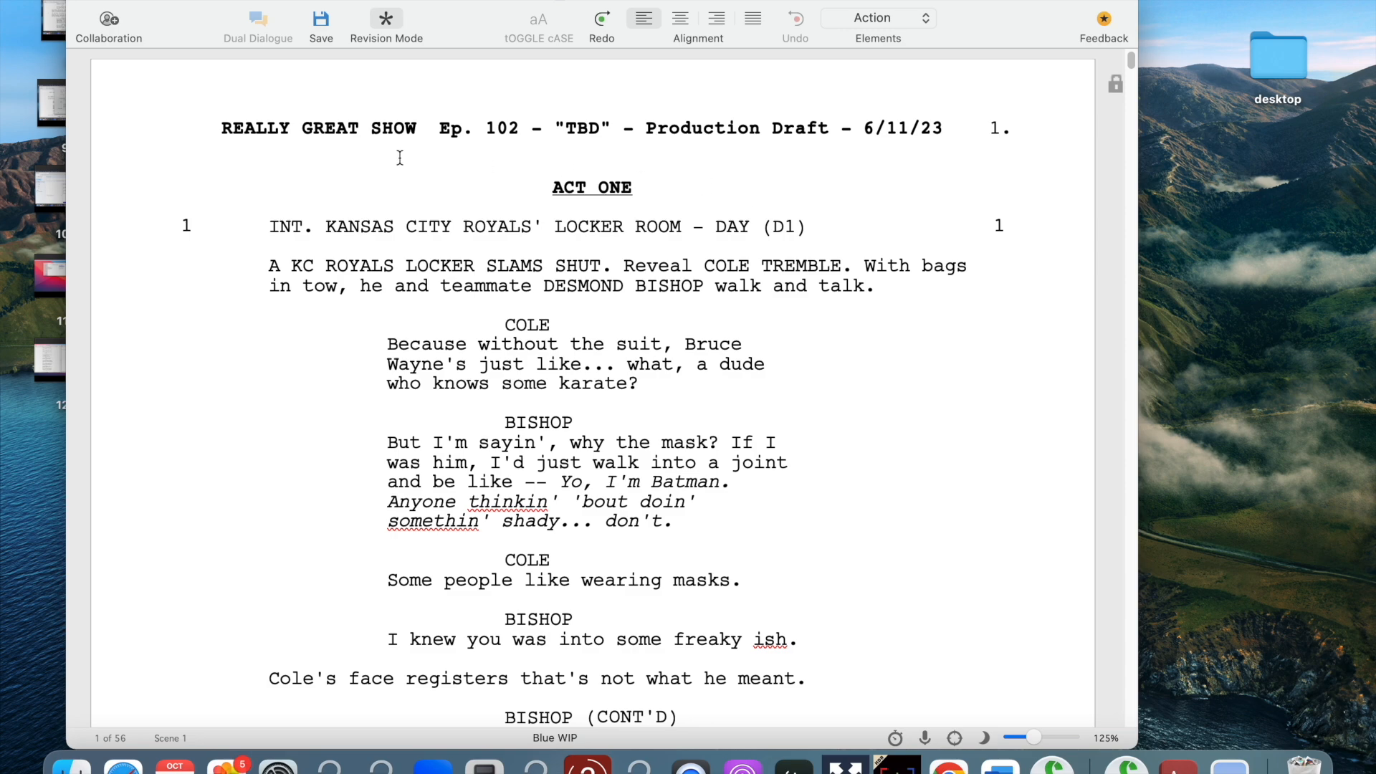
- Save and close the blue WIP script, returning to the E - Current Working Draft folder in Finder
click(325, 27)
click(80, 2)
click(578, 116)
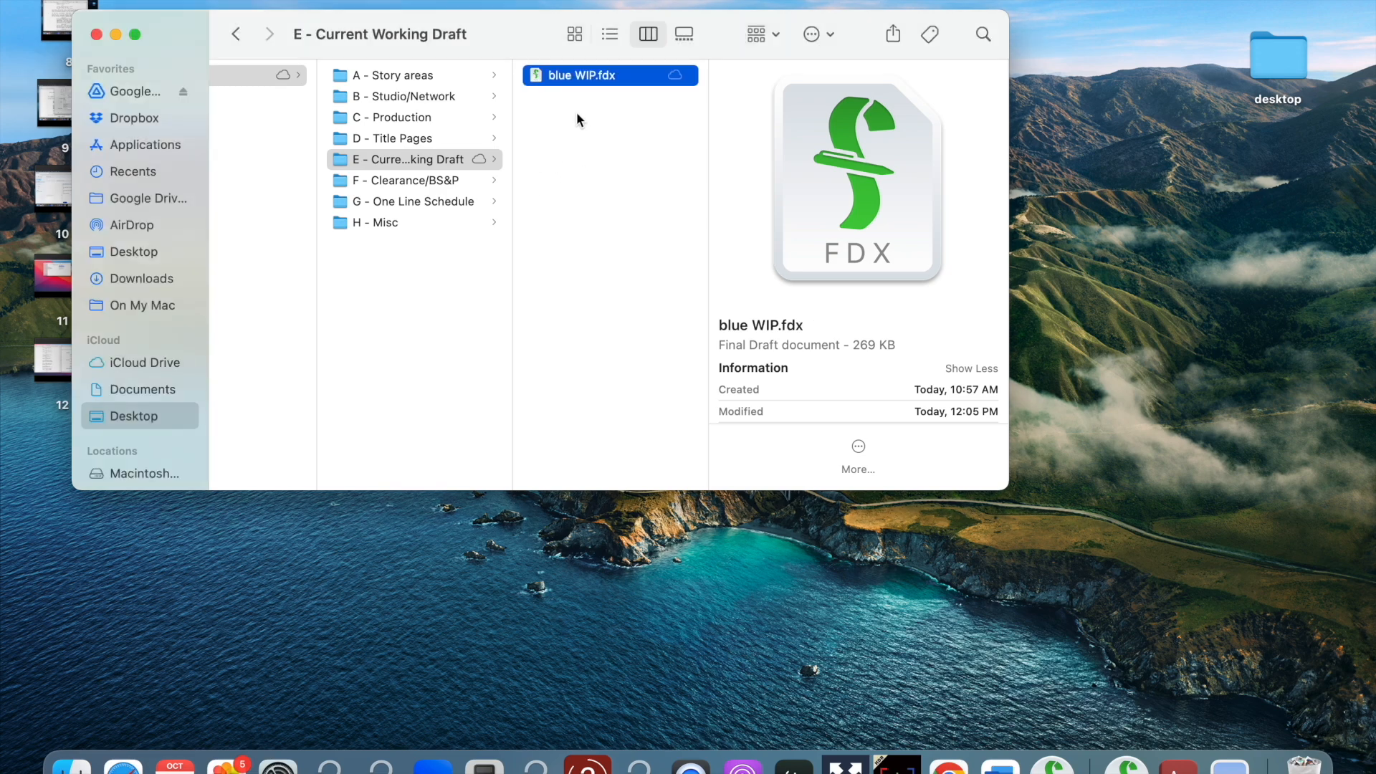